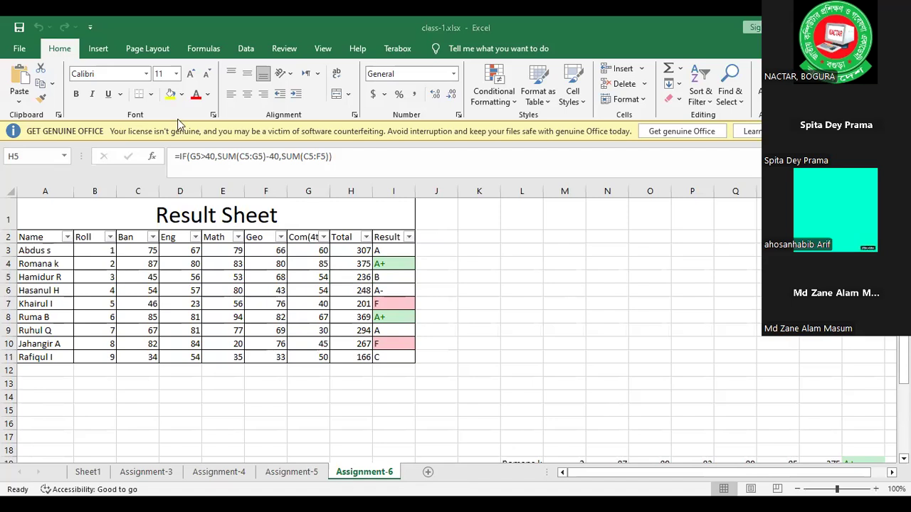
Add a new worksheet after Assignment-6 and rename it Assignment-7.
left_click(428, 472)
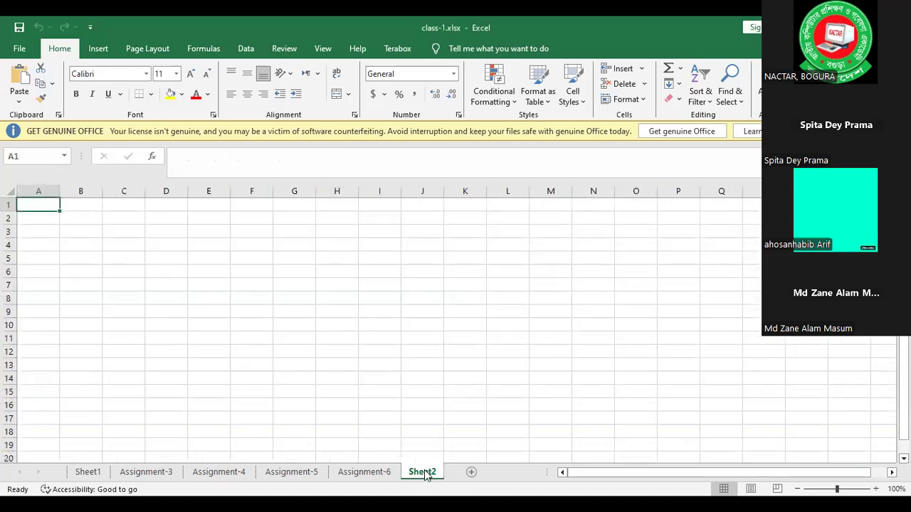
right_click(426, 472)
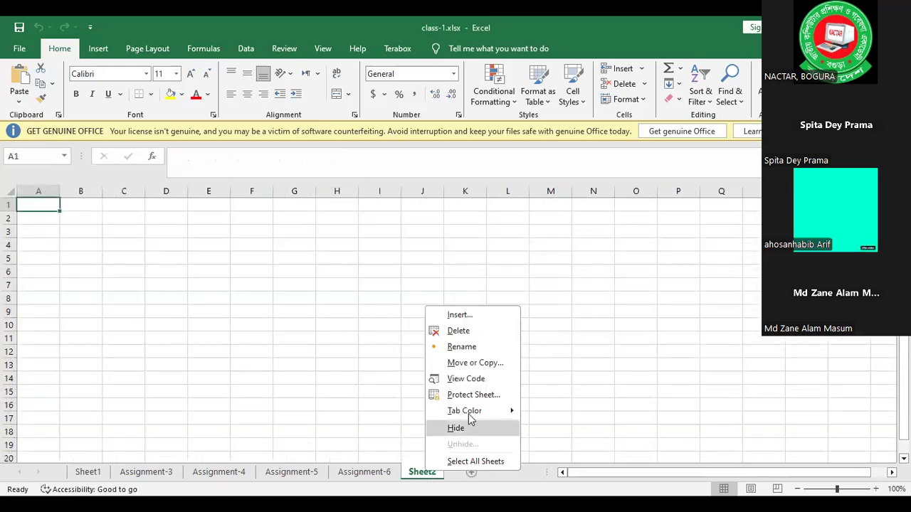
left_click(477, 347)
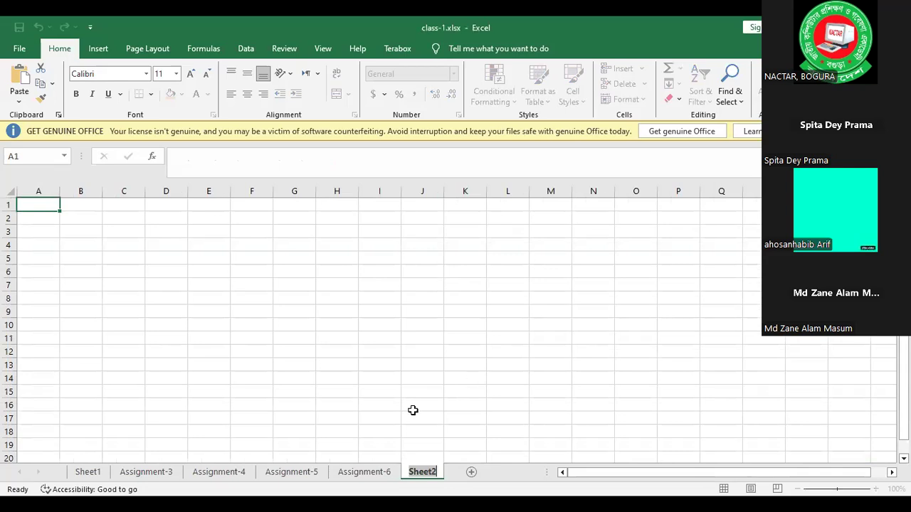
type("Assign")
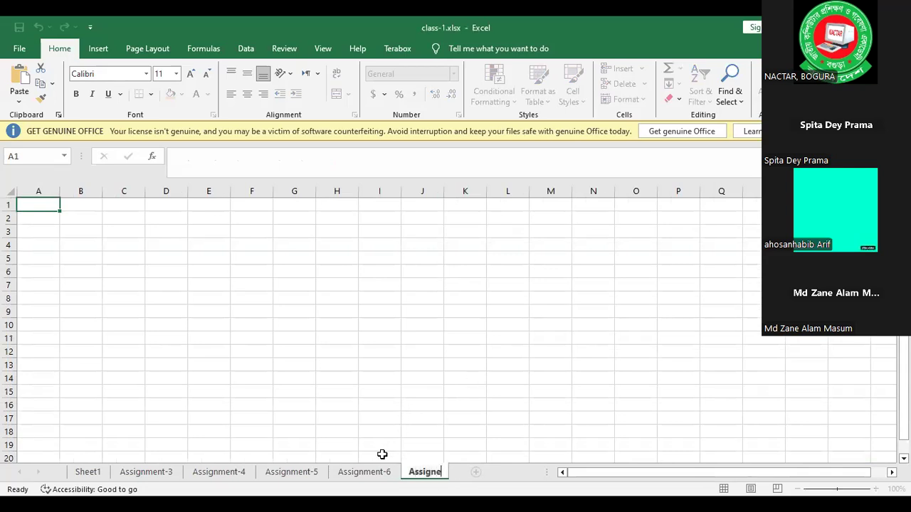
type("ment-7")
key("Return")
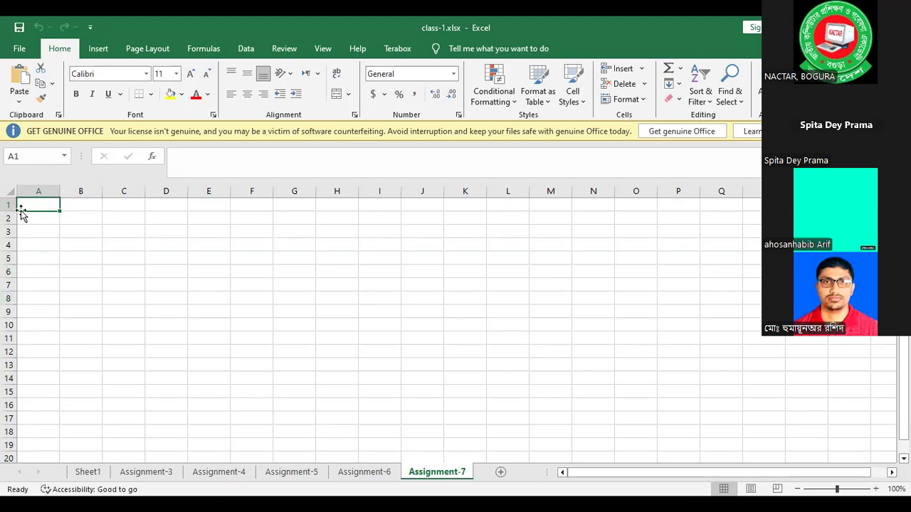
Enter the title "Result Sheet Grade System" in cell A1.
type("Resu")
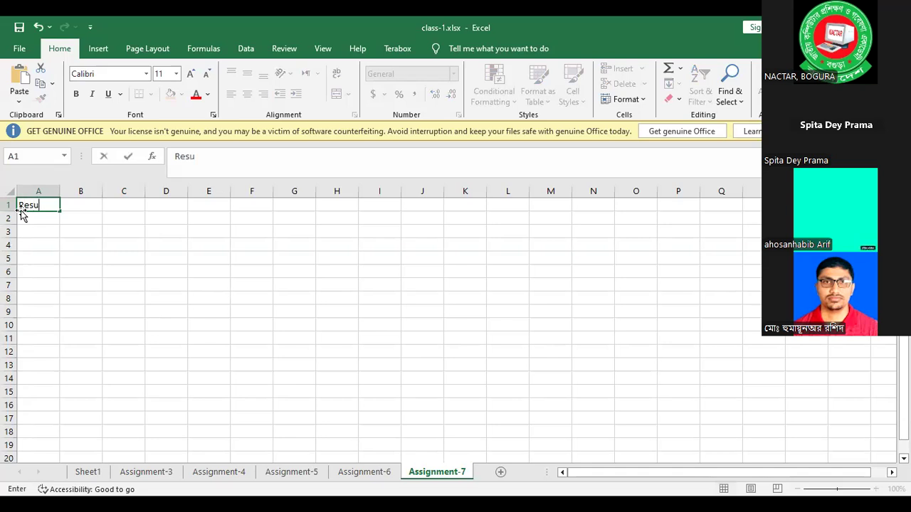
type("lt Sheet Grade Ss")
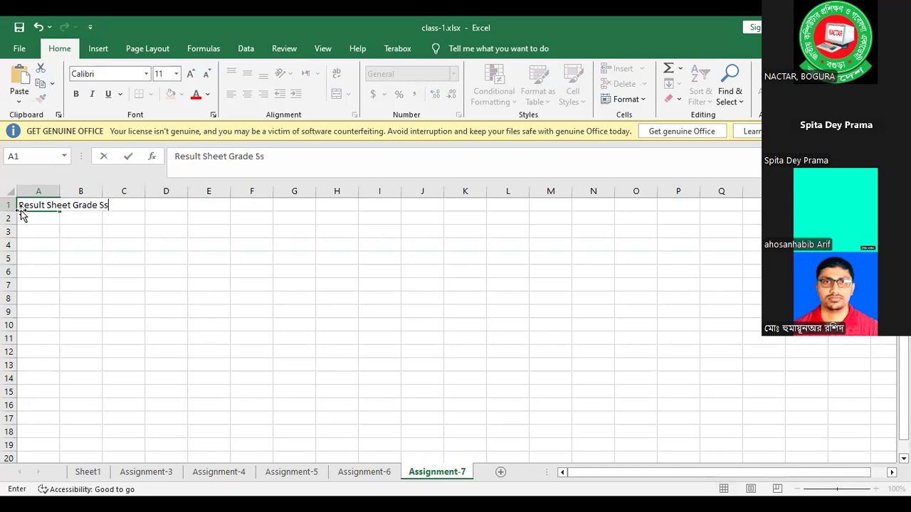
key("BackSpace")
type("ystem")
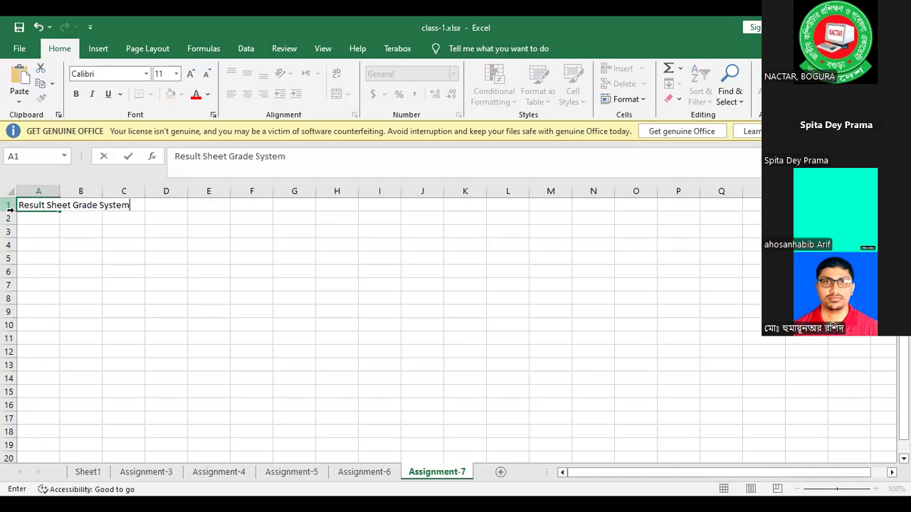
Enter the headers Name, Roll, Marks, LG and GP in A3:E3, and repeat the Marks, LG, GP group through column K.
left_click(42, 232)
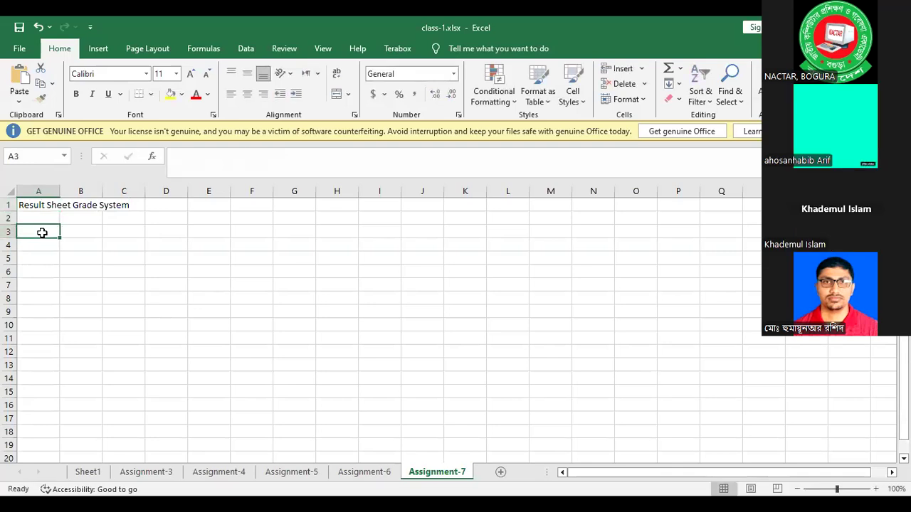
type("Name")
key("Tab")
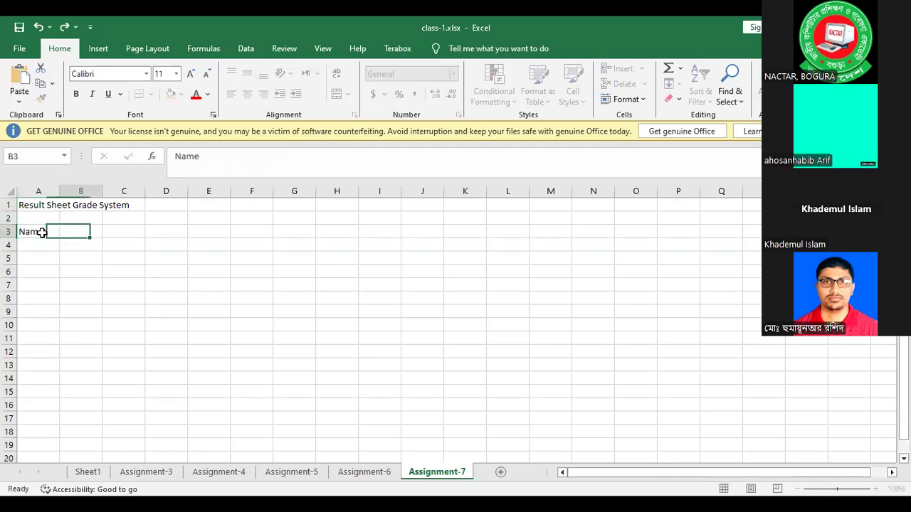
type("Roll")
key("Tab")
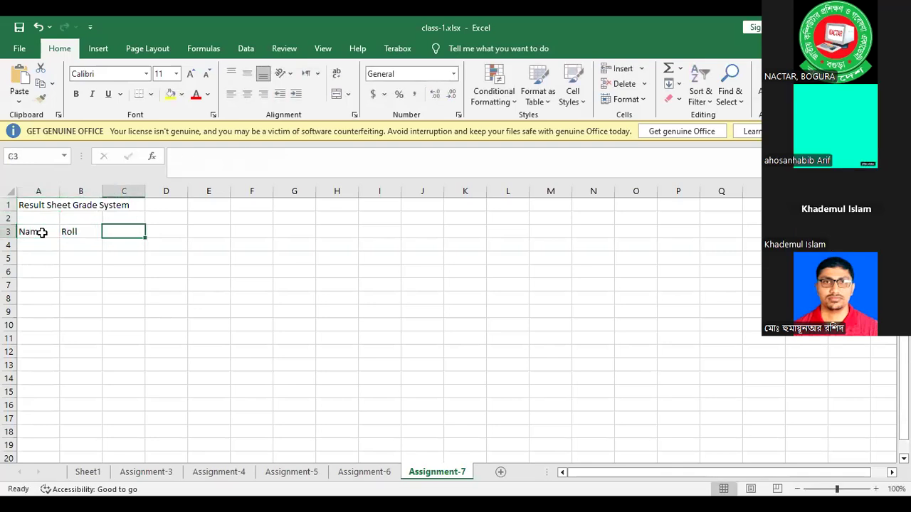
type("Marks")
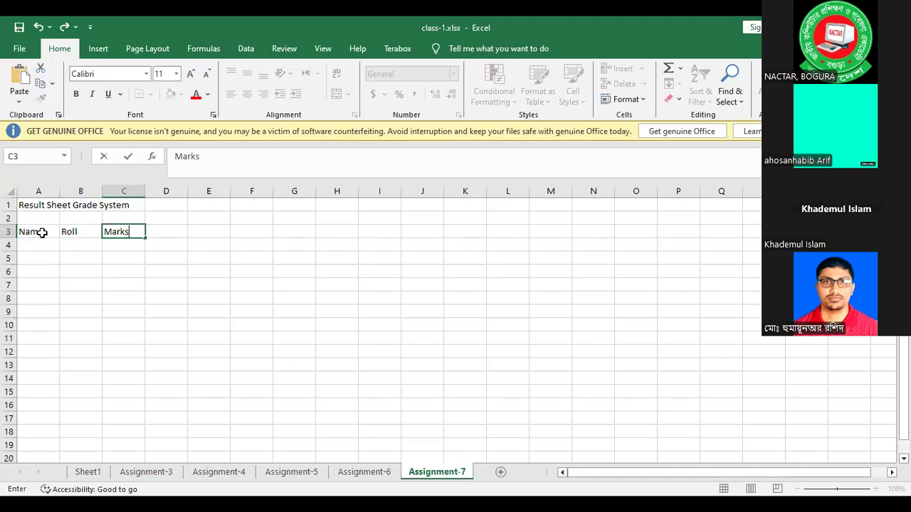
key("Tab")
type("LG")
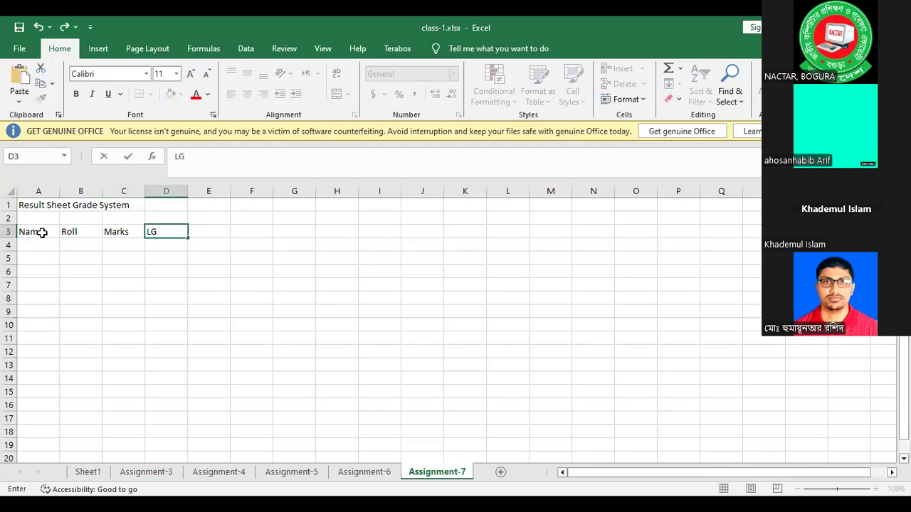
key("Tab")
type("GP")
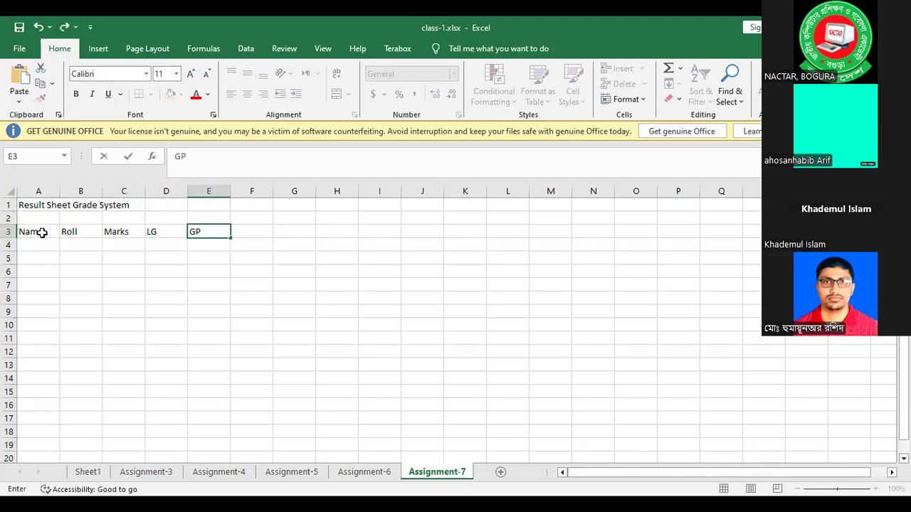
left_click_drag(117, 231, 469, 232)
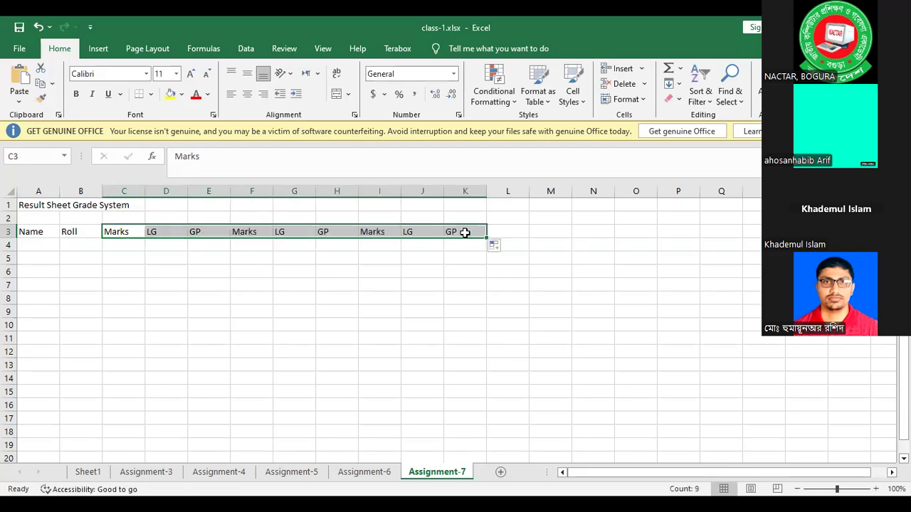
Enter the subject headings above the mark columns: Bangla in D2, English in F2 and Math in I2.
left_click(175, 219)
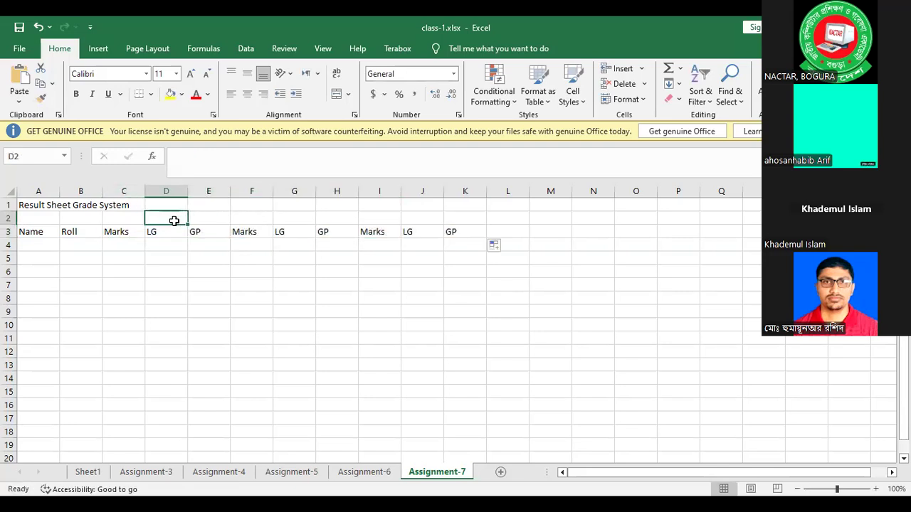
type("Bangla")
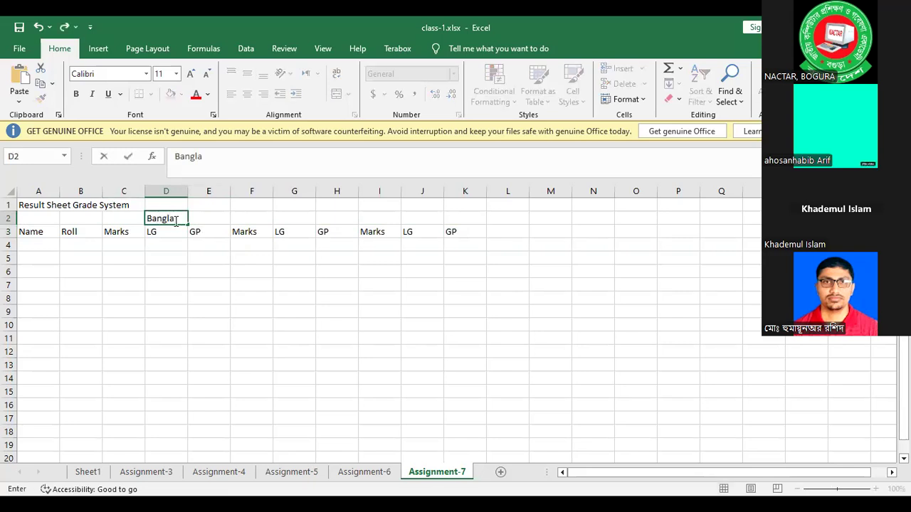
key("Tab")
key("Tab")
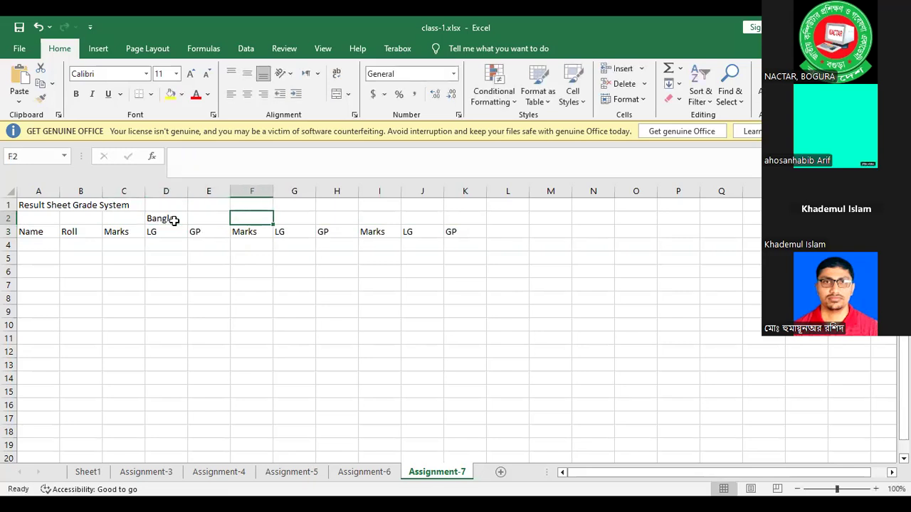
type("English")
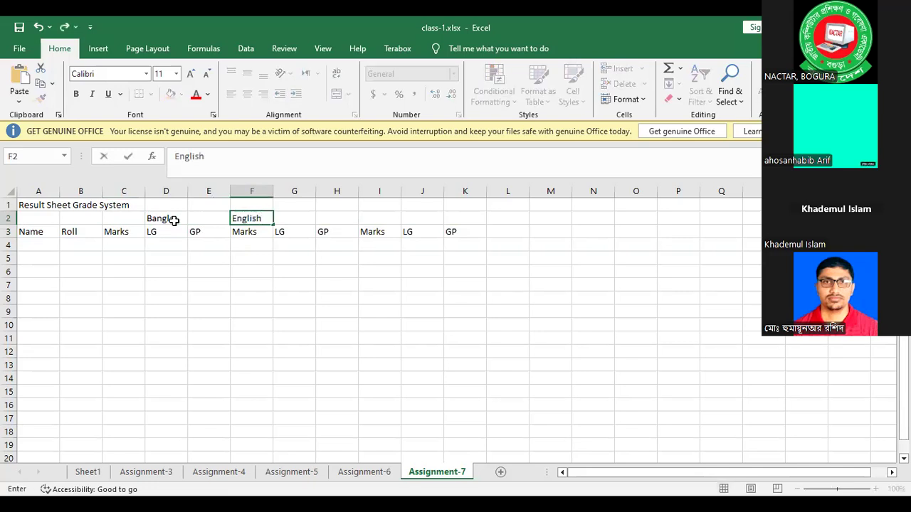
key("Tab")
key("Tab")
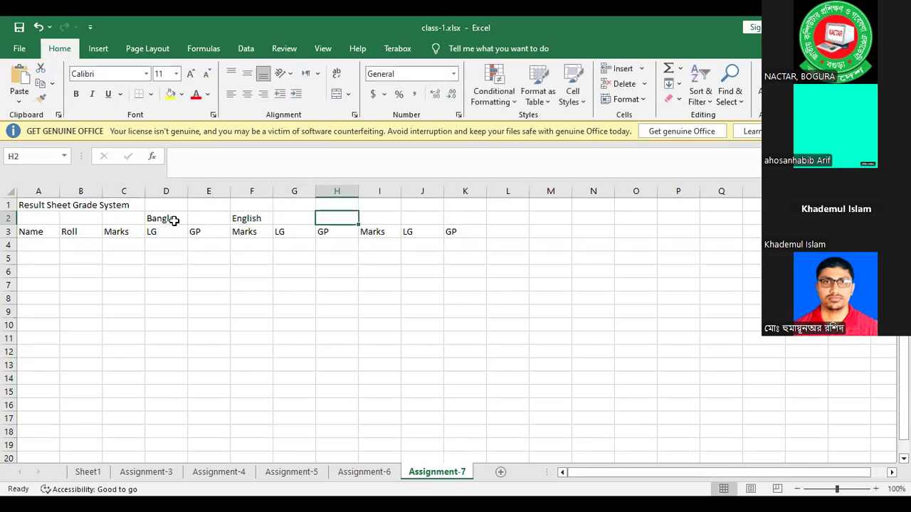
key("Tab")
type("Math")
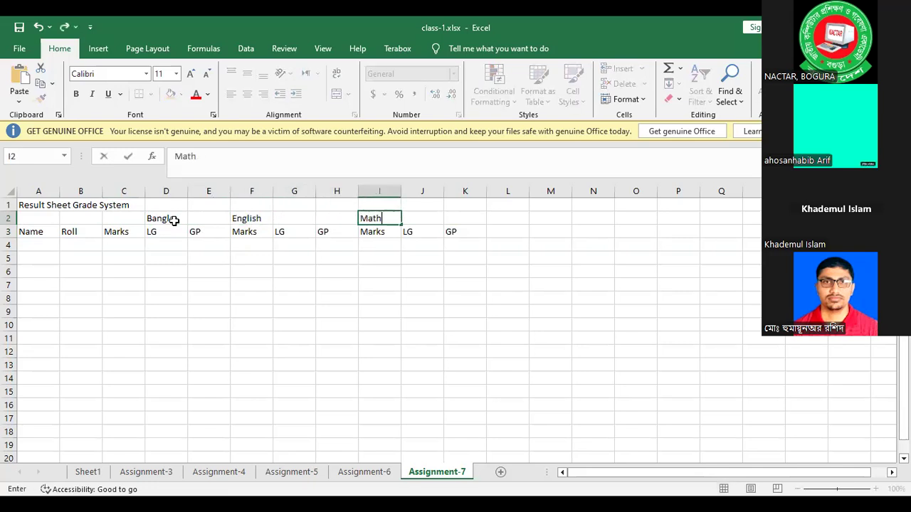
key("Tab")
Merge and center each subject heading over its three columns: C2:E2, F2:H2 and I2:K2.
left_click_drag(133, 218, 201, 218)
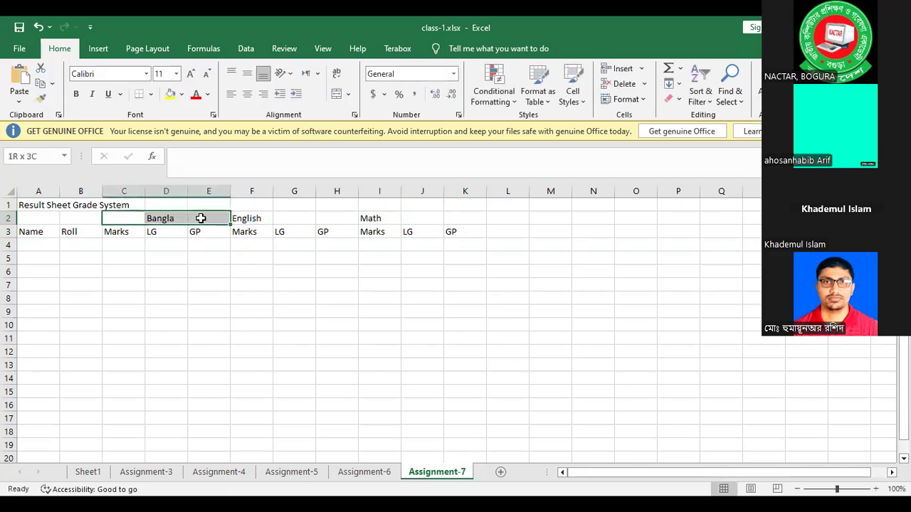
left_click(335, 93)
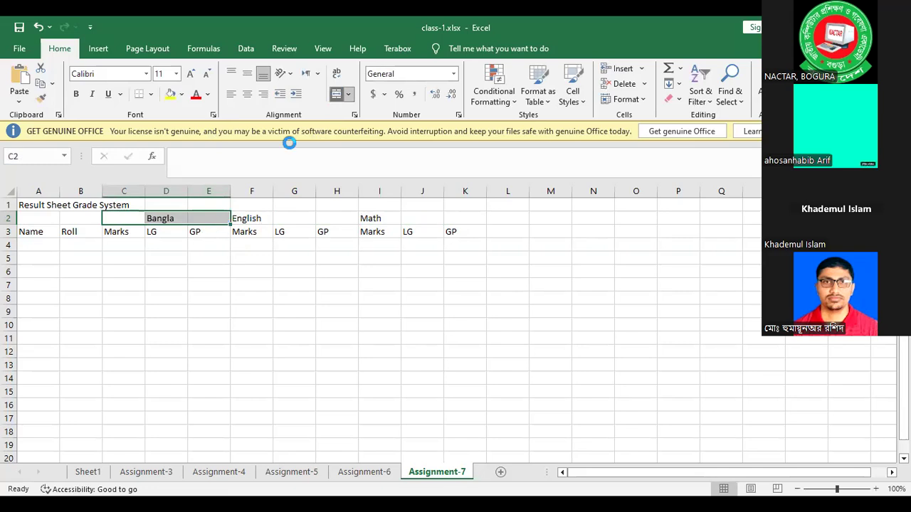
left_click_drag(260, 222, 446, 216)
left_click(335, 94)
left_click(335, 95)
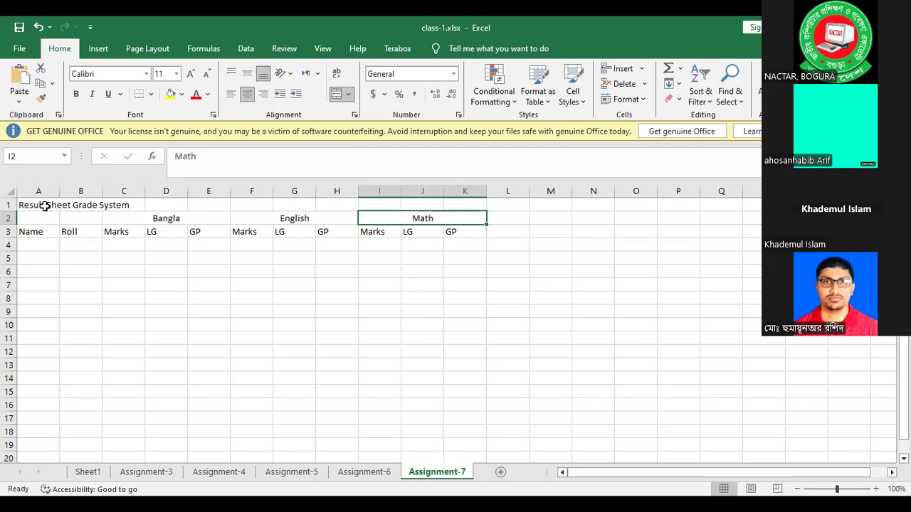
Add the column header GPA in cell L3.
left_click(510, 228)
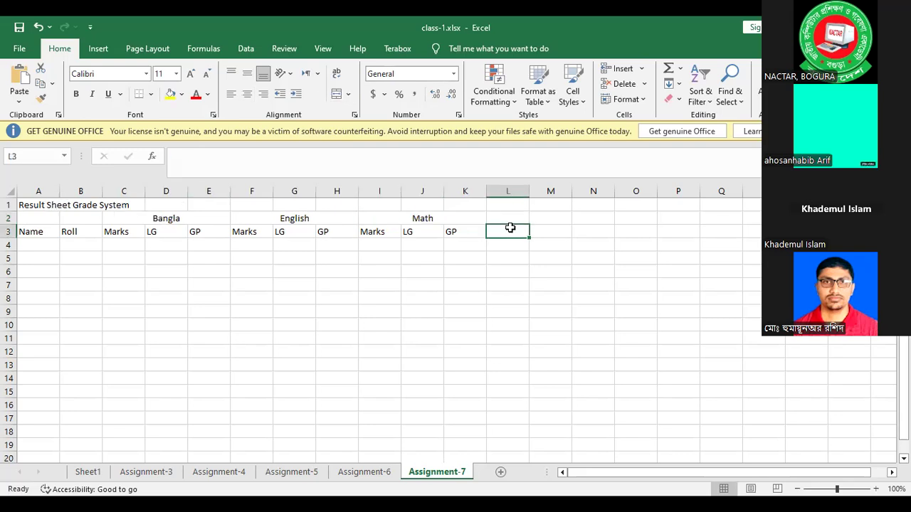
type("Gpa")
key("BackSpace")
key("BackSpace")
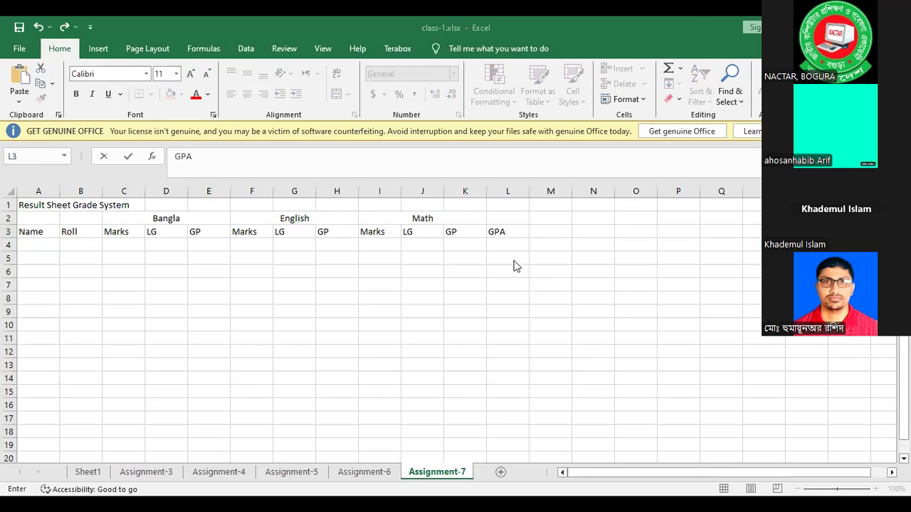
left_click(43, 246)
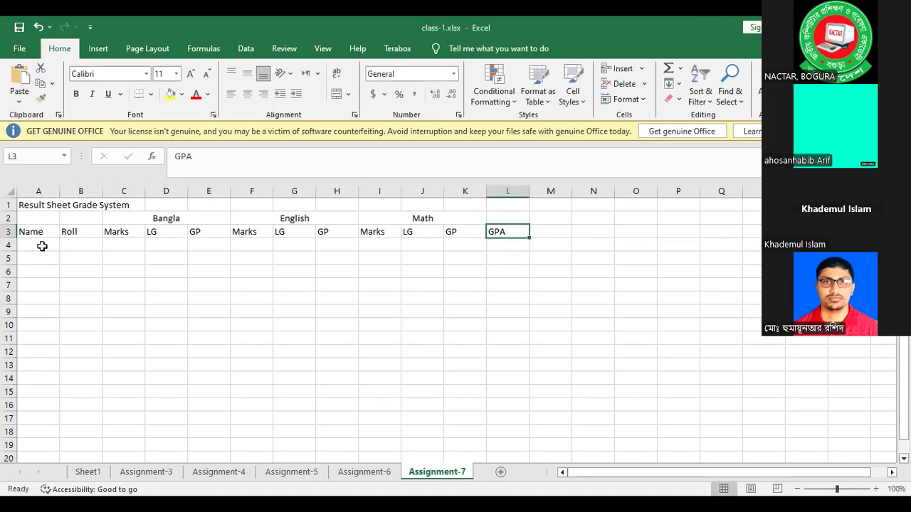
Enter the first student's name in cell A4 under the Name header.
left_click(42, 246)
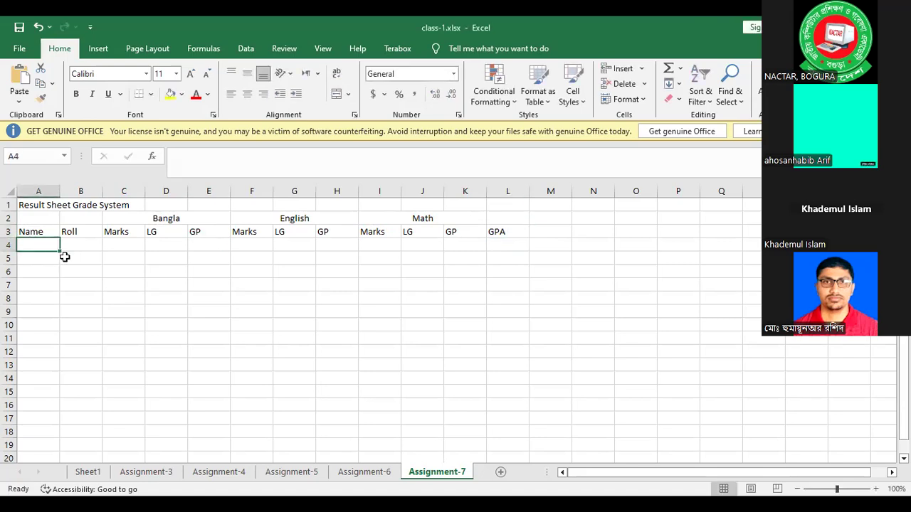
type("rEZA")
key("BackSpace")
key("BackSpace")
key("BackSpace")
key("BackSpace")
type("rez")
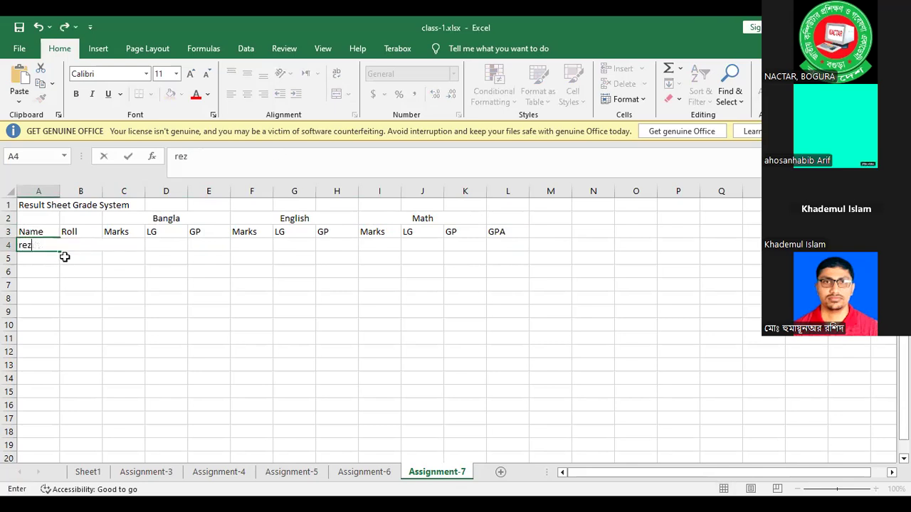
type("aul K")
key("Return")
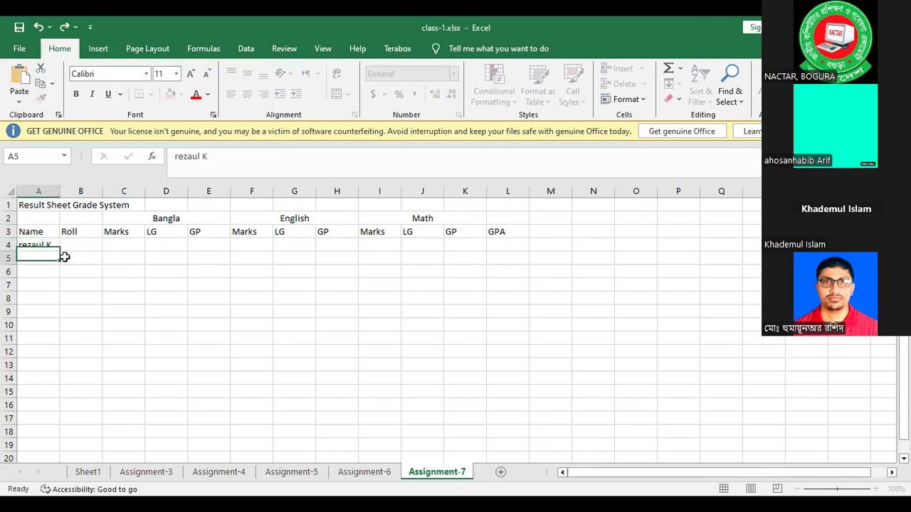
Enter the next three students' names in cells A5 to A7.
type("Habib M")
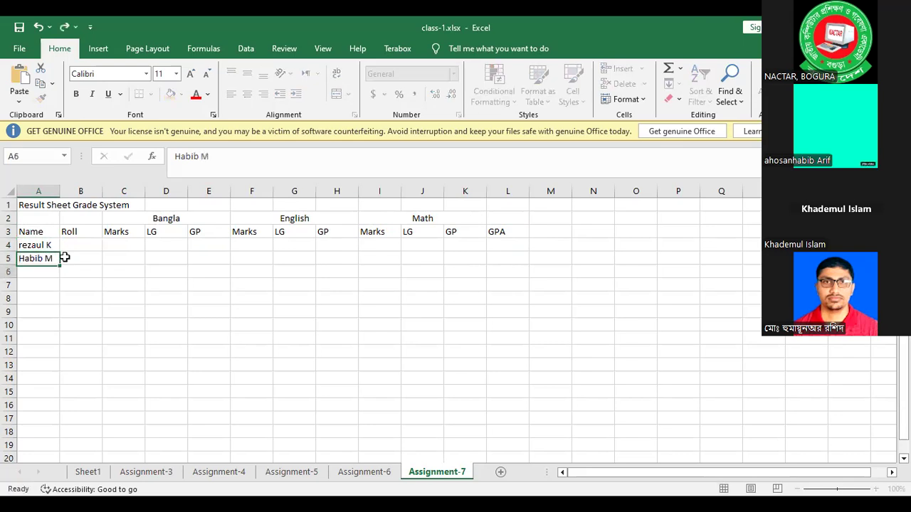
key("Return")
type("Fazl")
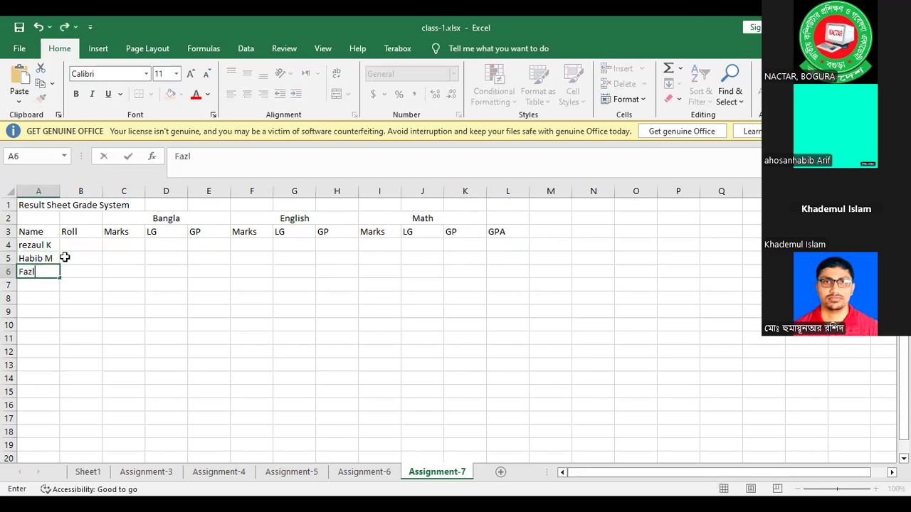
type("e H")
key("Return")
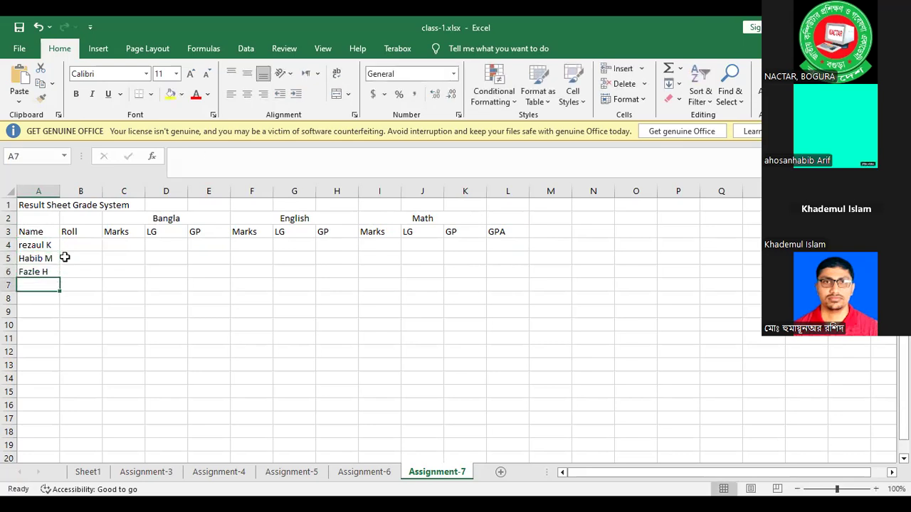
type("Ro")
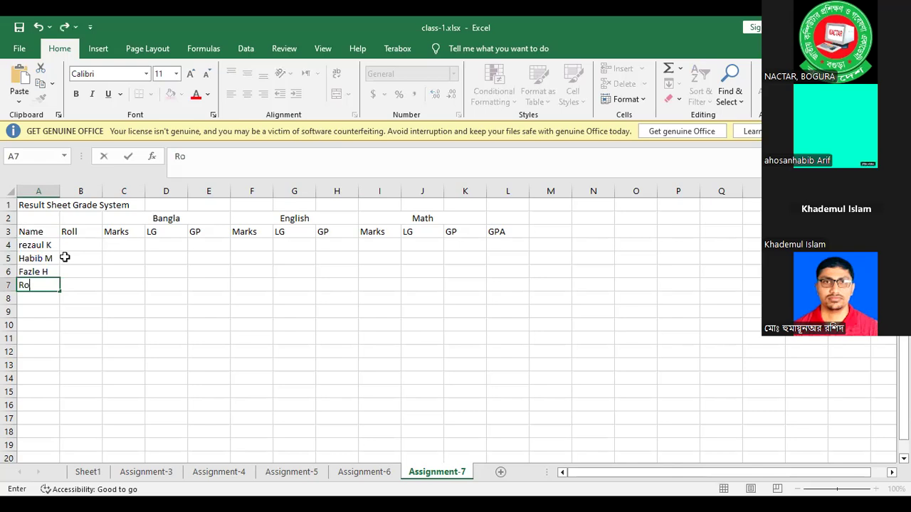
type("biul karim")
key("Return")
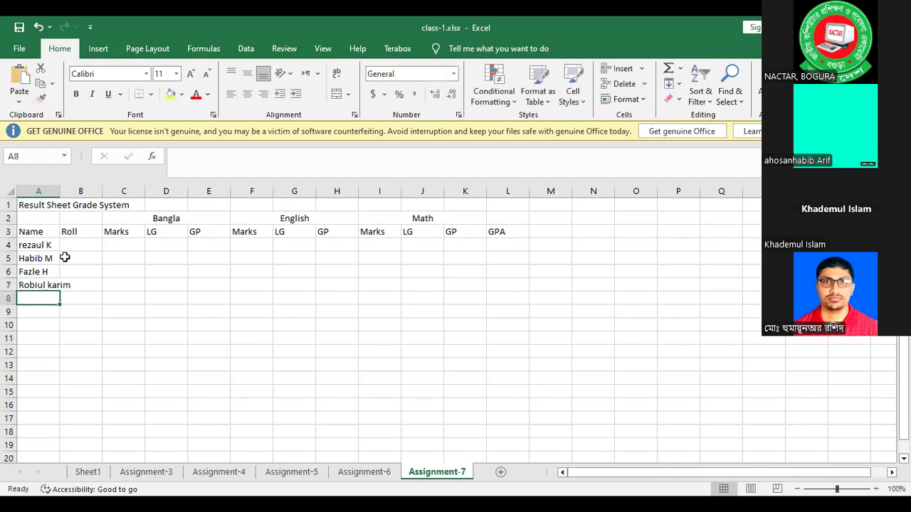
Enter the remaining four students' names in cells A8 to A11.
type("Sh")
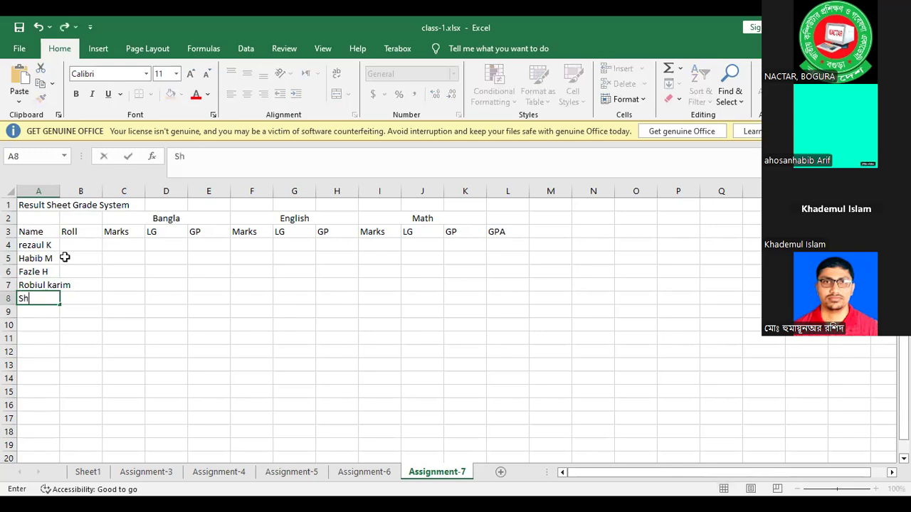
type("apla k")
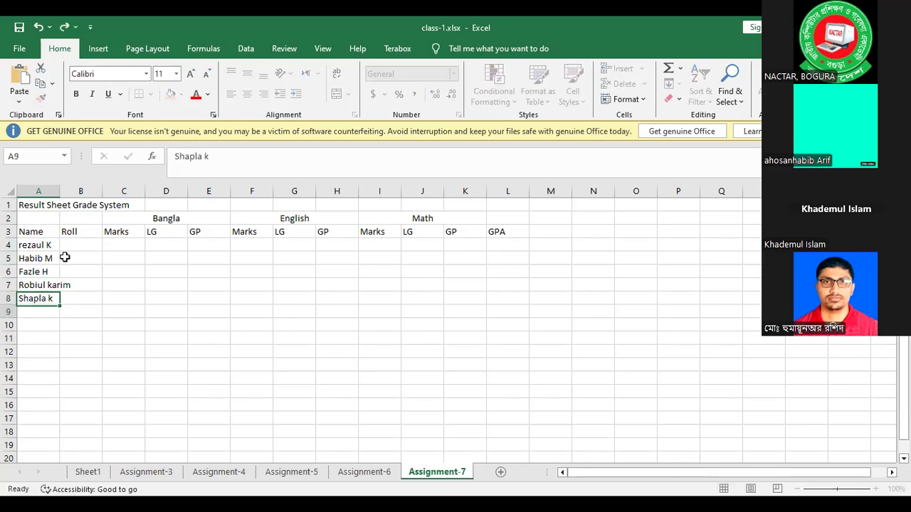
key("Return")
type("Ba")
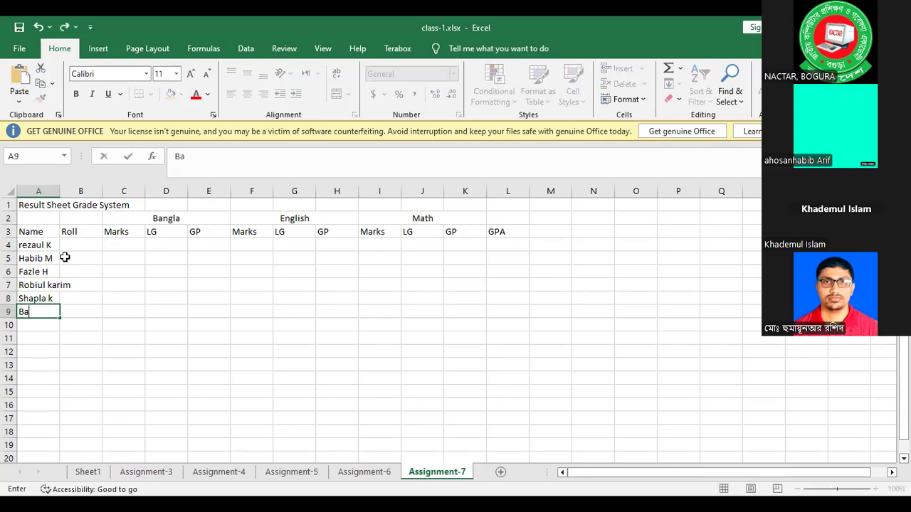
type("zlur Rashid")
key("Return")
type("Hasan I")
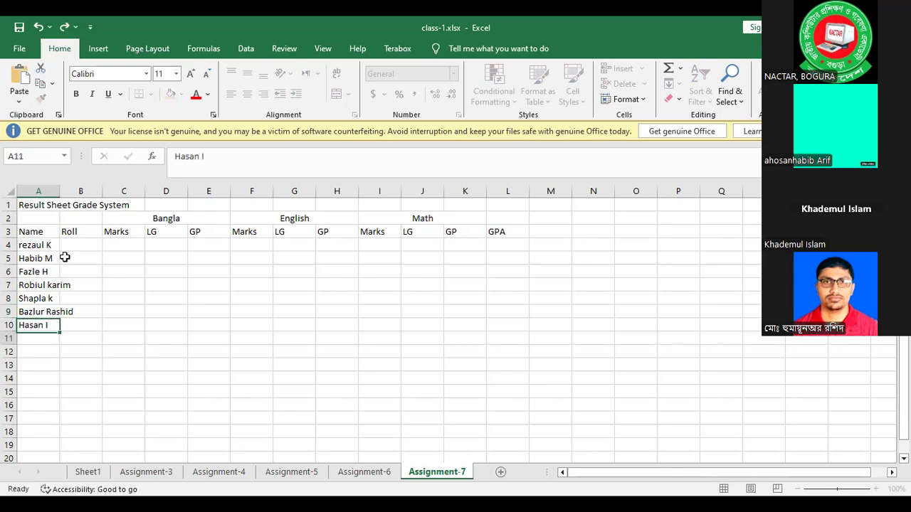
key("Return")
type("Abdul K")
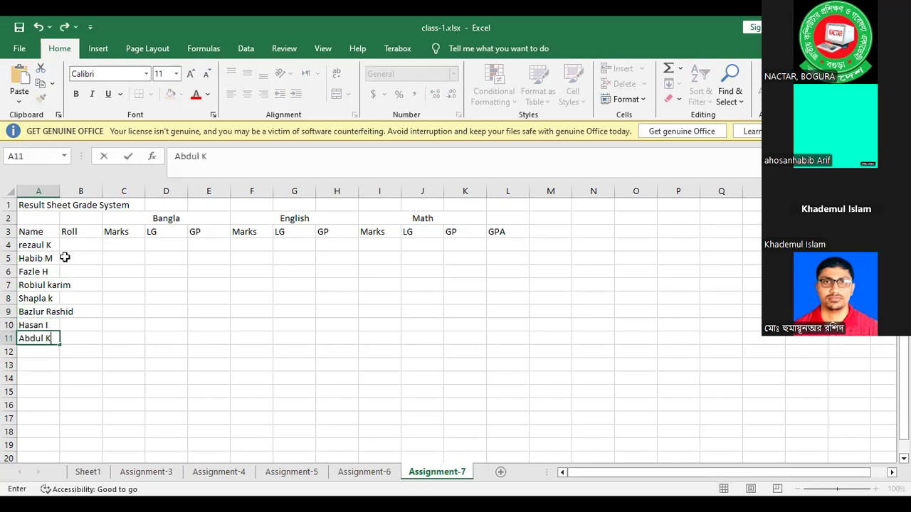
key("Return")
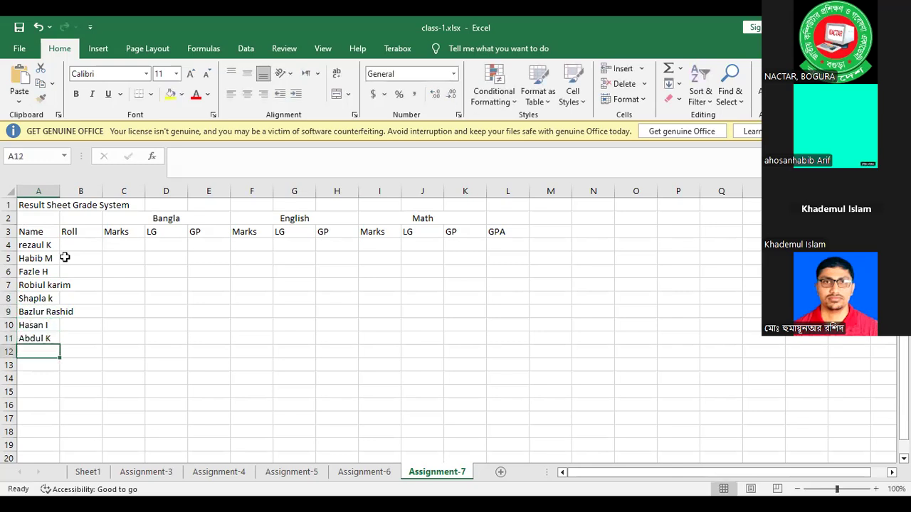
Enter the Bangla marks in C4:C11: 82, 45, 64, 44, 23, 81, 65 and 34.
left_click(125, 244)
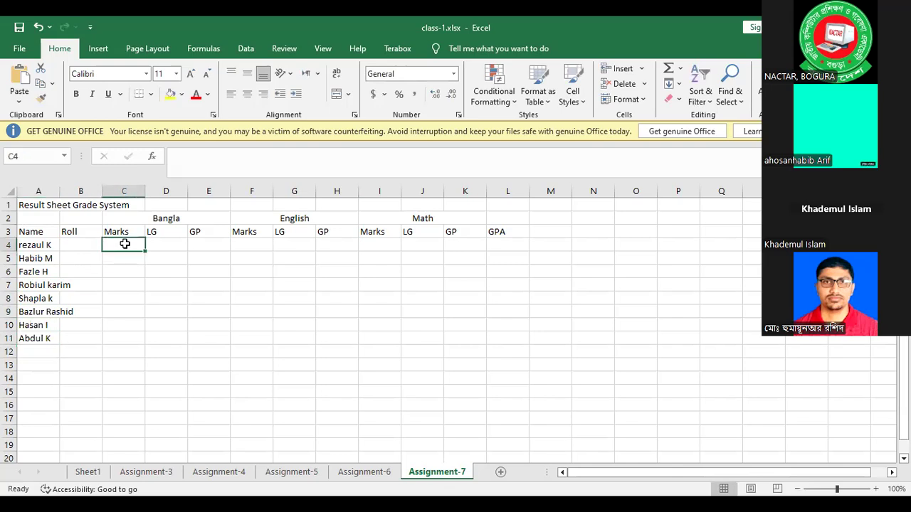
type("82")
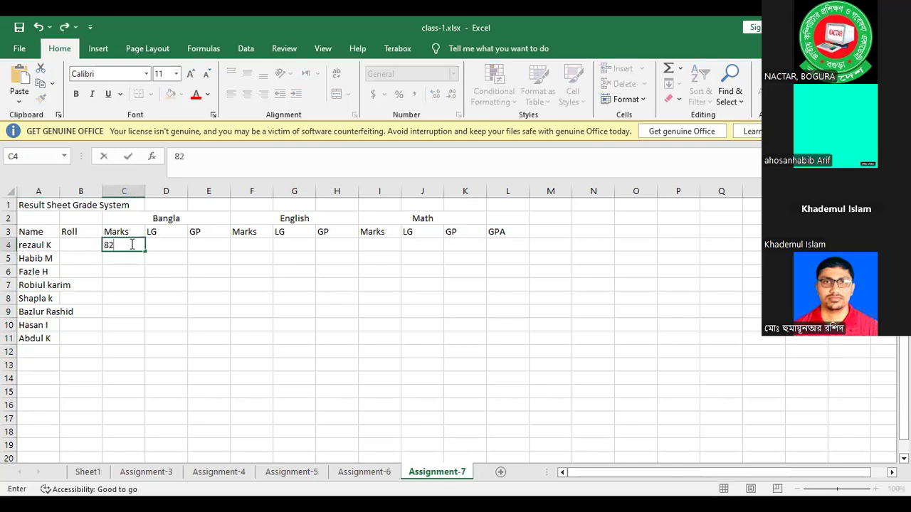
key("Return")
type("45")
key("Return")
type("64")
key("Return")
type("44")
key("Return")
type("23")
key("Return")
type("81")
key("Return")
type("65")
key("Return")
type("34")
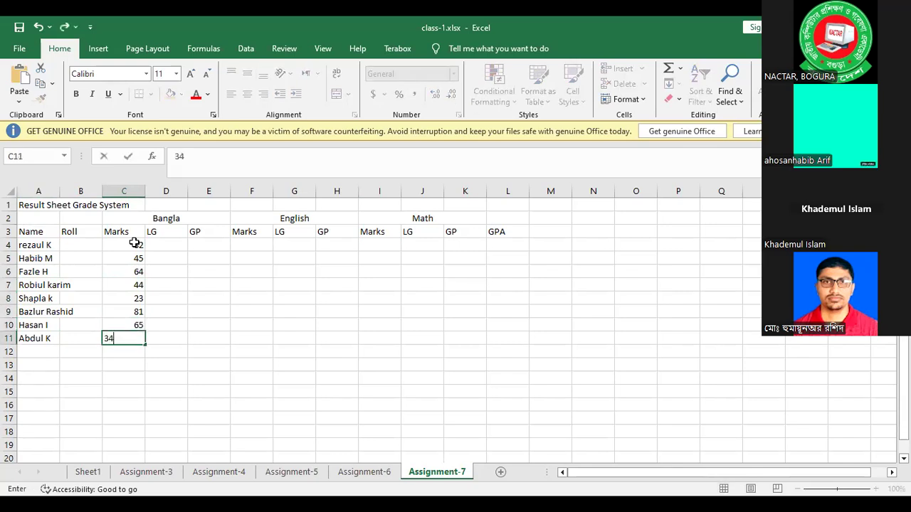
key("Tab")
Enter the English marks in F4:F11: 80, 67, 46, 75, 25, 83, 76 and 33.
left_click(242, 241)
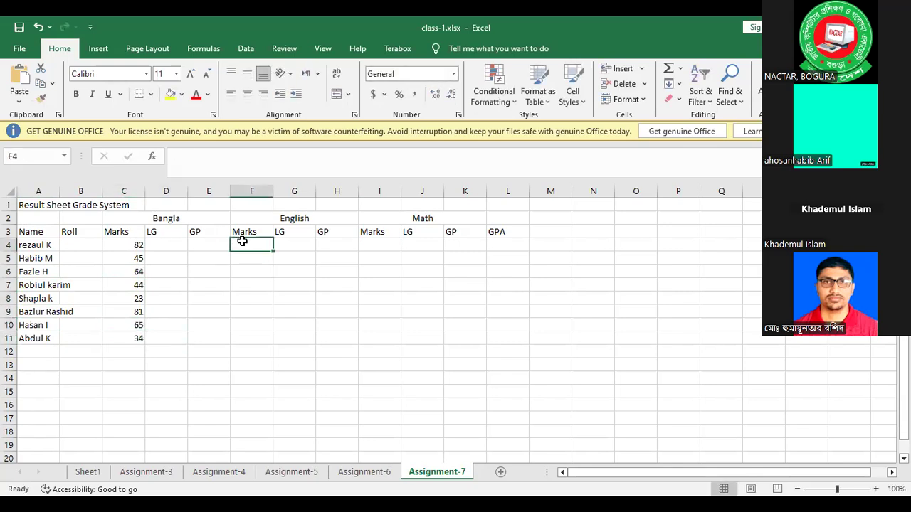
type("80")
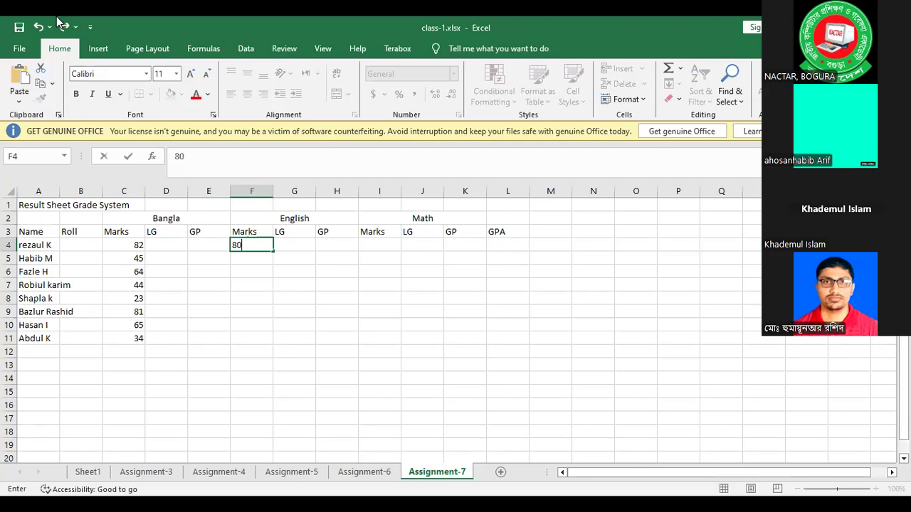
key("Return")
type("67")
key("Return")
type("46")
key("Return")
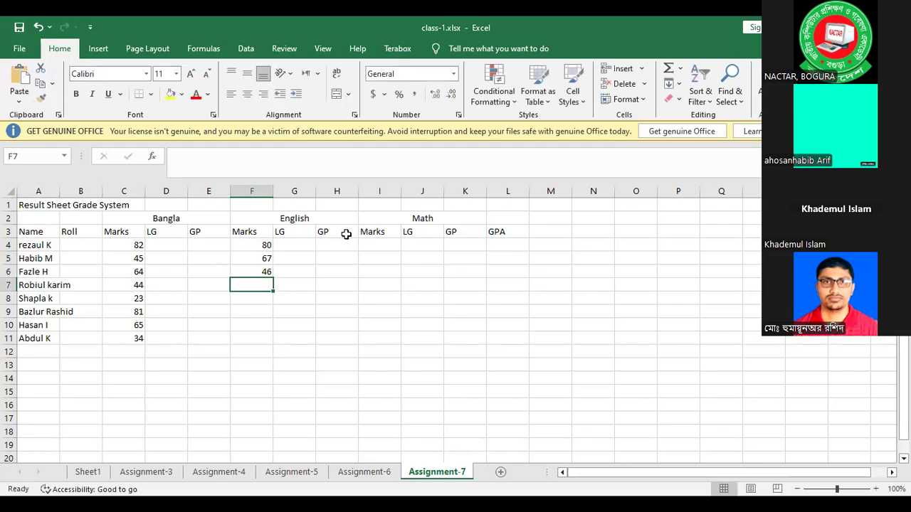
type("75")
key("Return")
type("25")
key("Return")
type("83")
key("Return")
type("76")
key("Return")
type("33")
key("Tab")
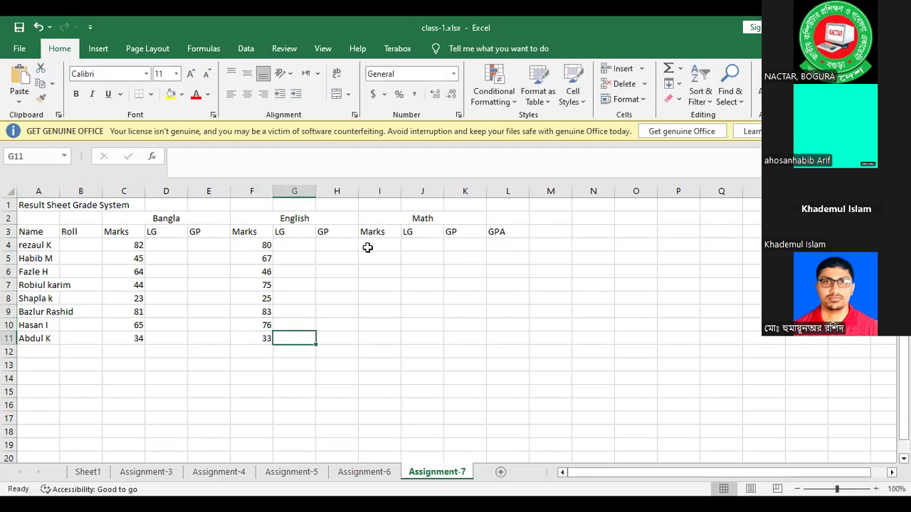
Enter the Math marks in I4:I11: 83, 56, 45, 78, 54, 84, 75 and 35.
left_click(382, 243)
type("83")
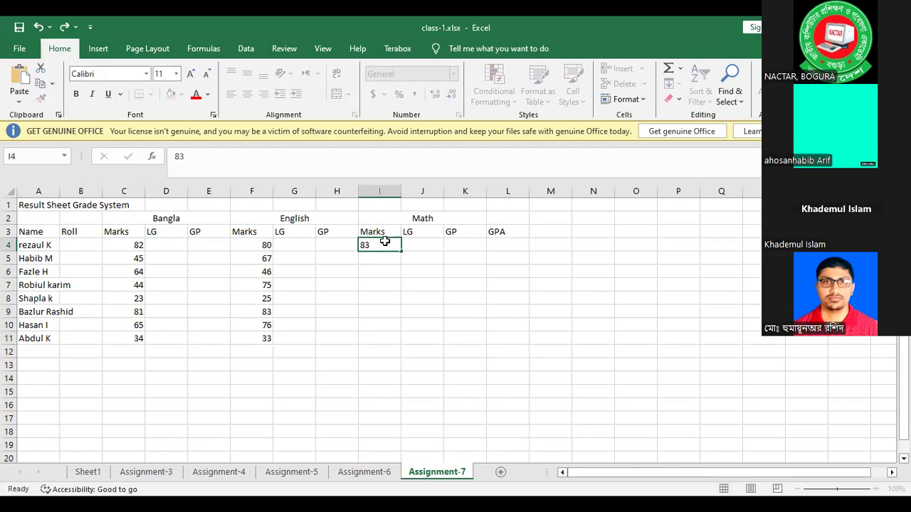
key("Return")
type("56")
key("Return")
type("45")
key("Return")
type("78")
key("Return")
type("54")
key("Return")
type("84")
key("Return")
type("7535")
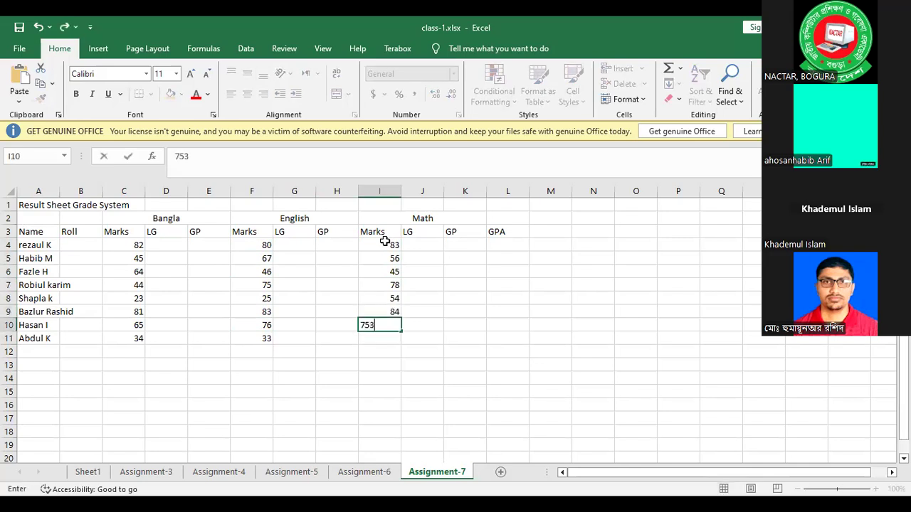
key("BackSpace")
key("BackSpace")
key("Return")
type("35")
key("Return")
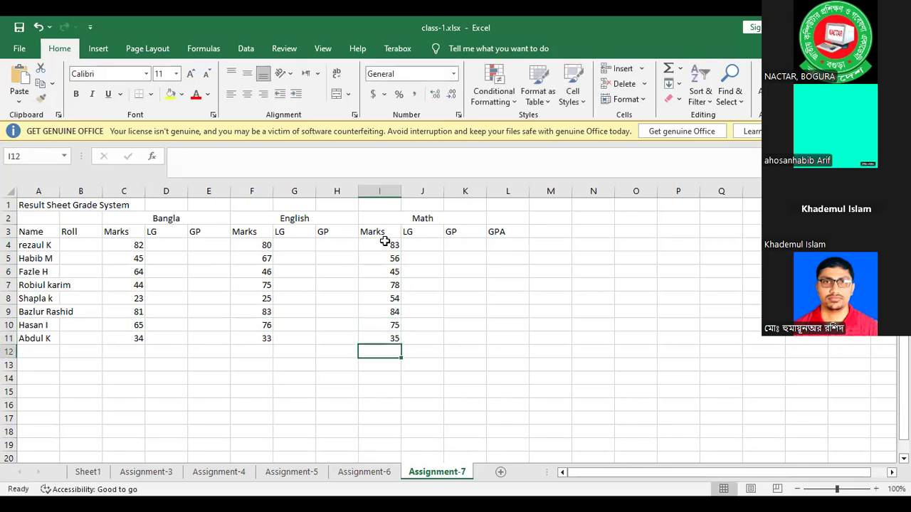
Merge and center the sheet title across A1:L1 at font size 20, and autofit column A to the student names.
left_click(83, 245)
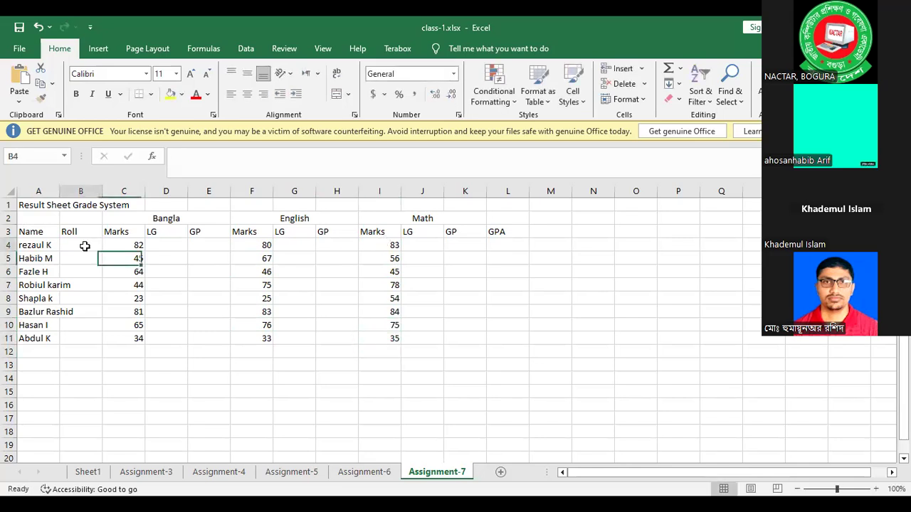
double_click(56, 191)
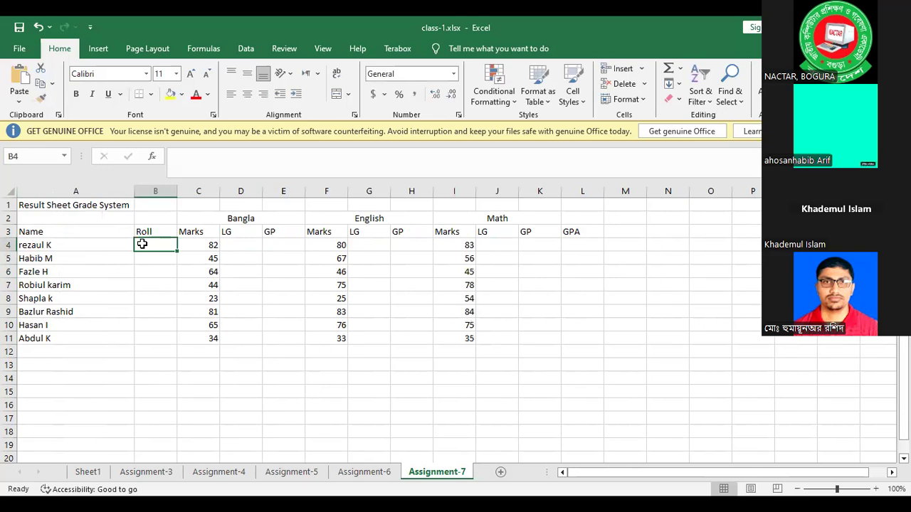
left_click_drag(94, 205, 580, 195)
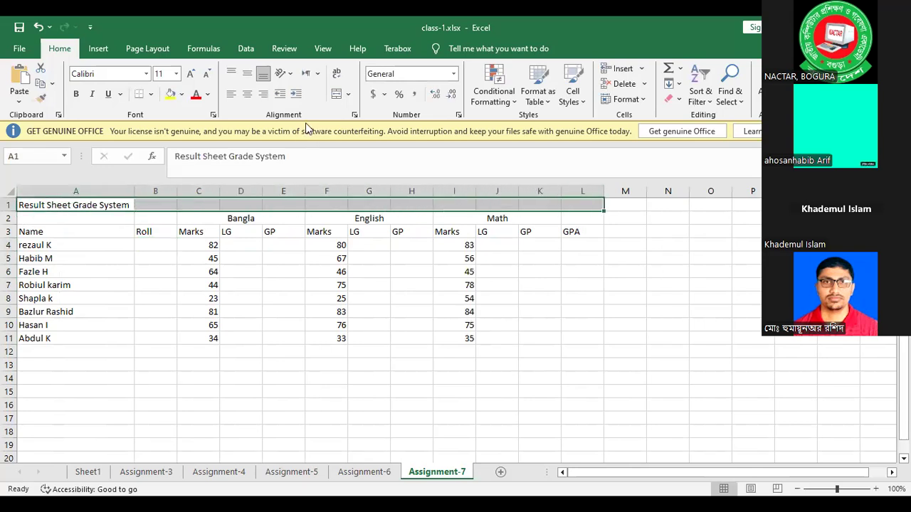
left_click(331, 97)
left_click(193, 74)
left_click(192, 74)
left_click(192, 74)
left_click(192, 74)
left_click(192, 74)
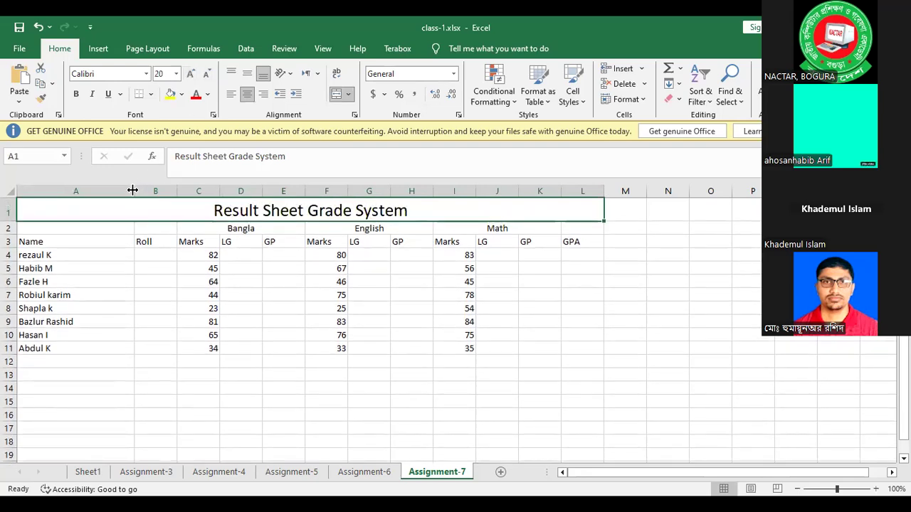
double_click(133, 190)
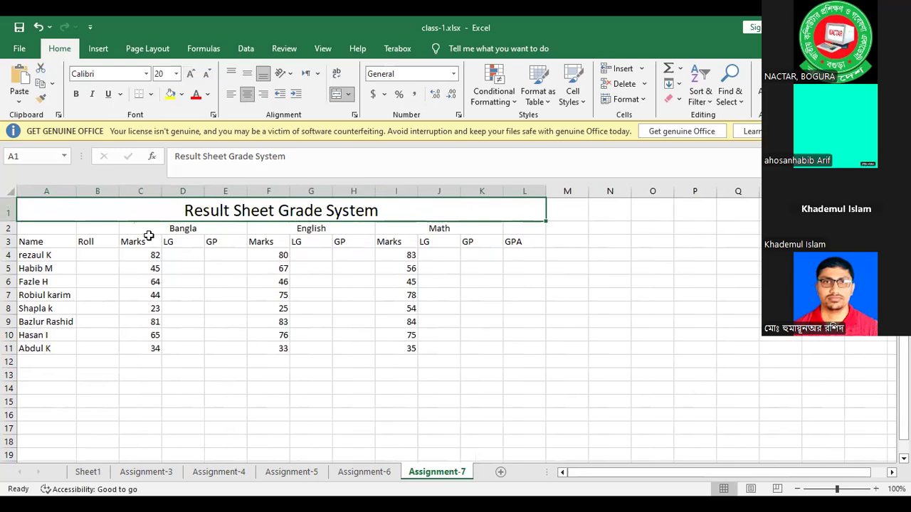
Fill the Roll column B4:B11 with the consecutive numbers 1 to 8.
left_click(98, 258)
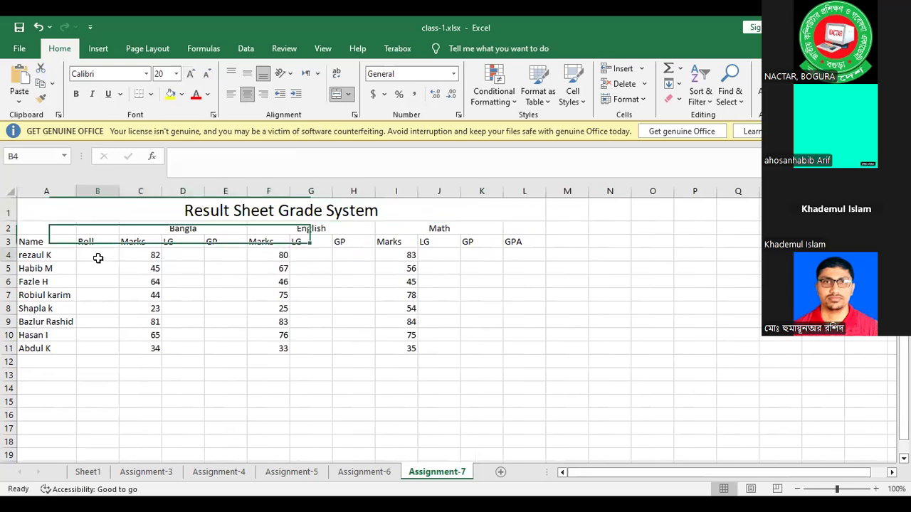
type("1")
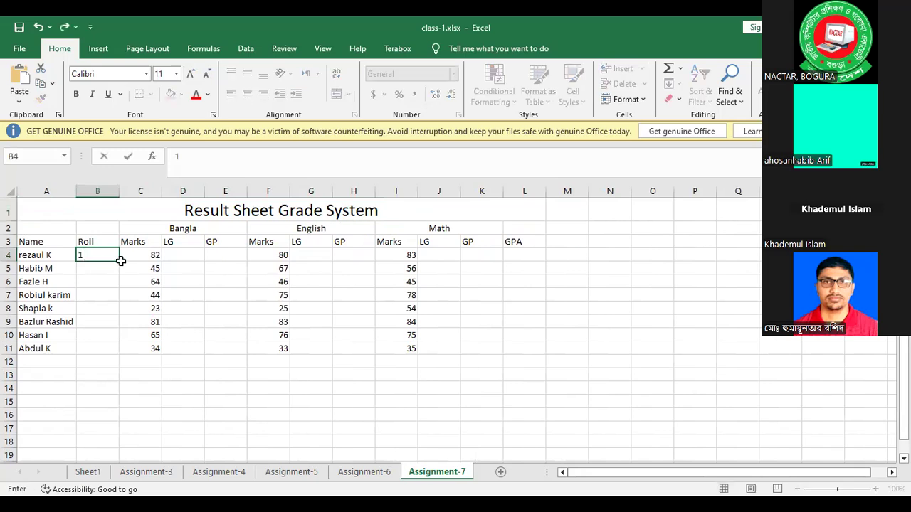
left_click_drag(119, 262, 119, 353)
left_click(128, 363)
left_click(169, 395)
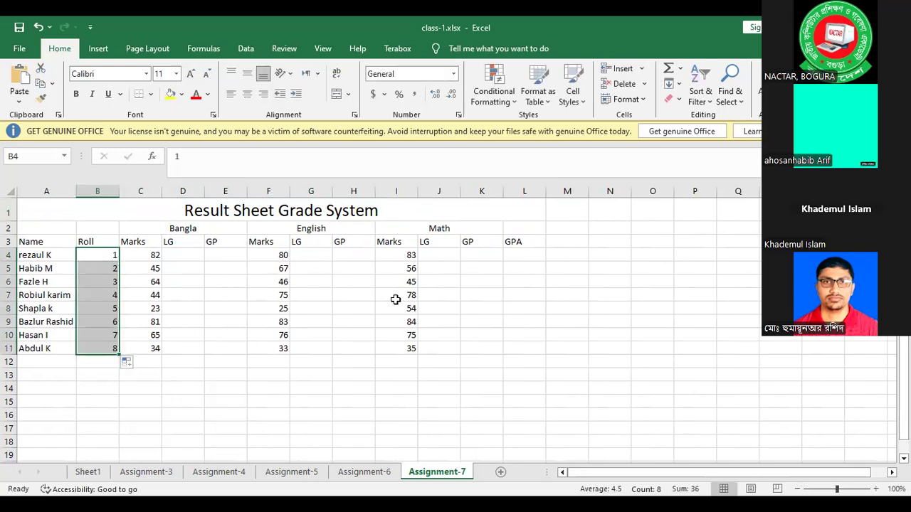
left_click(191, 258)
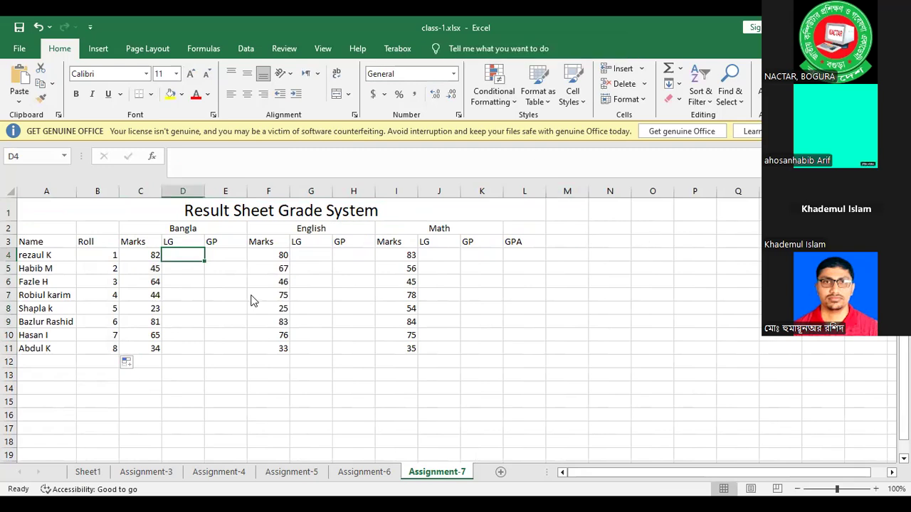
key("alt+Tab")
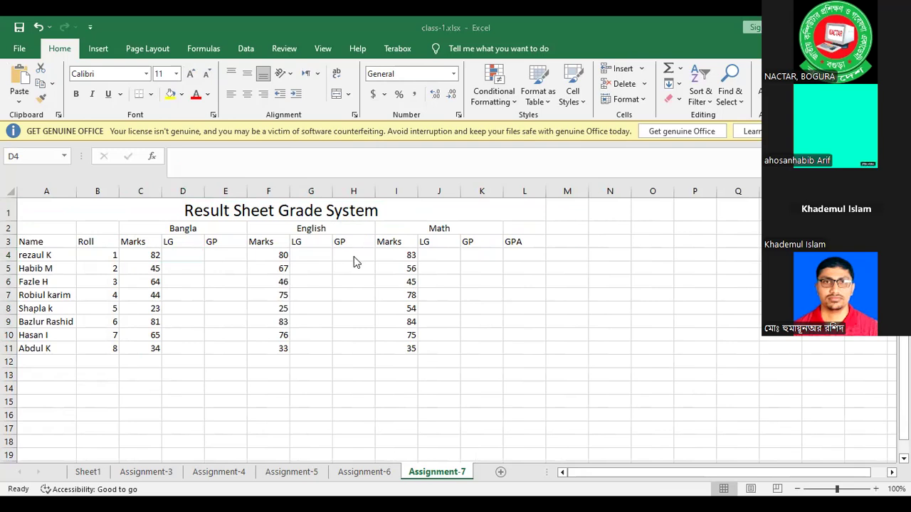
left_click(200, 256)
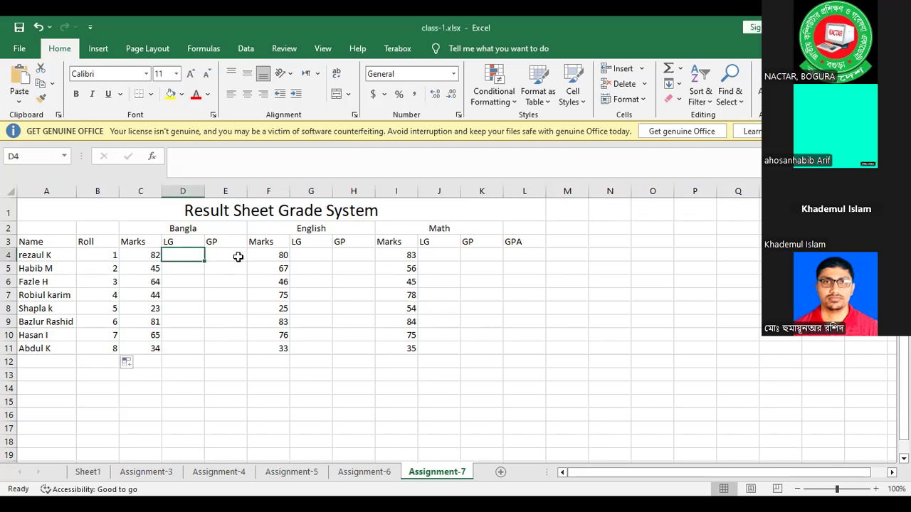
left_click(237, 256)
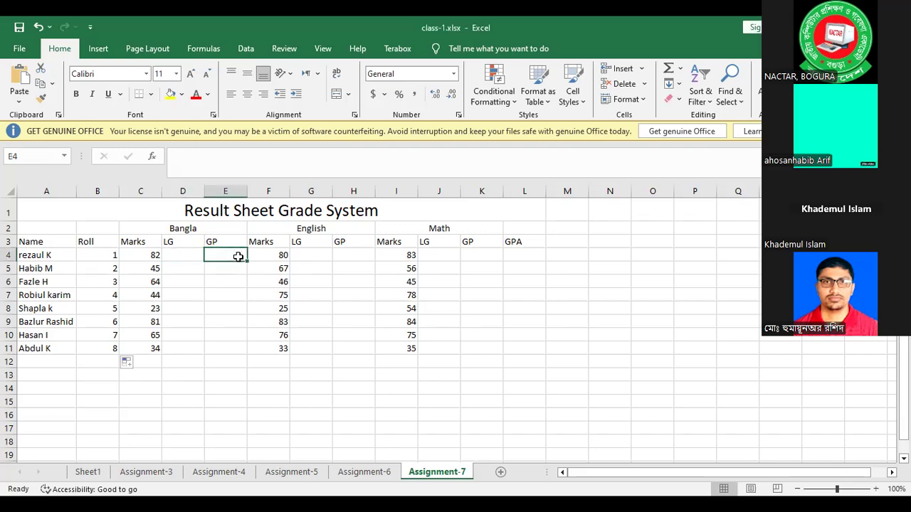
left_click(191, 256)
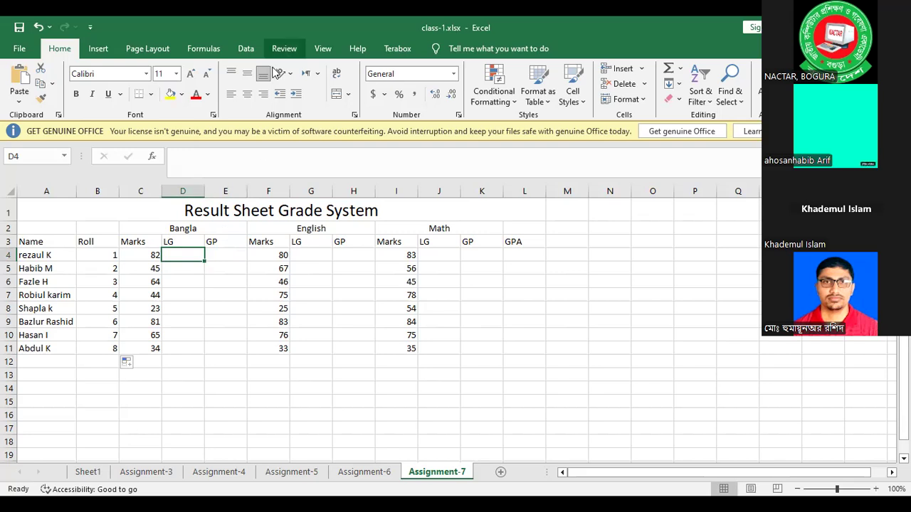
left_click(453, 178)
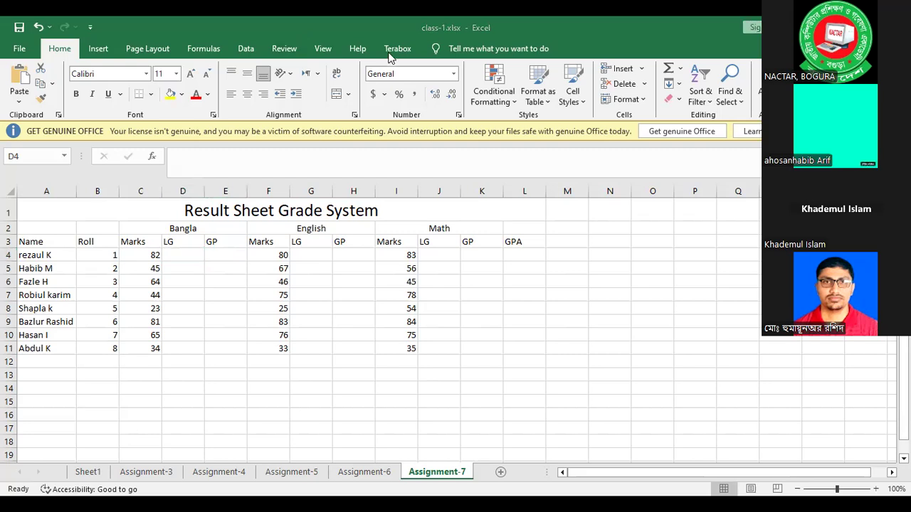
Start an IF formula in D4 for the first student's Bangla letter grade that returns "A+" when C4>=80.
left_click(186, 257)
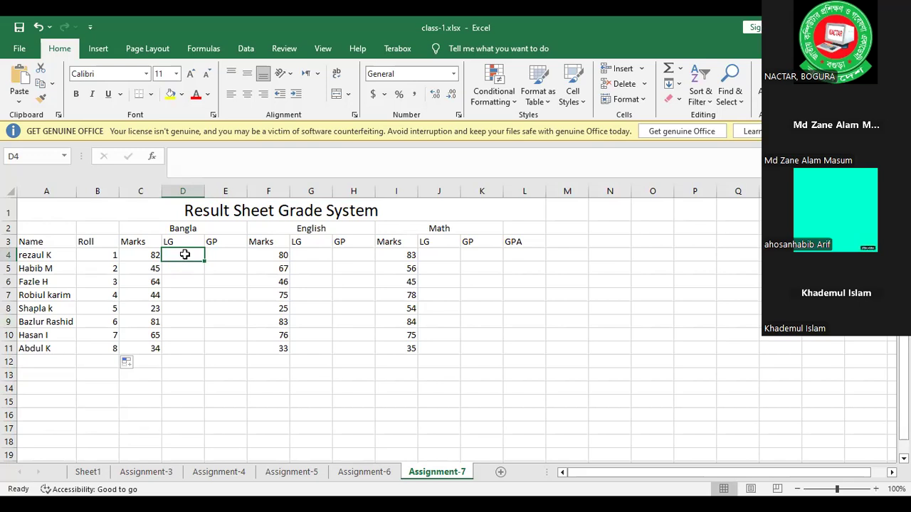
type("=")
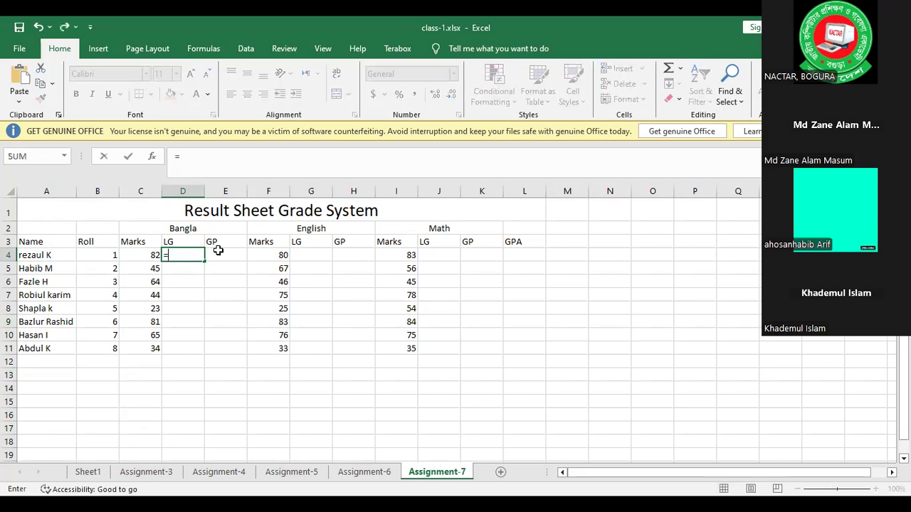
type("if")
key("Tab")
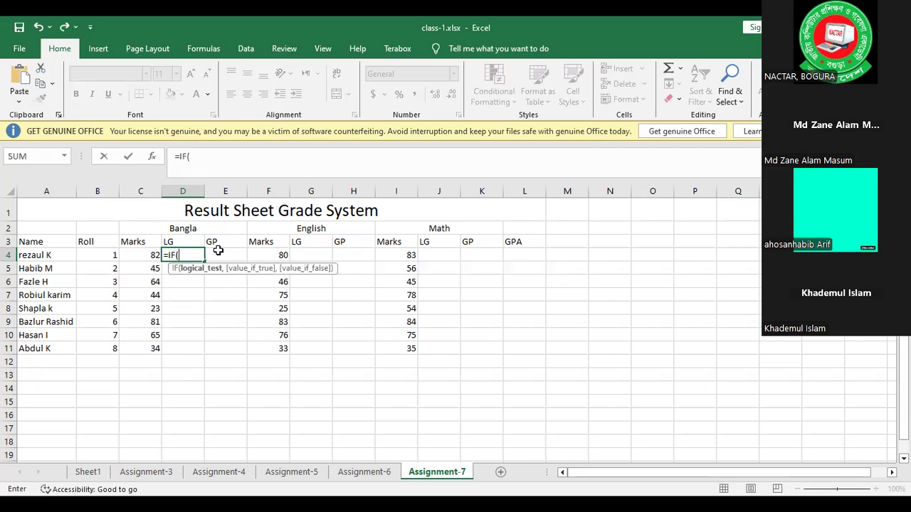
left_click(135, 255)
type(">=80")
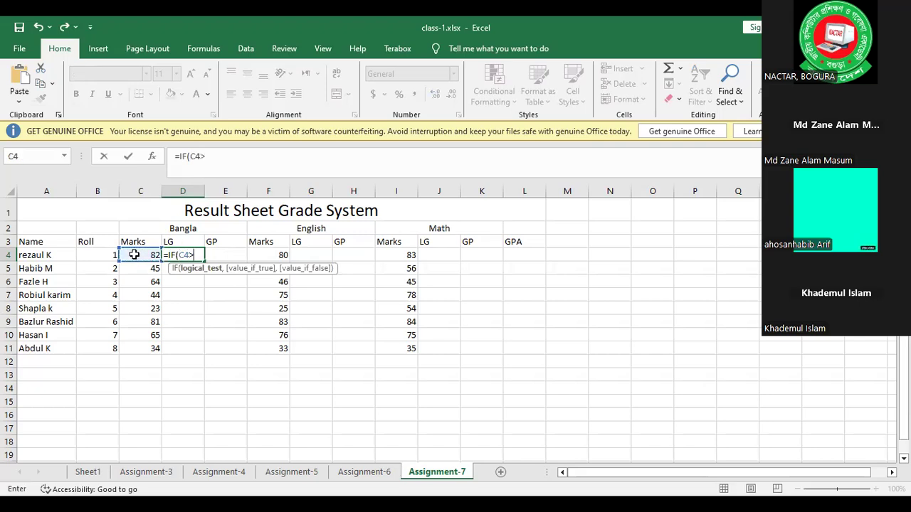
type(",\"A+\",")
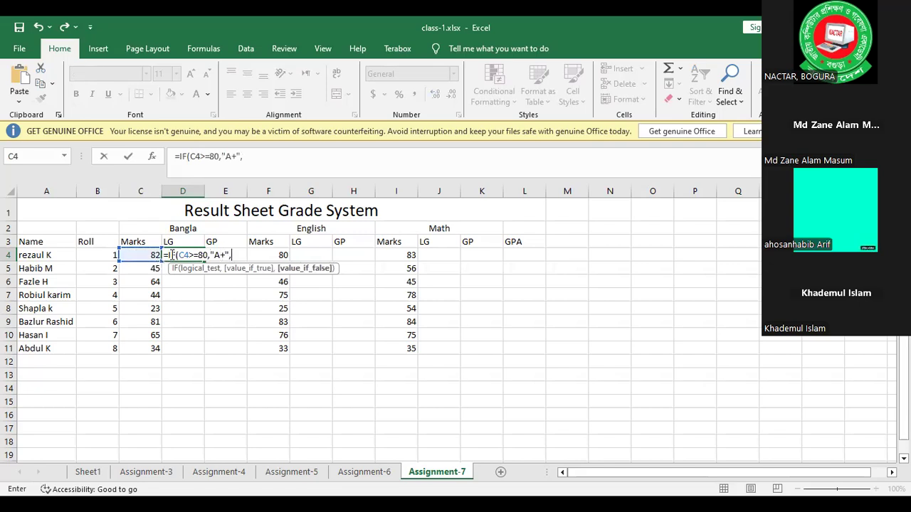
Copy the first condition into the D4 formula as a nested IF that returns "A" when C4>=70.
left_click_drag(177, 255, 233, 259)
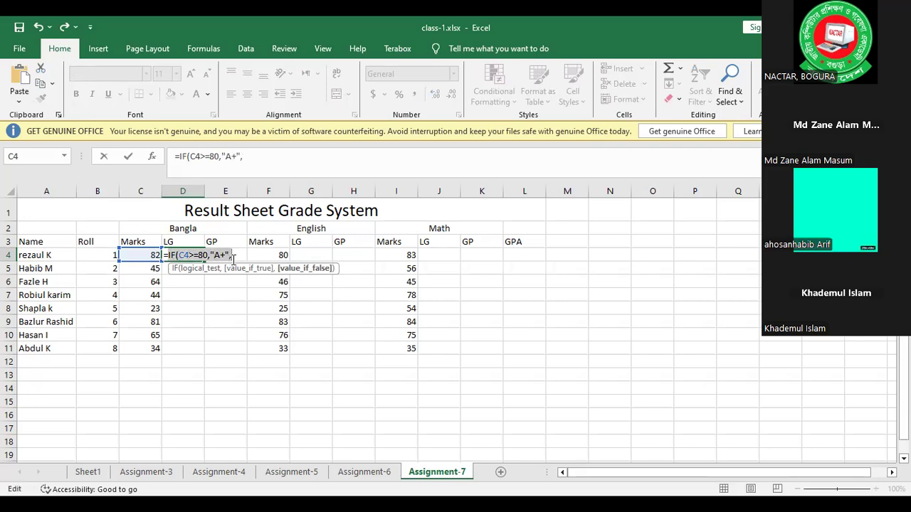
key("ctrl+c")
left_click(233, 259)
key("ctrl+v")
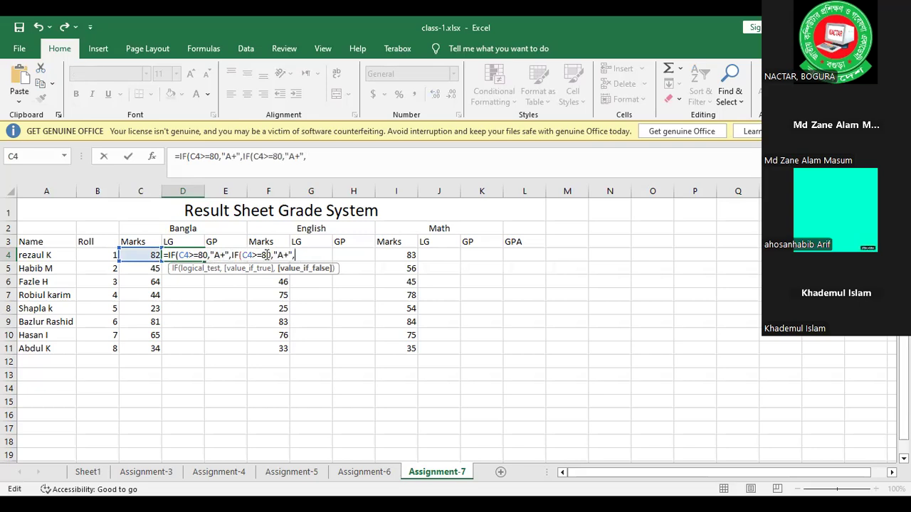
left_click(267, 254)
key("BackSpace")
type("7")
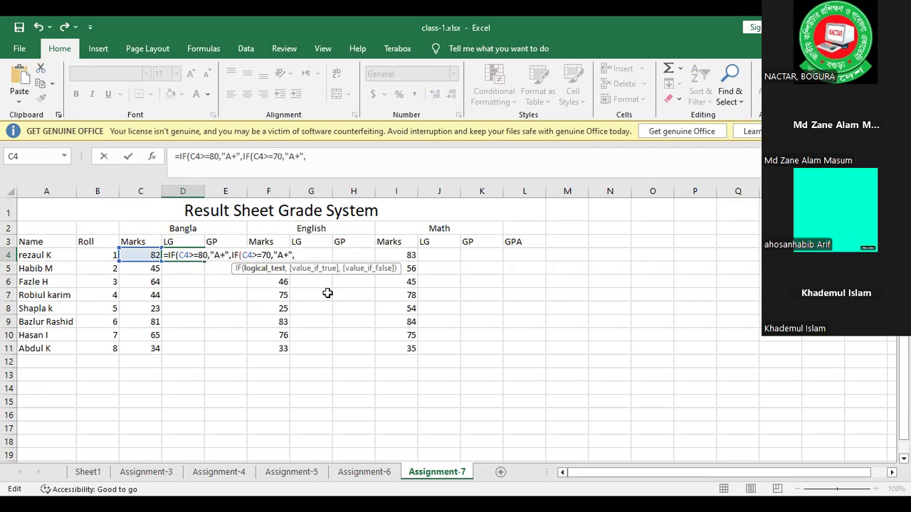
key("Right")
key("Right")
key("Right")
key("Right")
key("BackSpace")
key("Right")
key("Right")
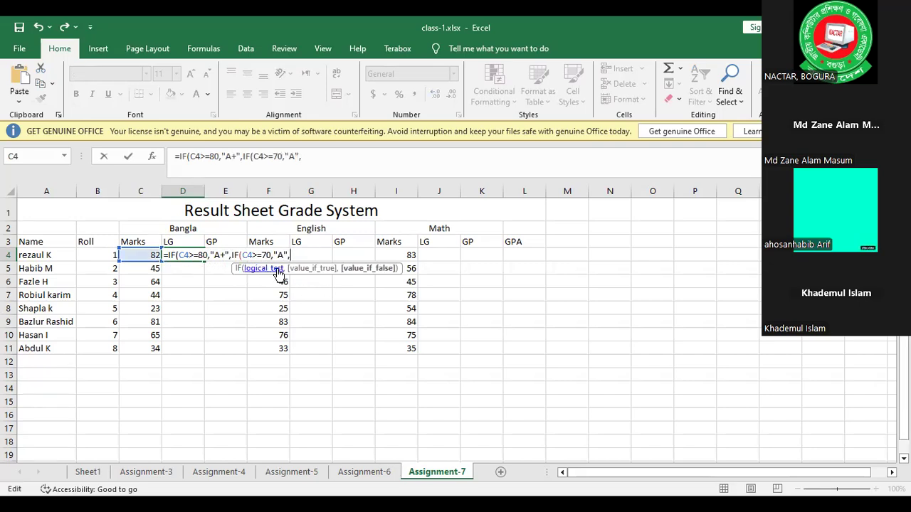
Duplicate the C4>=70 condition at the end of the D4 formula and change it to return "A-" when C4>=60.
left_click(232, 254)
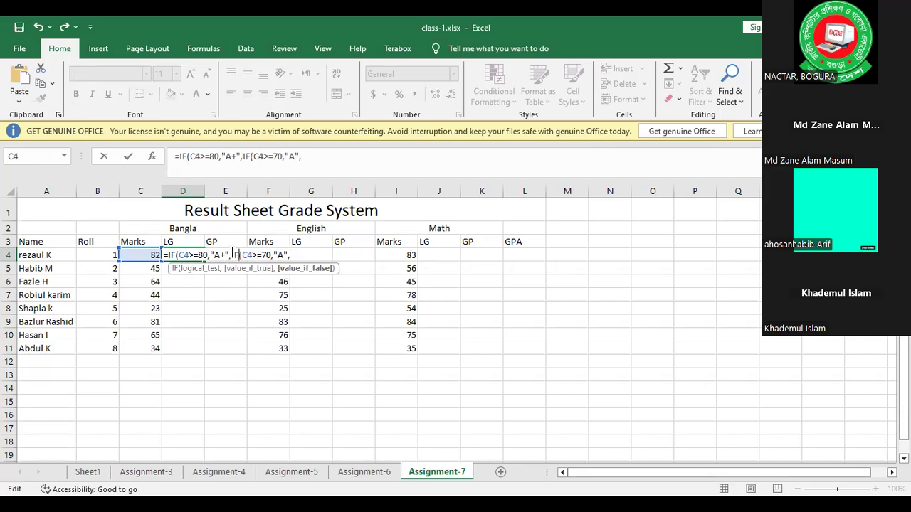
left_click_drag(229, 254, 290, 255)
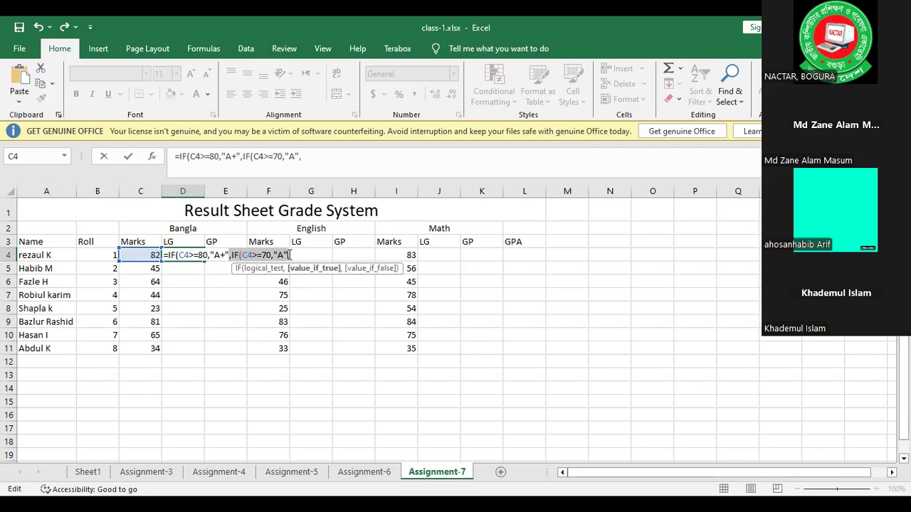
left_click(300, 255)
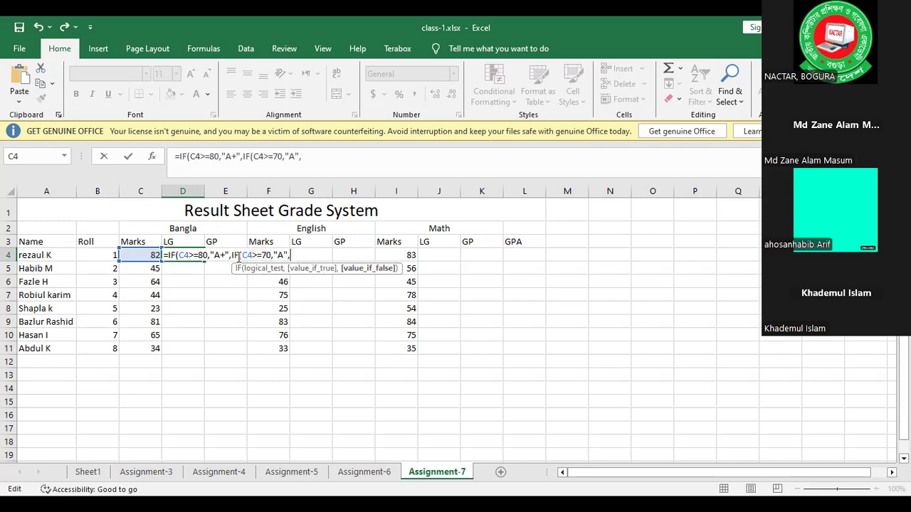
left_click_drag(230, 254, 309, 253)
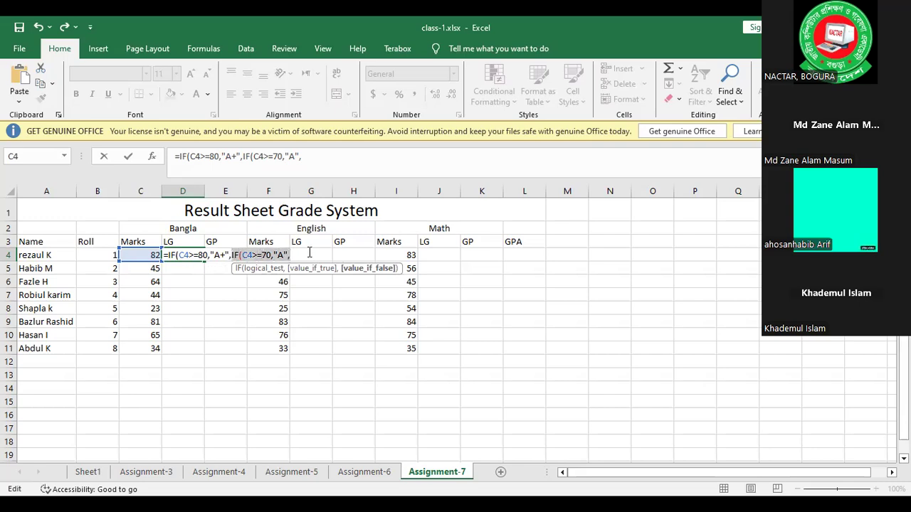
left_click(293, 254)
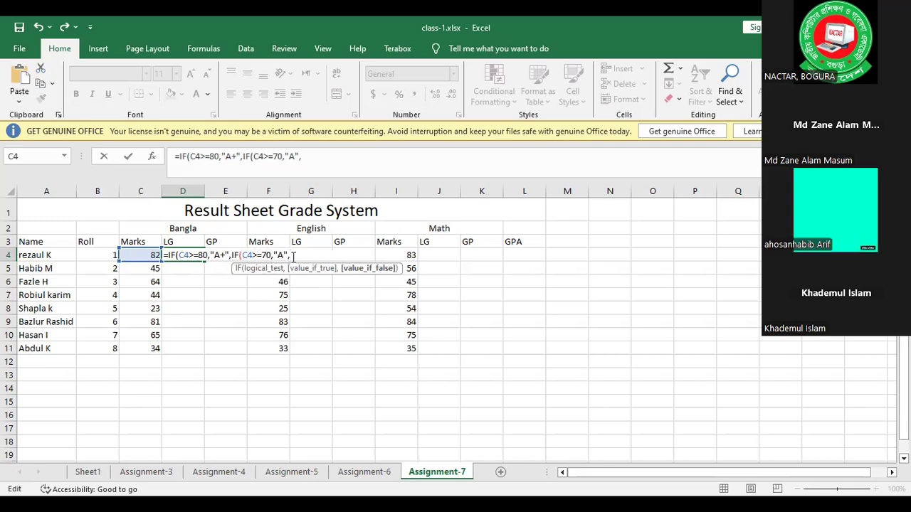
key("ctrl+v")
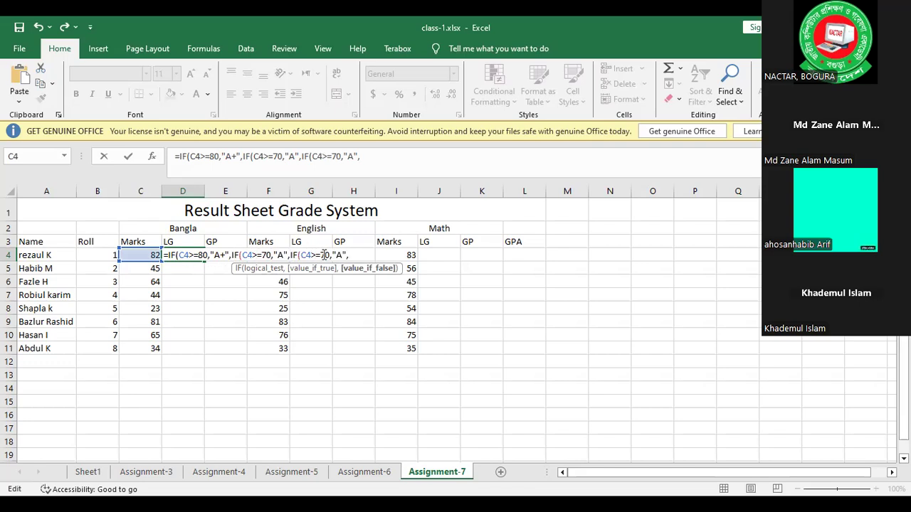
left_click(324, 254)
key("BackSpace")
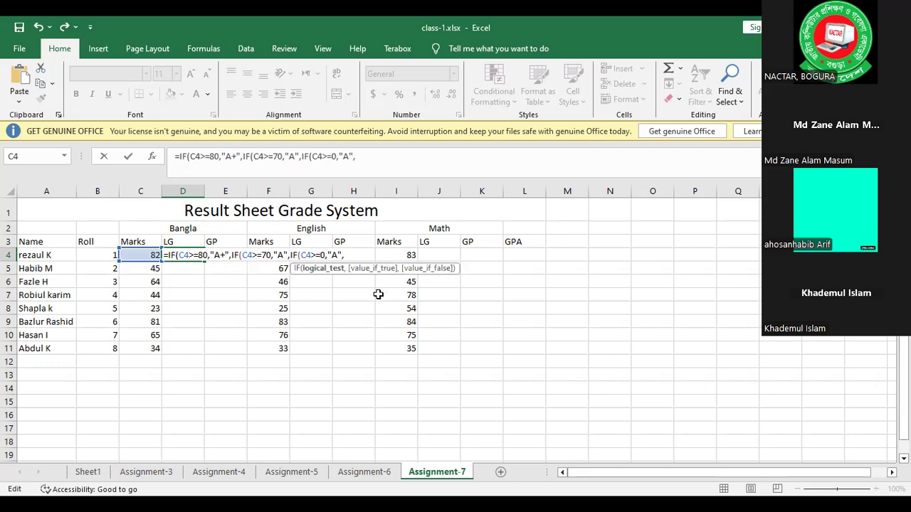
type("6")
key("Right")
type("-")
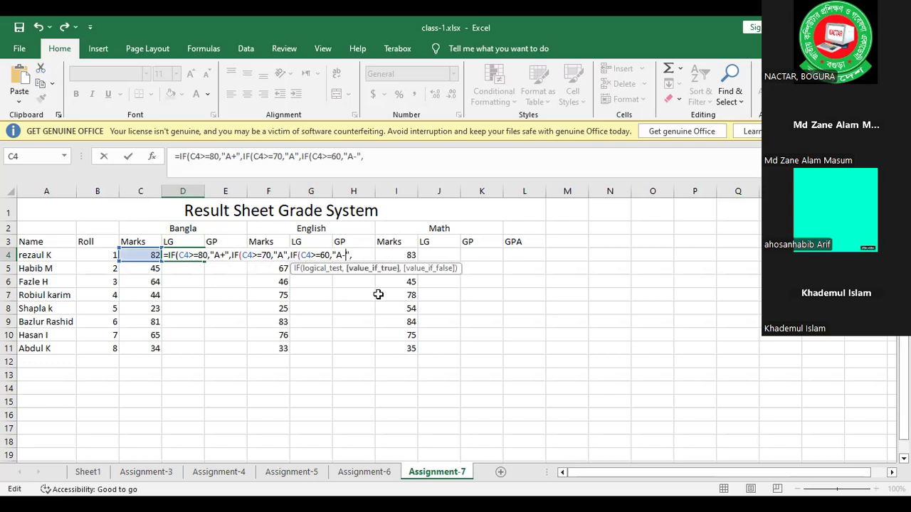
Append another copied nested IF to the D4 formula, returning "B" when C4>=50.
key("ctrl+v")
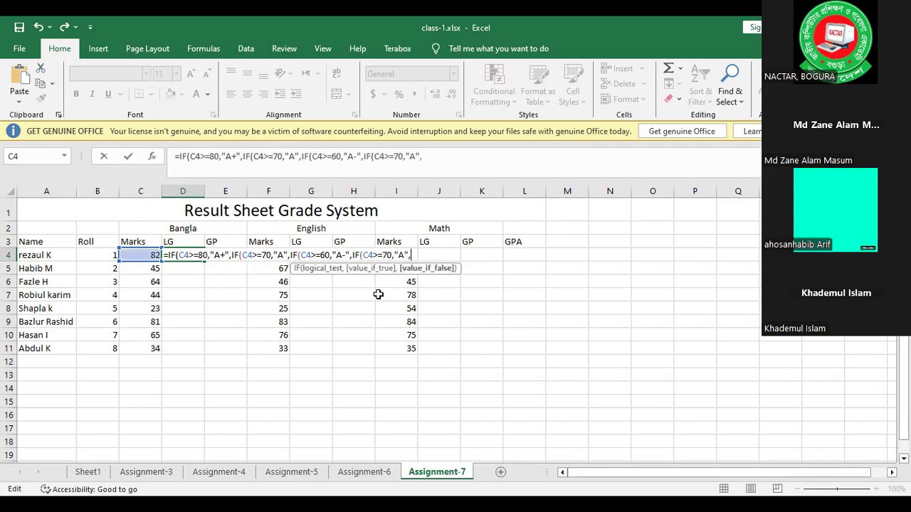
key("Left")
key("Left")
key("Left")
key("Left")
key("Left")
key("Left")
key("BackSpace")
type("5")
key("Right")
key("Right")
key("Right")
key("Right")
key("BackSpace")
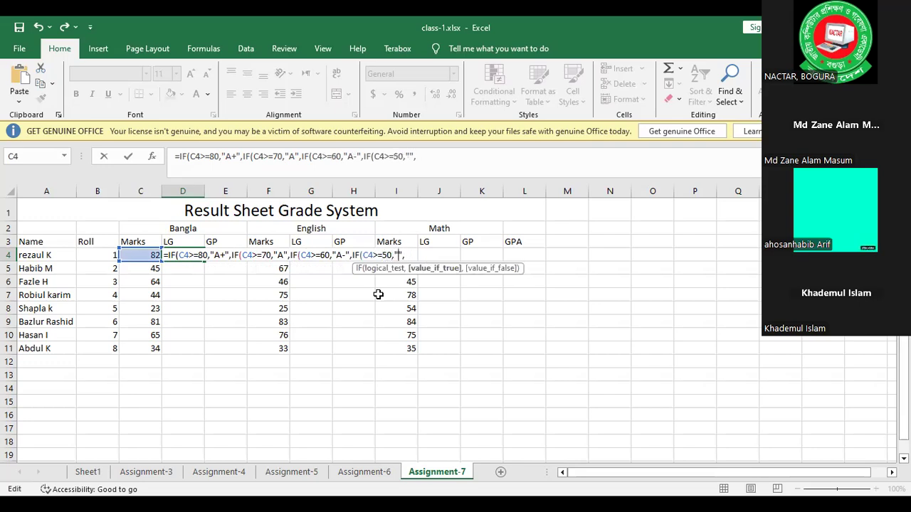
type("B")
Append a further copied nested IF to the D4 formula, returning "C" when C4>=40.
key("ctrl+v")
key("Left")
key("Left")
key("Left")
key("Left")
key("Left")
key("Left")
key("BackSpace")
type("4")
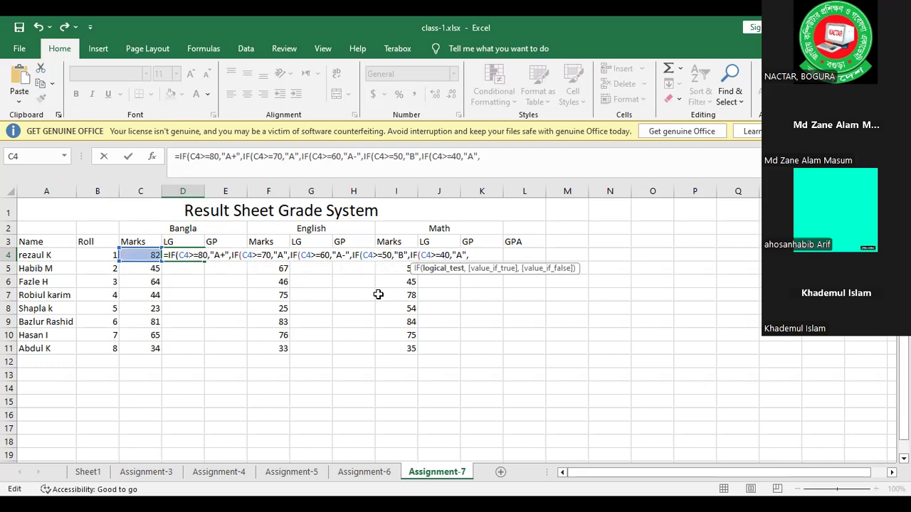
key("Right")
key("Right")
key("Right")
key("Right")
key("BackSpace")
type("C")
Finish the D4 formula with a nested IF returning "D" when C4>=33 and otherwise "F", and commit it.
key("ctrl+v")
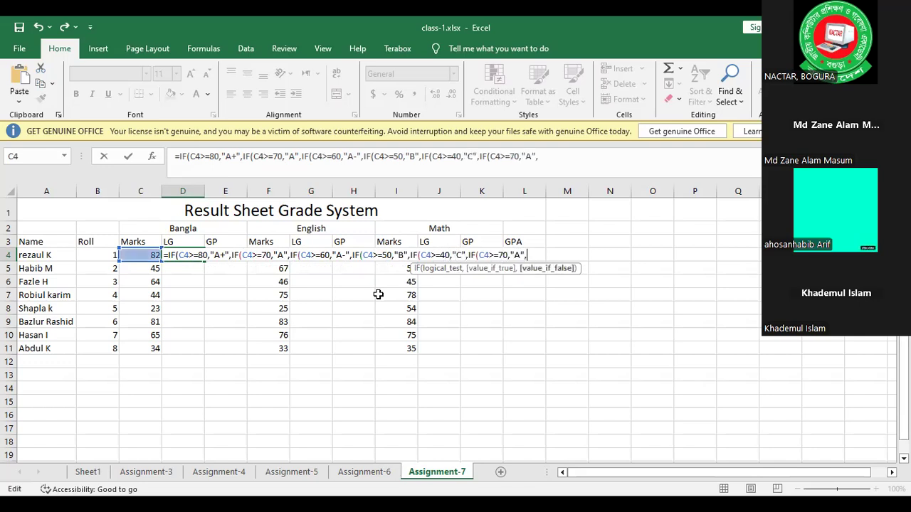
key("Left")
key("Left")
key("Left")
key("Left")
key("Left")
key("Left")
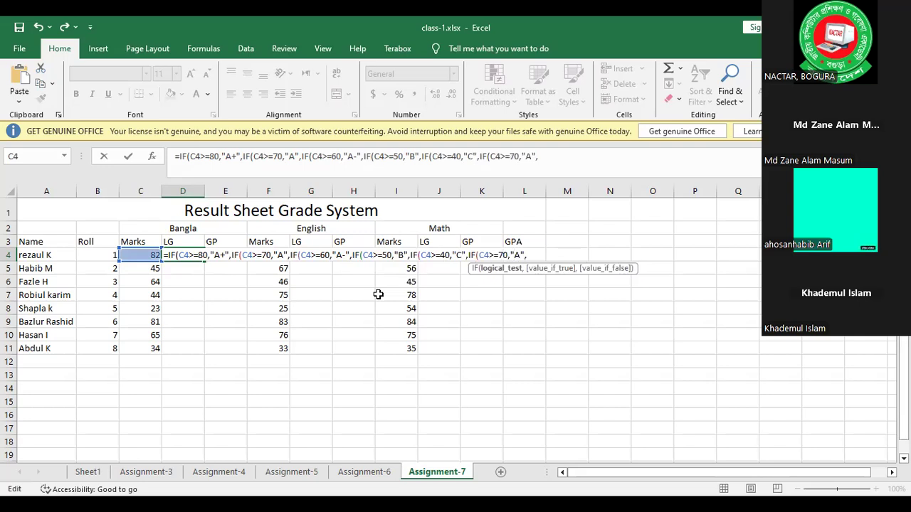
key("BackSpace")
key("Delete")
type("33")
key("Right")
key("Right")
key("Delete")
type("D")
key("Right")
key("Right")
type("\"F\"")
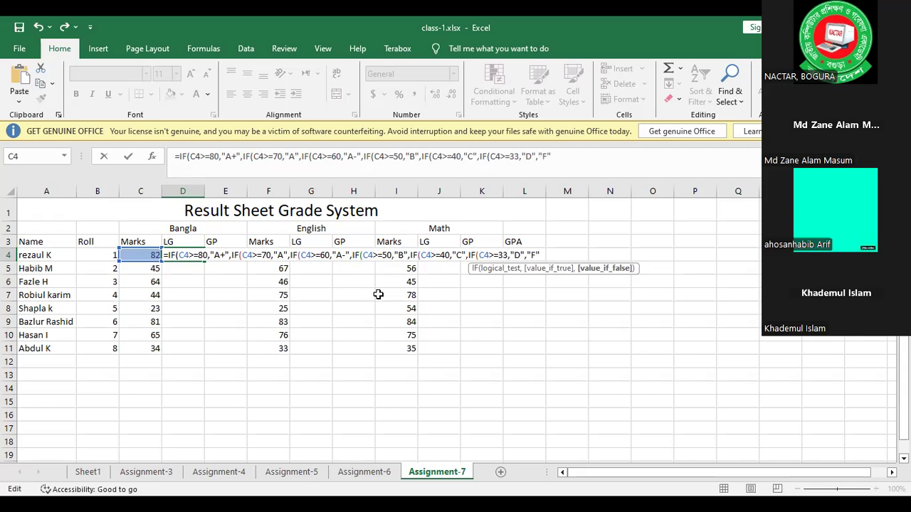
key("Return")
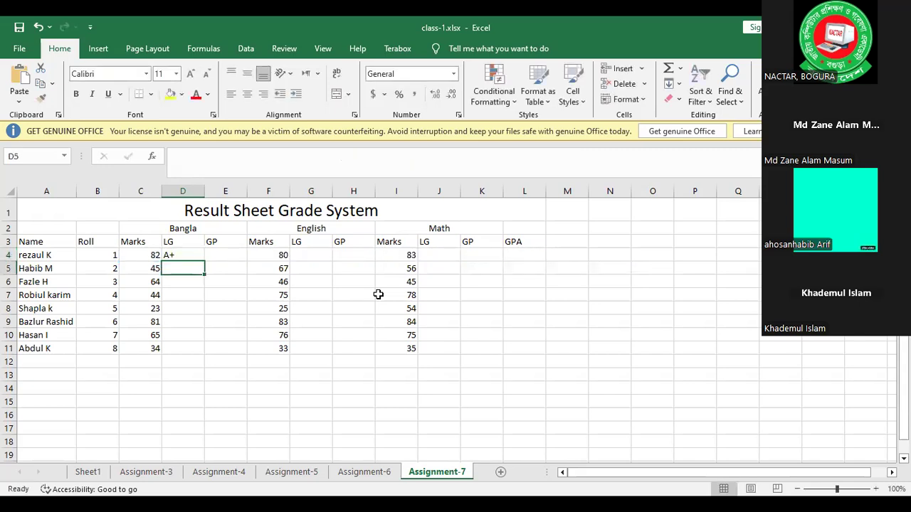
Examine the nested IF formula in D4, including its conditions, letter-grade results and closing brackets.
left_click(175, 254)
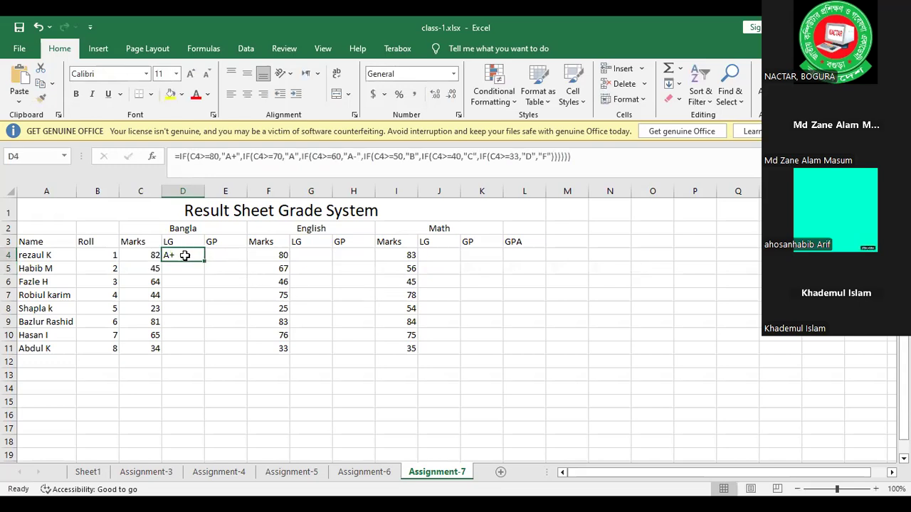
double_click(185, 256)
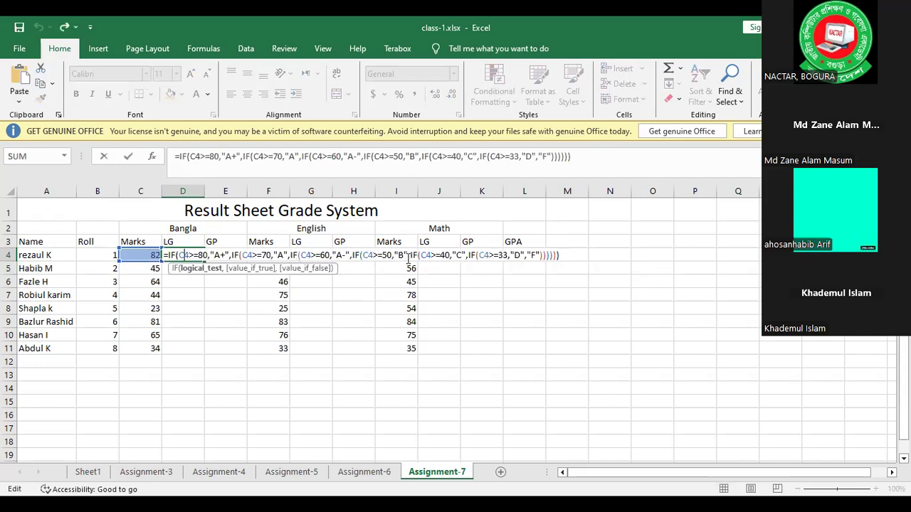
left_click(407, 257)
key("Return")
left_click(180, 259)
scroll(200, 206, "up", 1)
scroll(197, 218, "up", 3)
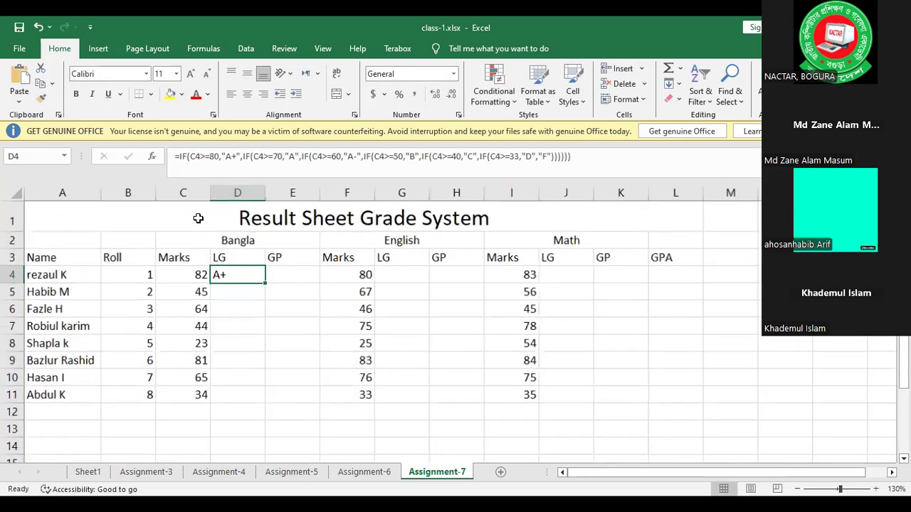
double_click(293, 296)
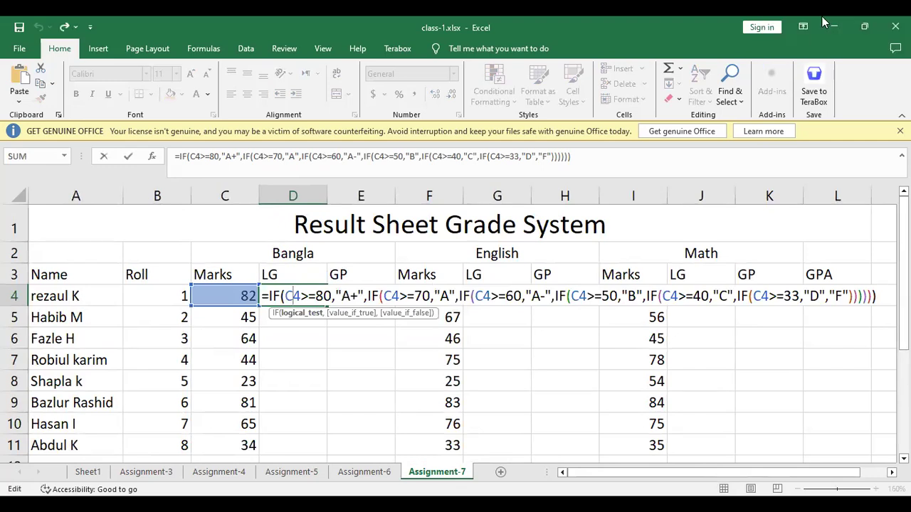
left_click(587, 298)
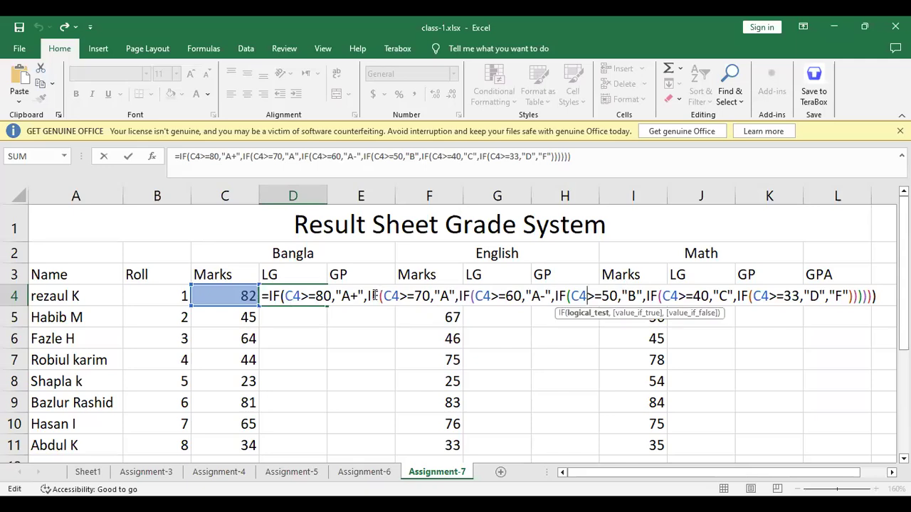
left_click_drag(368, 296, 825, 299)
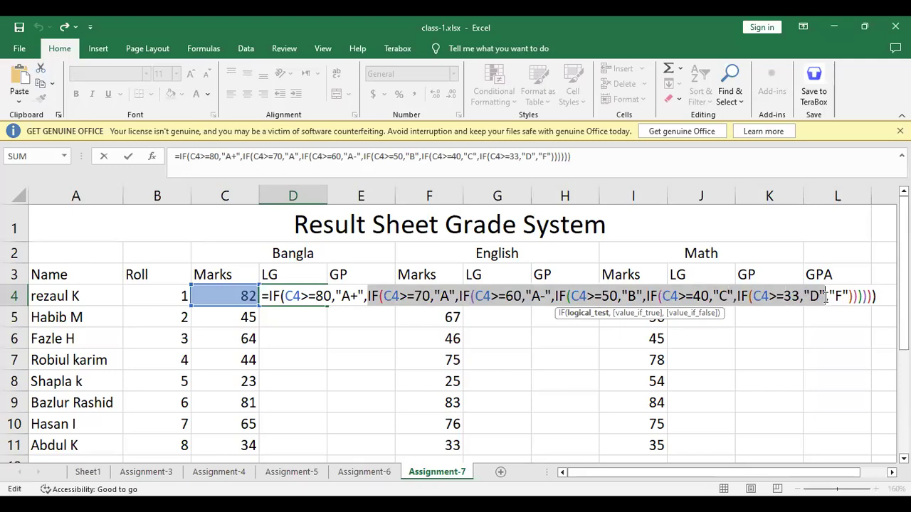
left_click(825, 298)
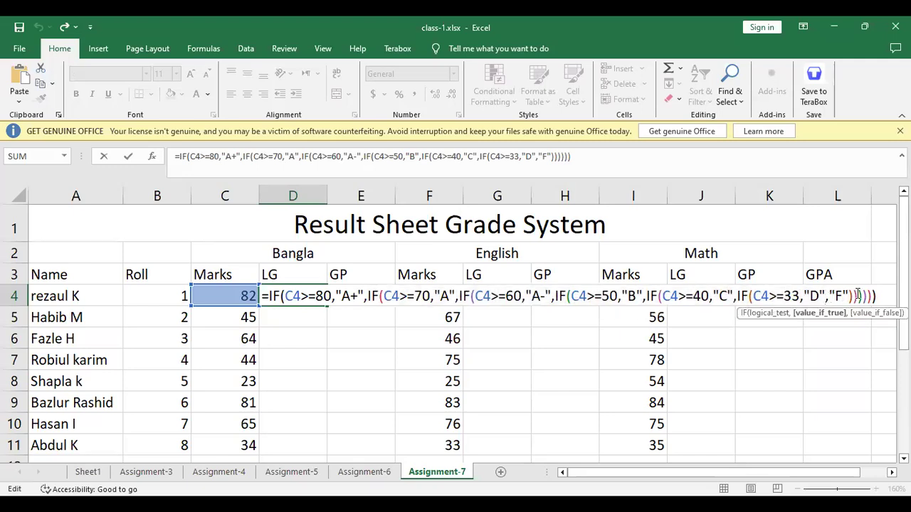
left_click(856, 296)
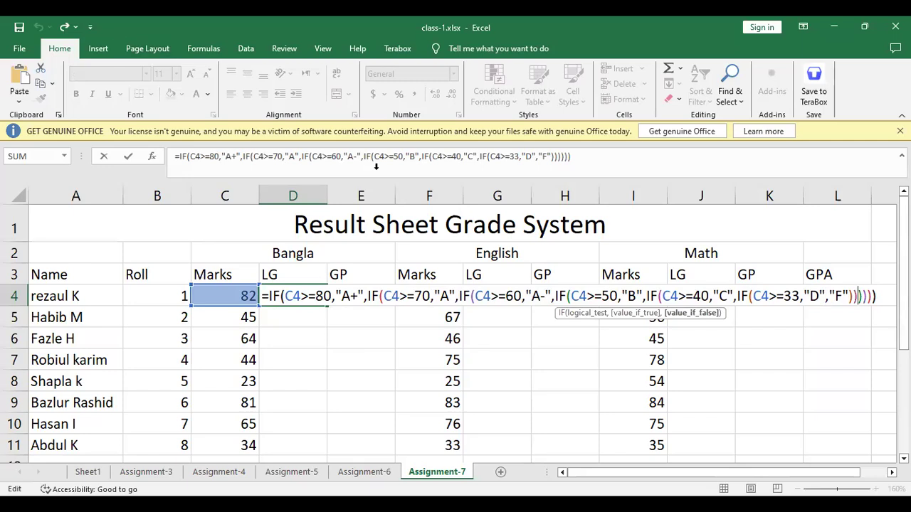
key("alt+Tab")
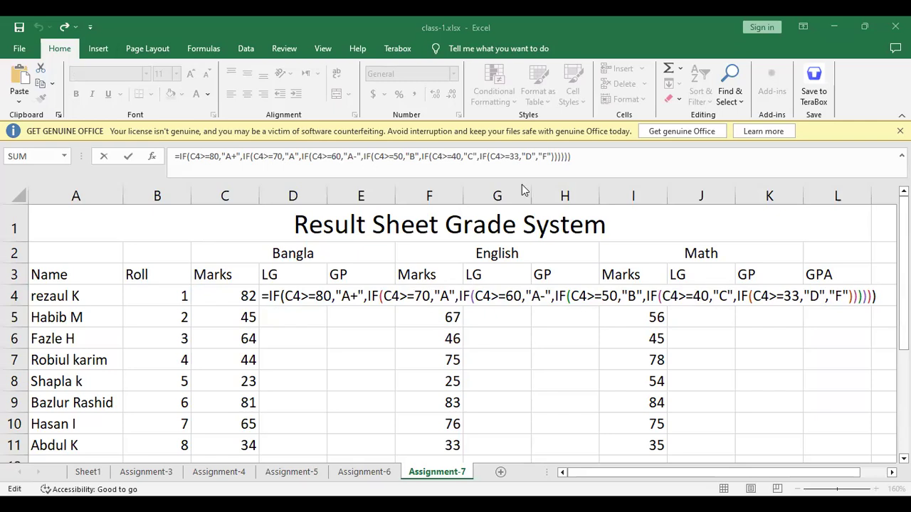
left_click(343, 298)
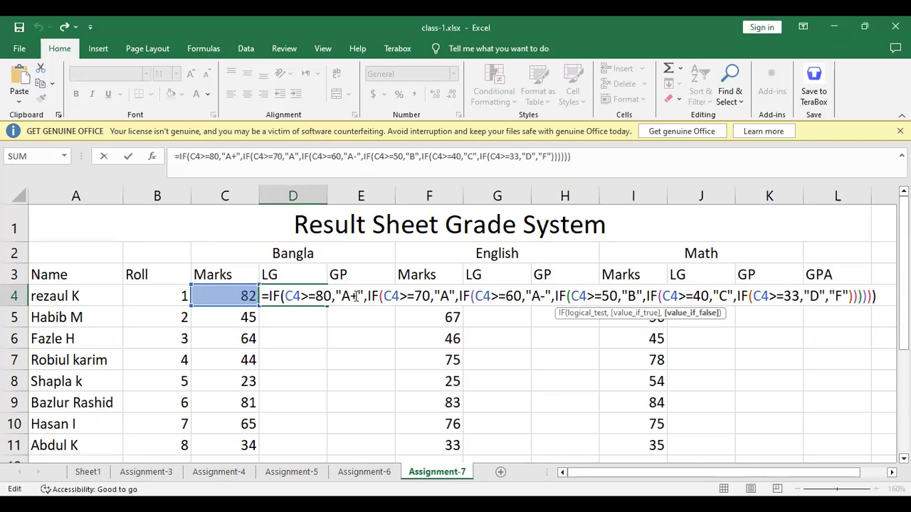
left_click_drag(359, 297, 341, 297)
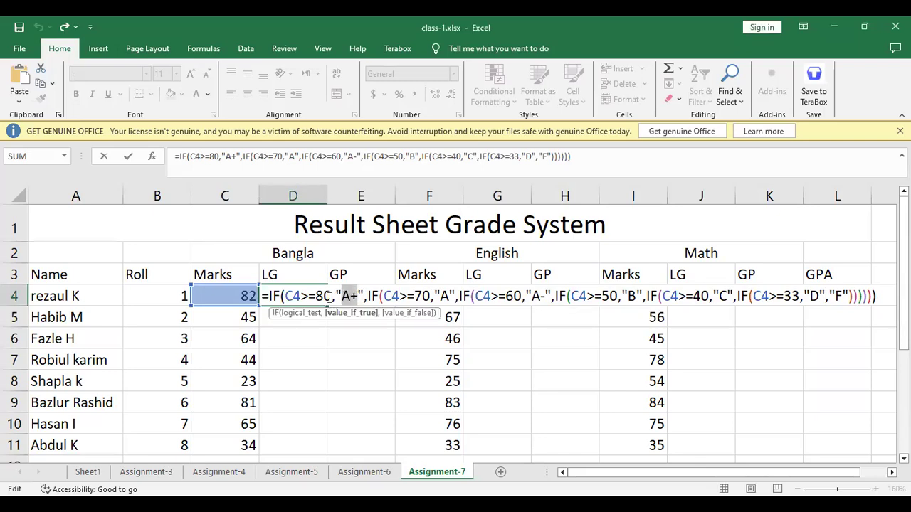
Check the first condition, the "A+" result and the final closing bracket of the D4 formula, and leave cell editing.
left_click(328, 296)
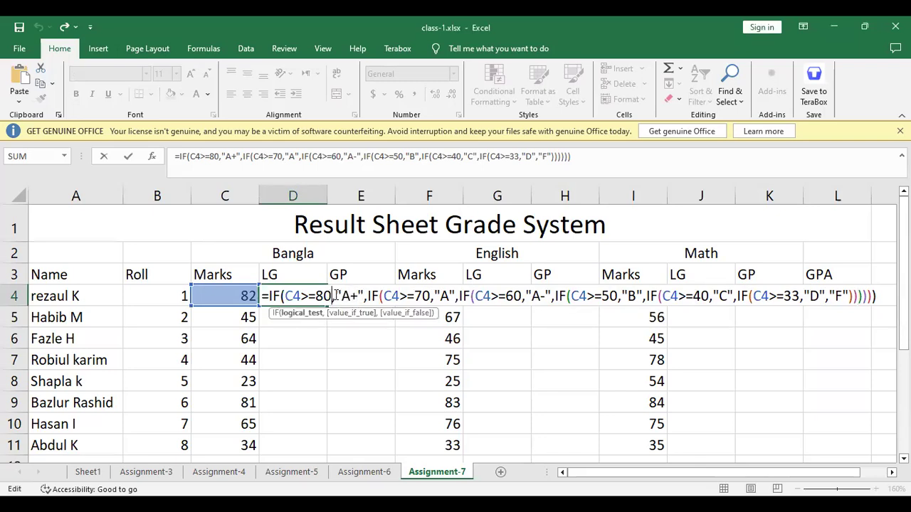
left_click_drag(345, 296, 356, 296)
left_click(356, 296)
left_click_drag(356, 296, 341, 296)
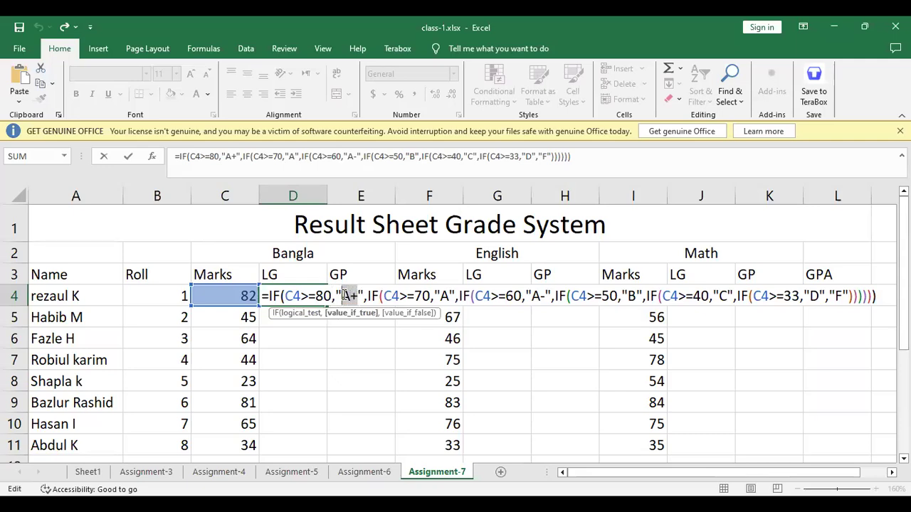
left_click(392, 300)
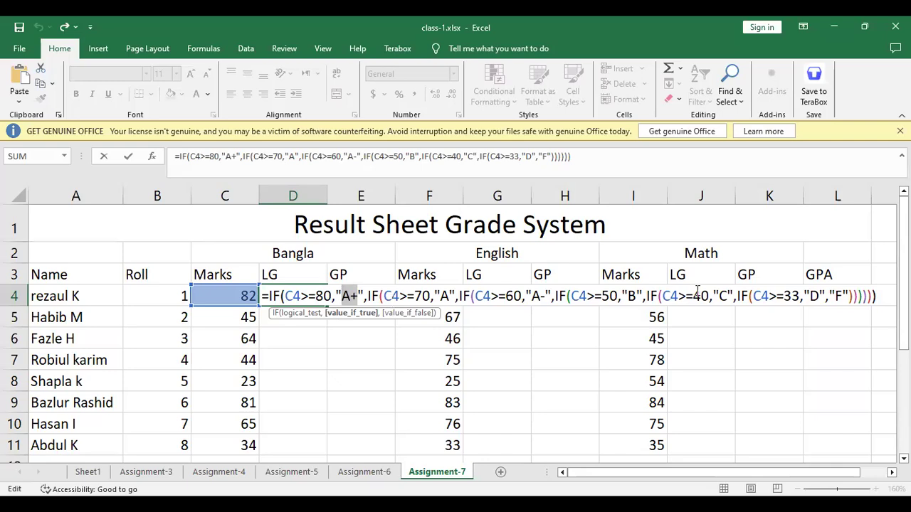
left_click(878, 296)
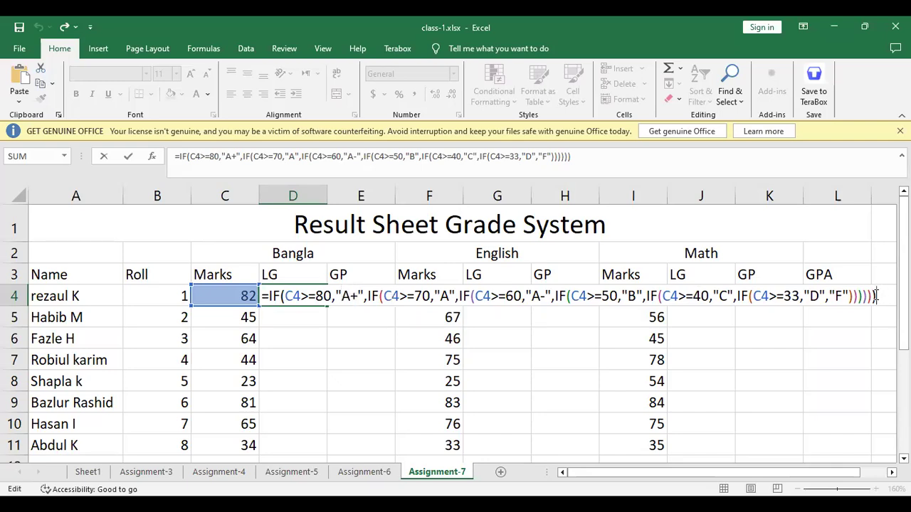
key("Return")
left_click(356, 295)
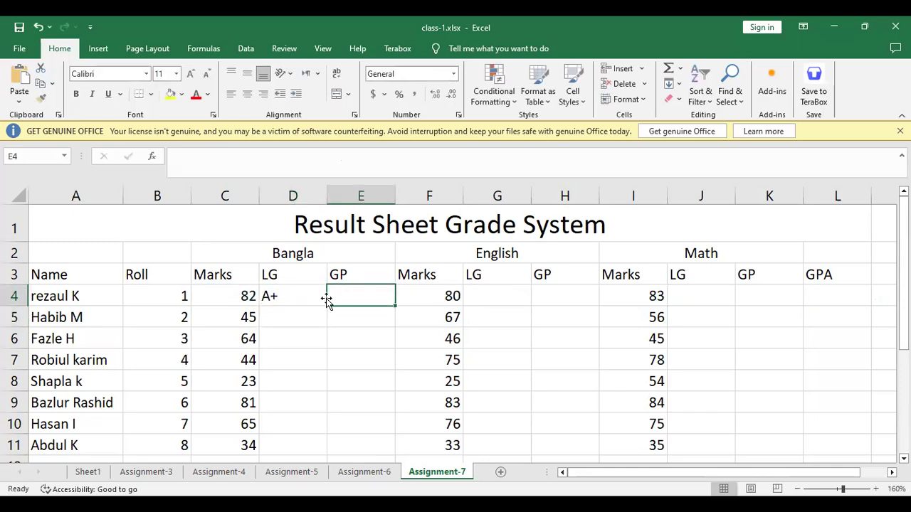
left_click(314, 296)
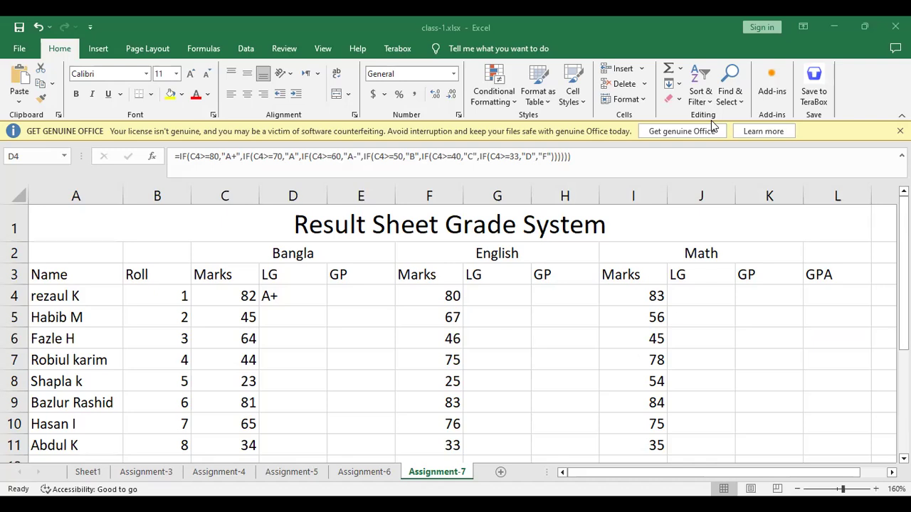
Reopen the D4 formula and examine the nested IF with the C4>=40 condition and its "C" result.
double_click(277, 296)
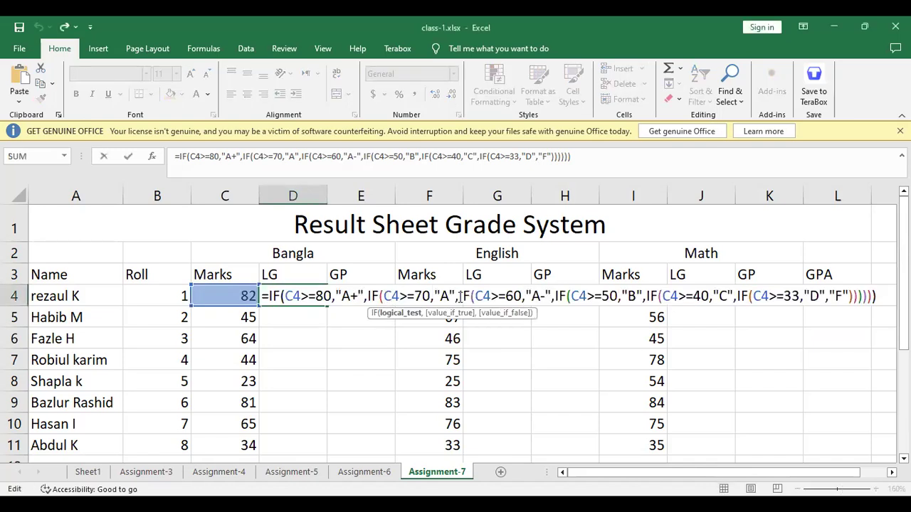
left_click(618, 296)
left_click_drag(644, 296, 711, 296)
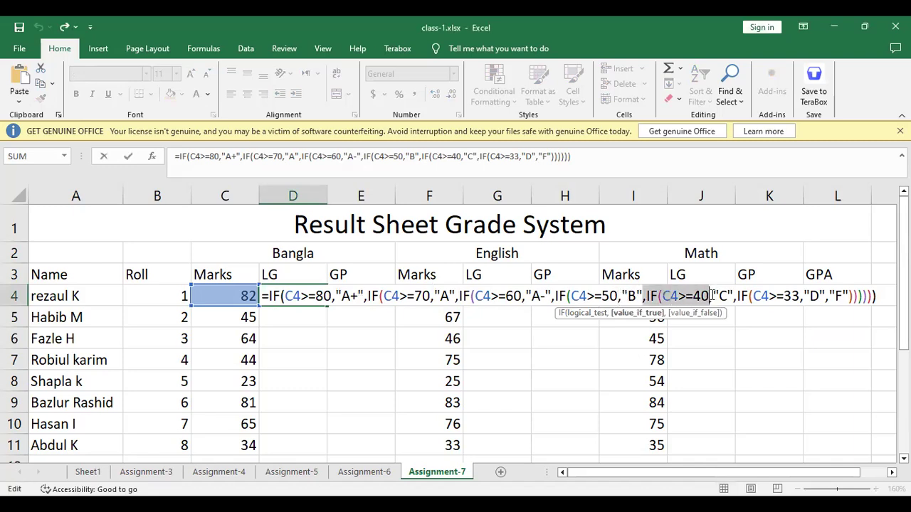
left_click(712, 296)
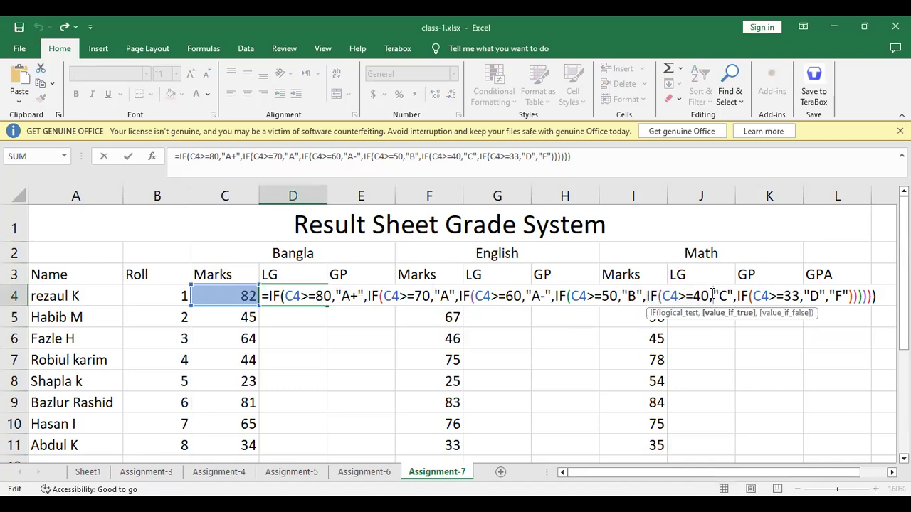
left_click(731, 294, "shift")
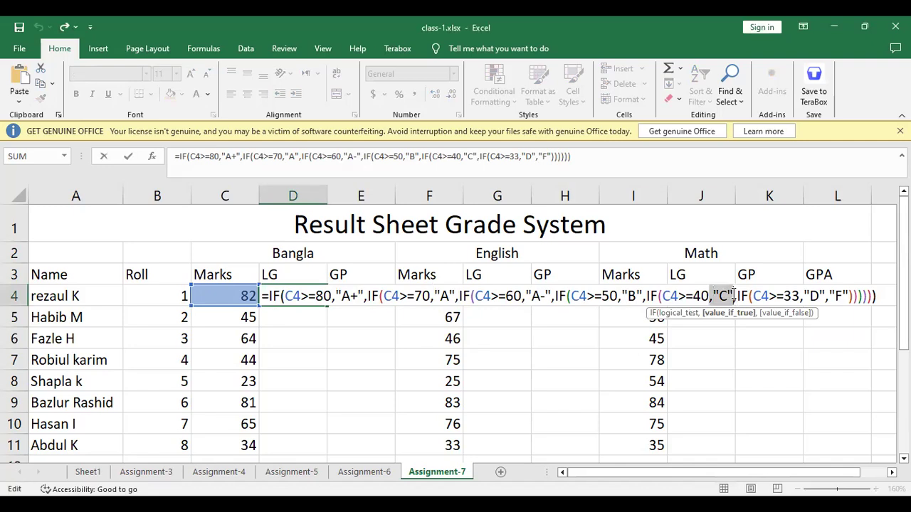
left_click(732, 295)
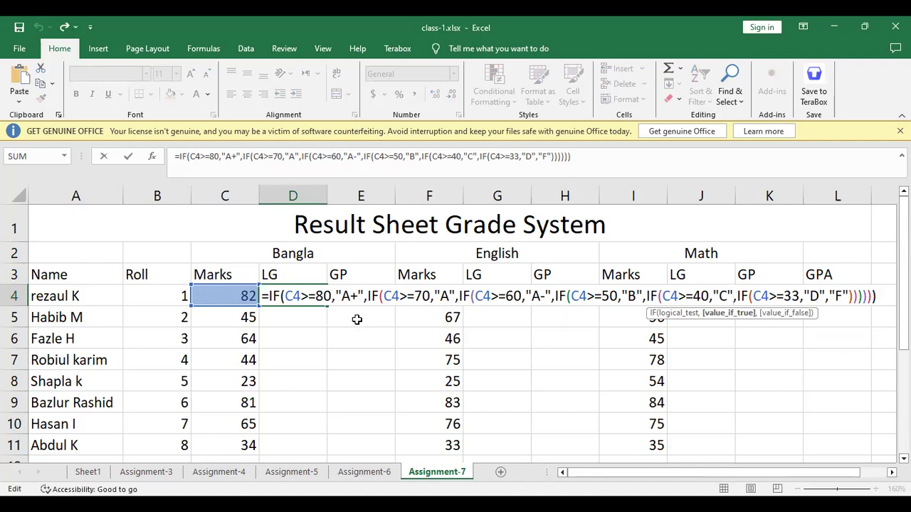
left_click(634, 296)
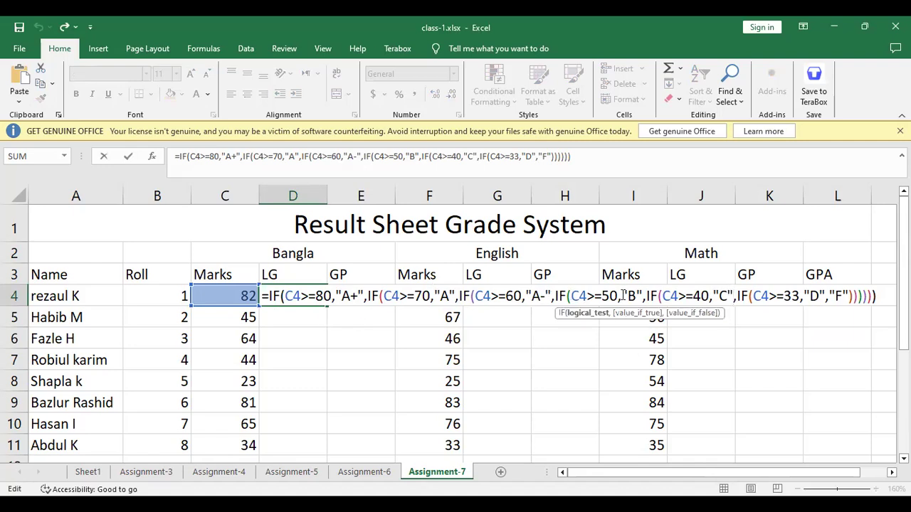
left_click_drag(663, 296, 710, 296)
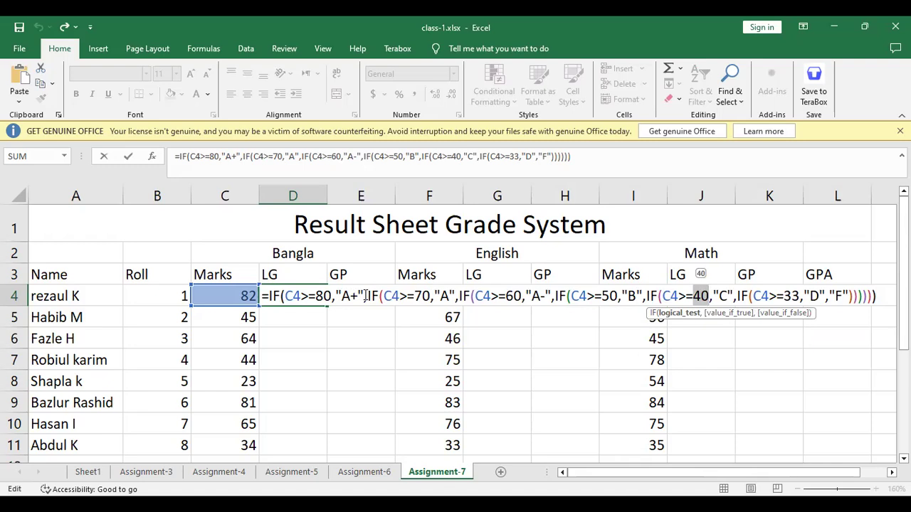
Examine the opening IF of the D4 formula, its C4>=80 test and "A+" result, and the starts of the following nested IFs.
left_click(365, 296)
left_click_drag(365, 296, 270, 296)
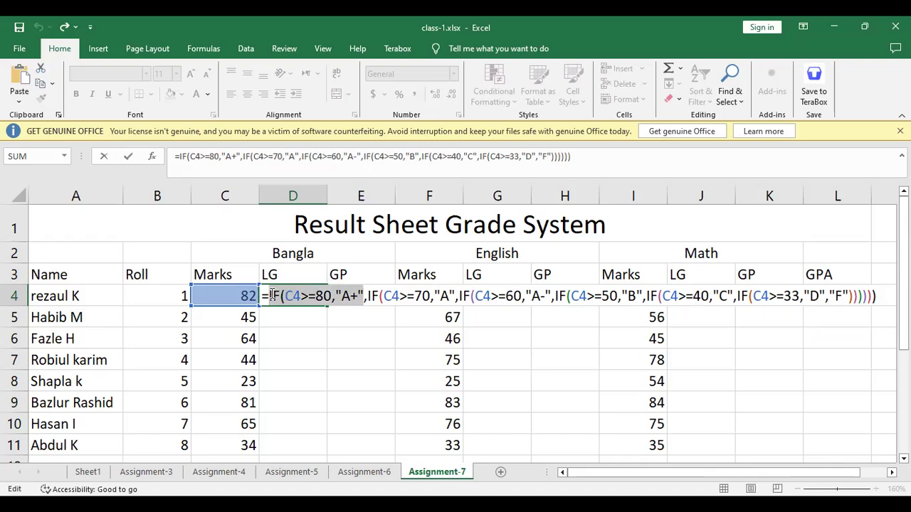
left_click(367, 295)
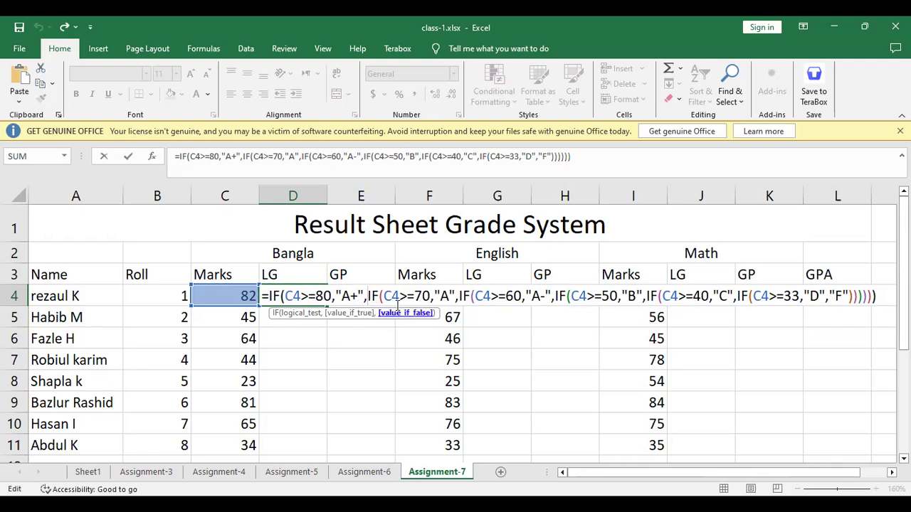
left_click(409, 296)
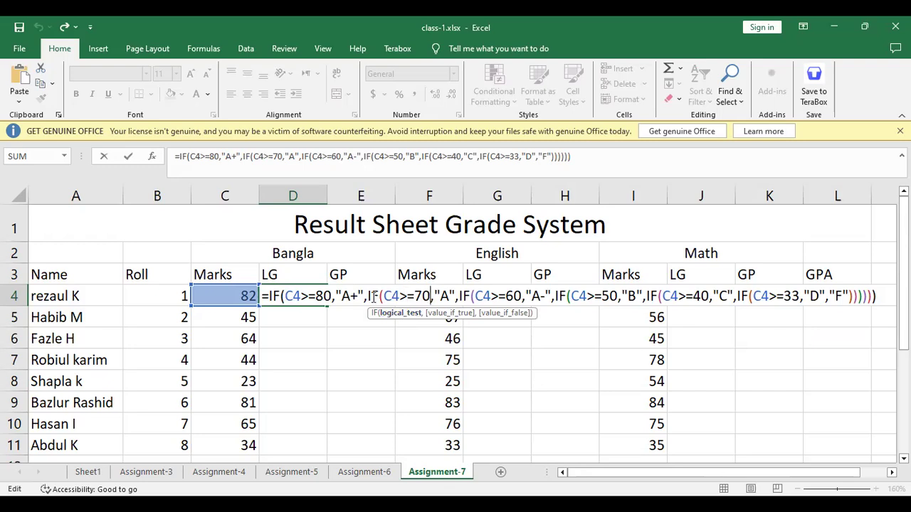
left_click(506, 296)
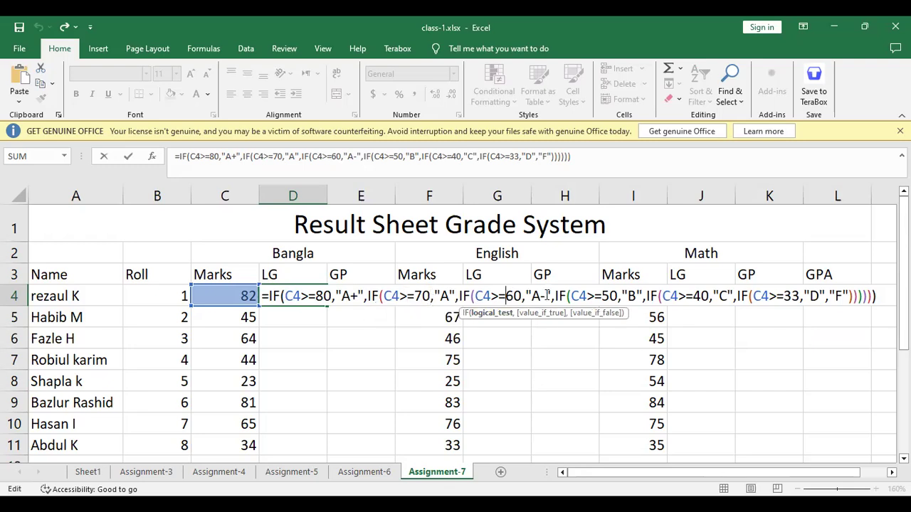
left_click(563, 295)
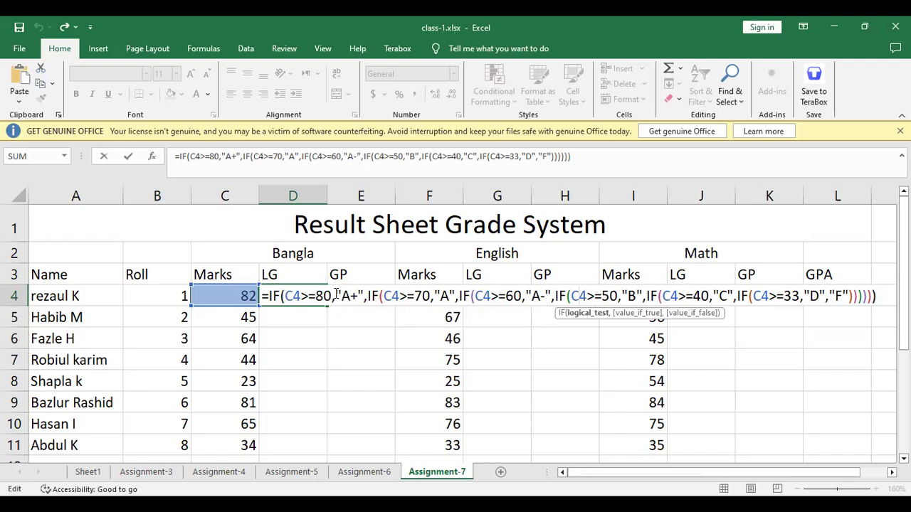
mouse_move(331, 297)
left_mouse_down()
mouse_move(286, 297)
mouse_move(330, 297)
left_mouse_up()
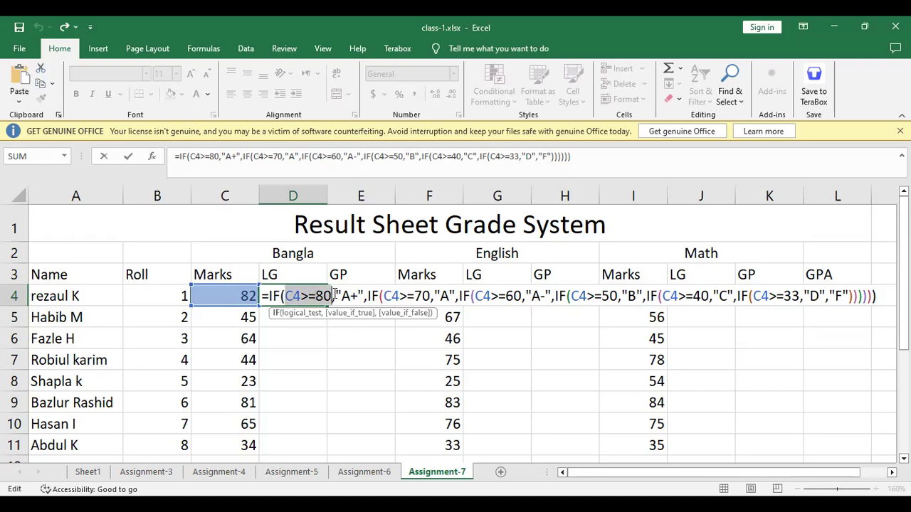
left_click_drag(336, 296, 364, 296)
left_click(366, 297)
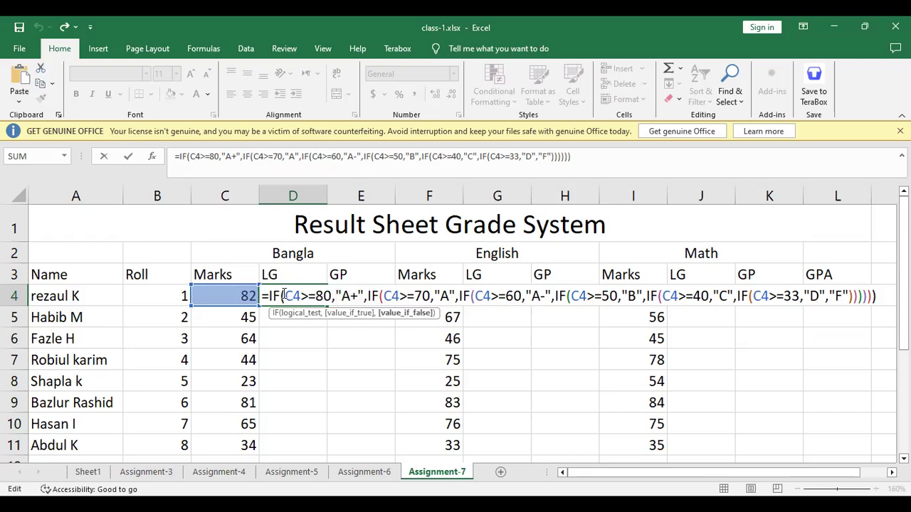
left_click(282, 296)
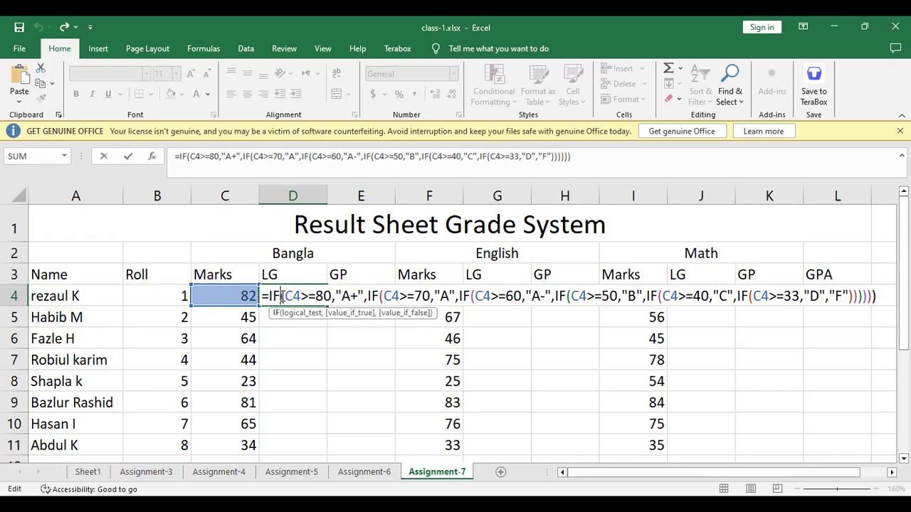
Examine the nested IFs serving as the value-if-false arguments for the C4>=80 and C4>=70 tests in D4, and close the formula.
left_click(878, 296)
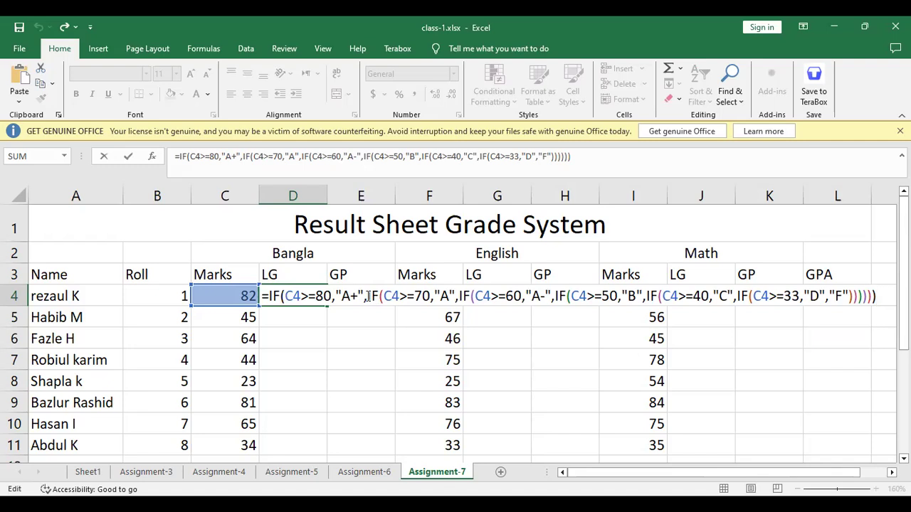
left_click_drag(368, 296, 874, 296)
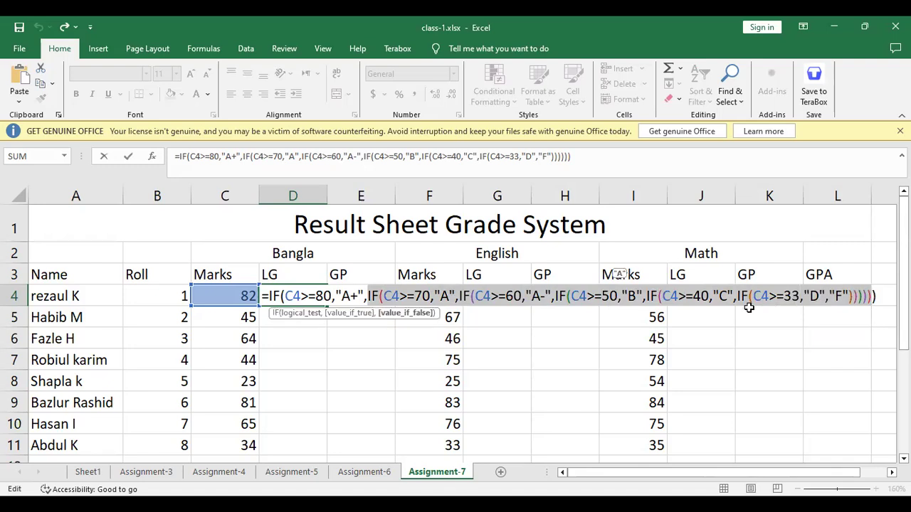
left_click(464, 296)
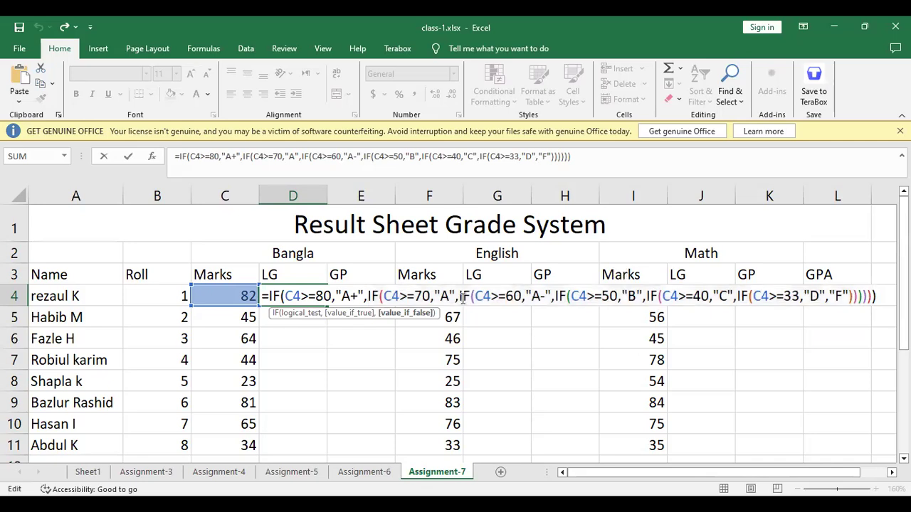
left_click_drag(384, 296, 433, 298)
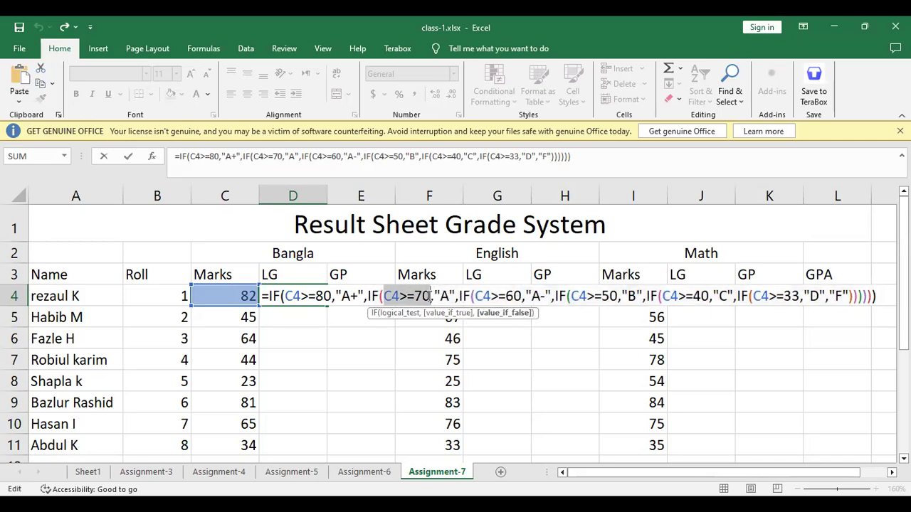
left_click_drag(435, 296, 459, 296)
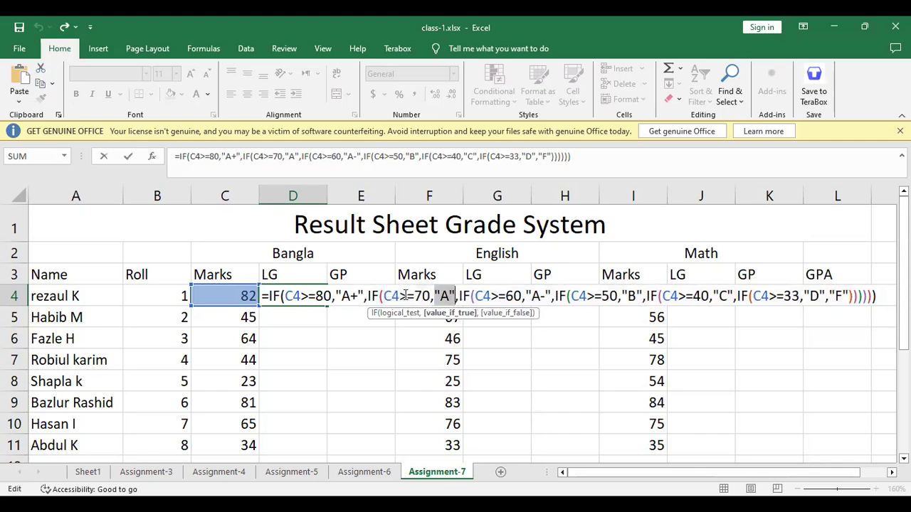
left_click(460, 296)
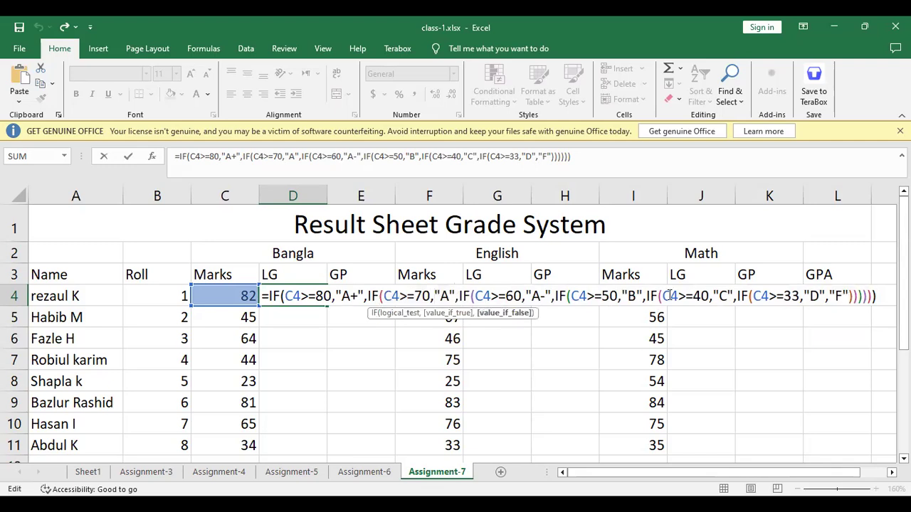
left_click_drag(459, 296, 868, 297)
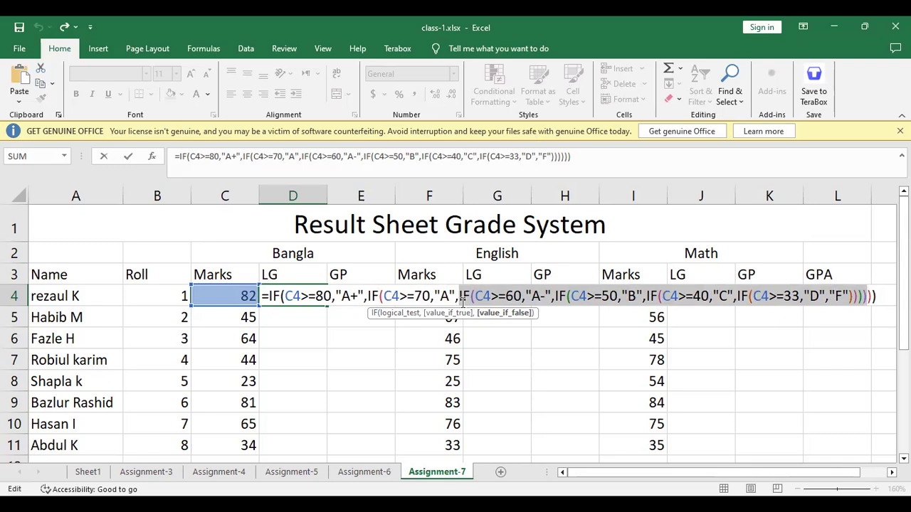
left_click(526, 296)
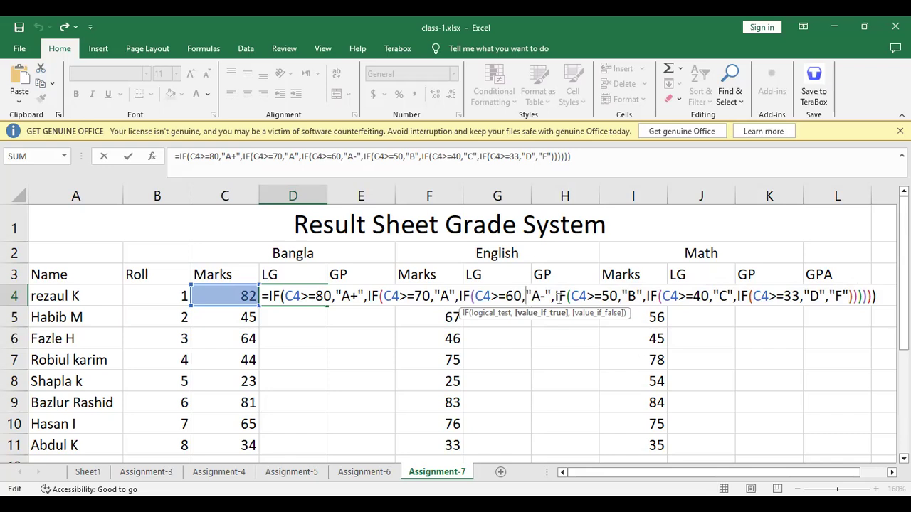
left_click(554, 297)
left_click(606, 296)
left_click(715, 295)
key("Return")
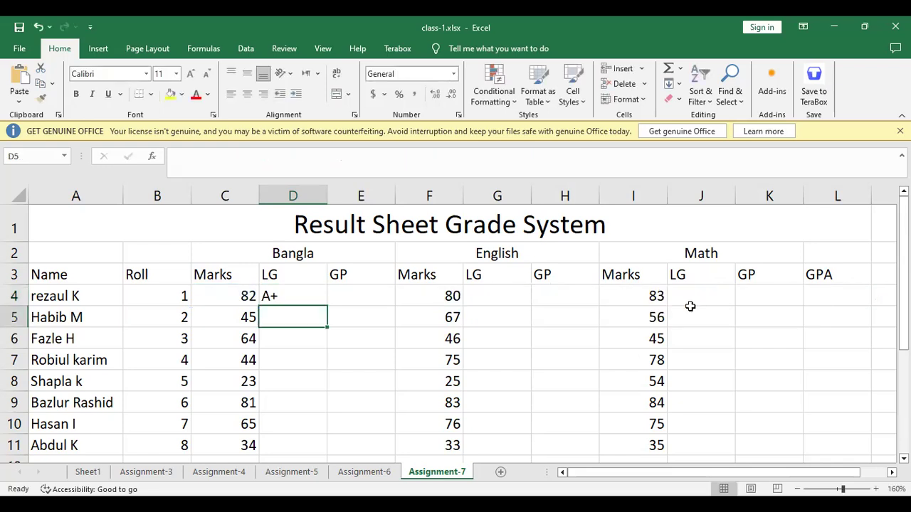
Begin the Bangla grade point formula in E4 with an IF returning 5 when C4>=80, ready for the value-if-false argument.
left_click(359, 296)
double_click(368, 292)
type("=")
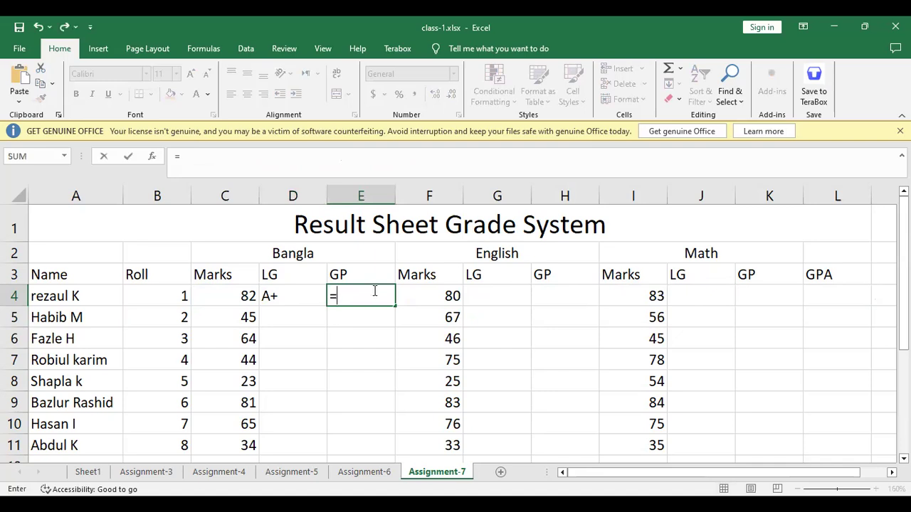
type("IF(")
left_click(208, 288)
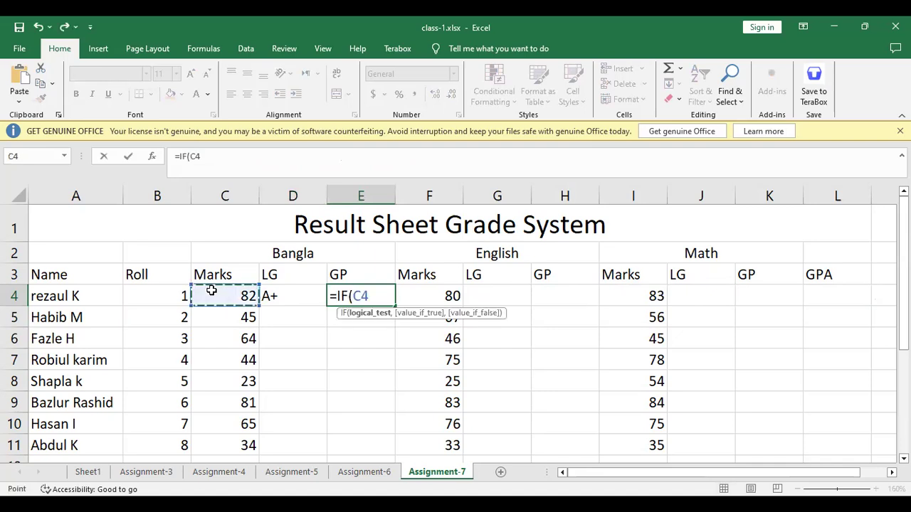
type(">")
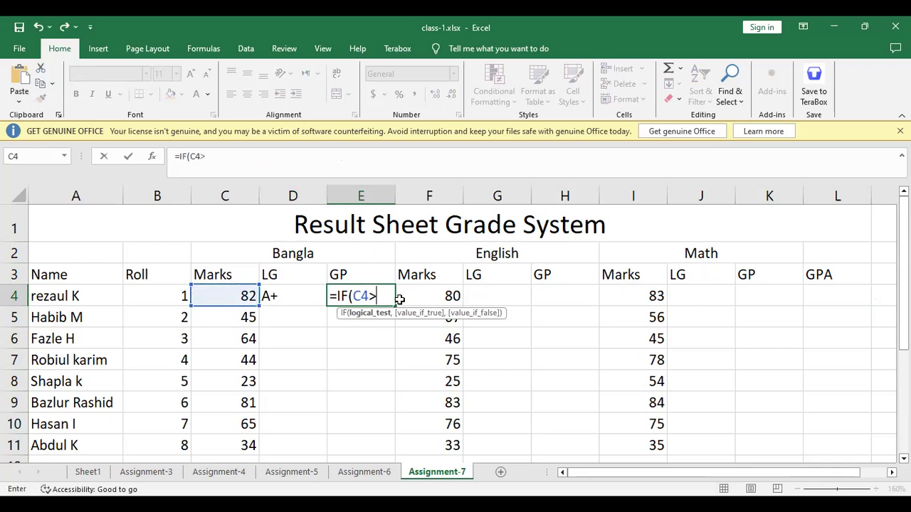
type("=80,5")
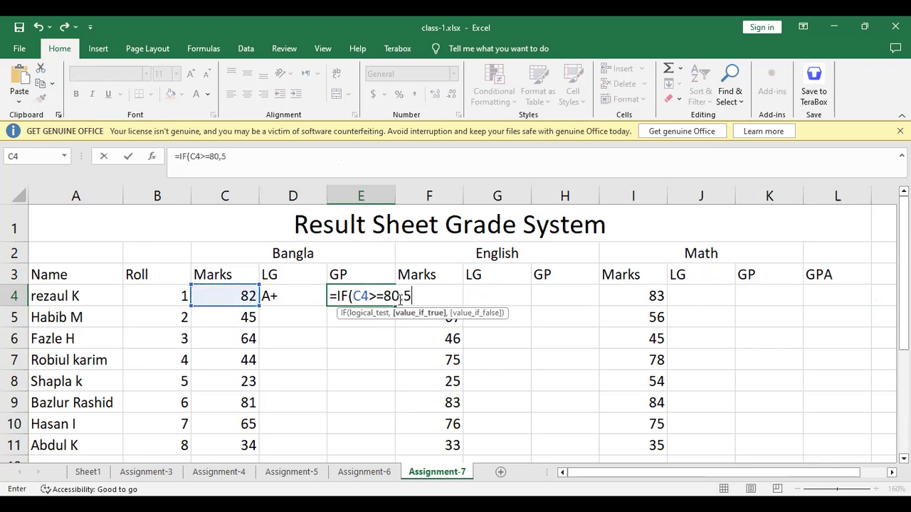
type(",")
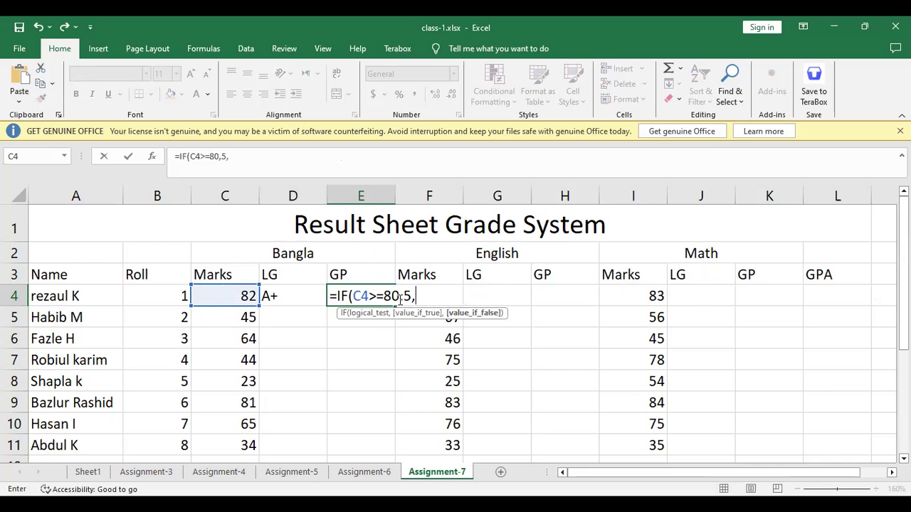
Nest an IF in the E4 formula that returns 4 when C4>=70, ready for its value-if-false argument.
type("IF(")
left_click(238, 297)
type(">=7")
type("0,4")
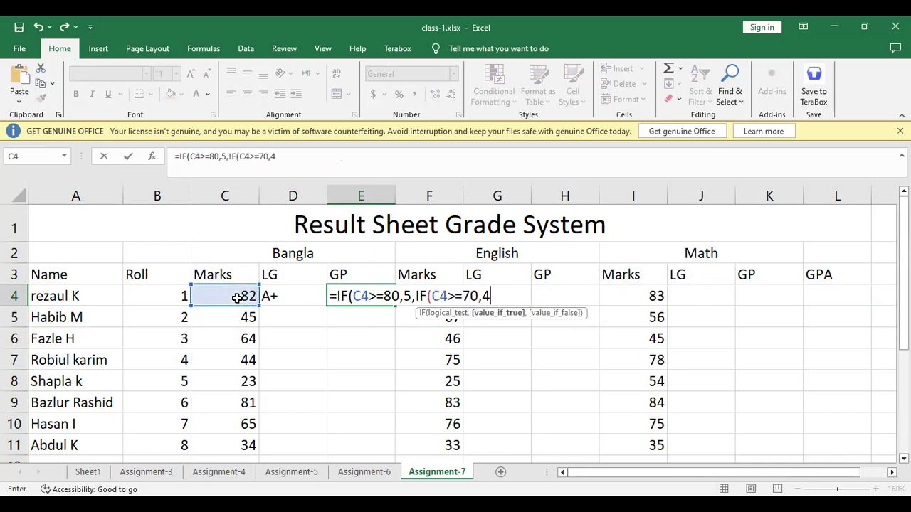
type(",")
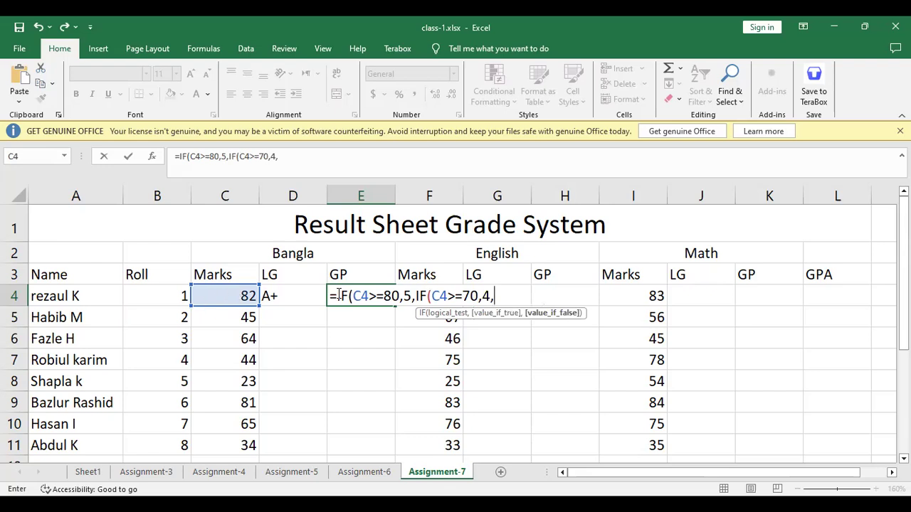
Duplicate the C4>=70 IF as the next nested condition in E4, changing it to return 3.5 when C4>=60.
left_click_drag(416, 296, 496, 296)
key("ctrl+c")
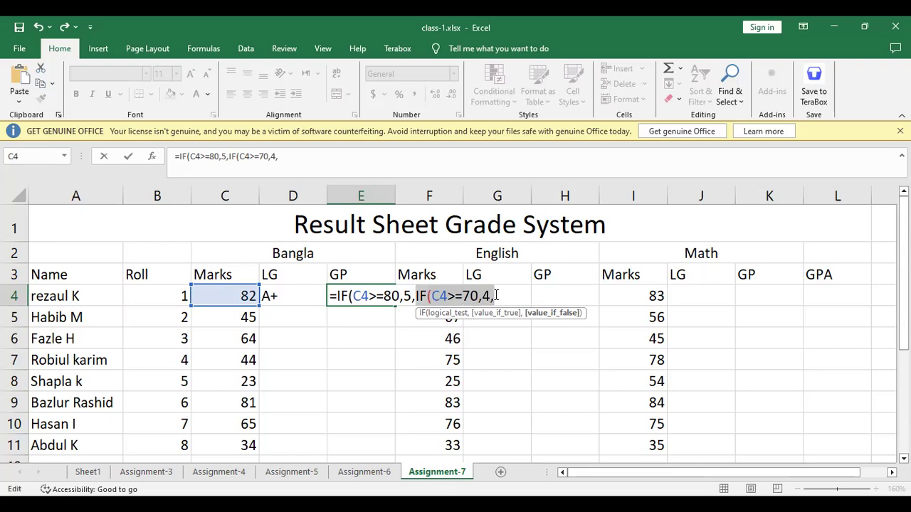
left_click(496, 296)
key("ctrl+v")
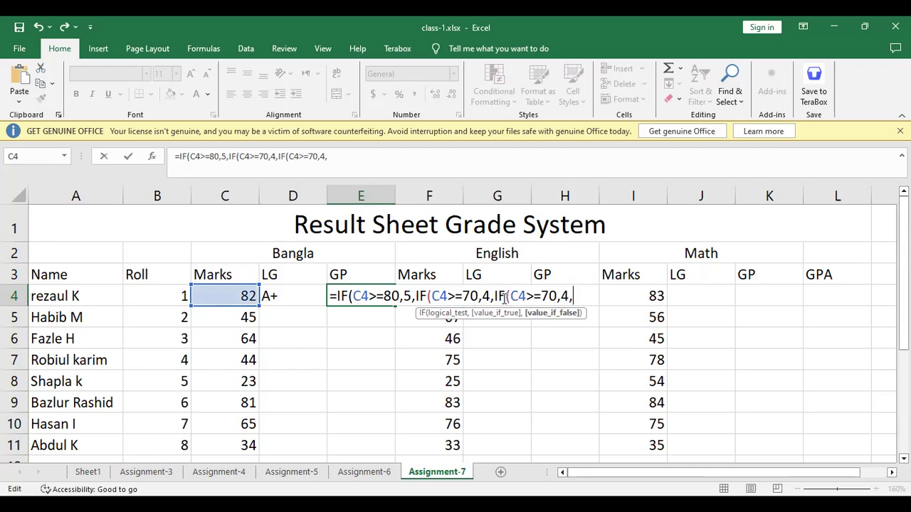
left_click(549, 295)
key("BackSpace")
type("6")
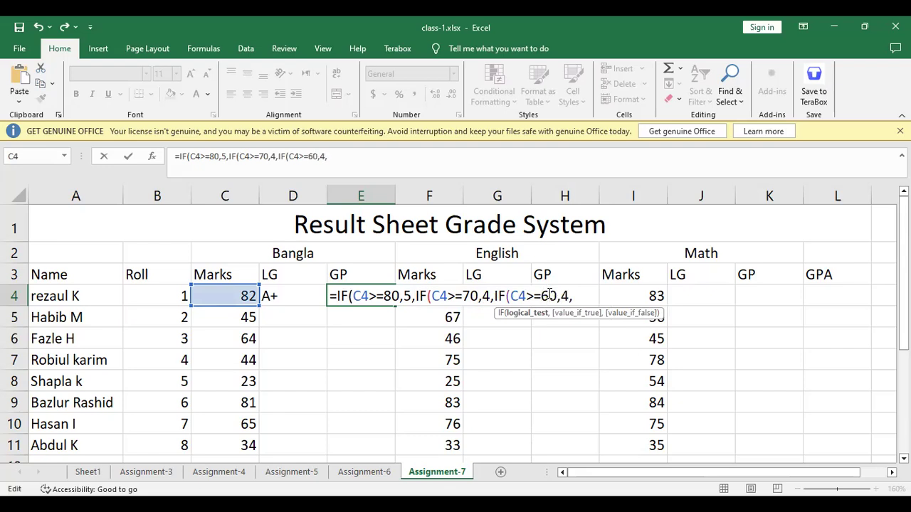
key("Right")
key("Right")
key("Right")
key("BackSpace")
type("3.5")
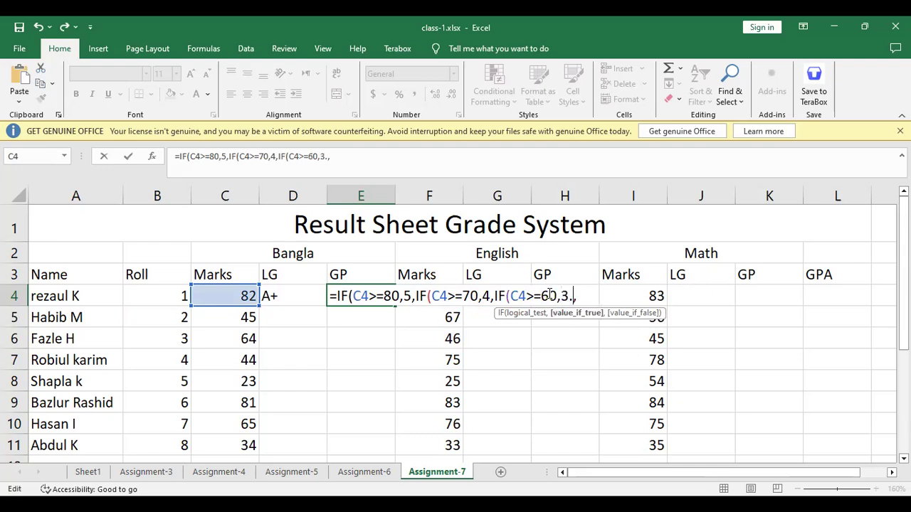
Add another copy of the nested IF to E4, changing it to return 3 when C4>=50.
key("Right")
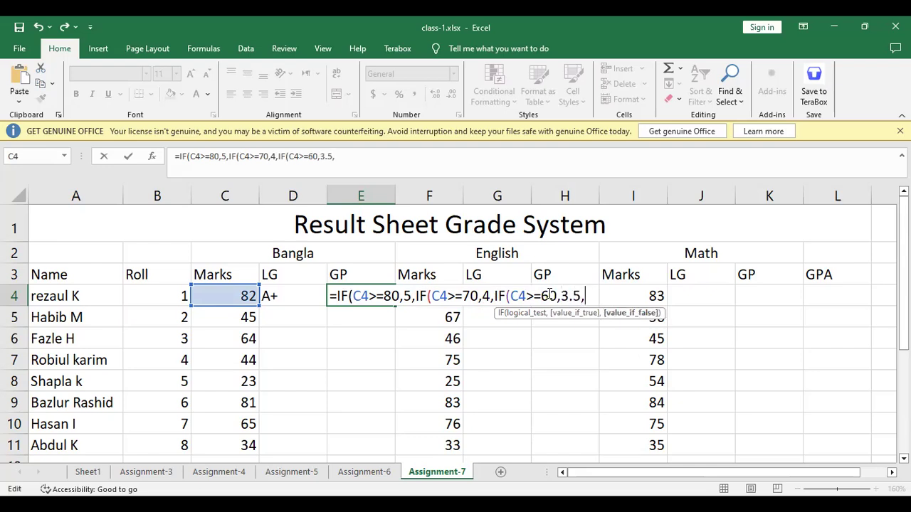
key("ctrl+v")
key("Left")
key("Left")
key("Left")
key("Left")
key("BackSpace")
type("5")
key("Right")
key("Right")
key("Right")
key("BackSpace")
type("3")
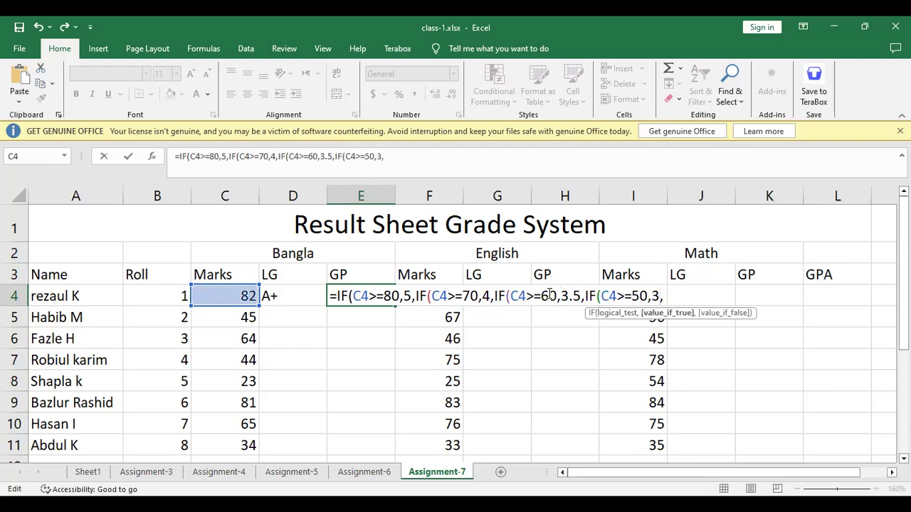
Append a further nested IF to the E4 formula, changing it to return 2 when C4>=40.
key("Right")
key("ctrl+v")
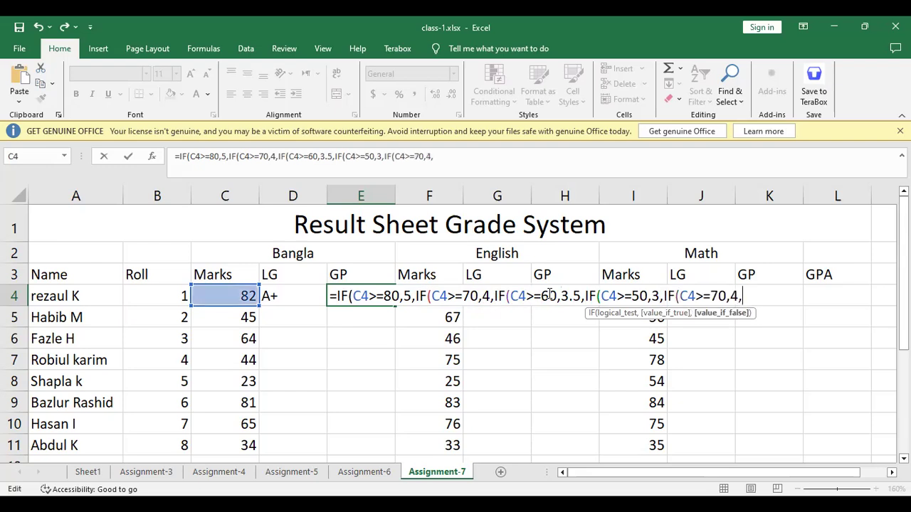
key("Left")
key("Left")
key("Left")
key("Left")
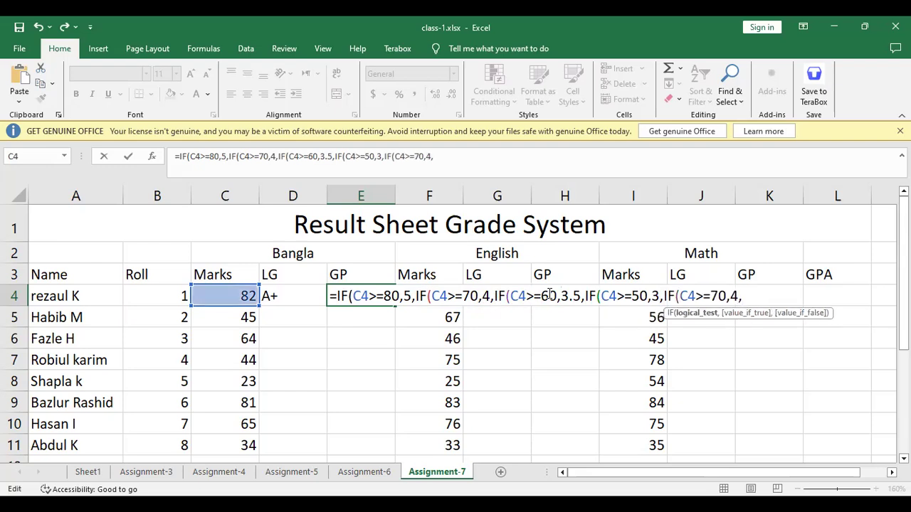
key("BackSpace")
type("4")
key("Right")
key("Right")
key("BackSpace")
type("2")
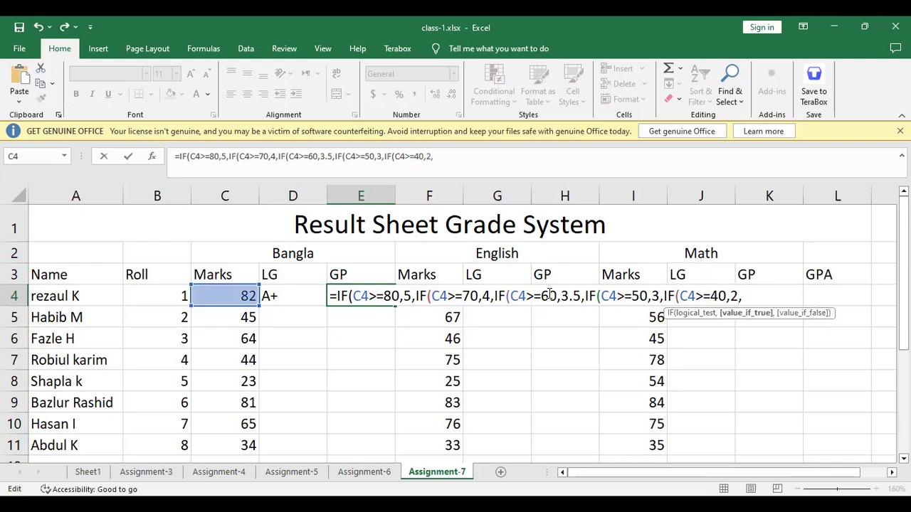
Finish the E4 formula with a last nested IF returning 1 when C4>=33 and 0 otherwise, close all parentheses and enter it.
key("ctrl+v")
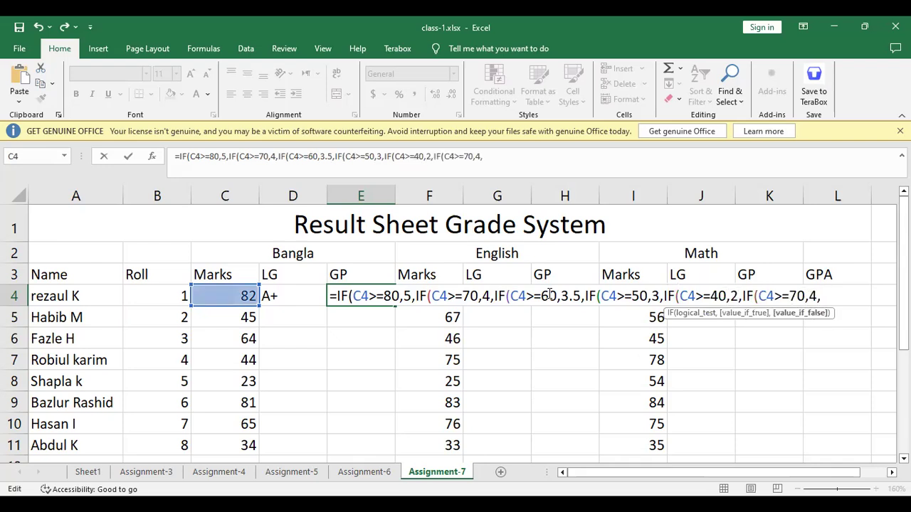
key("Left")
key("Left")
key("Left")
key("BackSpace")
type("33")
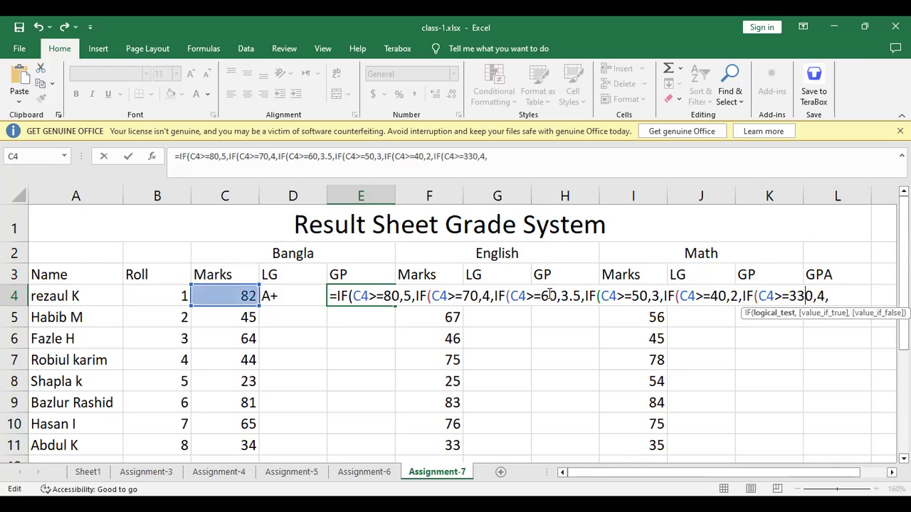
key("Delete")
key("Right")
key("Delete")
type("1")
key("Right")
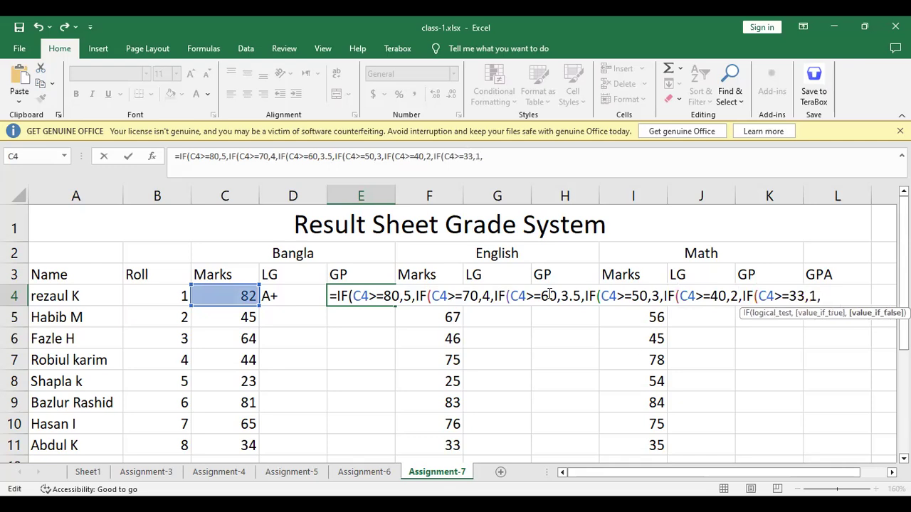
type("0))))))")
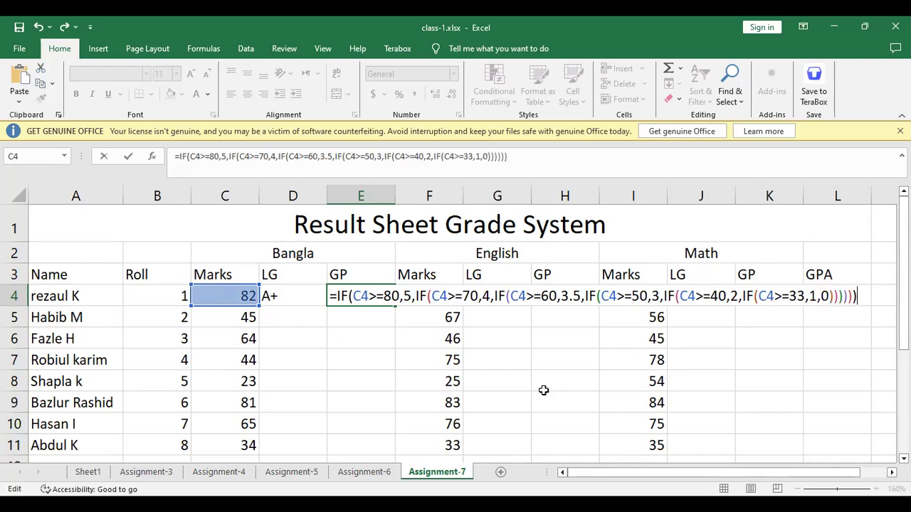
key("Return")
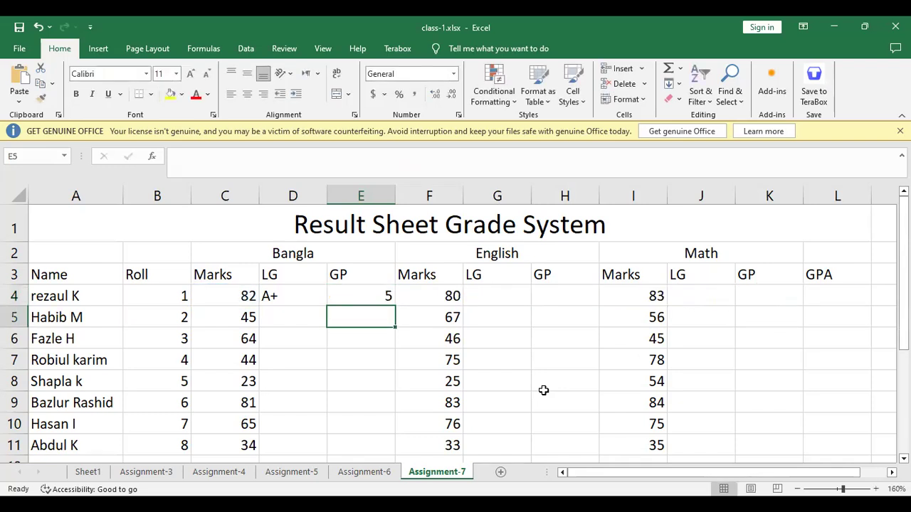
Reopen the E4 formula and examine the grade point returned by each nested IF, from the C4>=80 test onward.
left_click(379, 296)
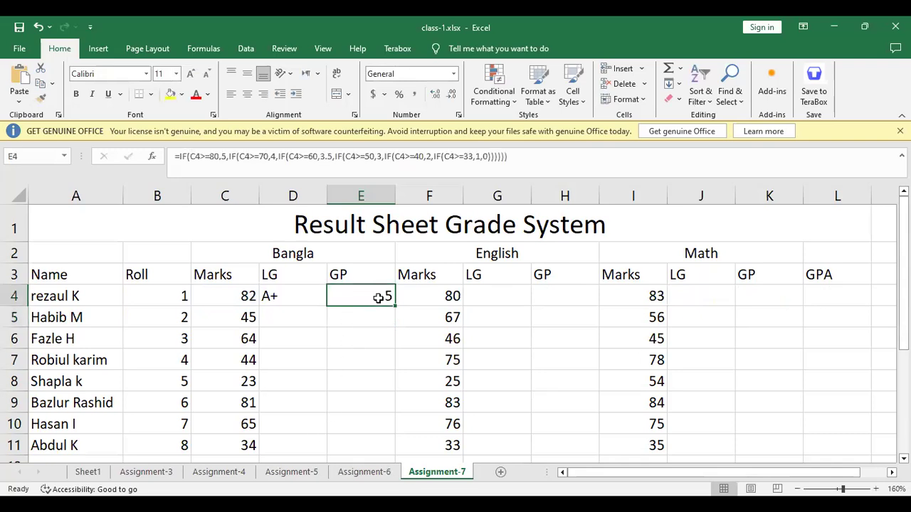
double_click(379, 296)
left_click(471, 296)
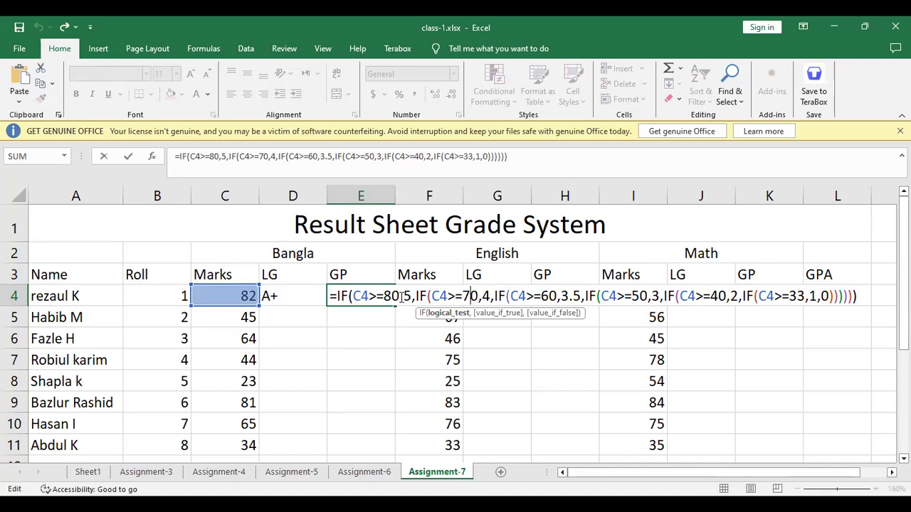
left_click_drag(407, 296, 412, 296)
left_click_drag(481, 296, 489, 296)
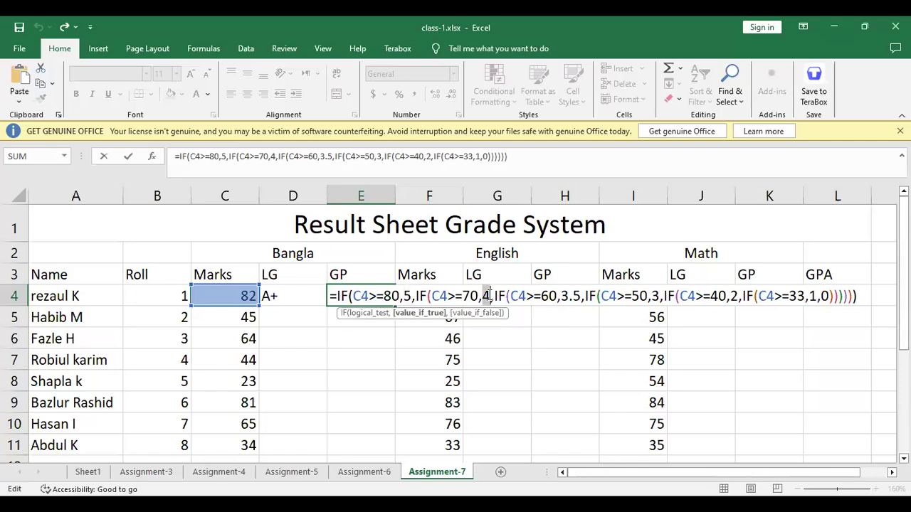
left_click_drag(559, 296, 582, 296)
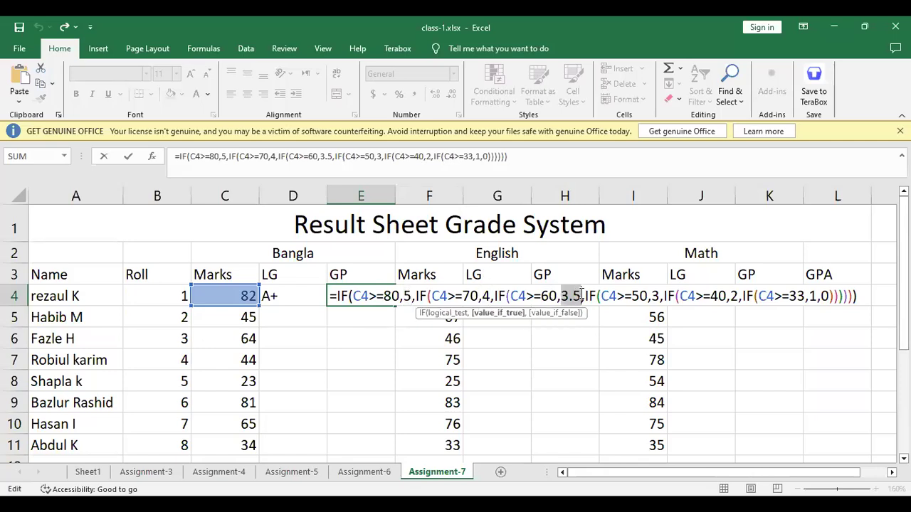
left_click_drag(647, 296, 658, 296)
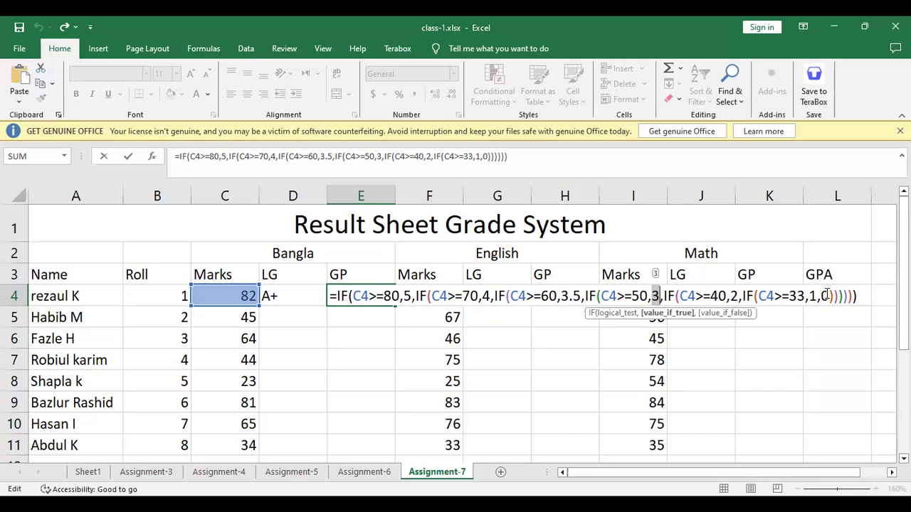
left_click(755, 300)
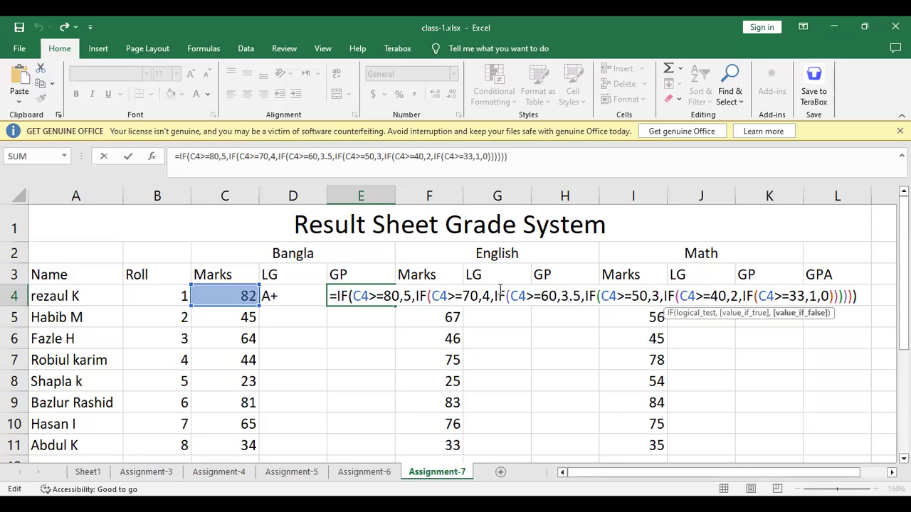
Examine the results 5 and 4 of the C4>=80 and C4>=70 tests in E4 again, and close the formula.
left_click(411, 297)
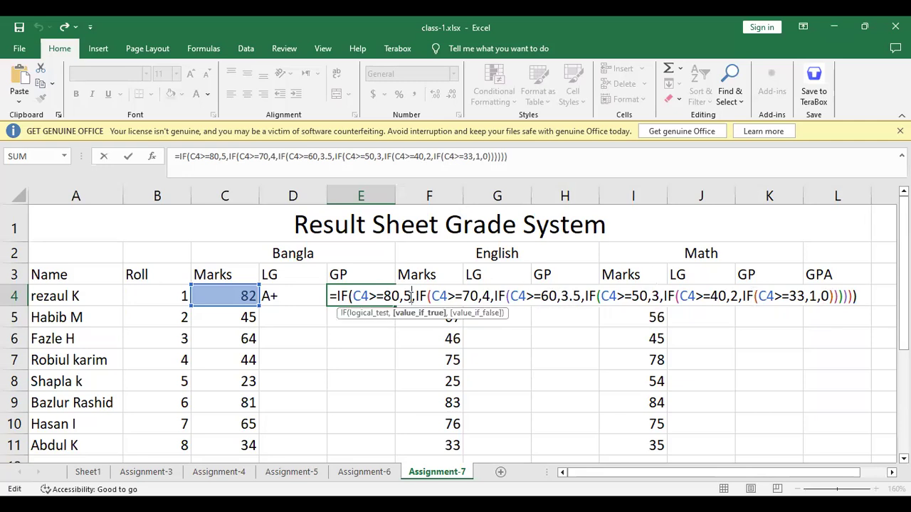
double_click(407, 298)
double_click(486, 296)
left_click(488, 296)
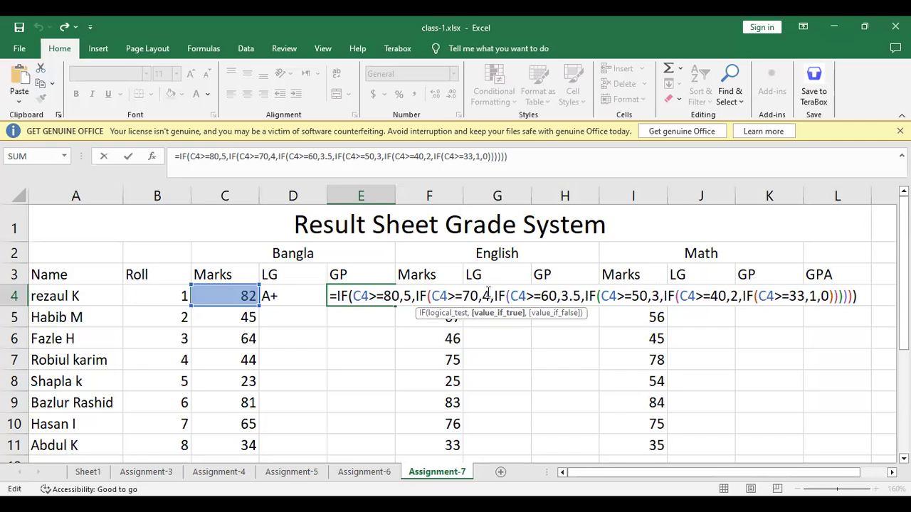
key("Return")
Fill the Bangla letter grade and grade point formulas in D4:E4 down to row 11.
left_click(304, 297)
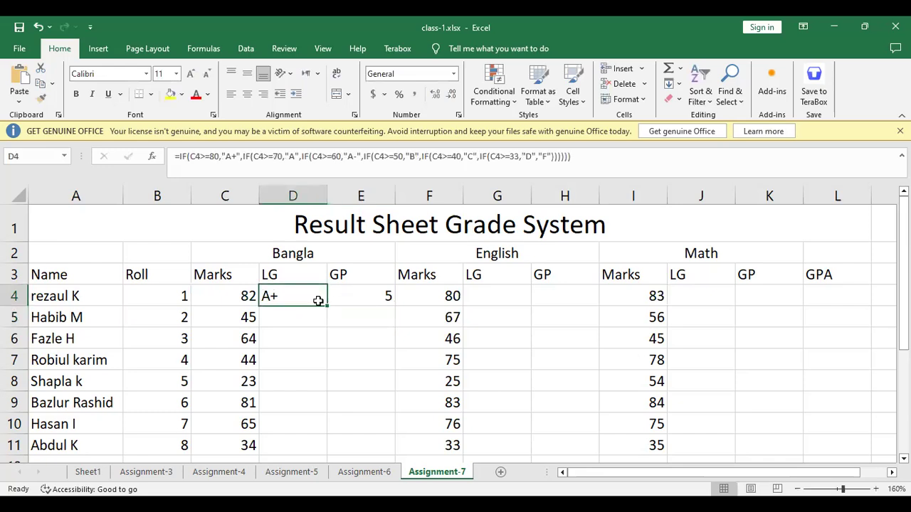
left_click(356, 296)
left_click_drag(297, 295, 351, 295)
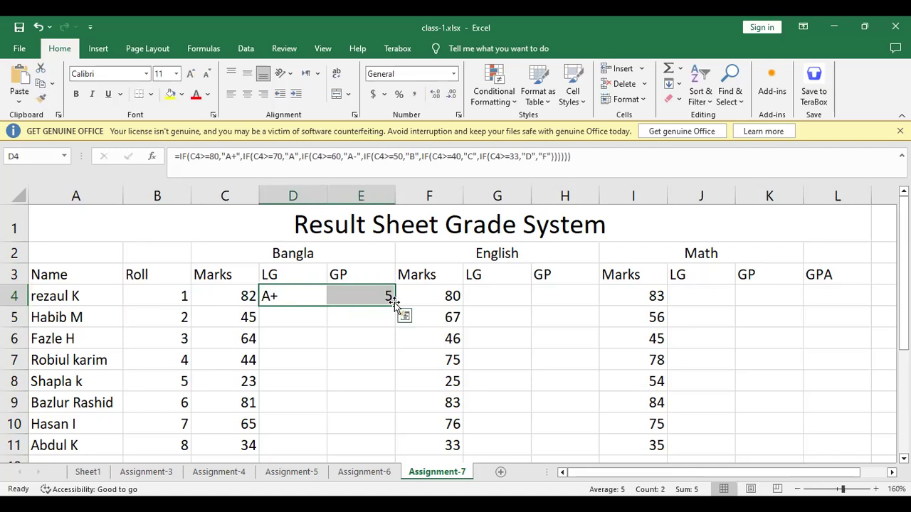
double_click(395, 306)
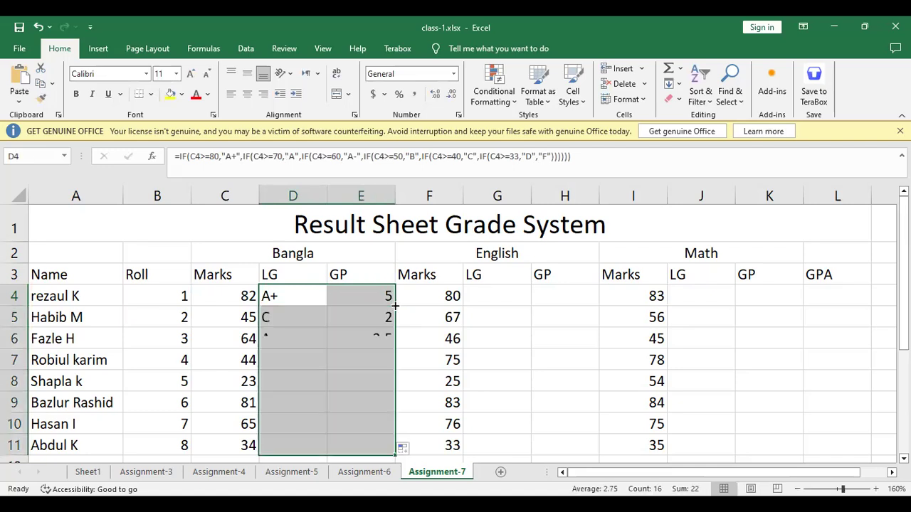
scroll(351, 322, "down", 1)
scroll(354, 321, "up", 1)
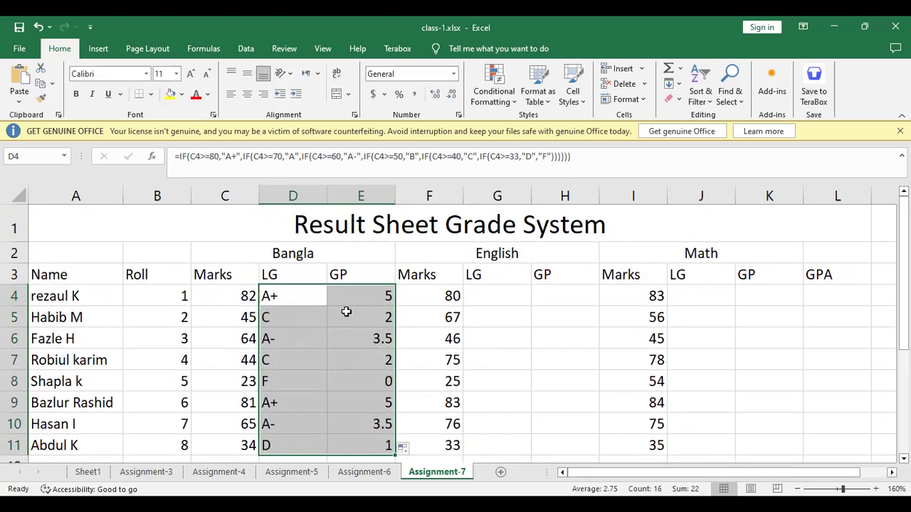
left_click(314, 296)
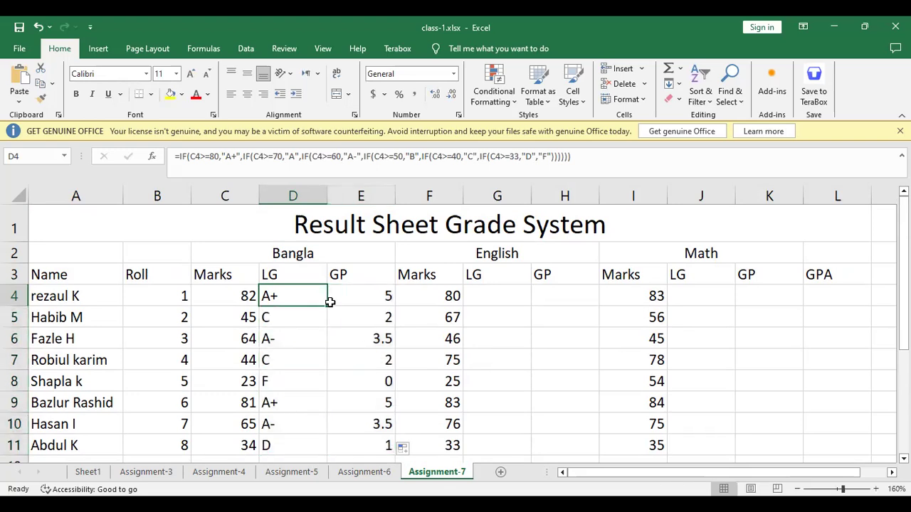
left_click_drag(306, 295, 360, 295)
key("ctrl+c")
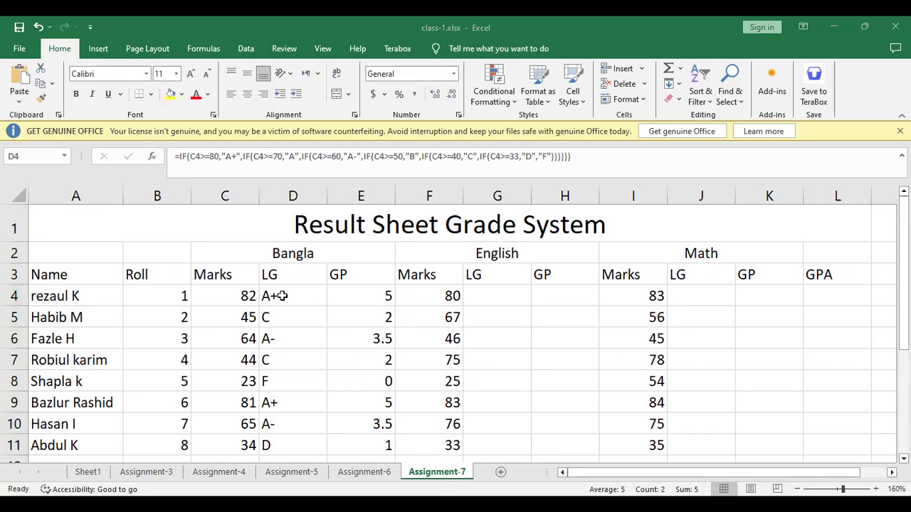
left_click(305, 332)
left_click(303, 292)
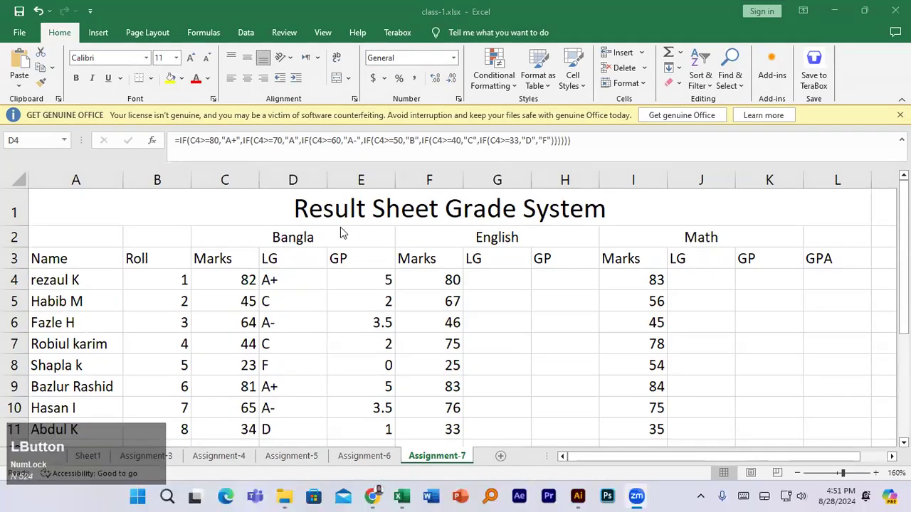
left_click(292, 255)
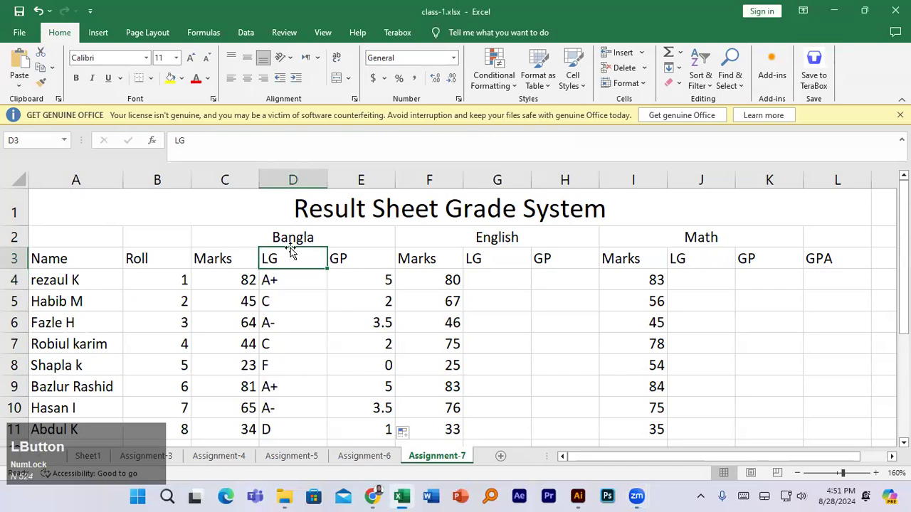
Copy the Bangla letter grade and grade point formulas from D4:E4 into the English cells G4:H4.
left_click(277, 280)
left_click_drag(278, 280, 369, 279)
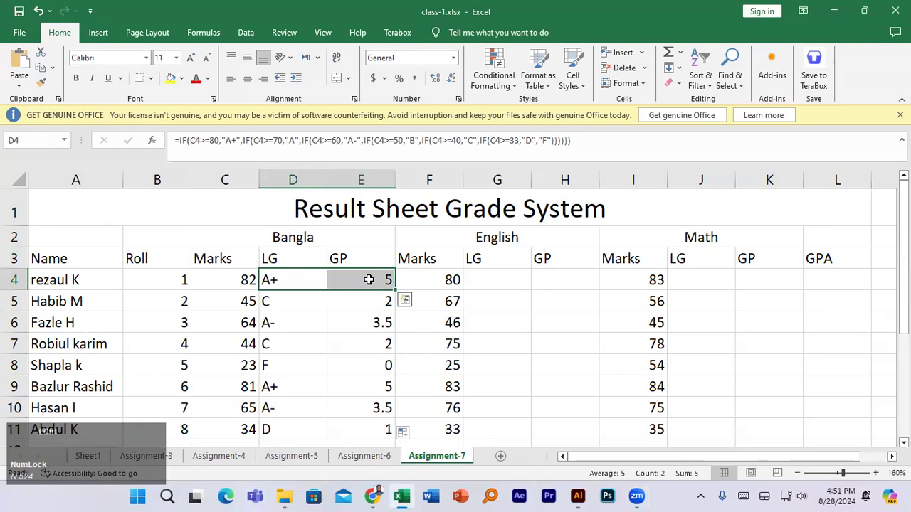
key("ctrl+c")
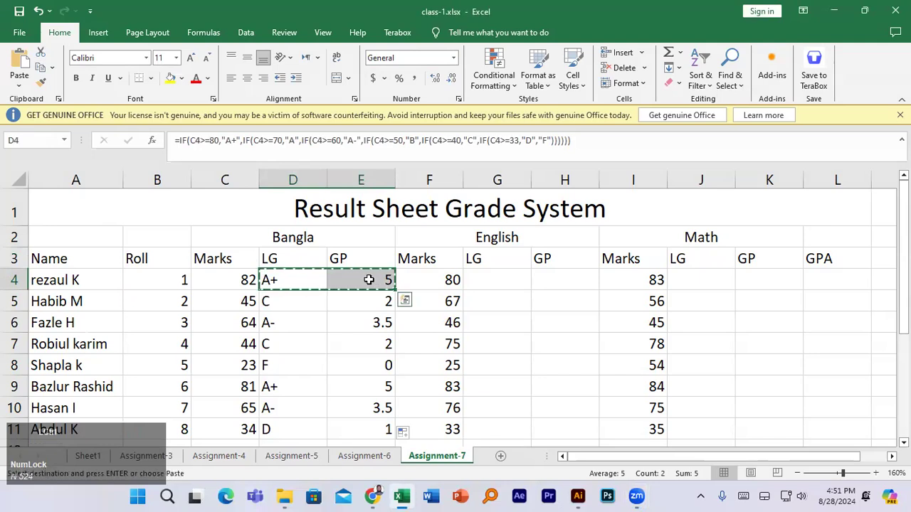
left_click(491, 279)
left_click_drag(491, 278, 546, 279)
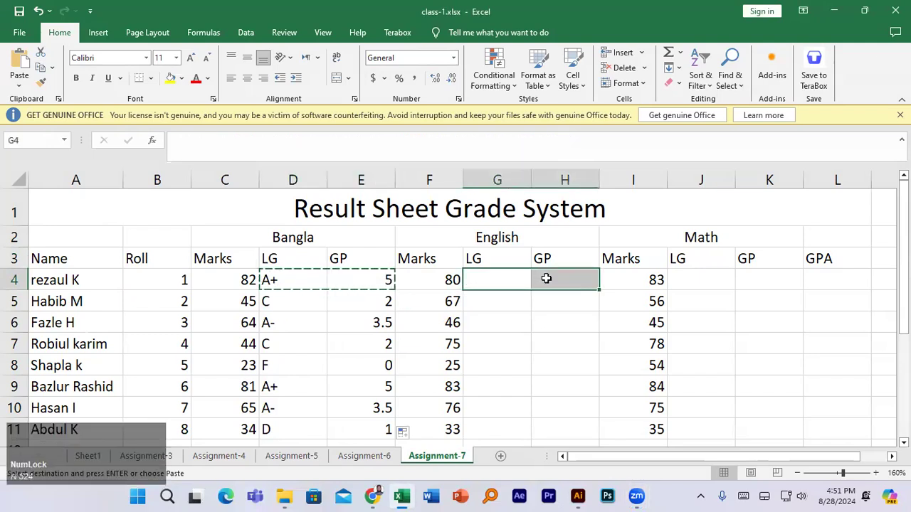
key("ctrl+v")
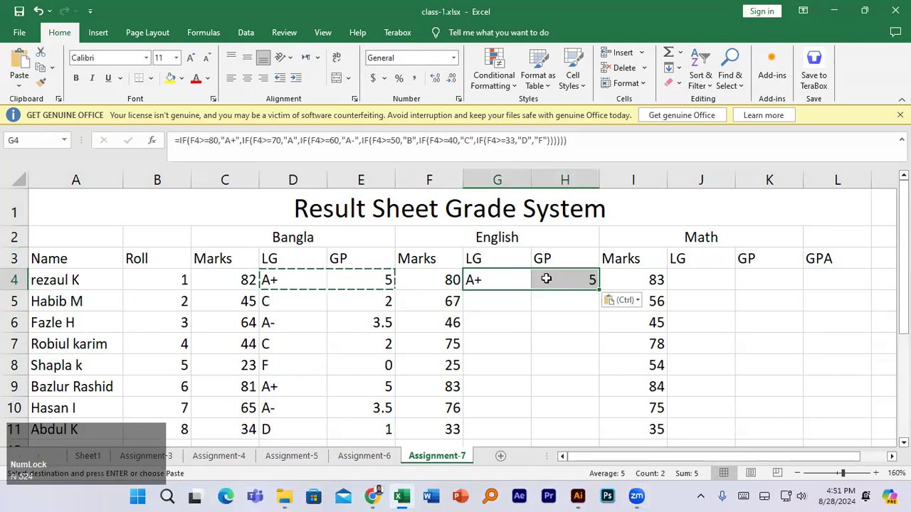
Paste the copied grade formulas into the Math cells J4:K4 and end the copy mode.
left_click(692, 281)
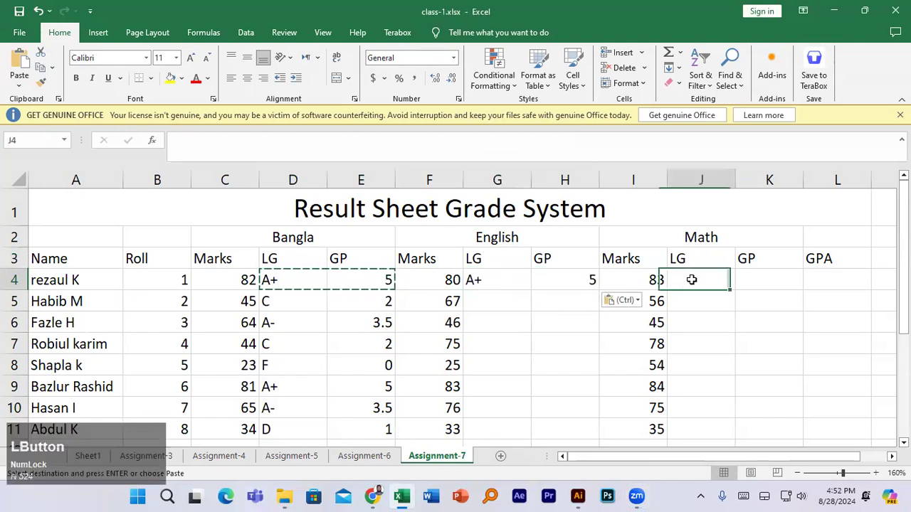
left_click_drag(706, 279, 759, 279)
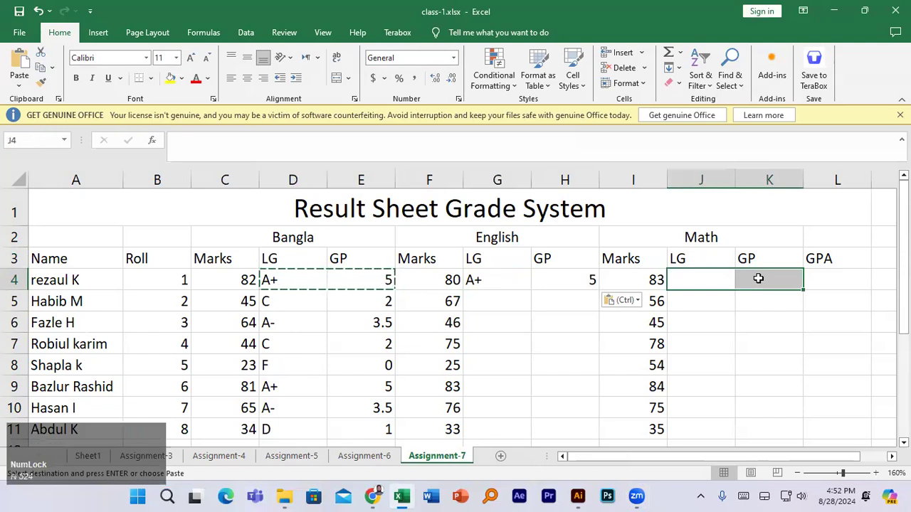
key("ctrl+v")
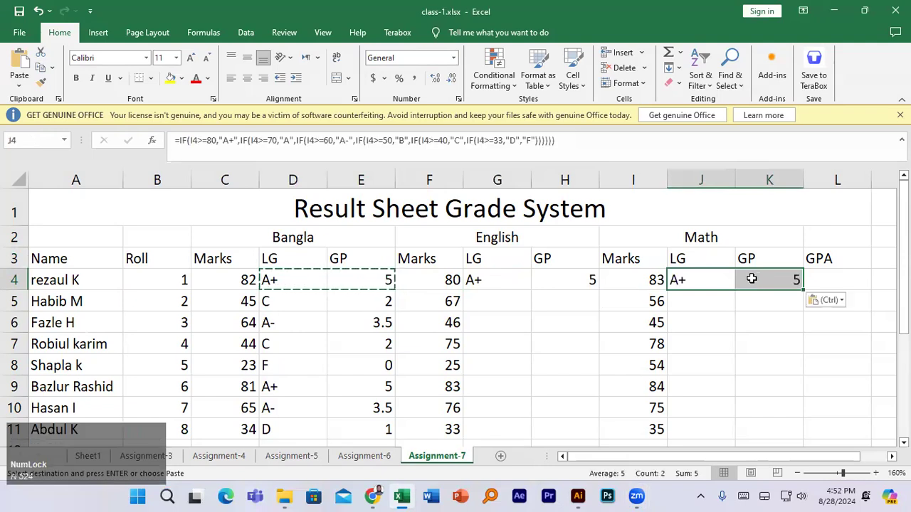
left_click(516, 279)
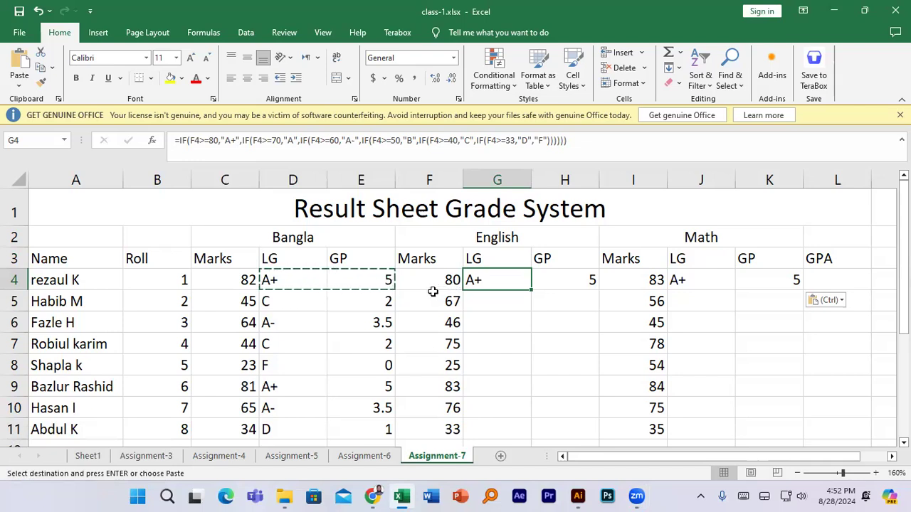
key("Escape")
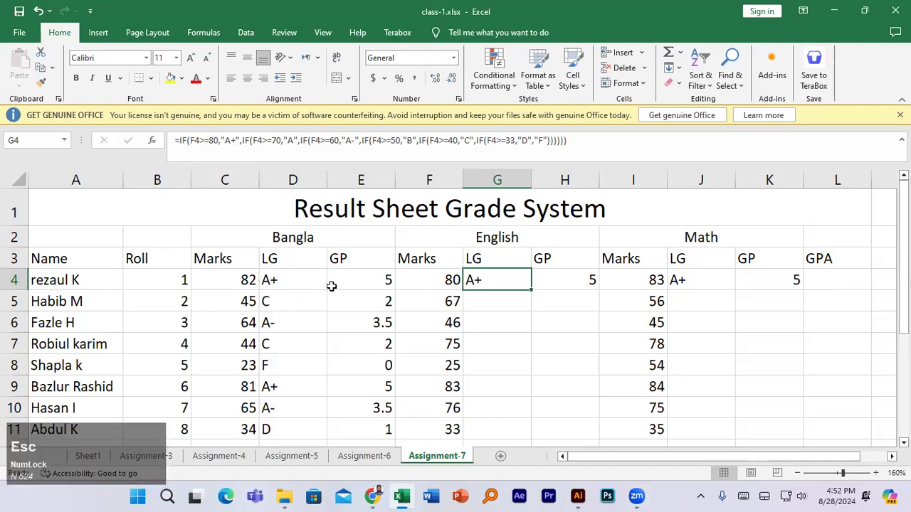
Fill the English letter grade and grade point formulas in G4:H4 down to row 11.
left_click(494, 282)
left_click_drag(494, 282, 562, 284)
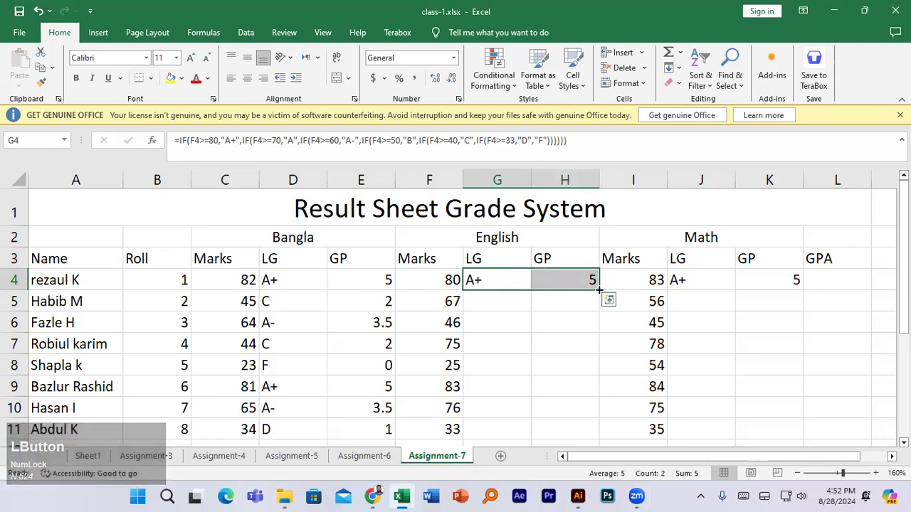
double_click(600, 290)
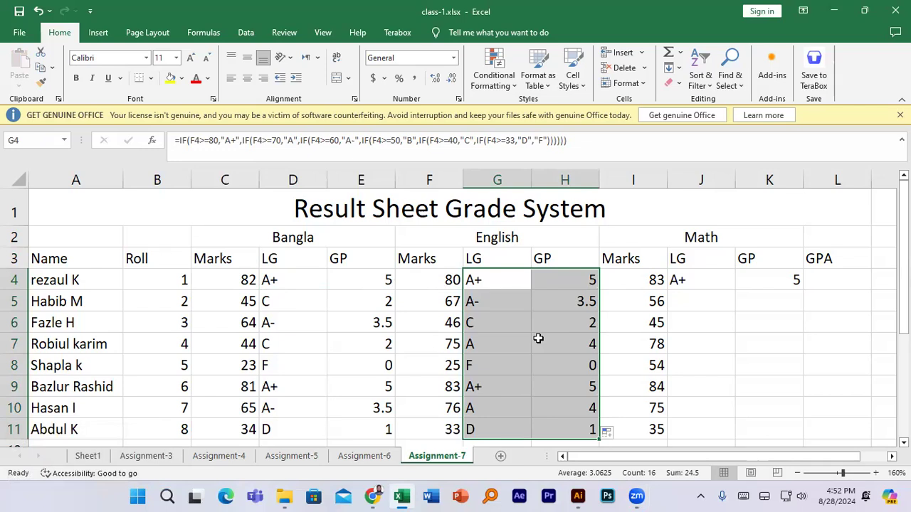
Fill the Math letter grade formula in J4 and the grade point formula in K4 down to row 11.
left_click(688, 281)
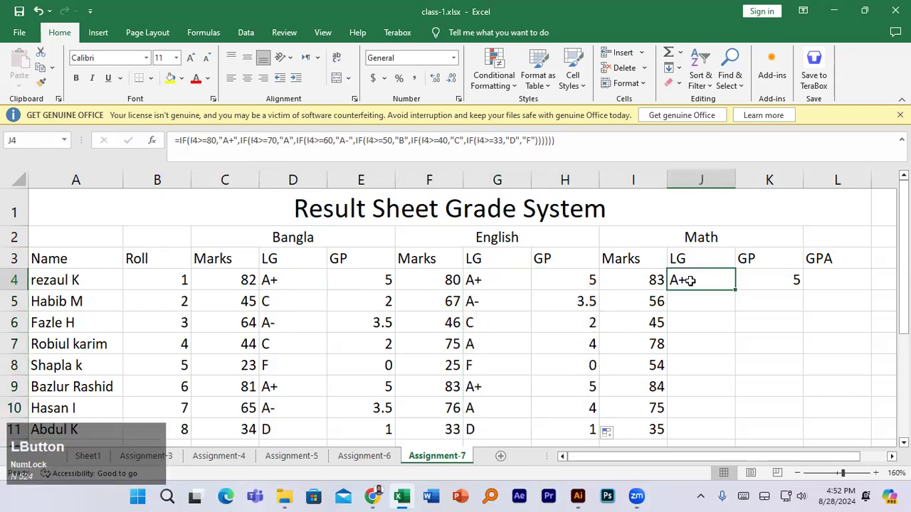
double_click(735, 290)
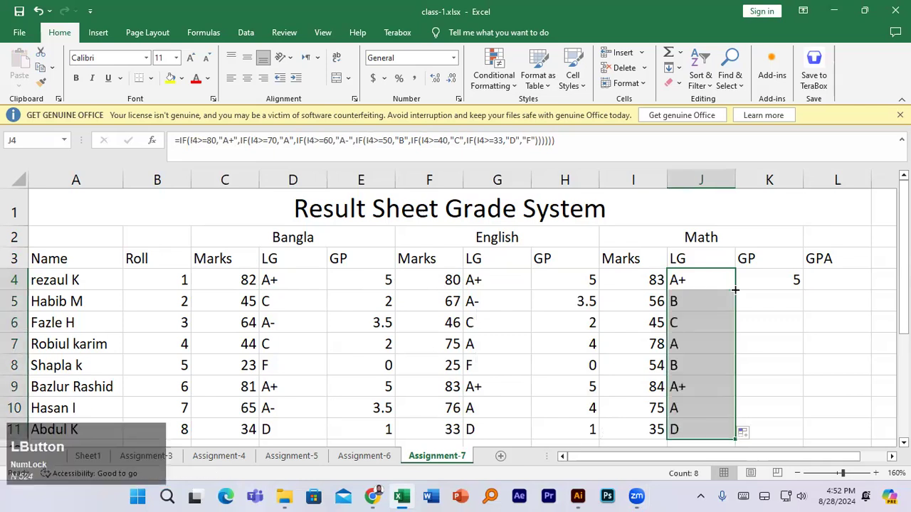
left_click(779, 280)
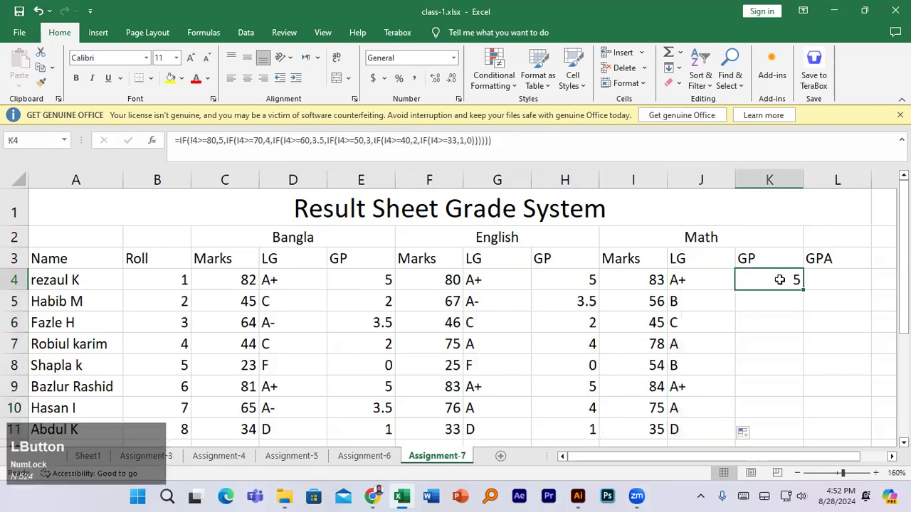
double_click(804, 289)
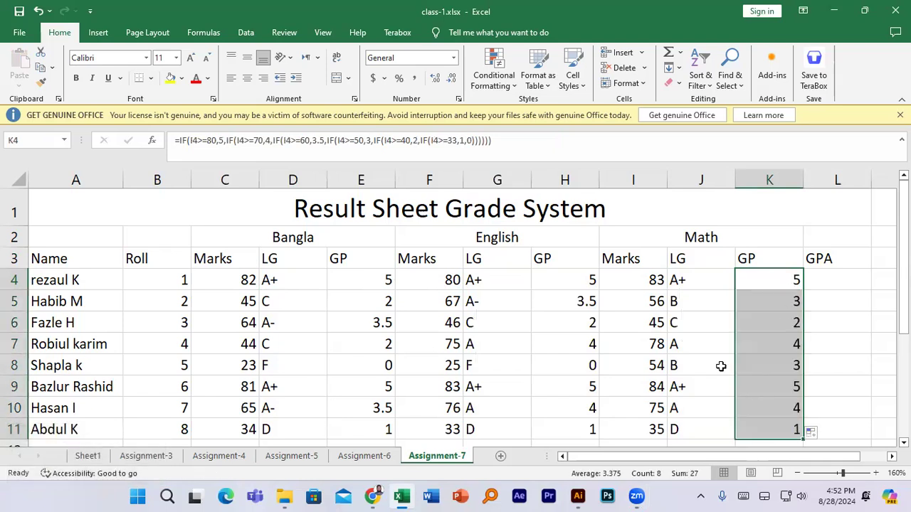
scroll(721, 363, "down", 1)
scroll(721, 364, "up", 1)
left_click(275, 279)
left_click_drag(322, 283, 348, 285)
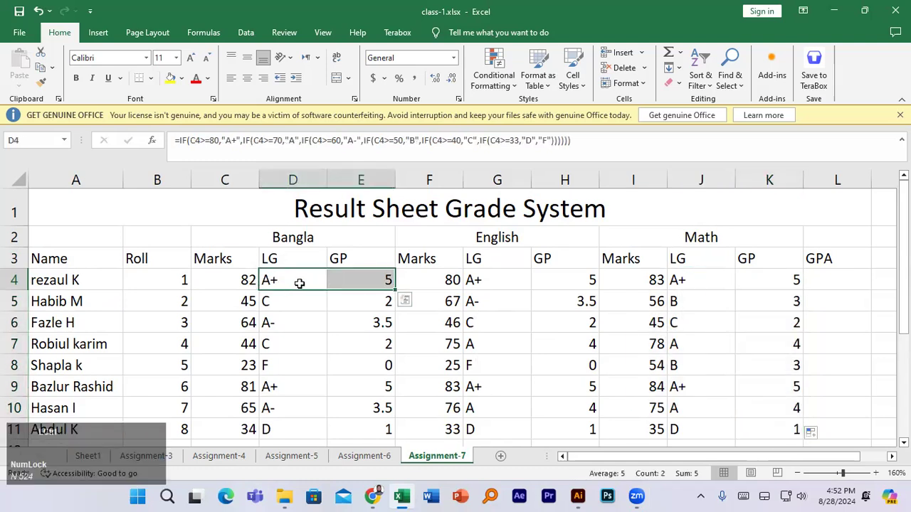
key("ctrl+c")
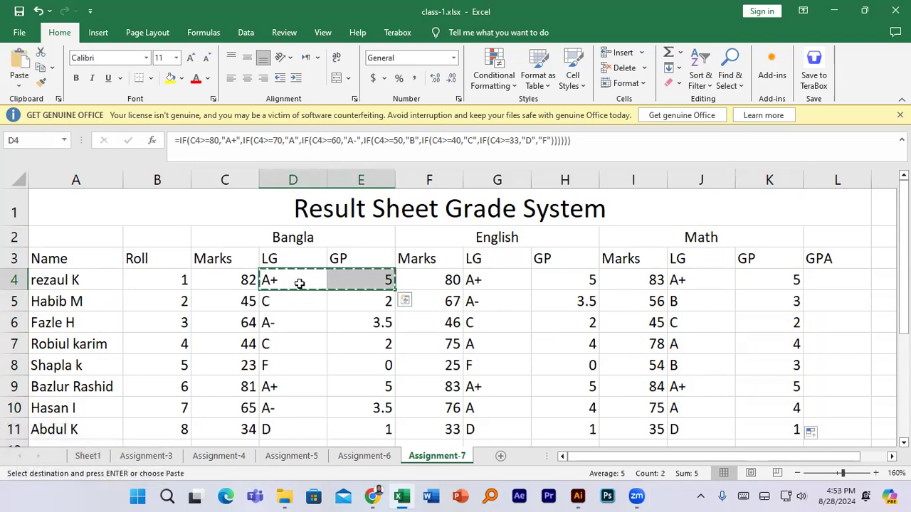
key("Escape")
Examine the row 4 letter grade and grade point formulas for Bangla, English and Math, comparing the marks cell each one refers to.
scroll(374, 303, "down", 1)
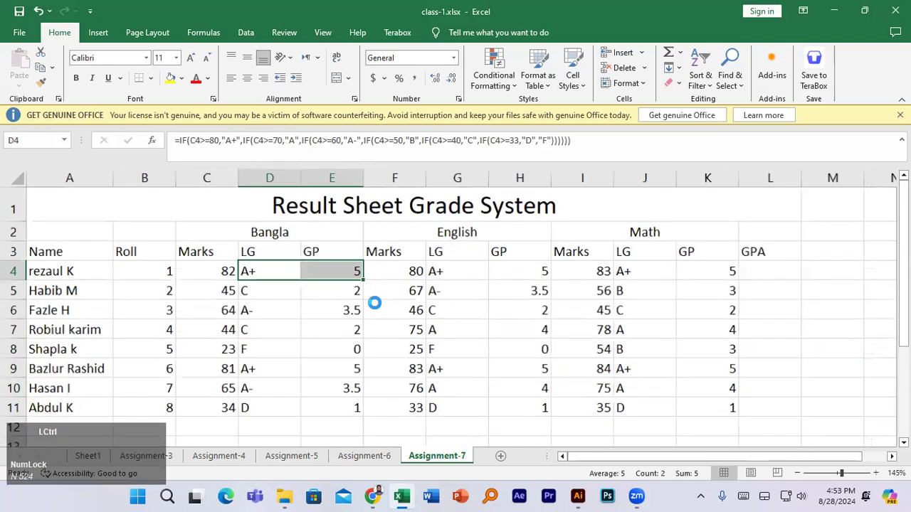
scroll(374, 303, "down", 1)
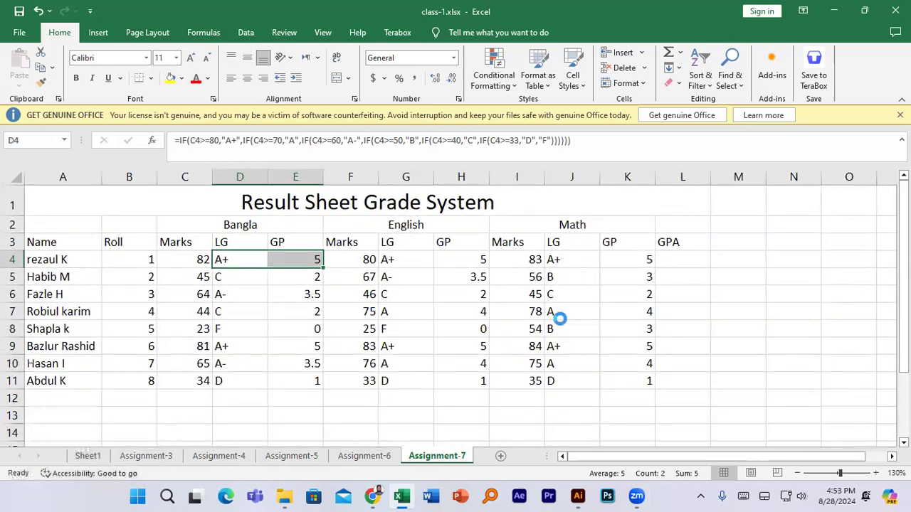
left_click(336, 117)
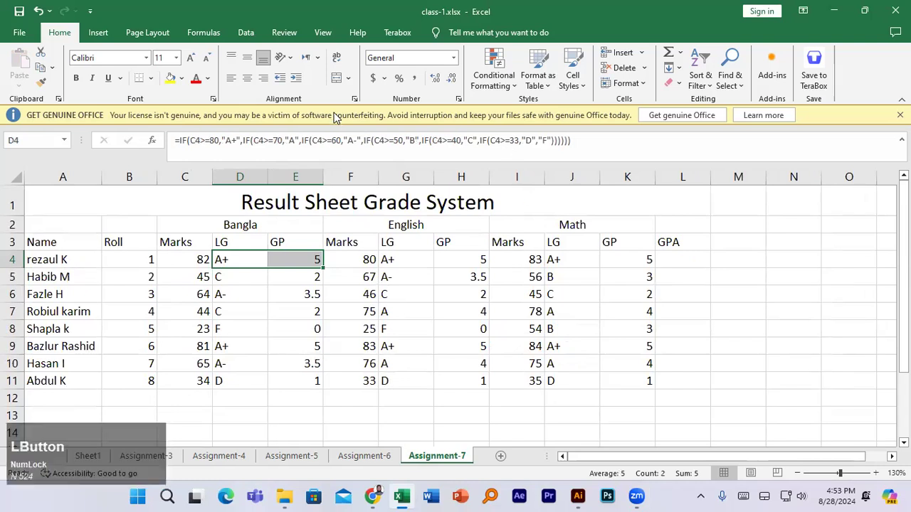
left_click(239, 259)
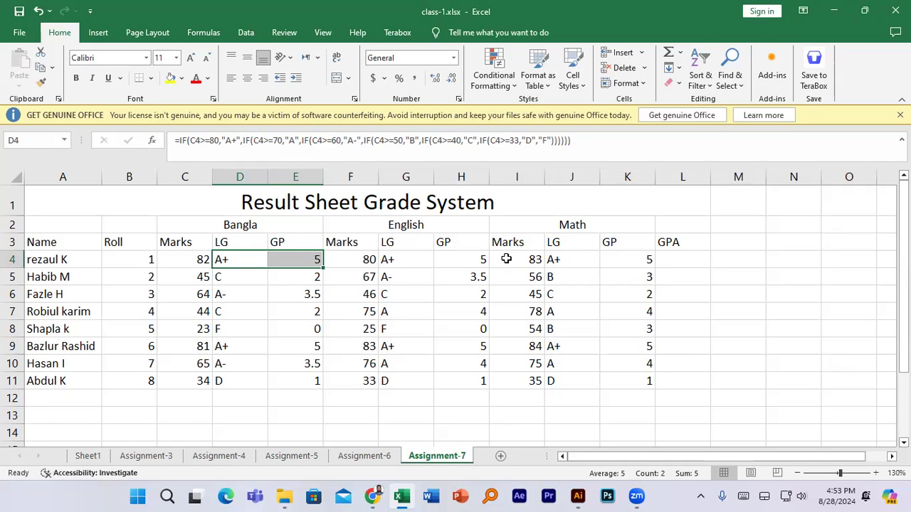
left_click(357, 261)
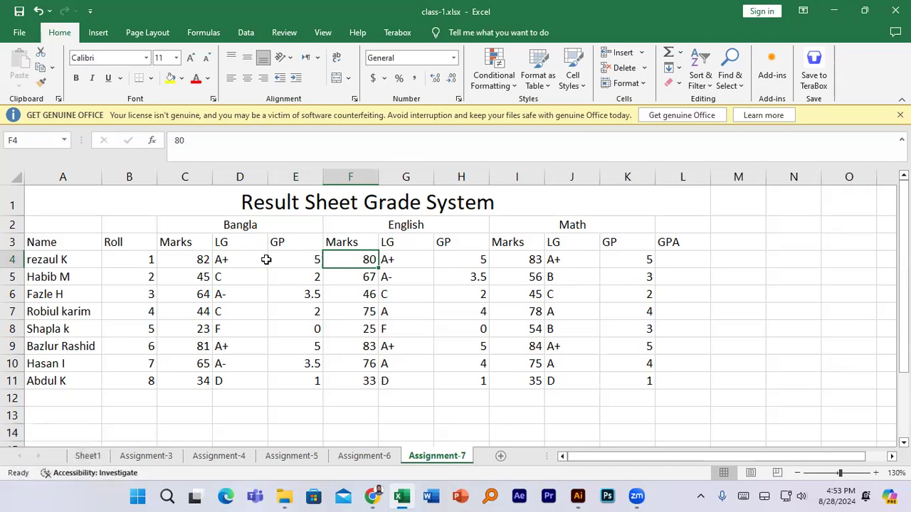
left_click(235, 261)
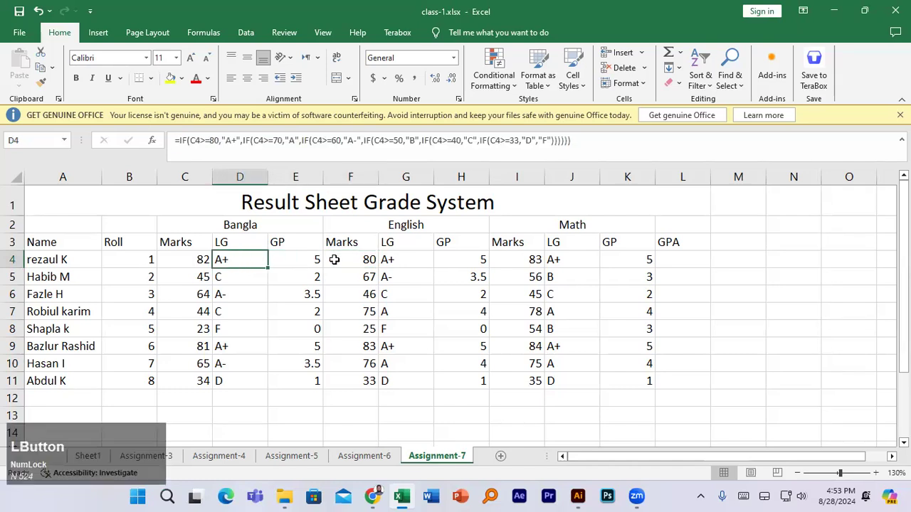
left_click(394, 260)
left_click(476, 262)
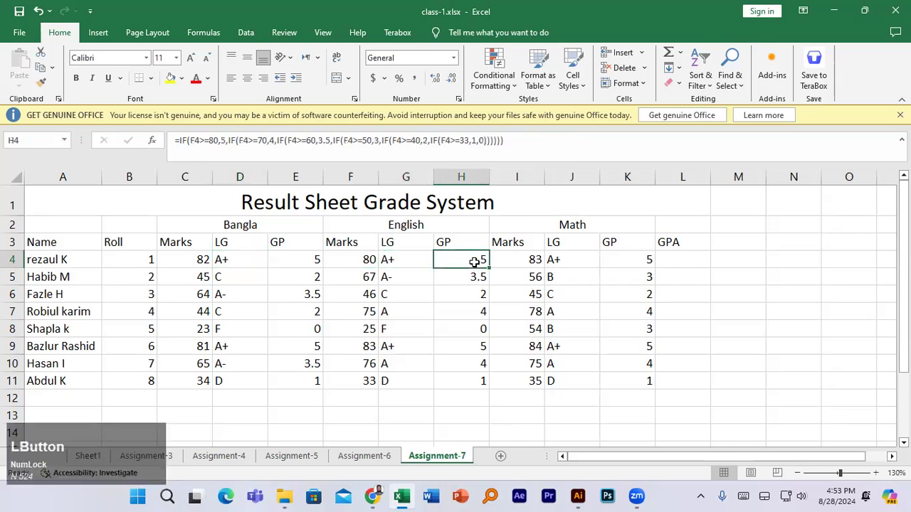
left_click(406, 261)
left_click(363, 260)
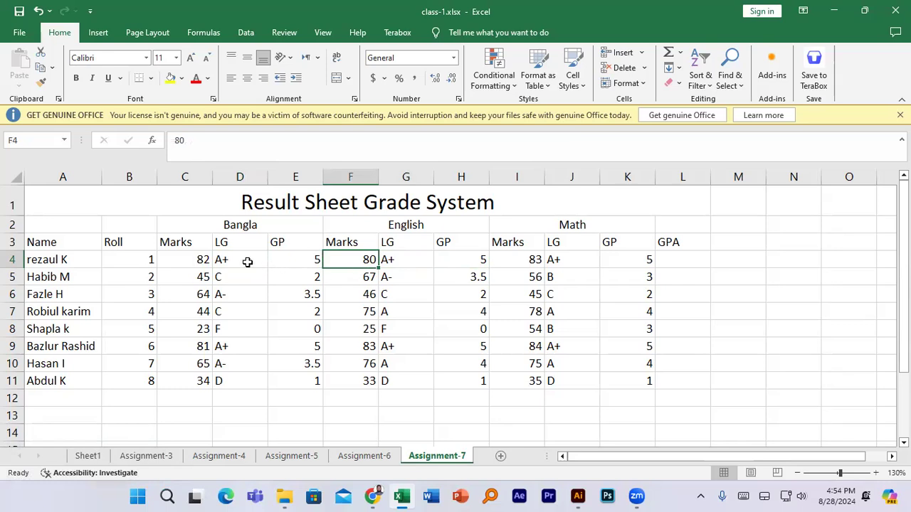
left_click_drag(248, 261, 292, 256)
left_click_drag(402, 260, 467, 261)
left_click_drag(553, 260, 629, 261)
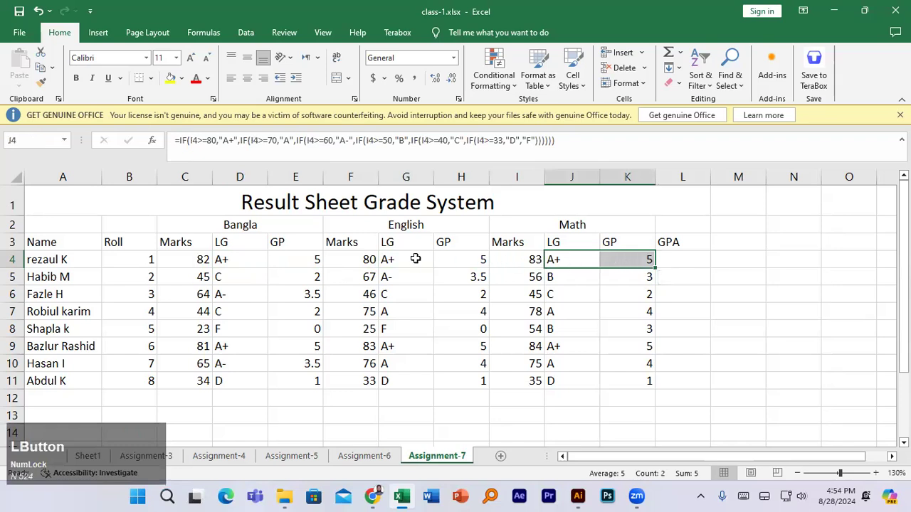
Open the D4 formula, examine the C4 reference and the "A+" result of its first IF test, and close it unchanged.
double_click(224, 261)
left_click_drag(250, 260, 236, 259)
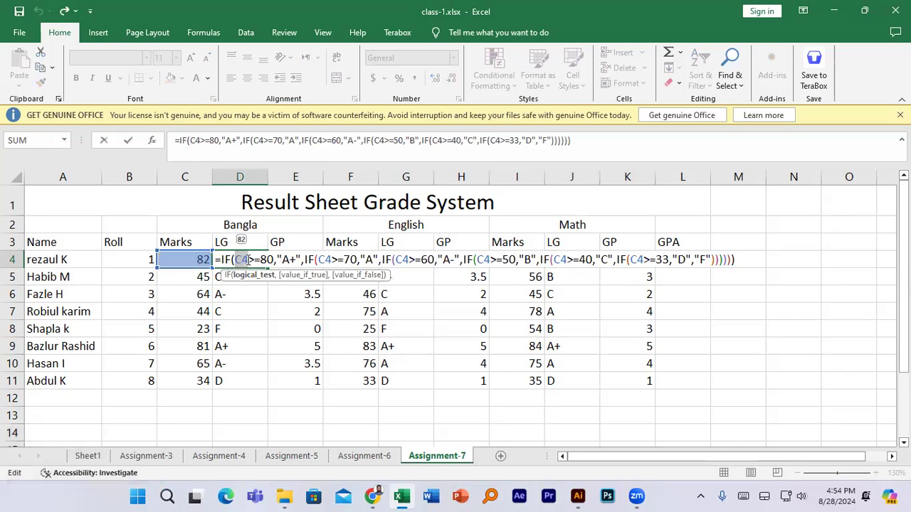
left_click(247, 259)
left_click_drag(247, 260, 237, 260)
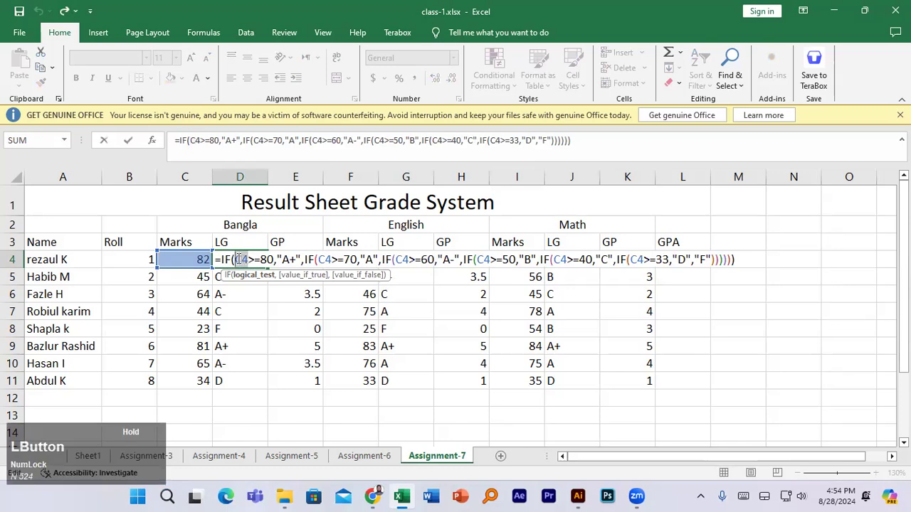
left_click(286, 261)
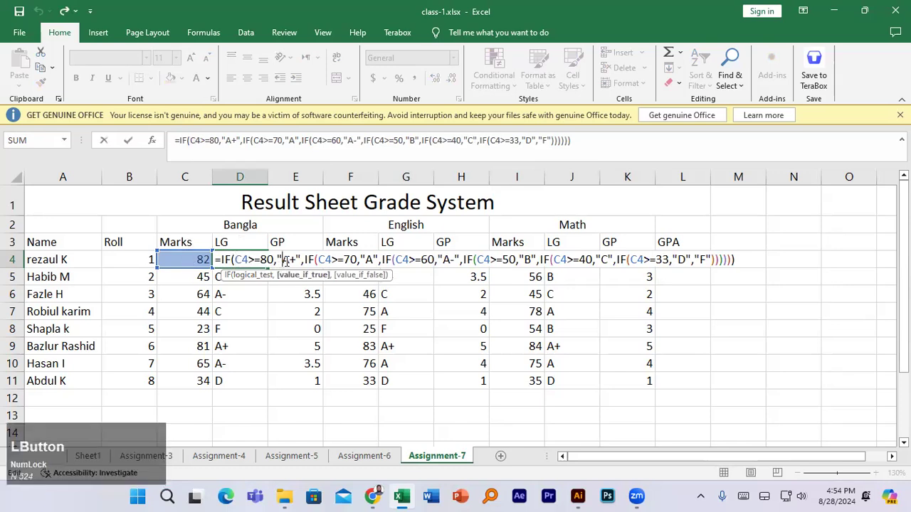
key("Return")
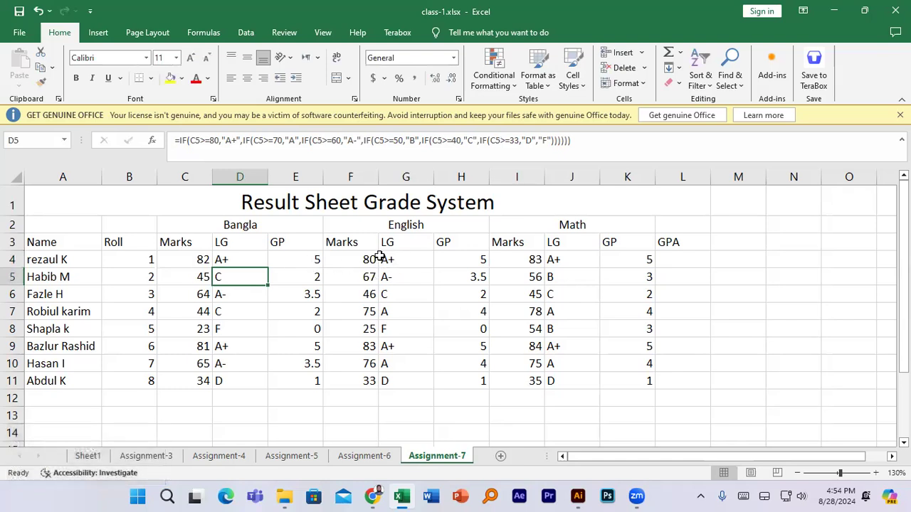
Reopen the Bangla letter grade formula in D4, check its first C4 reference against the marks cell, and close it.
left_click_drag(244, 254, 283, 255)
double_click(238, 257)
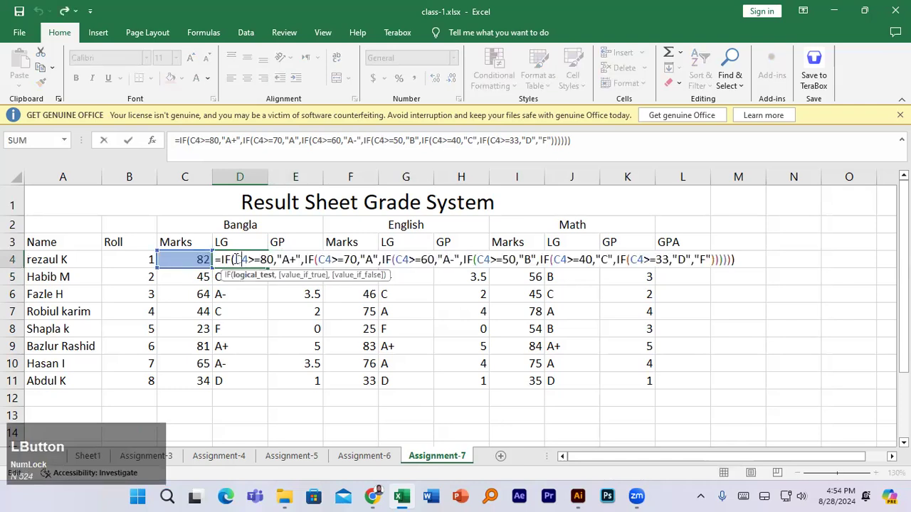
left_click(250, 261)
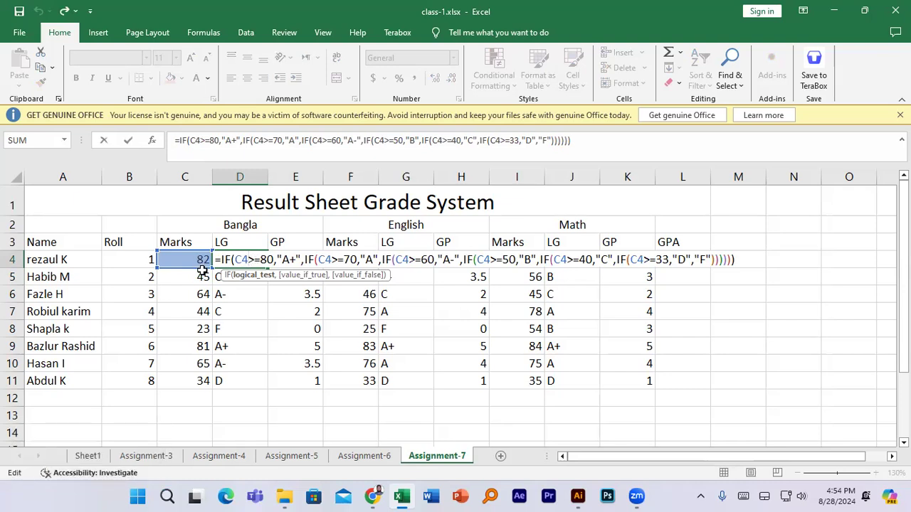
left_click_drag(235, 259, 249, 259)
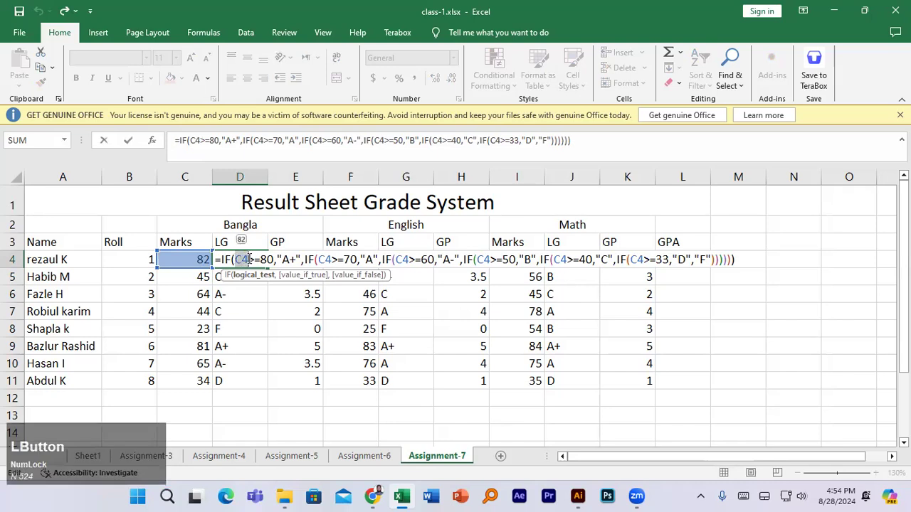
key("KP_Enter")
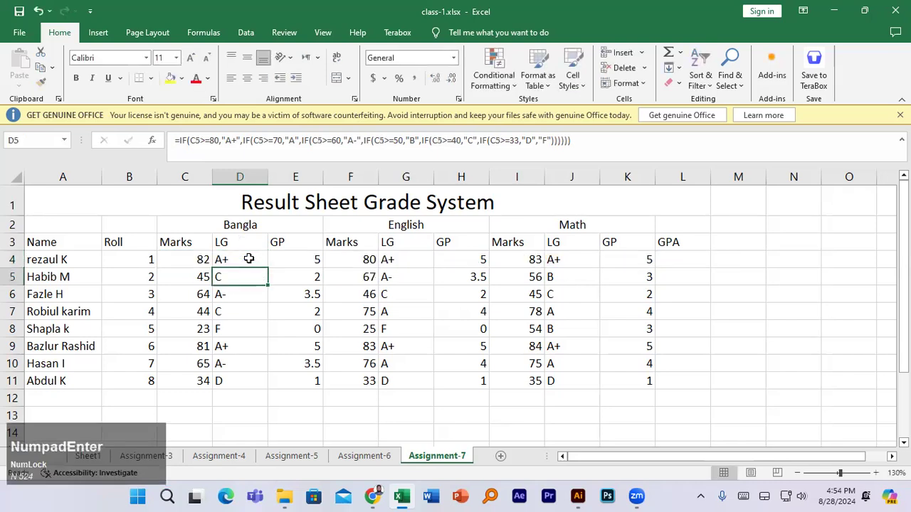
left_click(248, 259)
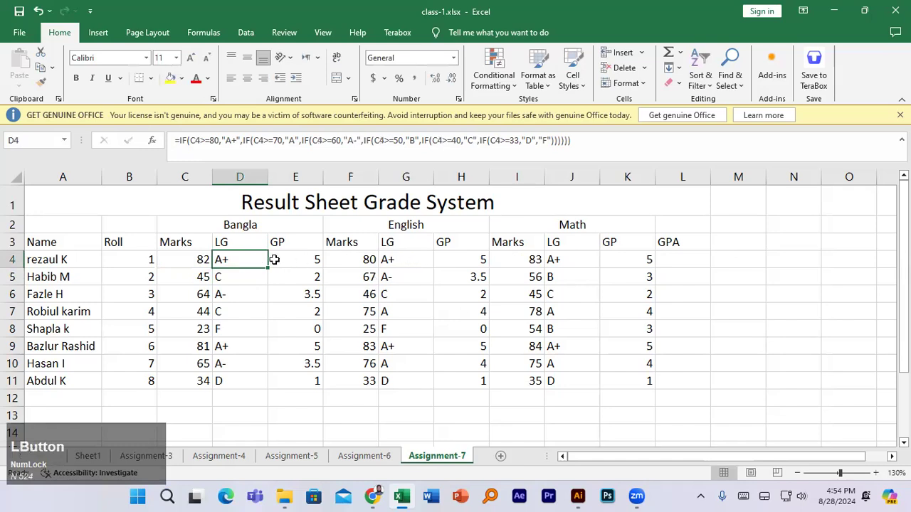
Open the English letter grade formula in G4, check its first F4 reference against the marks cell, and close it unchanged.
left_click_drag(258, 259, 301, 259)
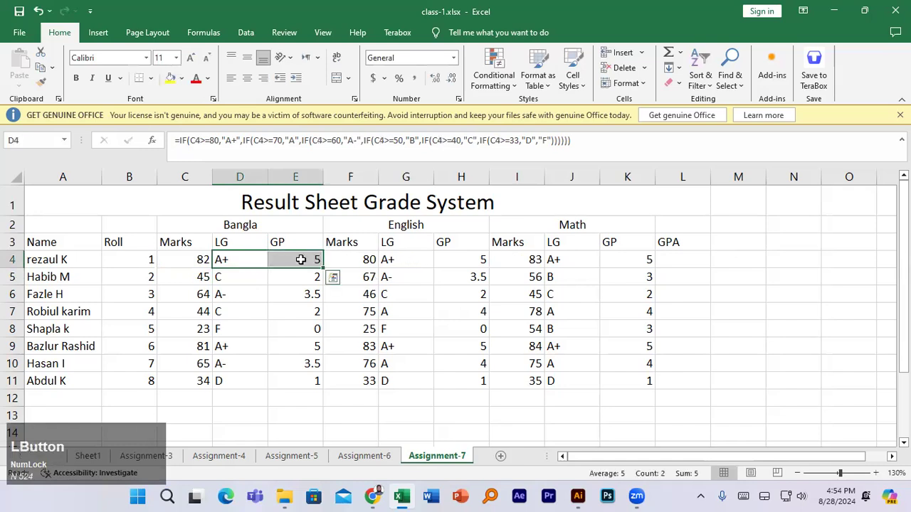
left_click(404, 262)
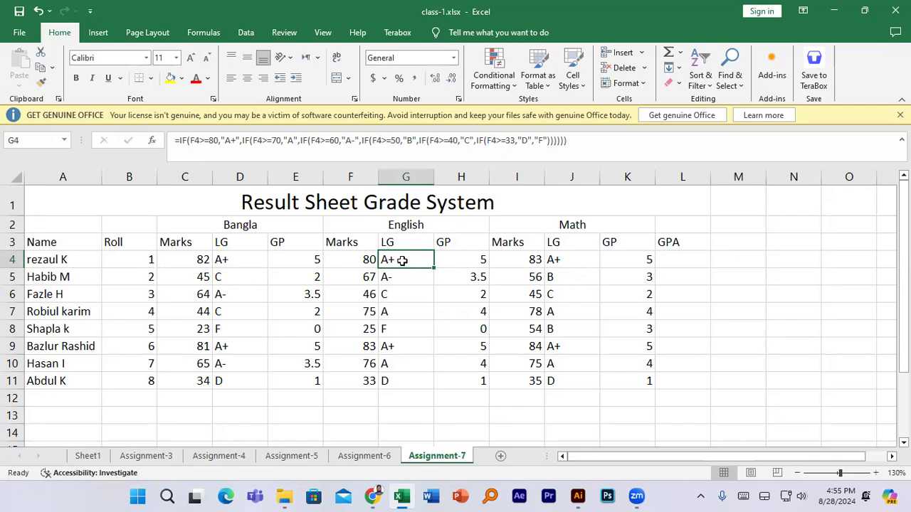
double_click(403, 262)
left_click_drag(400, 260, 414, 260)
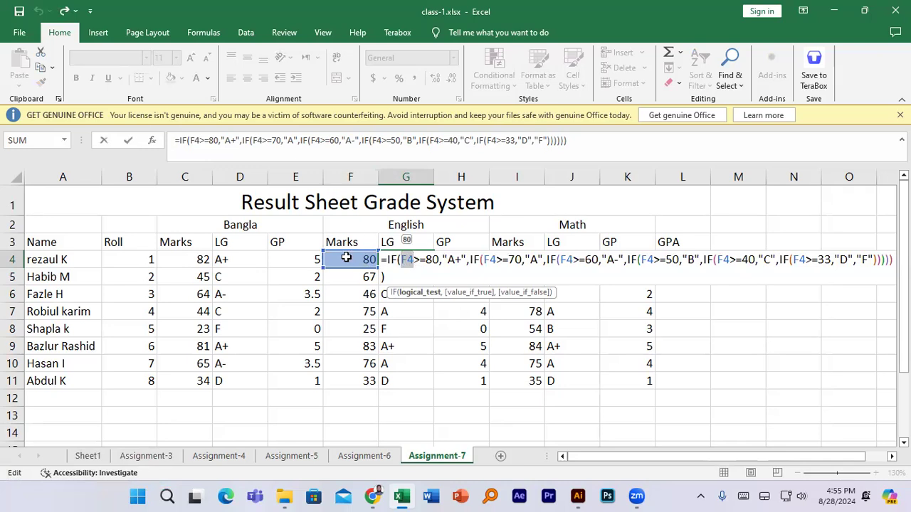
left_click(404, 260)
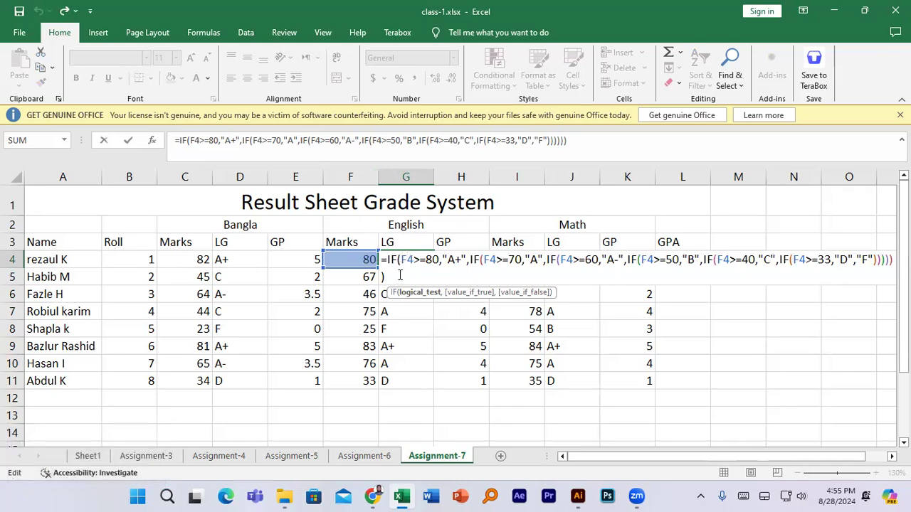
left_click(400, 275)
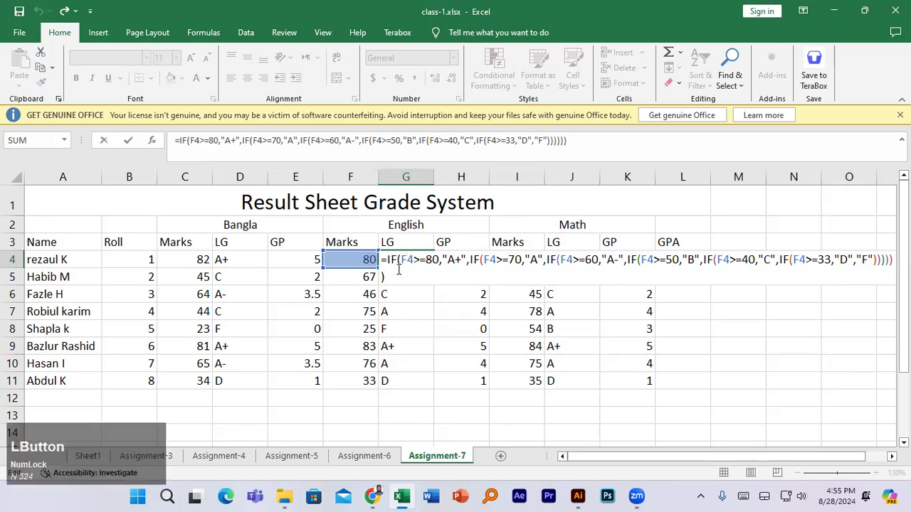
left_click_drag(400, 259, 413, 260)
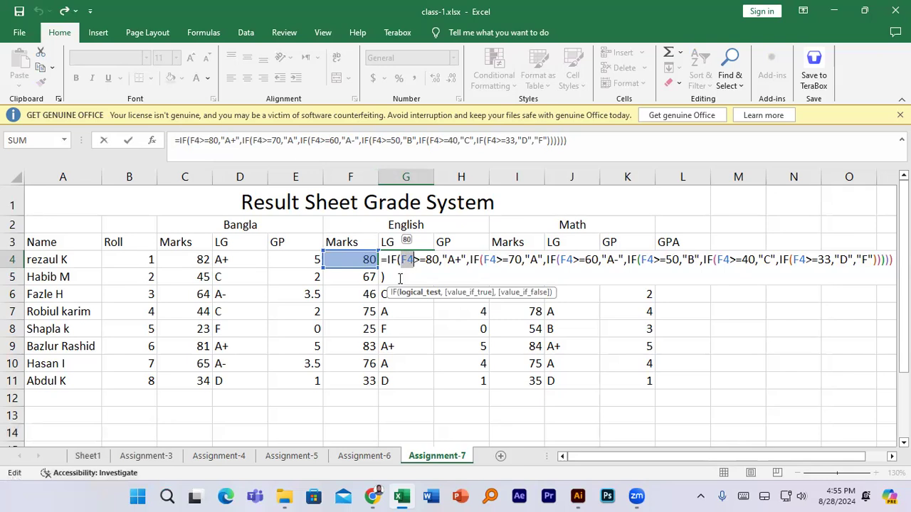
left_click(400, 278)
key("Return")
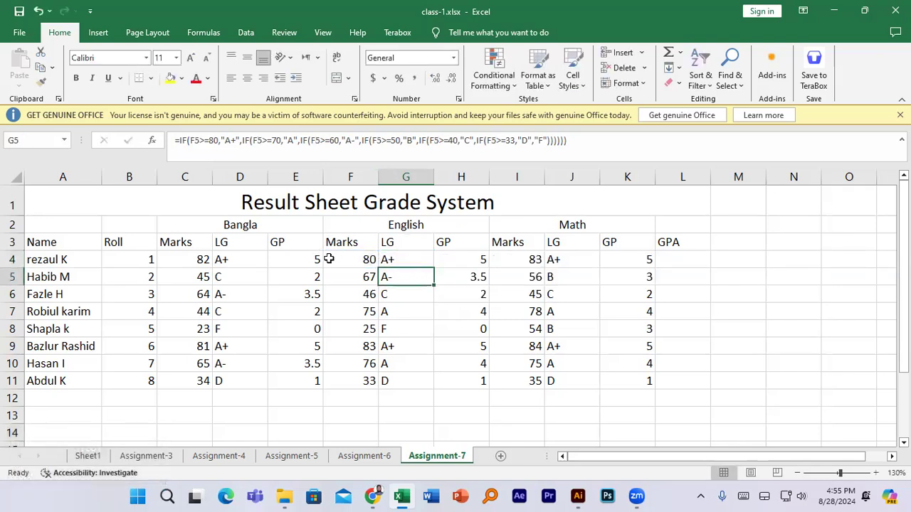
Open the Math letter grade formula in J4, check that it refers to the marks in I4, and close it unchanged.
double_click(575, 259)
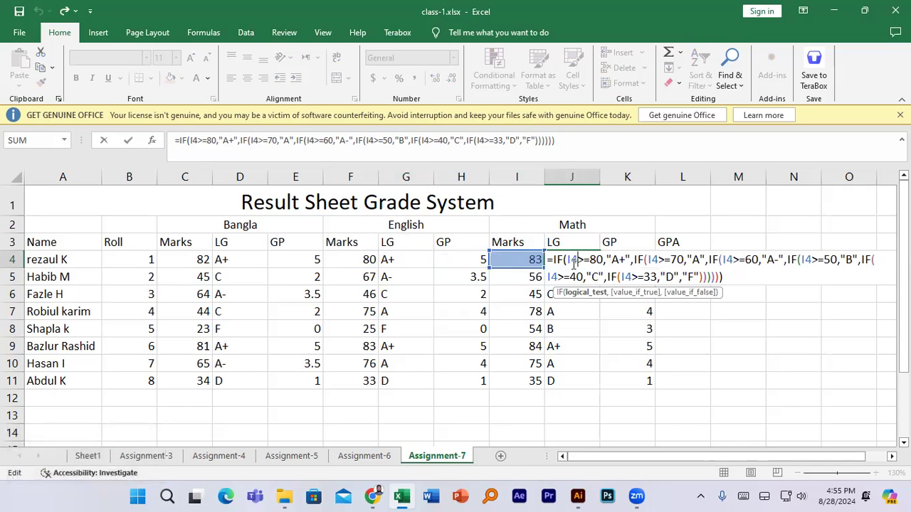
left_click(734, 278)
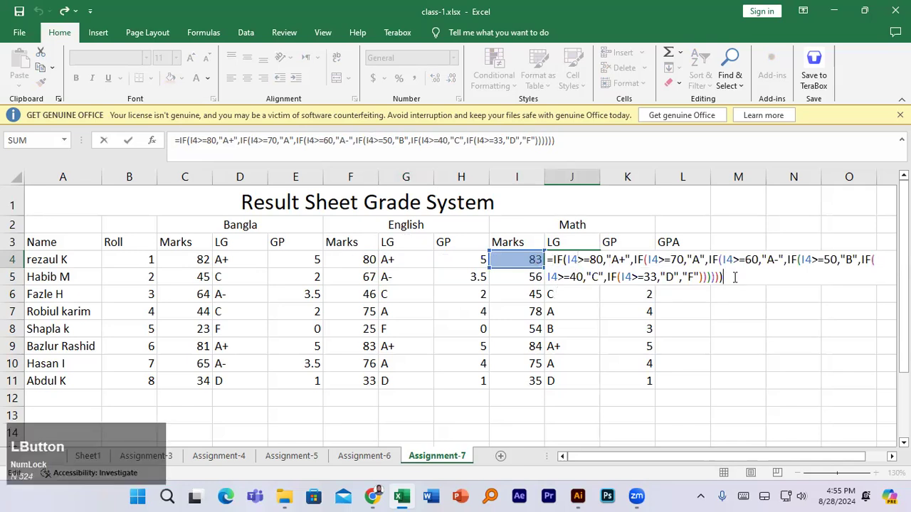
key("Return")
Check the marks cell referenced in the grade point formulas in E4, H4 and K4, closing each one unchanged.
double_click(320, 260)
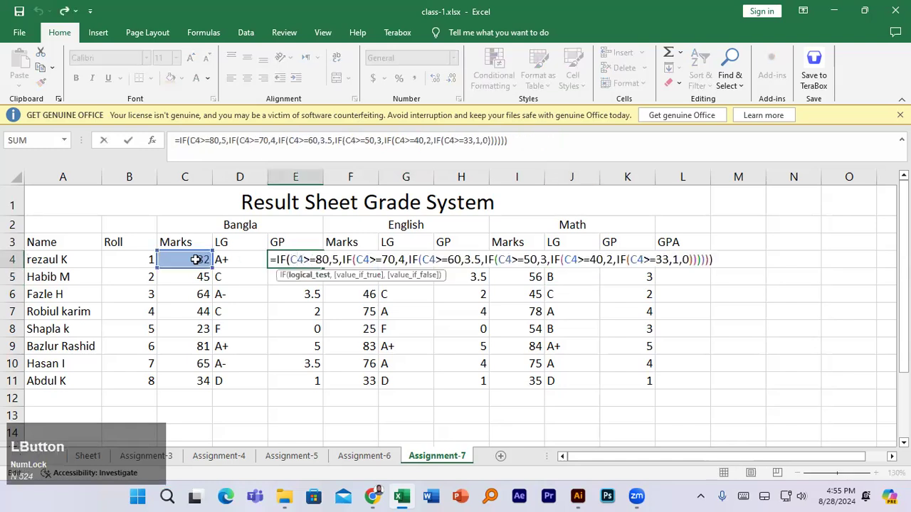
left_click_drag(304, 260, 292, 260)
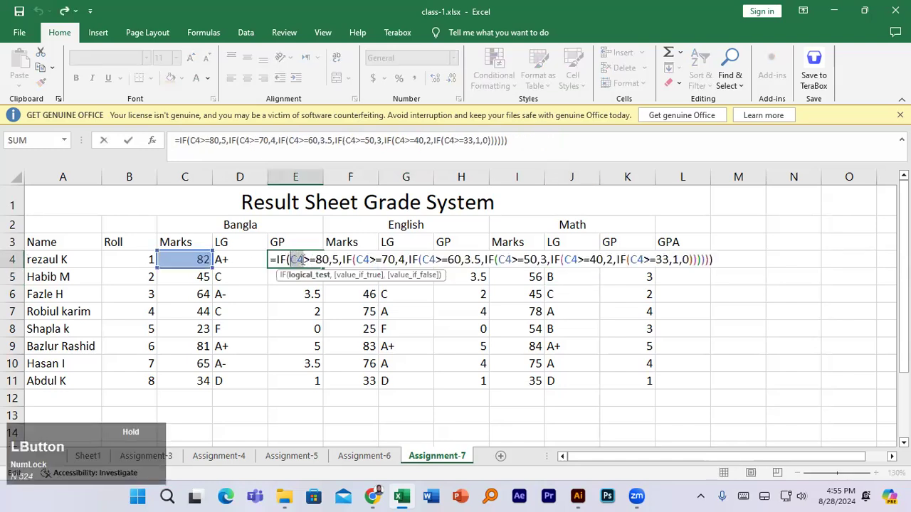
key("KP_Enter")
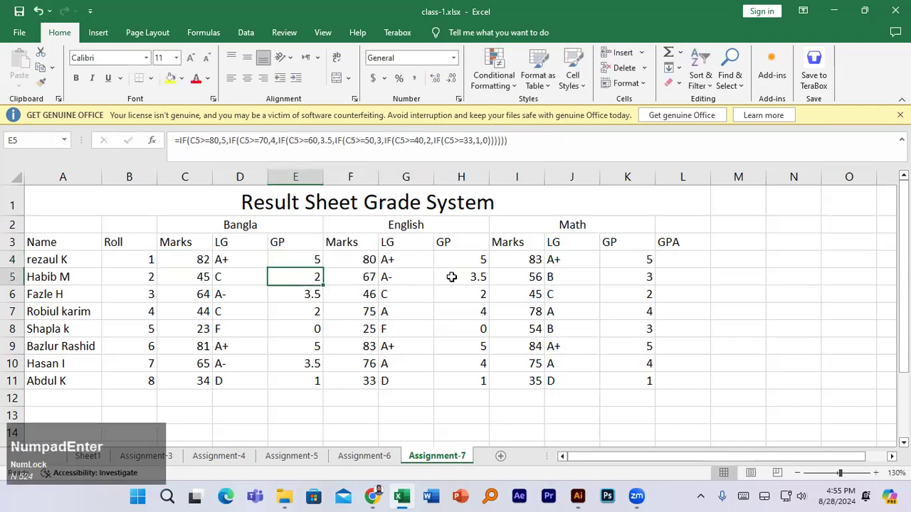
double_click(466, 261)
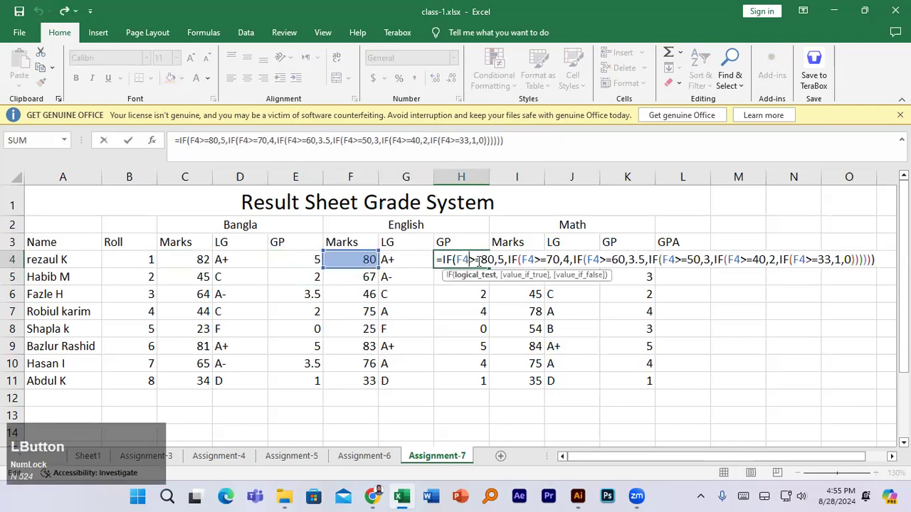
left_click_drag(471, 260, 456, 261)
key("Return")
double_click(640, 259)
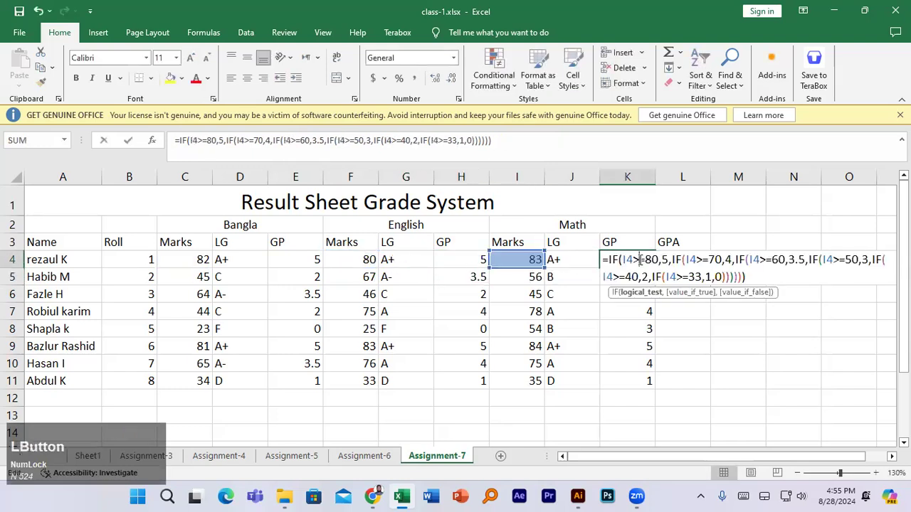
left_click_drag(633, 260, 623, 260)
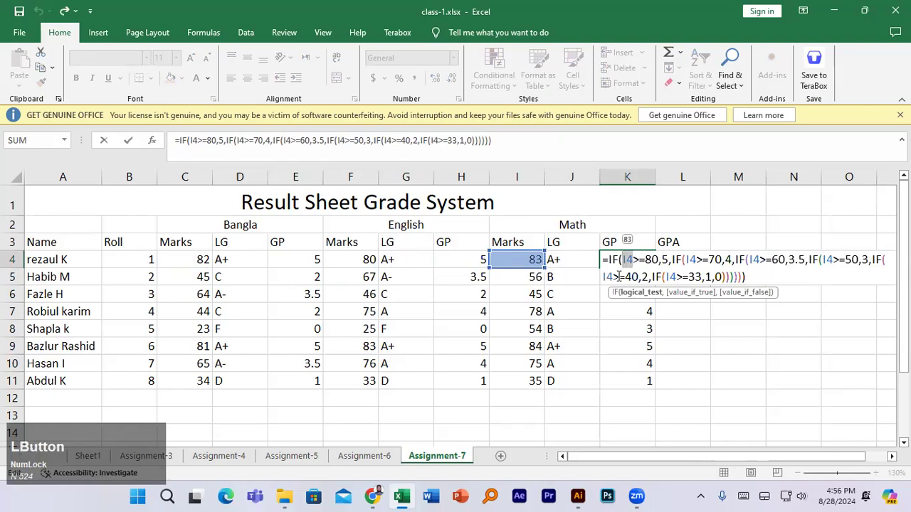
left_click(633, 260)
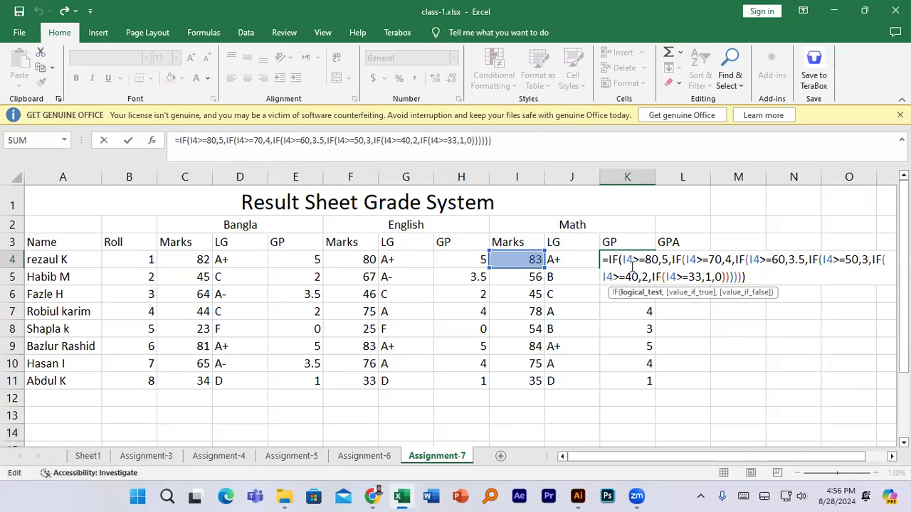
key("KP_Enter")
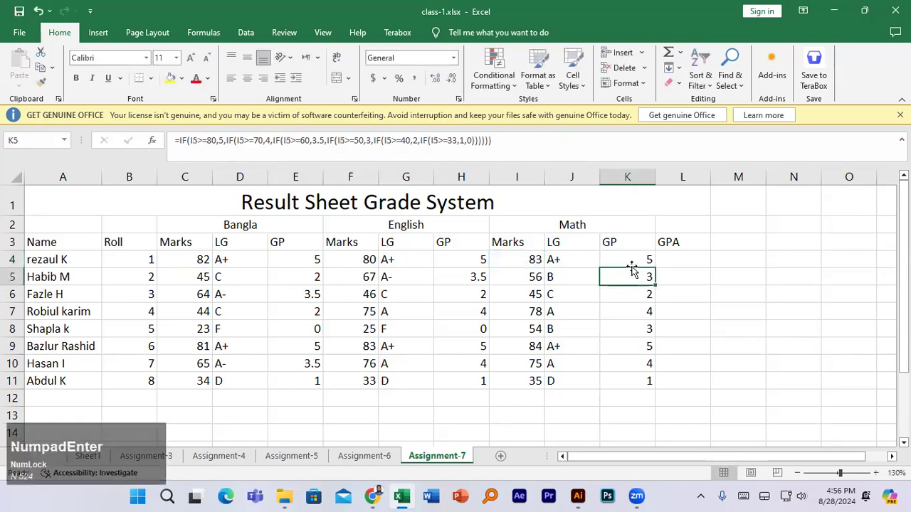
Review the row 4 letter grade and grade point cells for Bangla, English and Math, and the GPA cell L4.
left_click(631, 260)
left_click_drag(221, 257, 306, 260)
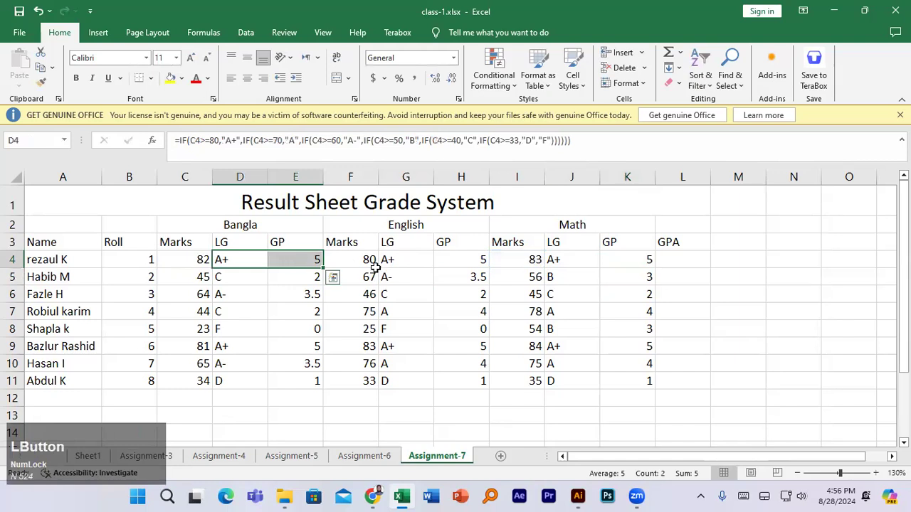
left_click(623, 259)
left_click(681, 261)
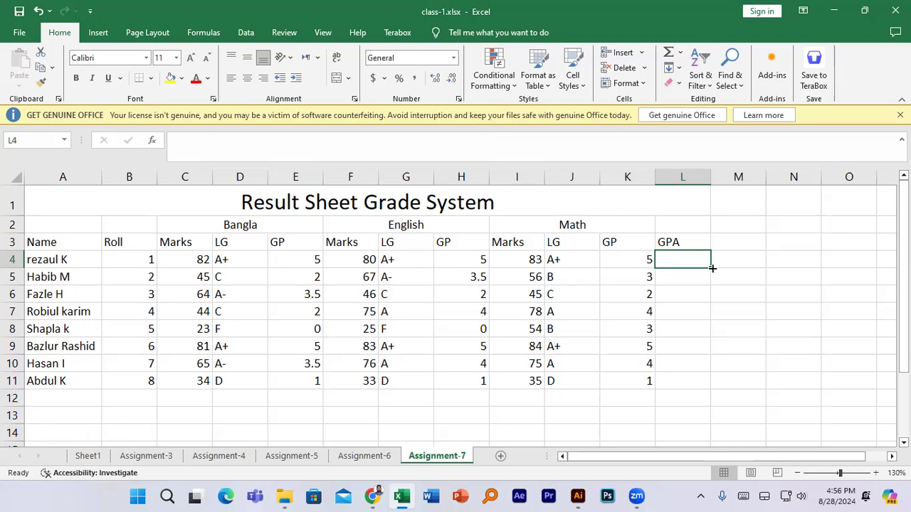
left_click(404, 260)
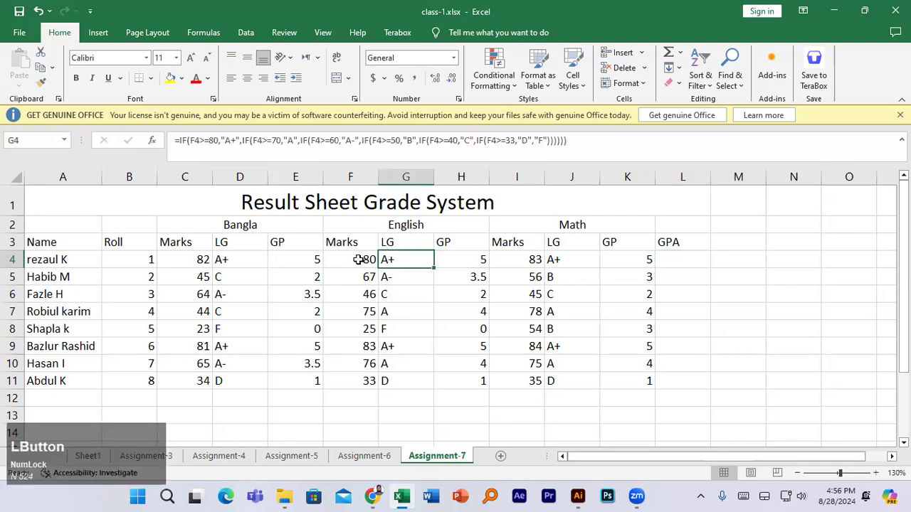
left_click(559, 259)
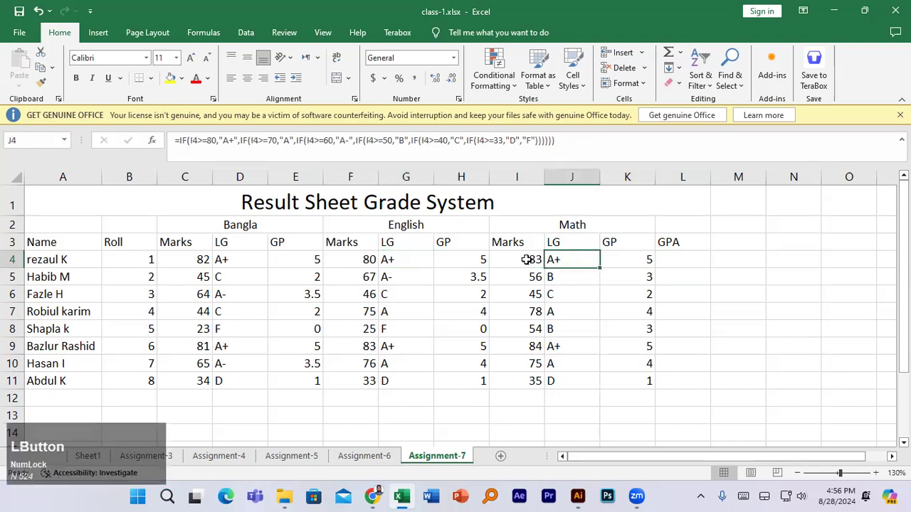
left_click(695, 262)
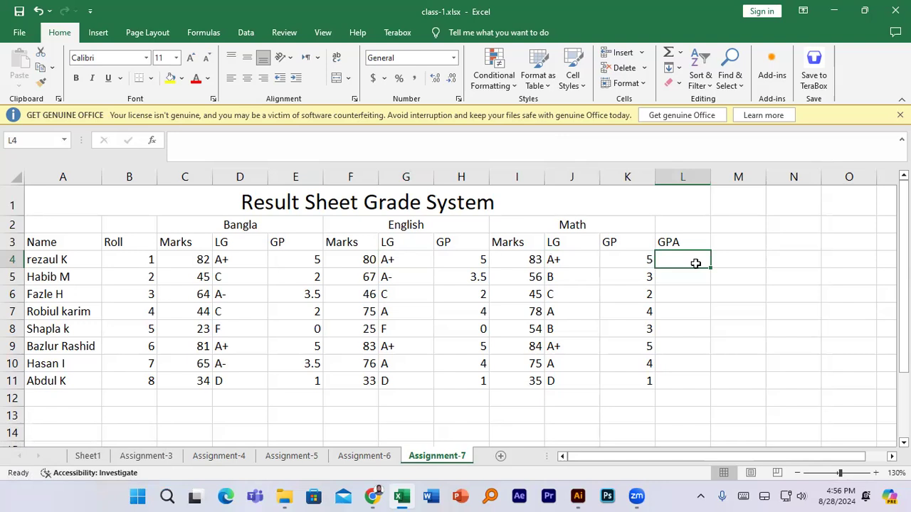
Set the row 4 Math marks in I4 to 33 and the English marks in F4 to 50.
left_click(523, 262)
type("33")
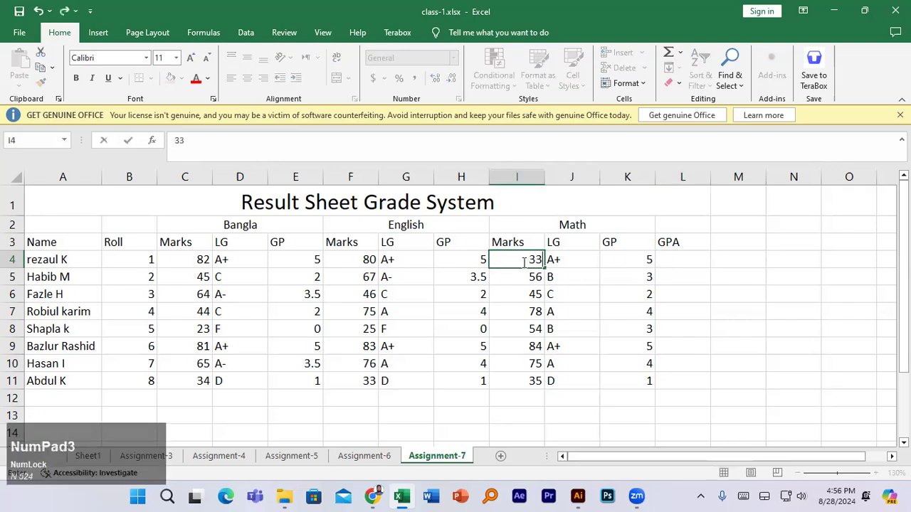
key("Return")
left_click(351, 257)
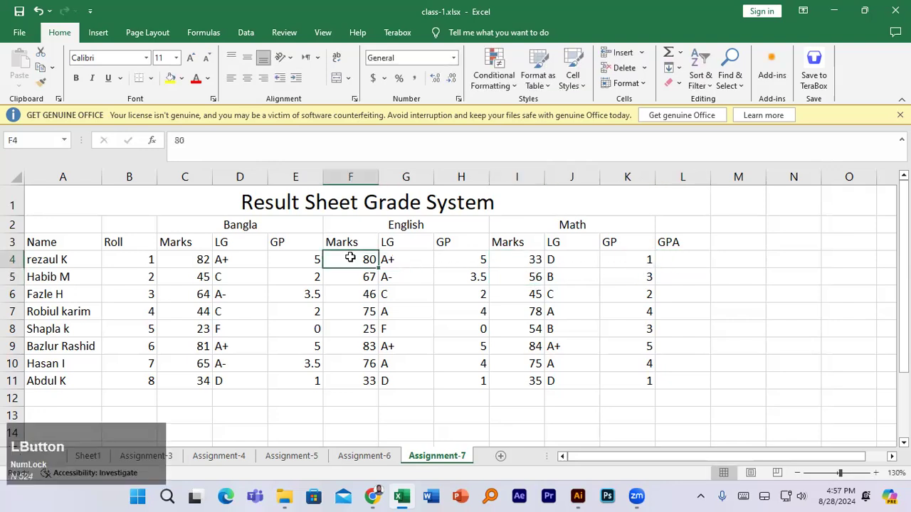
type("50")
key("Return")
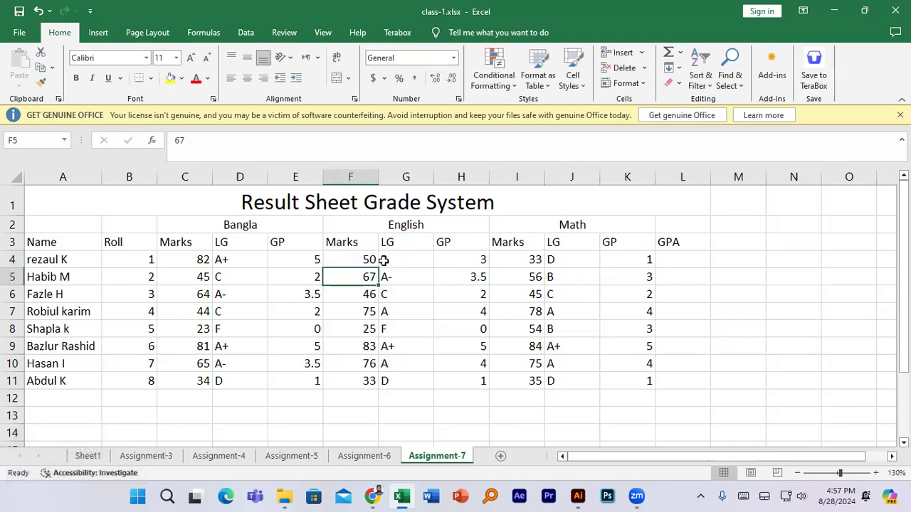
Compare the row 4 English and Math marks with the letter grades and grade points calculated from them.
left_click(370, 259)
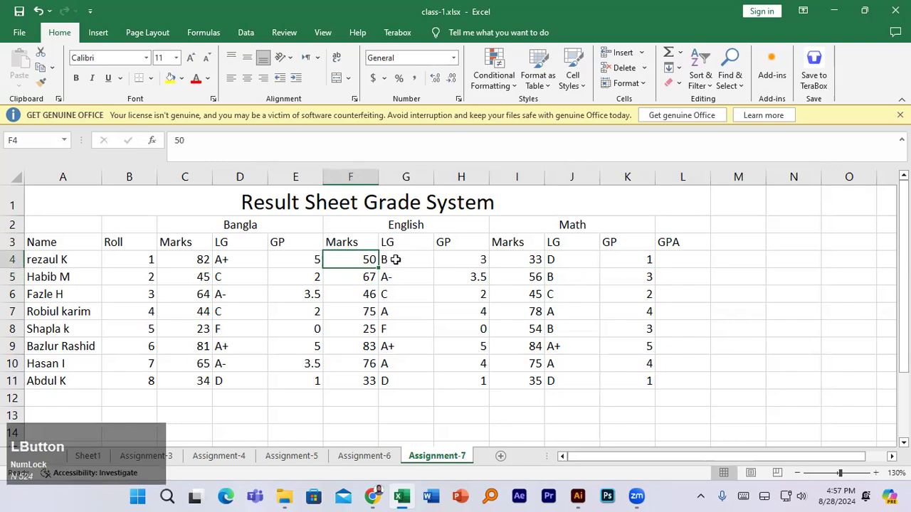
left_click(395, 260)
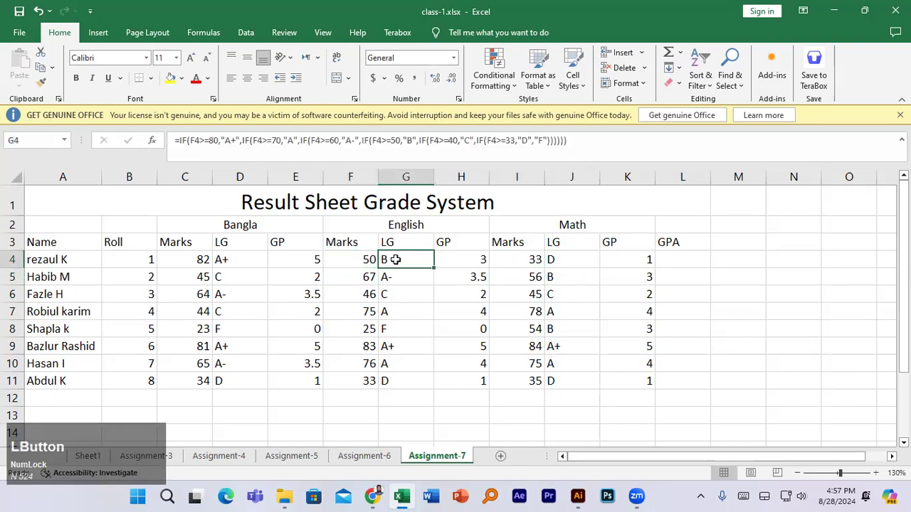
left_click(535, 260)
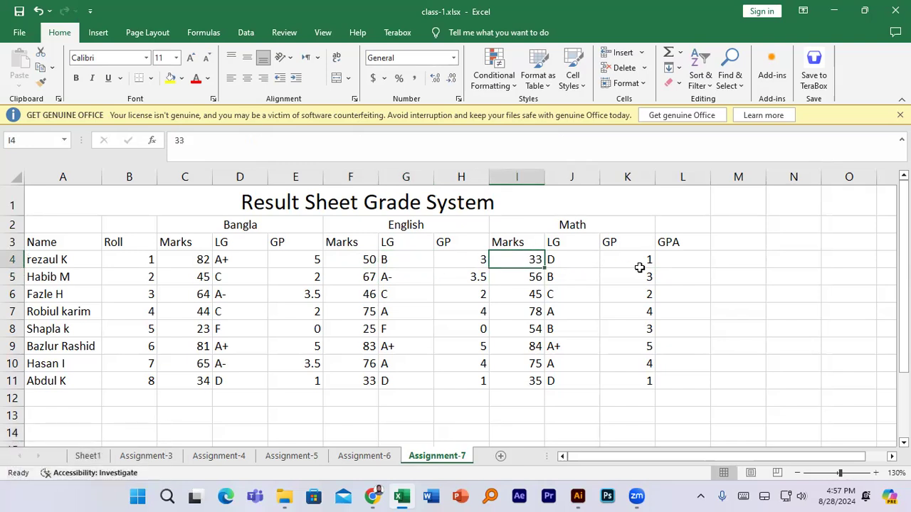
left_click(688, 260)
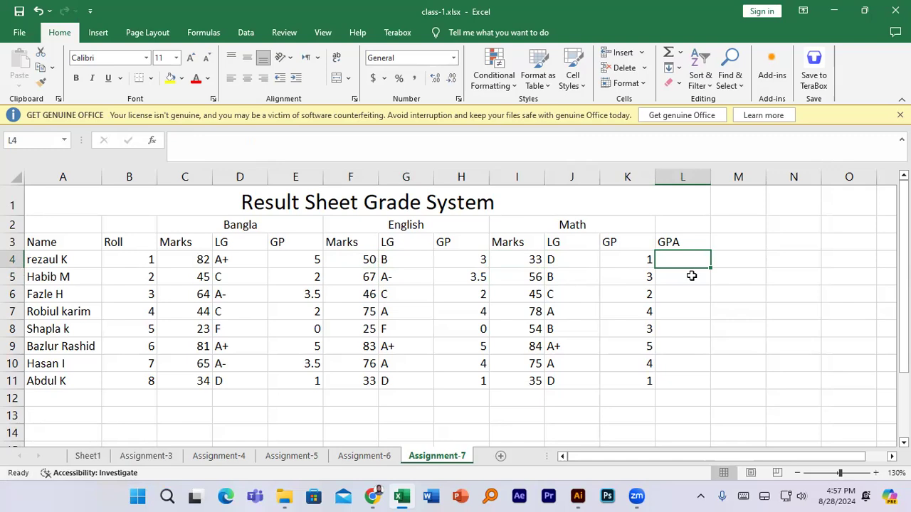
Open the Bangla letter grade formula in D4, examine its chain of nested IF tests, and close it unchanged.
double_click(224, 261)
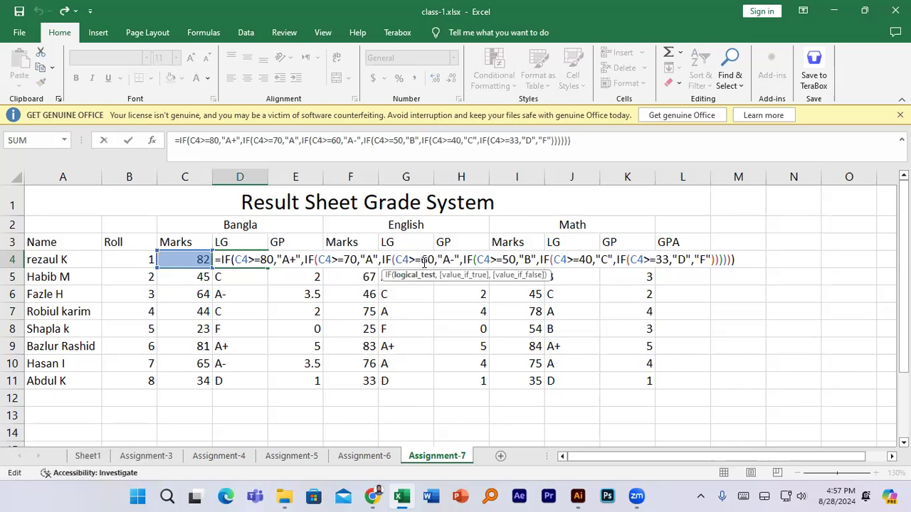
left_click(466, 259)
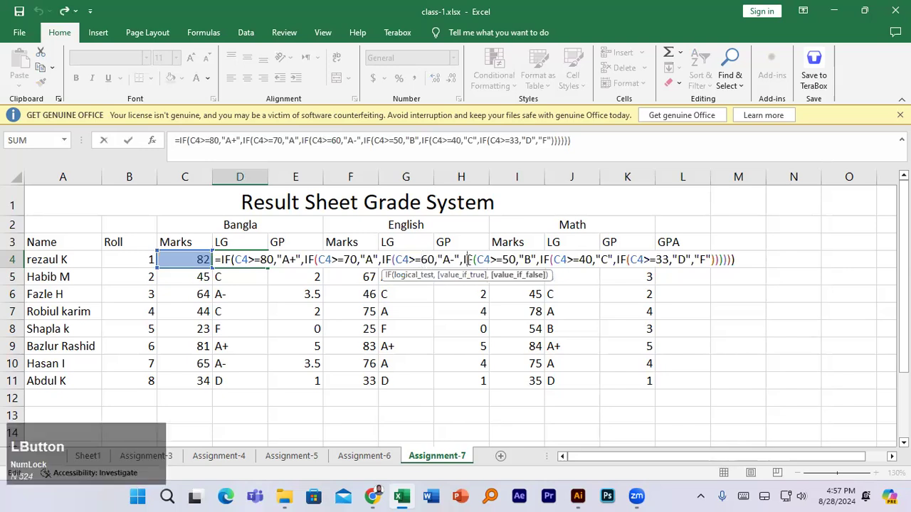
key("Return")
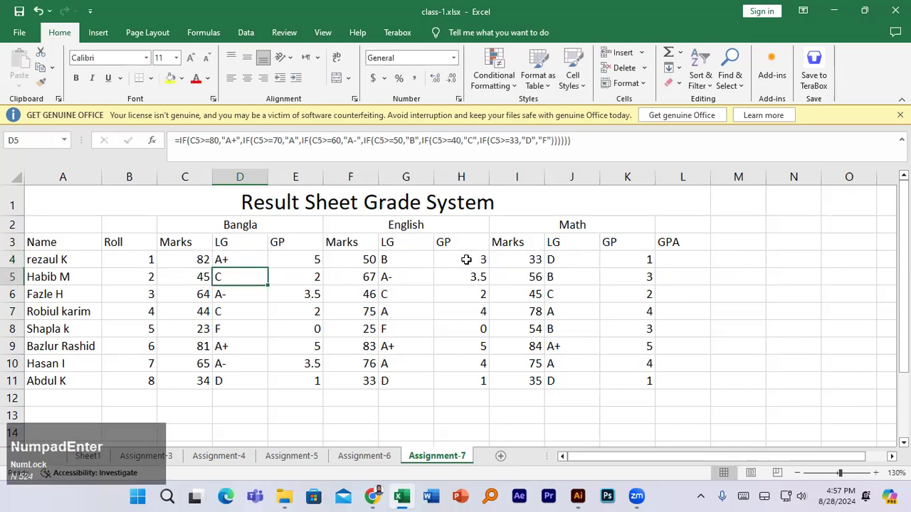
Start an IF formula with a nested OR test in the GPA cell L4 of the first student.
left_click(682, 260)
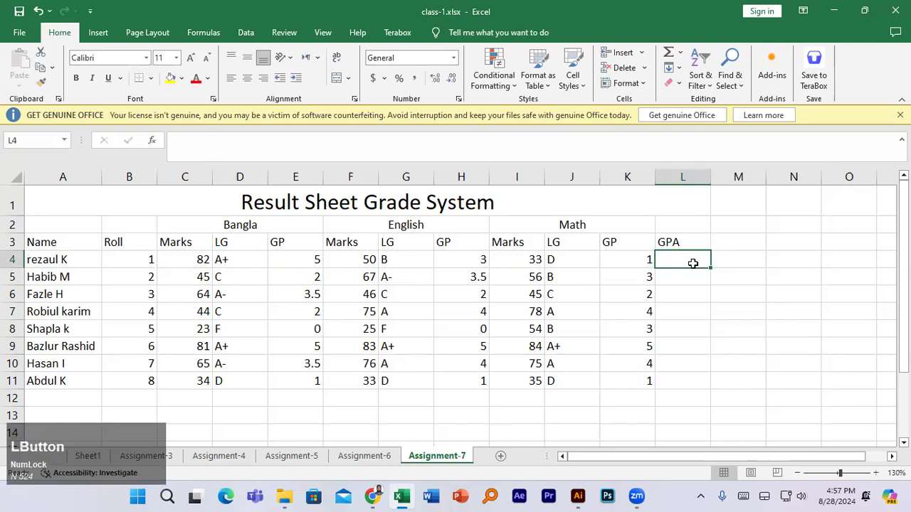
type("=if")
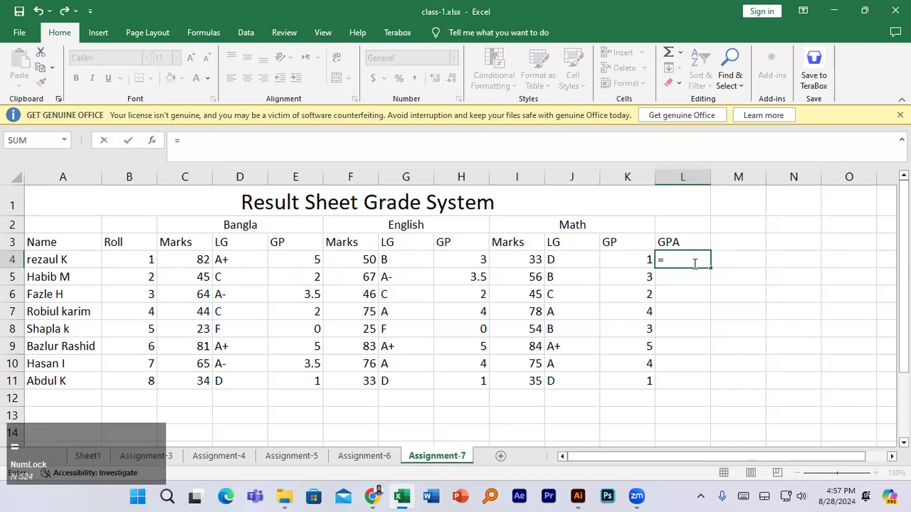
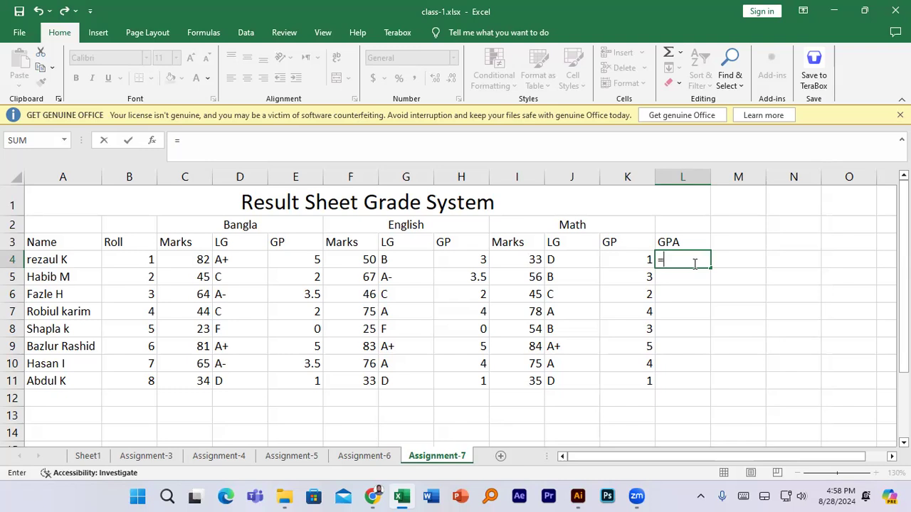
type("if")
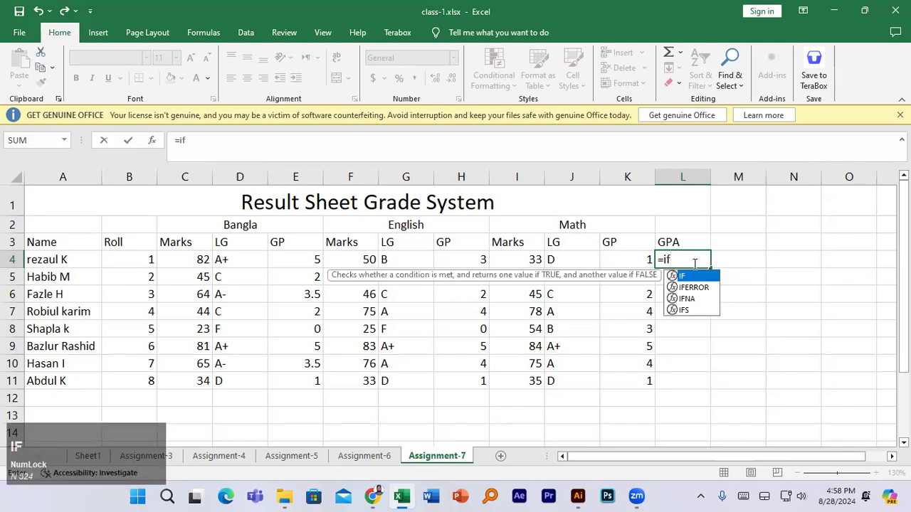
key("Tab")
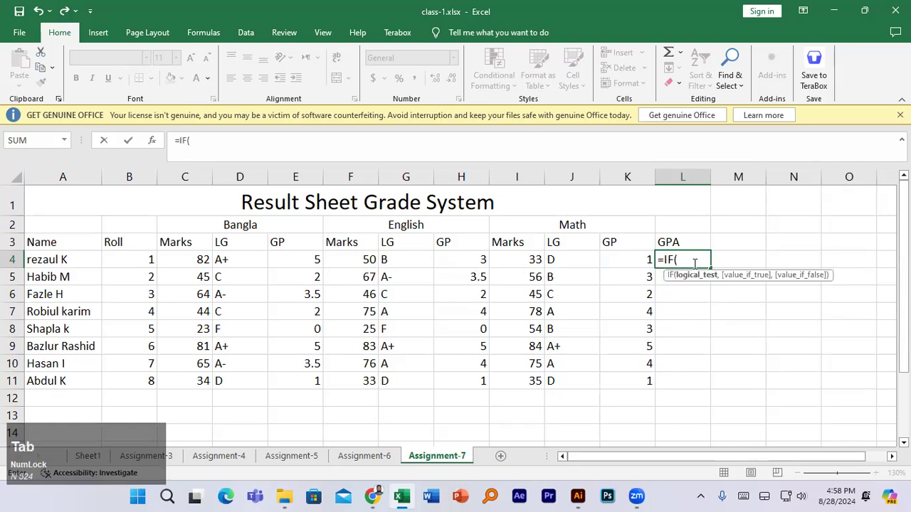
type("or")
key("Tab")
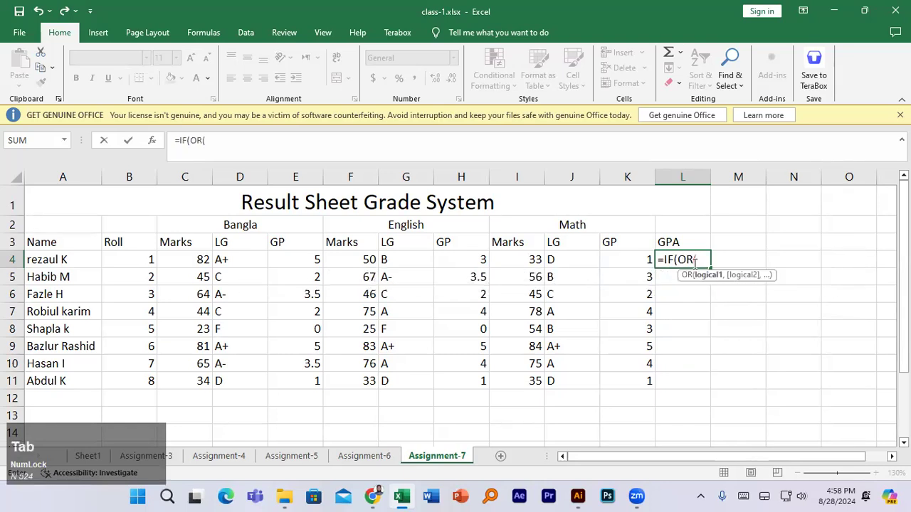
left_click(196, 261)
type("<")
key("BackSpace")
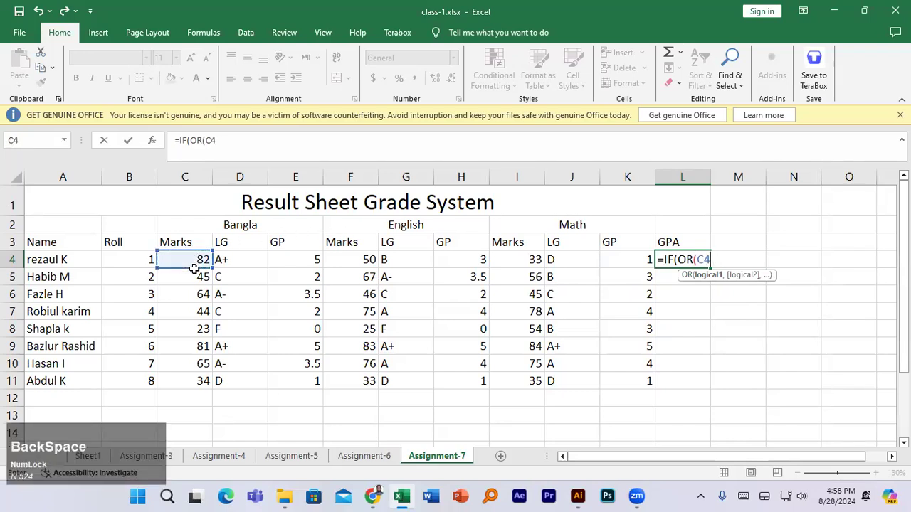
key("BackSpace")
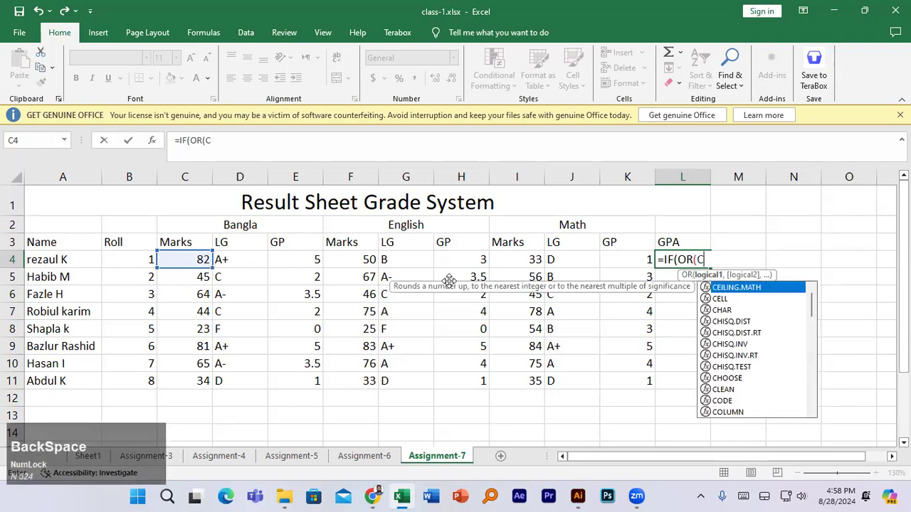
key("BackSpace")
Add the conditions E4=0, H4=0 and K4=0 to the OR test, covering the Bangla, English and Math grade points.
left_click(303, 261)
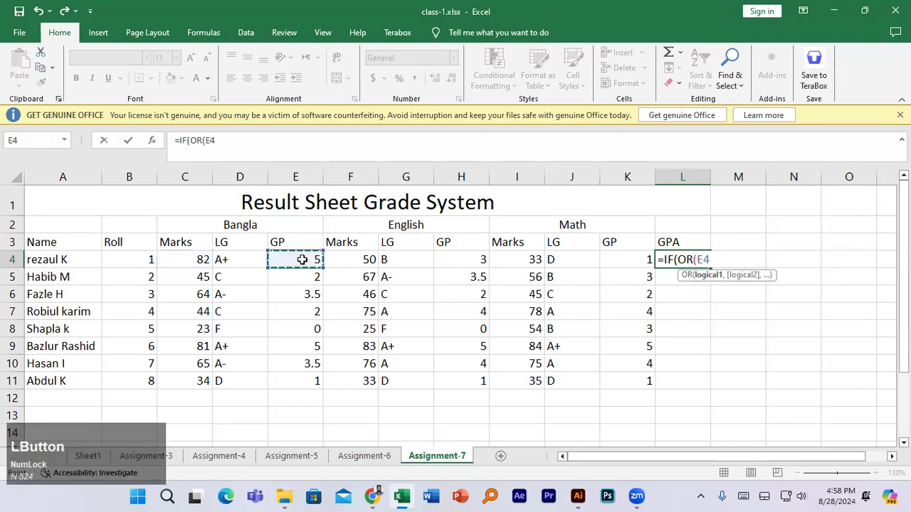
type("=0,")
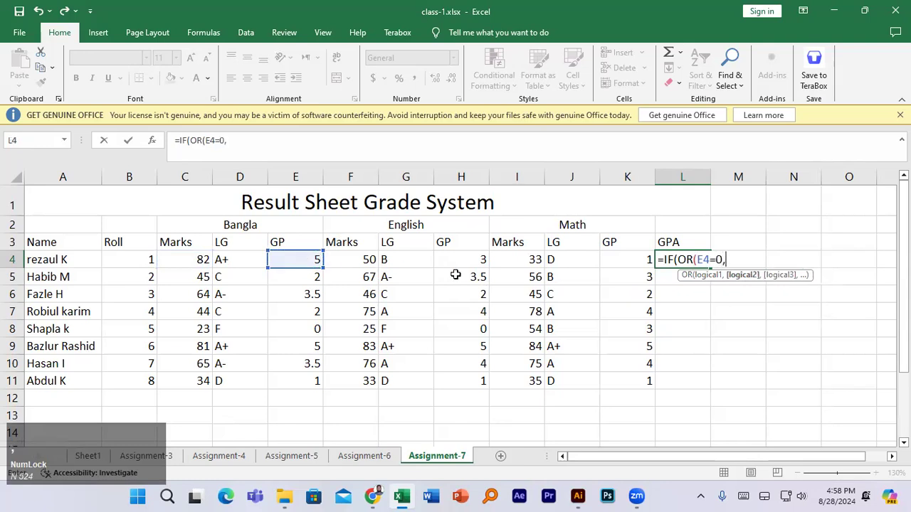
left_click(472, 259)
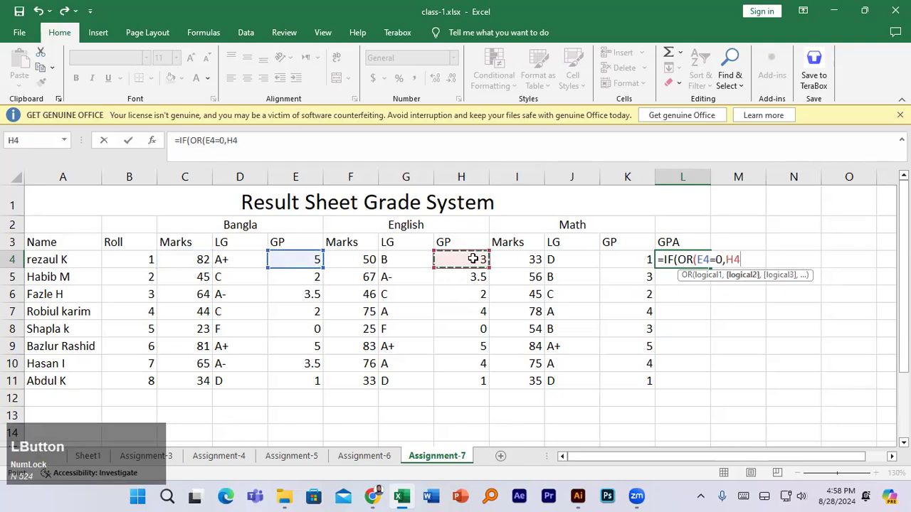
type("=0,")
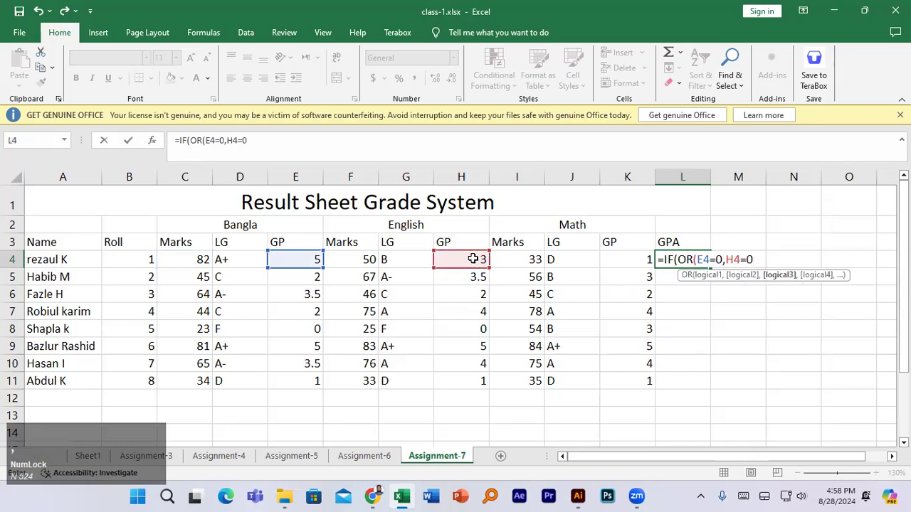
left_click(634, 256)
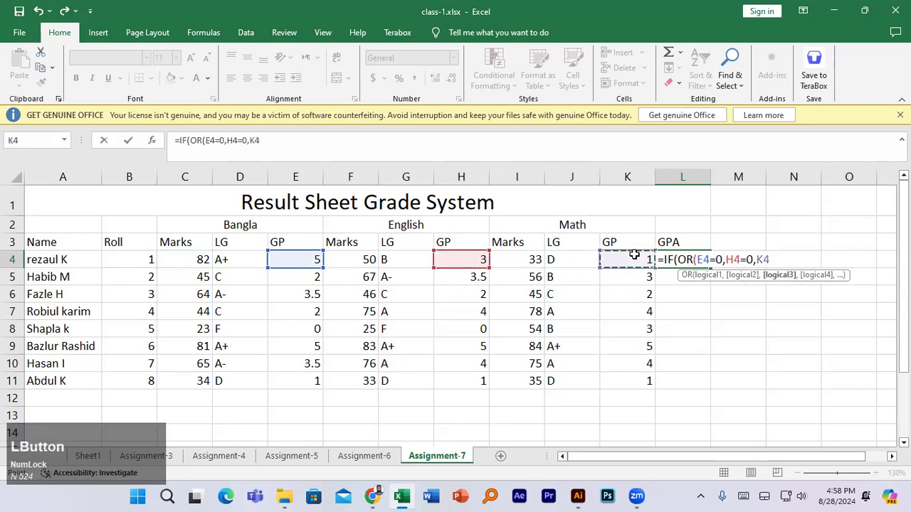
type("=0")
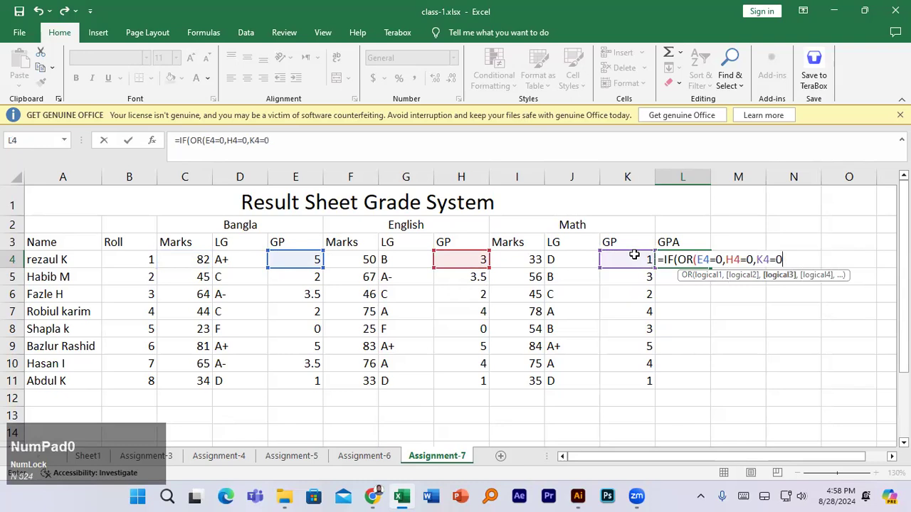
Close the OR test and make the L4 IF formula return 0 when it is true.
type("),\"F")
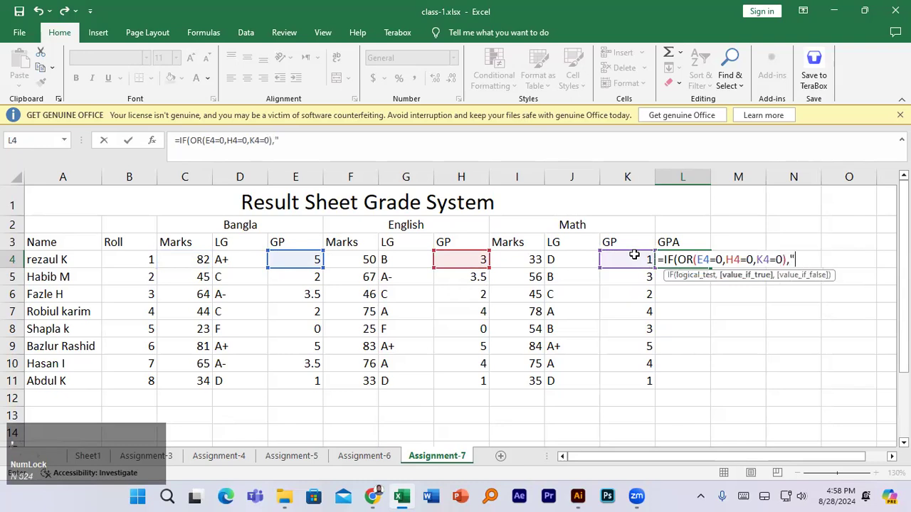
key("BackSpace")
key("BackSpace")
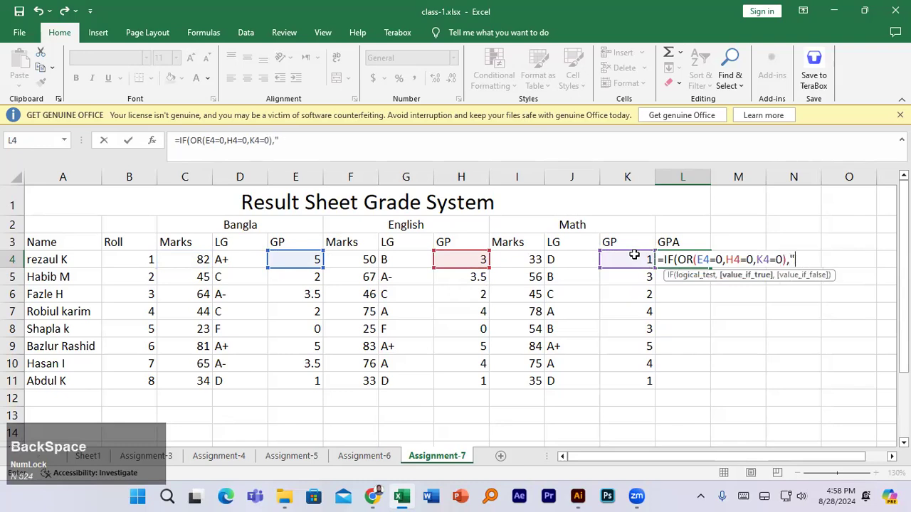
type("0")
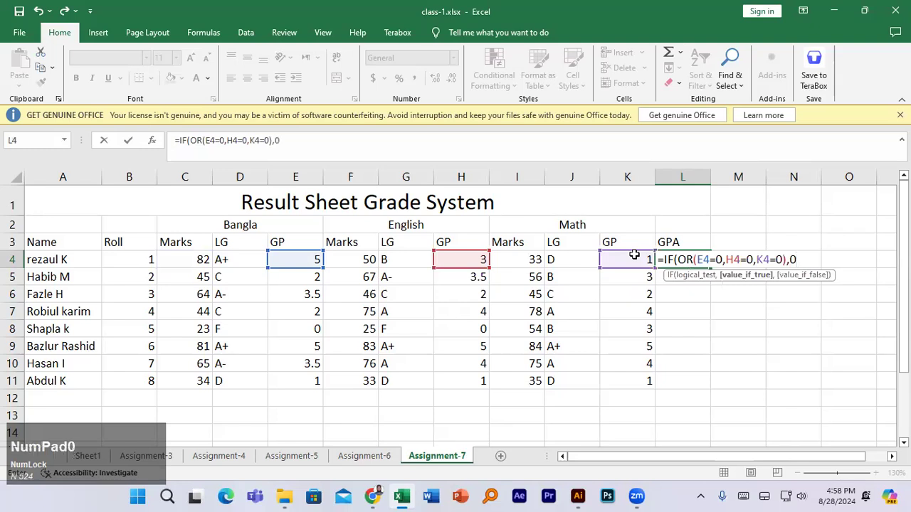
type(",")
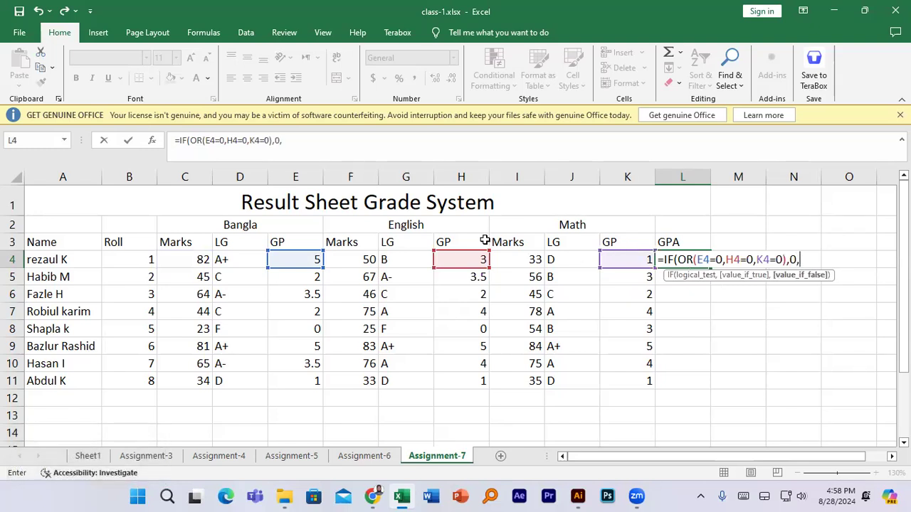
left_click(317, 263)
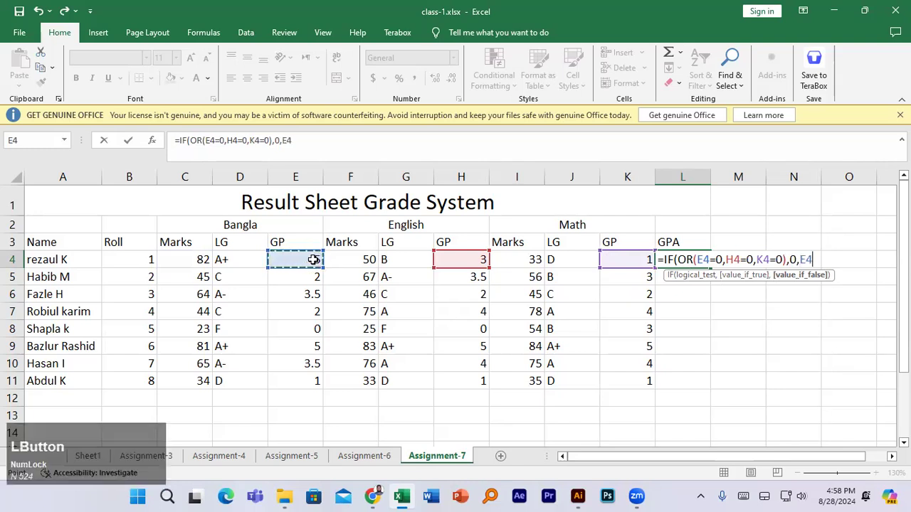
type("9")
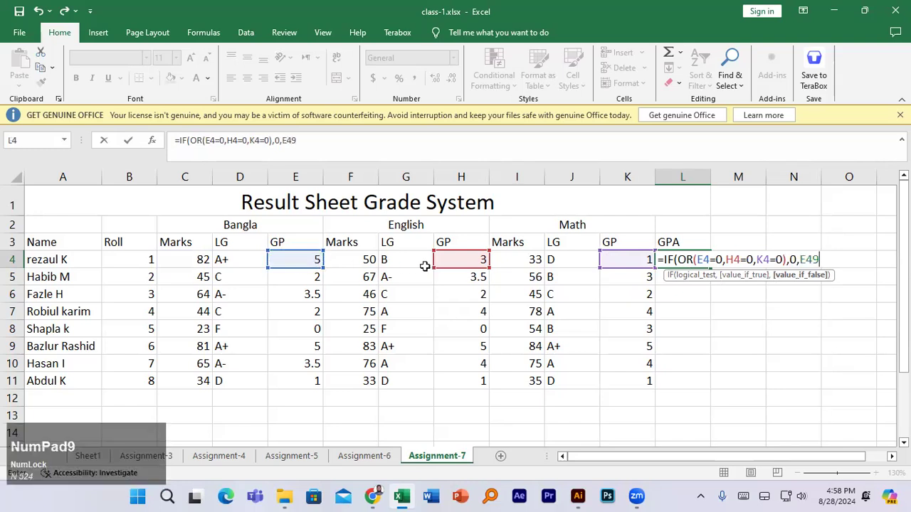
left_click(454, 262)
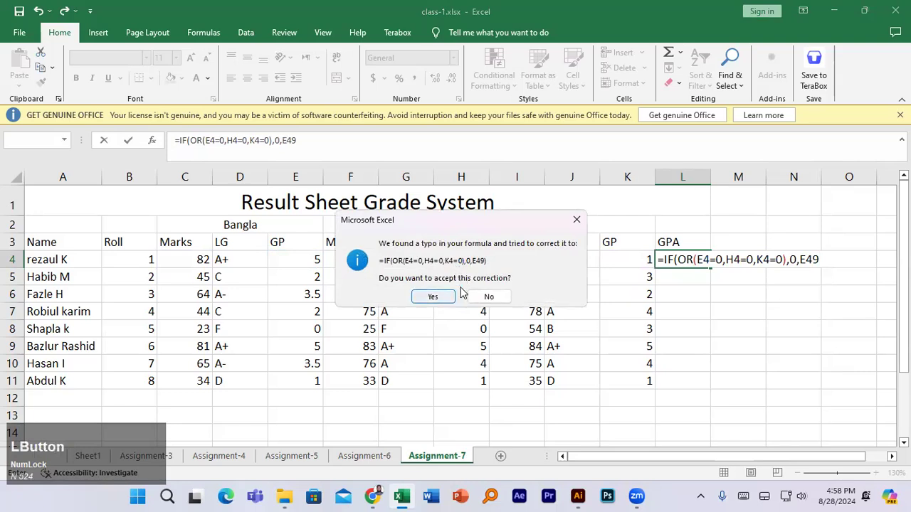
left_click(576, 223)
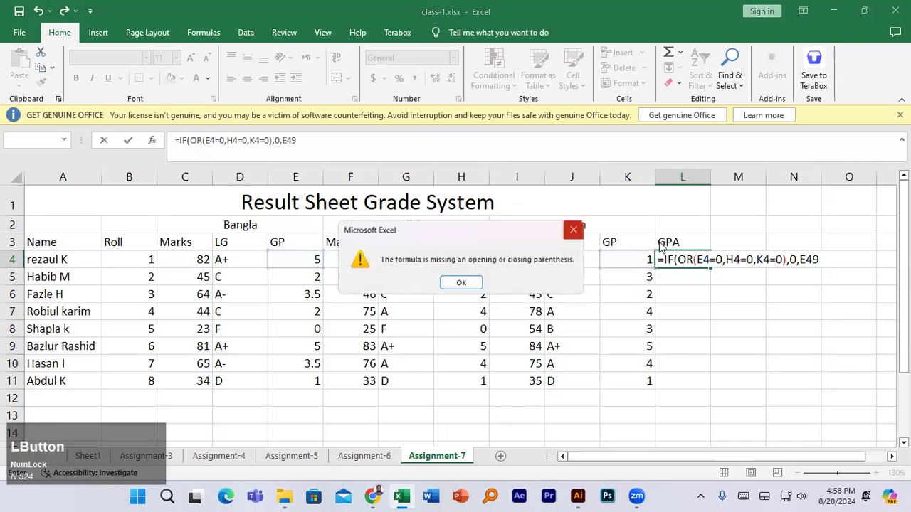
left_click(577, 227)
left_click(821, 260)
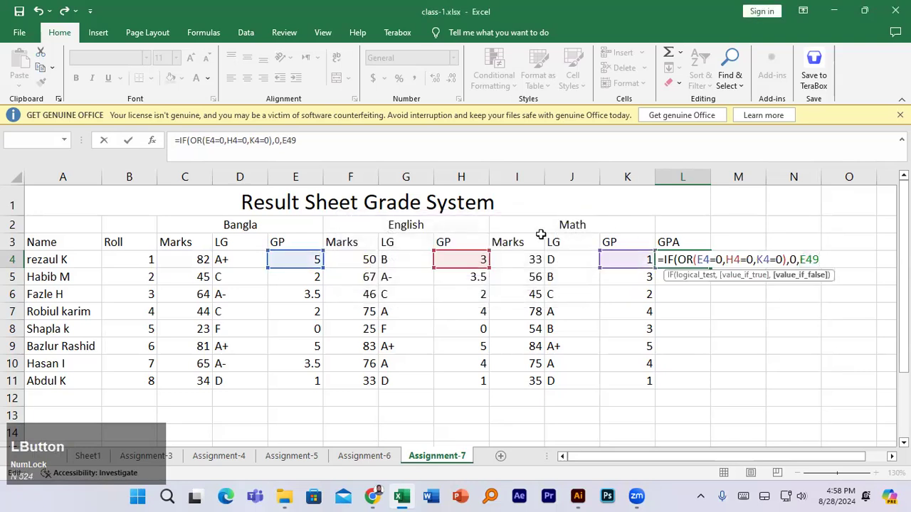
key("BackSpace")
type("+")
key("BackSpace")
key("BackSpace")
key("BackSpace")
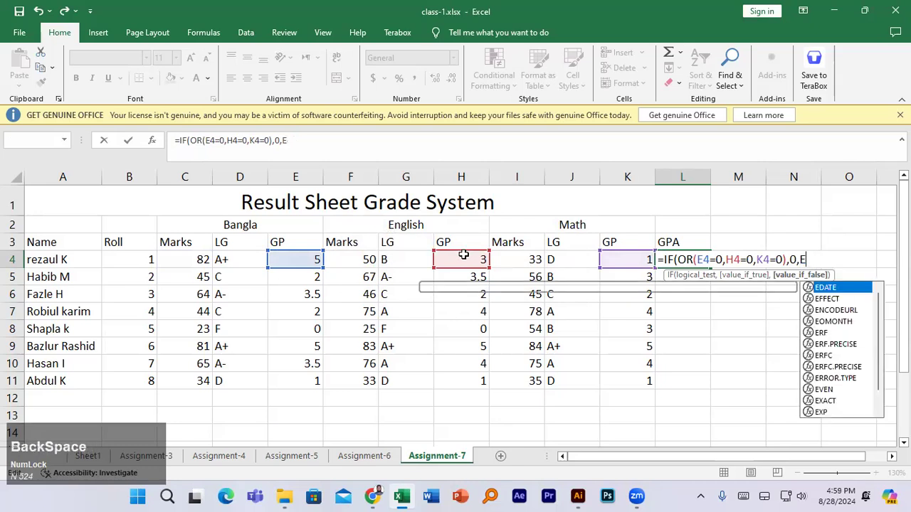
Complete the L4 formula with the grade point sum E4+H4+K4 as its value if false, and enter it.
left_click(299, 260)
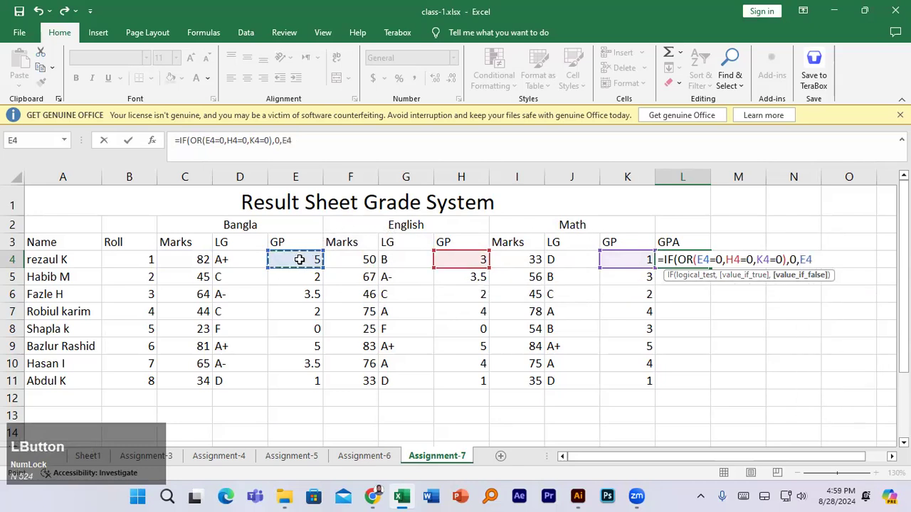
type("+")
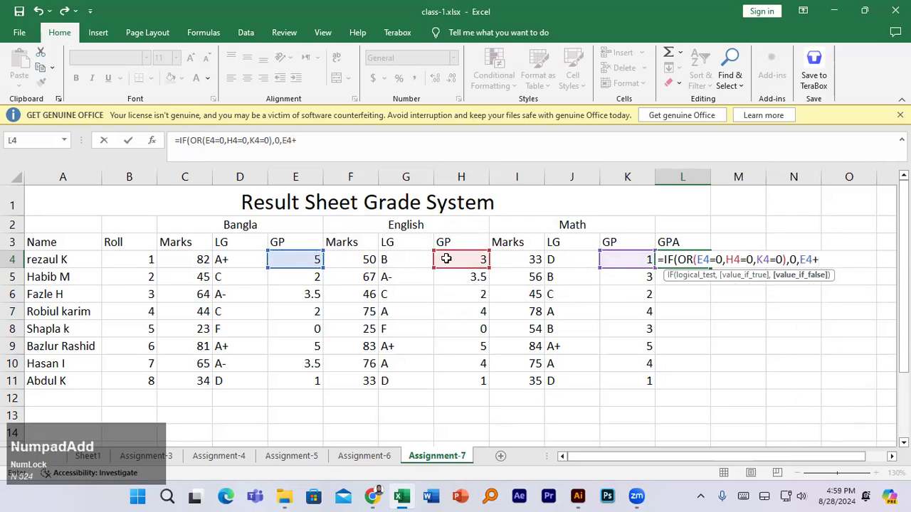
left_click(449, 259)
type("+")
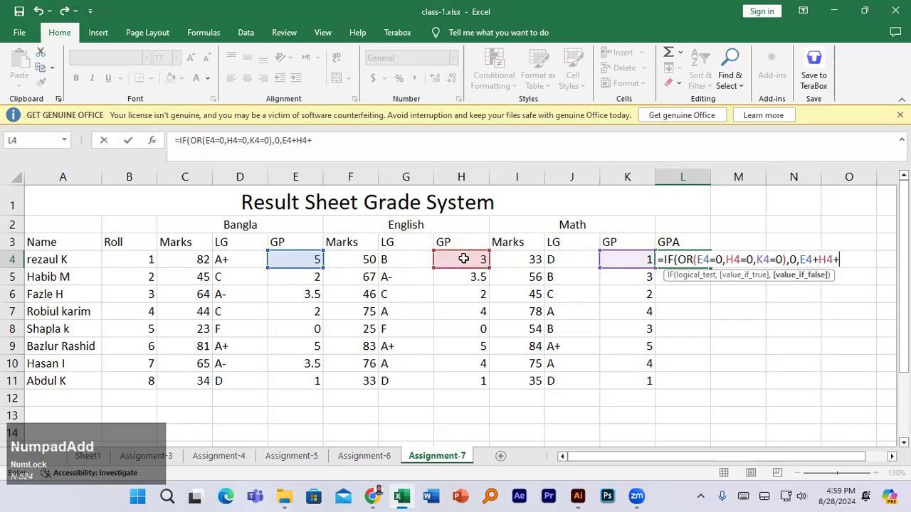
left_click(623, 261)
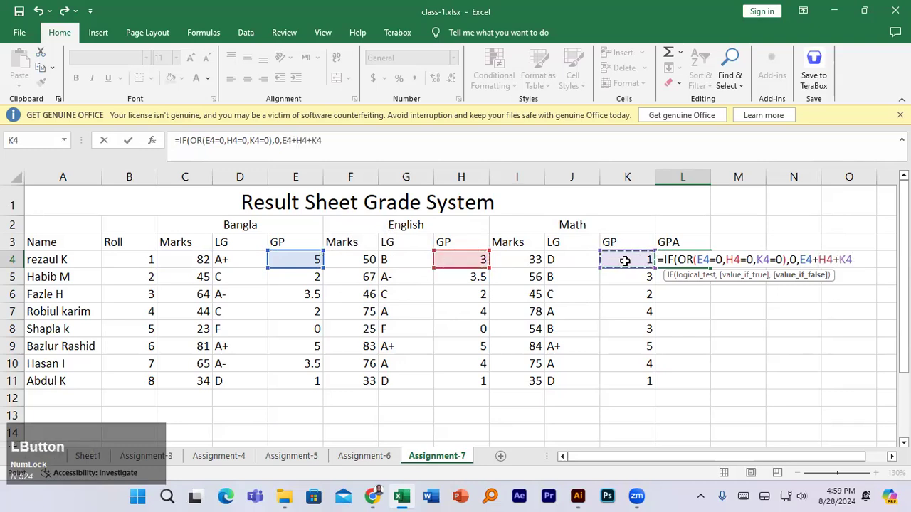
type(")")
key("Left")
key("Left")
key("Right")
key("Right")
key("Right")
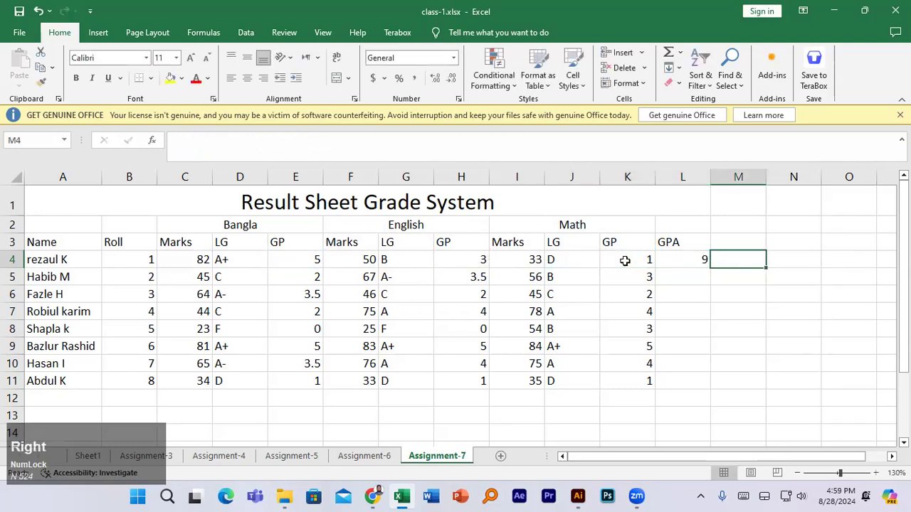
Edit the GPA formula in L4 to average the grade points, making it =IF(OR(E4=0,H4=0,K4=0),0,(E4+H4+K4)/3), and reselect the cell.
double_click(685, 259)
left_click(799, 260)
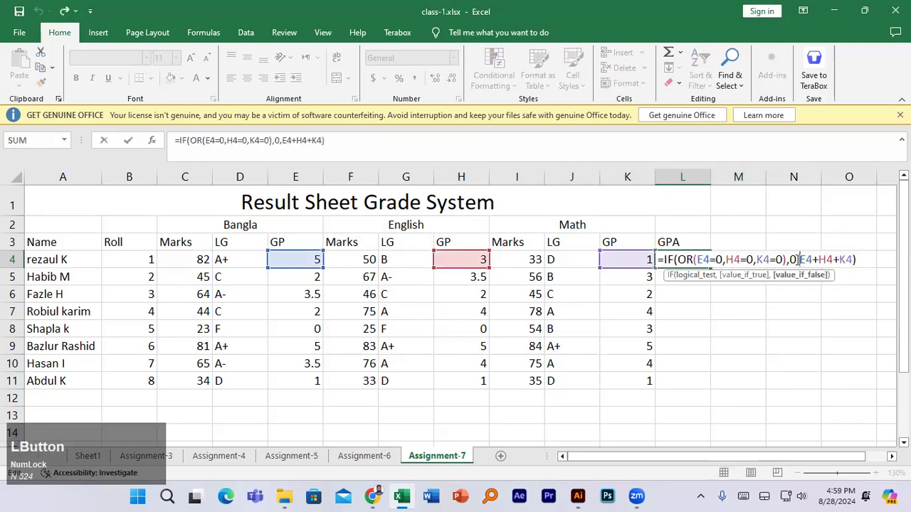
type("(")
key("Right")
key("Right")
key("Right")
key("Right")
key("Right")
key("Right")
key("Right")
key("Right")
key("Right")
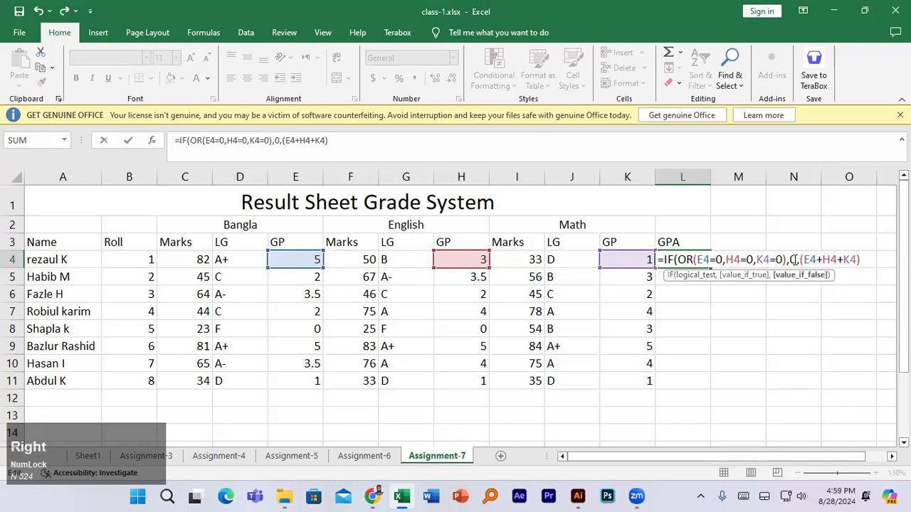
type("/3")
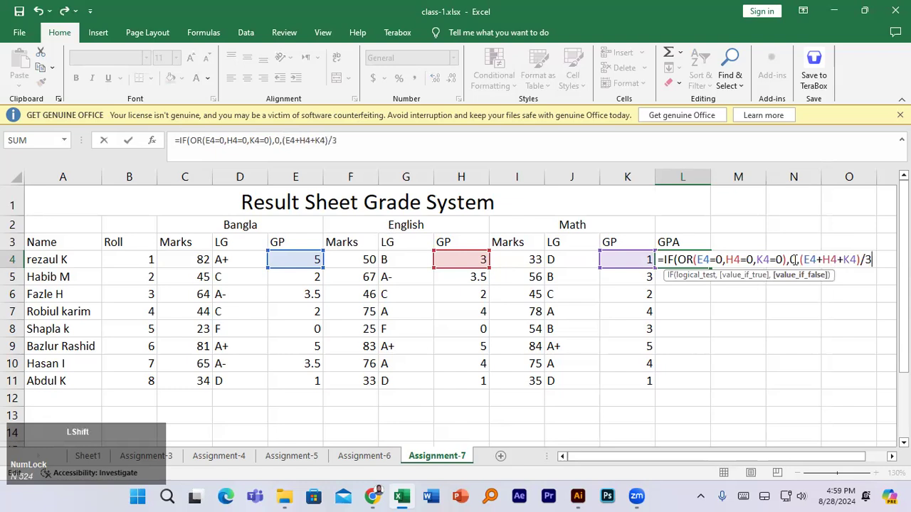
type(")")
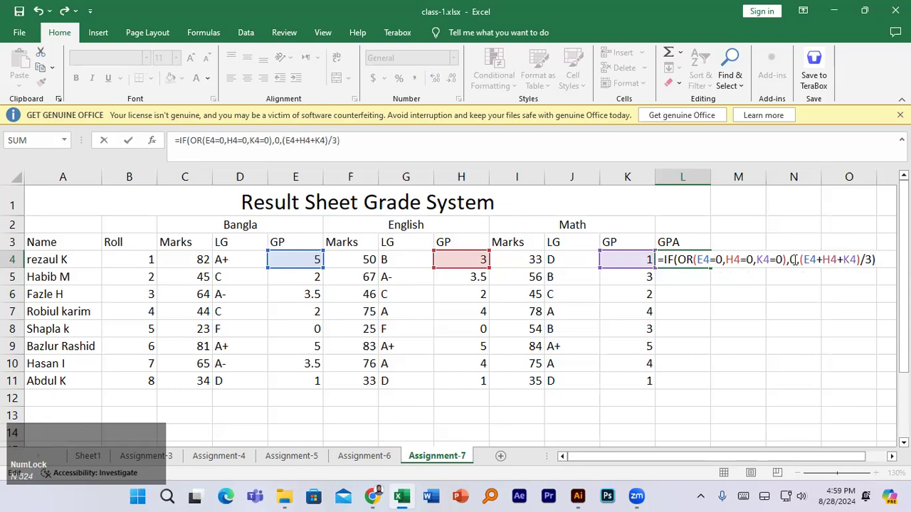
key("Return")
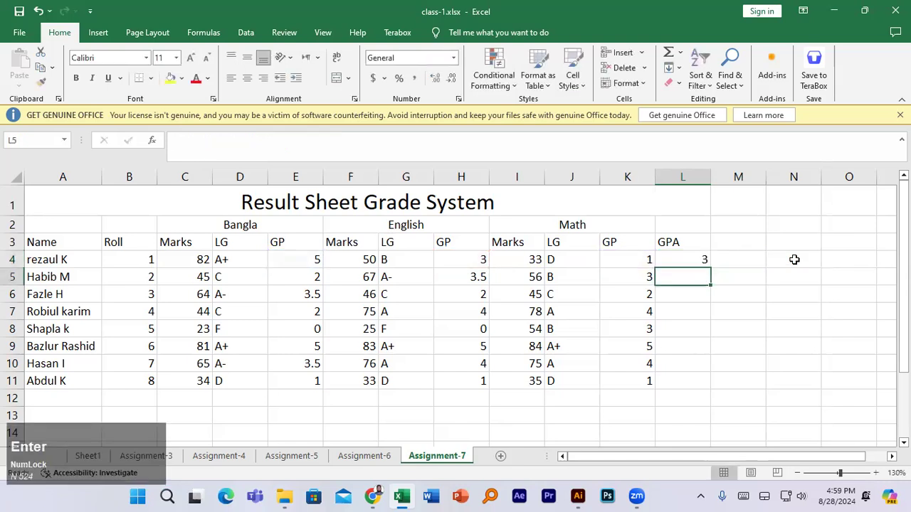
left_click(702, 257)
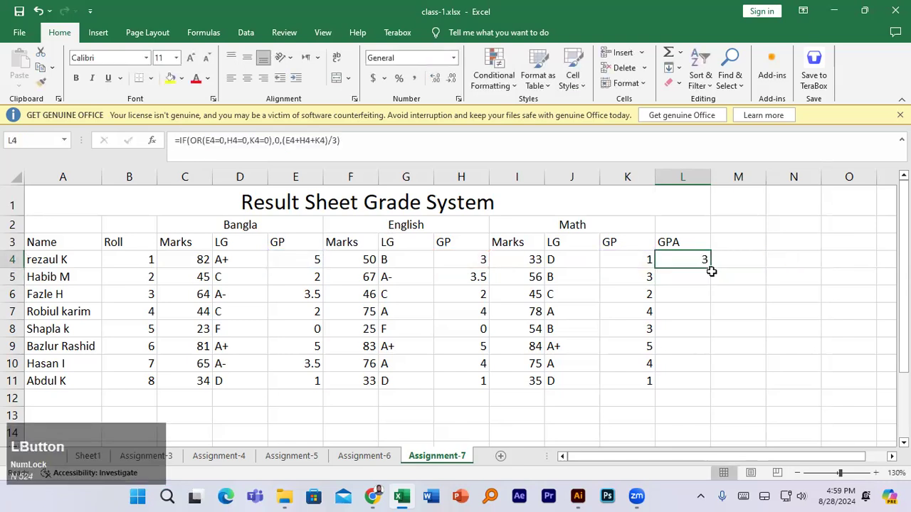
Fill the GPA formula from L4 down to L11 and show the GPA values with two decimal places.
double_click(711, 268)
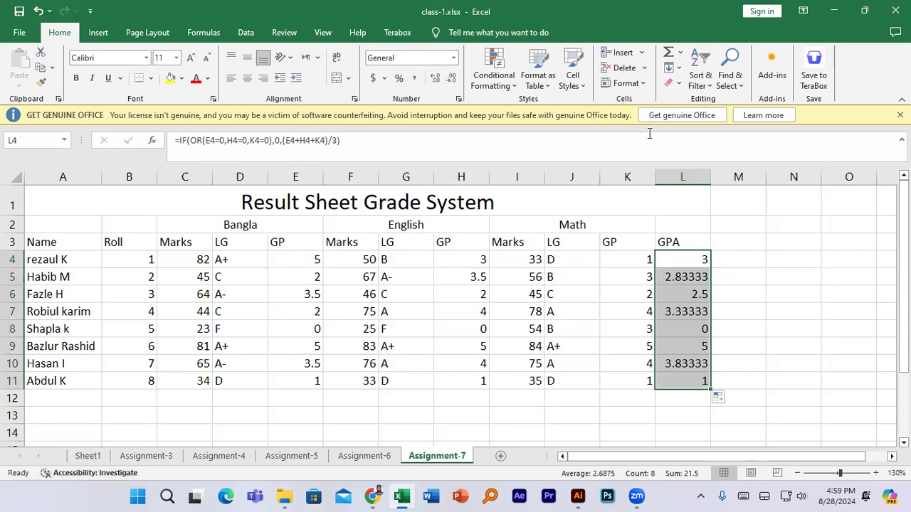
left_click(452, 81)
left_click(453, 81)
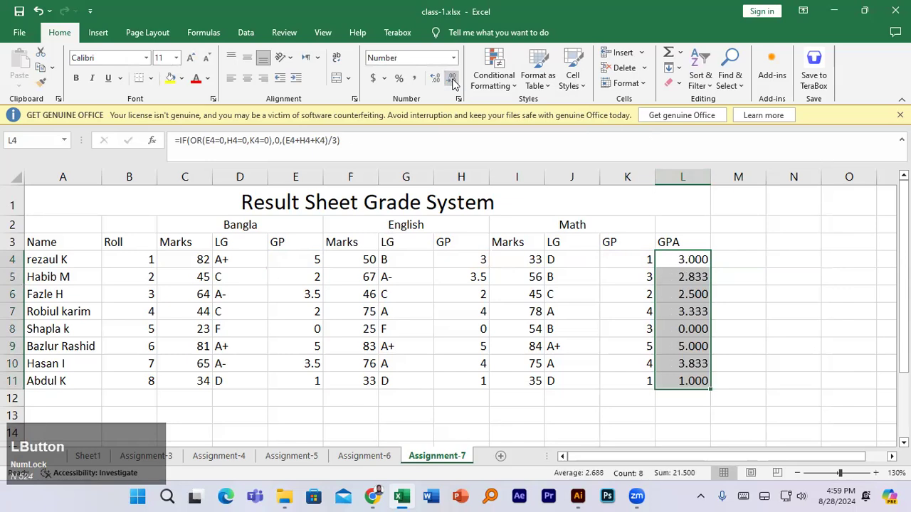
left_click(452, 81)
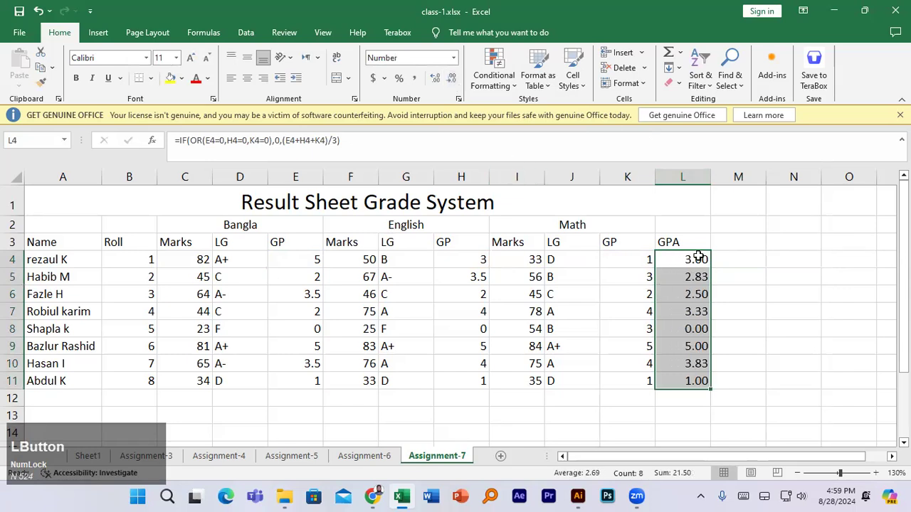
Open the GPA formula in L4 and examine its logical test, value-if-true and value-if-false arguments.
left_click(691, 328)
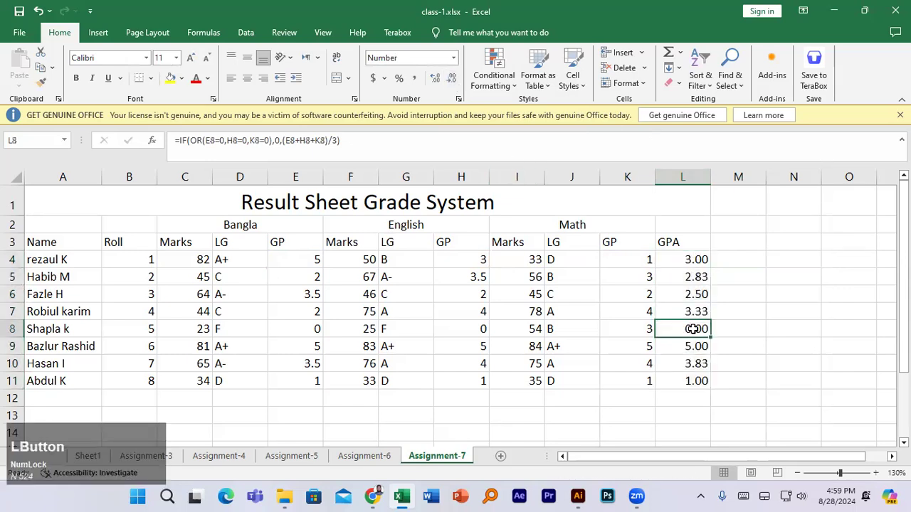
left_click(691, 260)
double_click(691, 260)
key("Right")
key("Right")
key("Right")
key("Right")
key("Right")
key("Right")
key("Right")
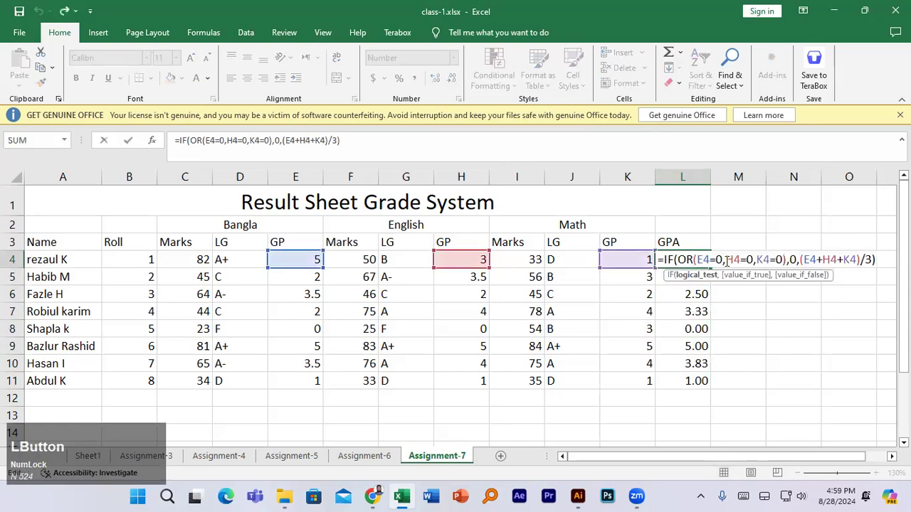
left_click(790, 260)
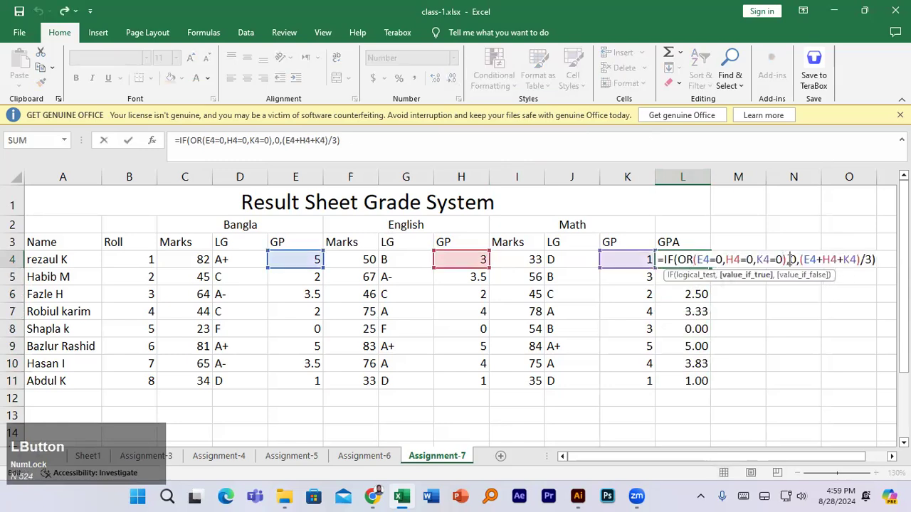
left_click(822, 259)
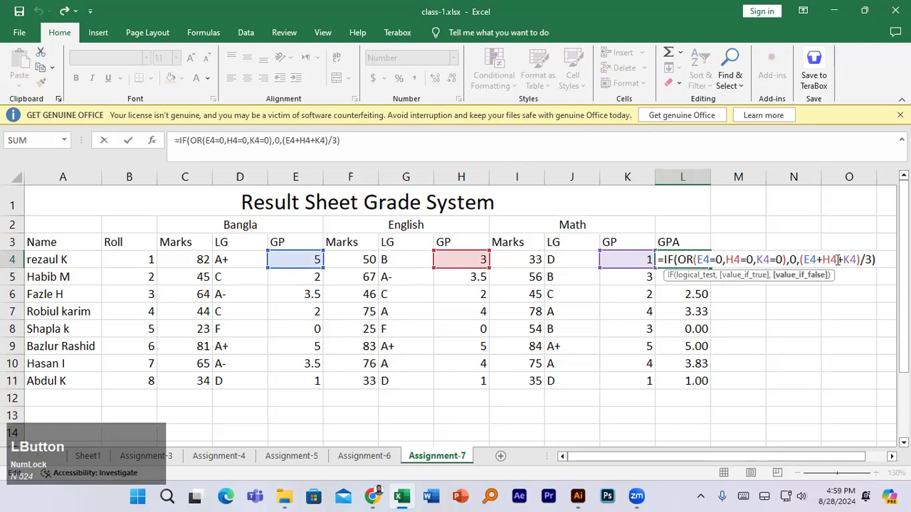
left_click(837, 259)
Examine the OR conditions E4=0, H4=0 and K4=0 in the L4 formula against the three subjects' grade point cells.
left_click(722, 260)
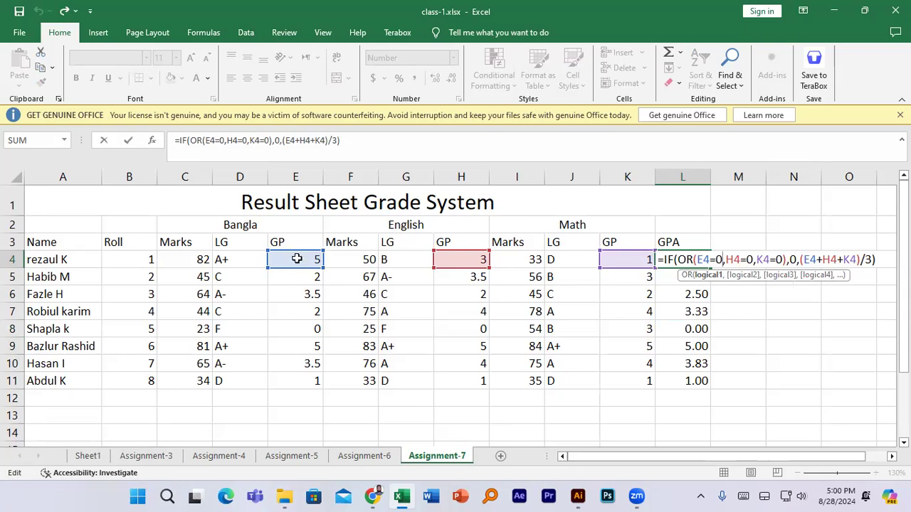
left_click(722, 259)
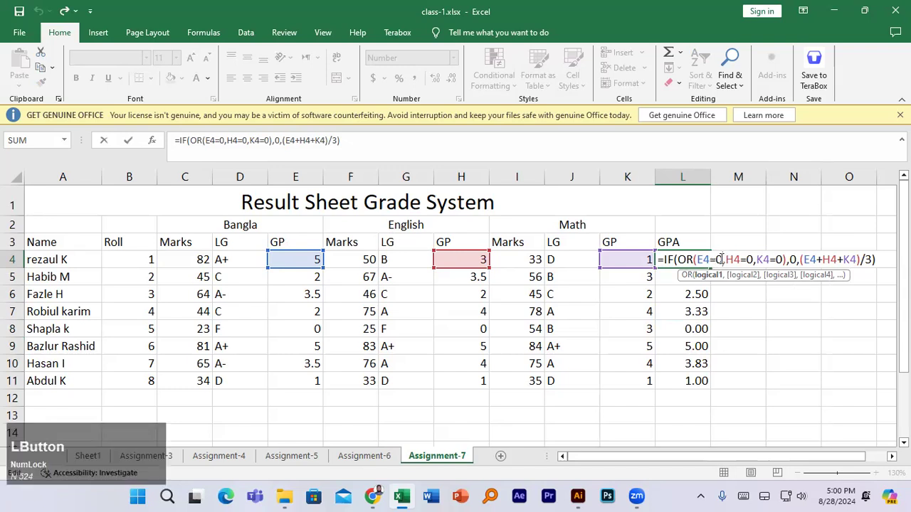
left_click(722, 259)
left_click_drag(696, 259, 726, 260)
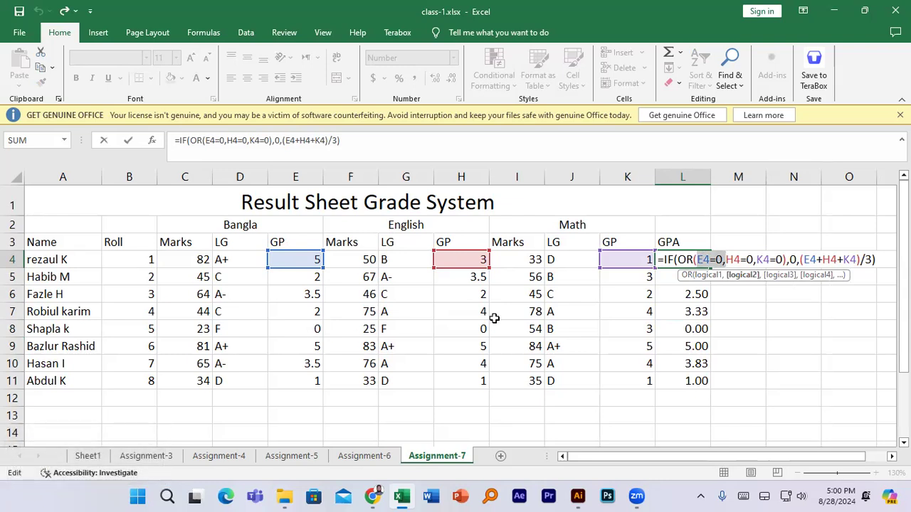
left_click(718, 259)
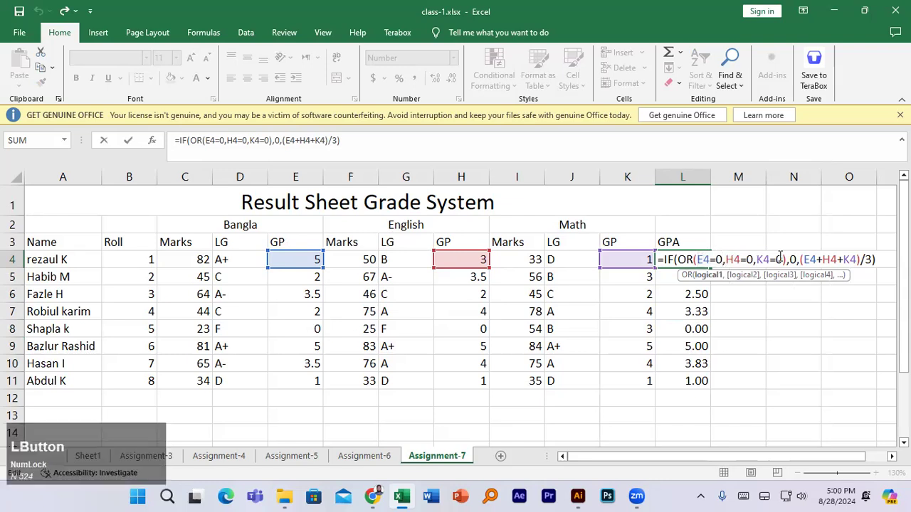
left_click_drag(787, 260, 680, 260)
left_click(754, 259)
left_click_drag(695, 259, 723, 260)
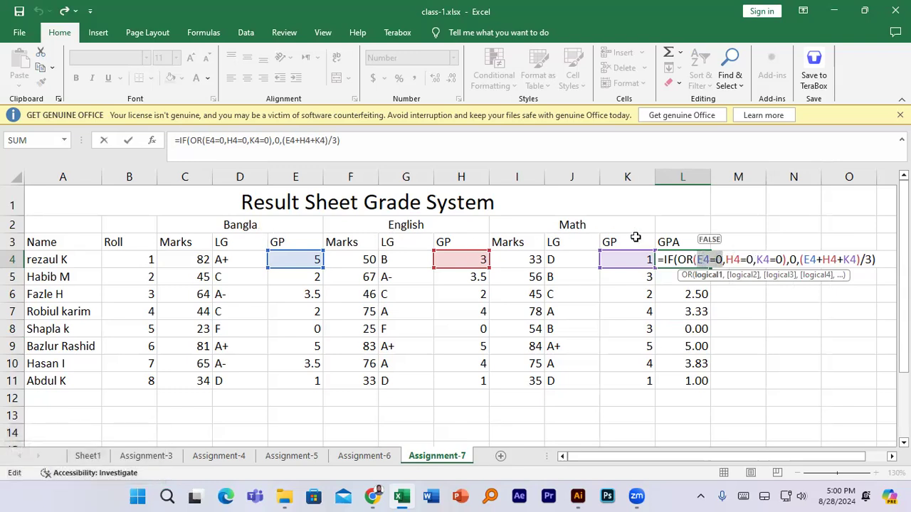
left_click(712, 262)
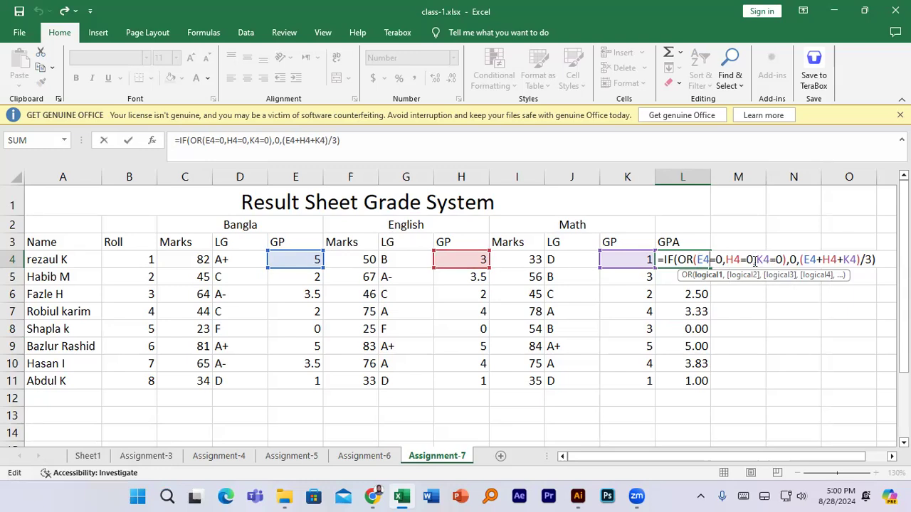
left_click(717, 260)
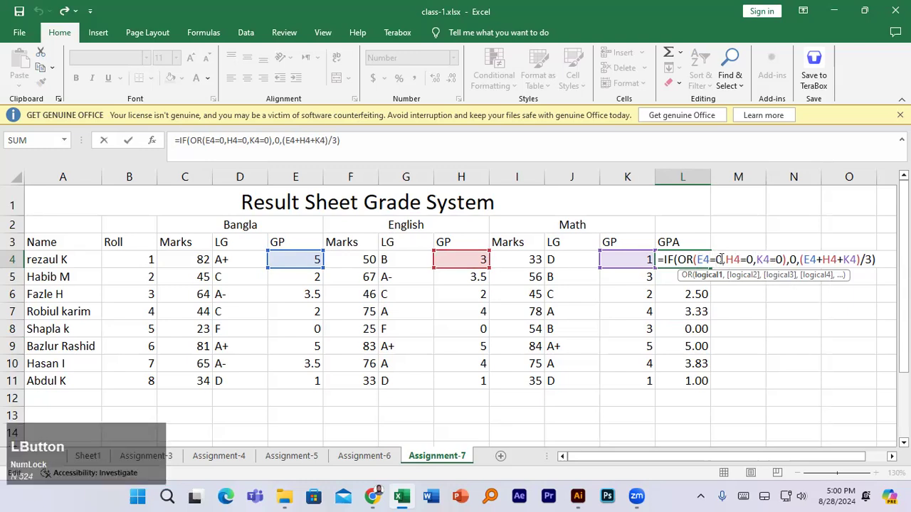
left_click_drag(697, 260, 743, 260)
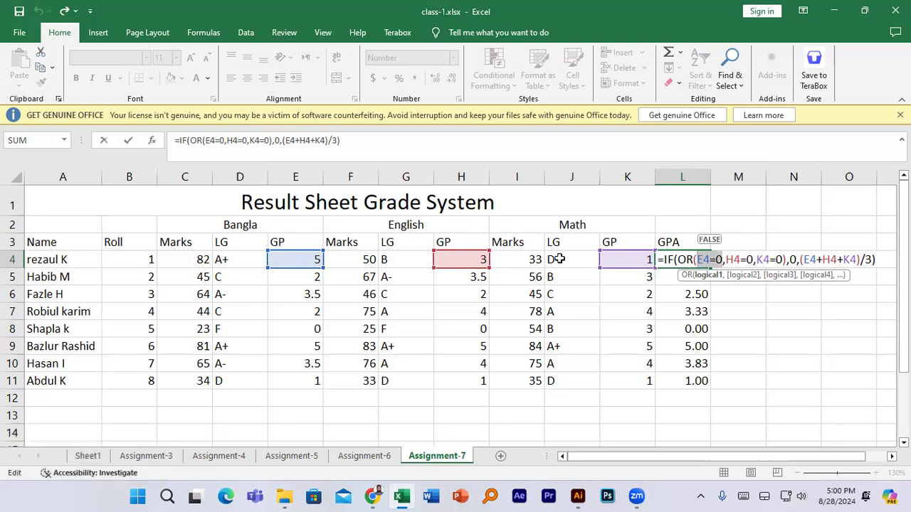
left_click(721, 260)
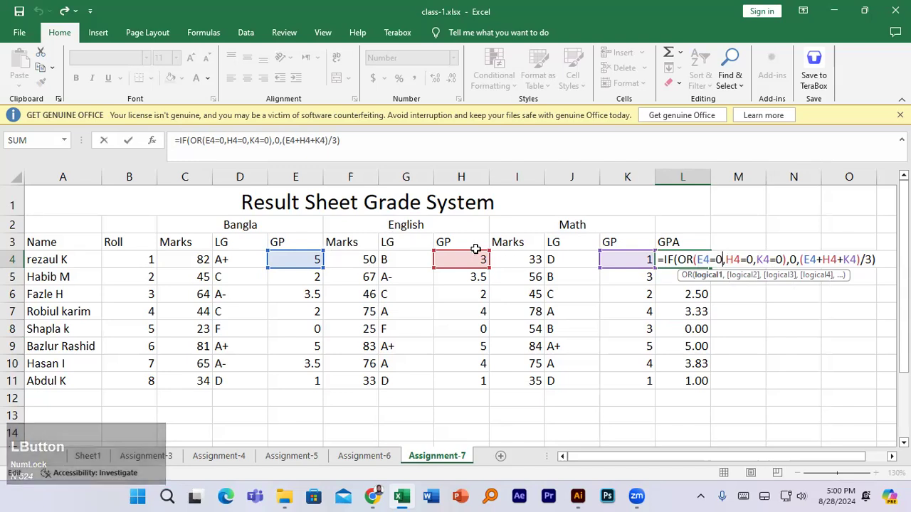
left_click_drag(725, 260, 758, 258)
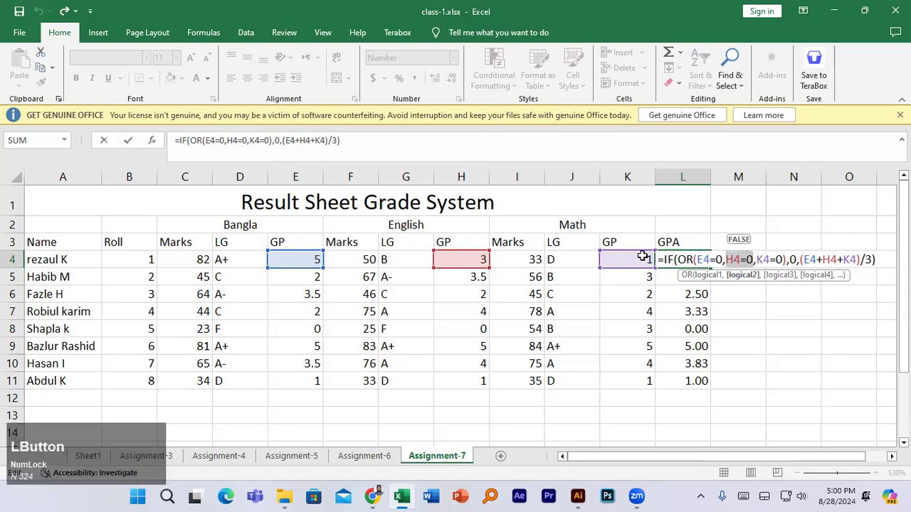
left_click(758, 260)
left_click_drag(756, 260, 783, 260)
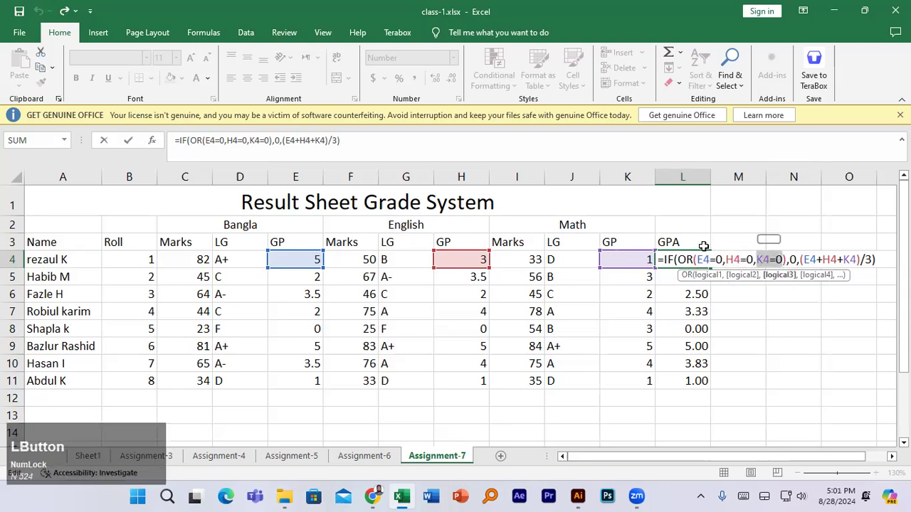
Examine the value if true 0 and the average (E4+H4+K4)/3 in the L4 formula, and finish editing the cell.
left_click(792, 260)
left_click_drag(792, 260, 795, 260)
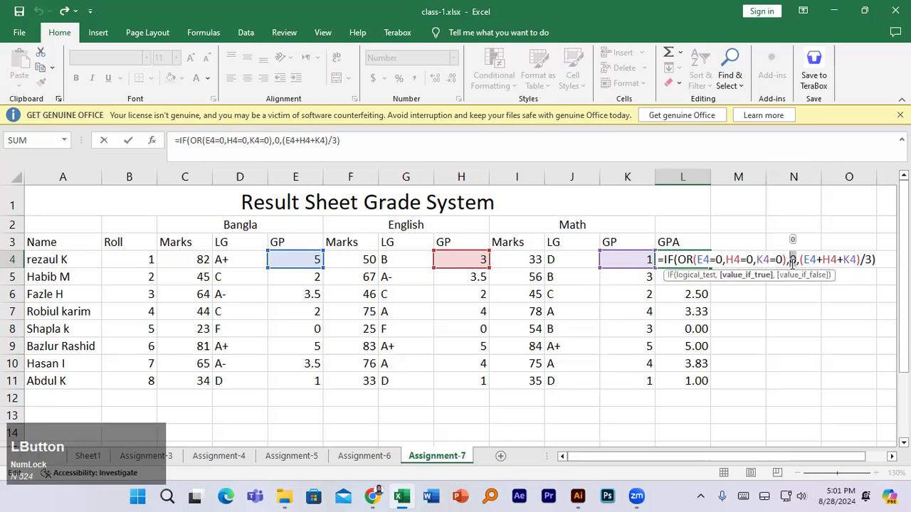
left_click(797, 260)
left_click_drag(799, 259, 876, 260)
left_click(846, 260)
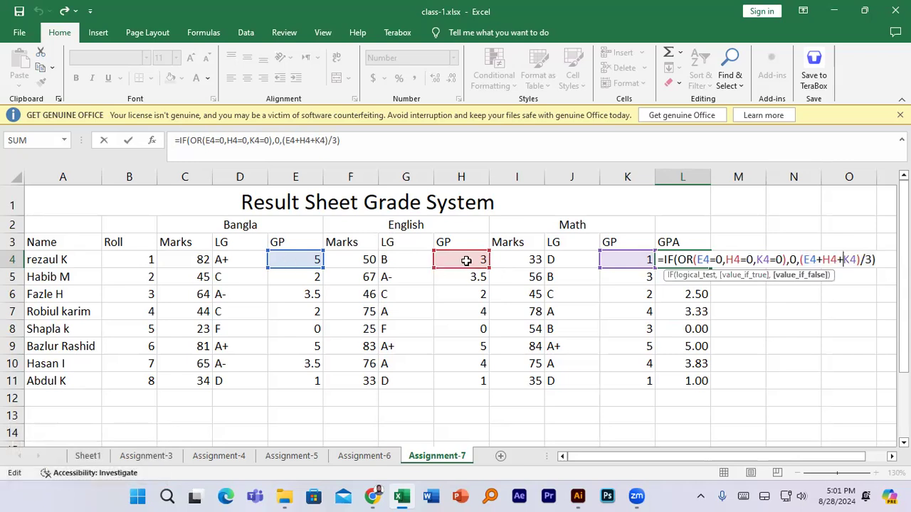
left_click(836, 260)
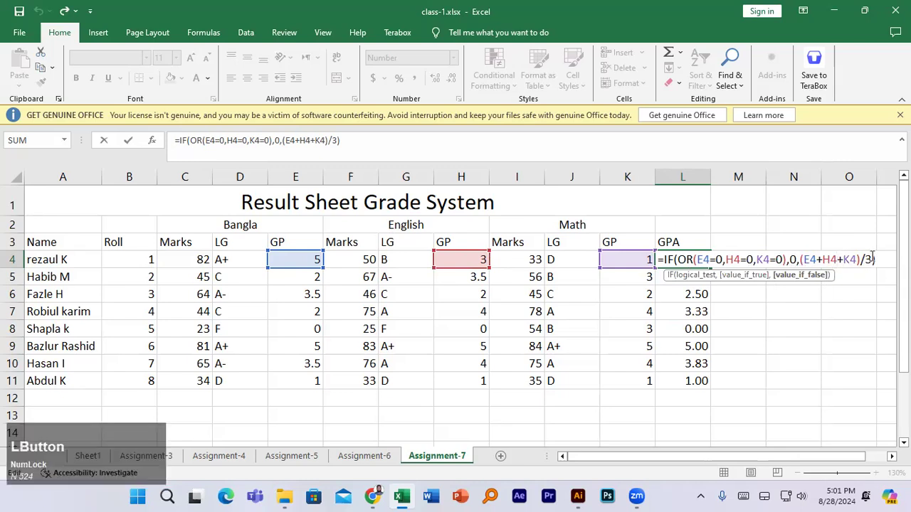
left_click_drag(871, 259, 866, 258)
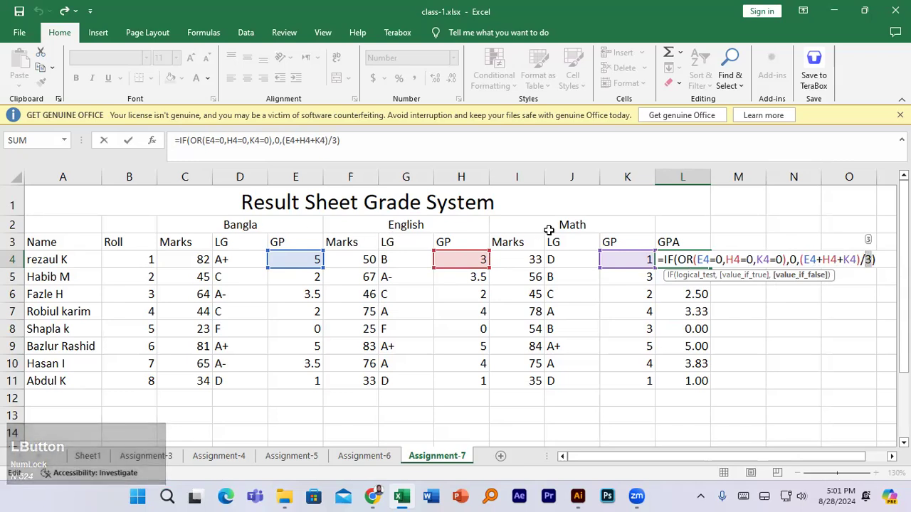
left_click_drag(872, 259, 867, 258)
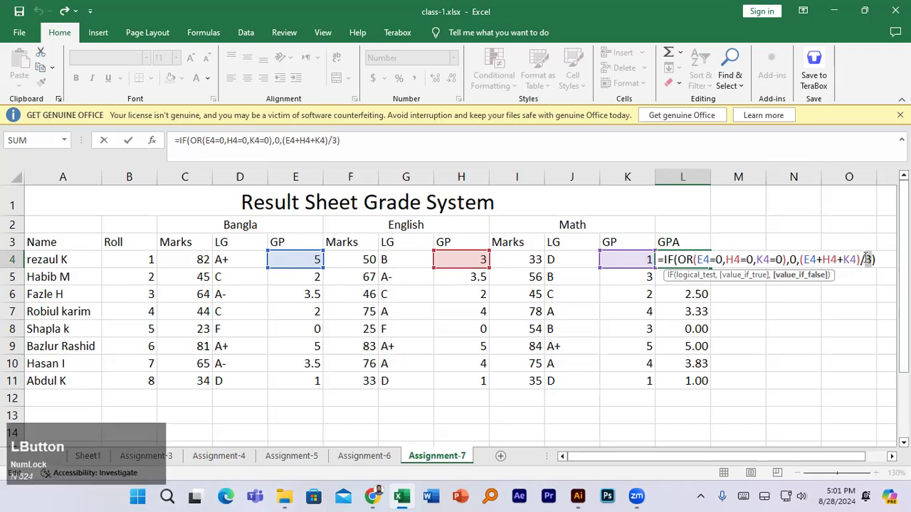
left_click(877, 261)
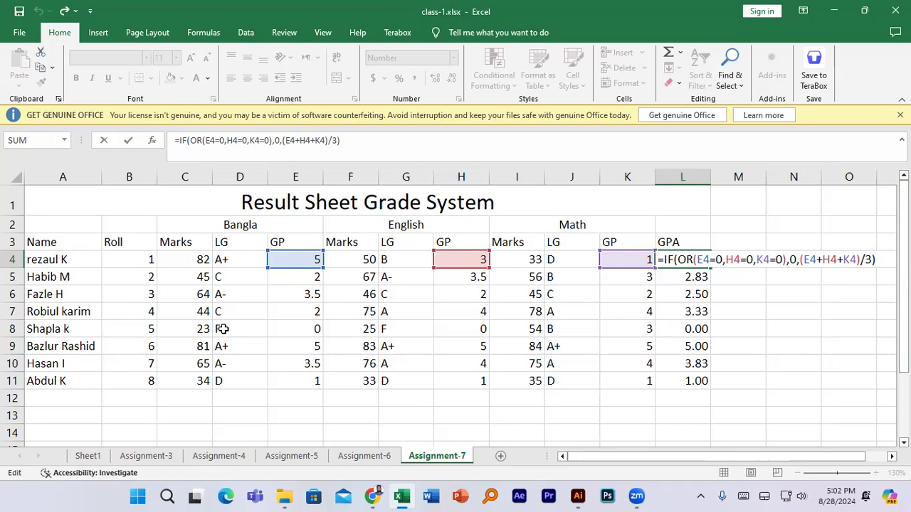
left_click(789, 257)
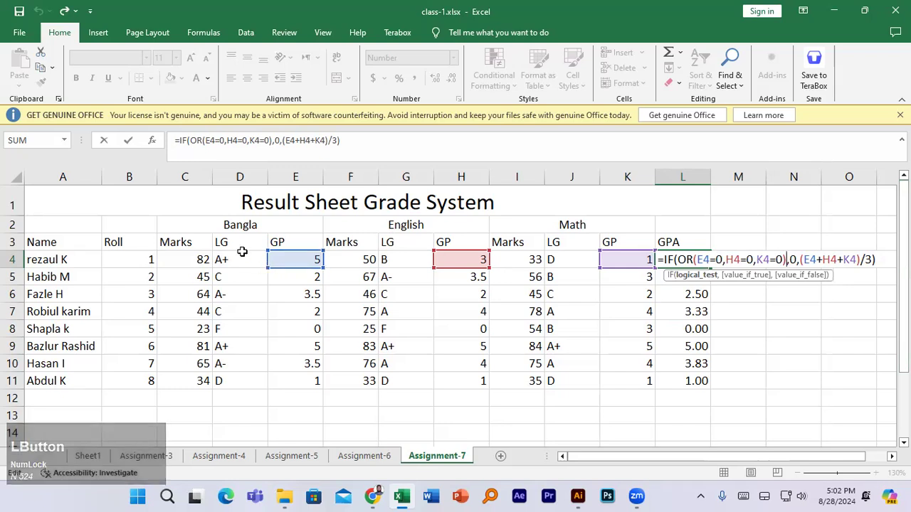
left_click(767, 259)
left_click(805, 259)
left_click(879, 259)
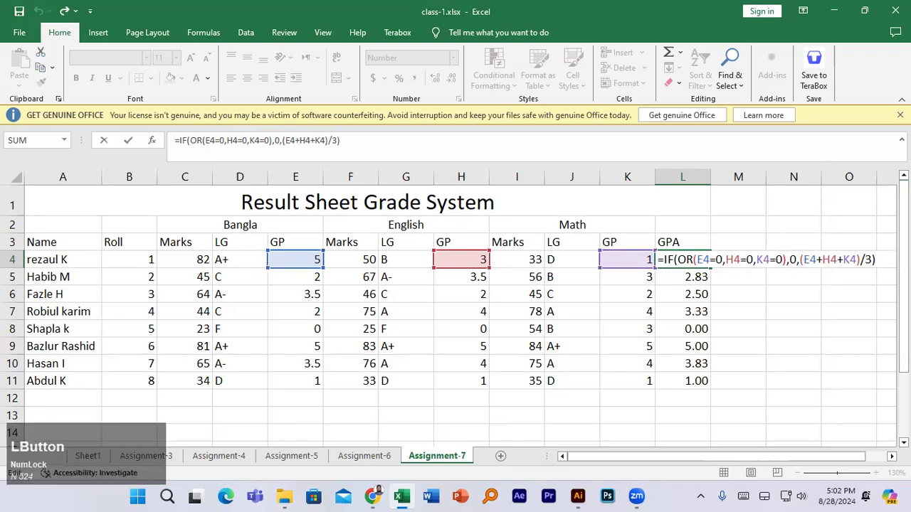
key("KP_Enter")
left_click(686, 262)
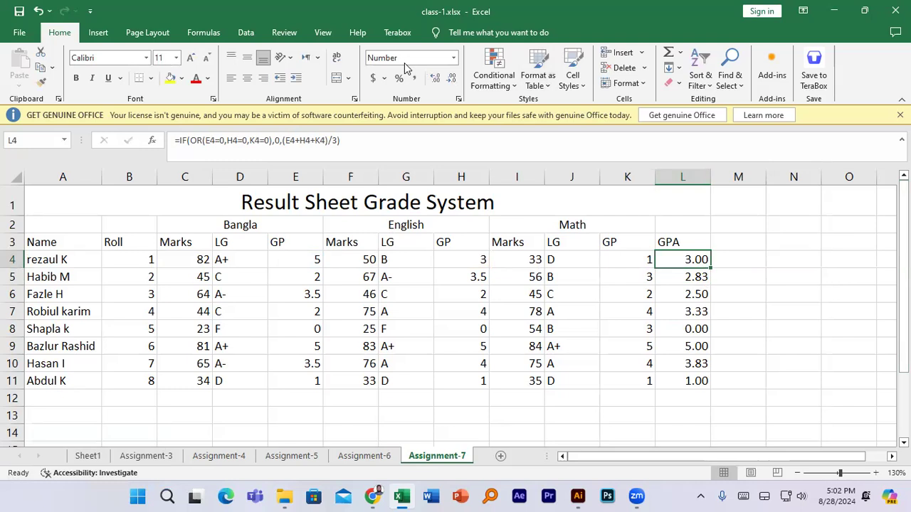
left_click(728, 78)
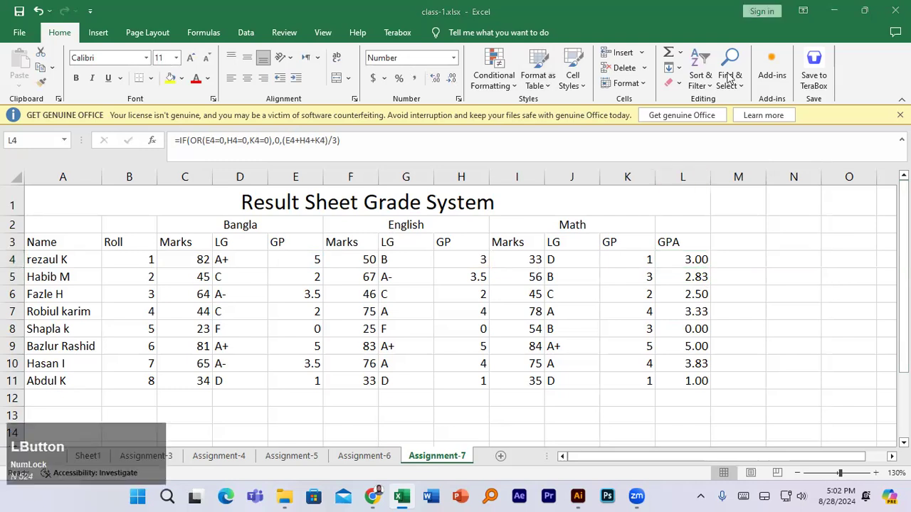
left_click(728, 79)
double_click(695, 259)
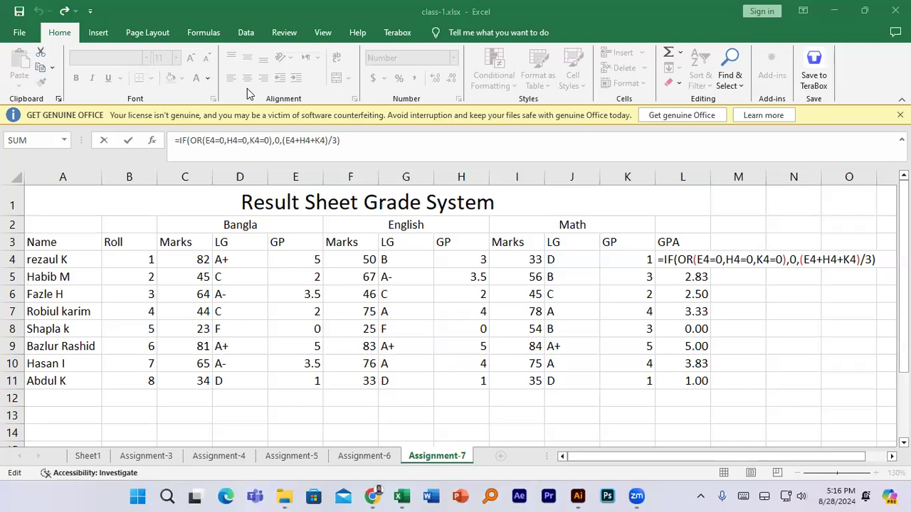
left_click(391, 223)
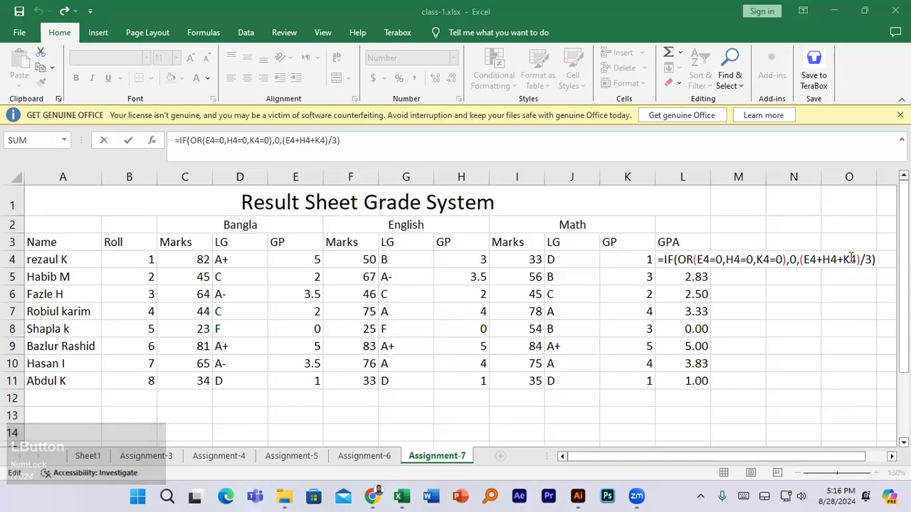
left_click(728, 260)
key("Return")
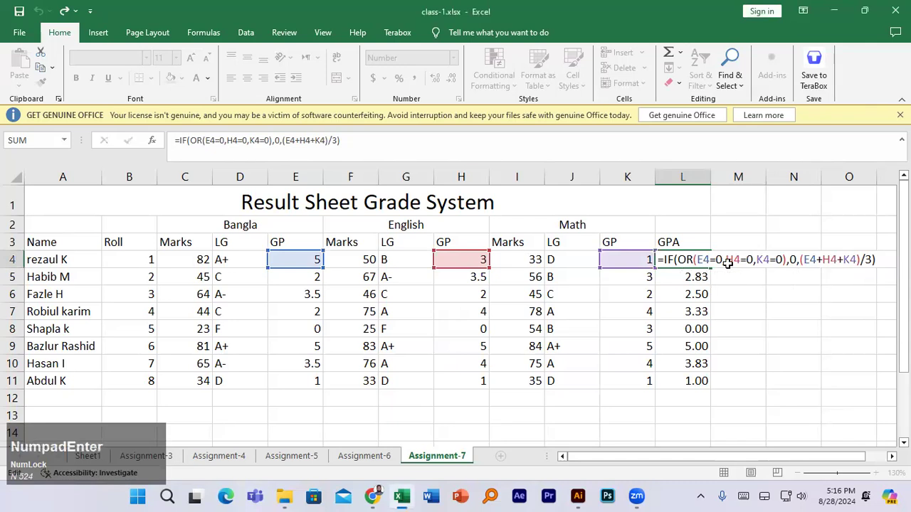
left_click(699, 259)
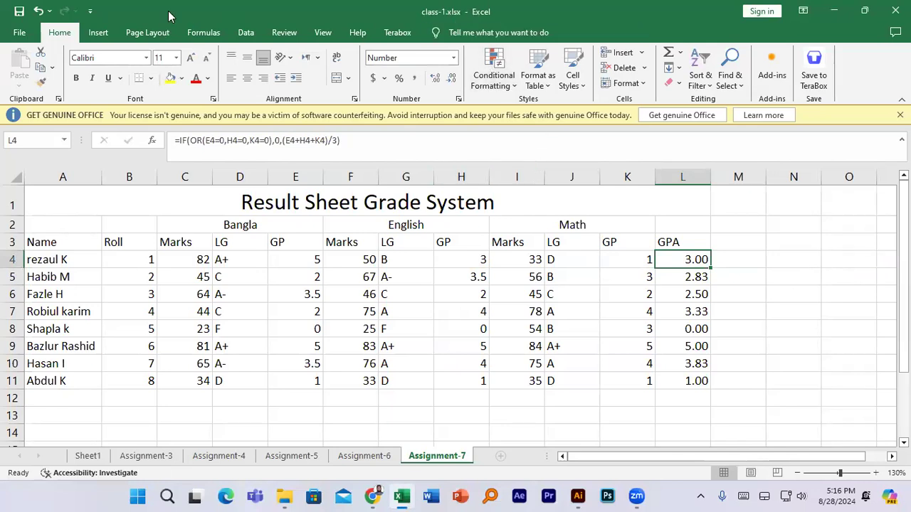
left_click(231, 24)
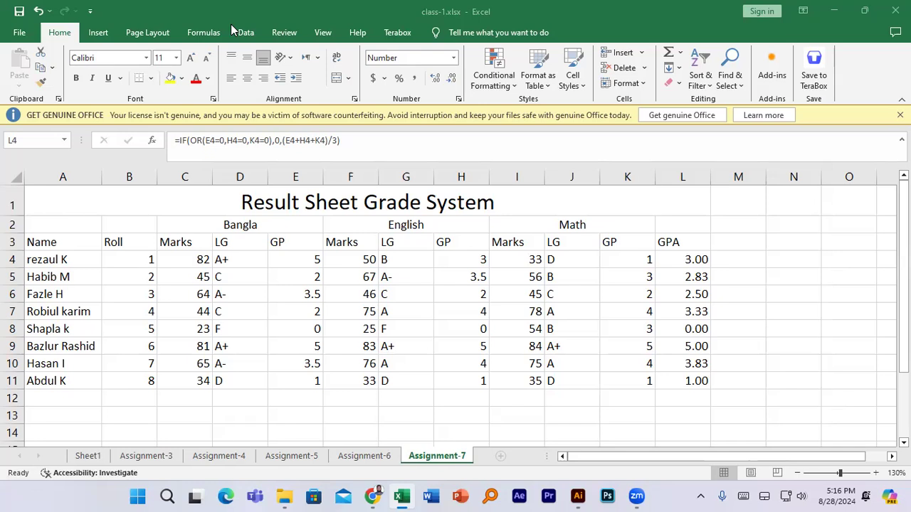
left_click(681, 258)
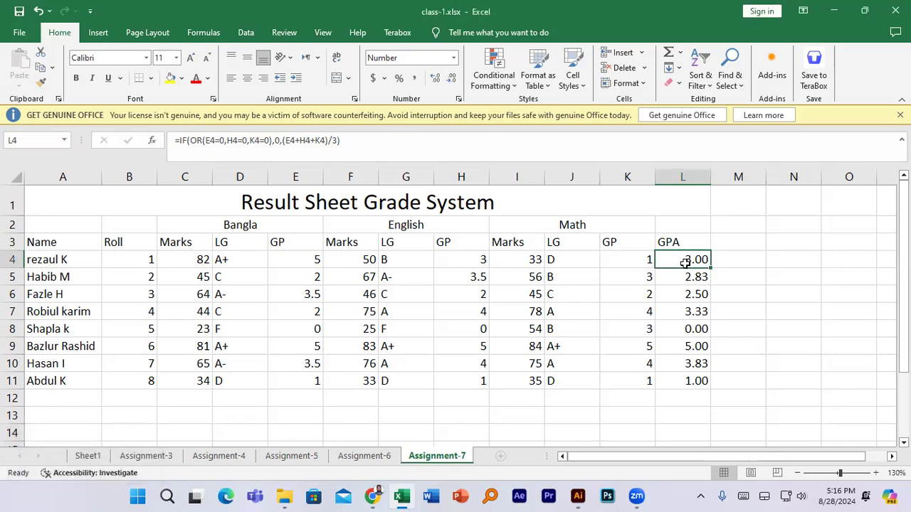
left_click(638, 226)
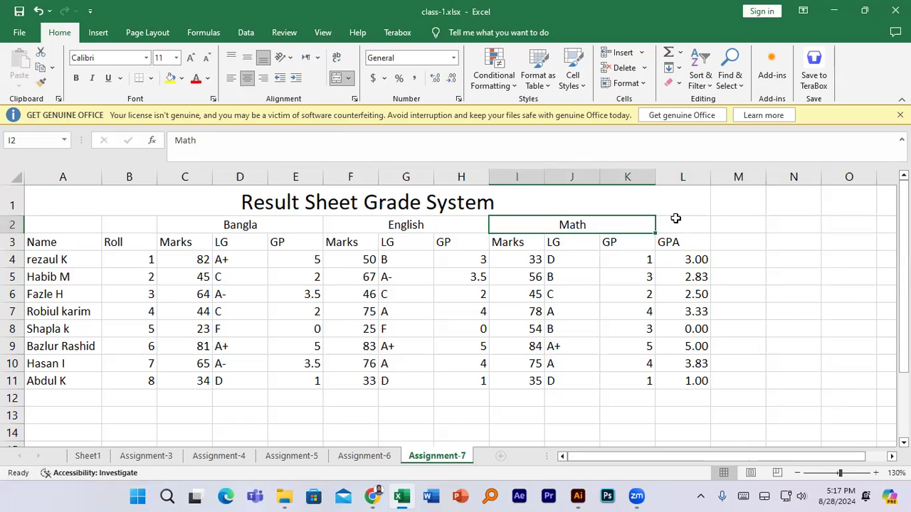
left_click_drag(281, 226, 535, 226)
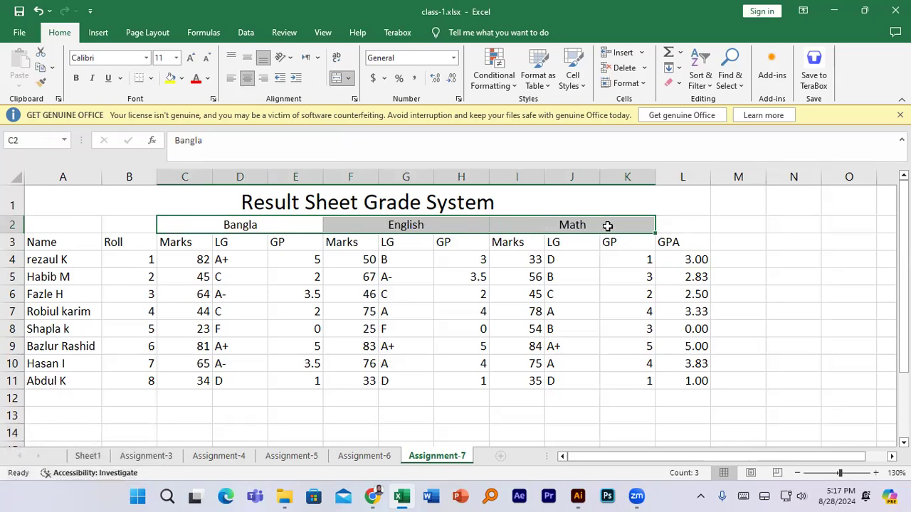
left_click(696, 227)
left_click_drag(260, 227, 604, 225)
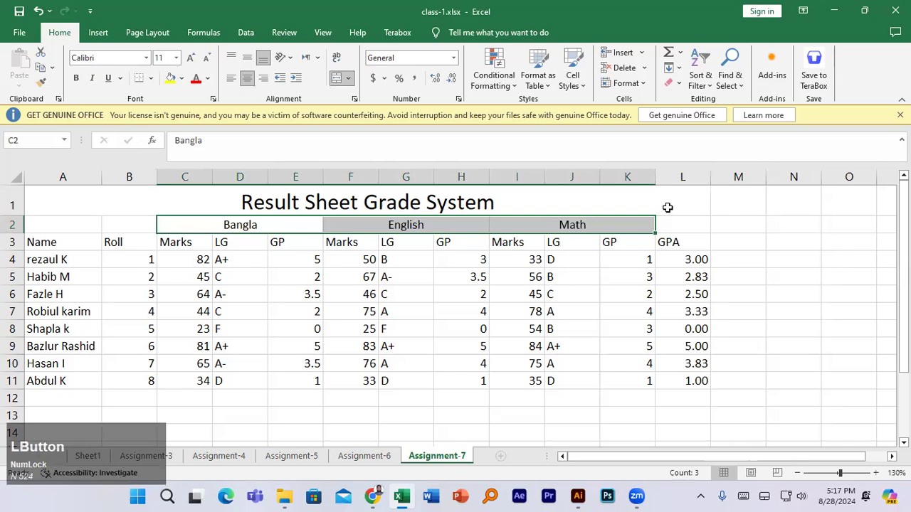
Unmerge the Result Sheet Grade System title cells in row 1.
left_click(689, 178)
left_click(517, 195)
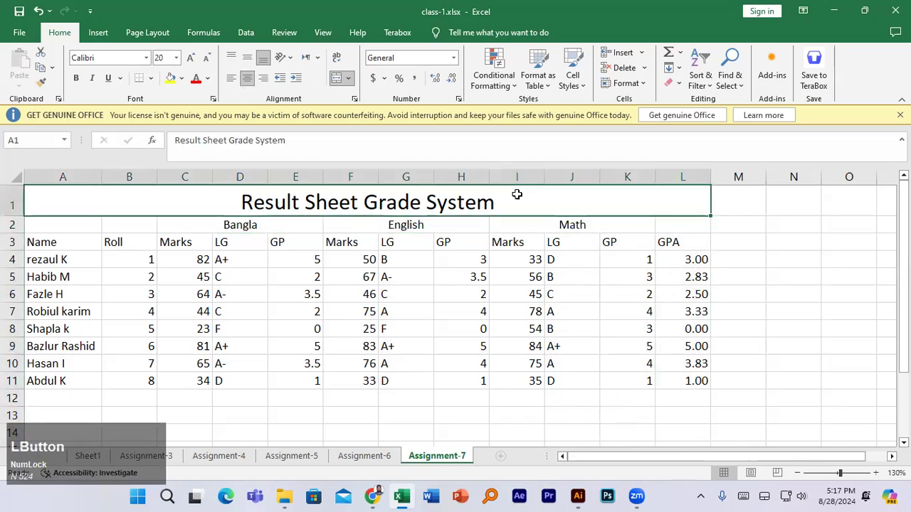
left_click(338, 82)
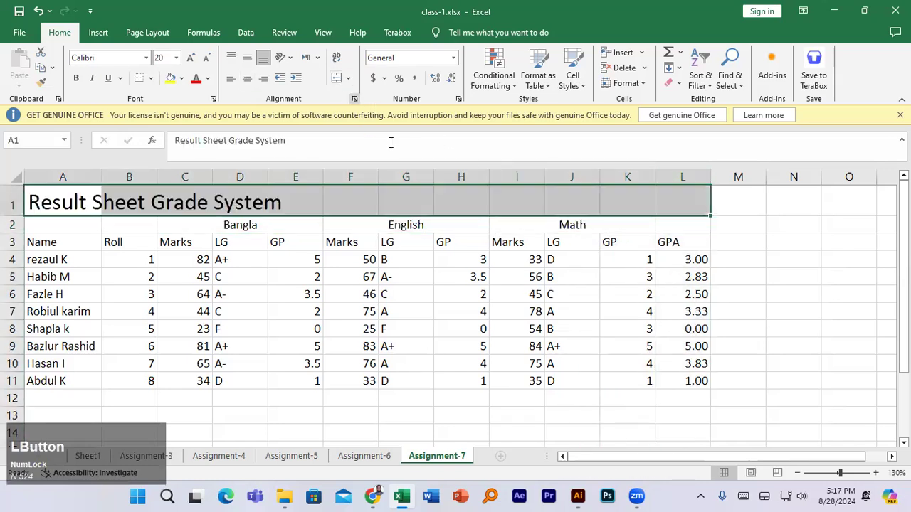
Insert three blank columns before the GPA column, at columns L to N.
left_click(690, 178)
left_click(690, 177)
right_click(691, 181)
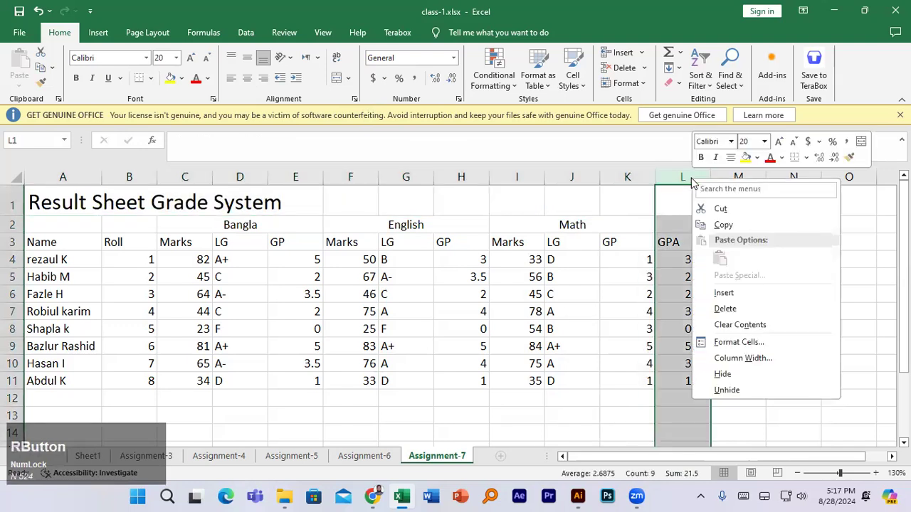
left_click(740, 292)
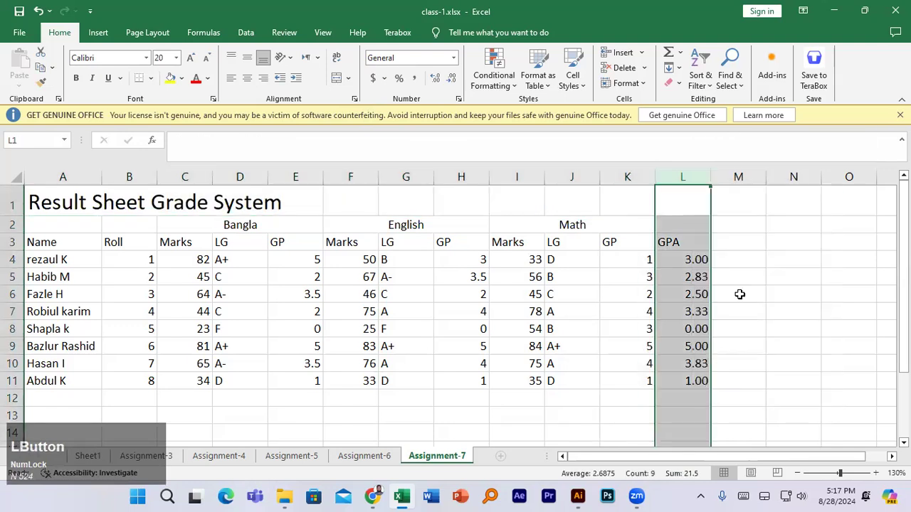
right_click(700, 174)
left_click(685, 178)
right_click(685, 178)
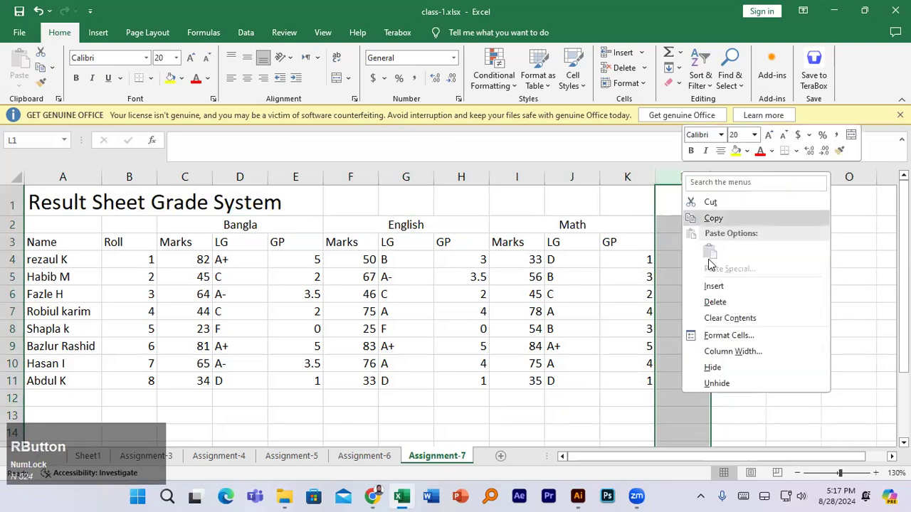
left_click(715, 288)
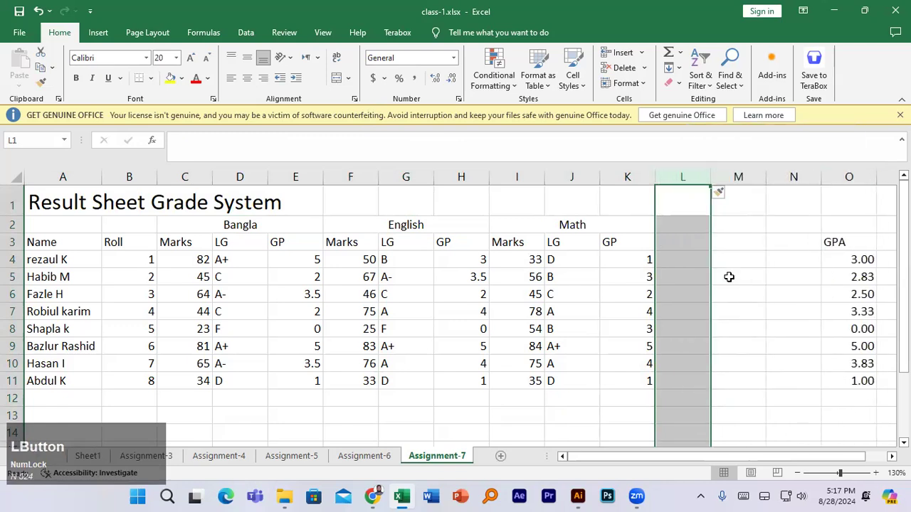
Enter the heading "4th sub" in L2 and merge and center it across L2:N2.
left_click(693, 226)
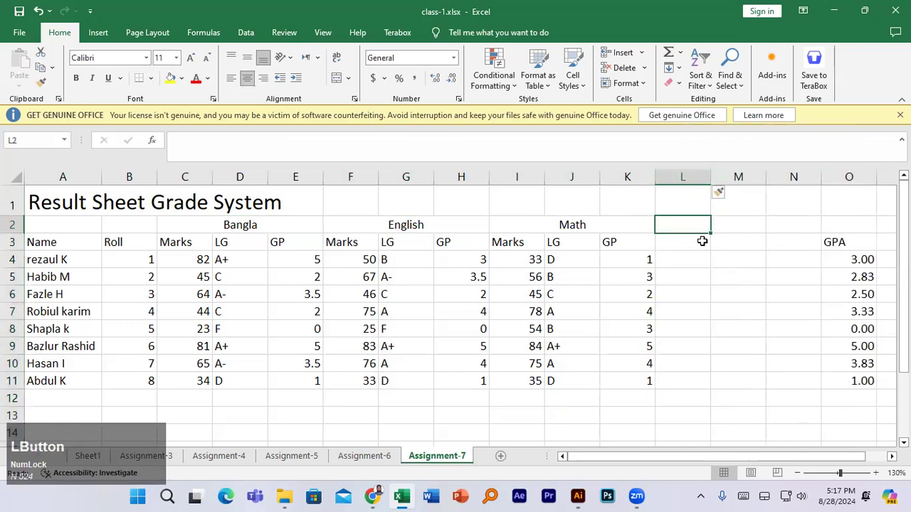
type("4th sub")
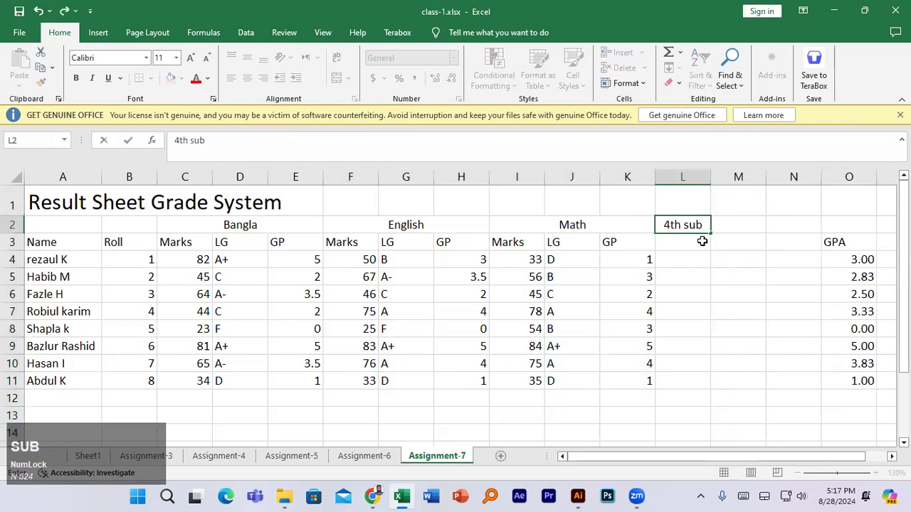
left_click(714, 224)
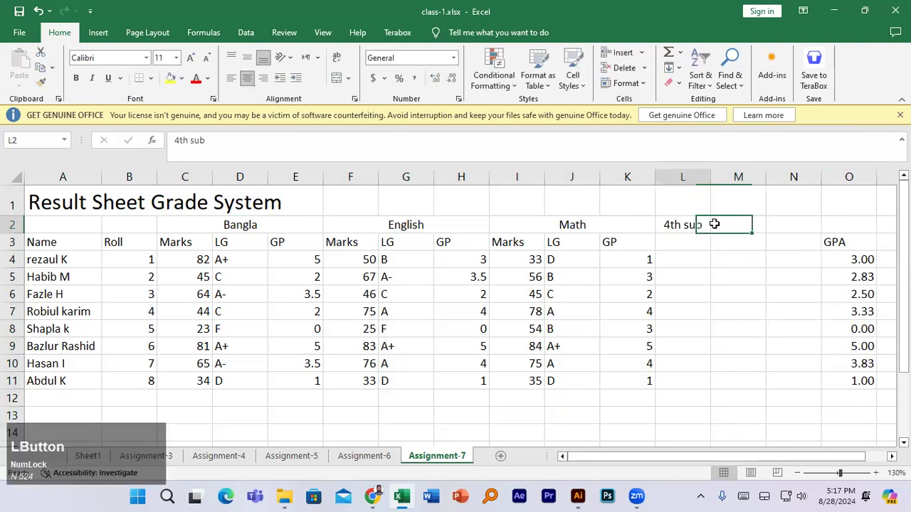
left_click_drag(714, 225, 789, 224)
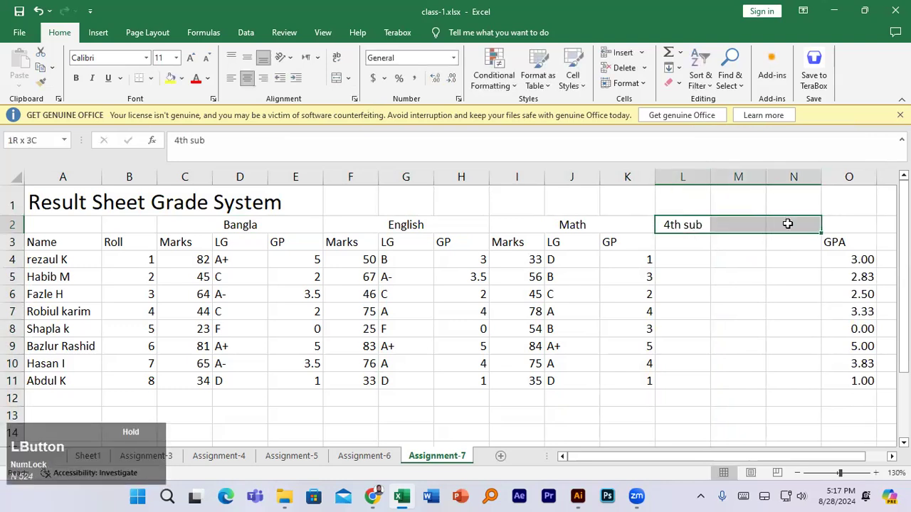
left_click(335, 79)
Add the subheadings Marks, LG and GP in L3:N3, filling them across from the Math subheadings.
left_click(695, 245)
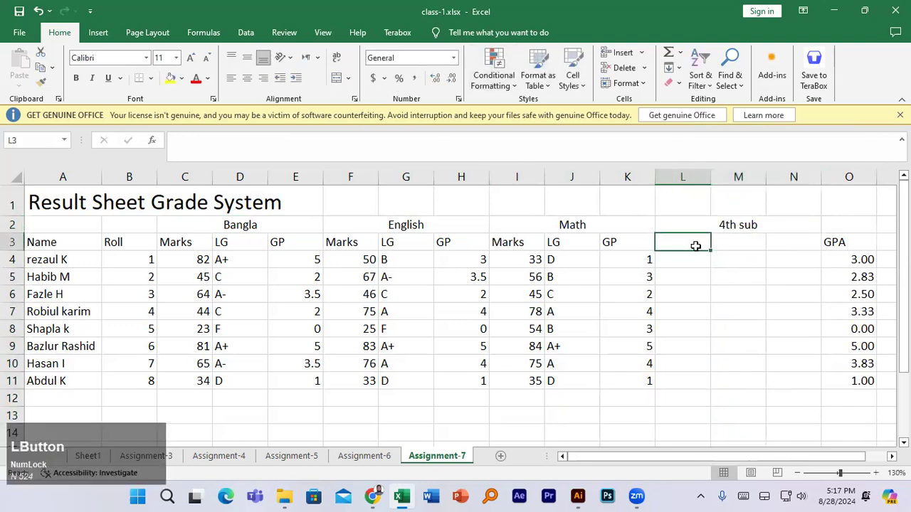
type("marks")
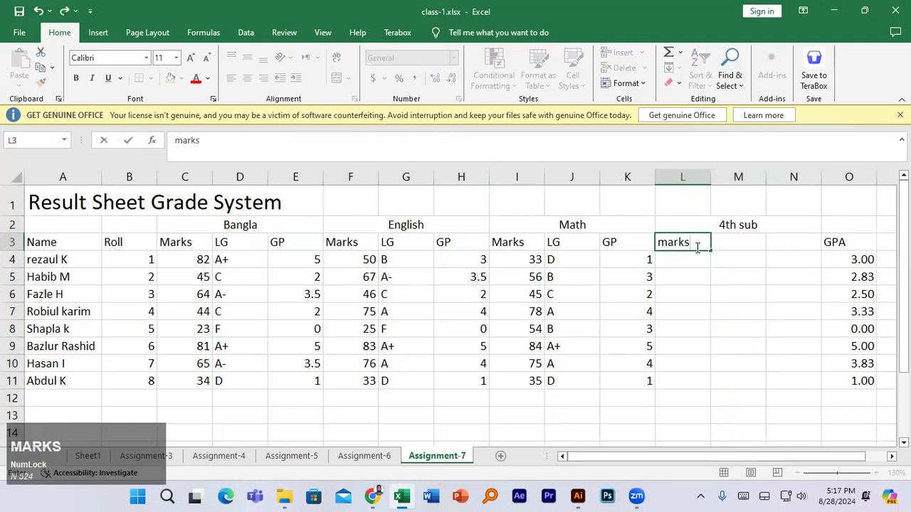
key("Tab")
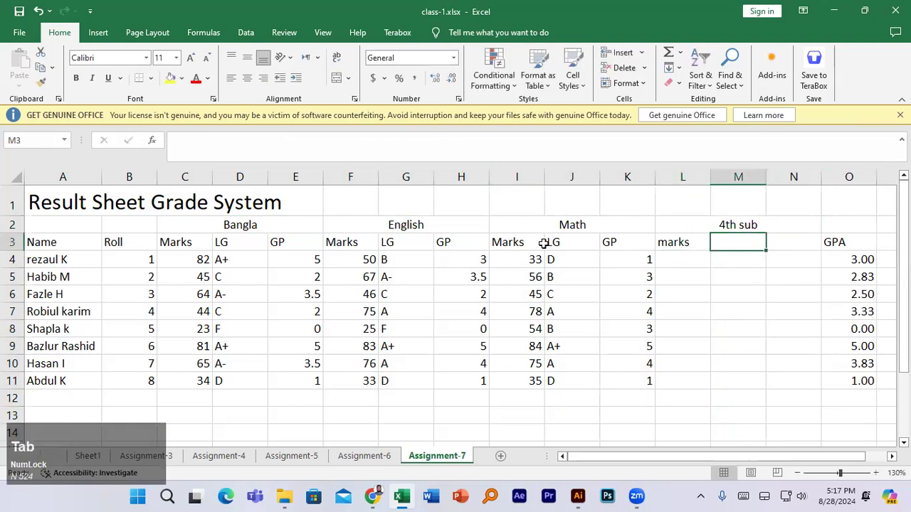
left_click_drag(519, 242, 805, 254)
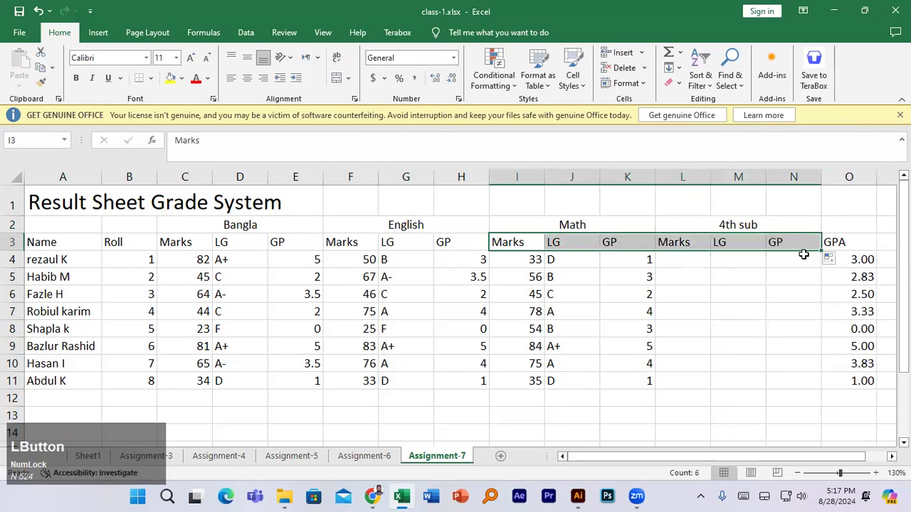
Enter the 4th sub marks 50, 68, 90, 48, 30, 58, 10 and 70 in L4:L11.
left_click(673, 264)
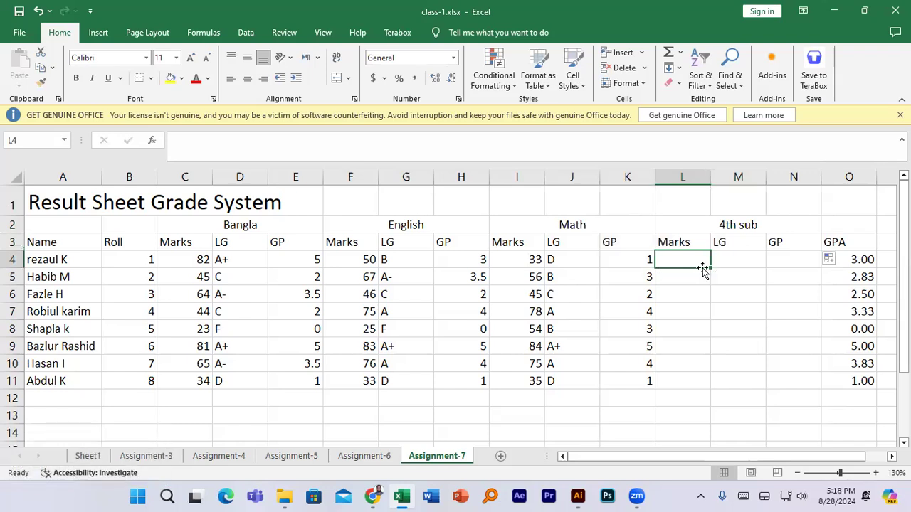
type("50")
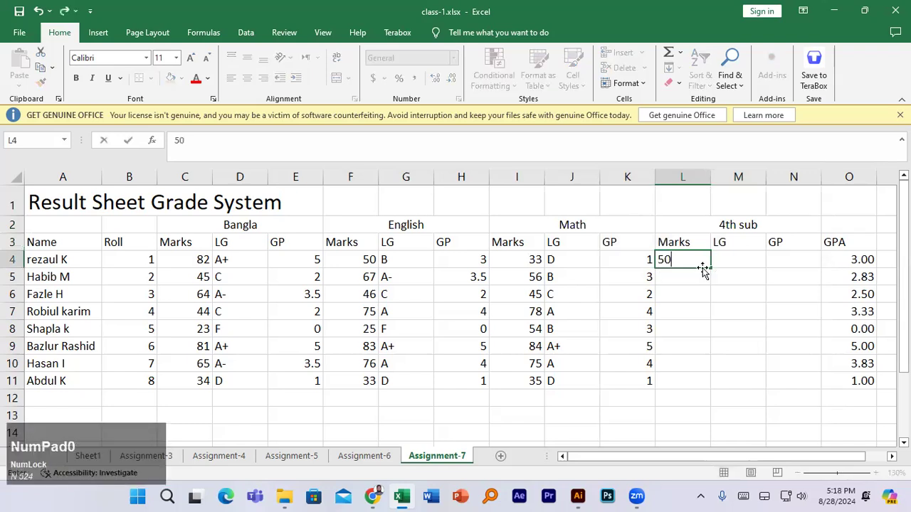
key("Return")
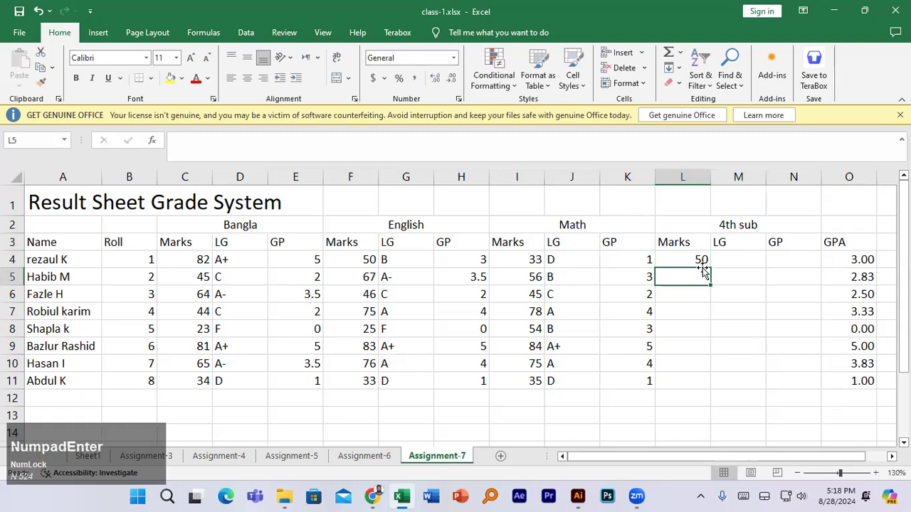
type("68")
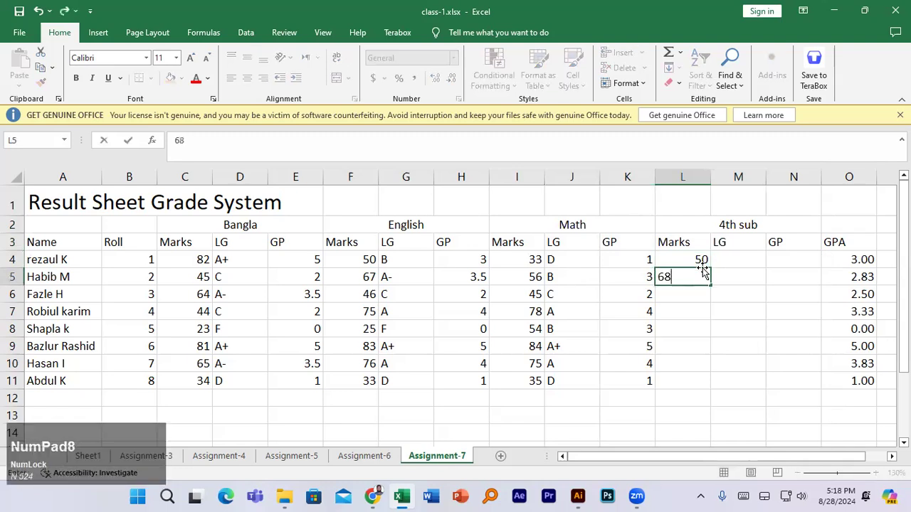
key("Return")
type("90")
key("Return")
type("48")
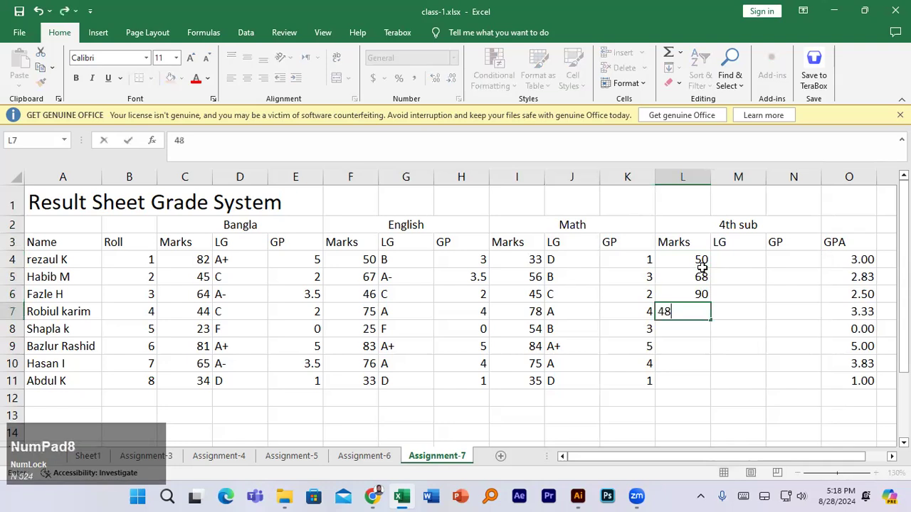
key("Return")
type("30")
key("Return")
type("58")
key("Return")
type("10")
key("Return")
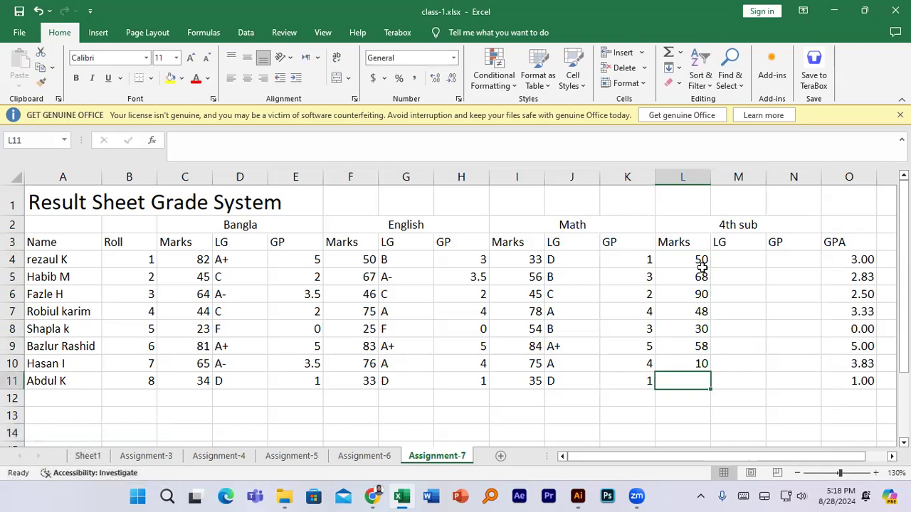
type("70")
key("Return")
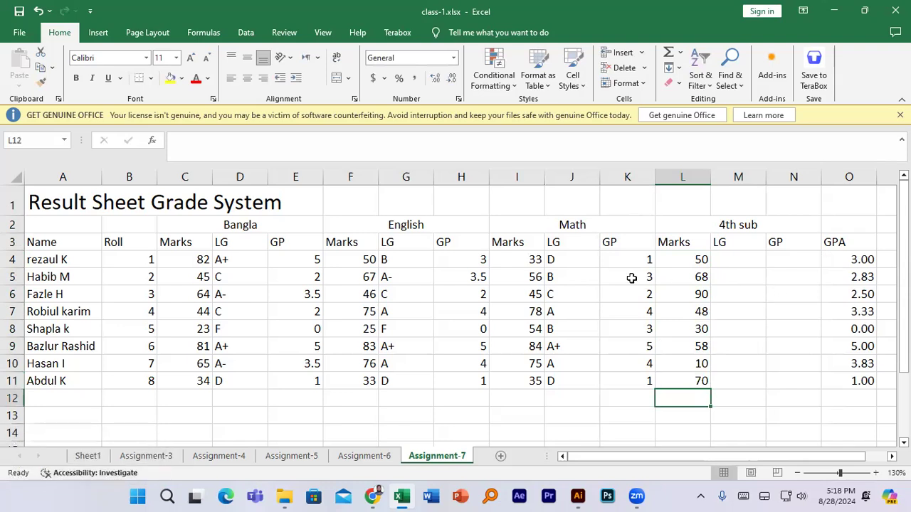
Copy the Math LG and GP formulas from J4:K4 into M4:N4 and fill them down to row 11.
left_click(738, 258)
left_click(777, 258)
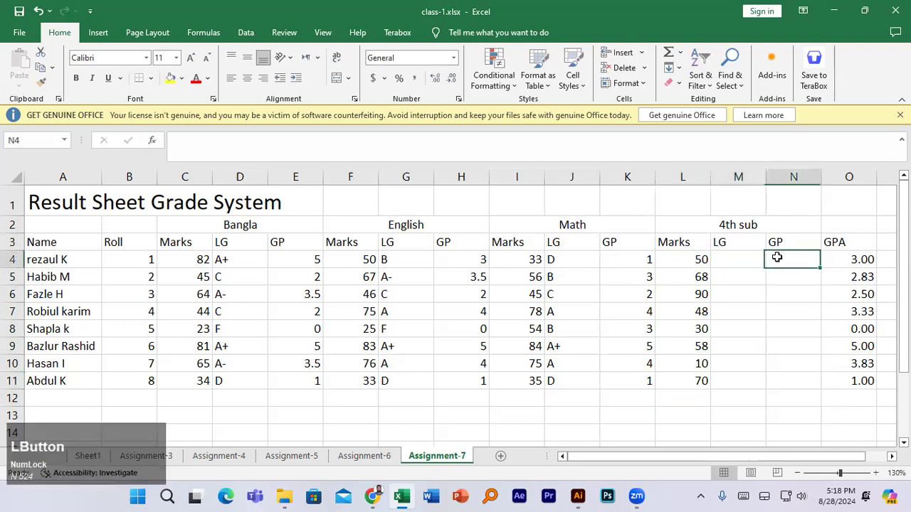
left_click(575, 259)
left_click_drag(574, 259, 608, 260)
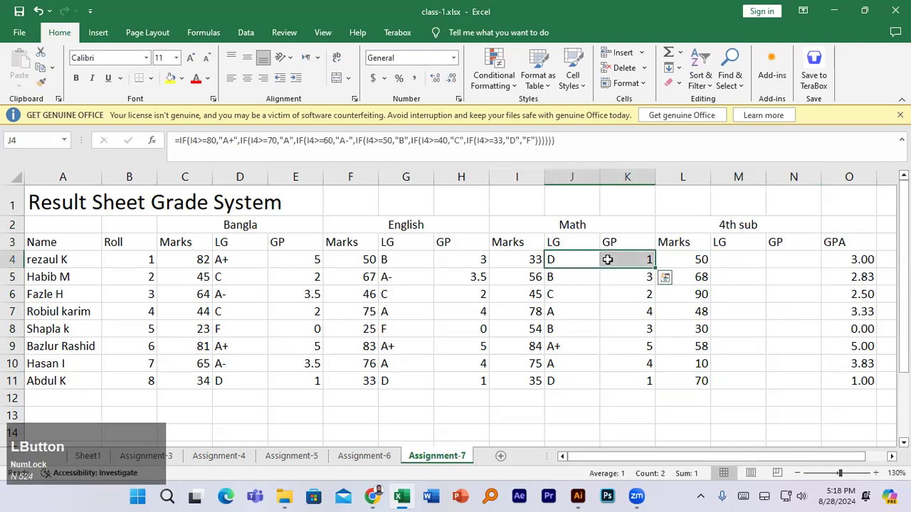
key("ctrl+c")
left_click_drag(730, 259, 789, 260)
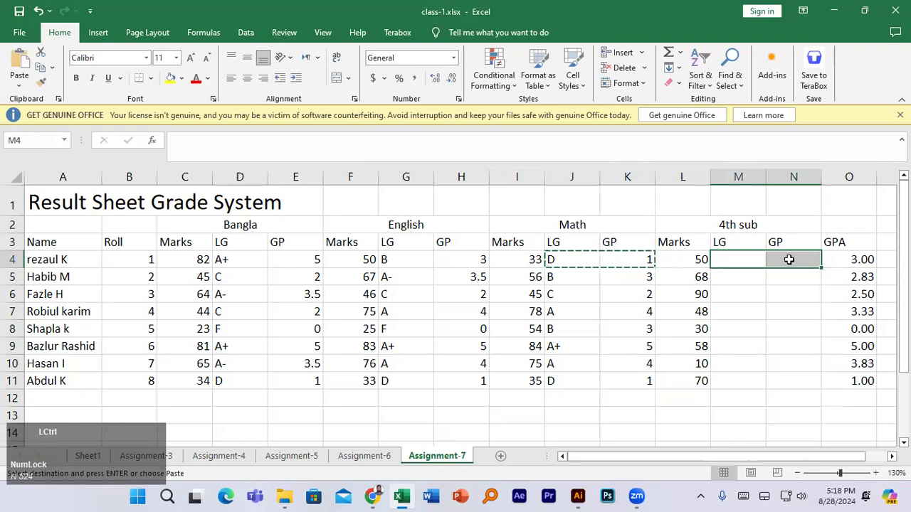
key("ctrl+v")
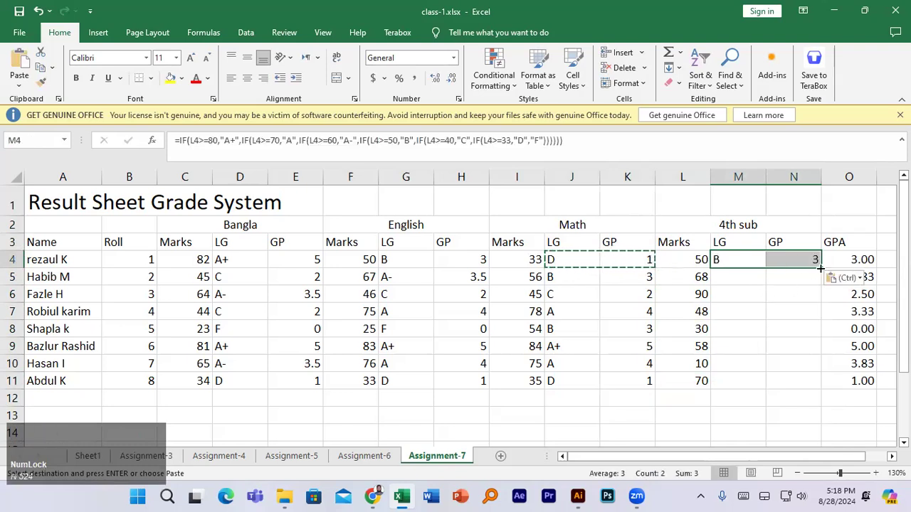
double_click(820, 268)
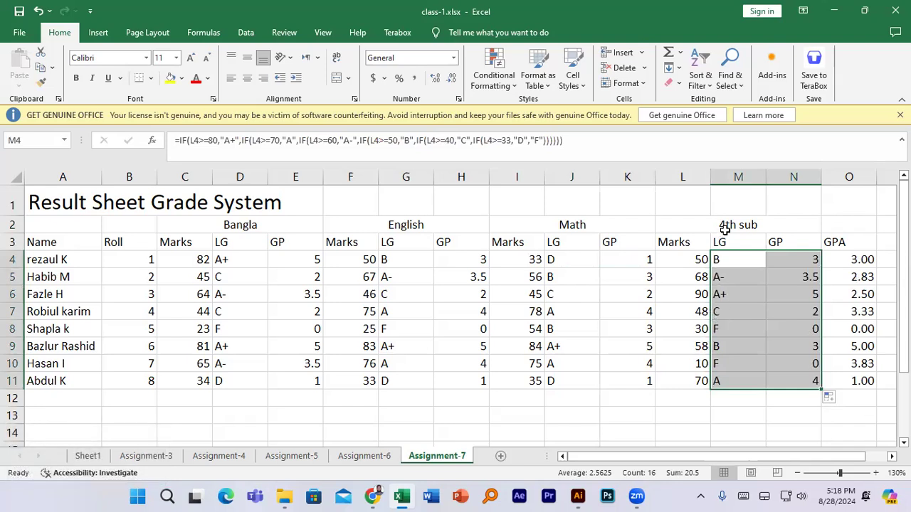
left_click(128, 11)
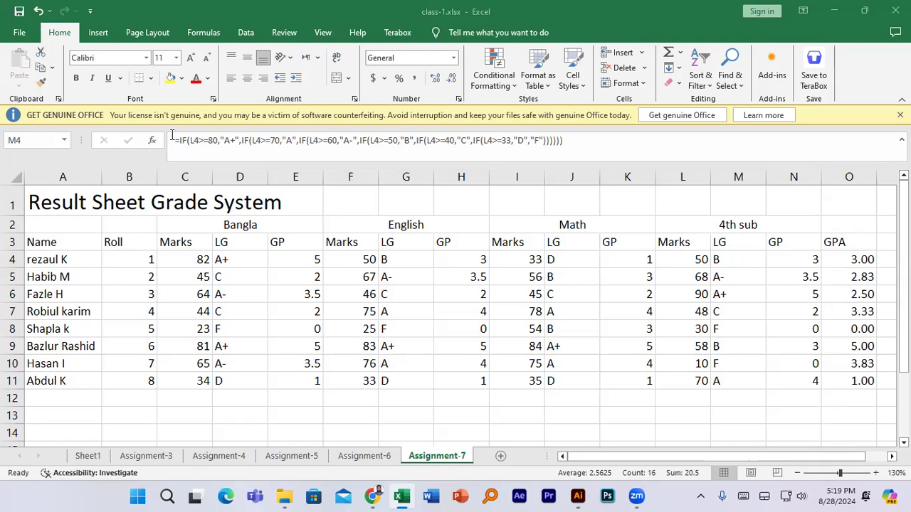
left_click(296, 179)
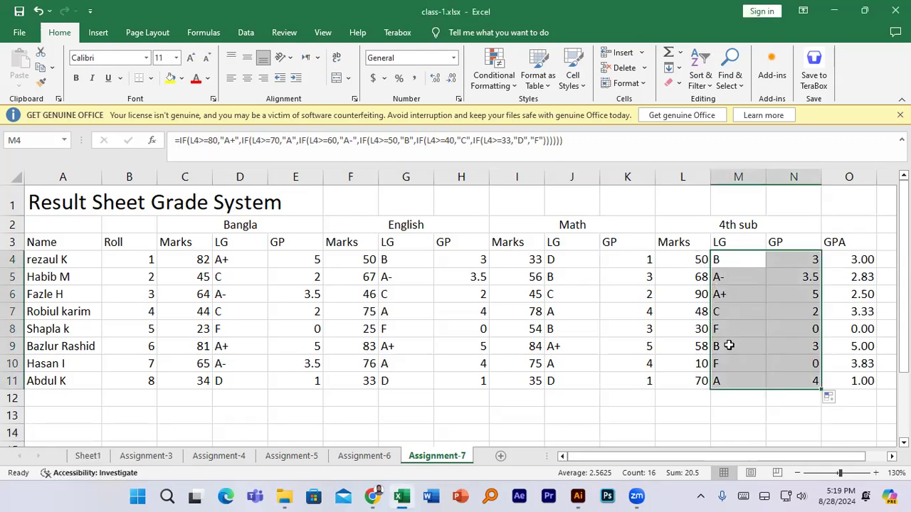
Change the 4th sub mark in L10 to 35.
left_click(694, 363)
type("35")
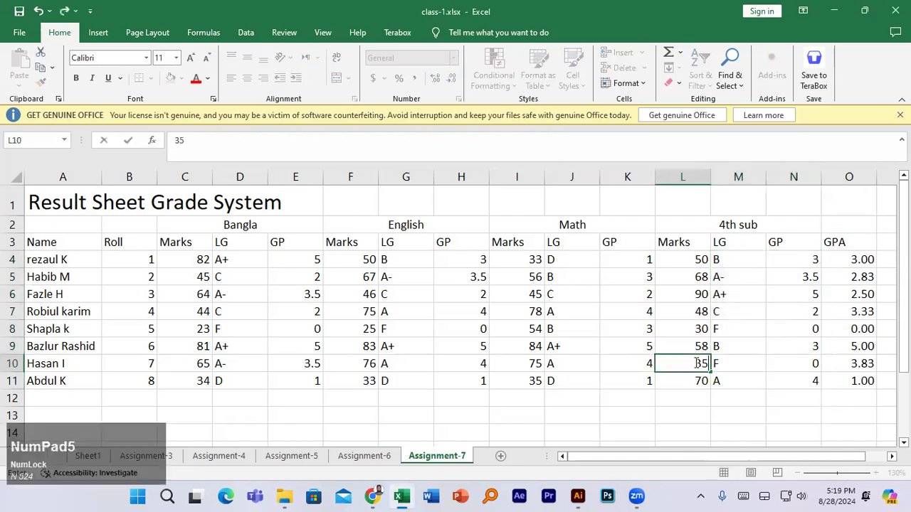
key("Return")
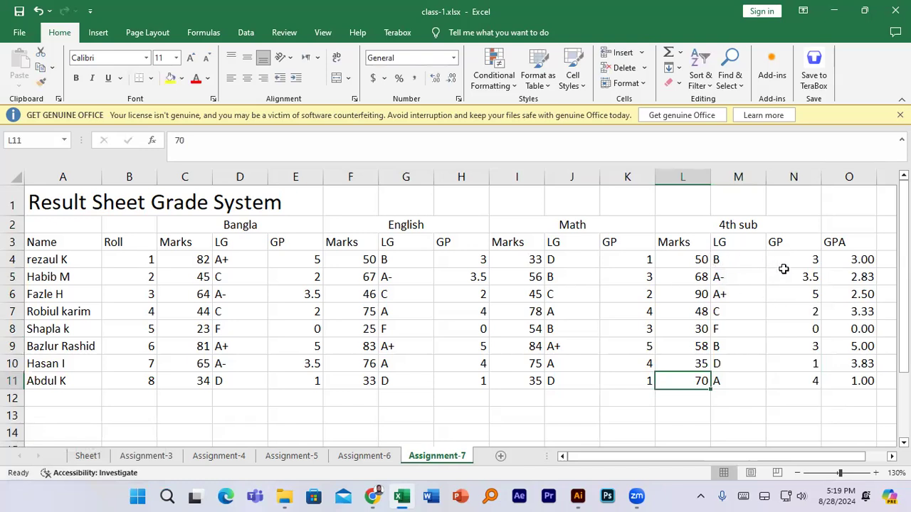
Examine the 4th sub grade points in N4:N11 and the Bangla, English and Math subject headings.
left_click(806, 259)
left_click_drag(807, 260, 813, 380)
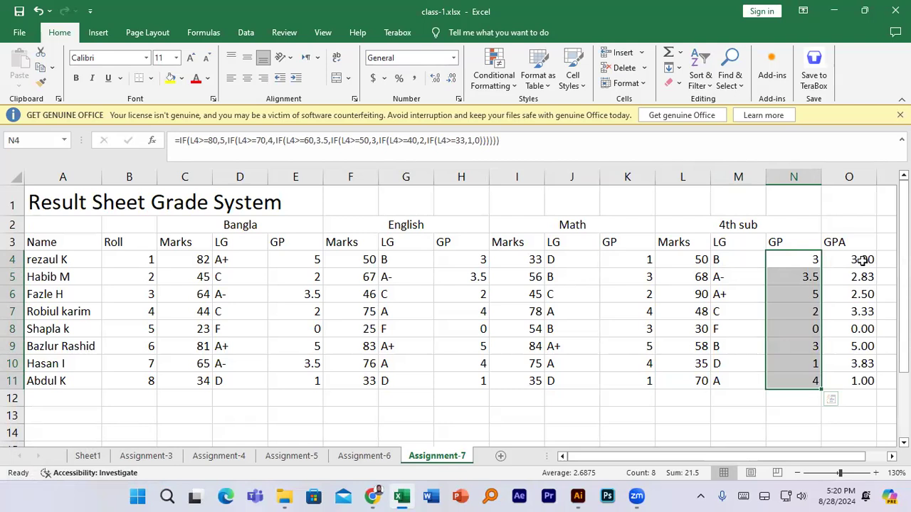
left_click_drag(758, 459, 780, 459)
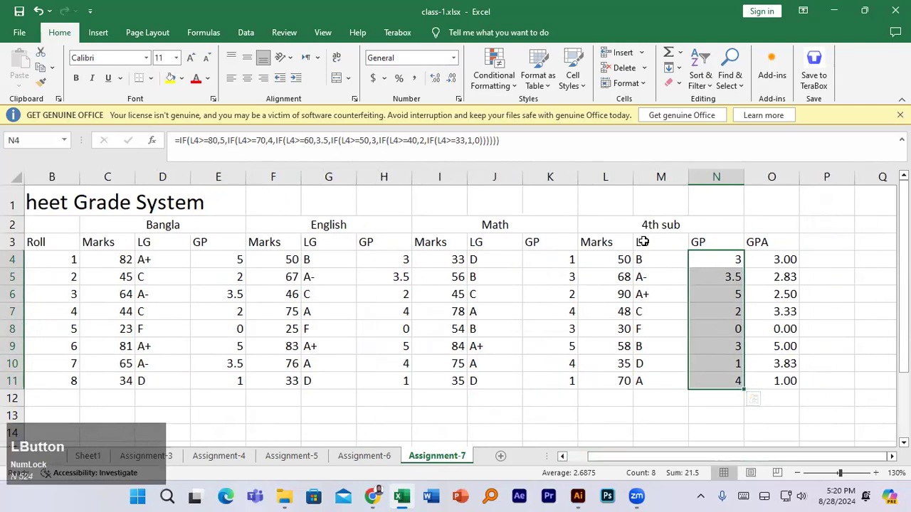
left_click(177, 223)
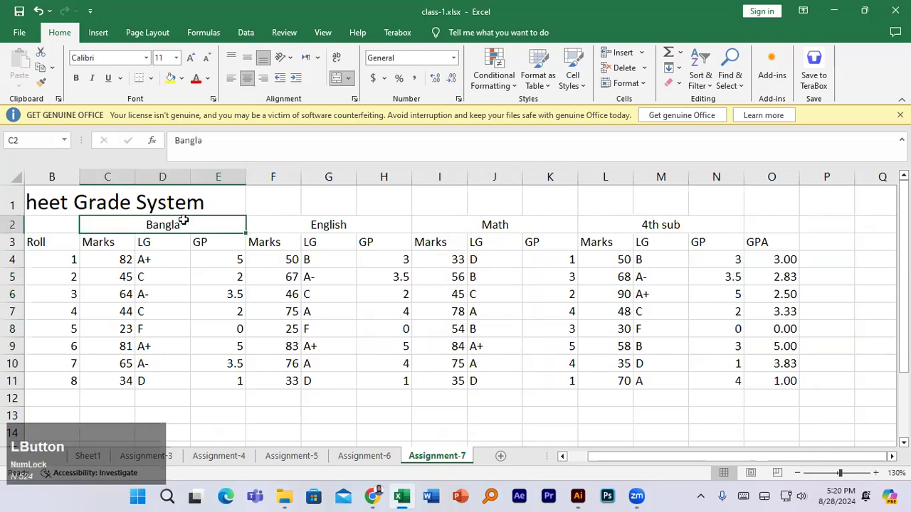
left_click(299, 225)
left_click(481, 223)
left_click(382, 223)
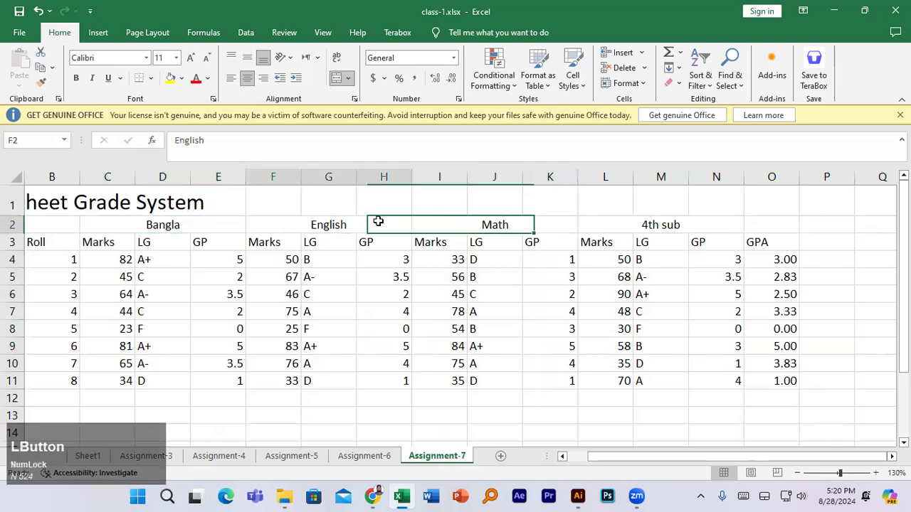
Review the Bangla, English, Math and 4th sub headings in row 2 and the GPA heading in O3.
left_click(183, 225)
left_click_drag(182, 225, 464, 219)
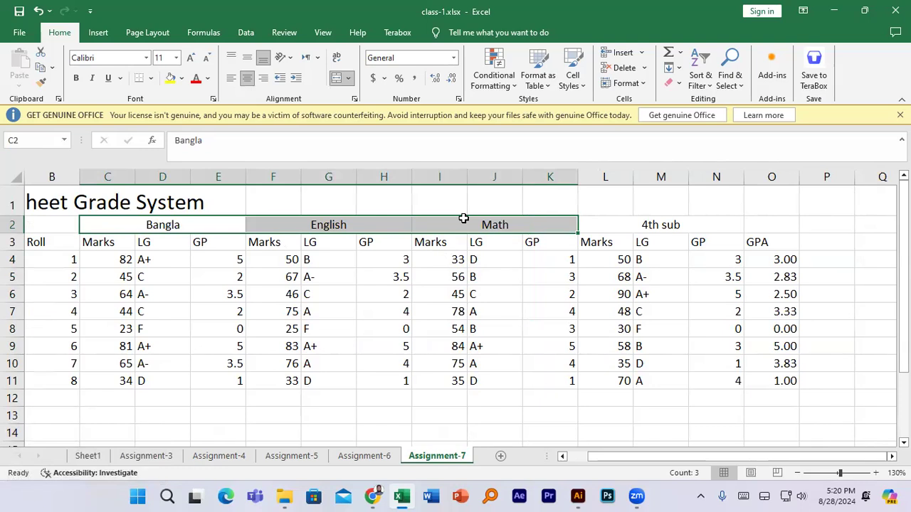
left_click(646, 225)
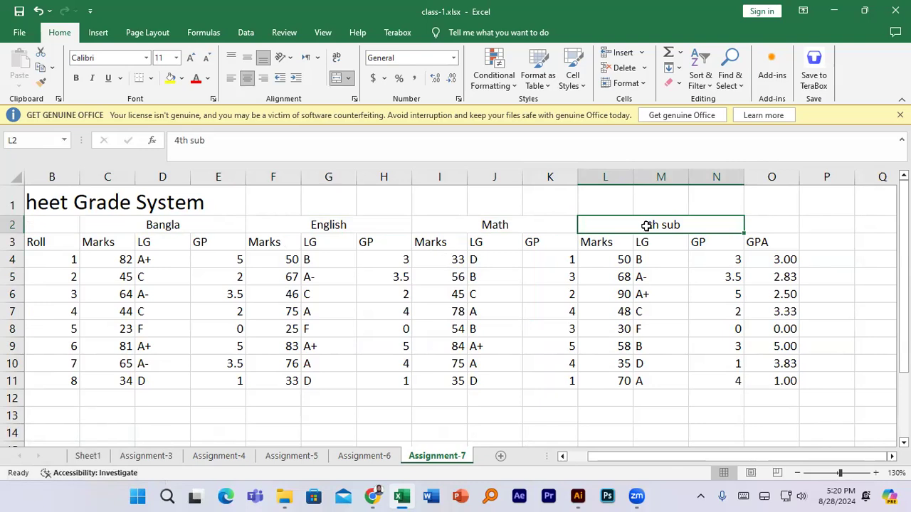
left_click(762, 245)
left_click(706, 226)
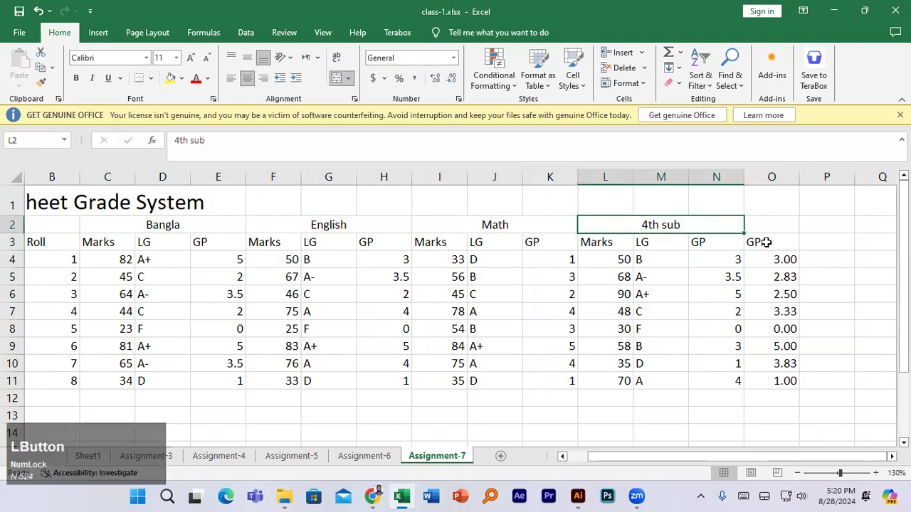
left_click(766, 242)
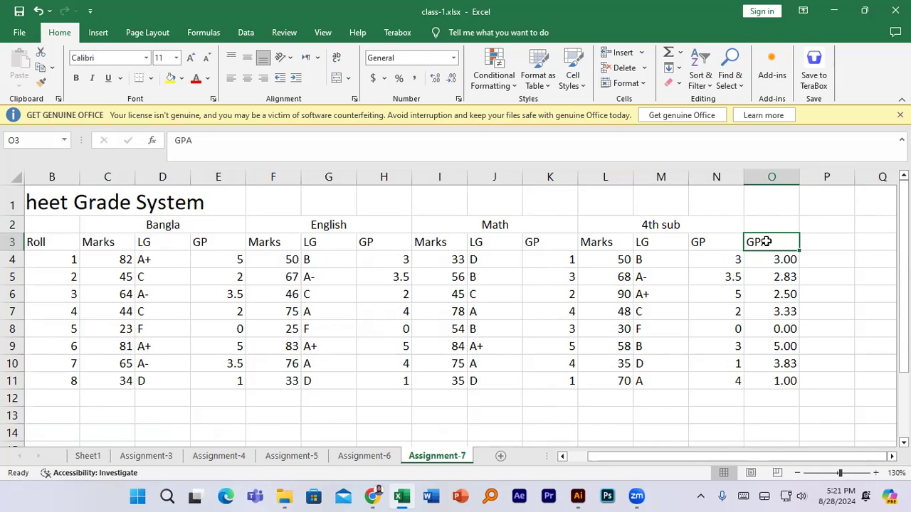
Examine the GPA column from its heading down to row 11 (O3:O11).
left_click(729, 245)
left_click_drag(762, 242, 787, 375)
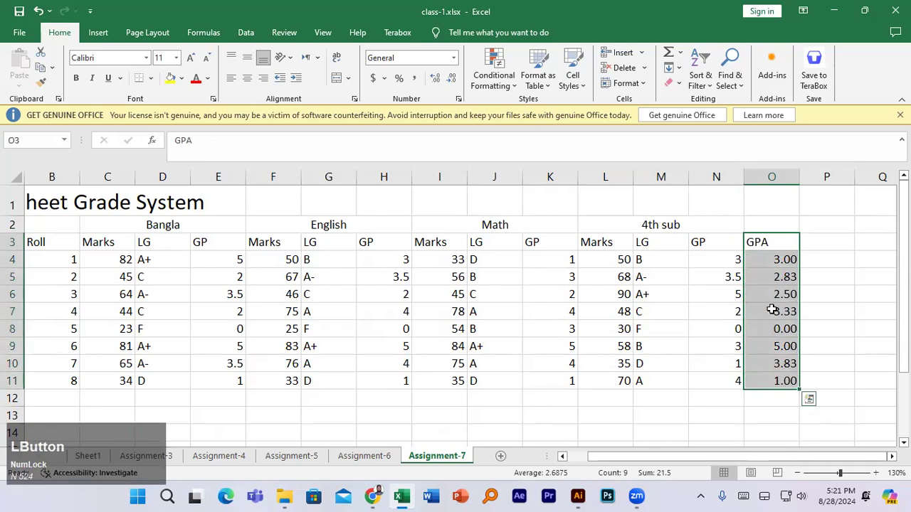
left_click(767, 242)
left_click_drag(767, 242, 781, 365)
left_click(769, 242)
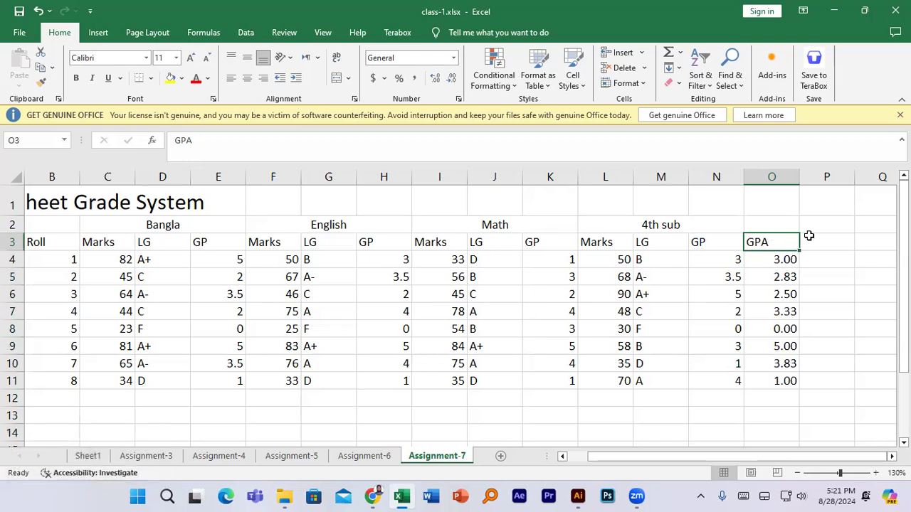
Examine the grade points and the nested IF formula of the 4th sub in N4:N11.
left_click_drag(716, 261, 720, 378)
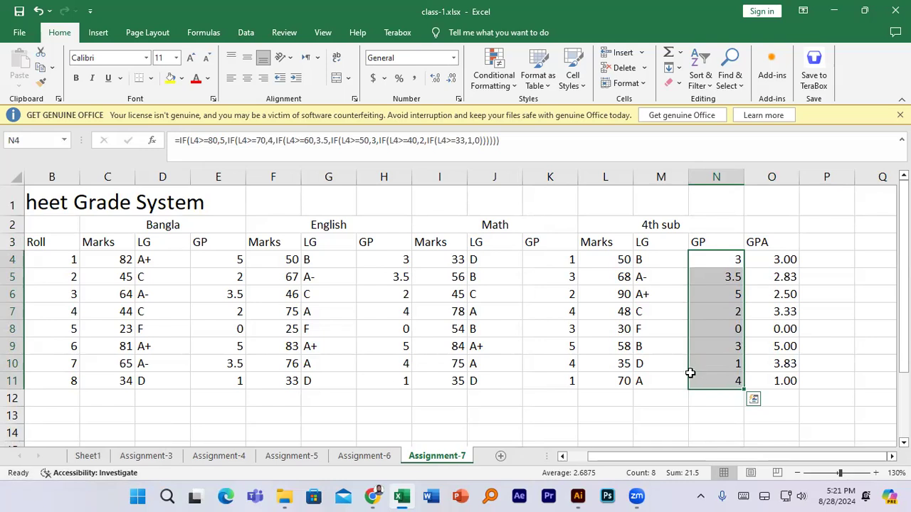
left_click(722, 259)
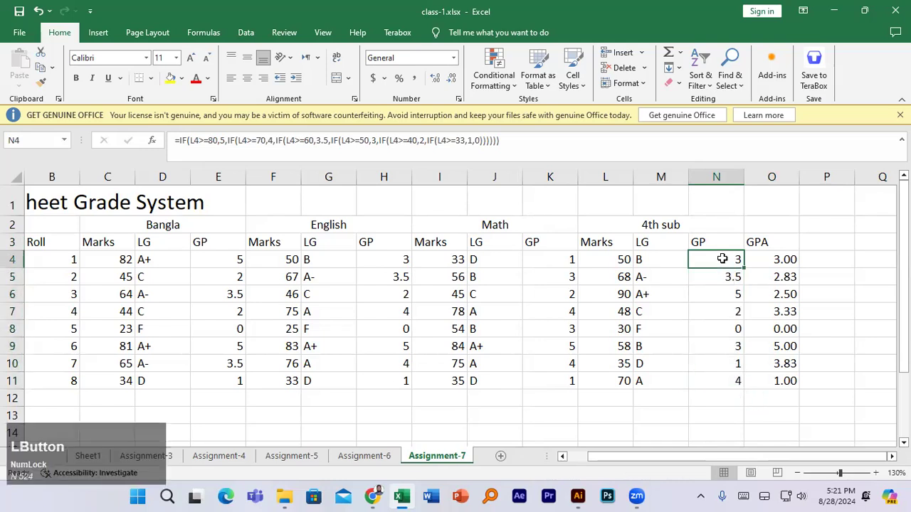
left_click_drag(722, 259, 724, 376)
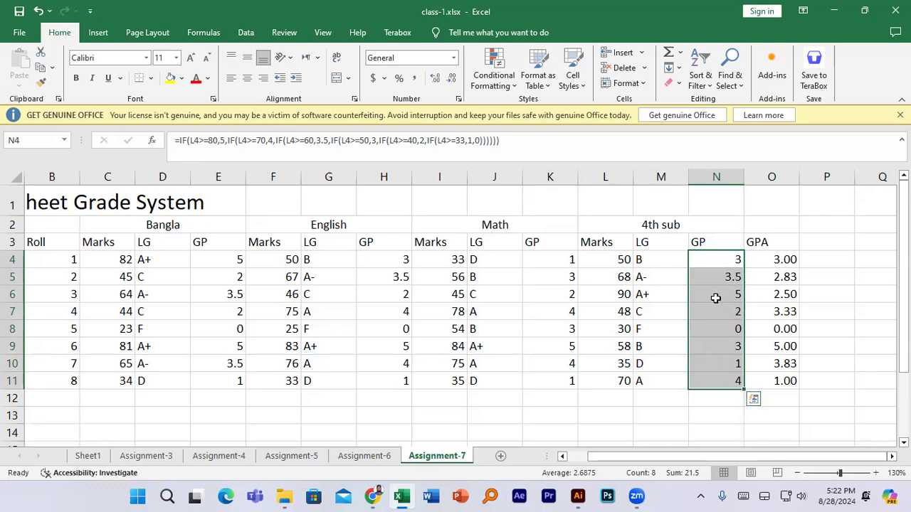
left_click(712, 258)
left_click_drag(712, 258, 729, 373)
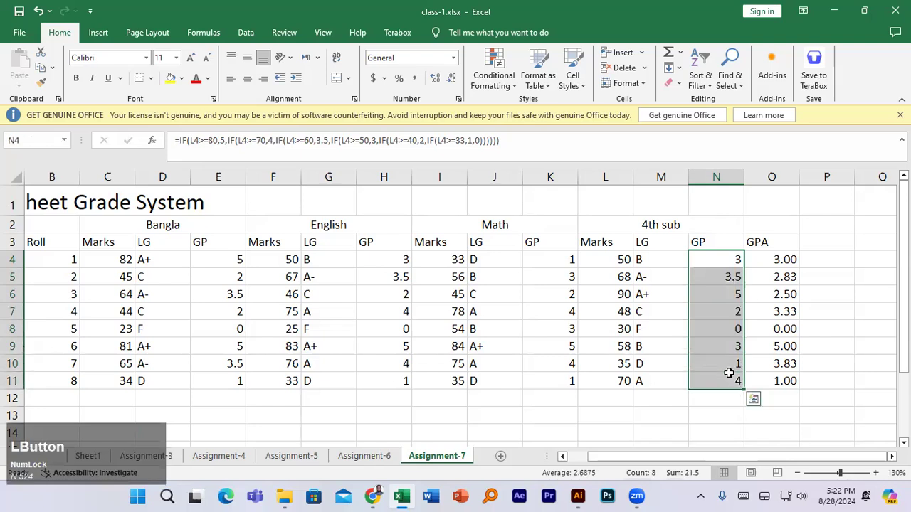
left_click(725, 312)
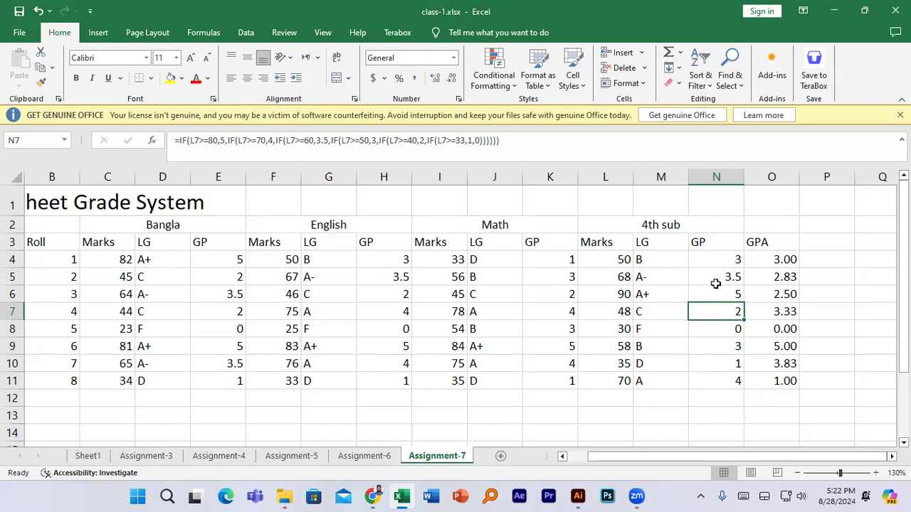
Check roll 1's Bangla, English and Math grade points in E4, H4 and K4 against the GPA formula in O4.
left_click(217, 258)
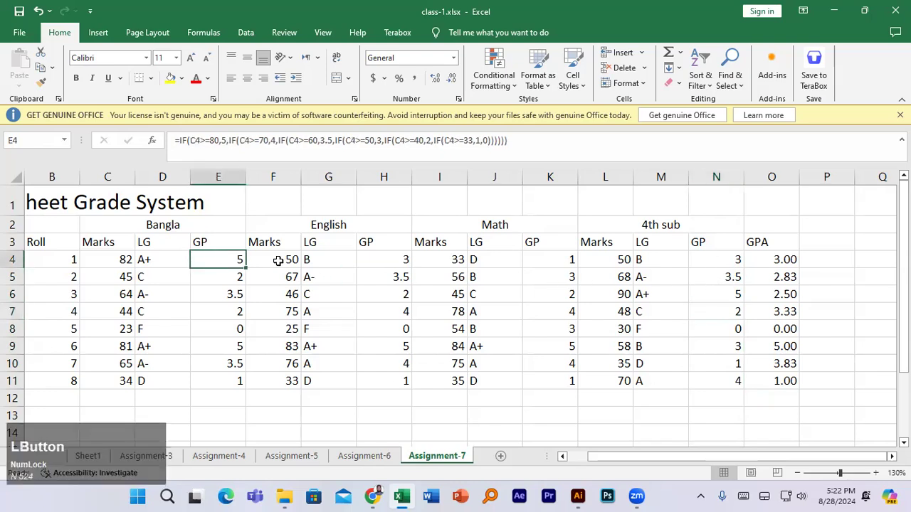
left_click(400, 260)
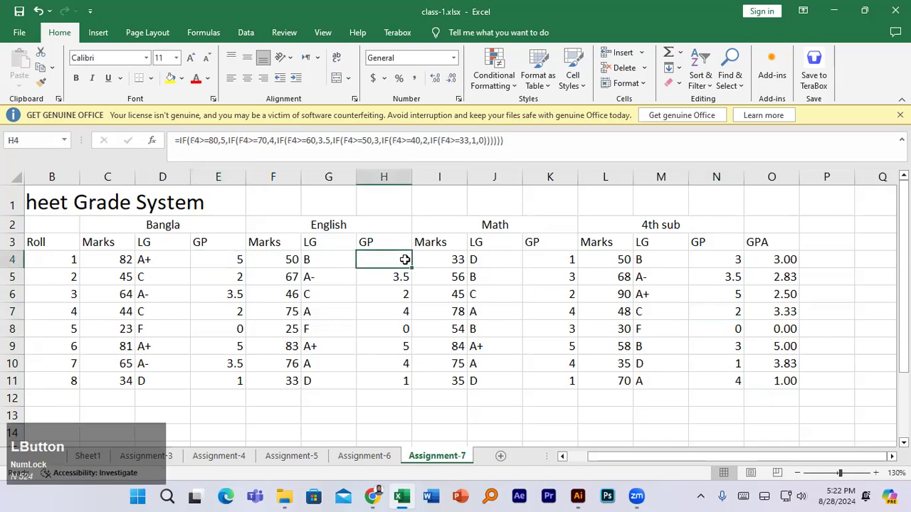
left_click(549, 261)
left_click(230, 255)
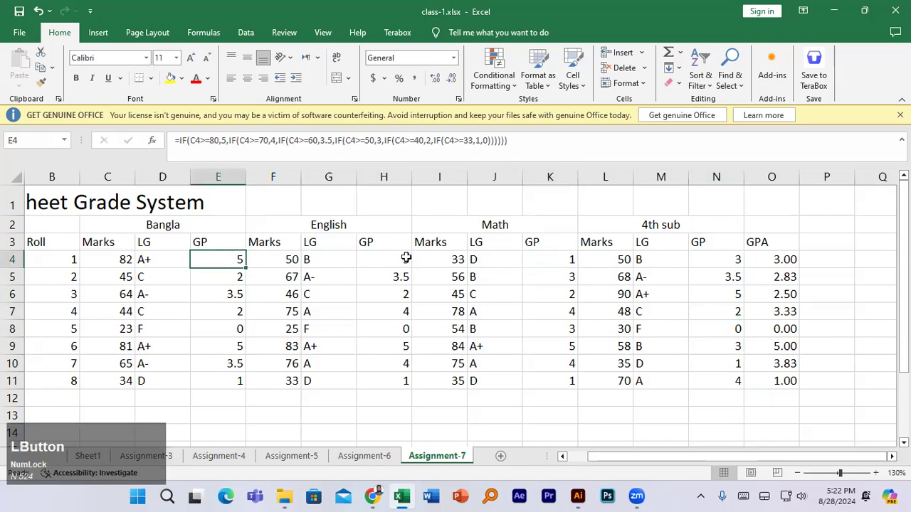
left_click(403, 260)
left_click(555, 258)
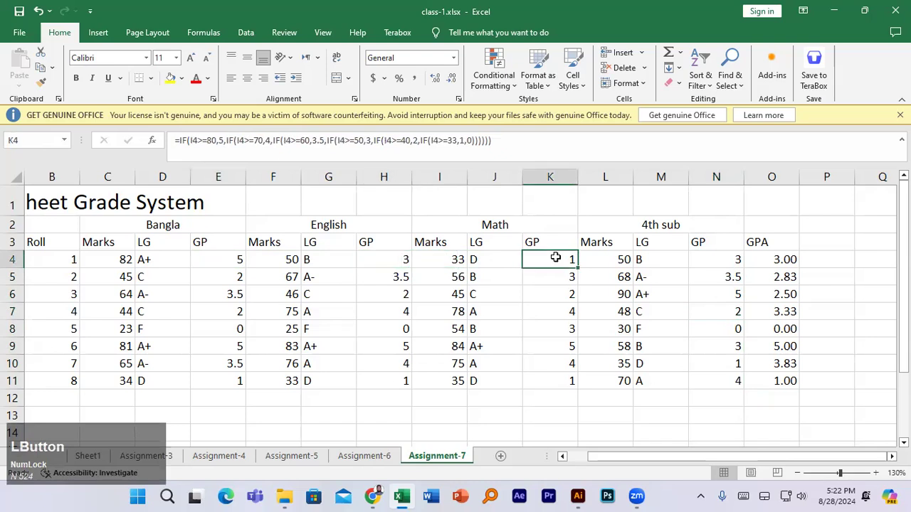
left_click(785, 258)
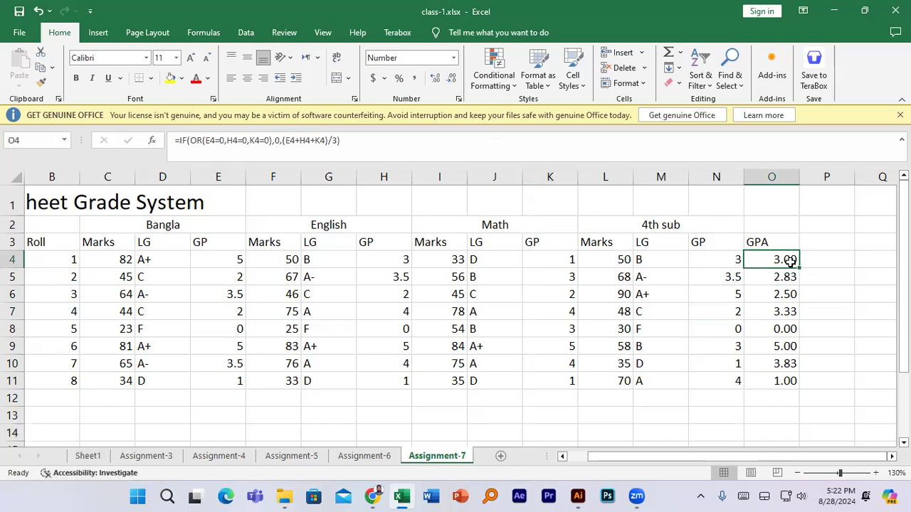
Compare roll 1's 4th sub grade point with the other three subjects, selecting E4, H4, K4 and N4 together.
left_click(721, 259)
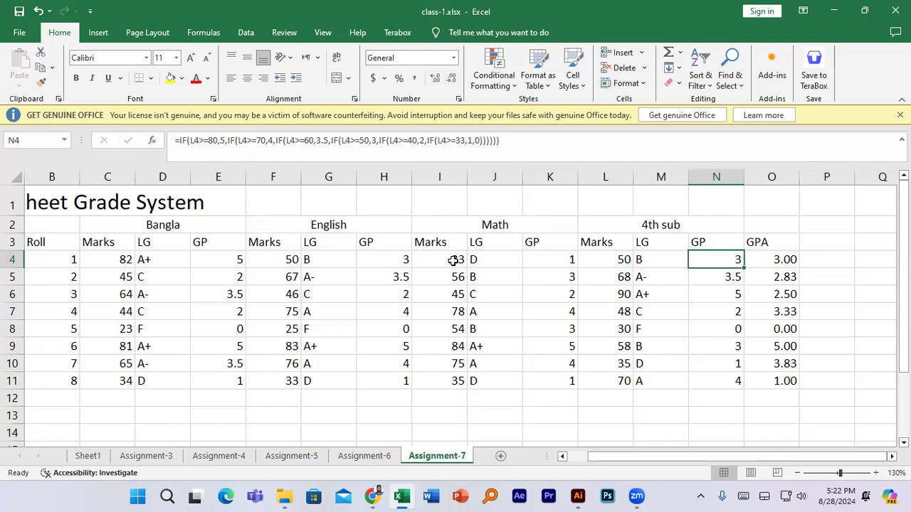
left_click(237, 262)
left_click(401, 263)
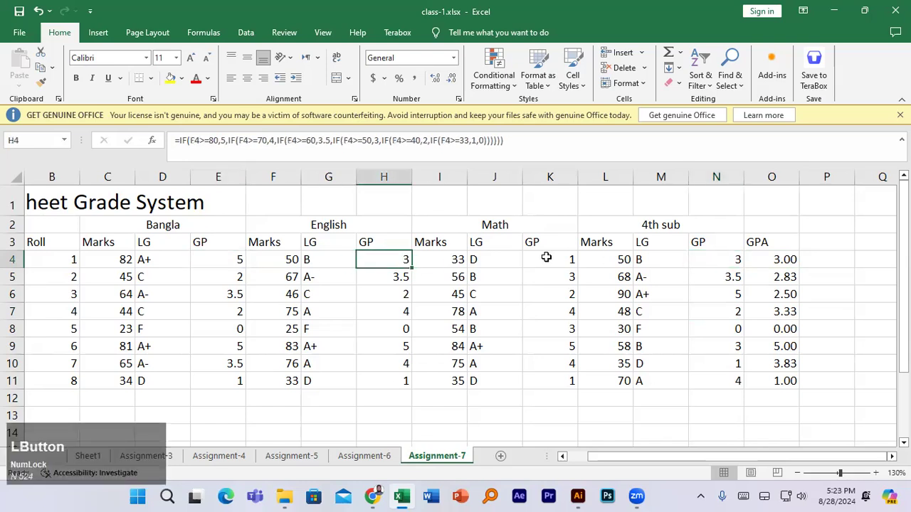
left_click(548, 259)
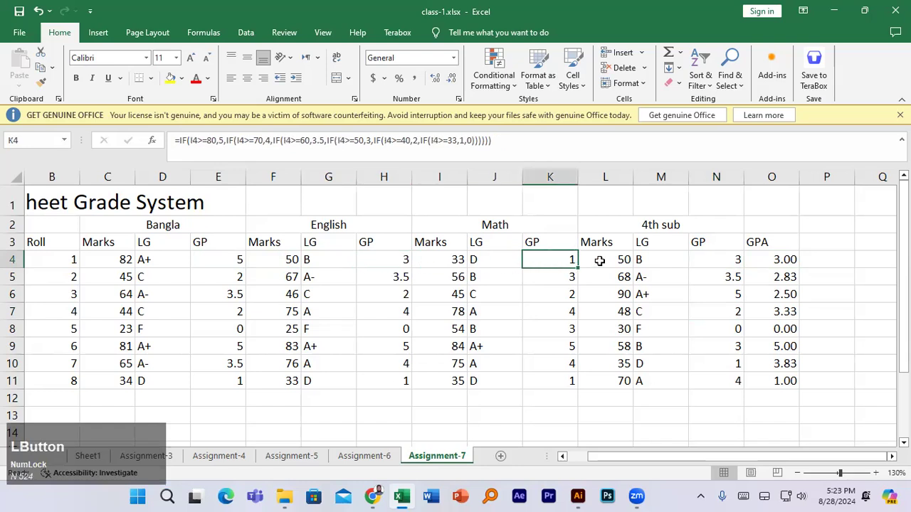
left_click(734, 257)
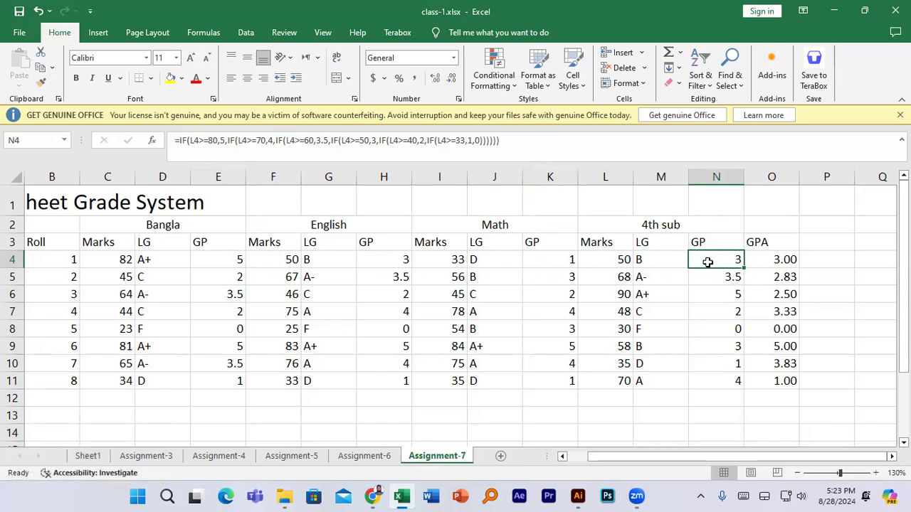
left_click(207, 260)
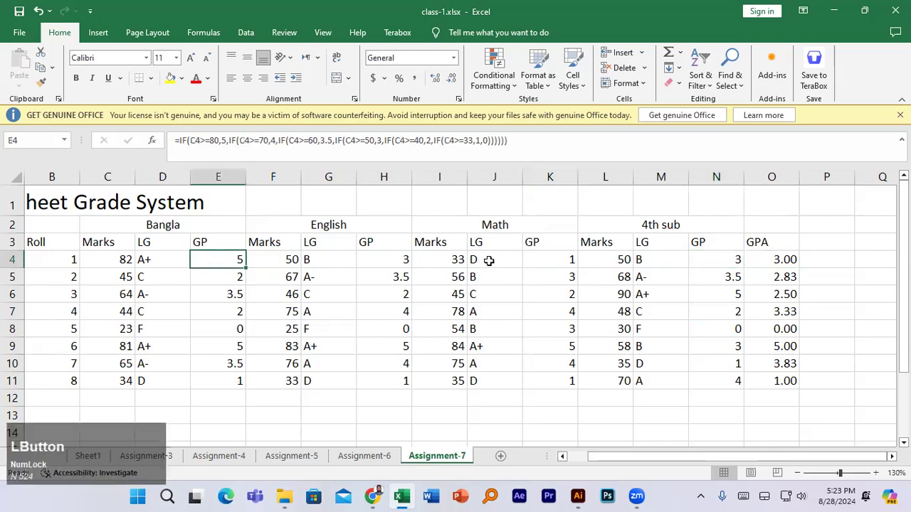
left_click(384, 260, "ctrl")
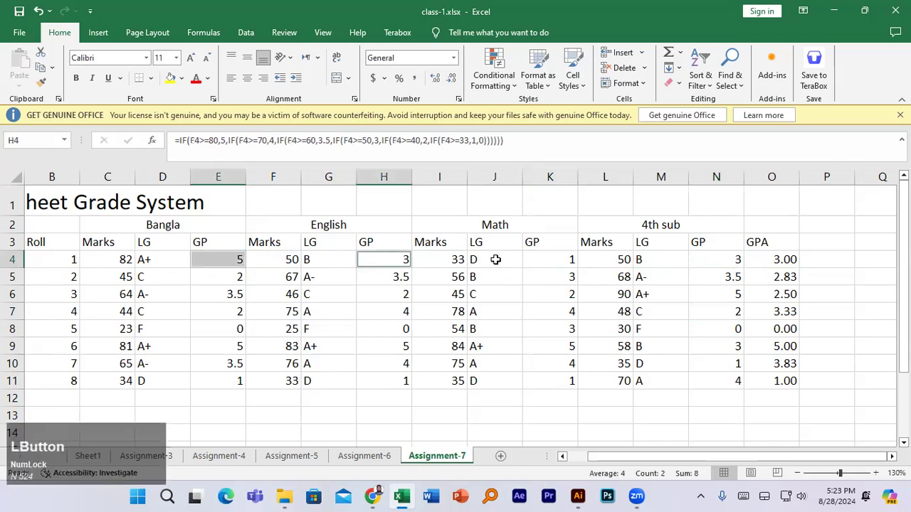
left_click(537, 260, "ctrl")
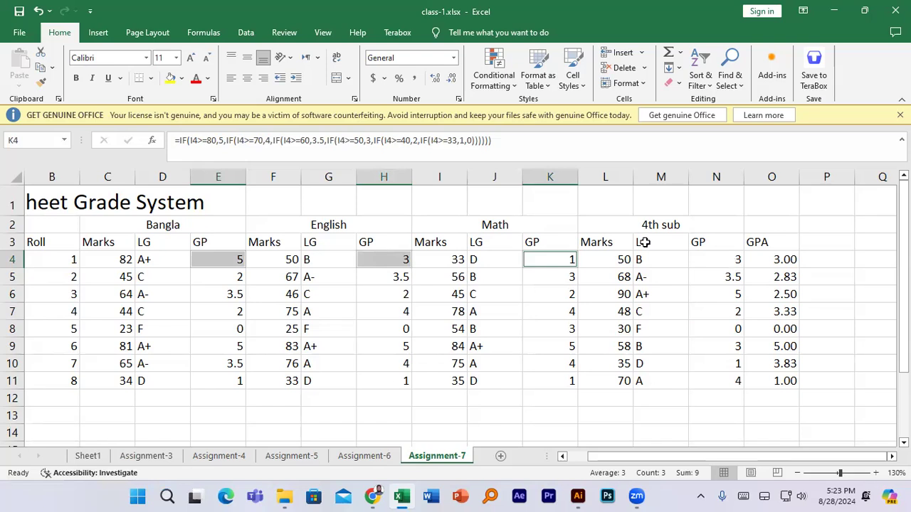
left_click(731, 262, "ctrl")
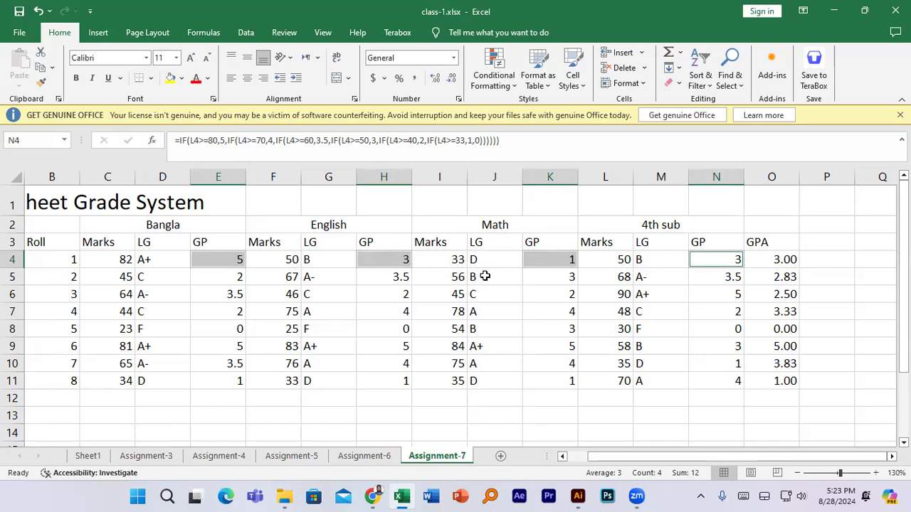
Review the 4th sub GP column again, from roll 1 down to roll 8.
left_click(711, 259)
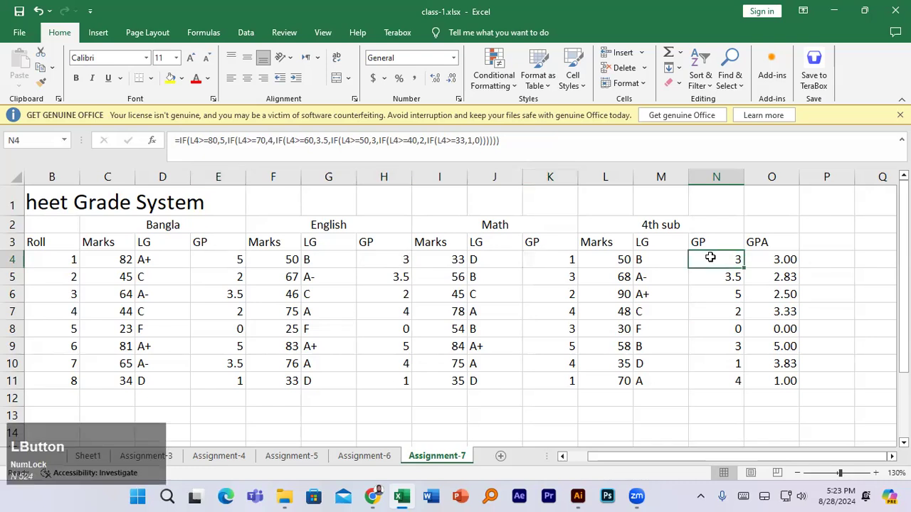
left_click_drag(707, 261, 716, 372)
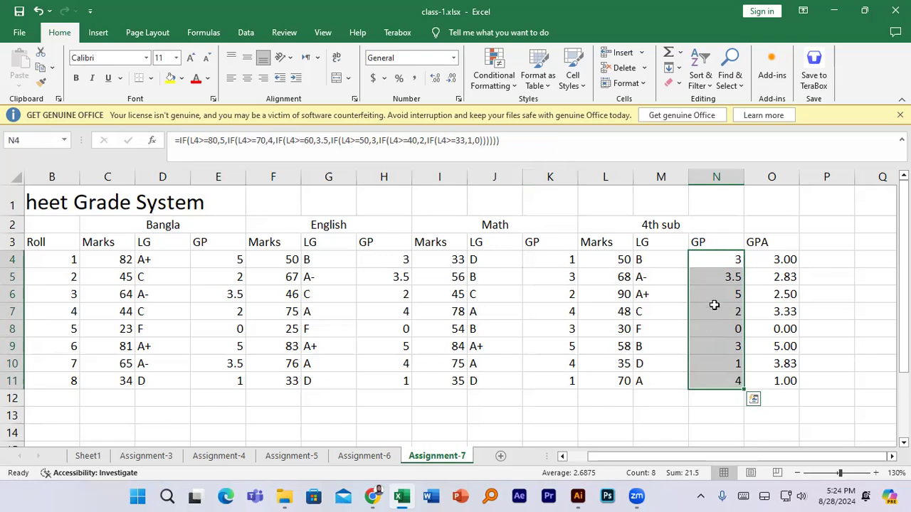
left_click(717, 262)
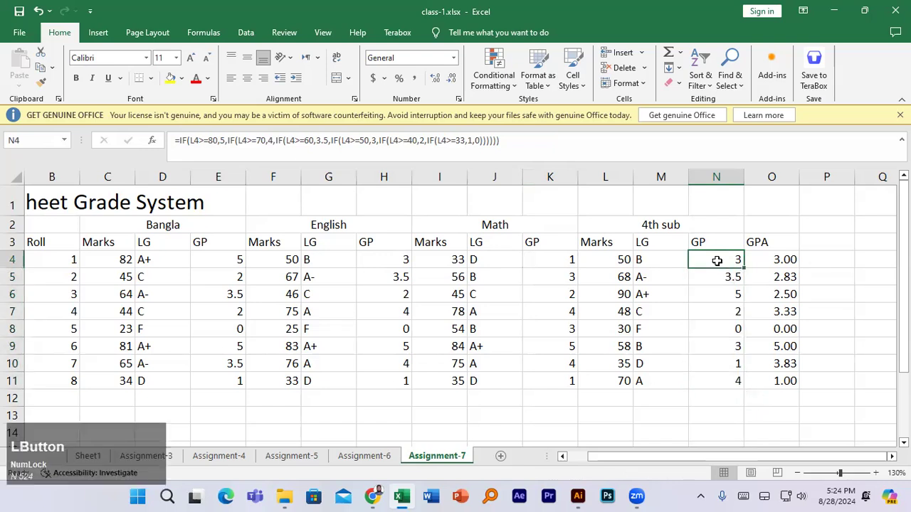
left_click_drag(718, 261, 721, 379)
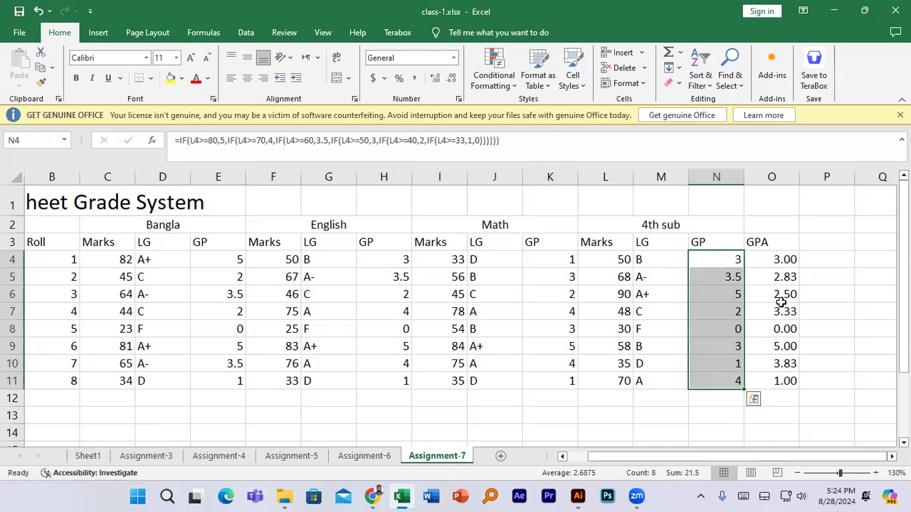
Inspect the GPA formula in O4, especially its E4+H4+K4 sum, leave it as it is and select P3.
double_click(781, 261)
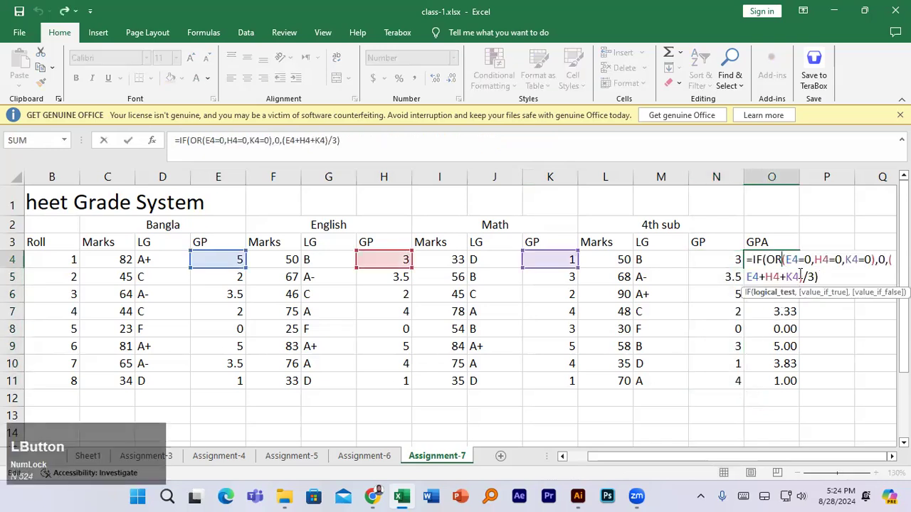
left_click_drag(801, 278, 754, 279)
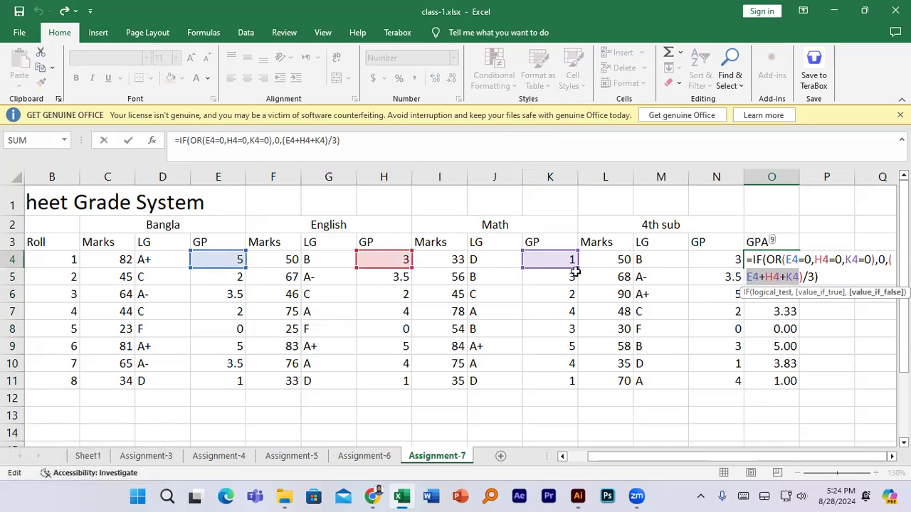
left_click(796, 278)
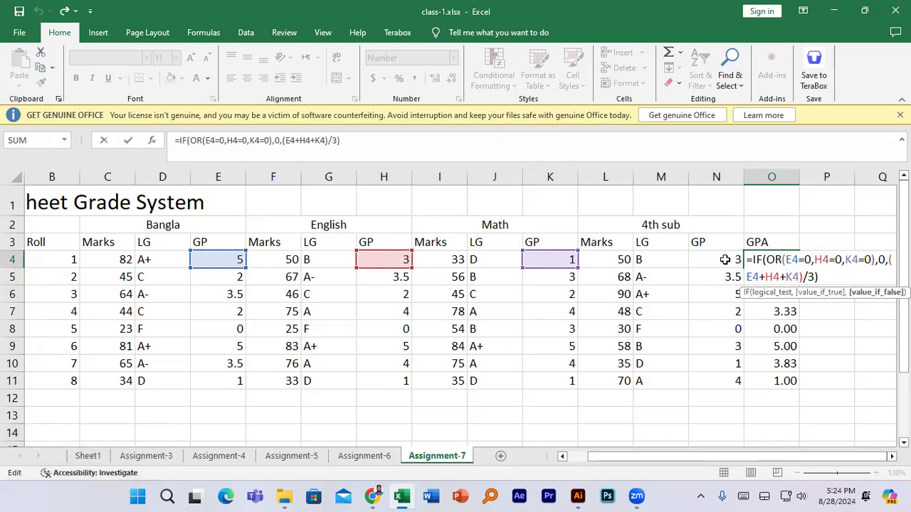
left_click(798, 277)
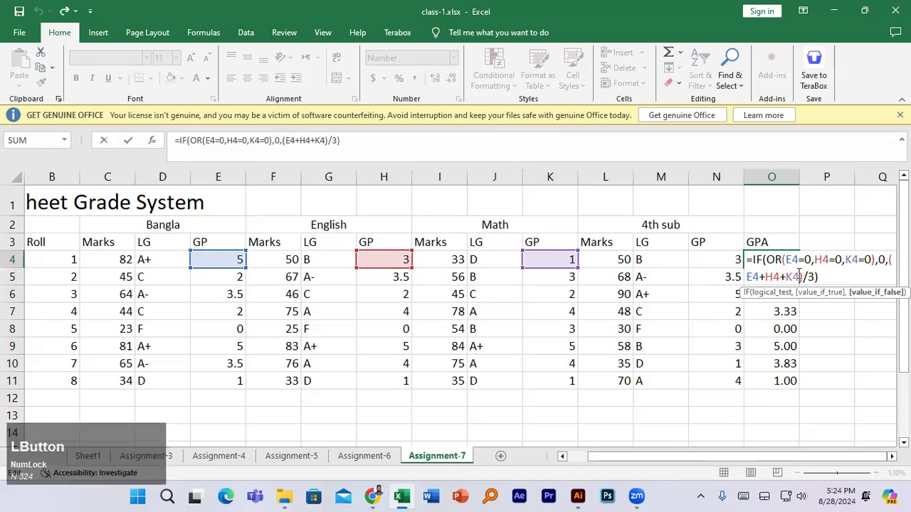
type(")")
left_click(825, 276)
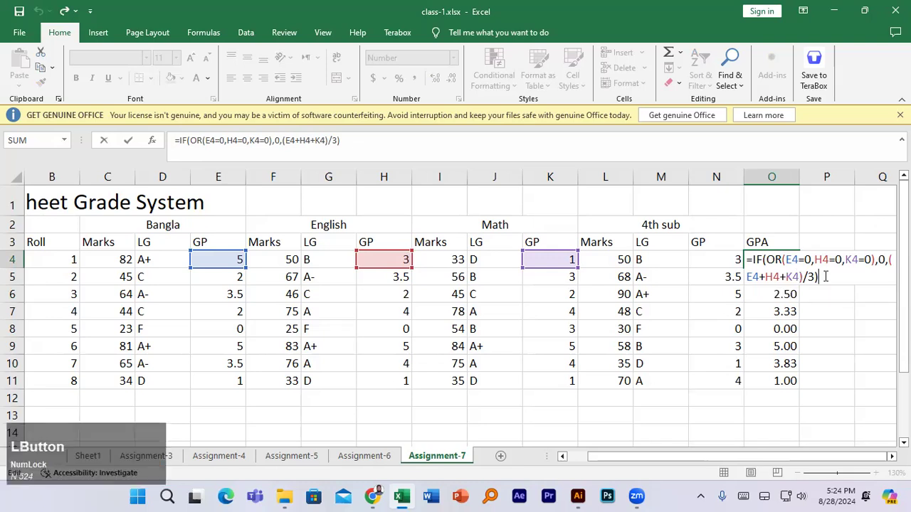
key("KP_Enter")
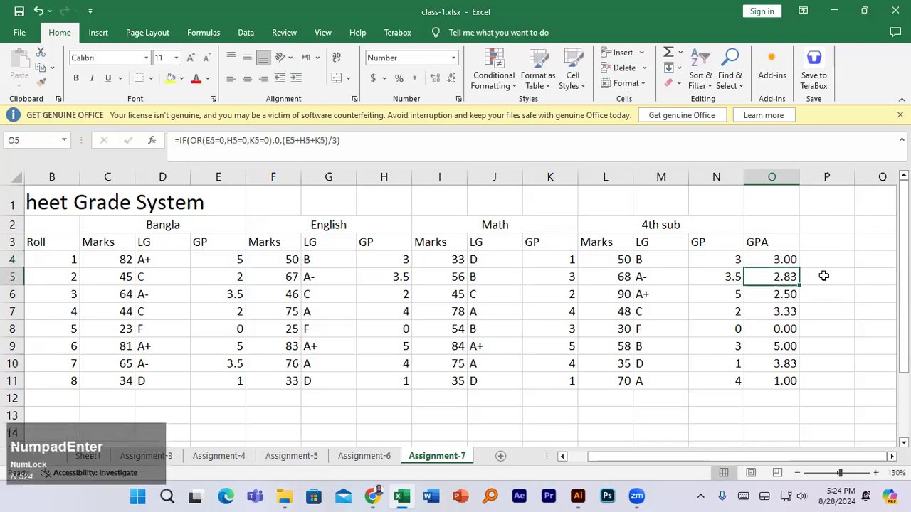
left_click(827, 244)
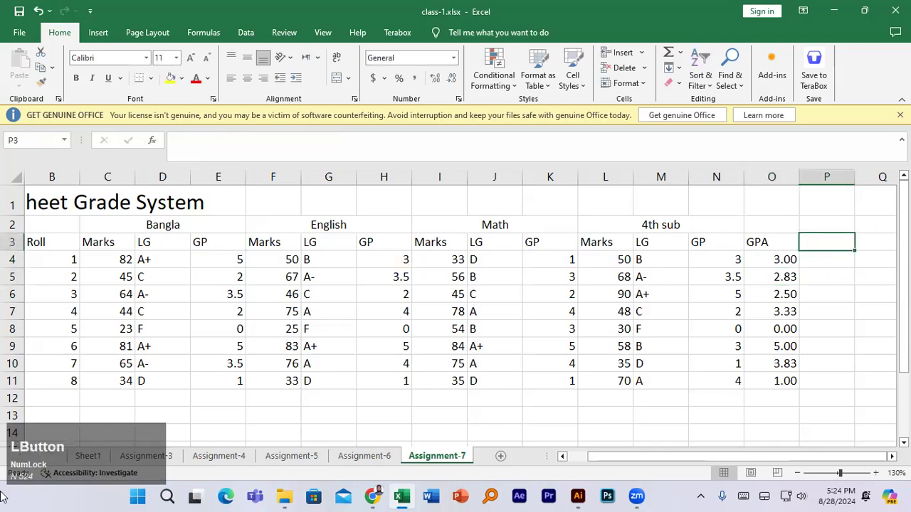
Enter the header "GPA(with 4th sub)" in P3 and autofit column P to its text.
type("GPA")
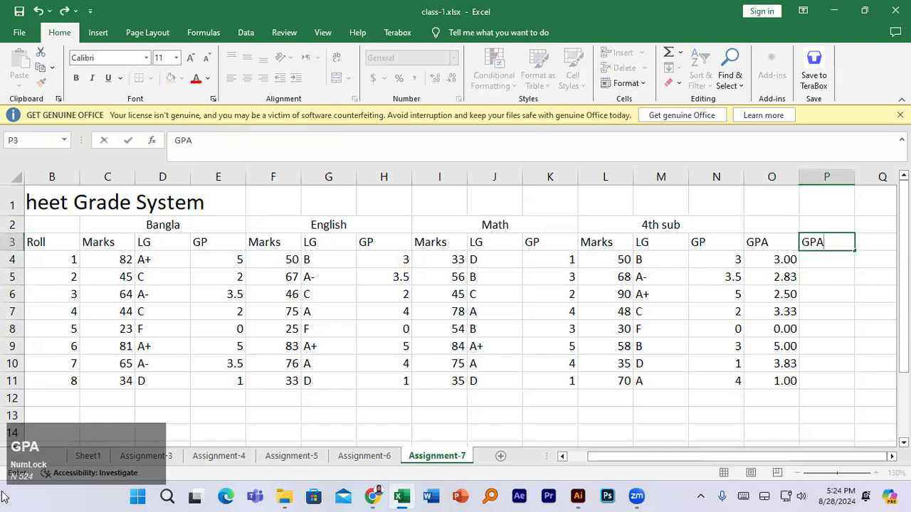
type("(with ")
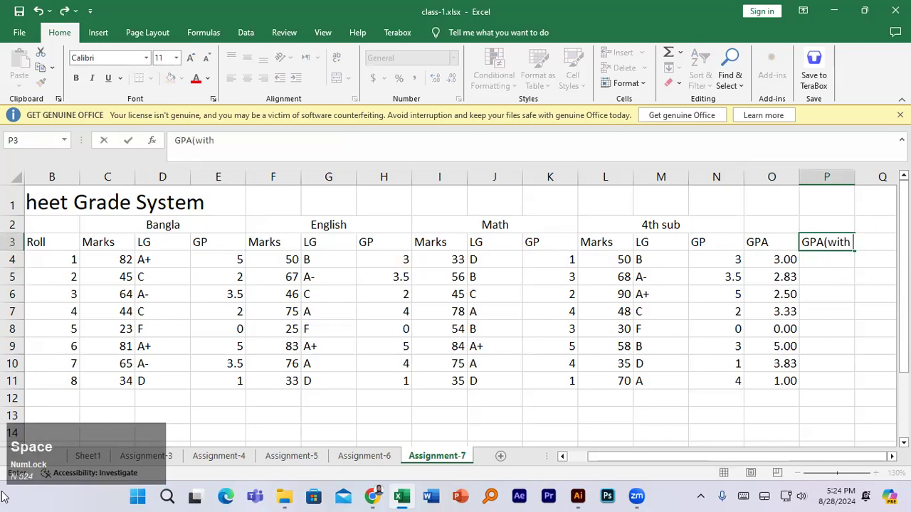
type("4th sub)")
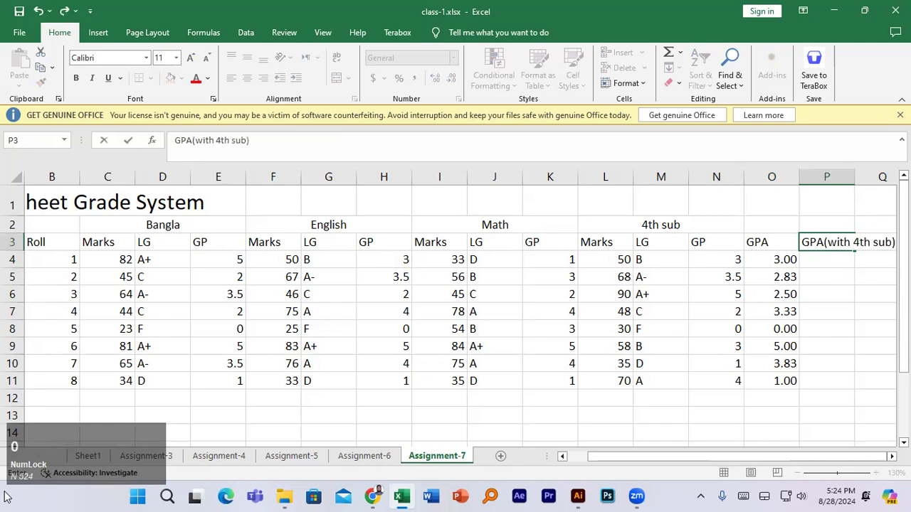
key("Return")
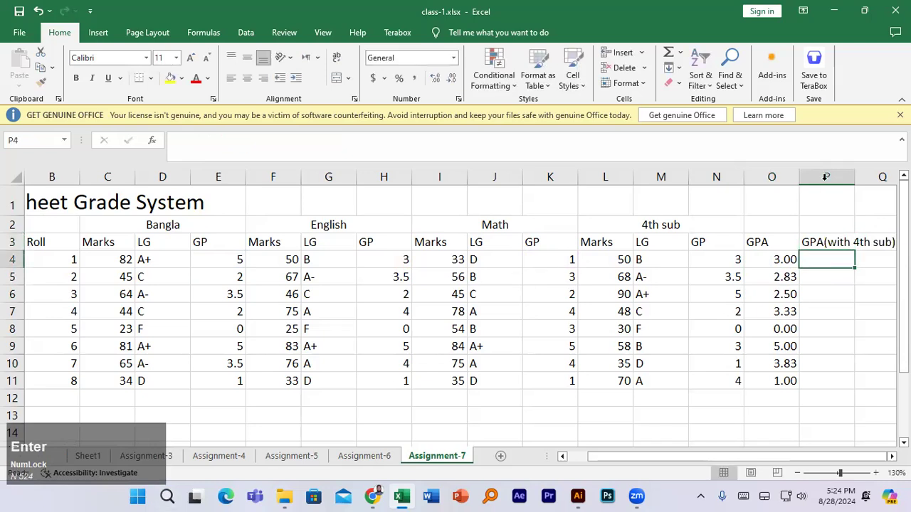
double_click(853, 177)
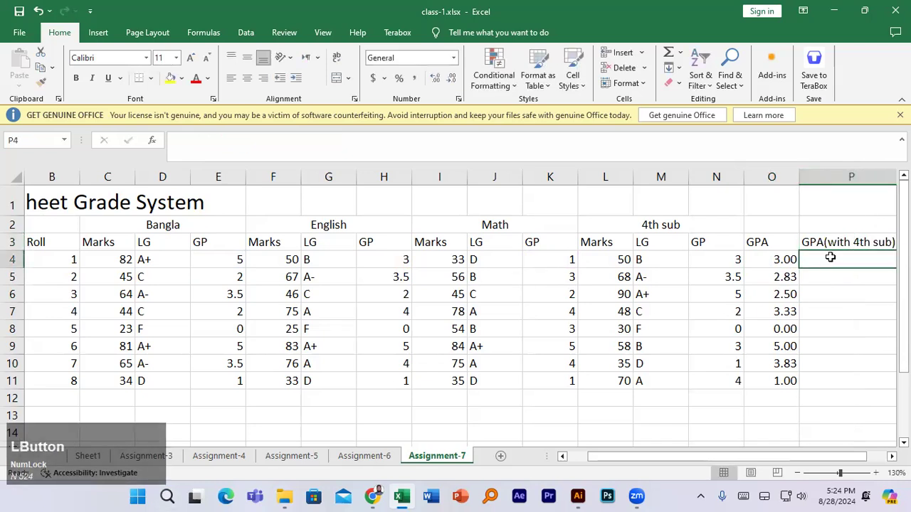
type("=")
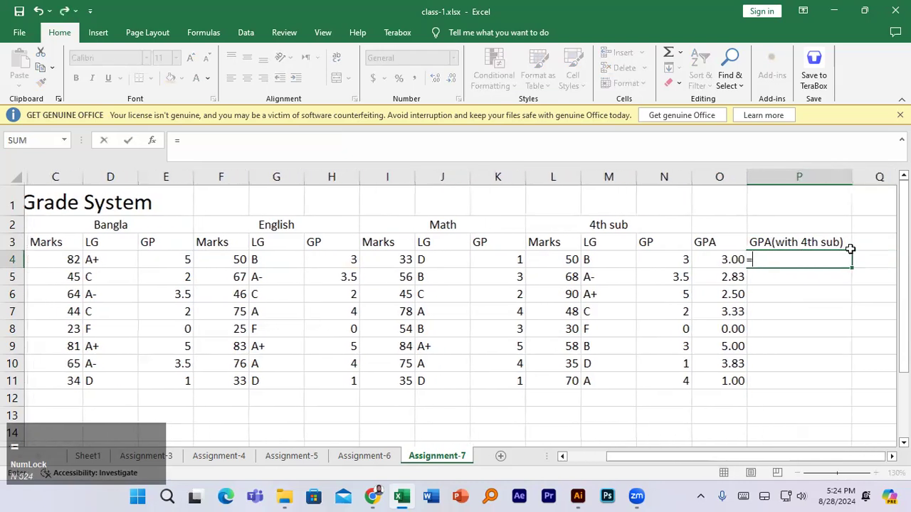
key("BackSpace")
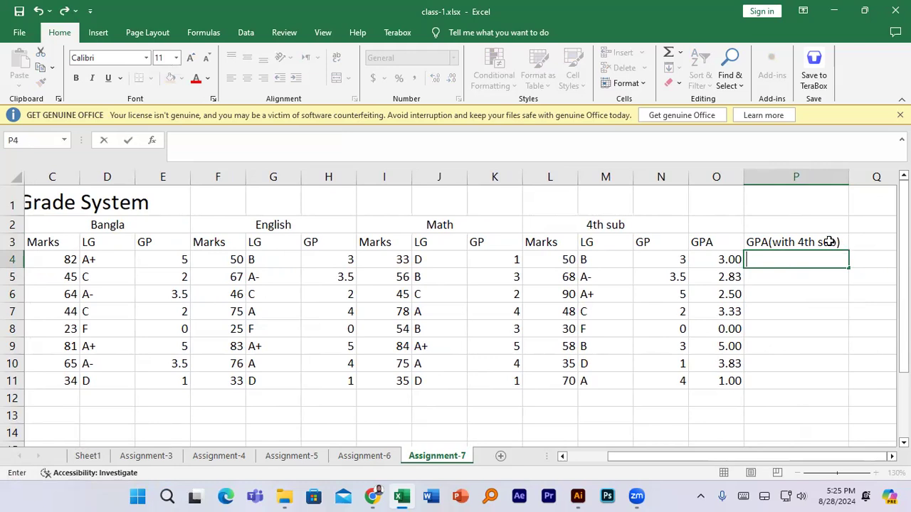
left_click(662, 264)
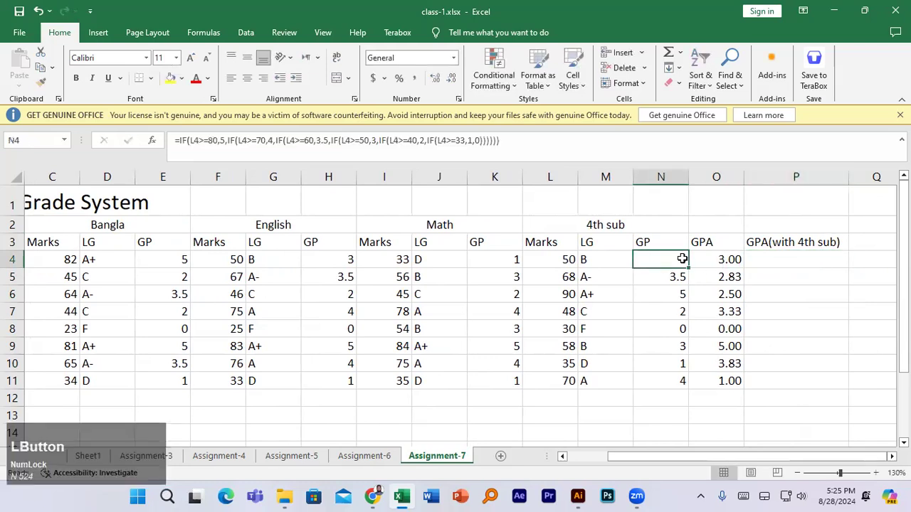
left_click(757, 260)
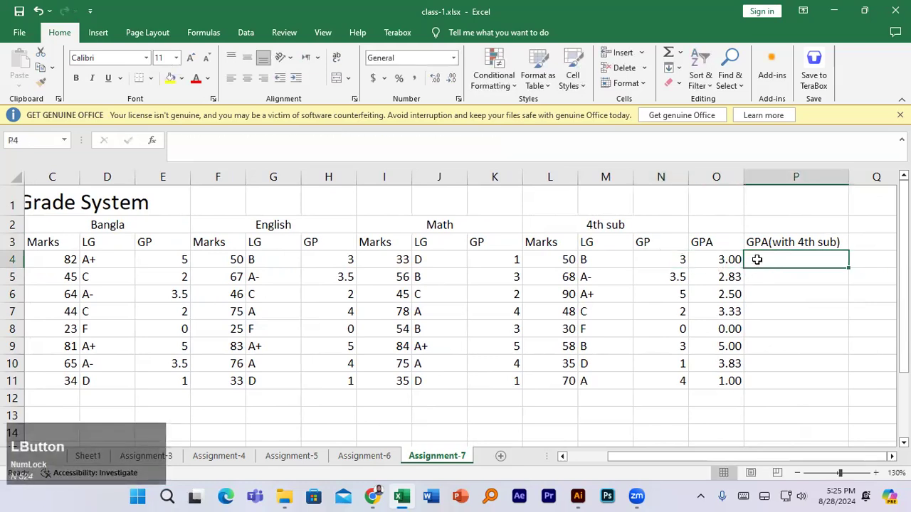
Begin an IF formula in P4 with an OR test whose first condition is E4=0.
type("=")
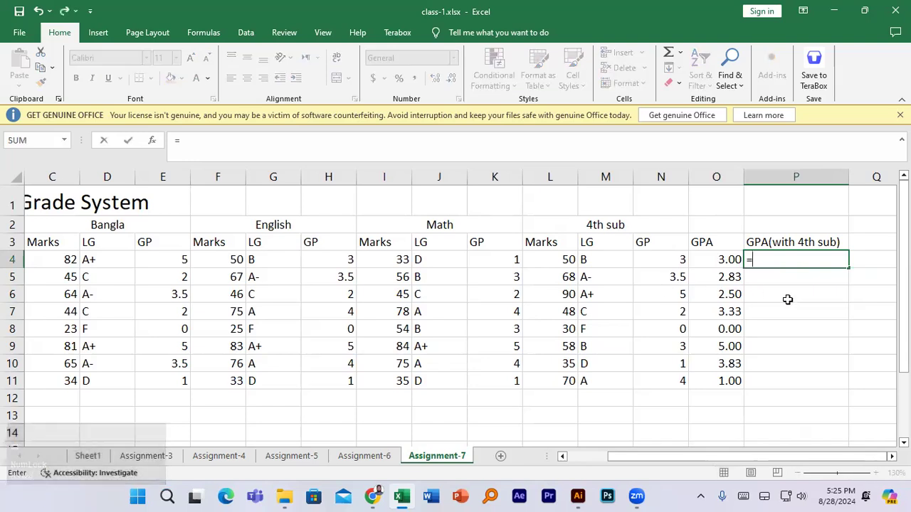
type("if")
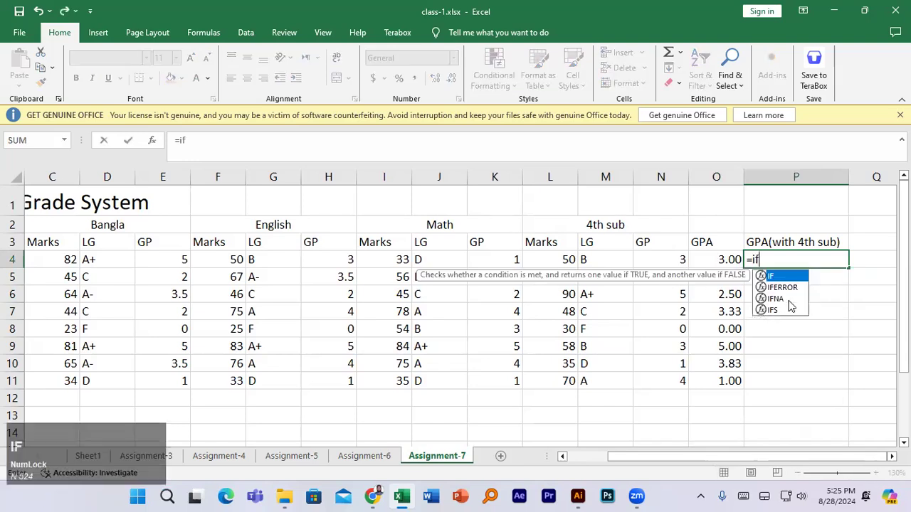
key("Tab")
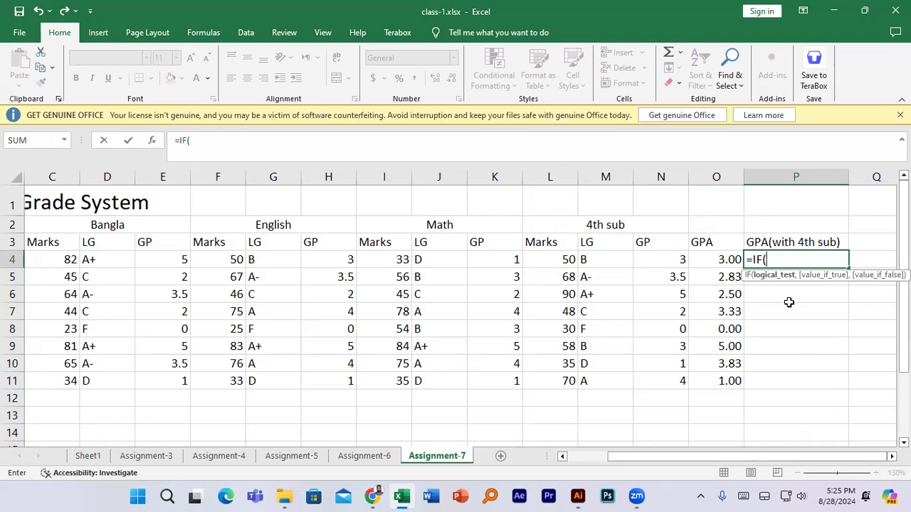
type("or")
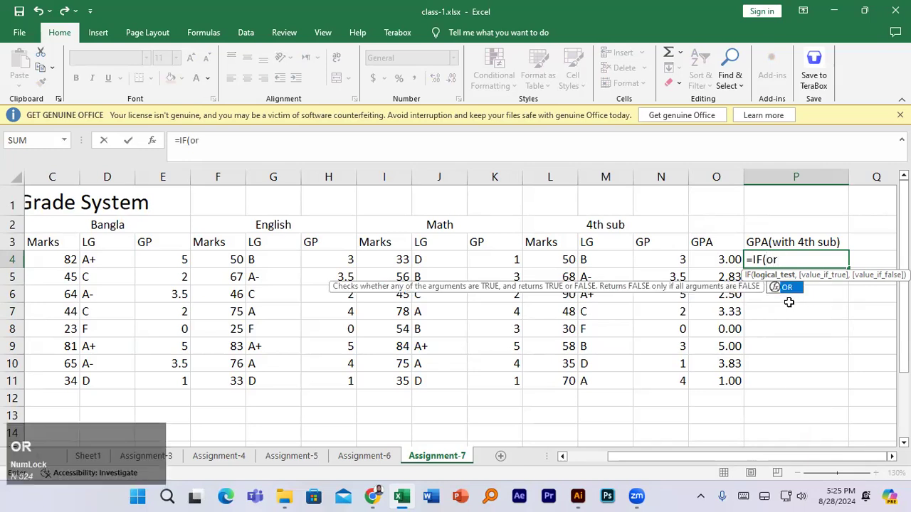
key("Tab")
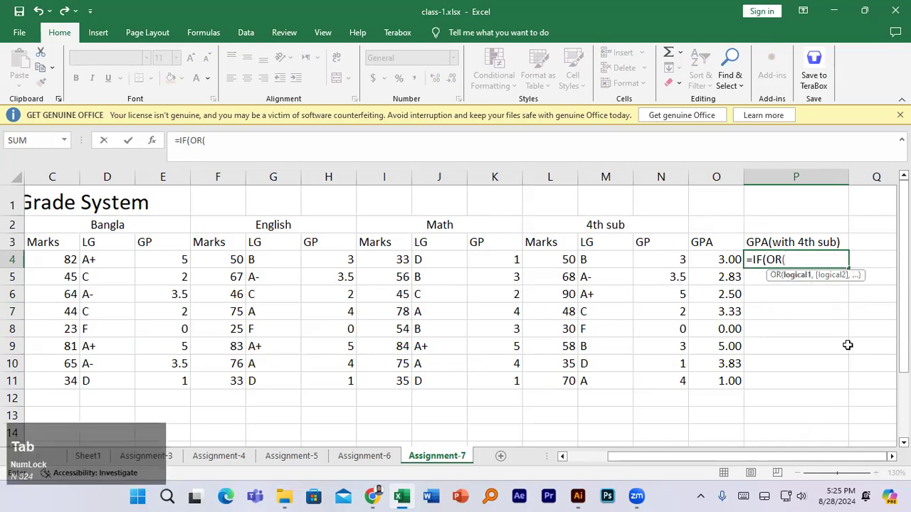
left_click(163, 259)
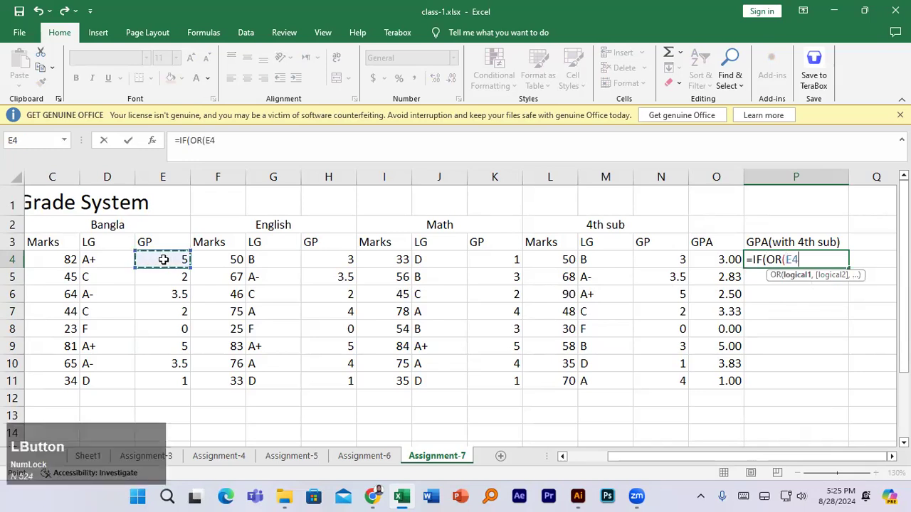
type("=0,")
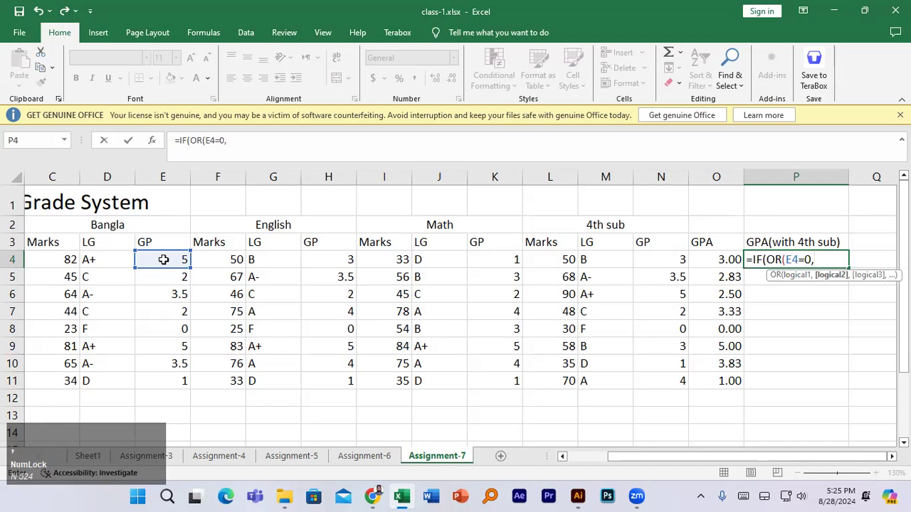
Add the conditions H4=0 and K4=0 to the OR test in P4's formula and close its parenthesis.
left_click(332, 261)
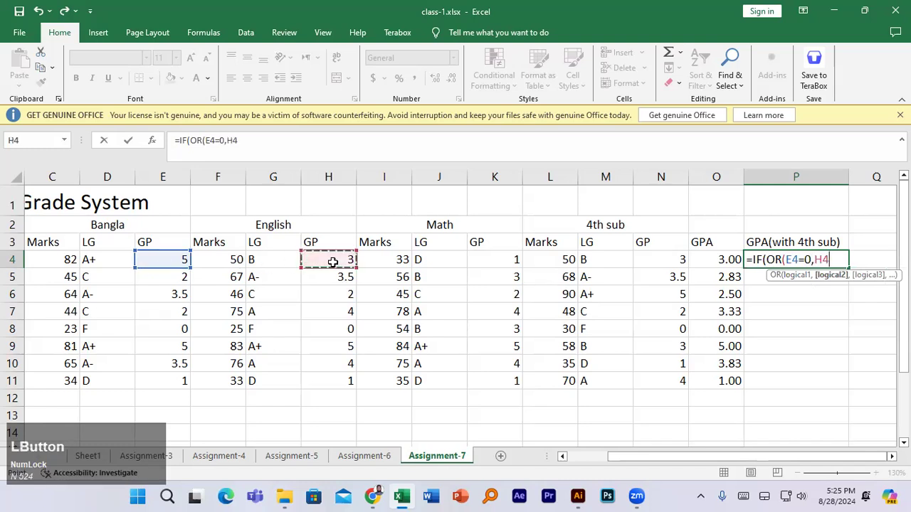
type("=0")
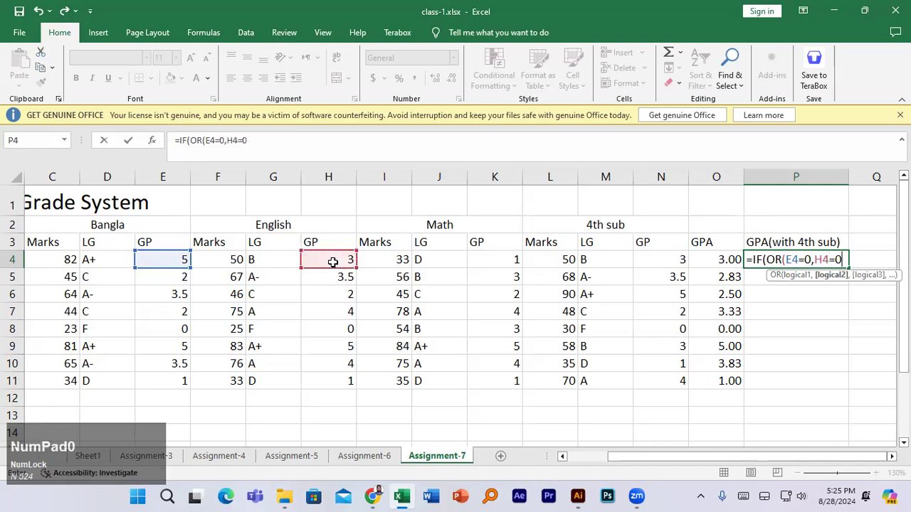
type(",")
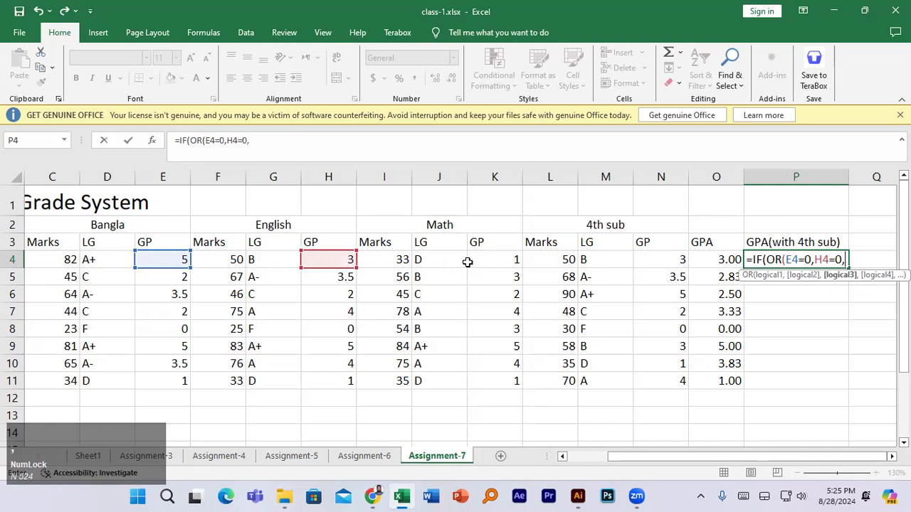
left_click(495, 261)
type("=")
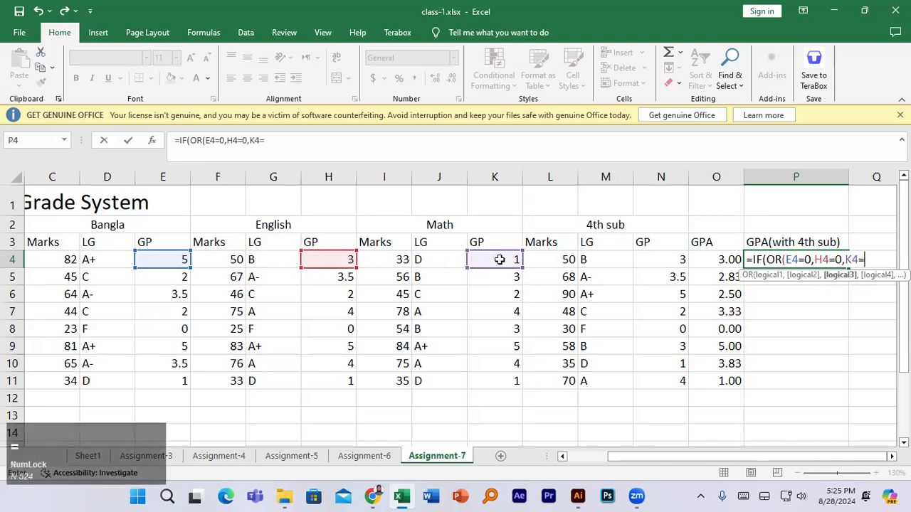
type("0")
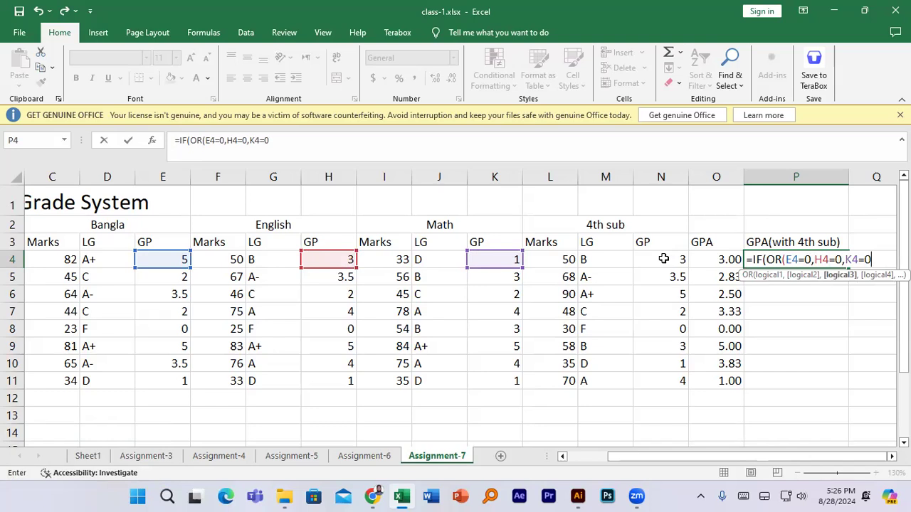
key("shift")
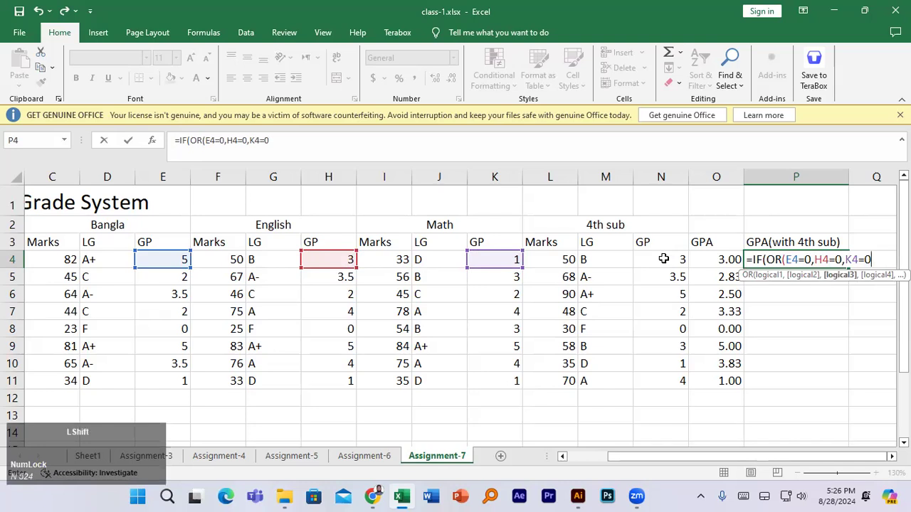
type(")")
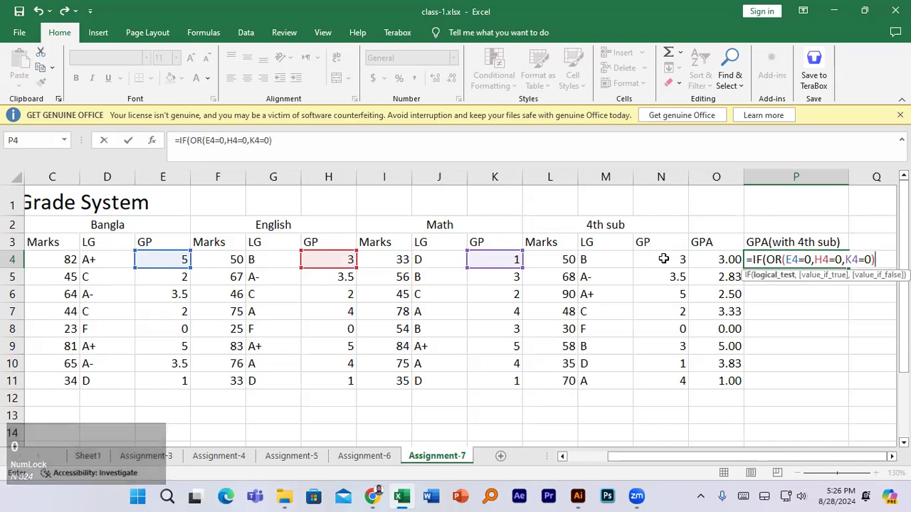
Give the IF in P4 a true result of 0 and continue to its false argument.
type(",")
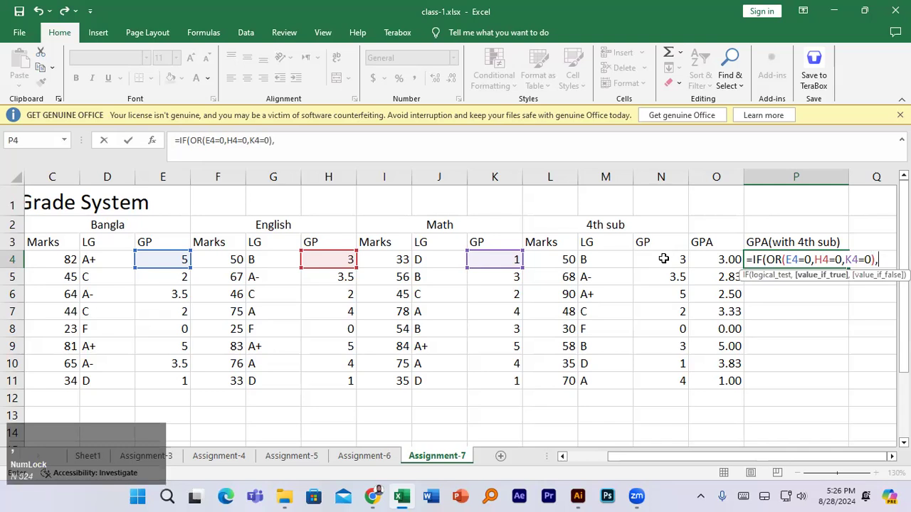
type("0,")
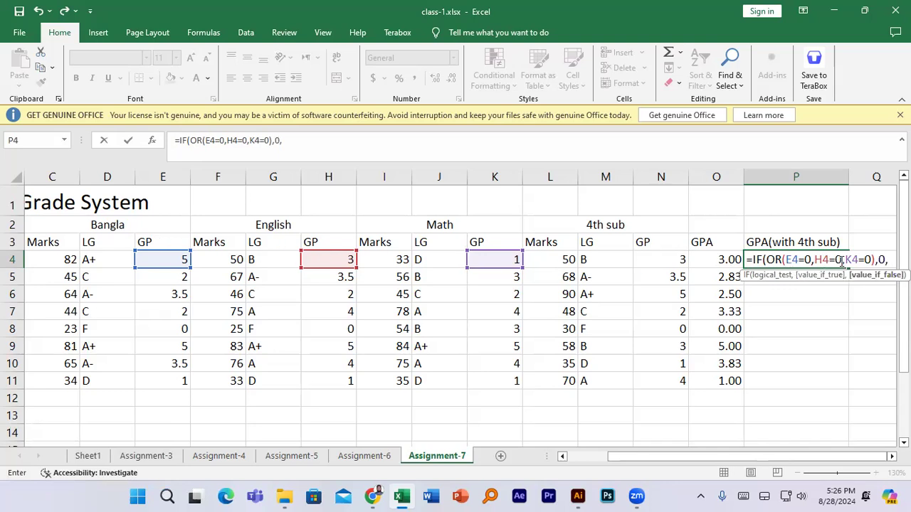
left_click(888, 261)
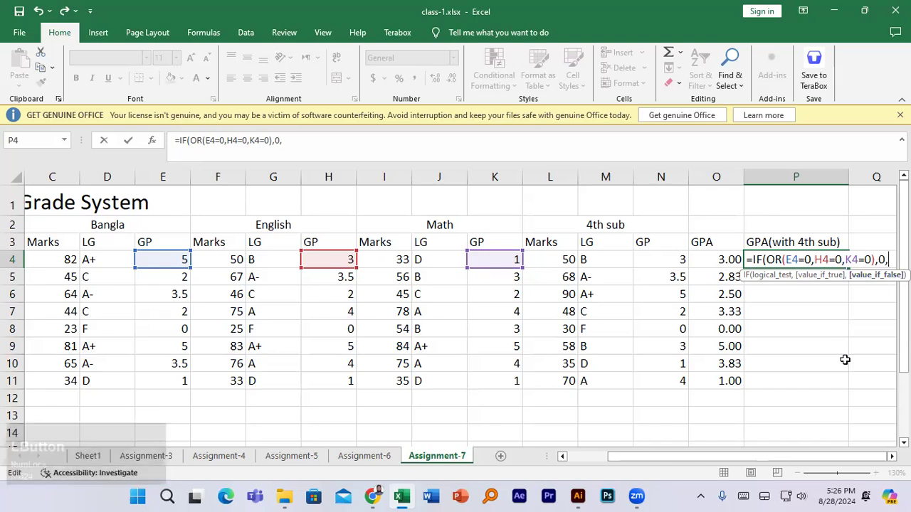
left_click(889, 260)
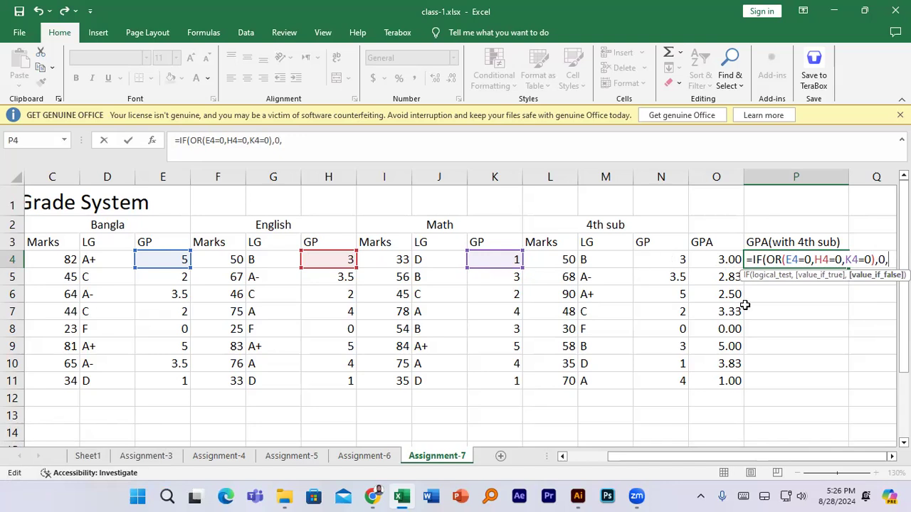
Nest a second IF as the false argument, testing whether the 4th sub grade point is above 2 with N4>2.
type("if")
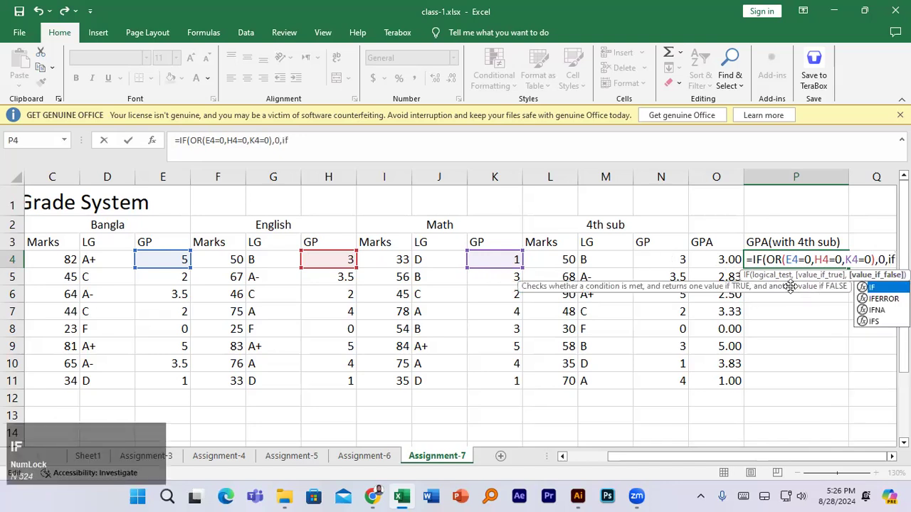
key("Tab")
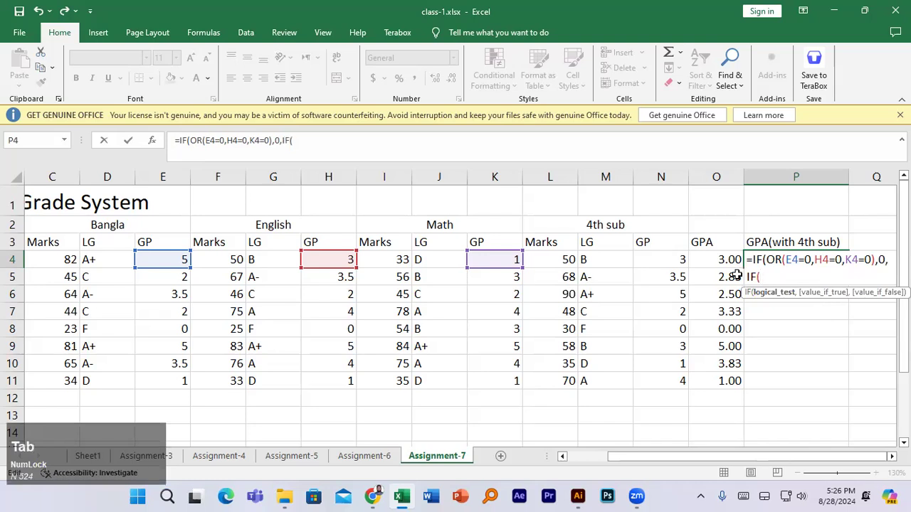
left_click(671, 261)
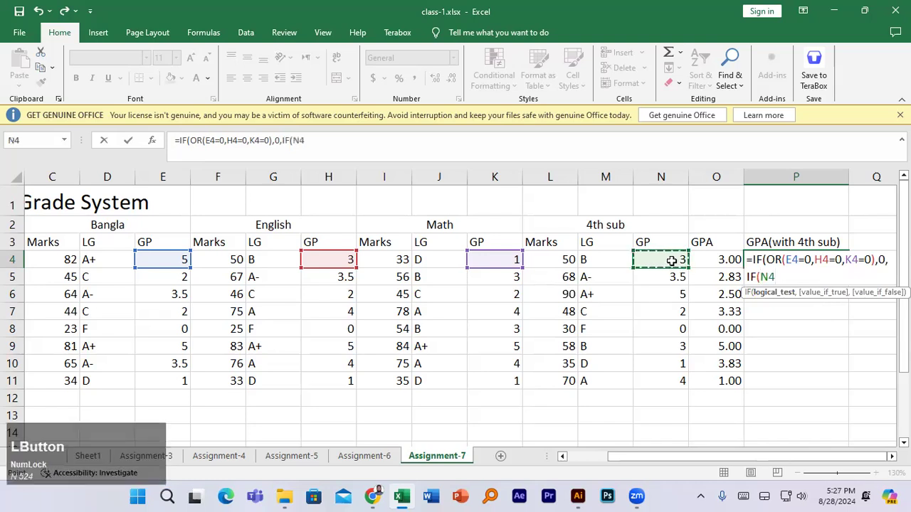
type(">2")
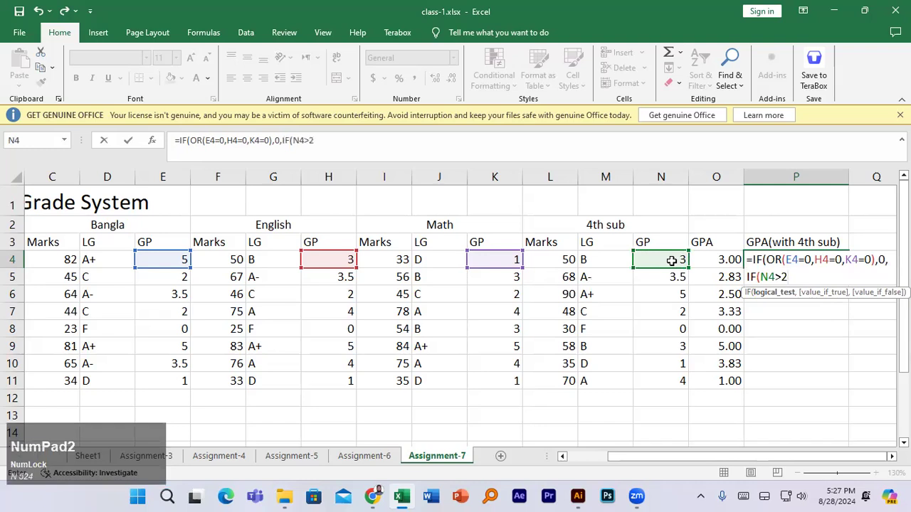
type(",")
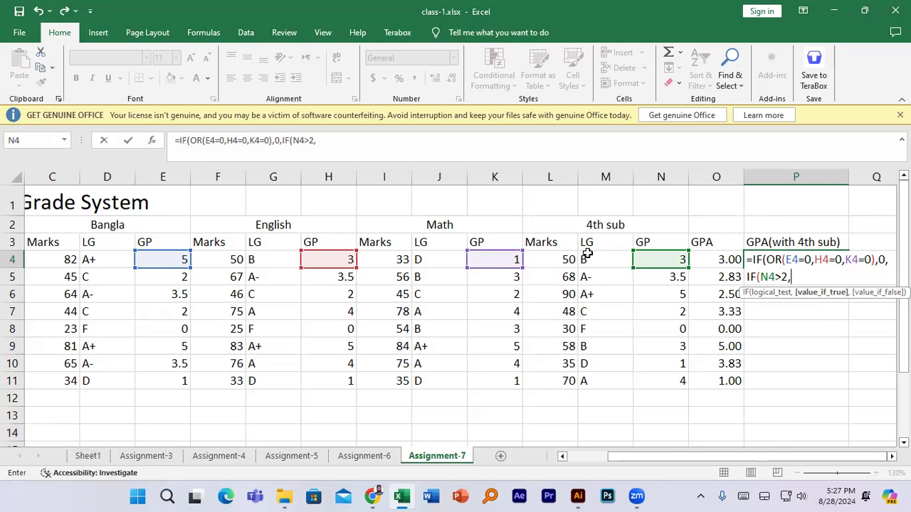
type("su")
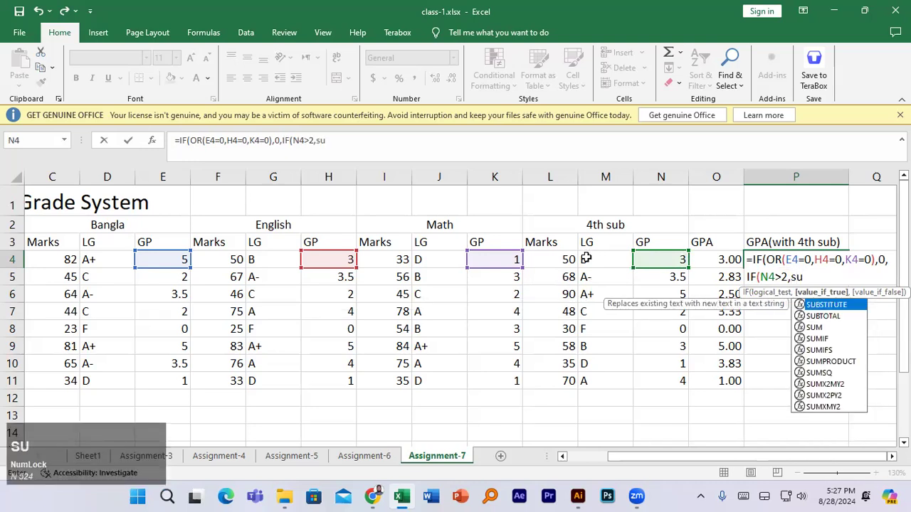
key("BackSpace")
key("BackSpace")
Enter E4+H4+K4+N4-2 as the true result of the nested IF in P4.
left_click(152, 261)
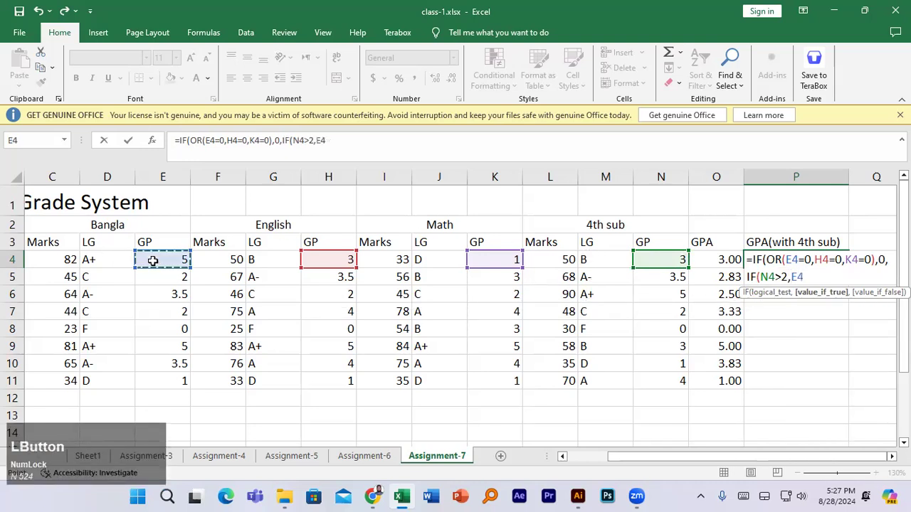
type("+")
left_click(331, 263)
type("+")
left_click(501, 261)
type("+")
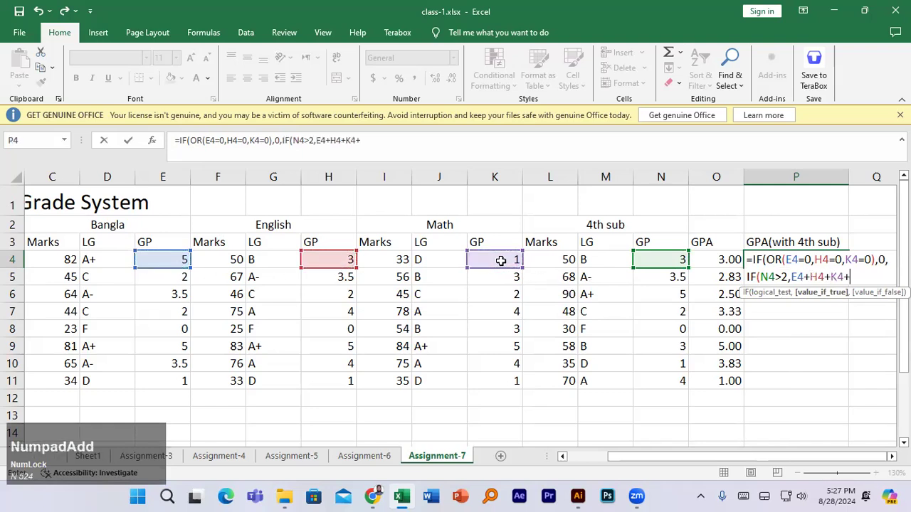
left_click(658, 261)
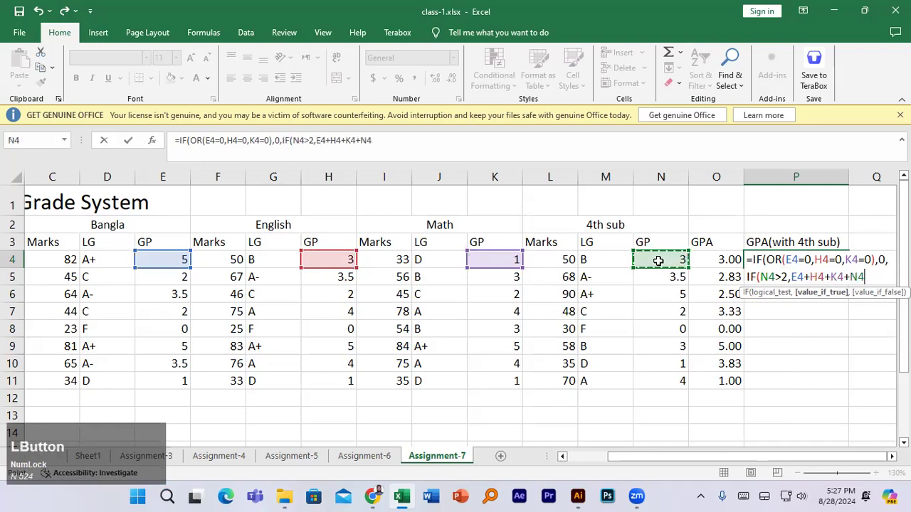
type("-")
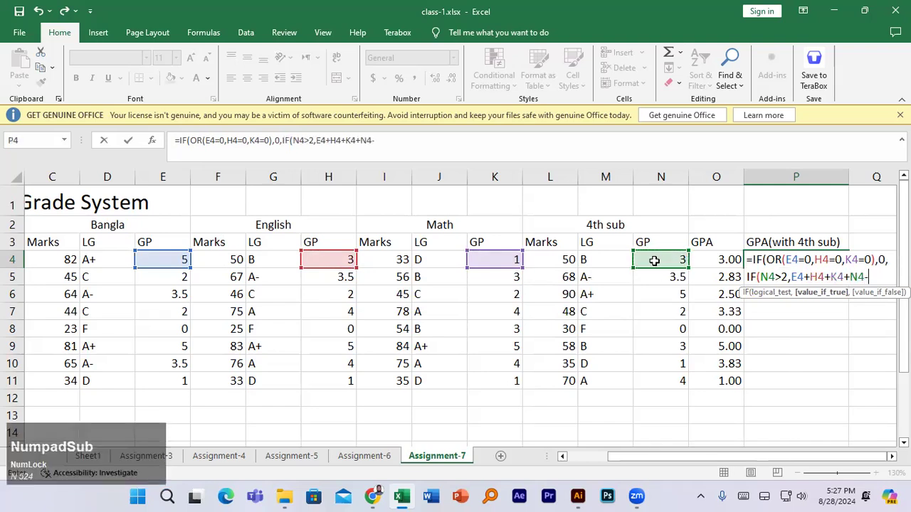
type("2")
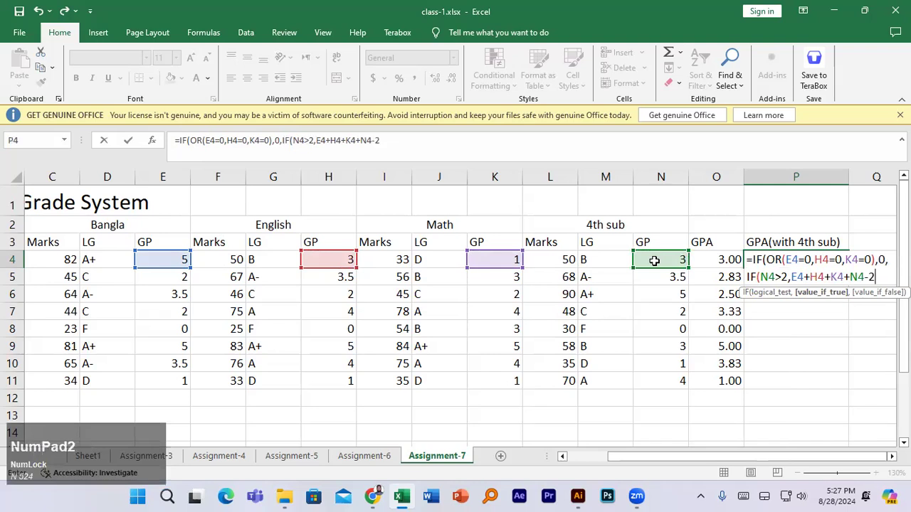
Enclose the true result's sum E4+H4+K4+N4-2 in parentheses and divide it by 3.
type(")")
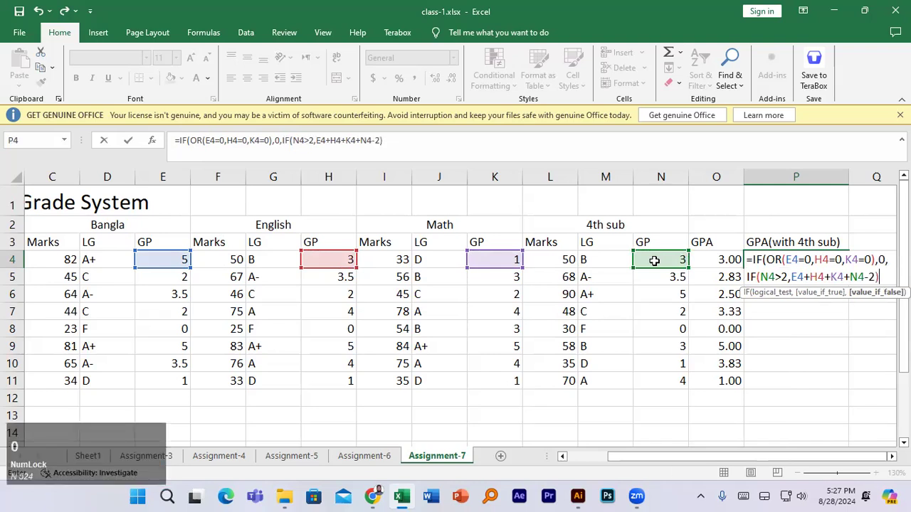
left_click(792, 276)
type("(")
left_click(883, 277)
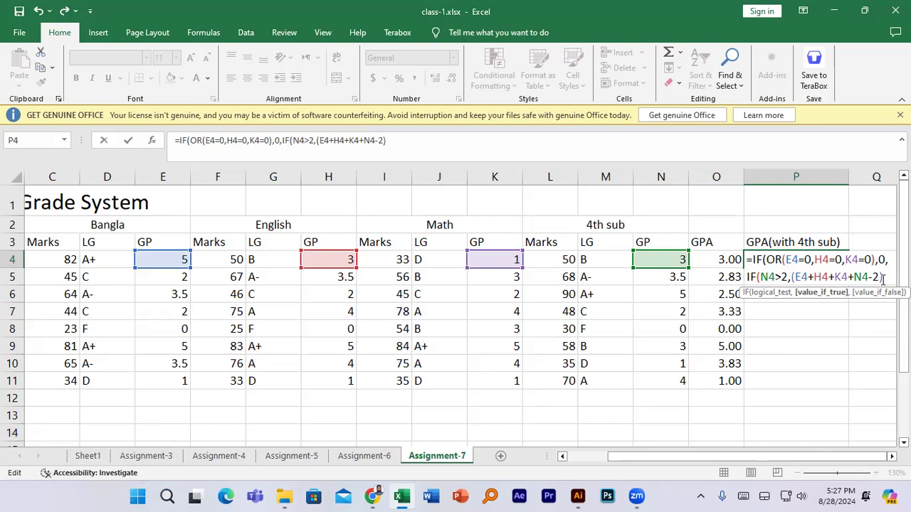
left_click(882, 279)
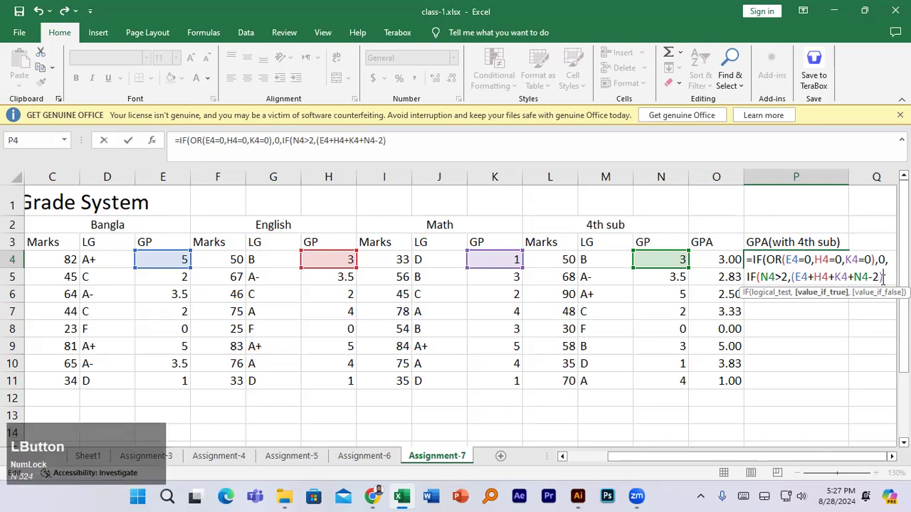
type("3")
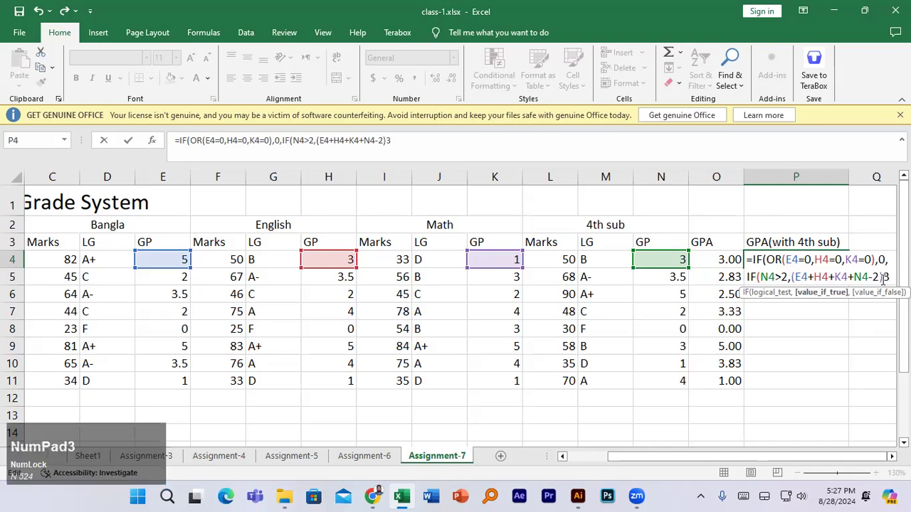
key("BackSpace")
type("/3")
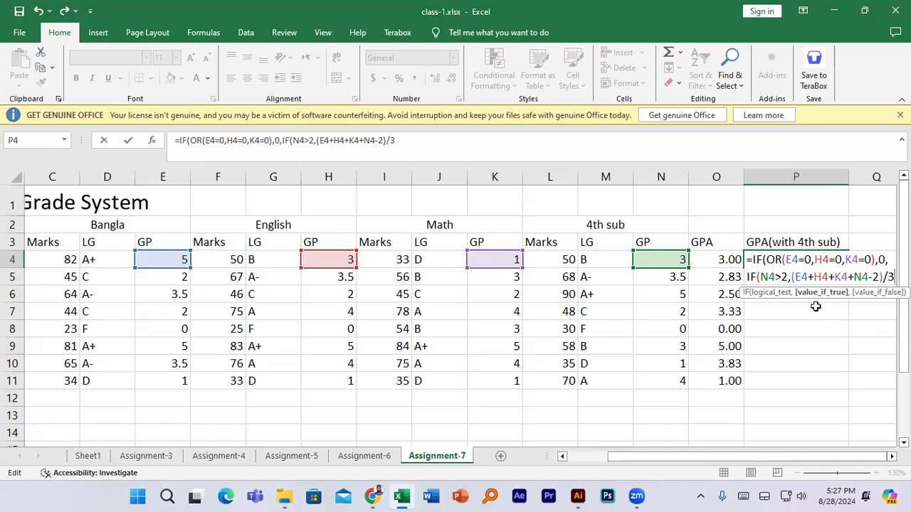
left_click_drag(762, 277, 785, 277)
left_click(793, 277)
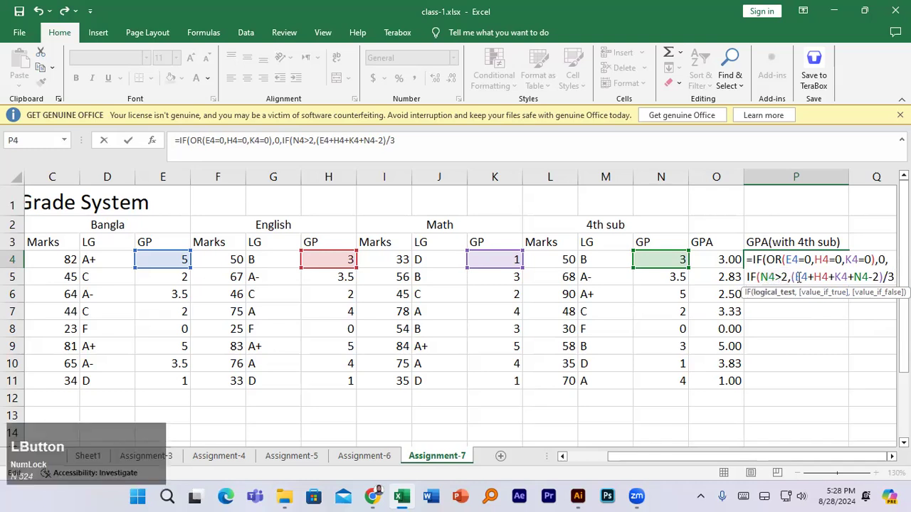
left_click_drag(854, 277, 795, 277)
left_click(870, 277)
left_click(854, 277)
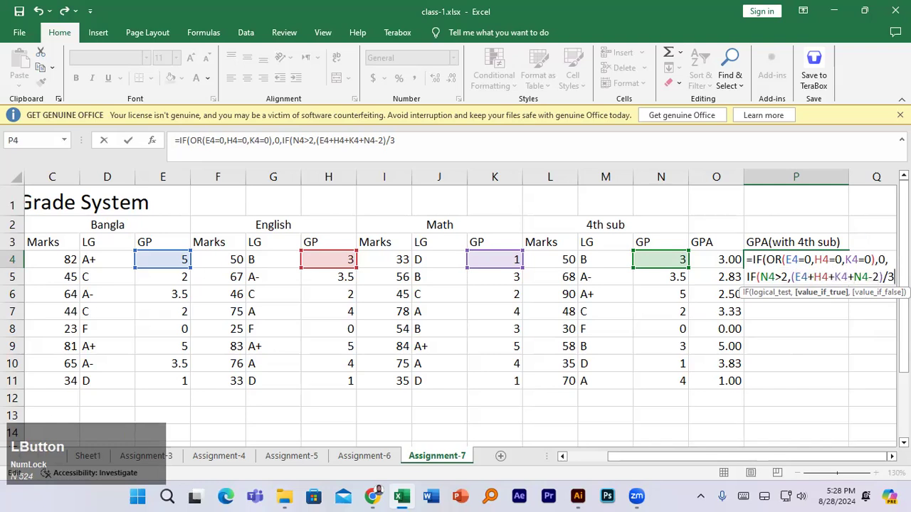
Continue to the nested IF's false argument and enter the sum E4+H4+K4.
type(",")
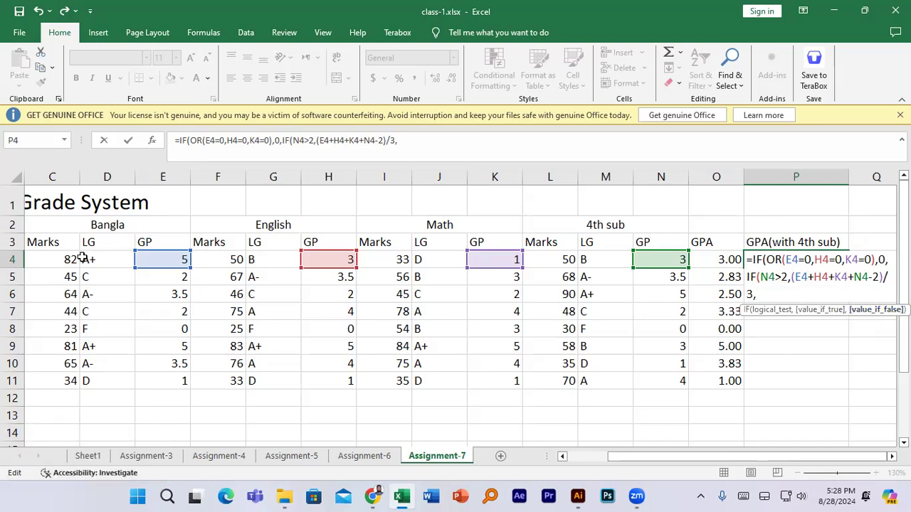
left_click(155, 259)
type("+")
left_click(324, 258)
type("+")
left_click(496, 258)
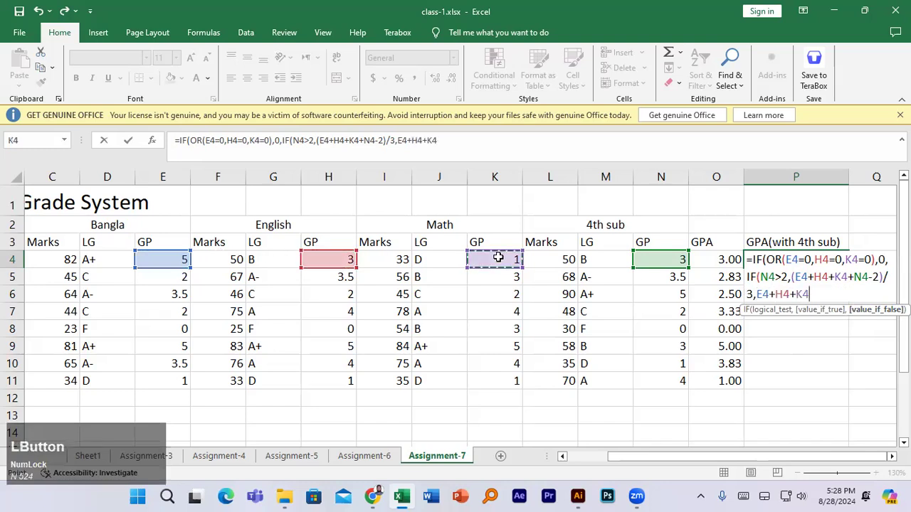
Enclose the sum E4+H4+K4 in parentheses, divide it by 3, and close both IFs to complete P4's formula.
type(")")
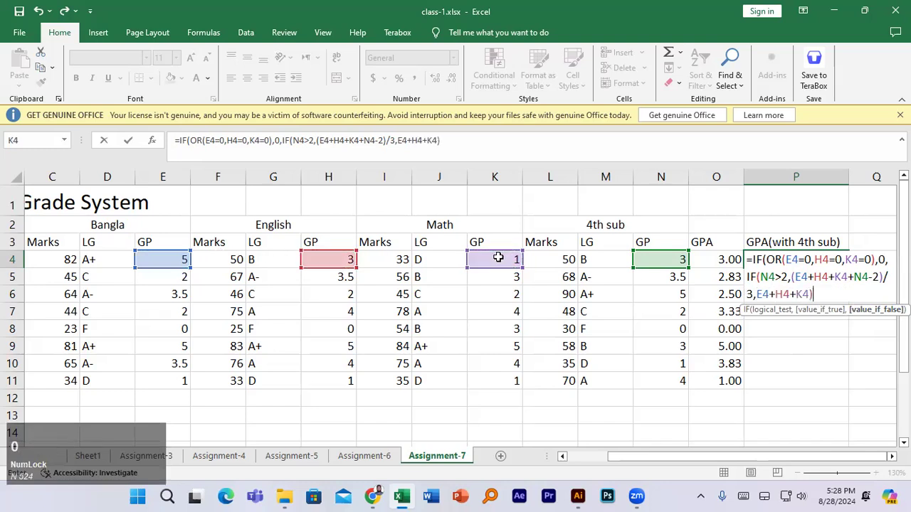
type("/3")
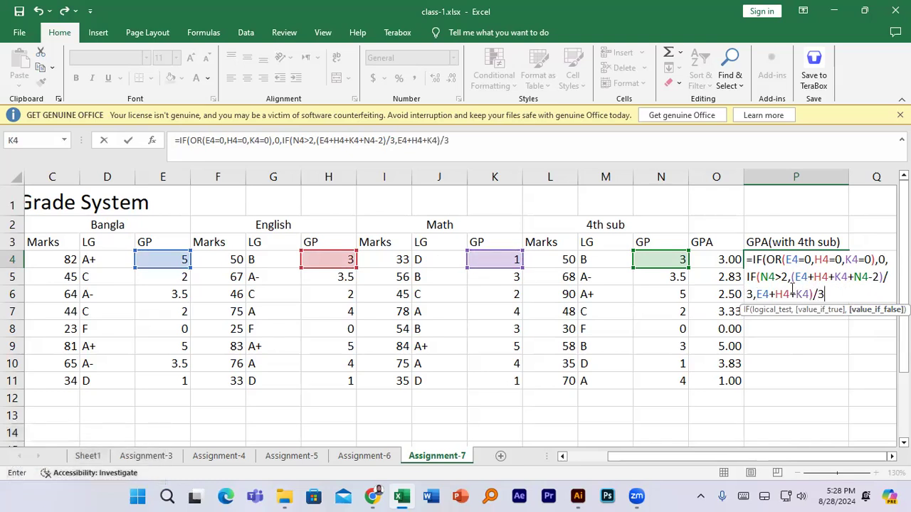
left_click(757, 294)
type("(")
left_click(847, 294)
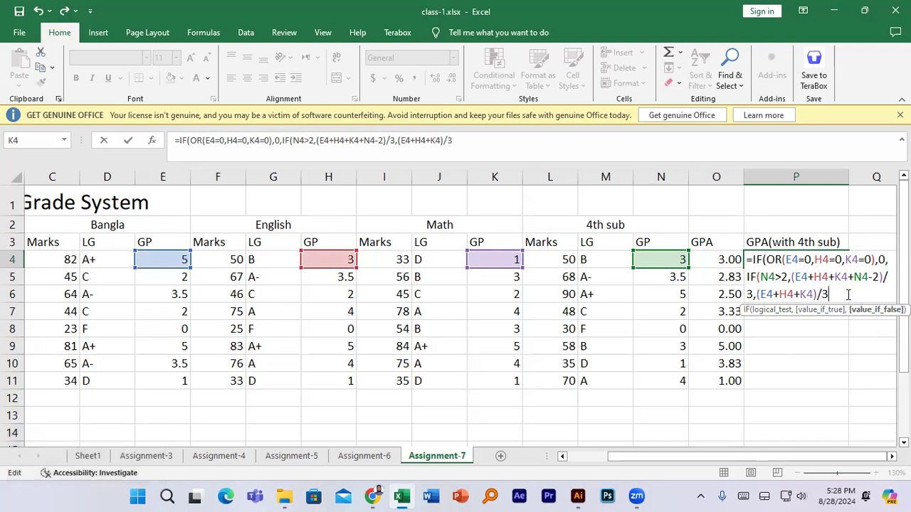
type("))")
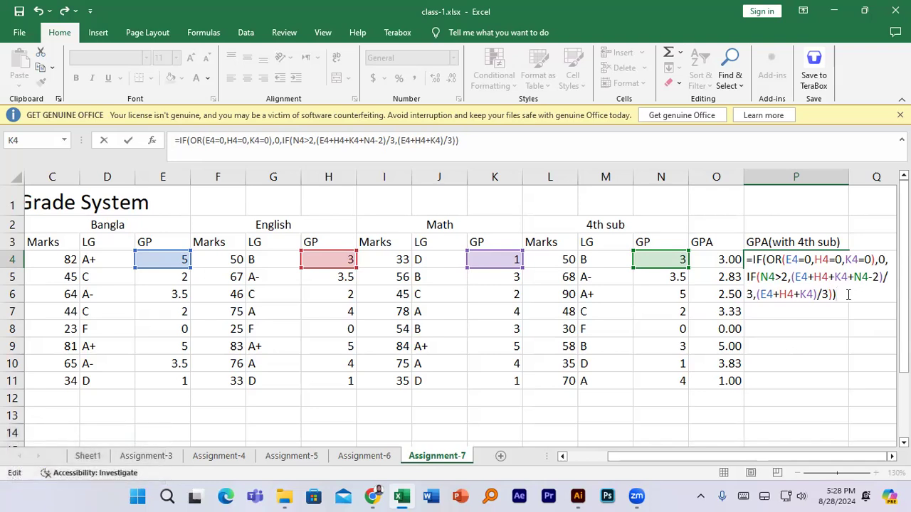
key("KP_Enter")
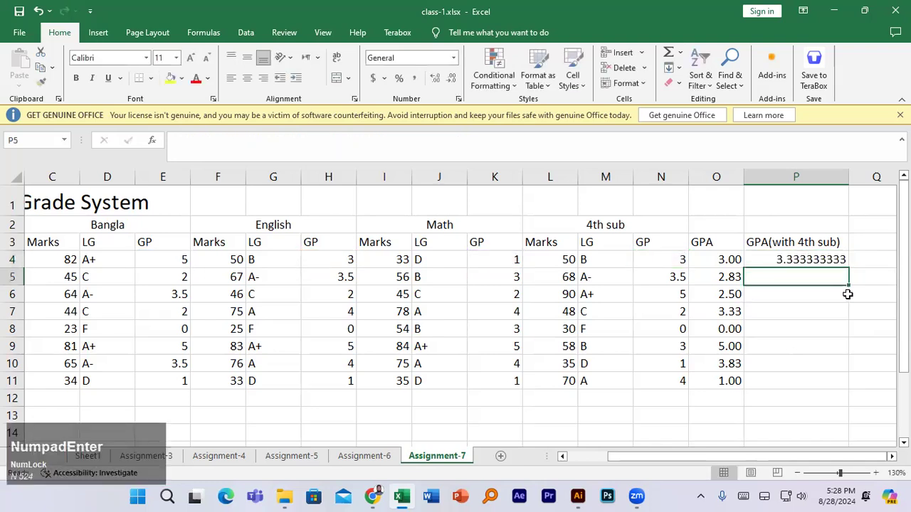
Fill P4's formula down to P11 and format the GPA(with 4th sub) values with two decimal places.
left_click(830, 259)
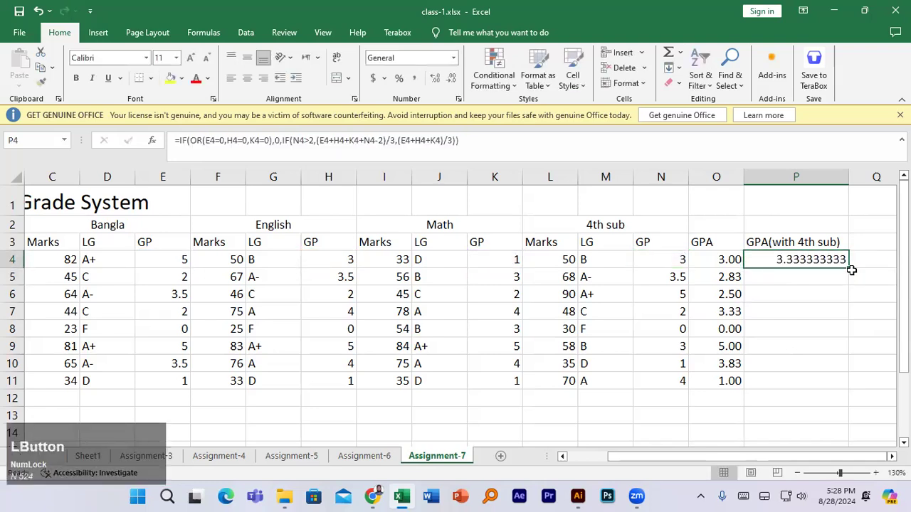
double_click(849, 267)
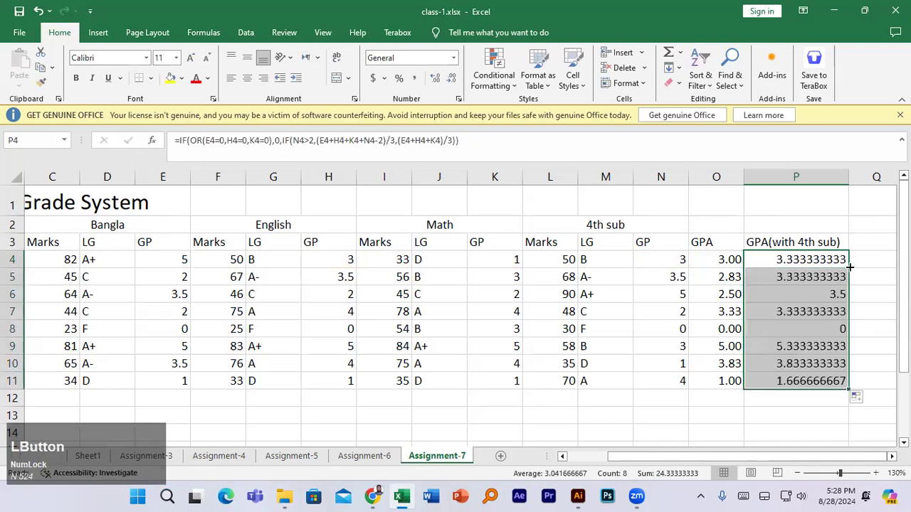
left_click(450, 80)
left_click(450, 80)
left_click(451, 80)
left_click(451, 80)
left_click(451, 81)
left_click(450, 80)
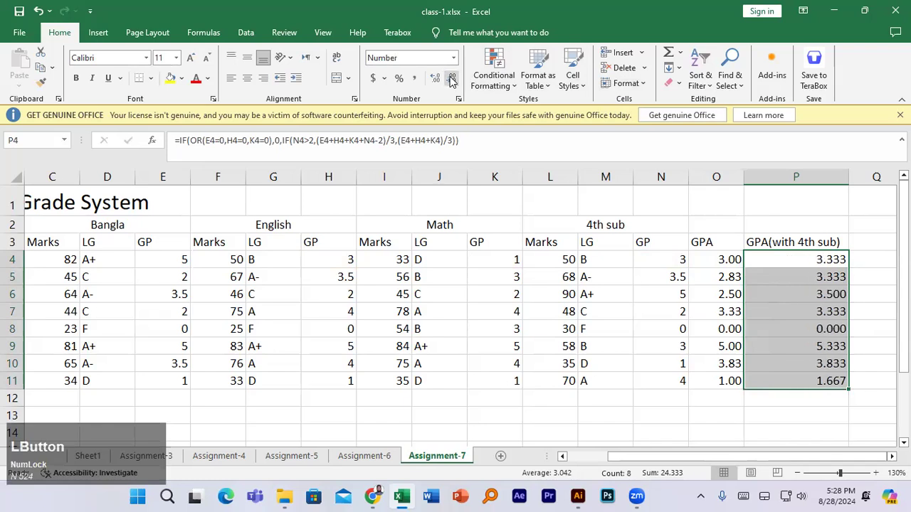
left_click(450, 81)
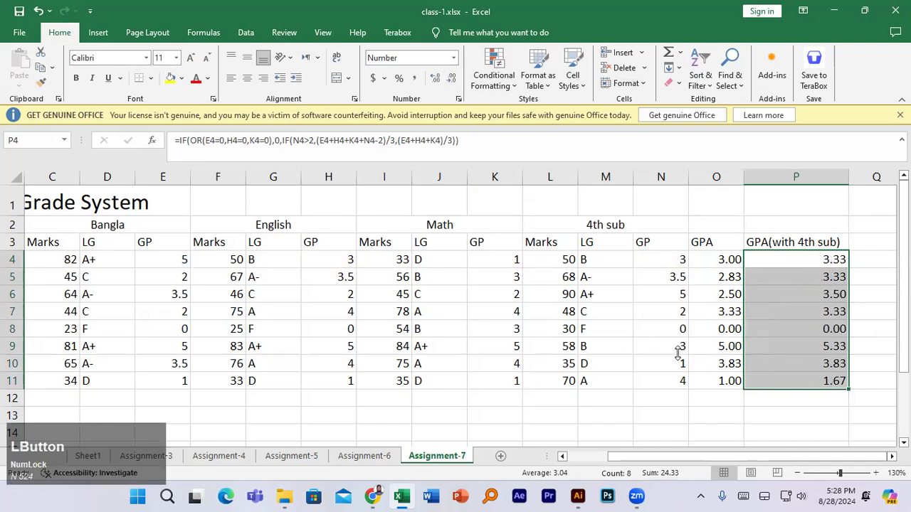
Check the formulas in P4 and P9 along with row 9's 4th sub letter grade and grade point.
left_click_drag(747, 456, 761, 455)
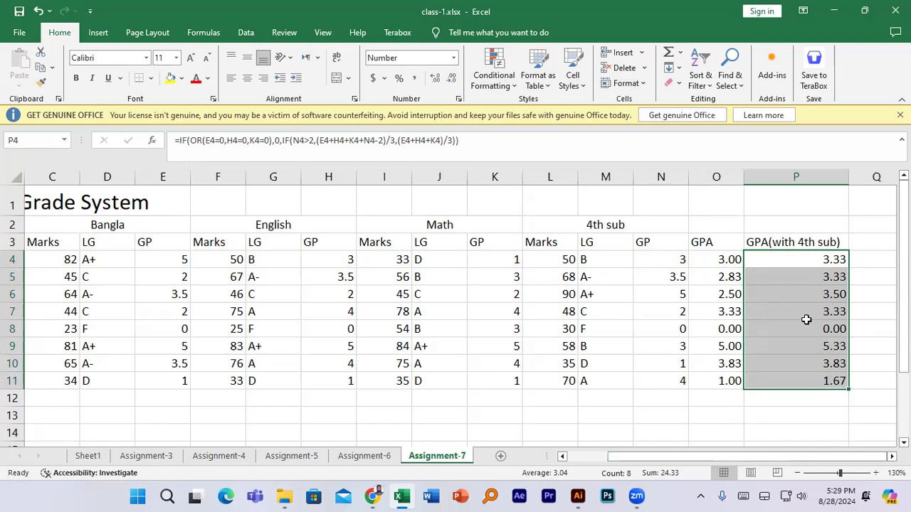
left_click(809, 260)
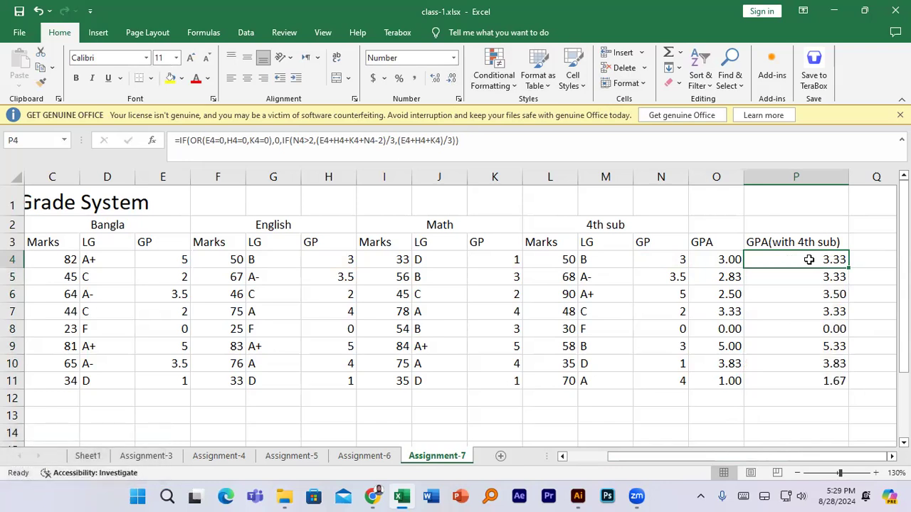
left_click(824, 347)
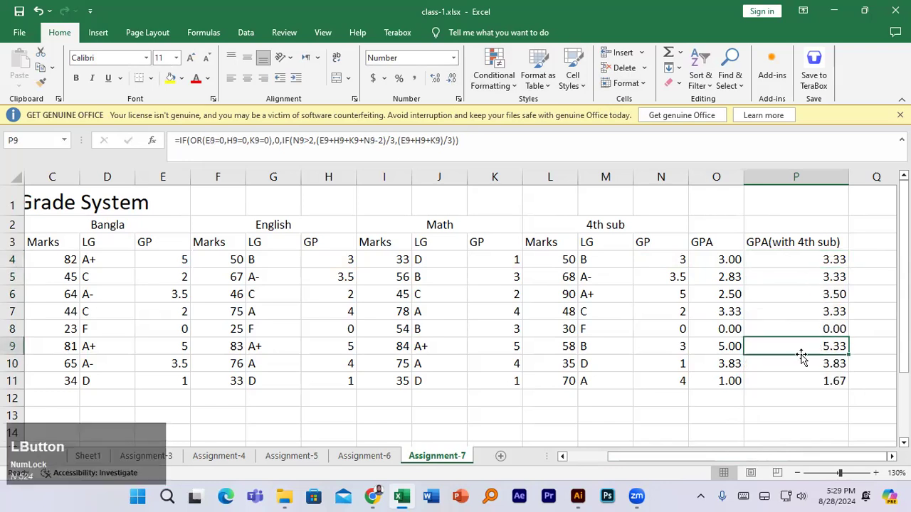
left_click(588, 346)
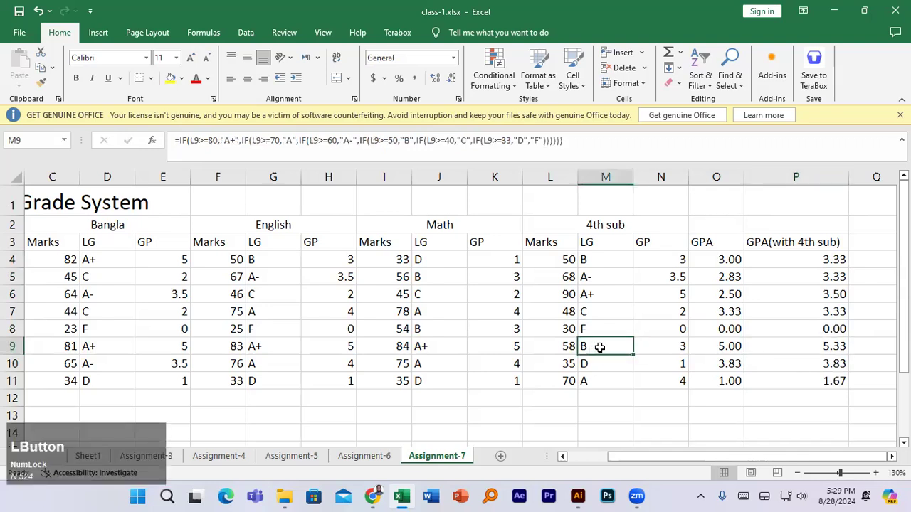
left_click(680, 349)
left_click(612, 349)
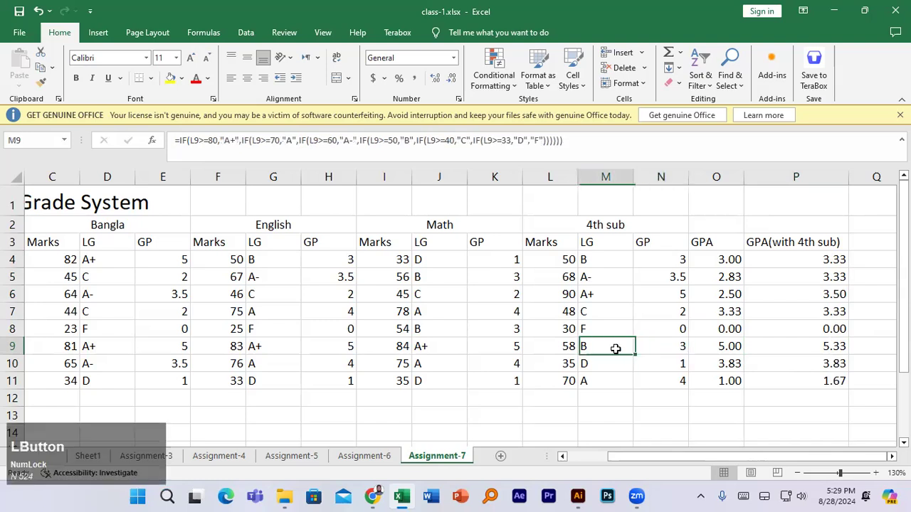
left_click(810, 347)
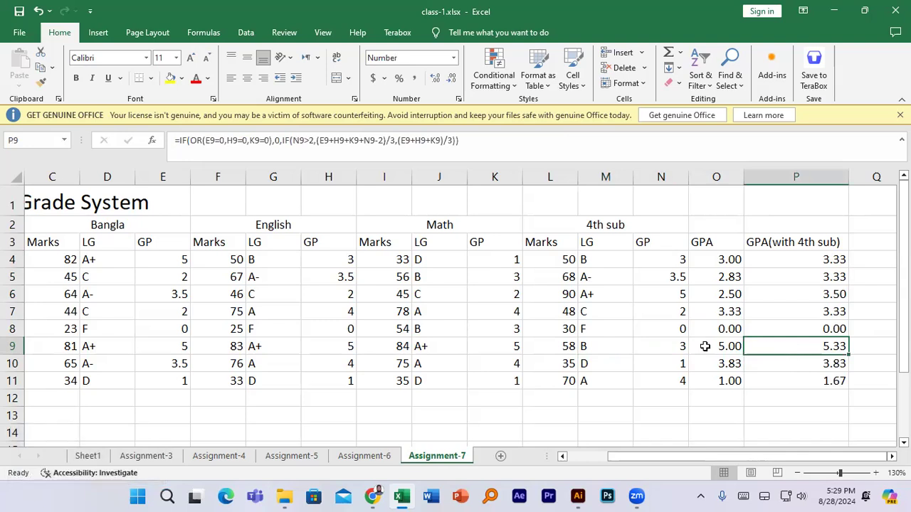
Set the English marks in F4 and the Math marks in I4 to 90.
left_click(229, 261)
type("90")
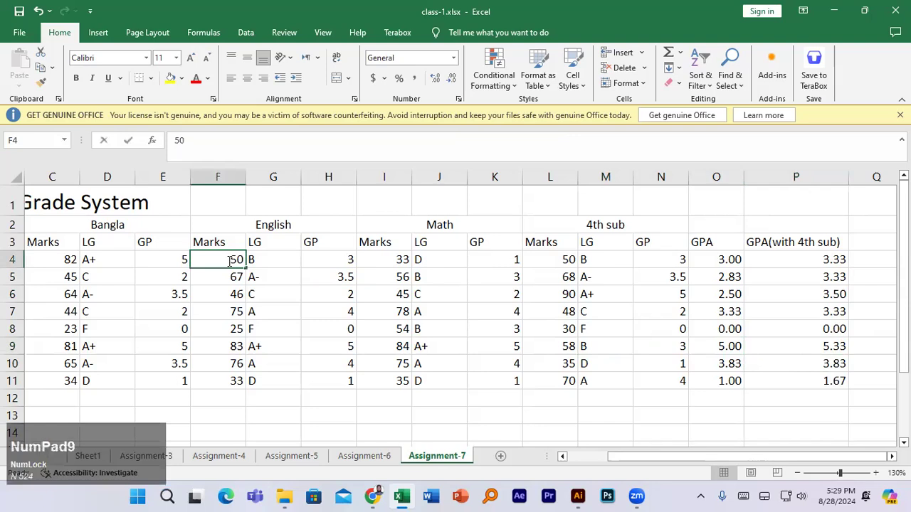
key("Tab")
key("Tab")
key("Tab")
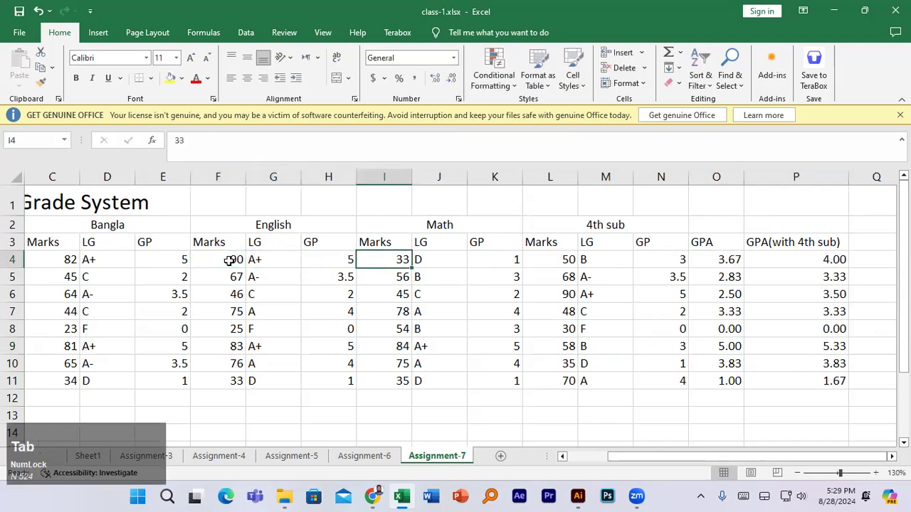
type("90")
key("Tab")
key("Tab")
key("Tab")
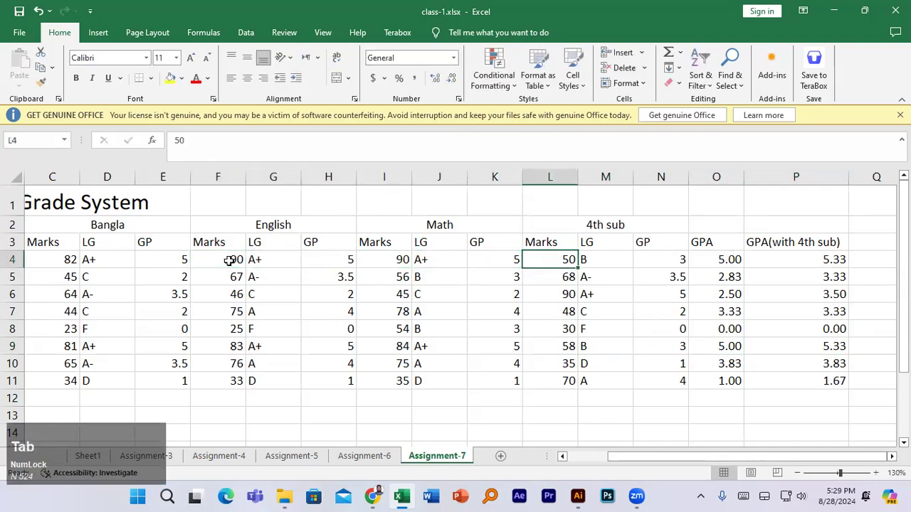
Set the 4th sub marks in L4 to 85 and select row 4's GPA(with 4th sub) cell.
type("85")
key("Tab")
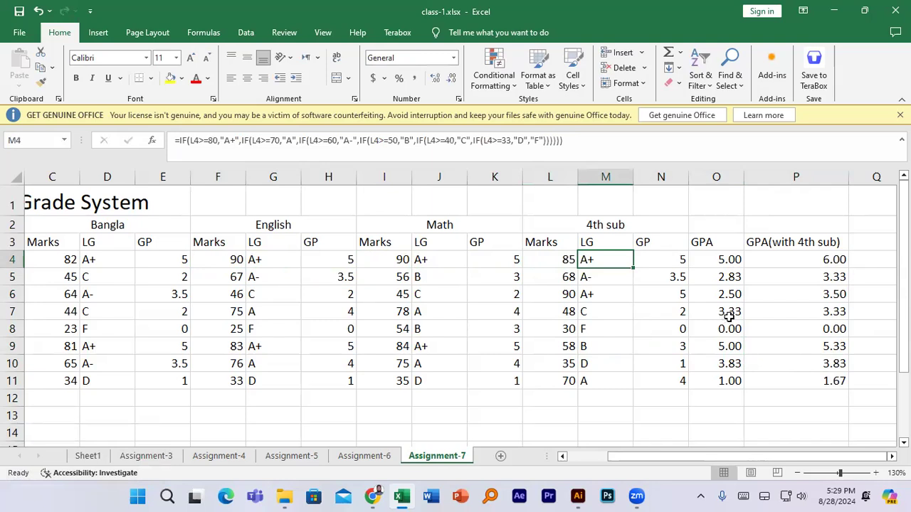
left_click(784, 258)
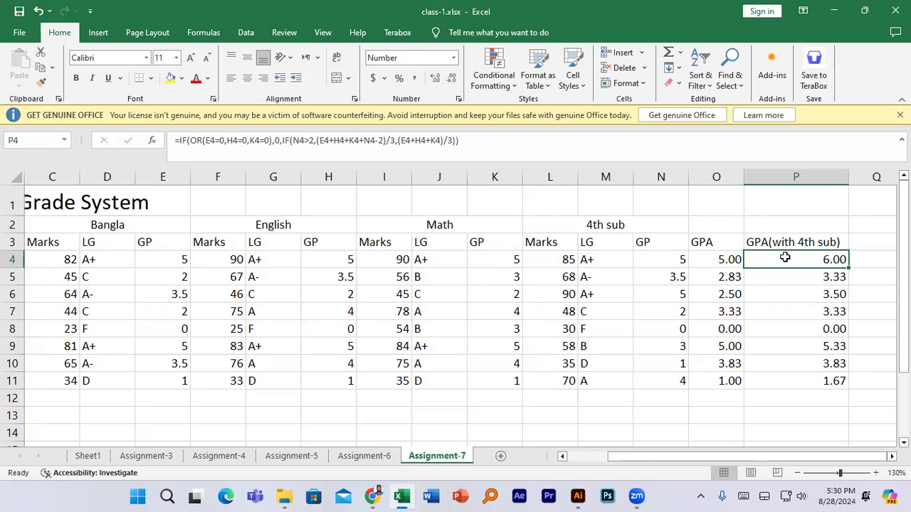
Open P4's formula for editing and examine both result branches of its N4>2 condition.
key("Right")
key("Right")
key("Right")
key("Right")
key("Right")
key("Right")
key("Right")
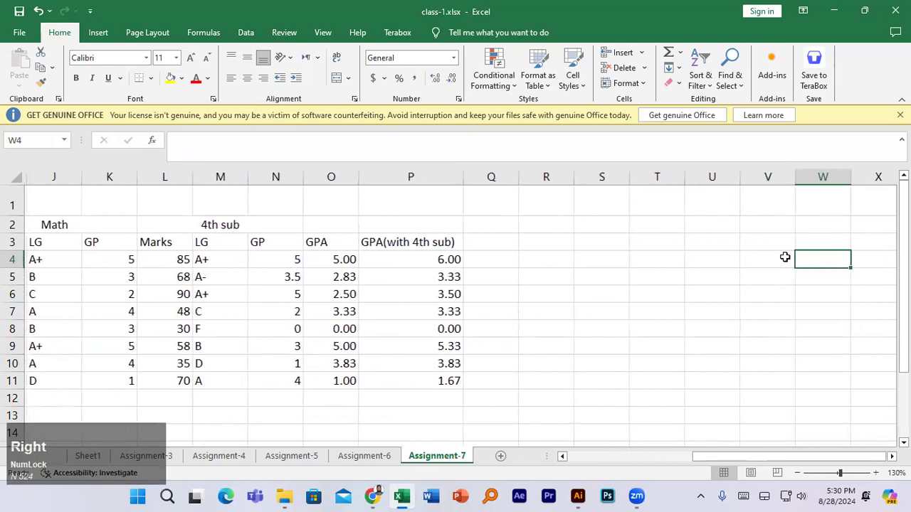
double_click(421, 259)
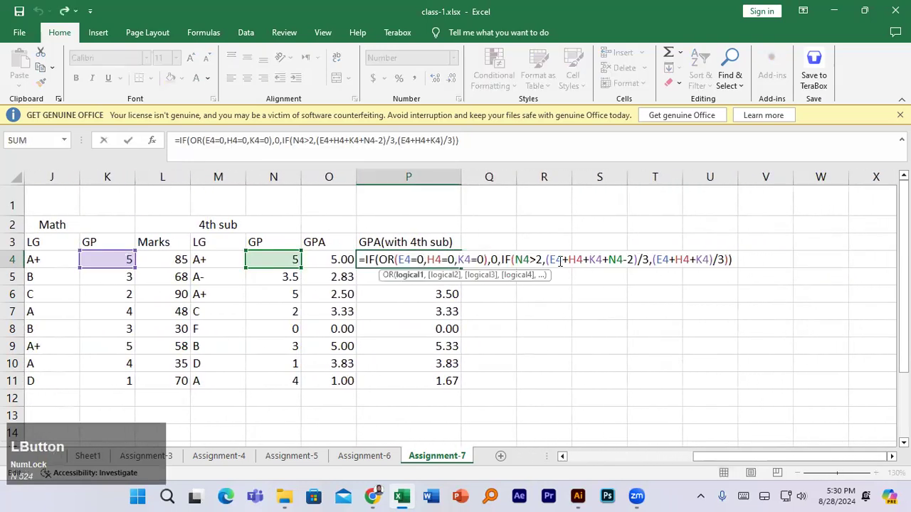
left_click(563, 260)
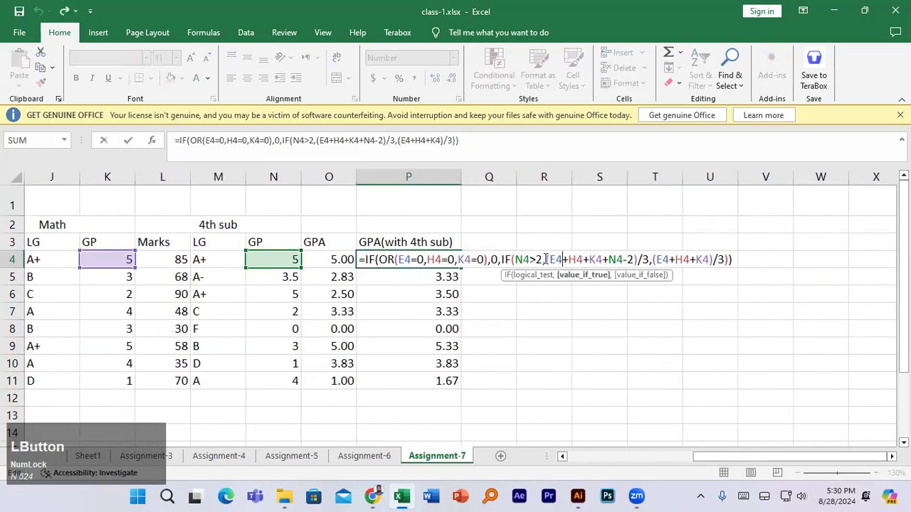
left_click(545, 260)
left_click(546, 259)
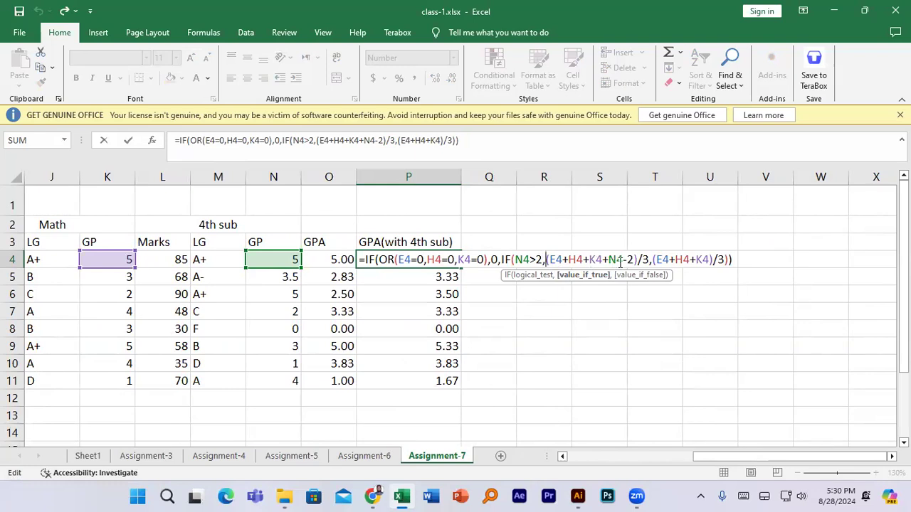
left_click_drag(545, 260, 649, 260)
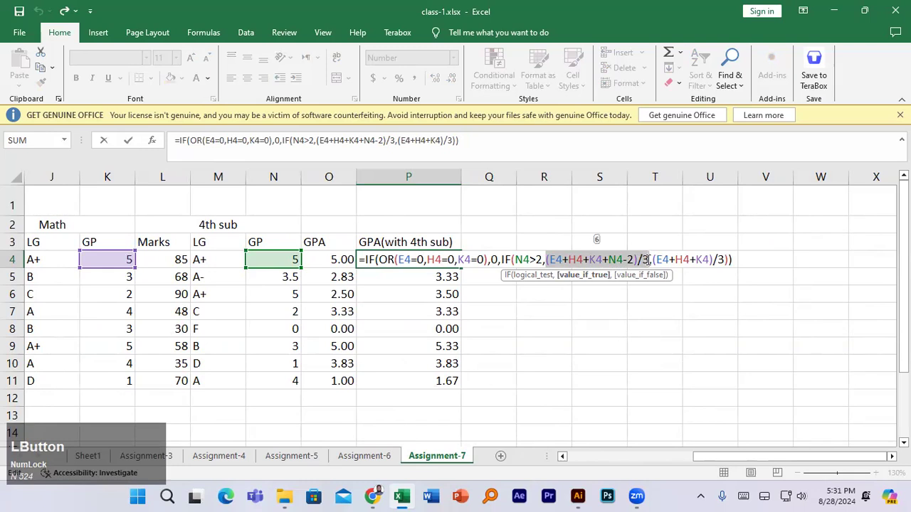
left_click(659, 260)
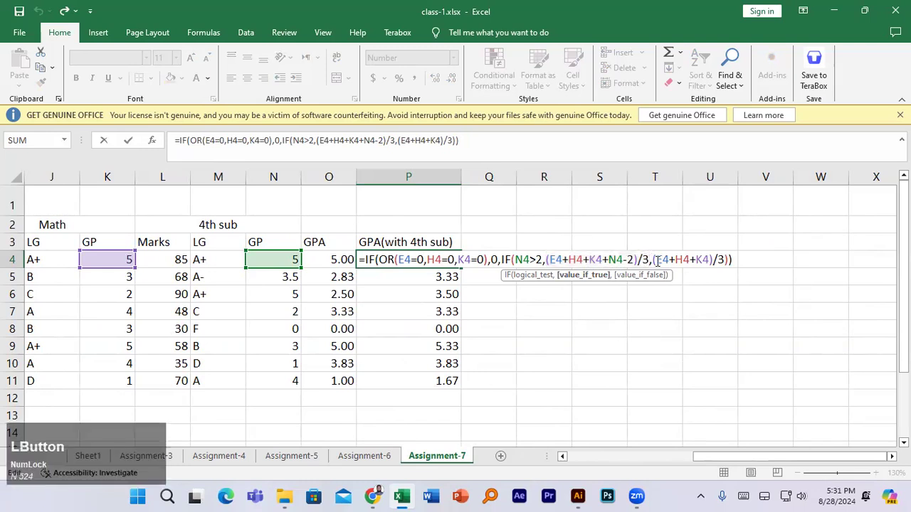
left_click_drag(653, 259, 713, 260)
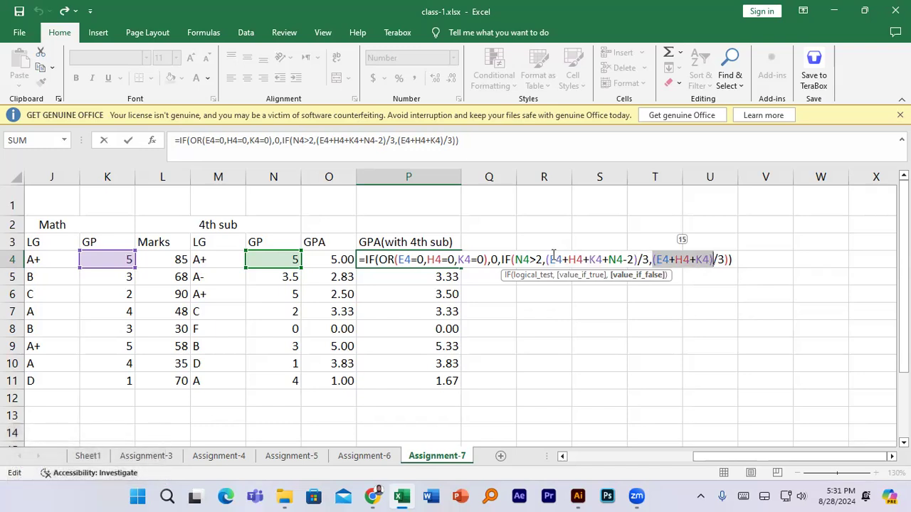
Evaluate the (E4+H4+K4+N4-2)/3 part of P4's formula on its own.
left_click(550, 259)
left_click_drag(550, 259, 642, 260)
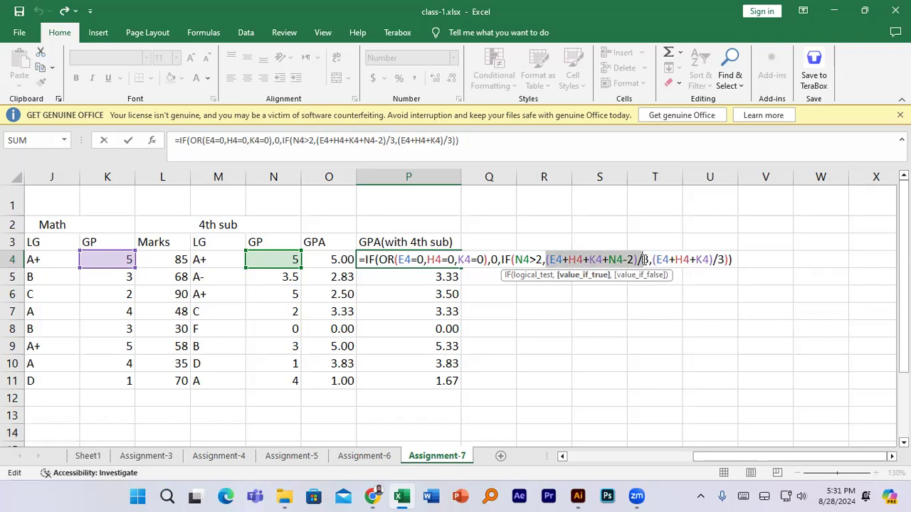
left_click(634, 259)
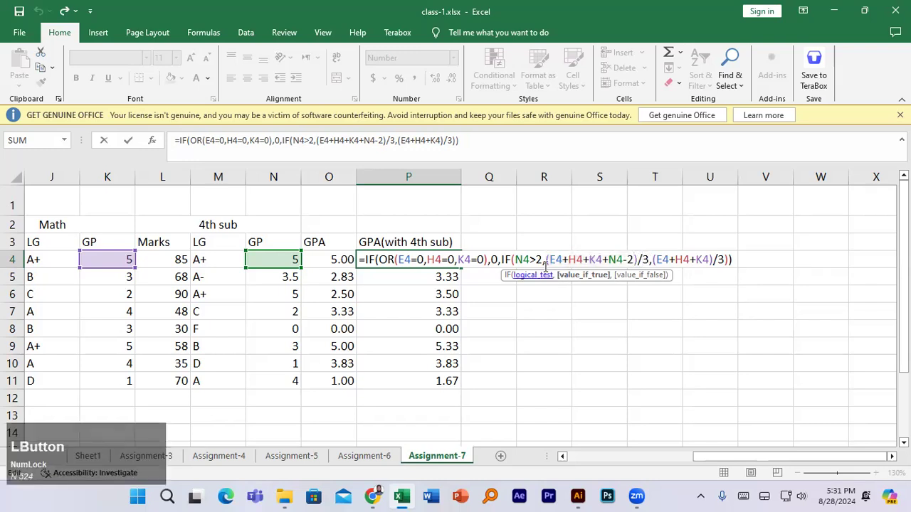
left_click_drag(545, 259, 638, 260)
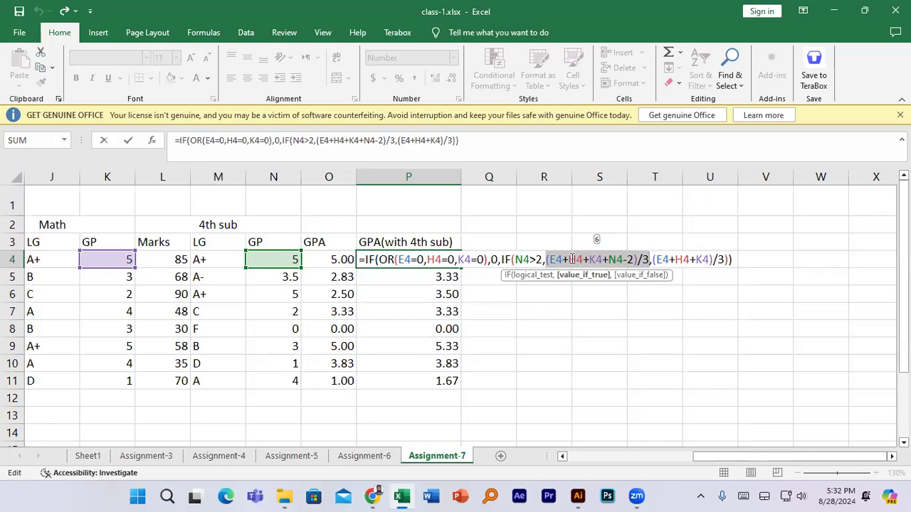
Wrap the (E4+H4+K4+N4-2)/3 branch in P4 in a nested IF that tests >5 and returns 5 if true.
left_click(546, 260)
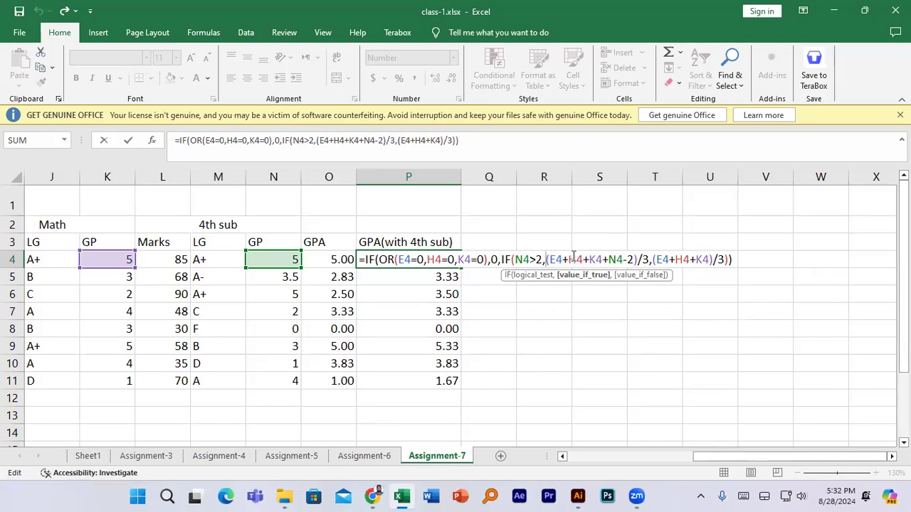
type("if(")
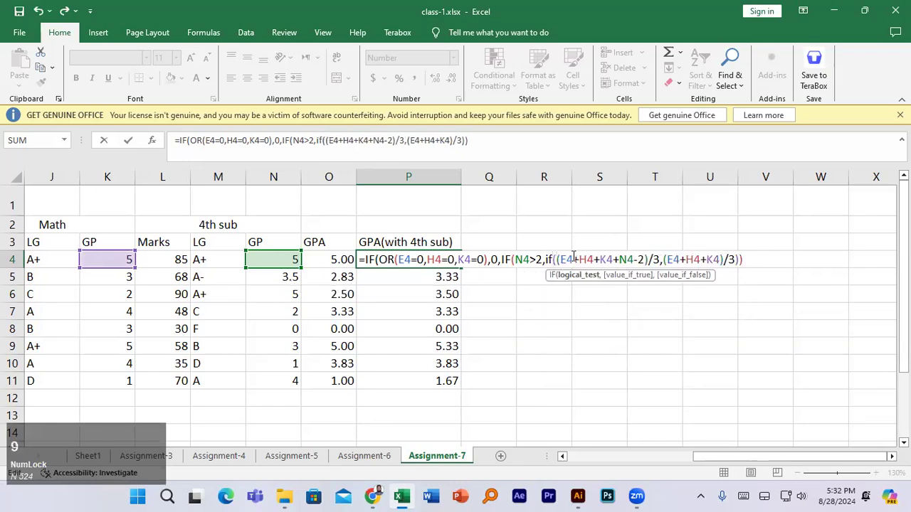
left_click(659, 259)
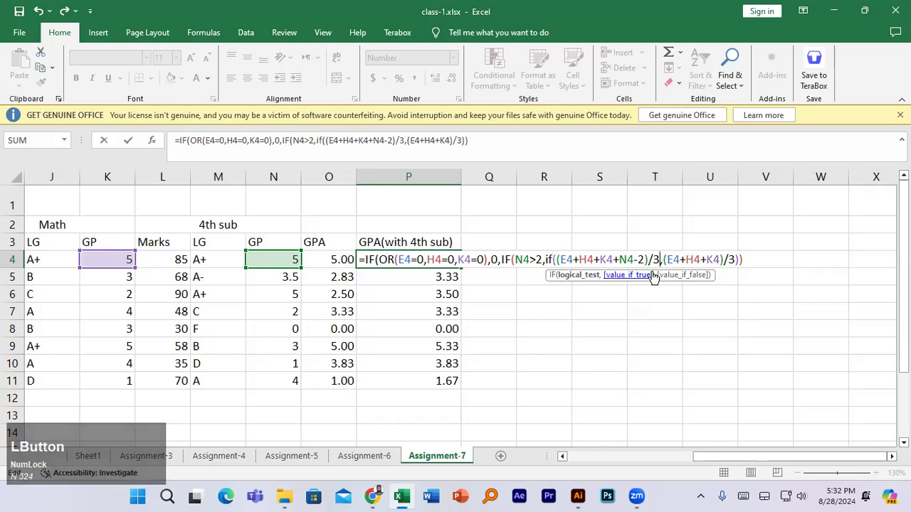
type(">5")
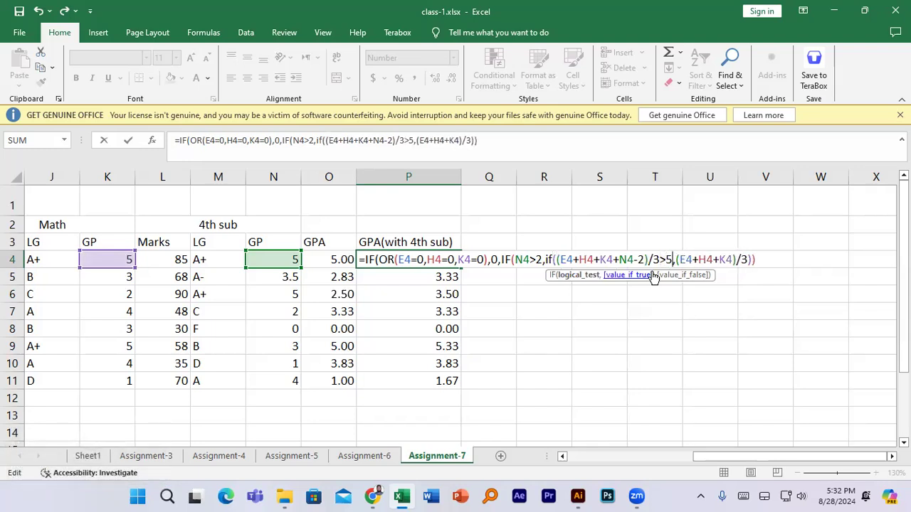
type(",")
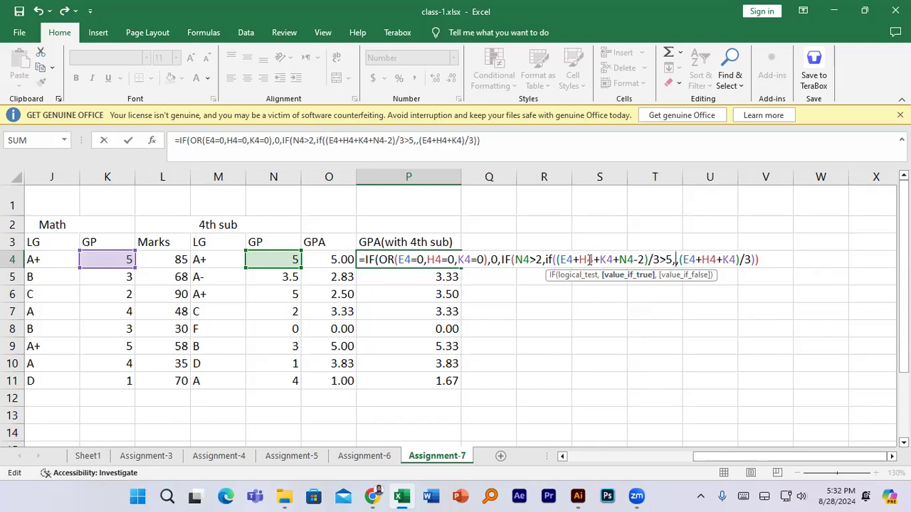
type("5")
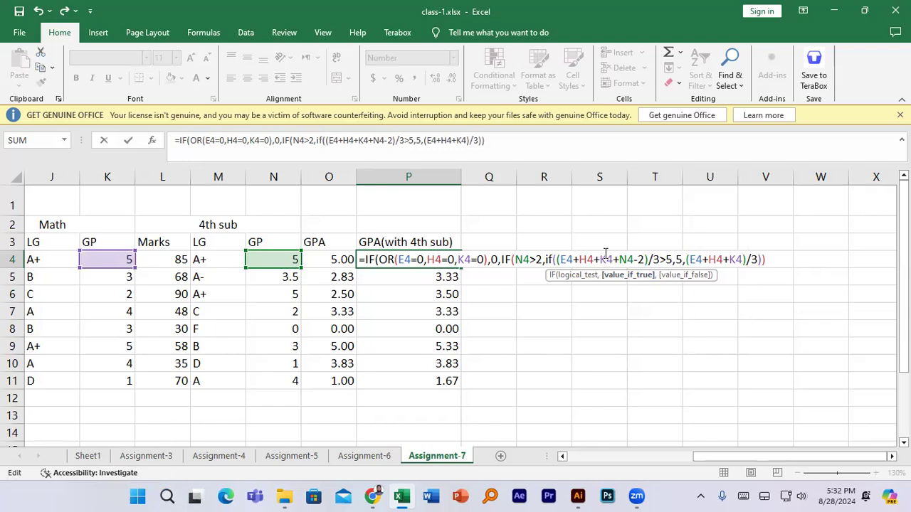
type(",")
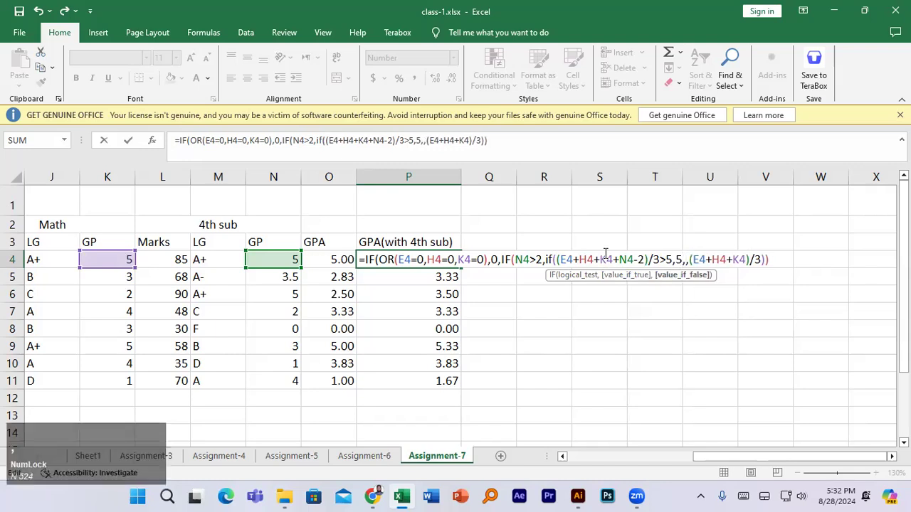
Copy (E4+H4+K4+N4-2)/3 in as the new IF's false value, close its bracket and commit P4's formula.
left_click_drag(556, 260, 660, 259)
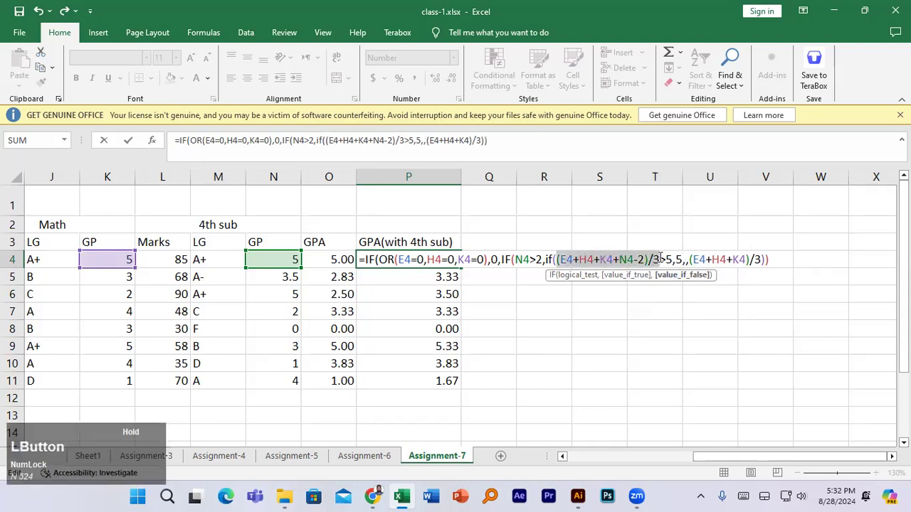
key("ctrl+c")
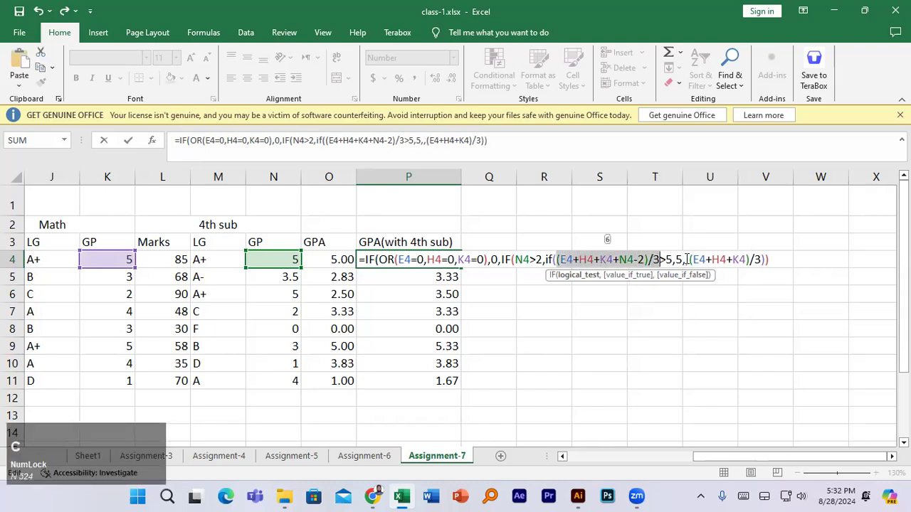
left_click(687, 260)
key("ctrl+v")
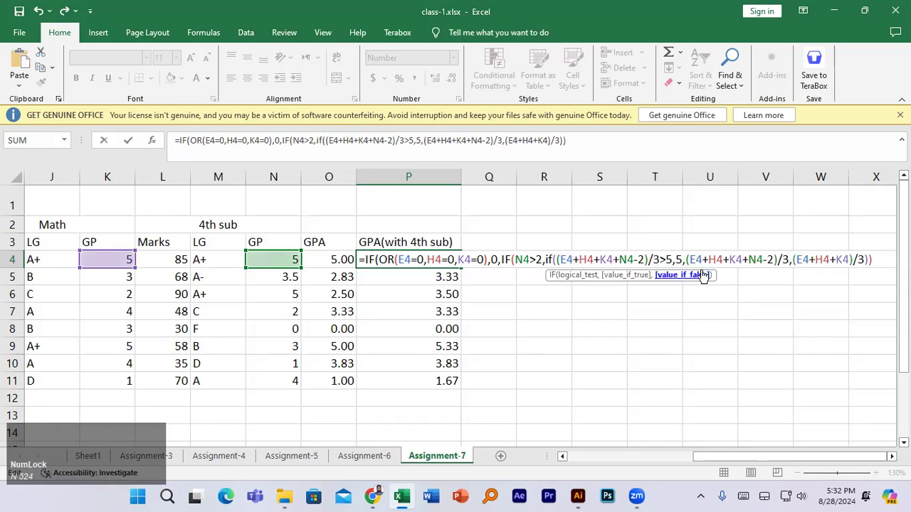
type(")")
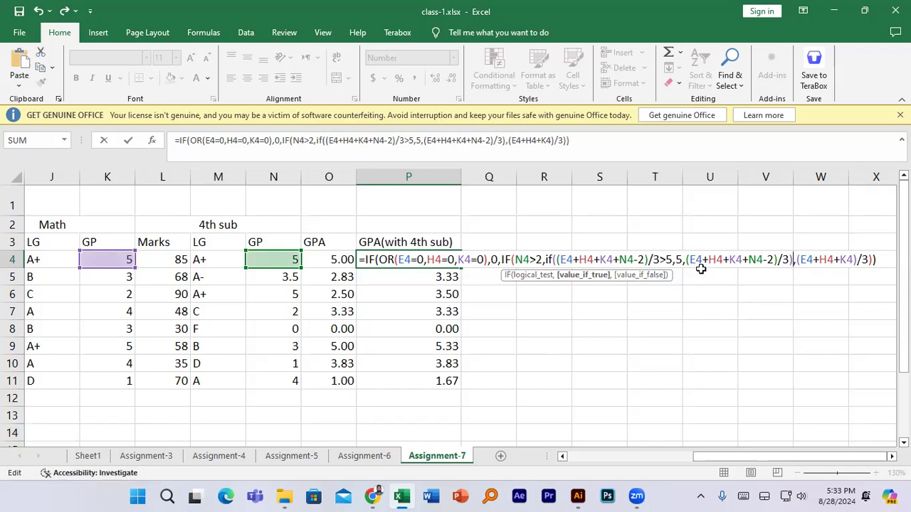
key("Return")
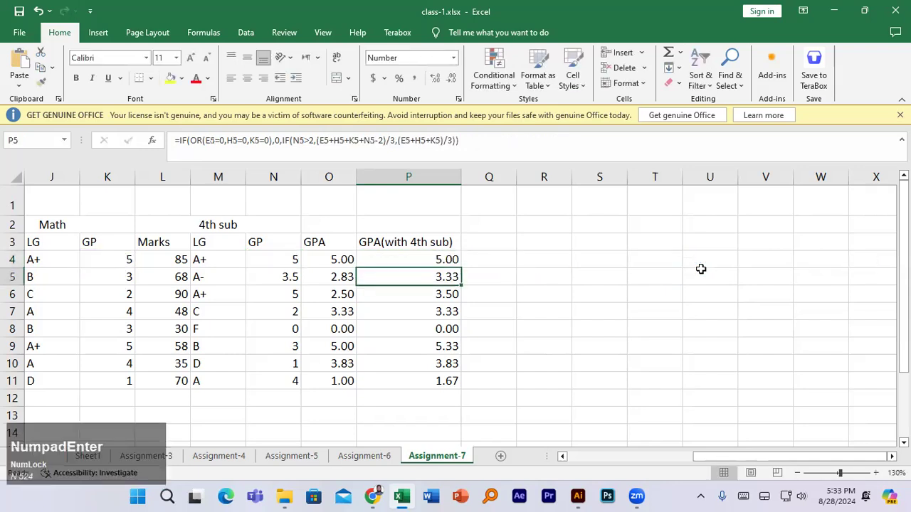
Fill P4's updated formula down through P11.
left_click(452, 261)
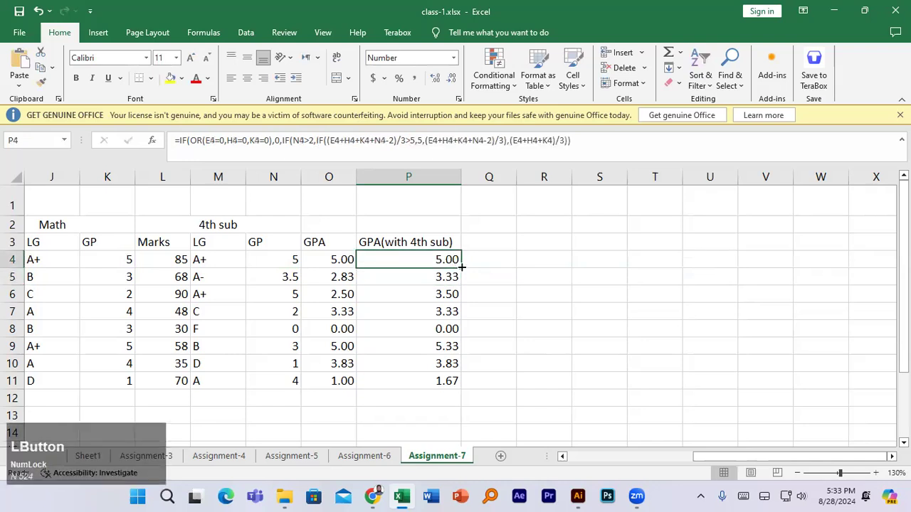
double_click(461, 267)
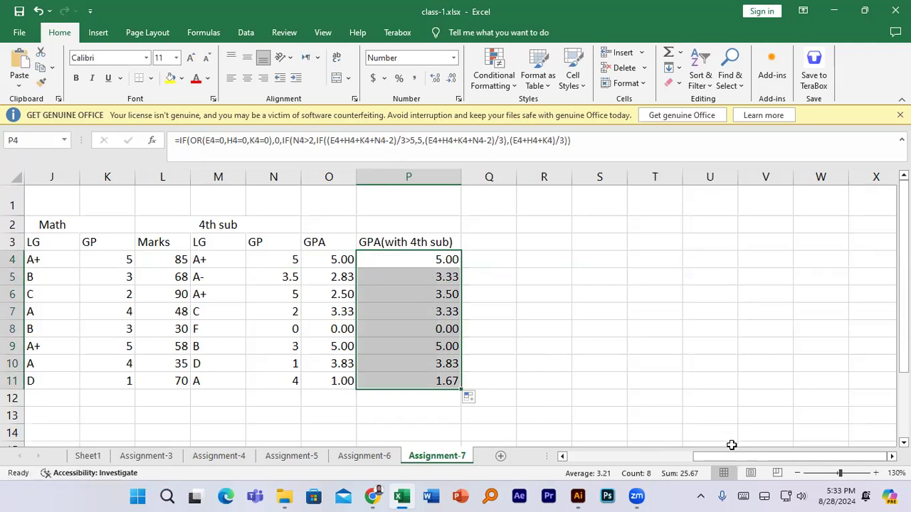
left_click_drag(728, 457, 740, 456)
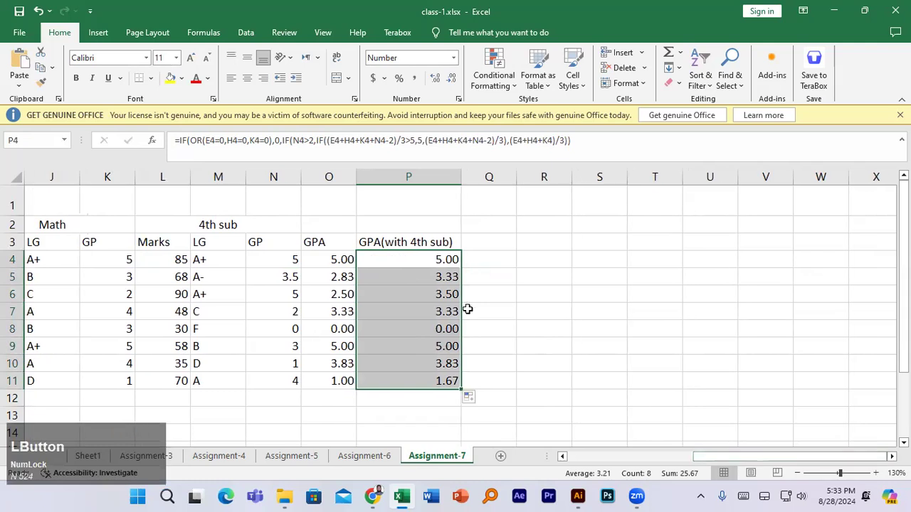
Review the arguments of the nested IF that caps the GPA at 5 in P4's formula.
double_click(412, 261)
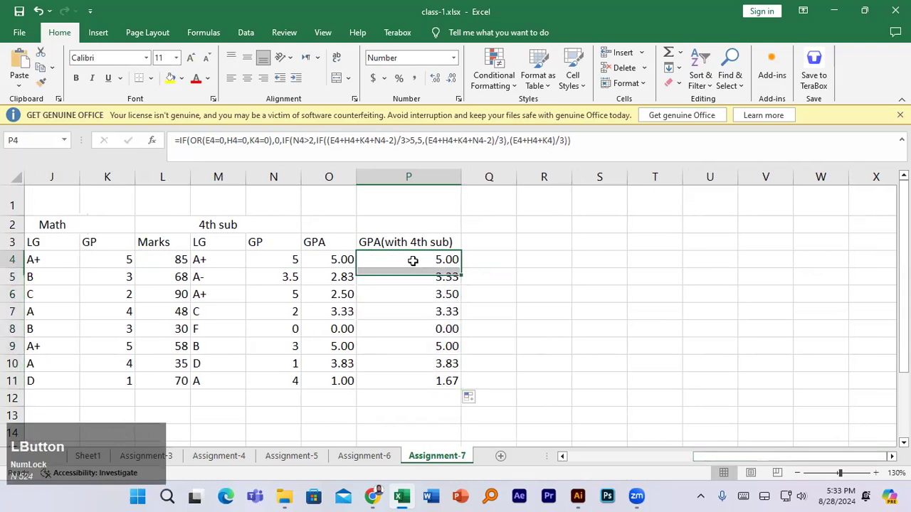
left_click(602, 260)
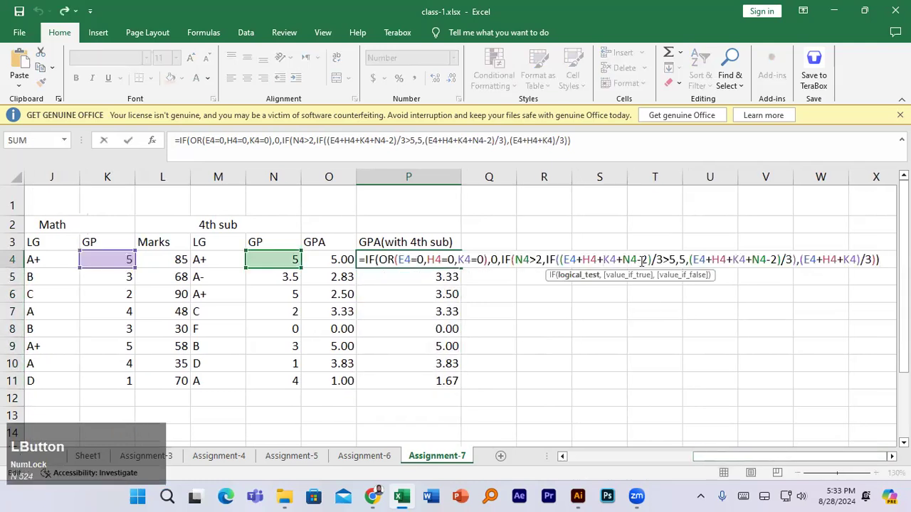
left_click(800, 494)
left_click_drag(797, 427, 788, 423)
left_click(563, 260)
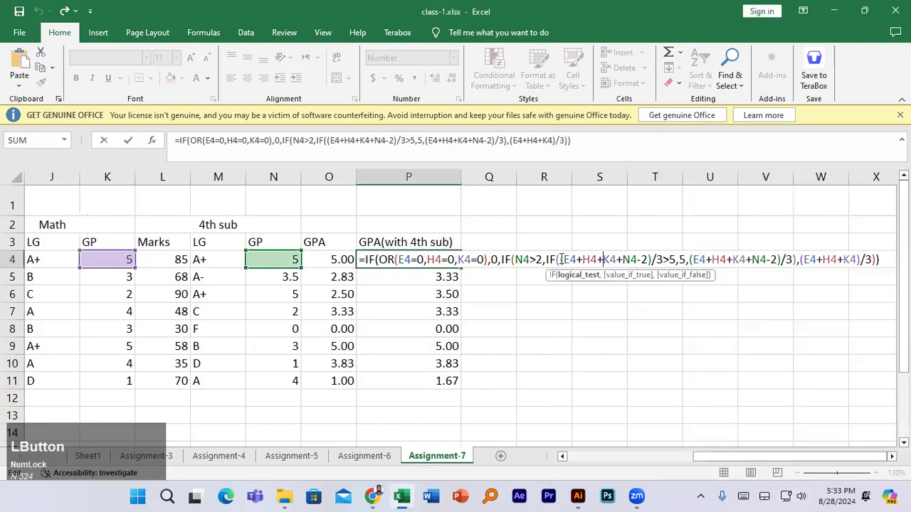
left_click(680, 260)
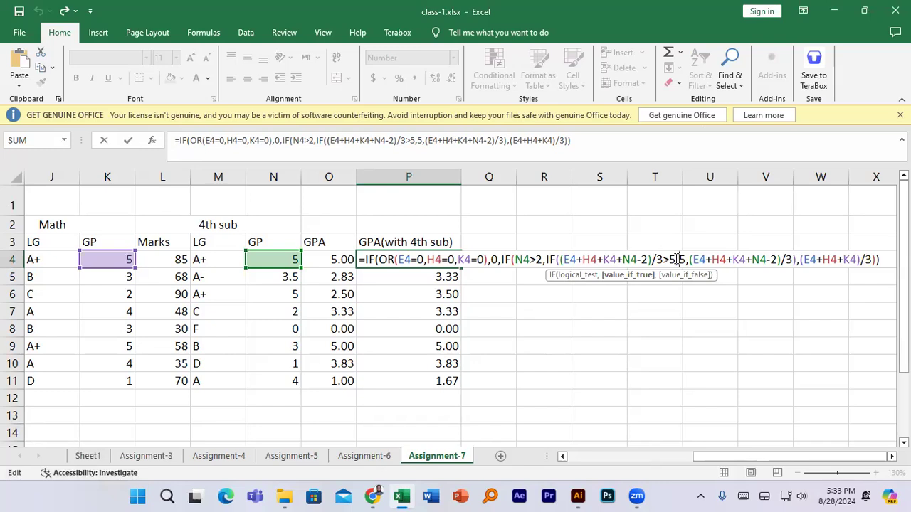
key("KP_Enter")
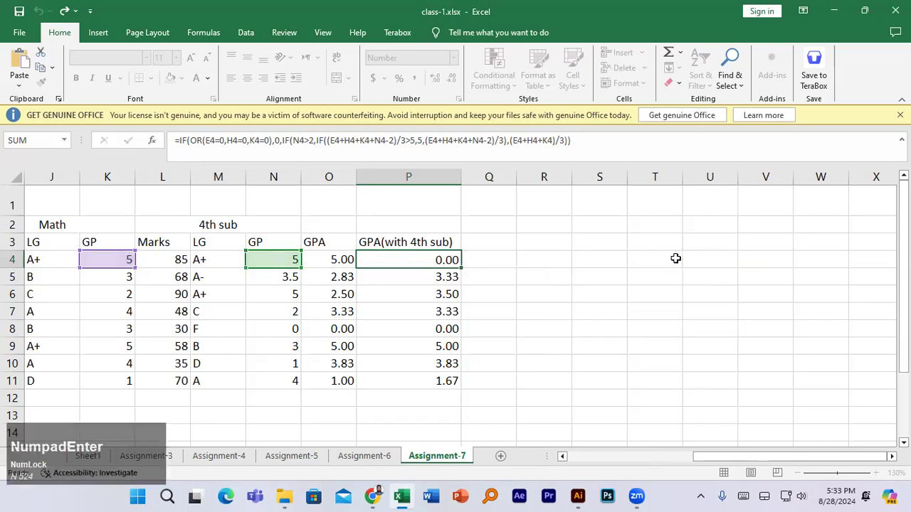
Reopen P4's formula, evaluate its (E4+H4+K4+N4-2)/3>5 test, and close the cell.
double_click(446, 255)
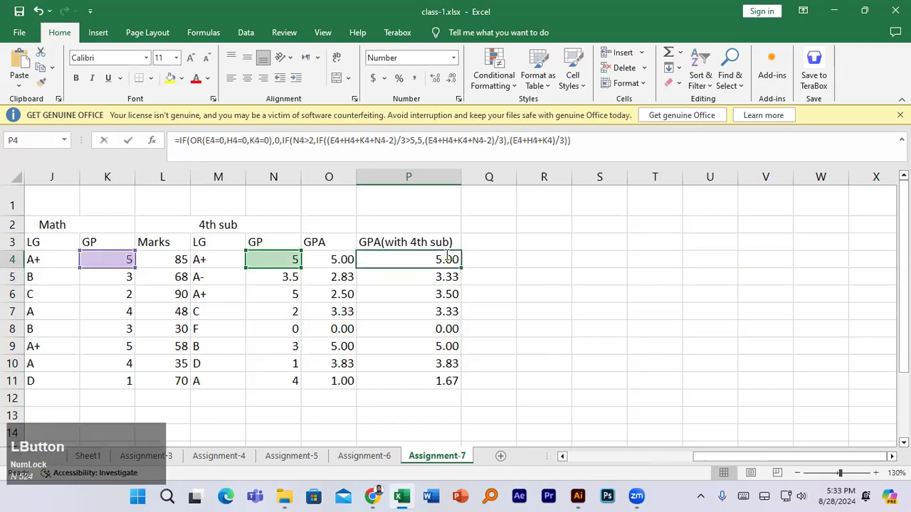
left_click(670, 262)
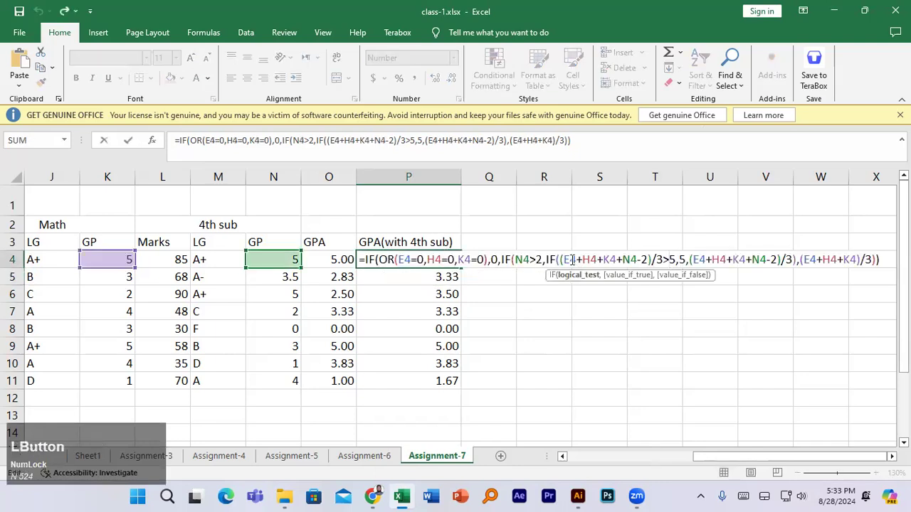
left_click_drag(570, 259, 676, 259)
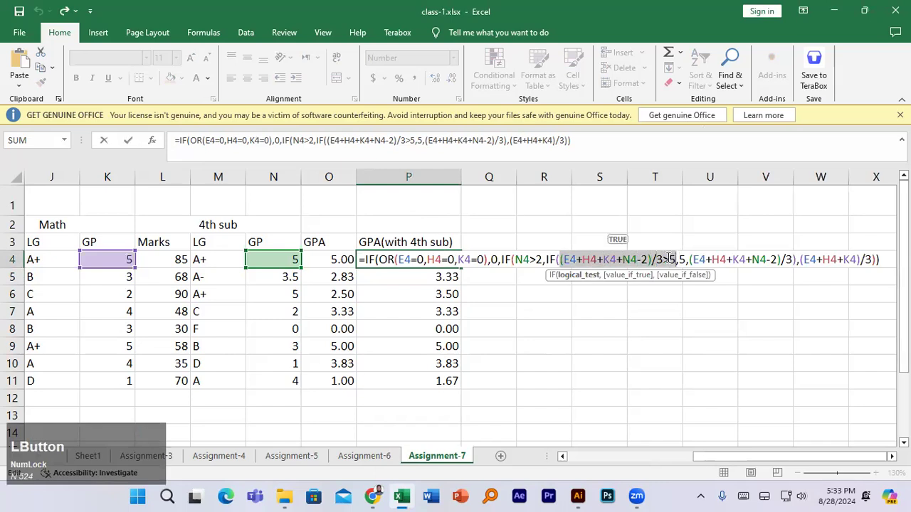
left_click(676, 259)
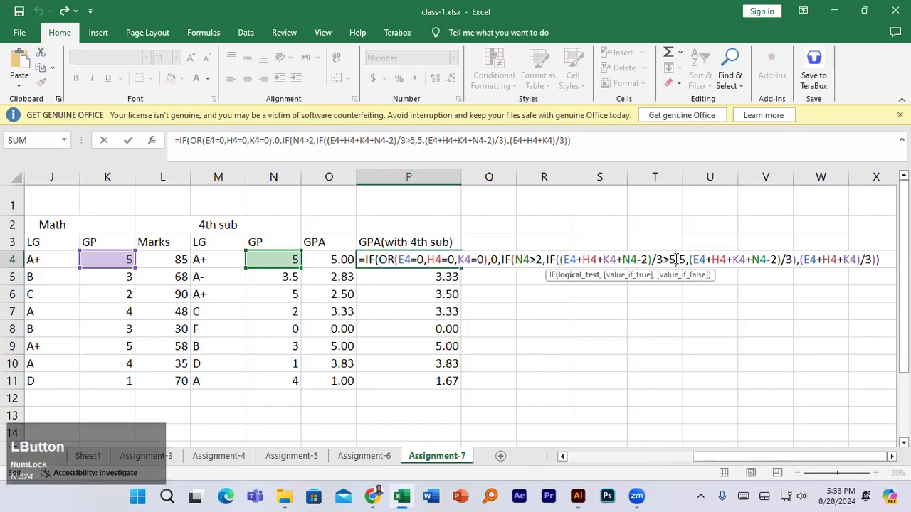
key("Return")
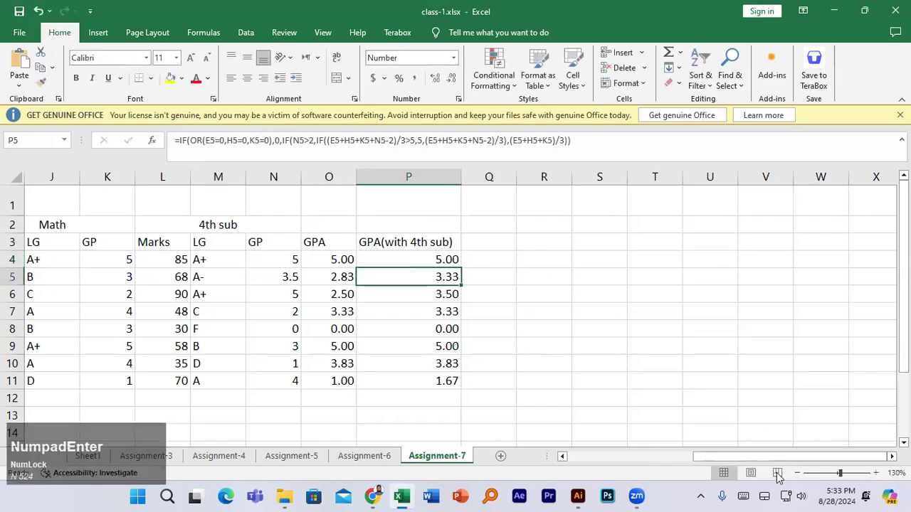
Lower the computer's sound volume.
left_click(801, 496)
left_click_drag(795, 414, 739, 418)
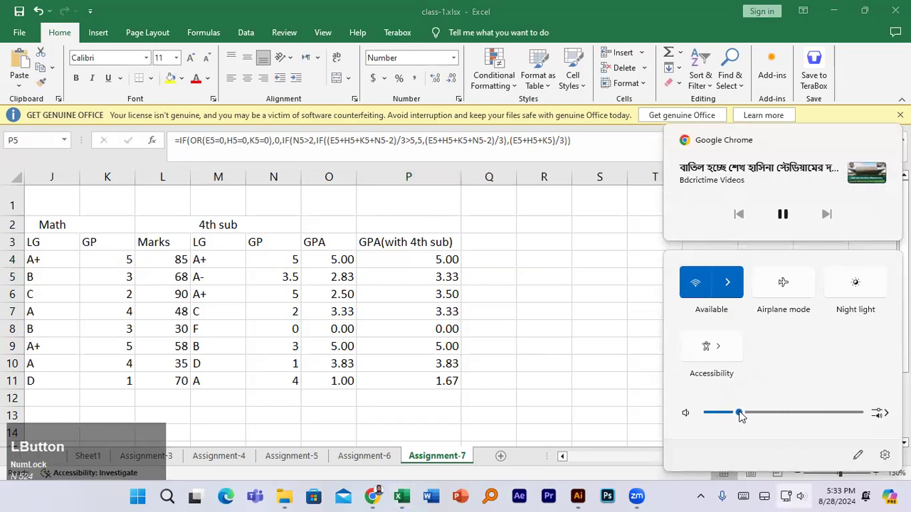
left_click(675, 496)
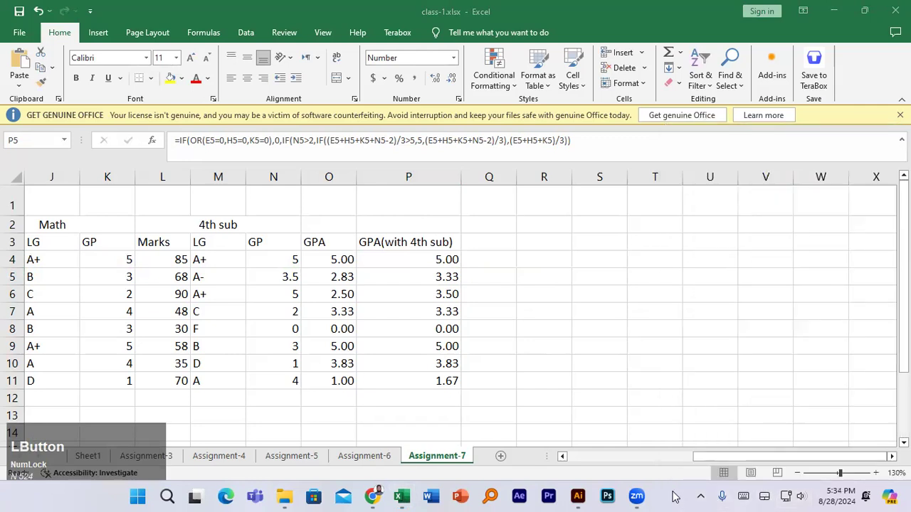
Look over the result sheet's columns, read through the whole nested IF formula in P4, and close the cell.
left_click_drag(765, 461, 629, 463)
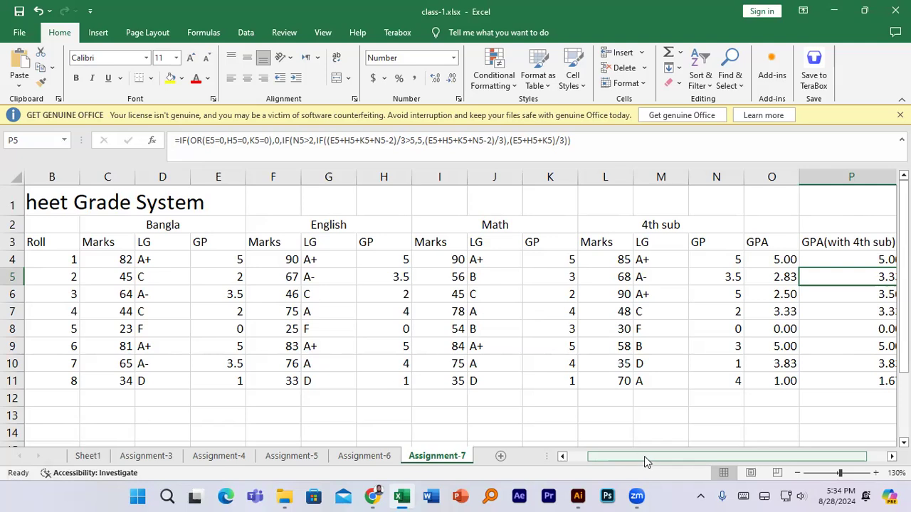
left_click_drag(666, 461, 574, 427)
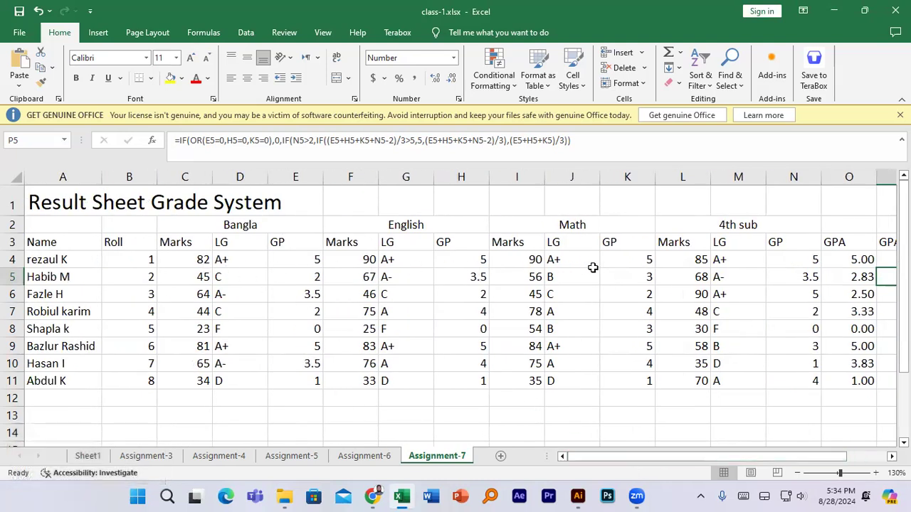
left_click_drag(701, 459, 782, 456)
left_click(804, 259)
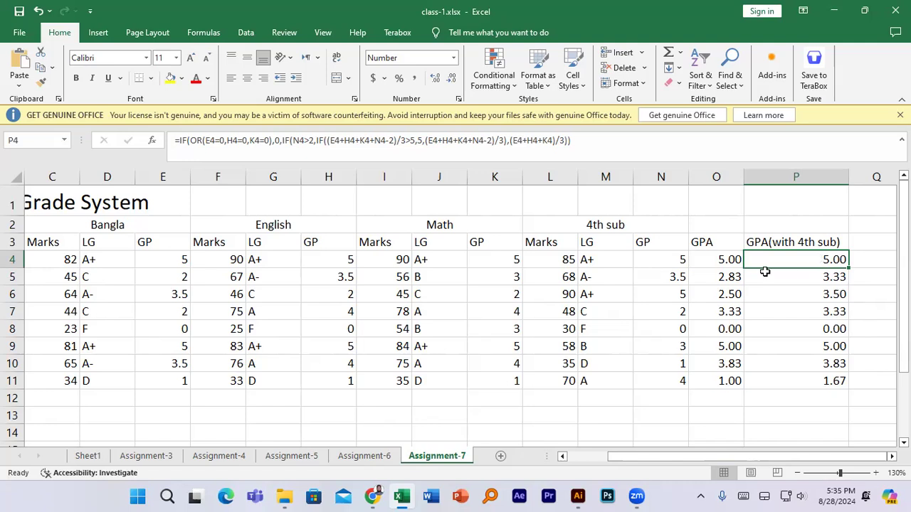
key("Right")
key("Right")
key("Right")
key("Right")
key("Right")
key("Right")
key("Right")
key("Right")
key("Right")
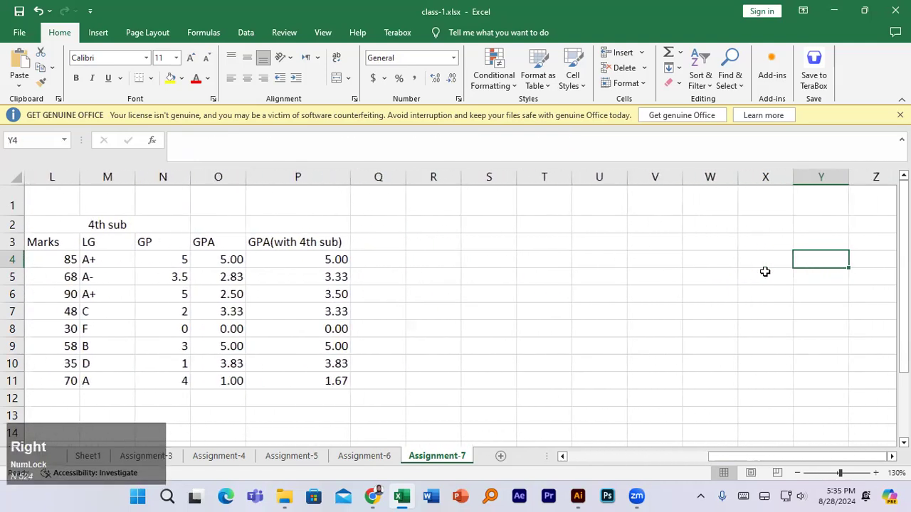
double_click(327, 263)
left_click(486, 260)
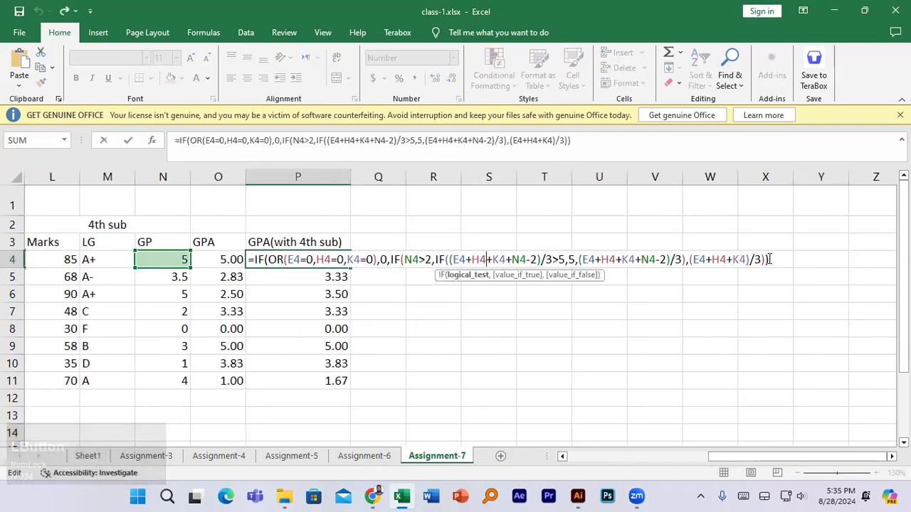
left_click_drag(770, 260, 249, 259)
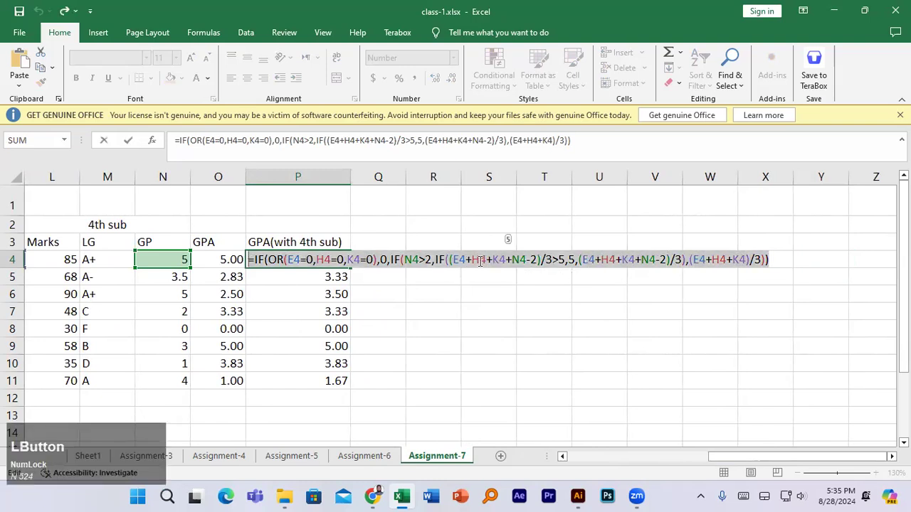
left_click(480, 260)
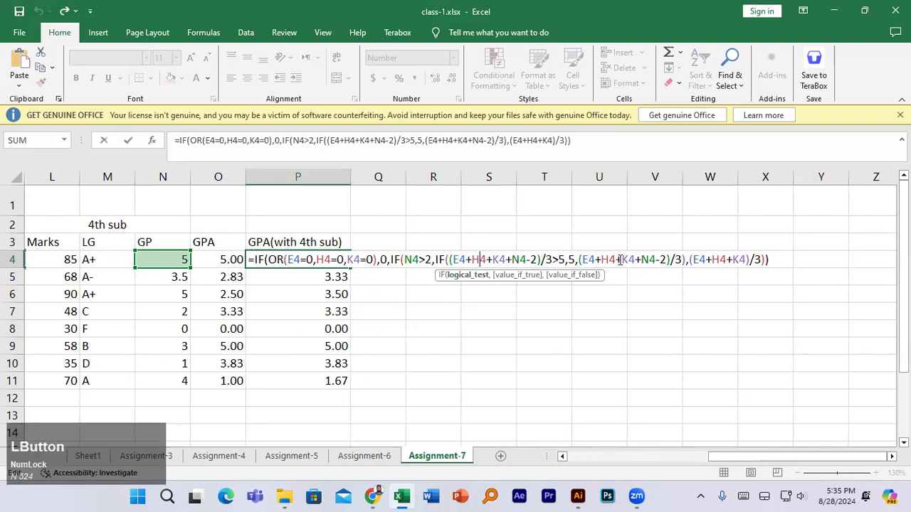
left_click(778, 259)
key("KP_Enter")
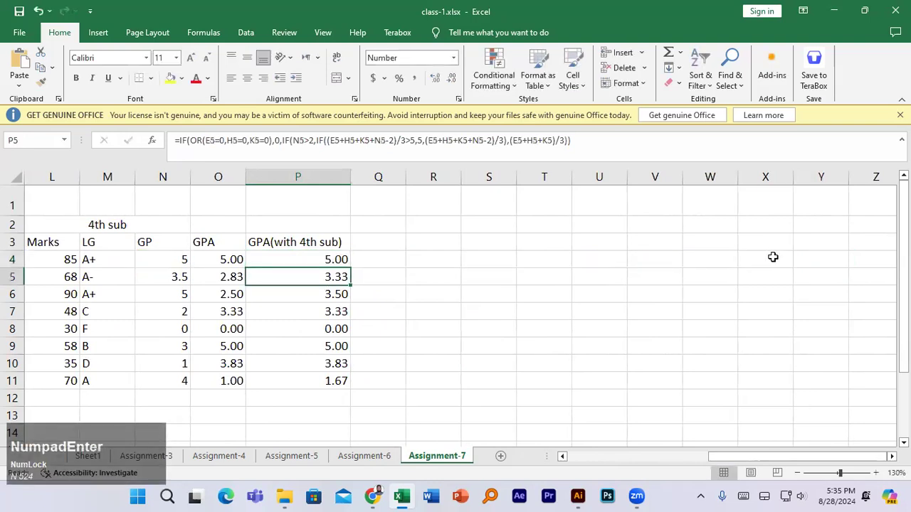
Merge and center the title "Result Sheet Grade System" across A1:P1.
left_click_drag(792, 456, 627, 458)
scroll(483, 374, "down", 2)
scroll(483, 375, "down", 2)
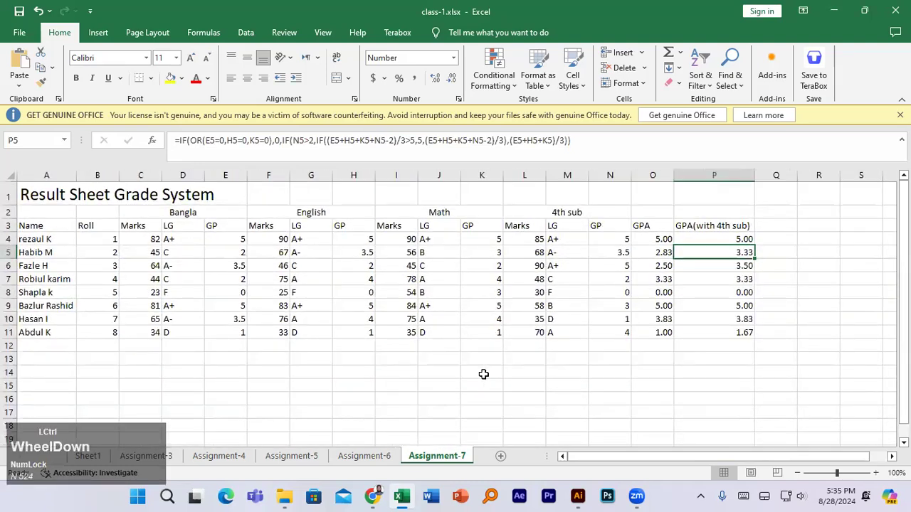
left_click_drag(128, 189, 291, 180)
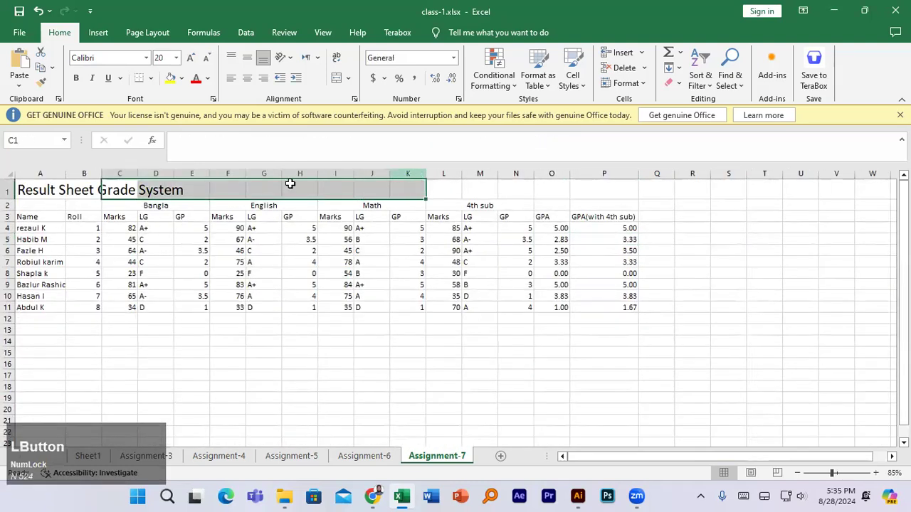
left_click_drag(41, 187, 608, 187)
left_click(336, 77)
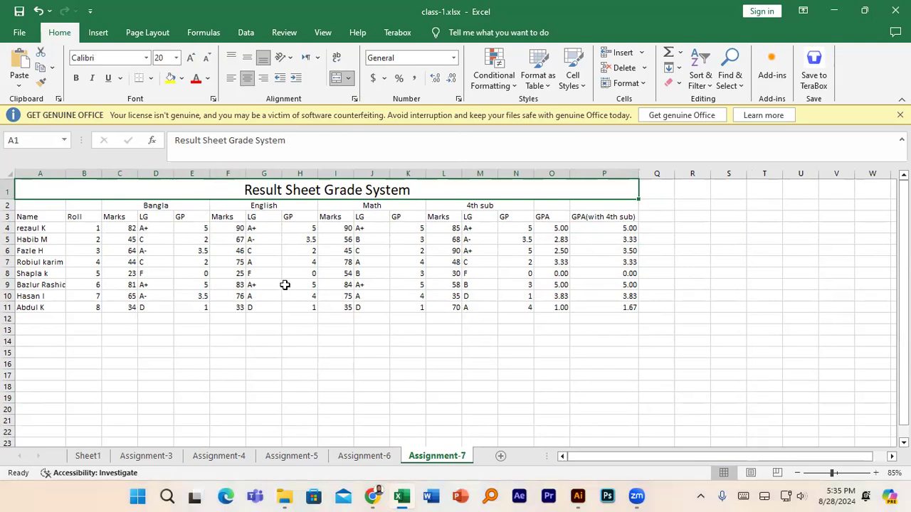
Select P4 and readjust the computer's sound volume.
left_click(607, 229)
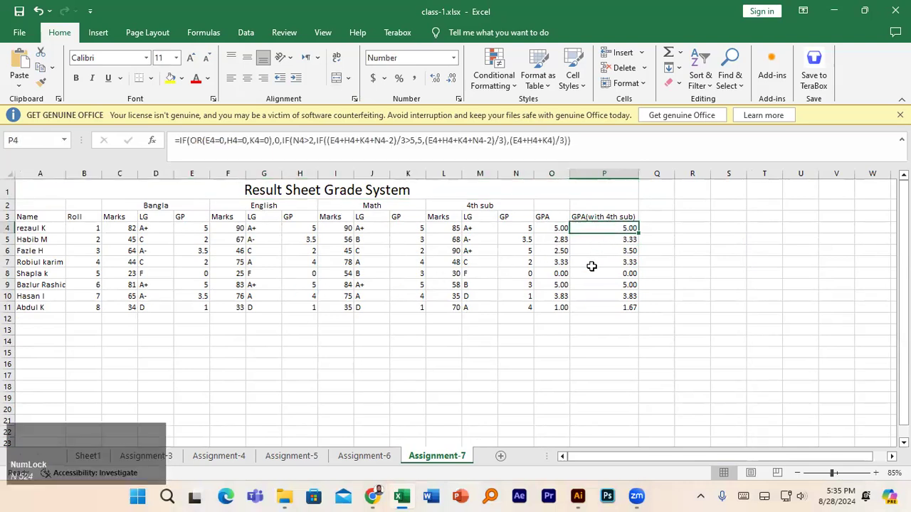
left_click(801, 497)
left_click_drag(779, 419, 784, 418)
left_click(605, 474)
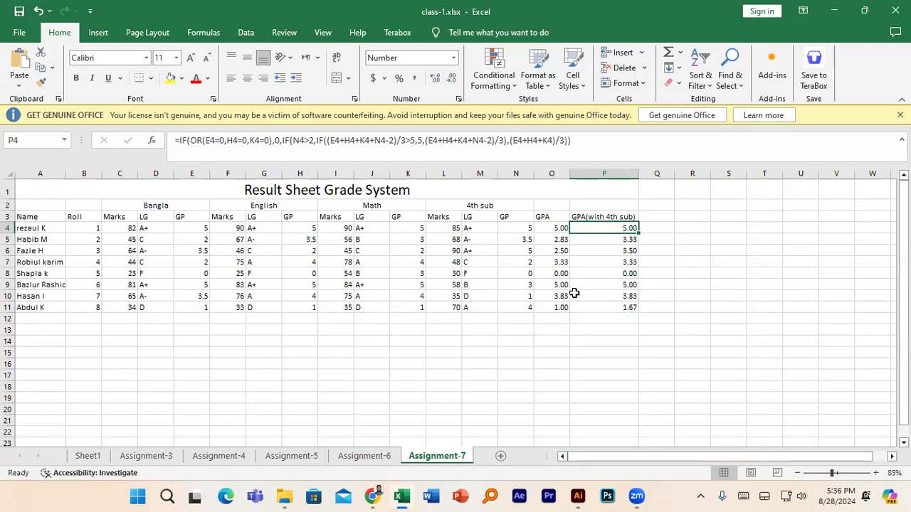
Reopen P4's formula, examine the inner IF used when N4>2 argument by argument, and close the cell.
scroll(574, 293, "up", 7, "ctrl")
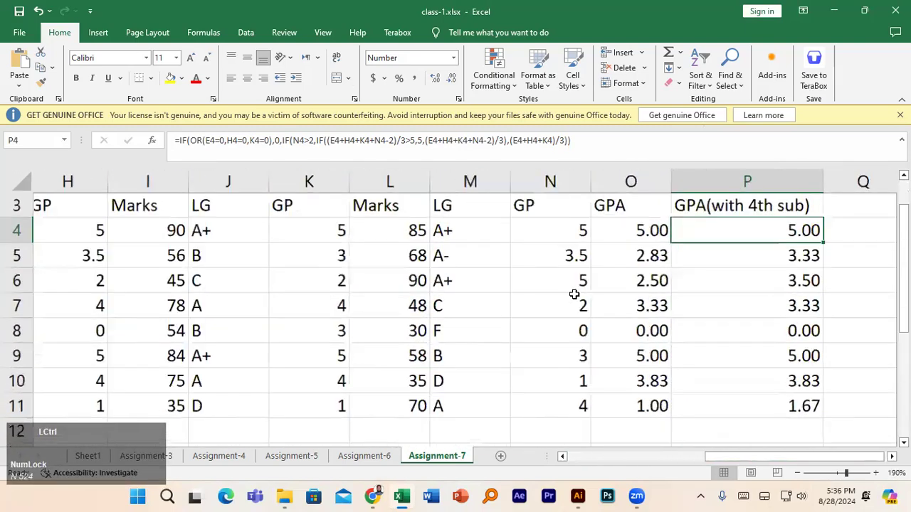
scroll(574, 294, "up", 1, "ctrl")
left_click(775, 231)
key("Right")
key("Right")
key("Right")
key("Right")
key("Right")
key("Right")
key("Right")
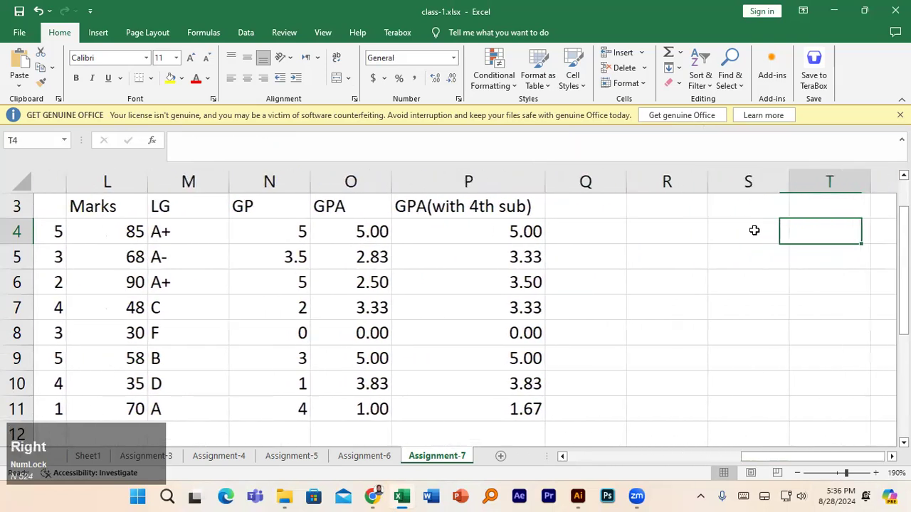
left_click(231, 231)
double_click(229, 231)
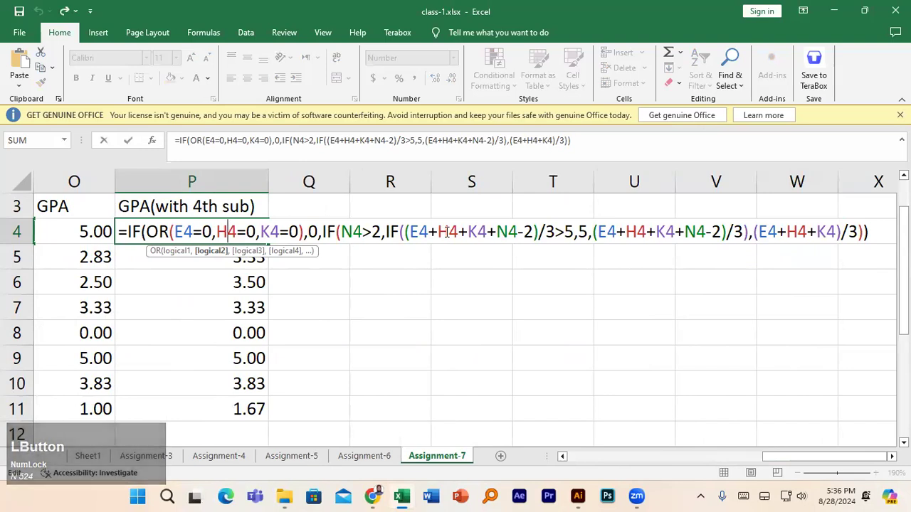
left_click(384, 232)
left_click_drag(384, 232, 748, 232)
left_click(420, 232)
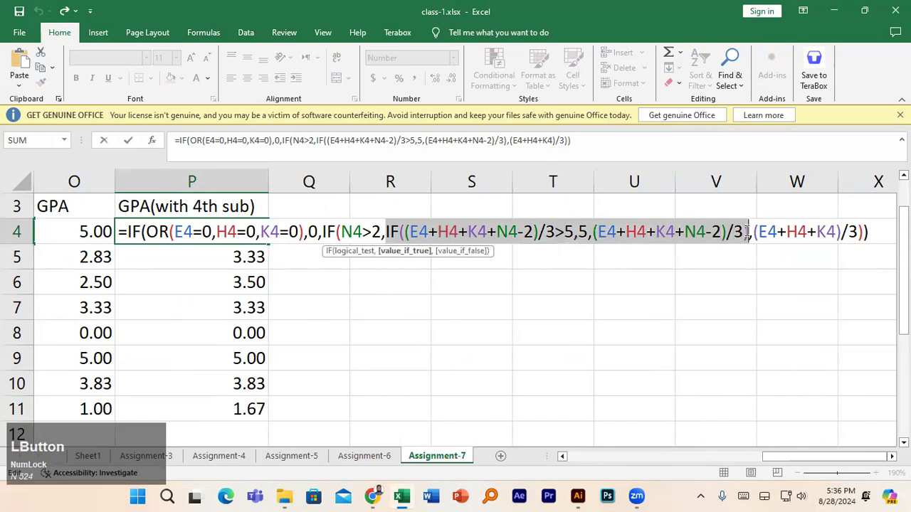
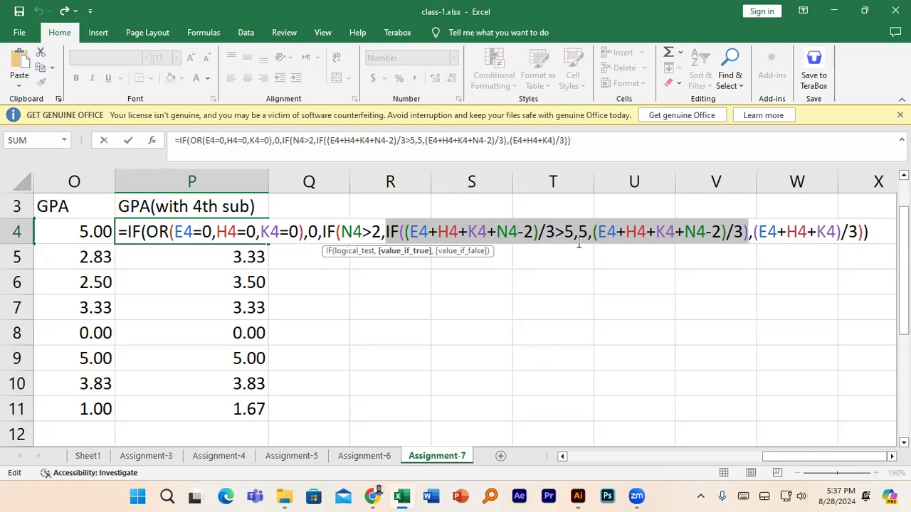
left_click(575, 232)
left_click(635, 232)
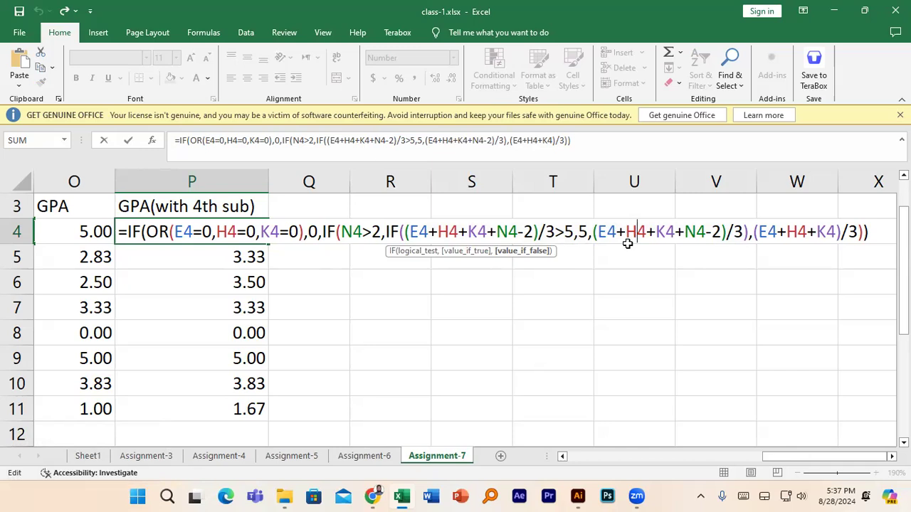
key("KP_Enter")
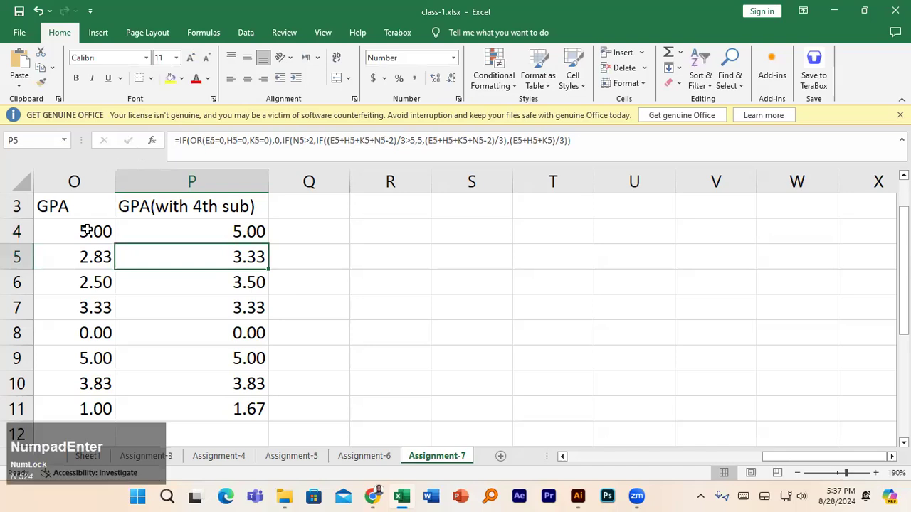
Review the three-subject GPA formula in O4, close the cell, and look over the whole result sheet.
double_click(89, 231)
left_click(255, 232)
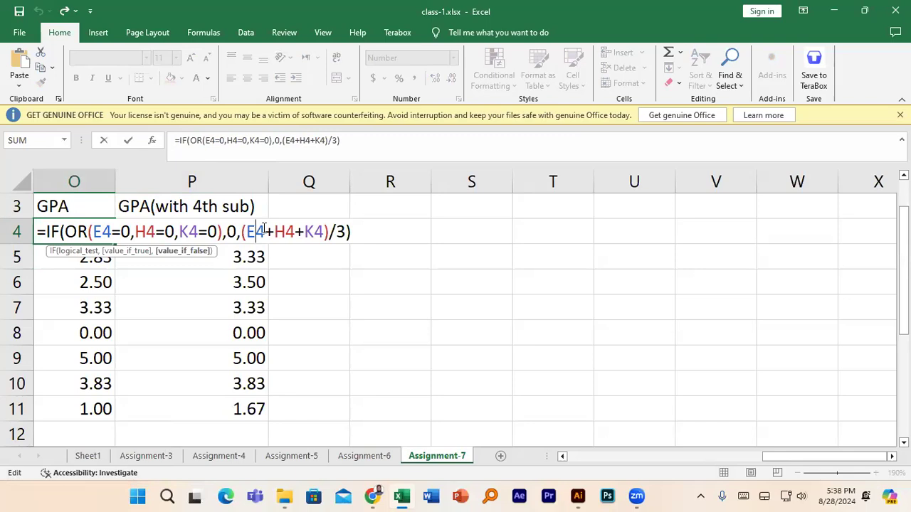
key("KP_Enter")
scroll(747, 421, "down", 1)
left_click_drag(815, 456, 701, 452)
scroll(616, 390, "down", 3, "ctrl")
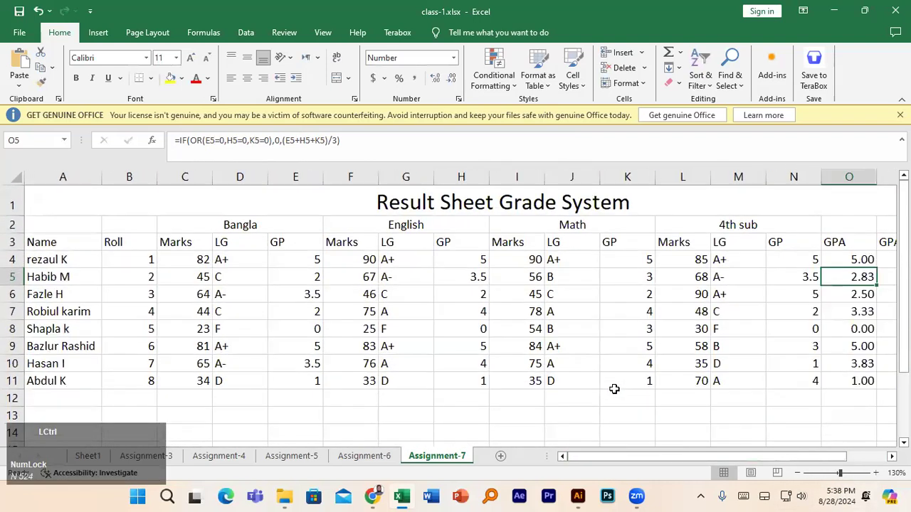
left_click_drag(724, 455, 824, 443)
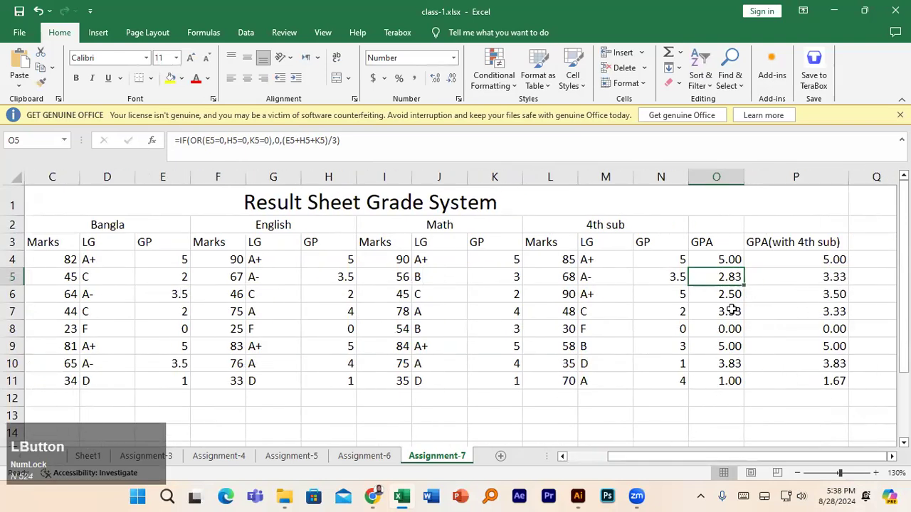
Reopen O4 in an enlarged view to reread its OR test and (E4+H4+K4)/3 argument, then close it.
scroll(731, 308, "up", 4, "ctrl")
scroll(731, 308, "up", 2, "ctrl")
left_click_drag(734, 457, 824, 458)
double_click(657, 241)
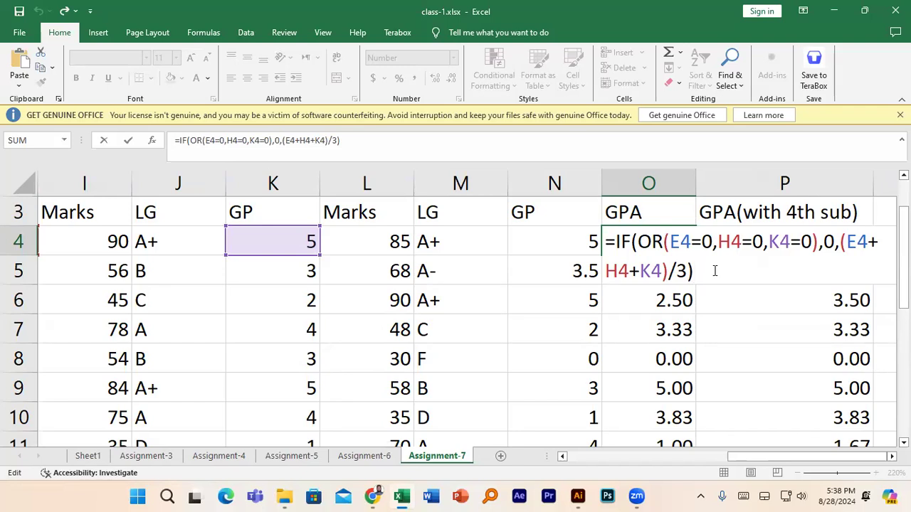
key("KP_Enter")
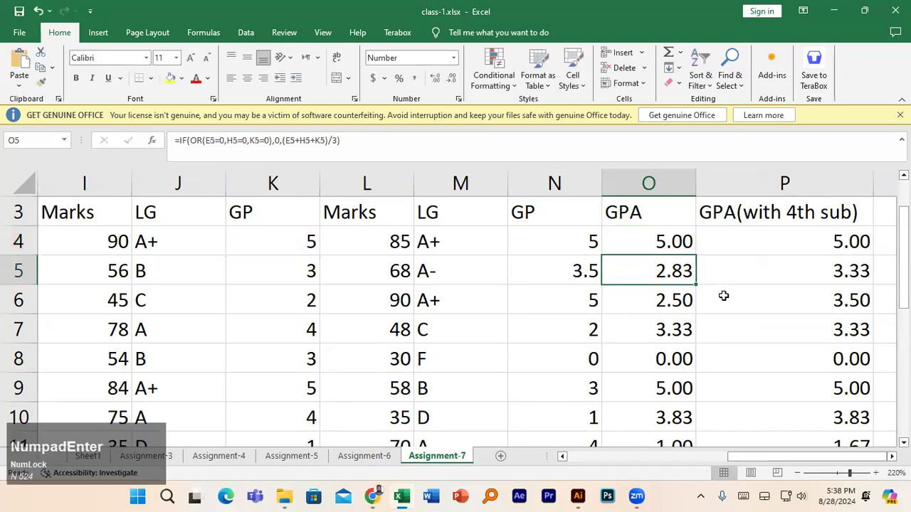
Check both pages of the Assignment-7 sheet in the print preview and return to the worksheet.
scroll(720, 292, "down", 6, "ctrl")
scroll(721, 311, "down", 1, "ctrl")
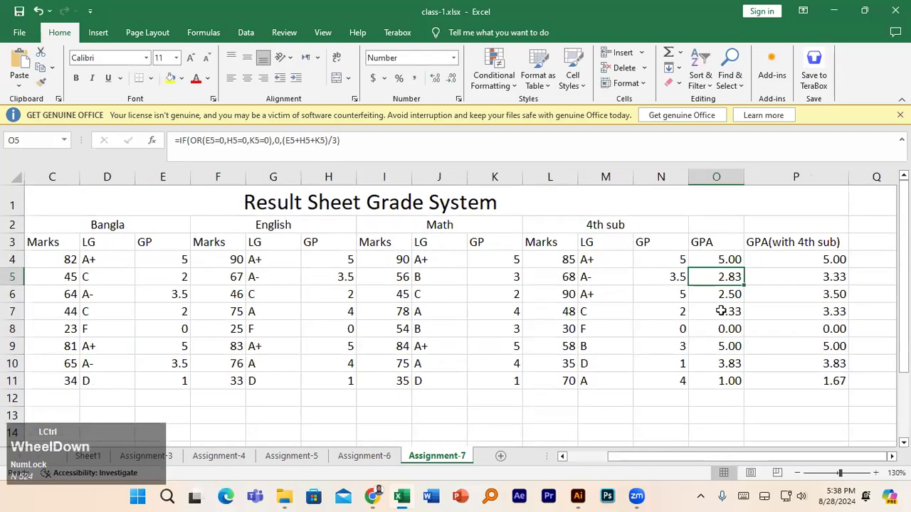
key("ctrl")
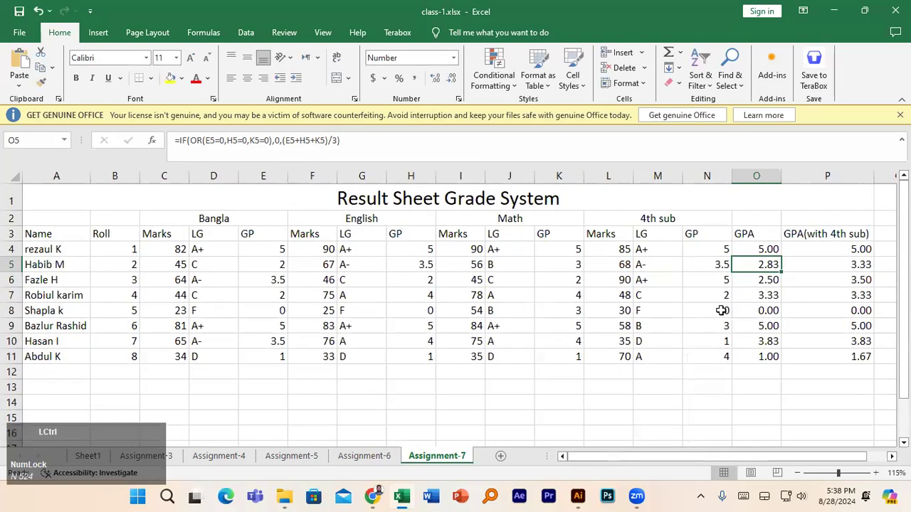
key("ctrl+p")
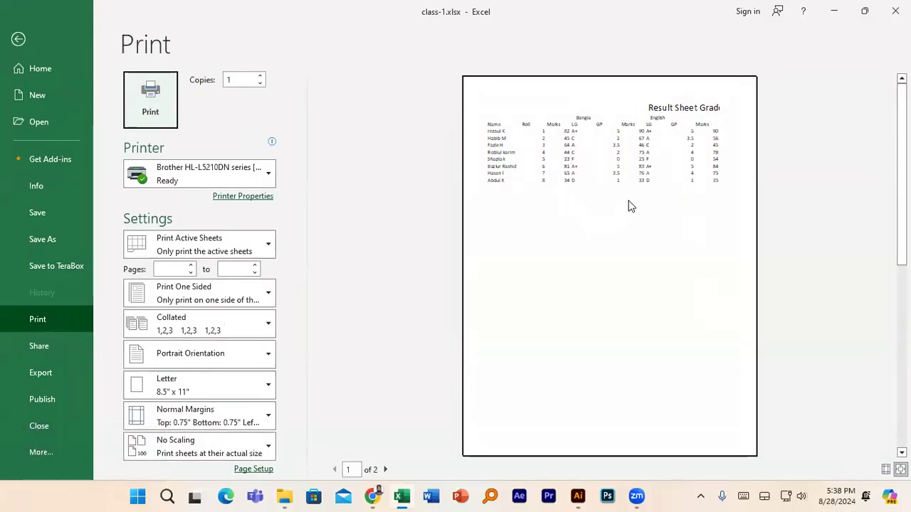
left_click(385, 469)
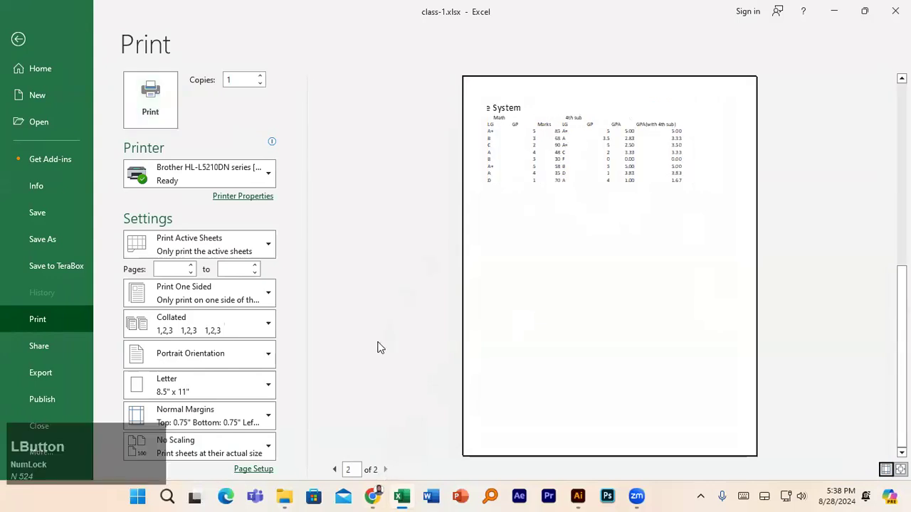
left_click(334, 470)
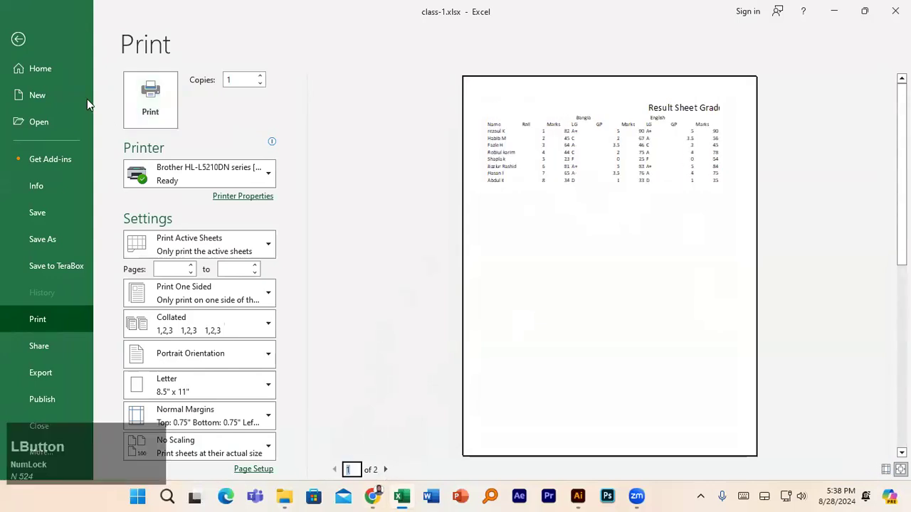
left_click(19, 40)
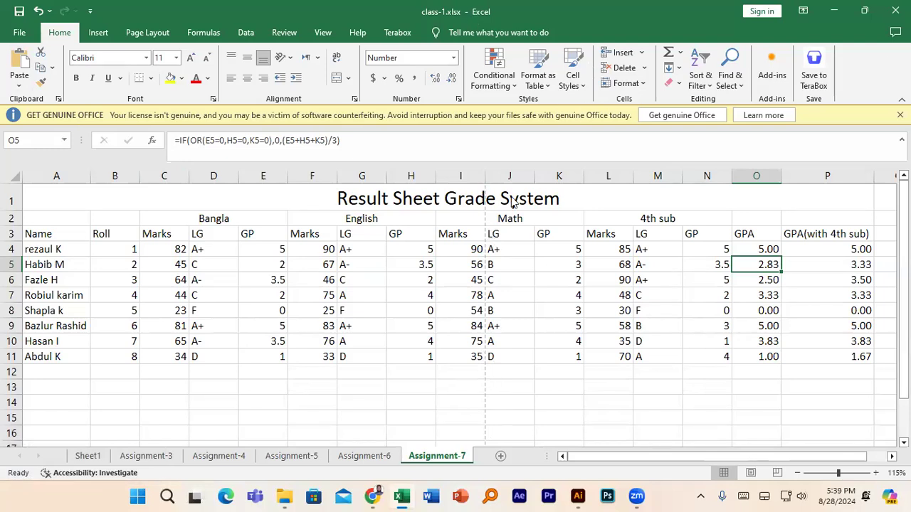
left_click_drag(482, 187, 484, 324)
key("ctrl+z")
mouse_move(482, 216)
left_mouse_down()
mouse_move(472, 404)
mouse_move(488, 429)
mouse_move(495, 318)
mouse_move(483, 211)
left_mouse_up()
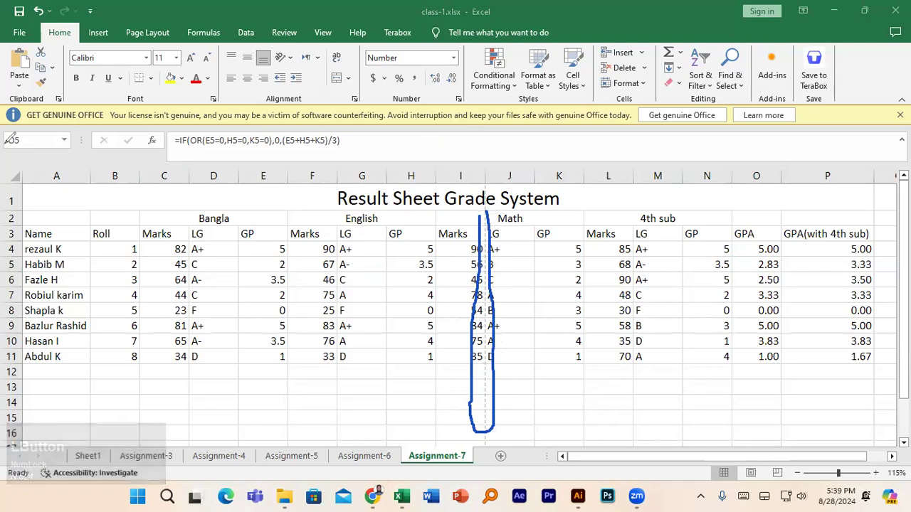
left_click(498, 289)
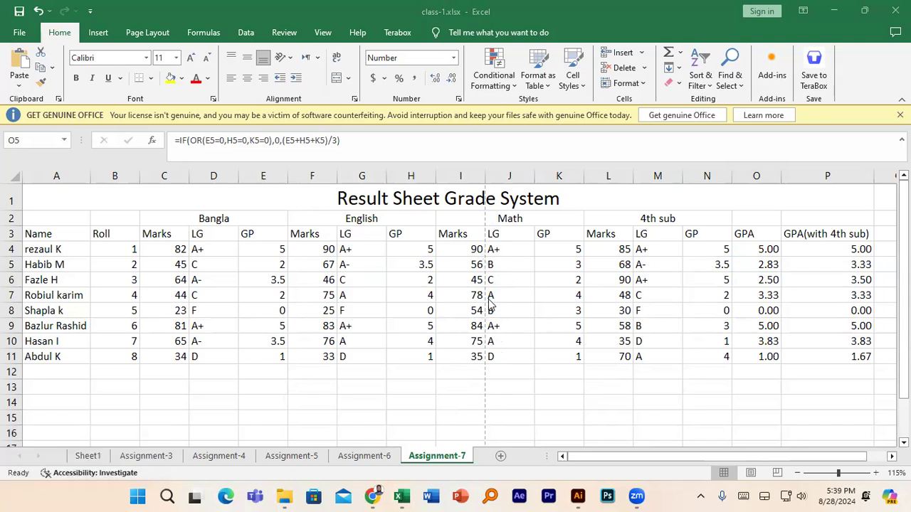
Look across the result sheet to its GPA columns and view the formula in P5.
left_click_drag(794, 455, 877, 457)
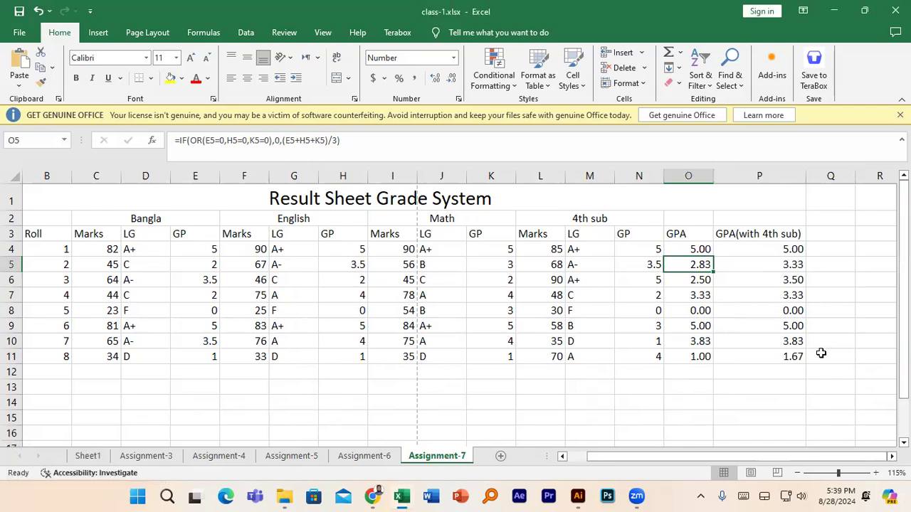
left_click(749, 264)
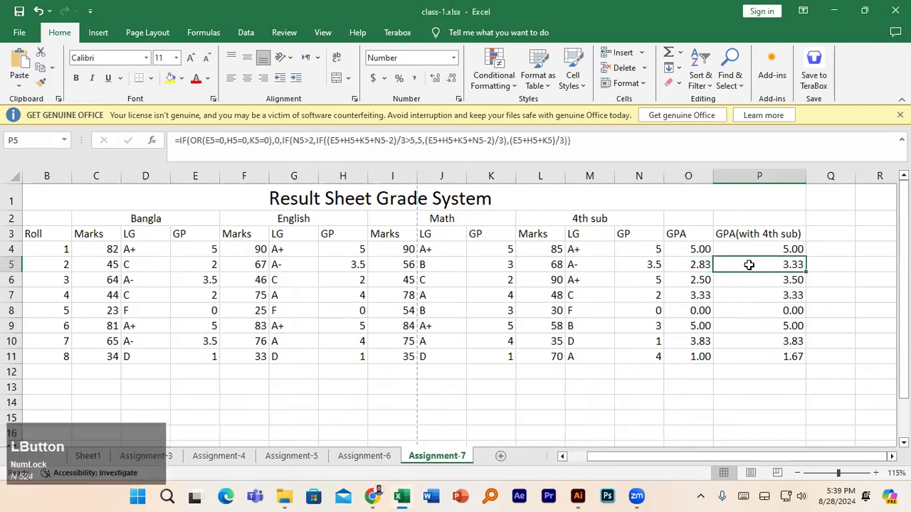
key("Right")
key("Right")
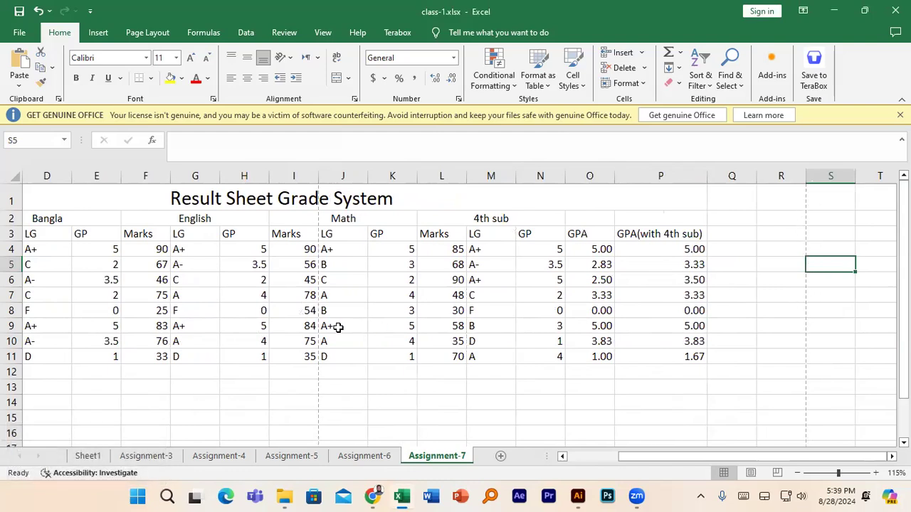
left_click_drag(686, 458, 602, 461)
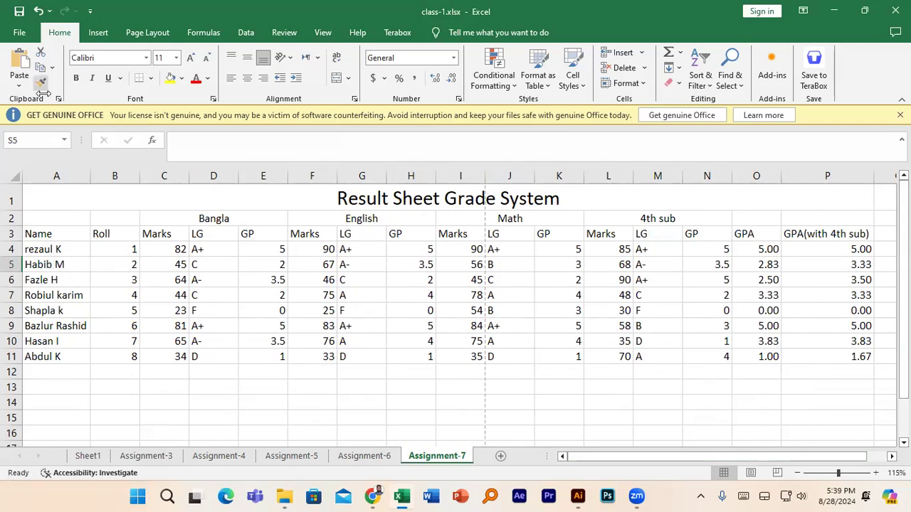
View the print scaling choices for the Assignment-7 sheet and return to the worksheet.
key("ctrl+p")
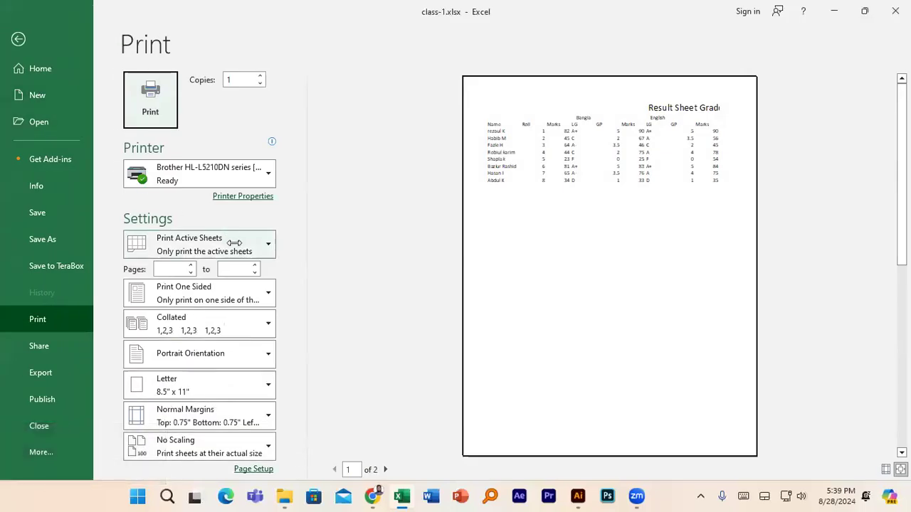
left_click(261, 449)
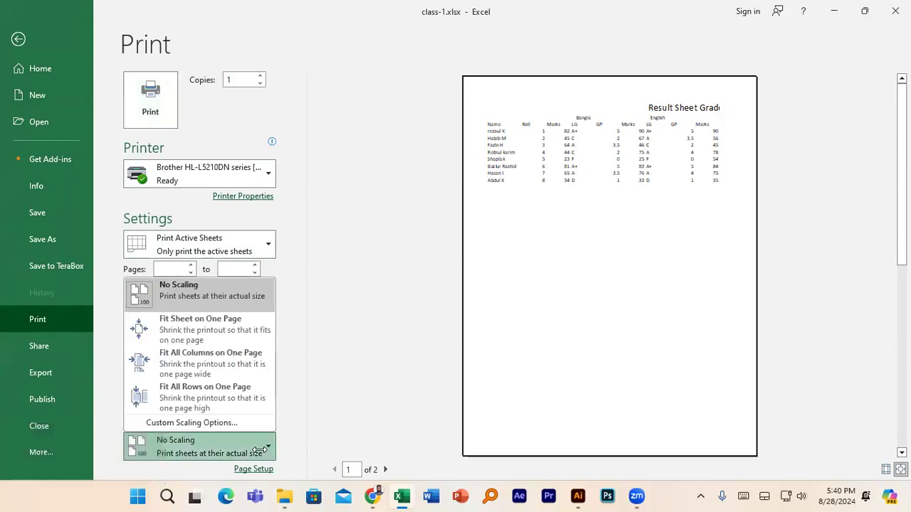
left_click(17, 39)
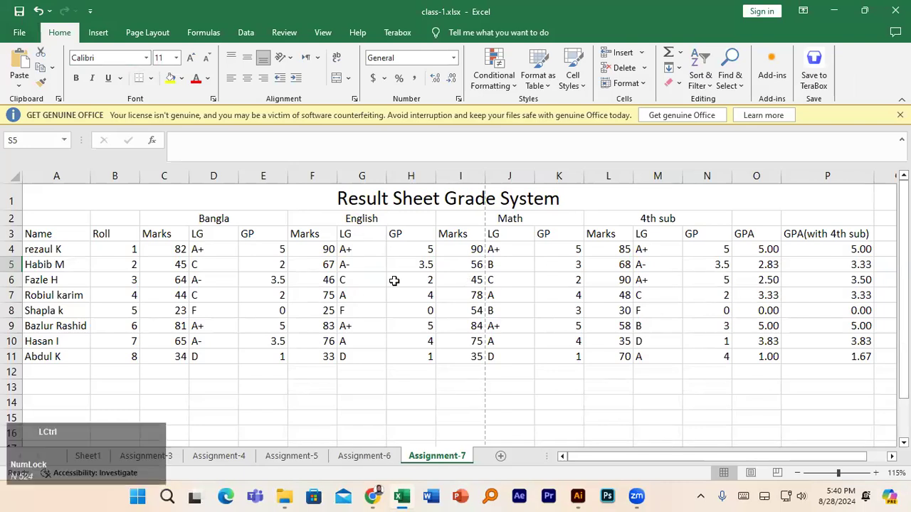
Preview the printout with Fit Sheet on One Page scaling, and restore No Scaling.
key("ctrl+p")
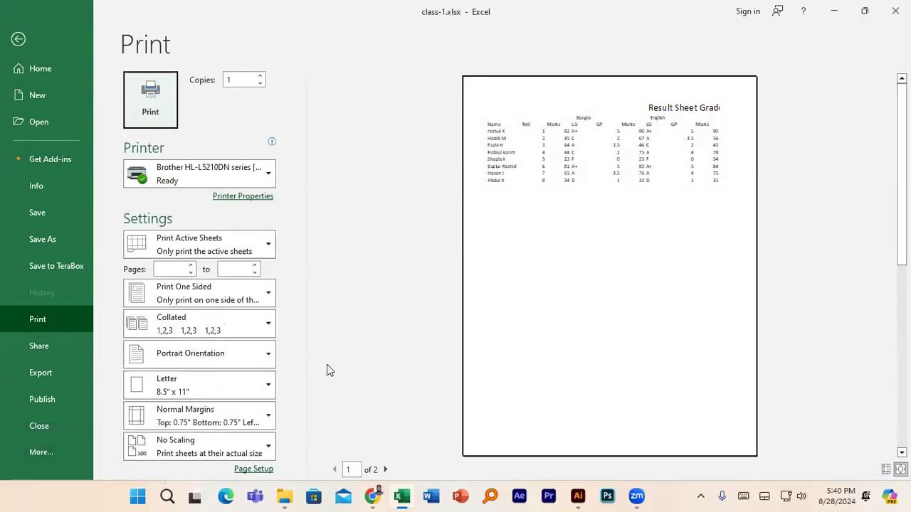
left_click(253, 450)
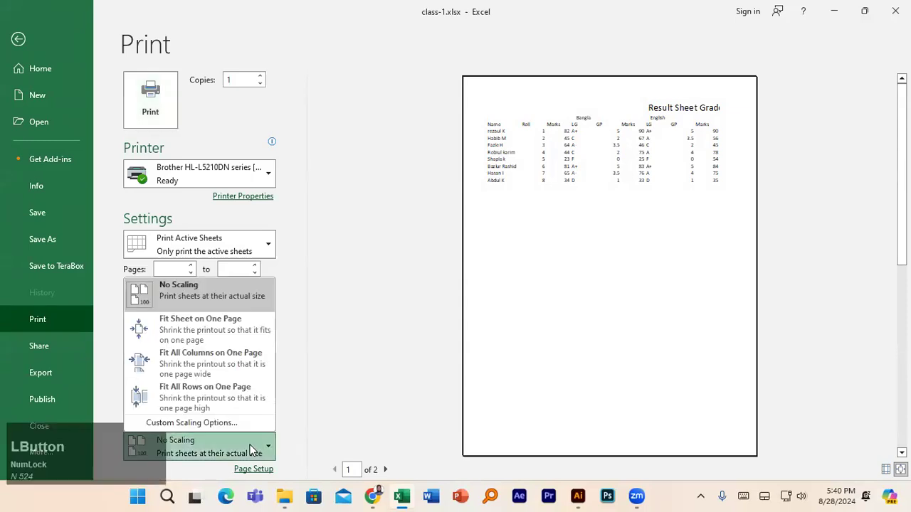
left_click(221, 328)
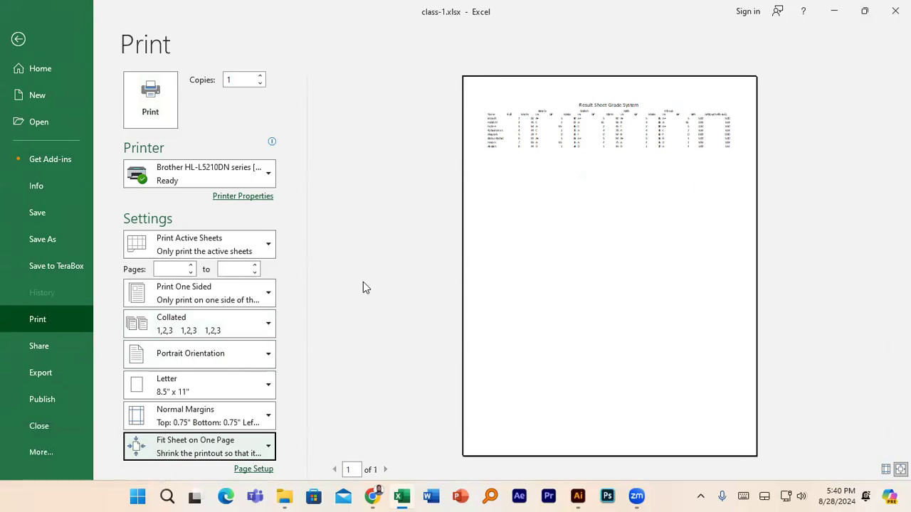
left_click(251, 459)
left_click(207, 292)
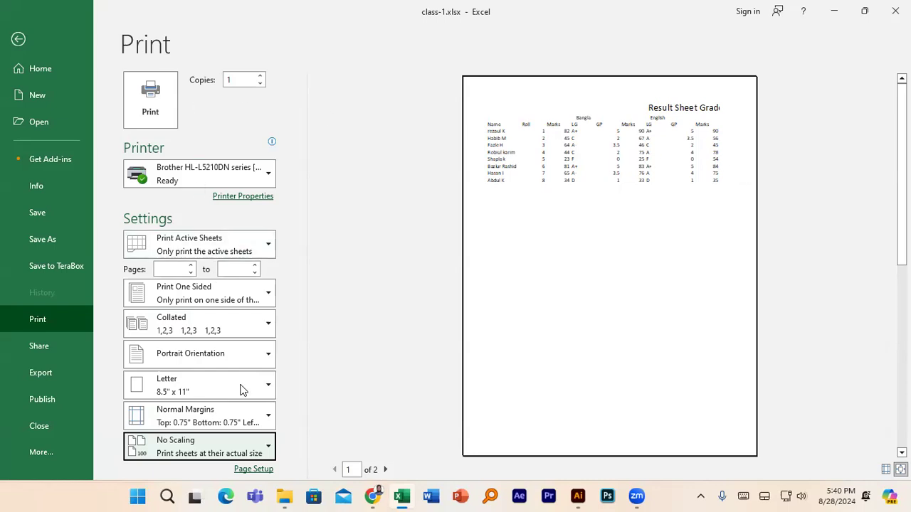
Turn on printed gridlines for the sheet in the page setup.
left_click(242, 472)
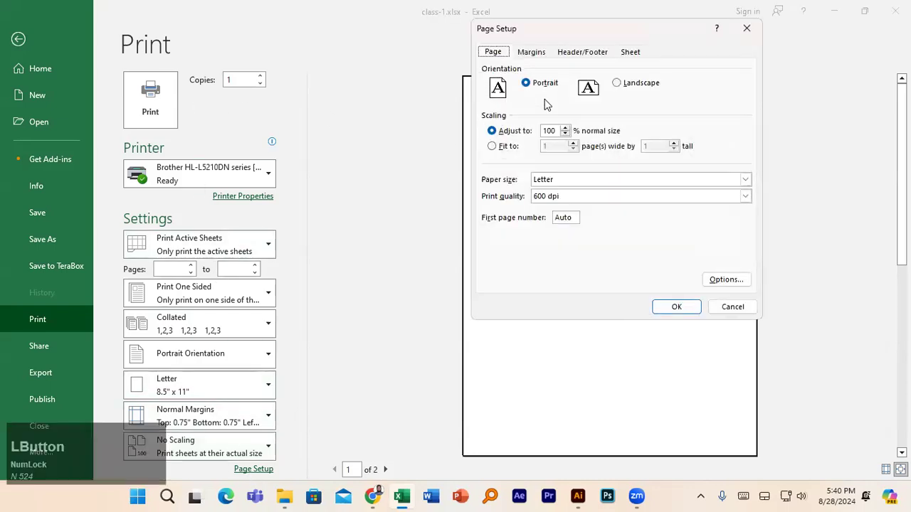
left_click(630, 51)
left_click(491, 146)
left_click_drag(668, 26, 369, 75)
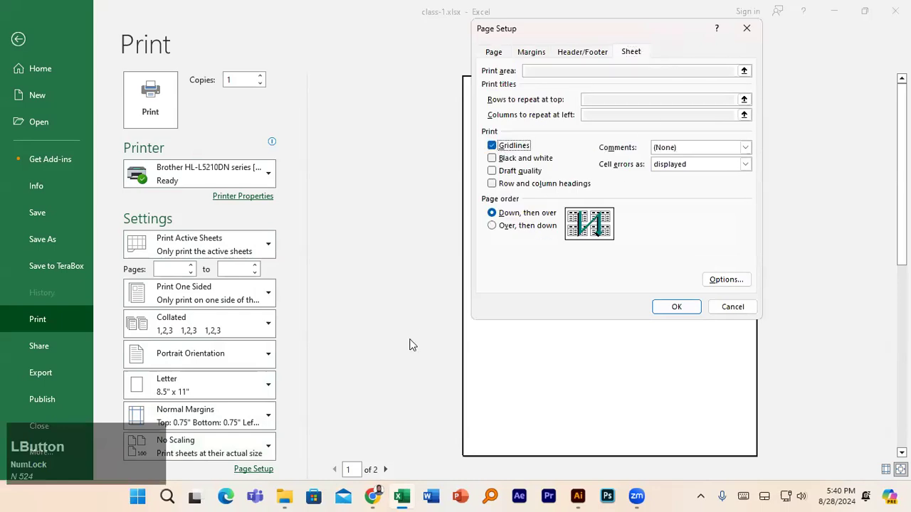
left_click(391, 358)
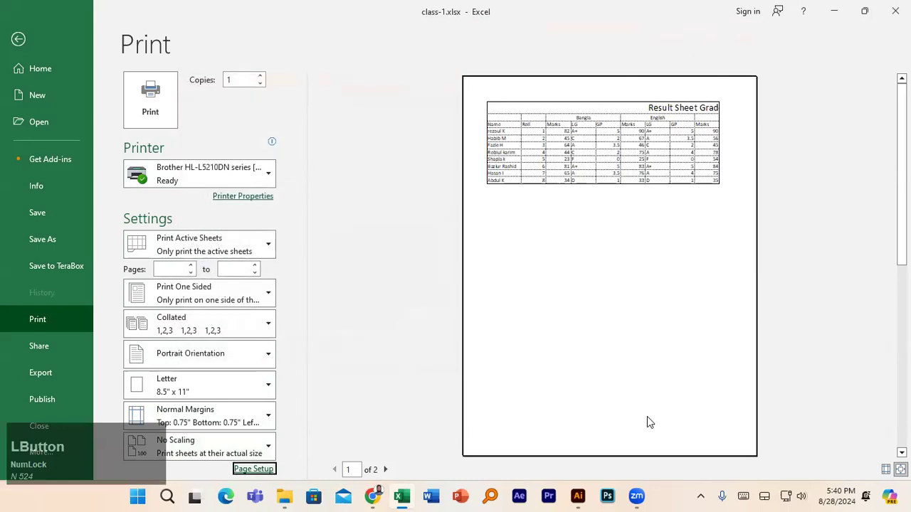
Check both pages with gridlines in the print preview and return to the worksheet.
left_click(385, 469)
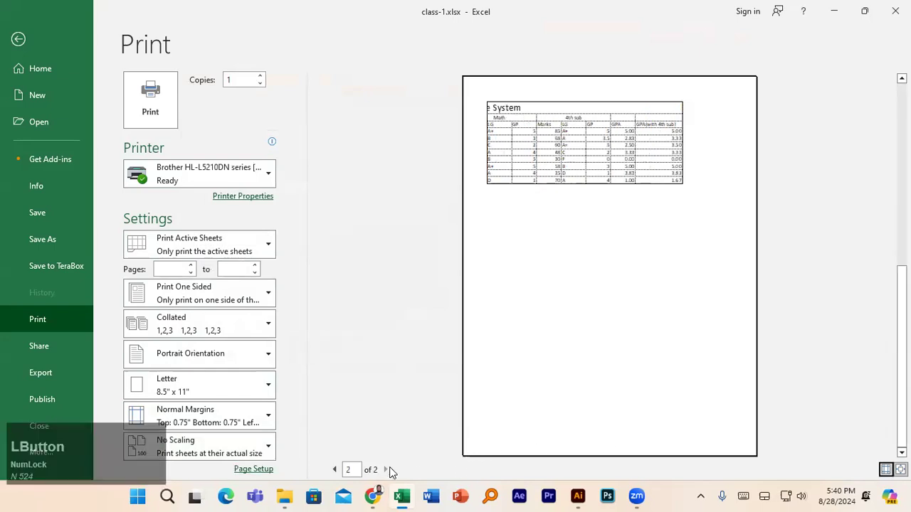
left_click(335, 469)
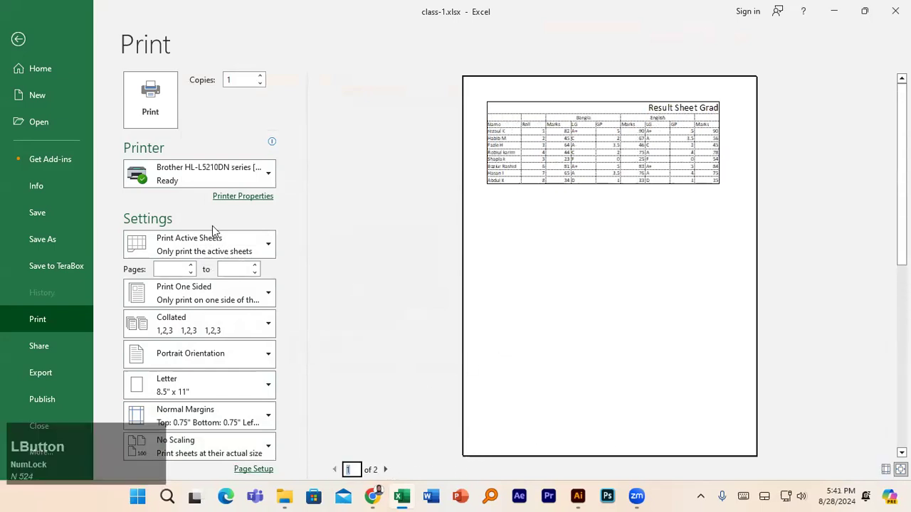
left_click(19, 39)
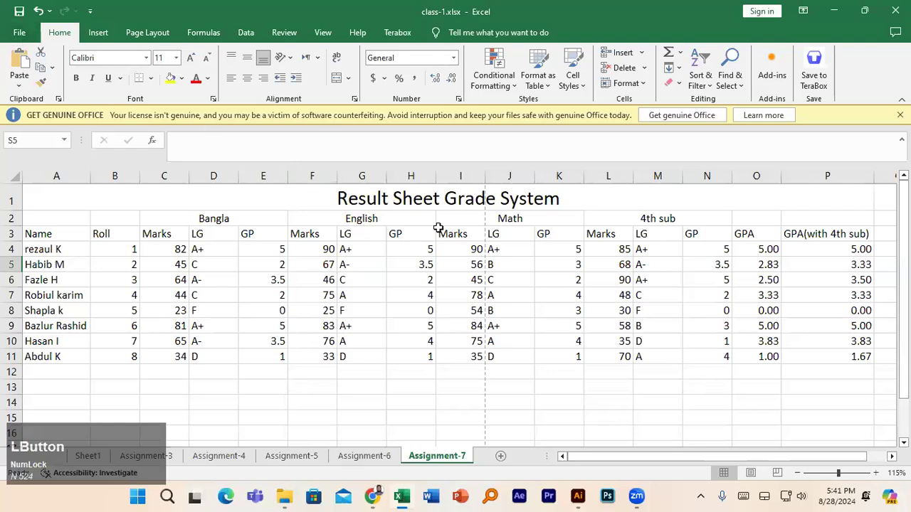
Examine the page-break lines around the empty columns Q to S and the empty rows below the table.
scroll(453, 243, "down", 3)
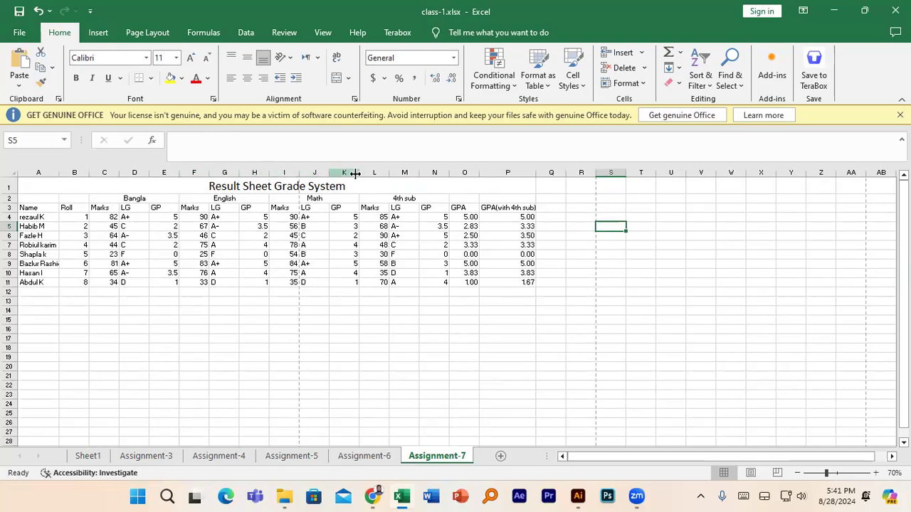
left_click(554, 173)
left_click(581, 172)
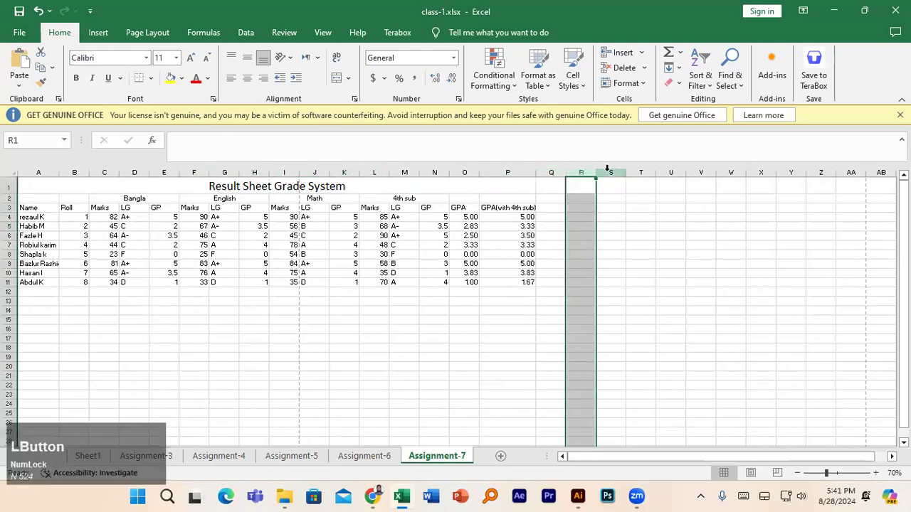
left_click(607, 173)
left_click(633, 172)
left_click(611, 172)
left_click(577, 172)
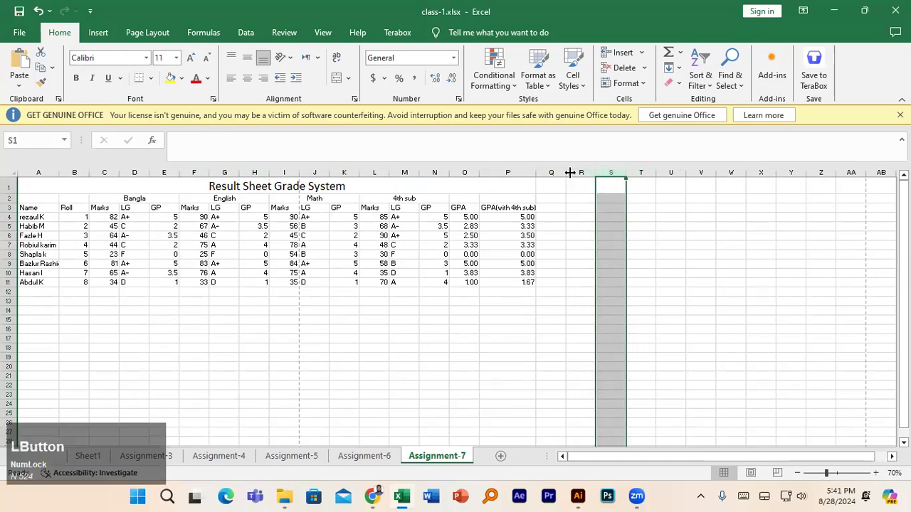
left_click(549, 172)
left_click(573, 171)
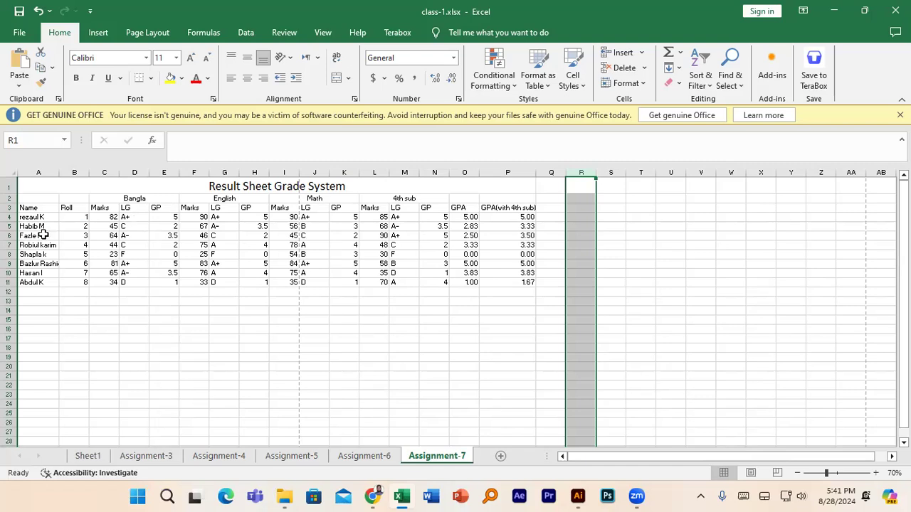
left_click(41, 292)
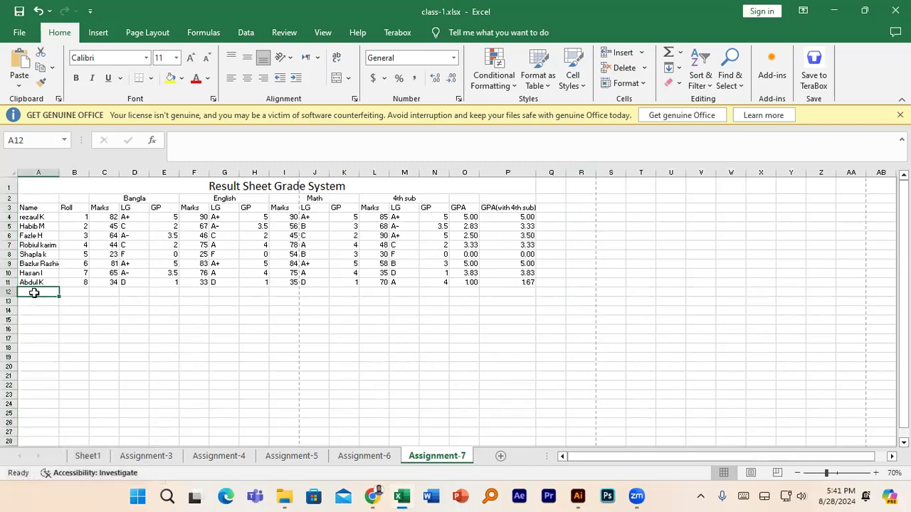
left_click(33, 301)
left_click(32, 309)
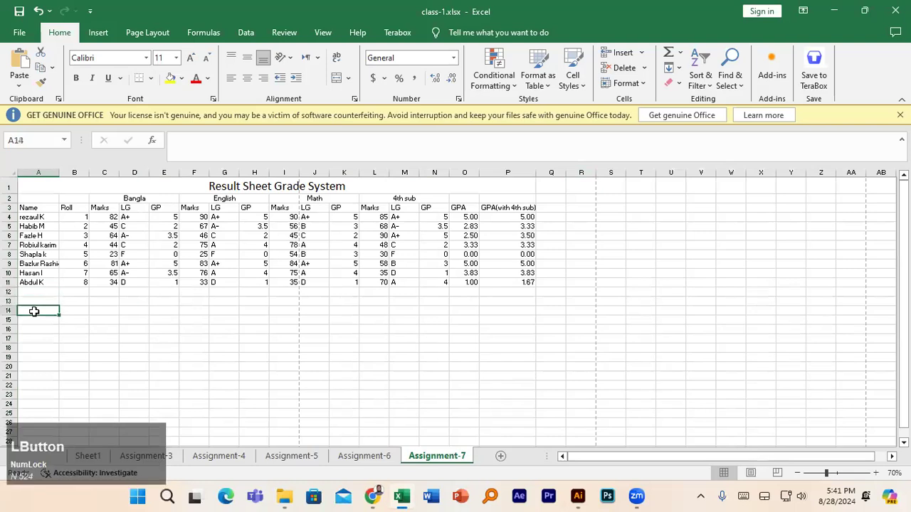
left_click(35, 294)
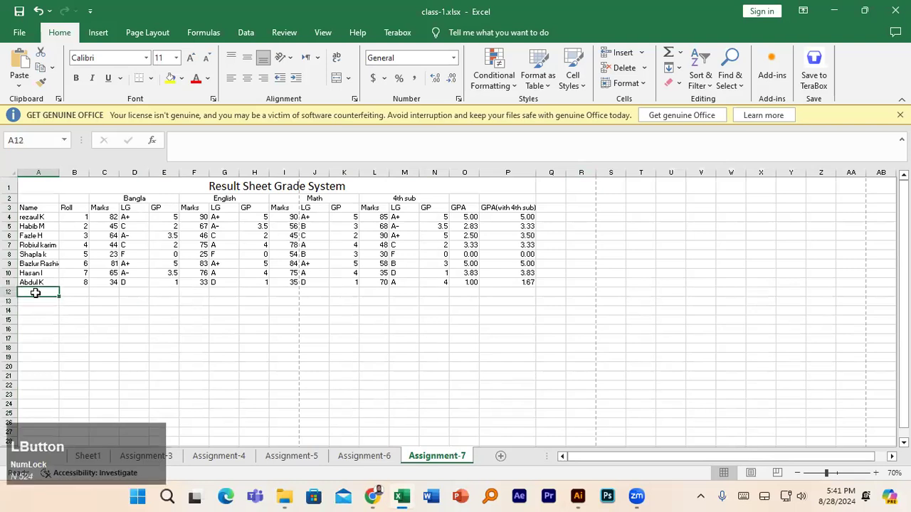
Apply All Borders to A1:P27 and check the bordered table in the print preview.
left_click_drag(35, 188, 448, 434)
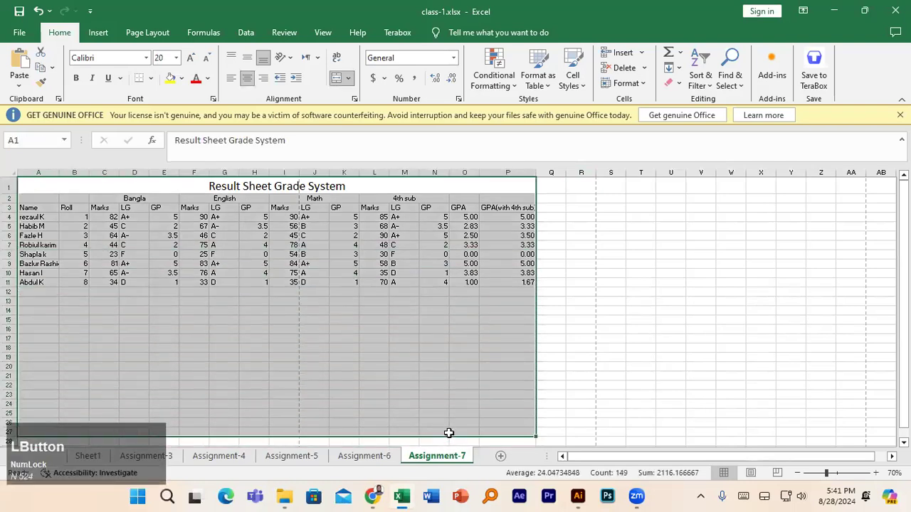
left_click(153, 77)
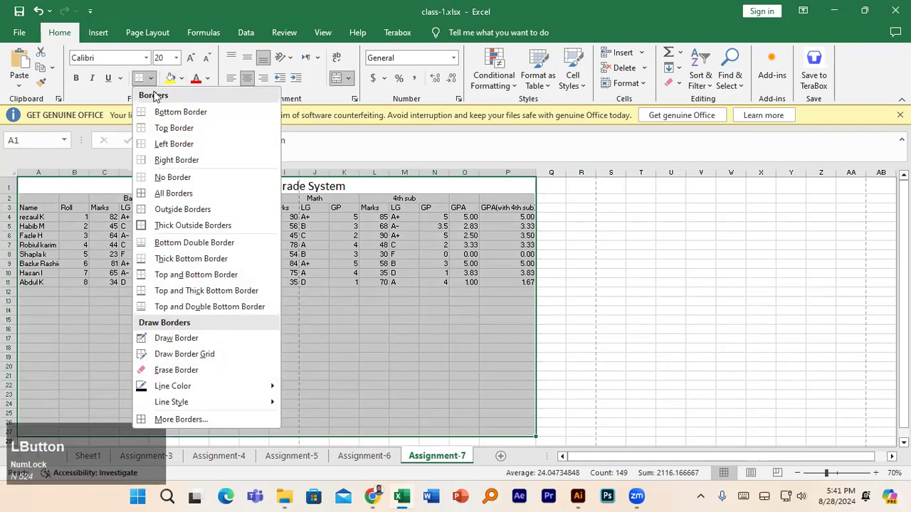
left_click(193, 194)
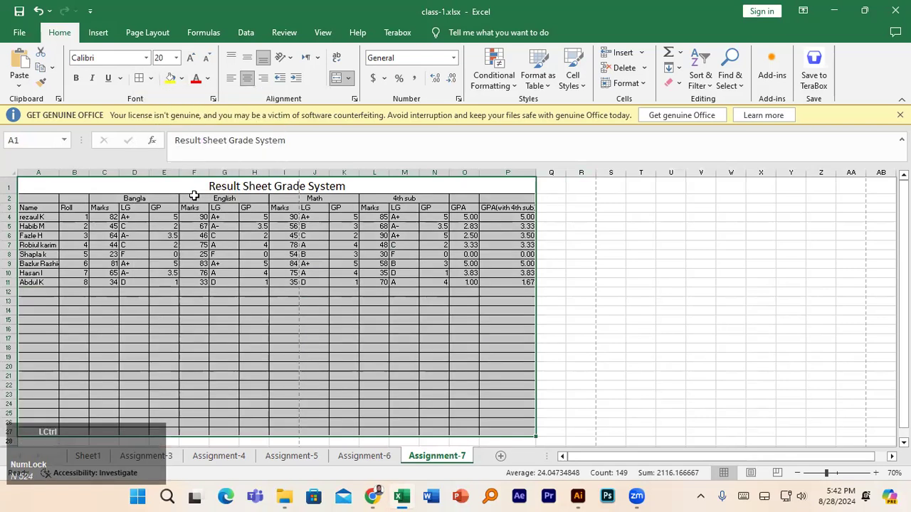
key("ctrl+p")
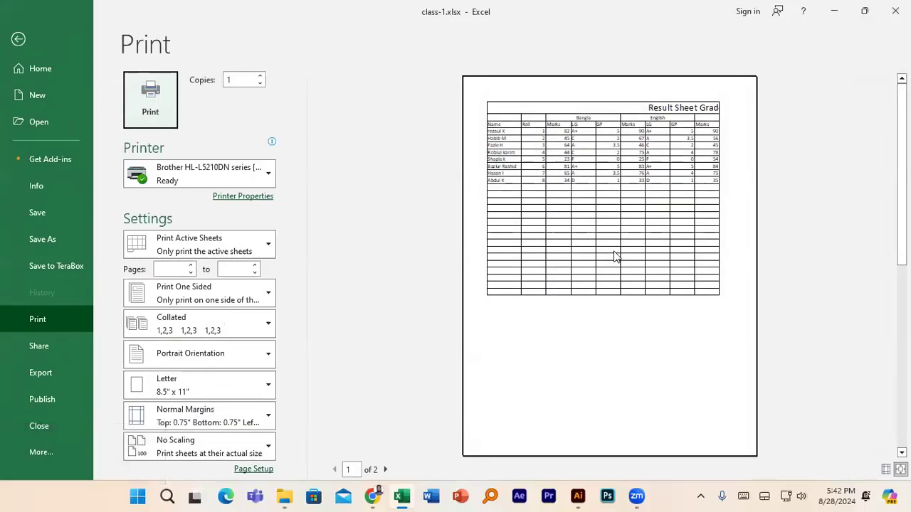
left_click(18, 39)
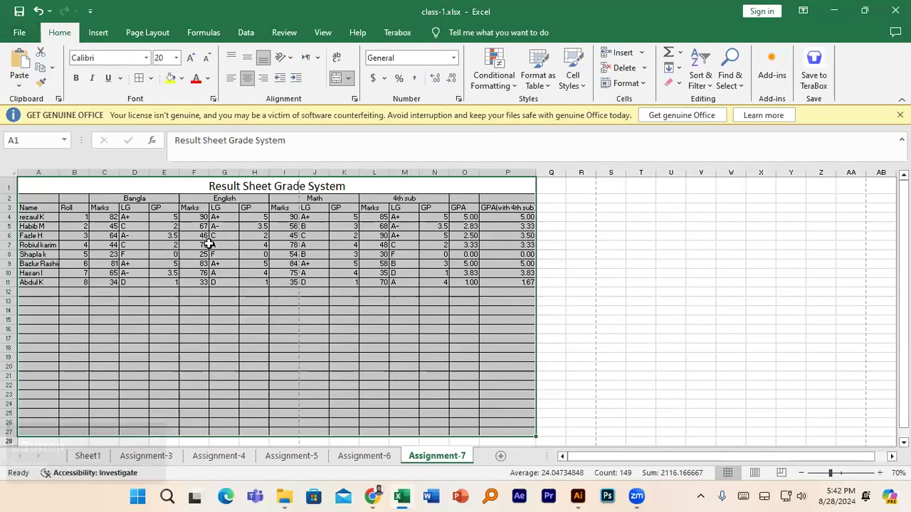
AutoFit the row heights and column widths of the entire sheet.
left_click(256, 247)
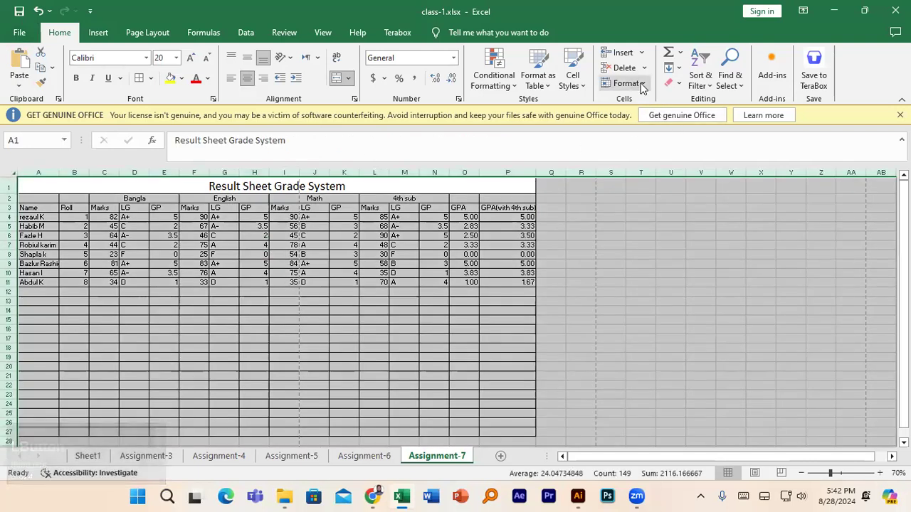
left_click(249, 207)
scroll(28, 203, "up", 2, "ctrl")
scroll(28, 203, "up", 1, "ctrl")
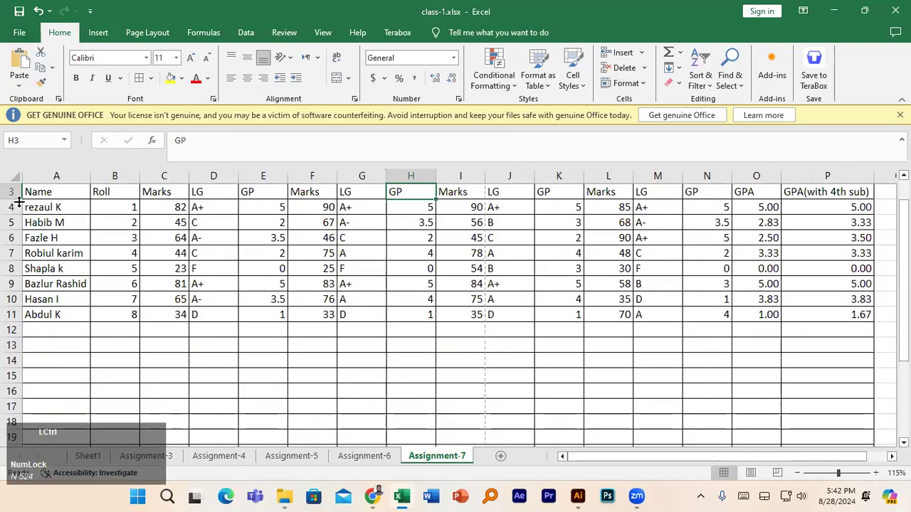
left_click(14, 176)
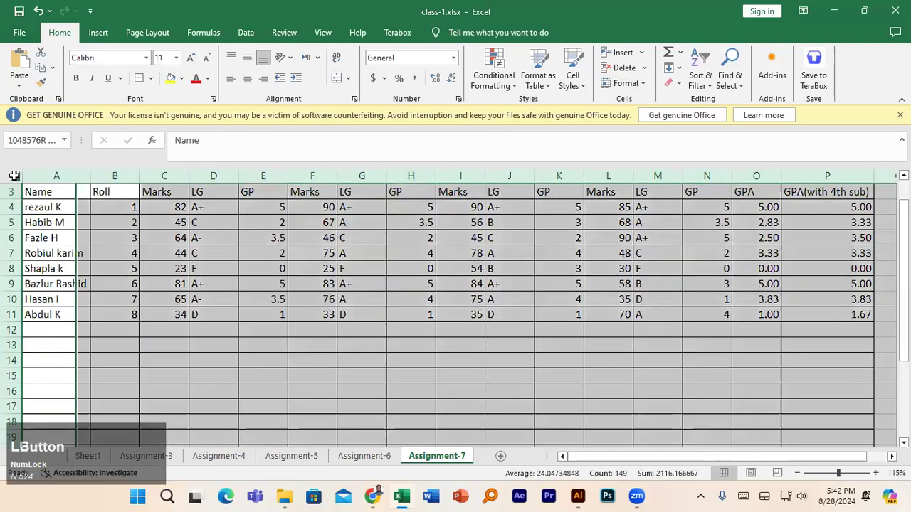
left_click(647, 83)
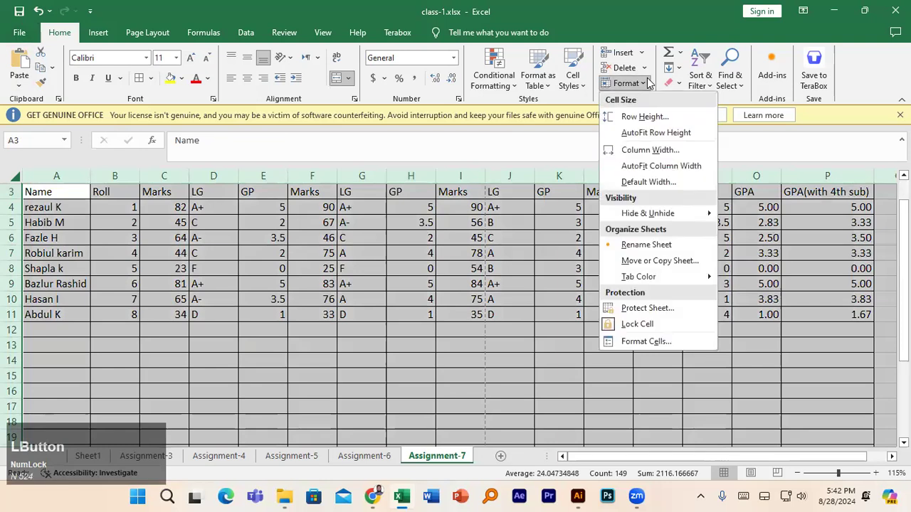
left_click(649, 133)
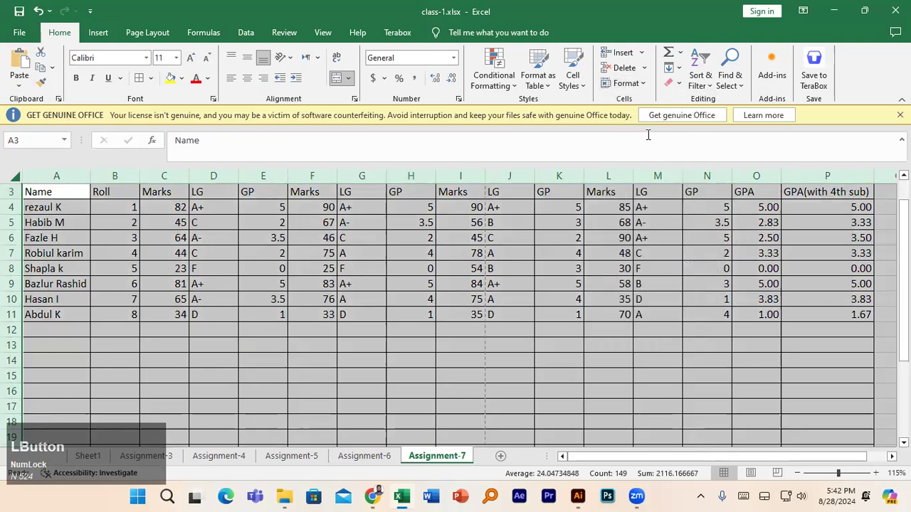
left_click(626, 84)
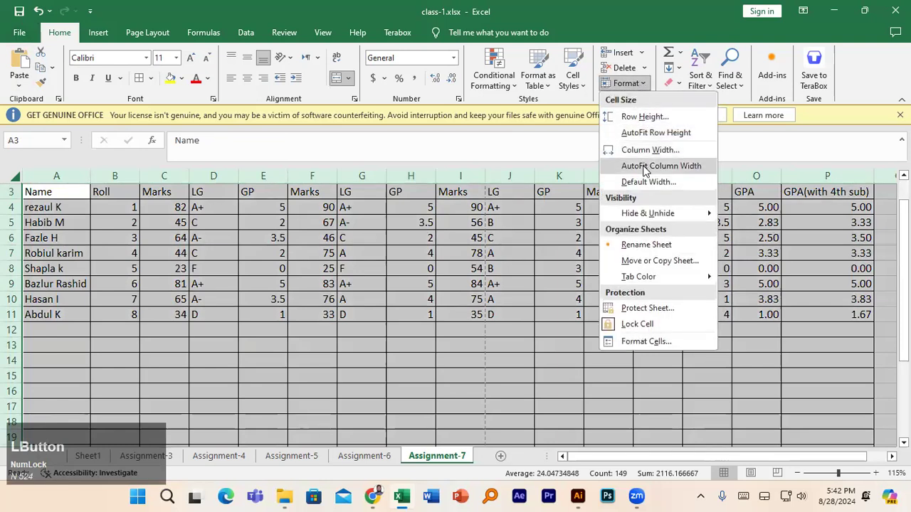
left_click(646, 166)
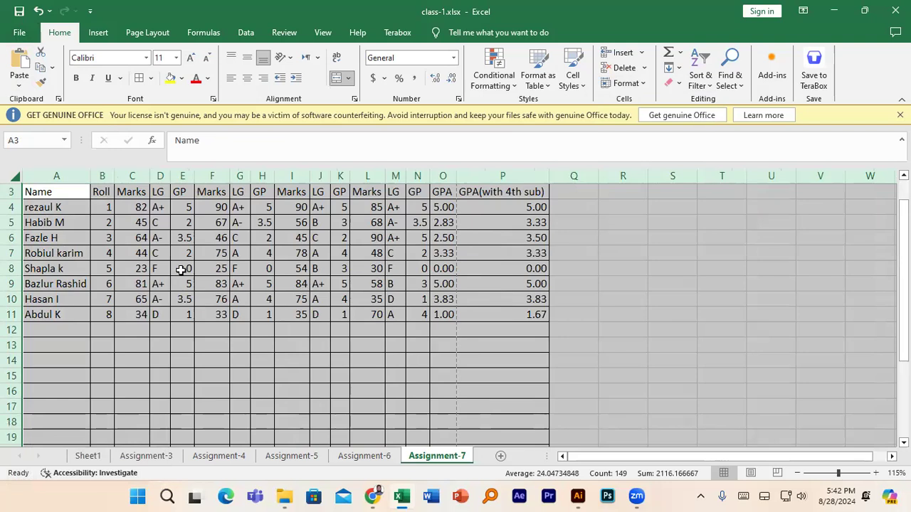
Insert a line break before "4th sub)" in the "GPA(with 4th sub)" header in P3.
double_click(508, 192)
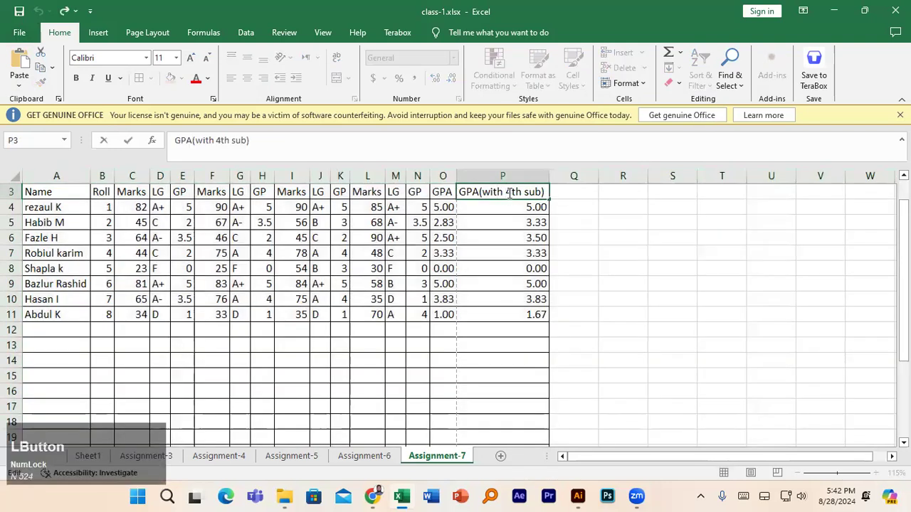
key("alt")
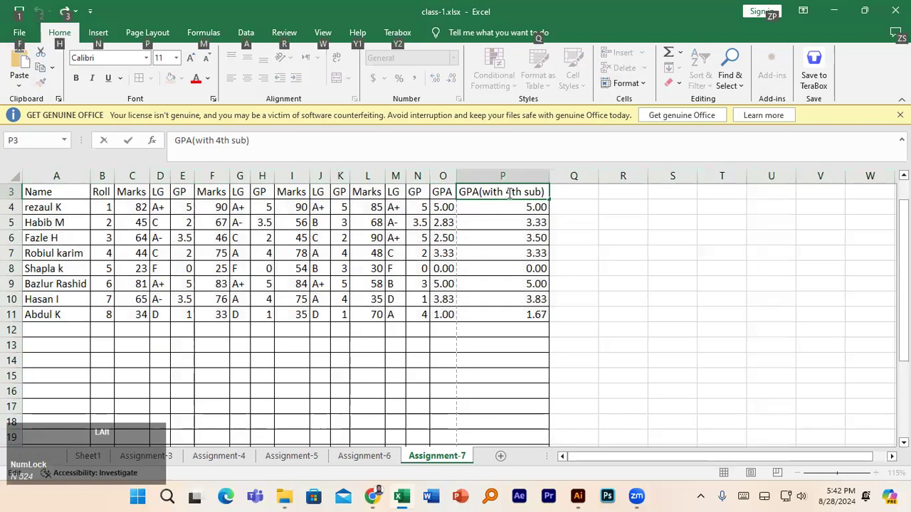
key("alt+Return")
key("Return")
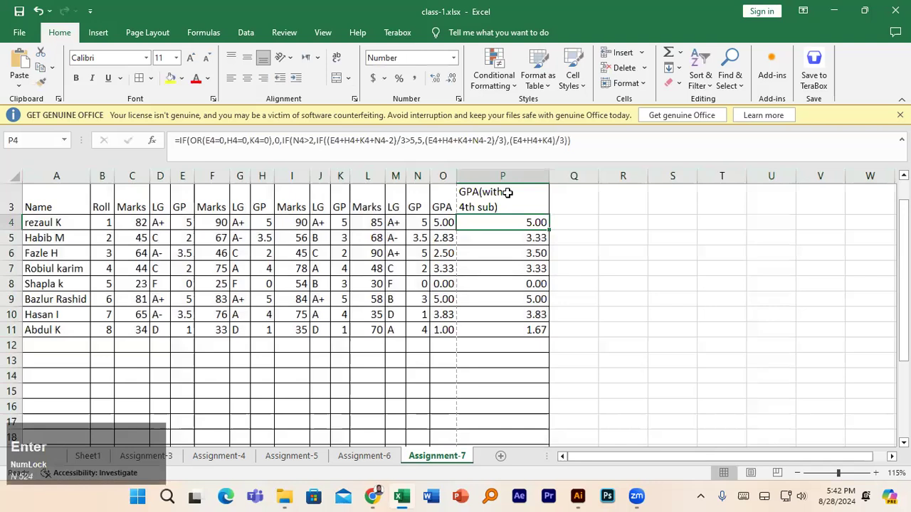
AutoFit the width of column P to the two-line header.
left_click(491, 192)
left_click(501, 174)
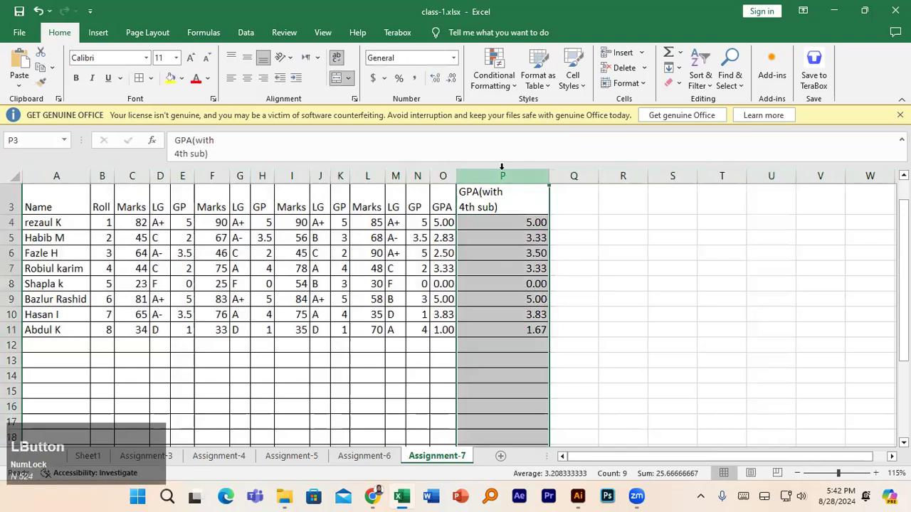
left_click(626, 83)
left_click(651, 166)
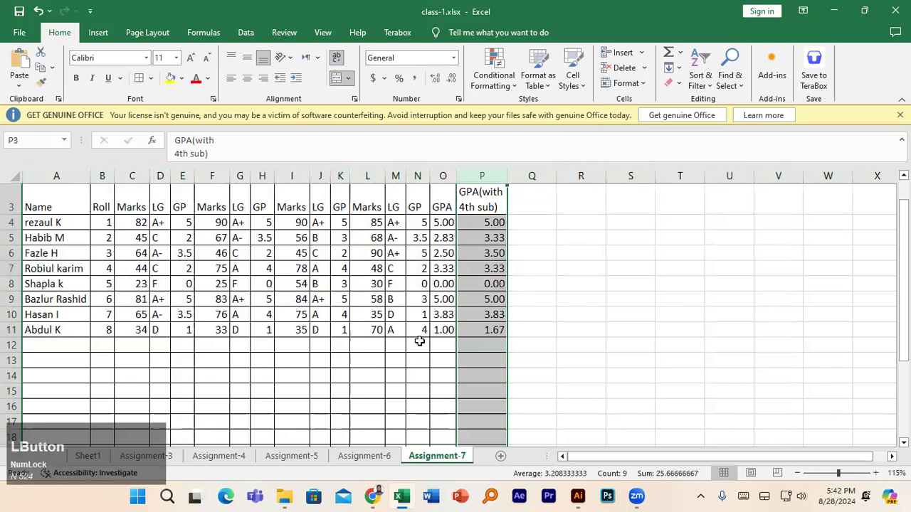
left_click(532, 330)
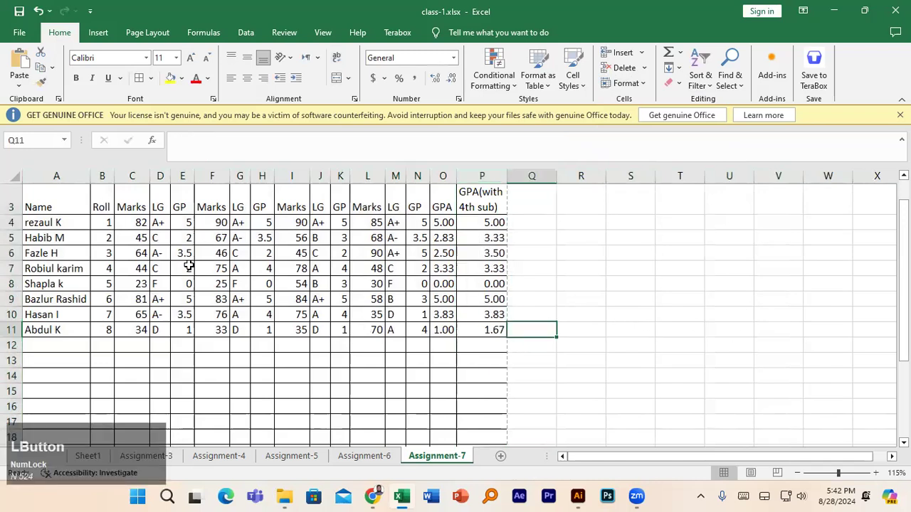
Check the narrowed table in the print preview and return to the worksheet.
scroll(191, 264, "up", 1)
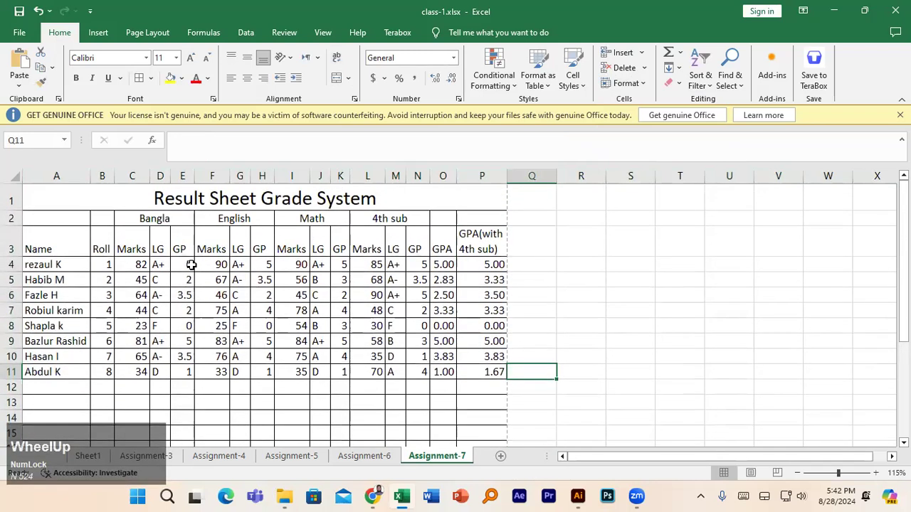
key("ctrl+p")
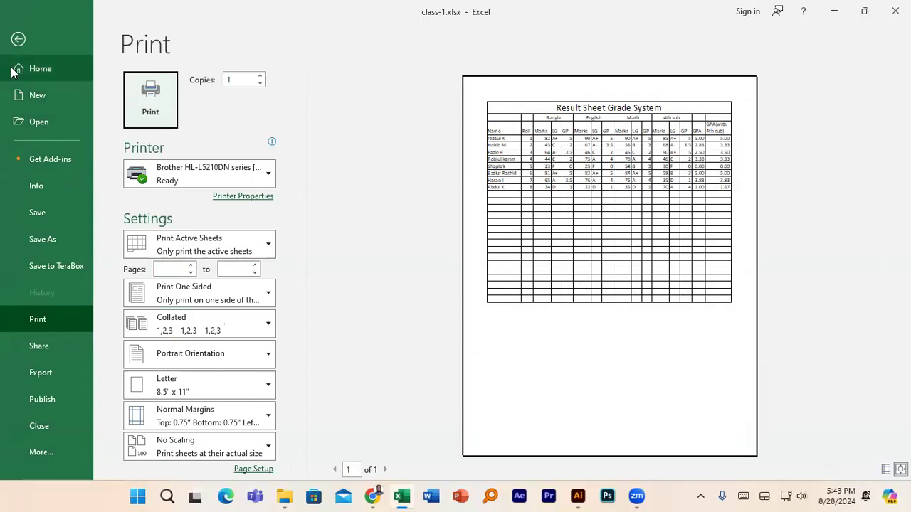
left_click(19, 40)
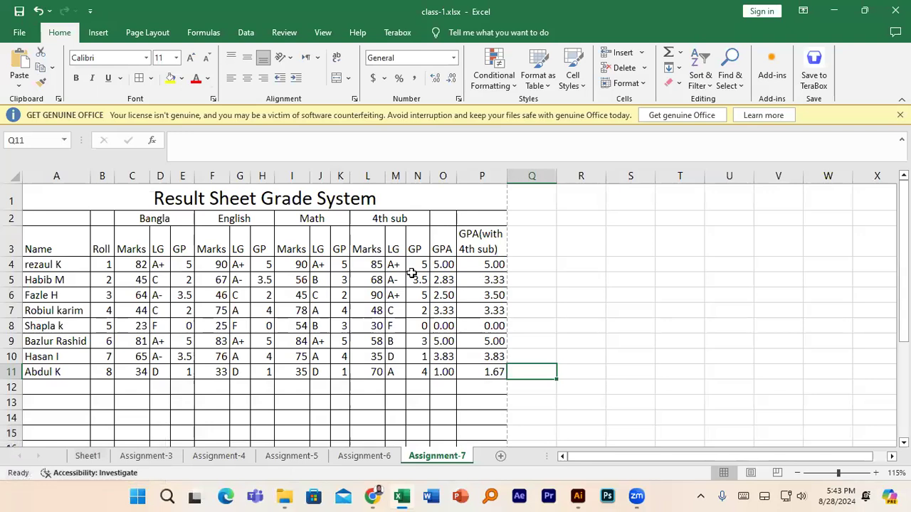
left_click(320, 199)
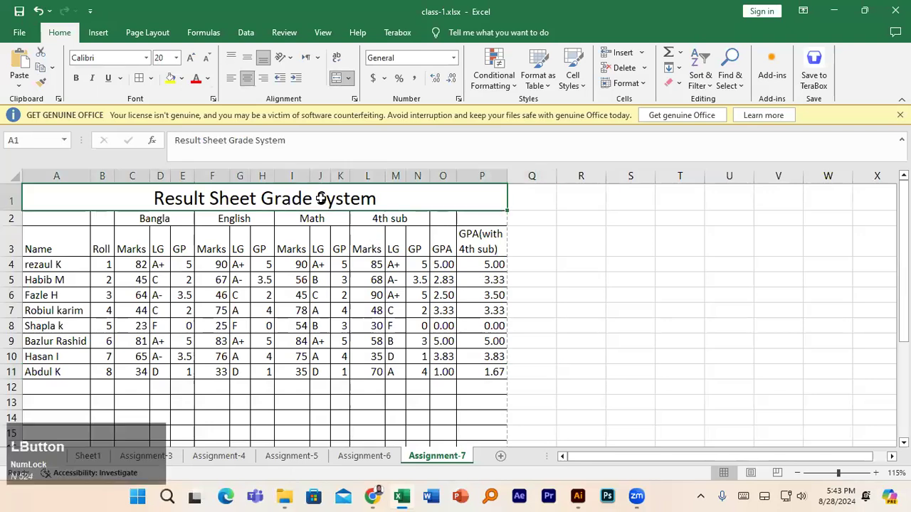
left_click(316, 218)
left_click(385, 220)
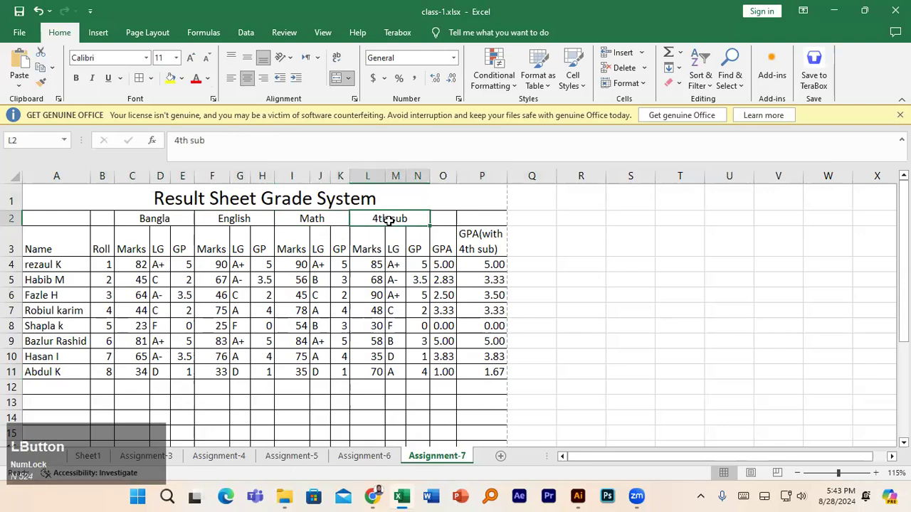
left_click(446, 220)
left_click(470, 220)
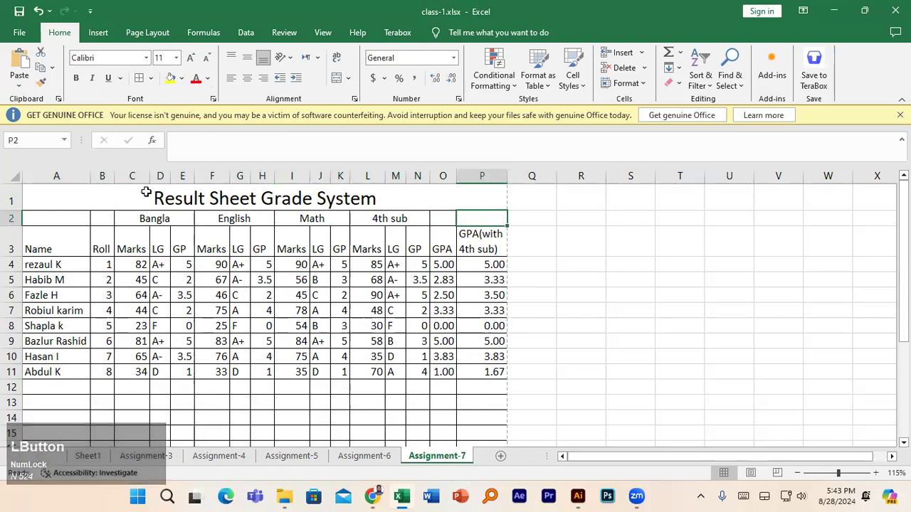
Reapply AutoFit Column Width and AutoFit Row Height to all cells in the sheet.
left_click(15, 175)
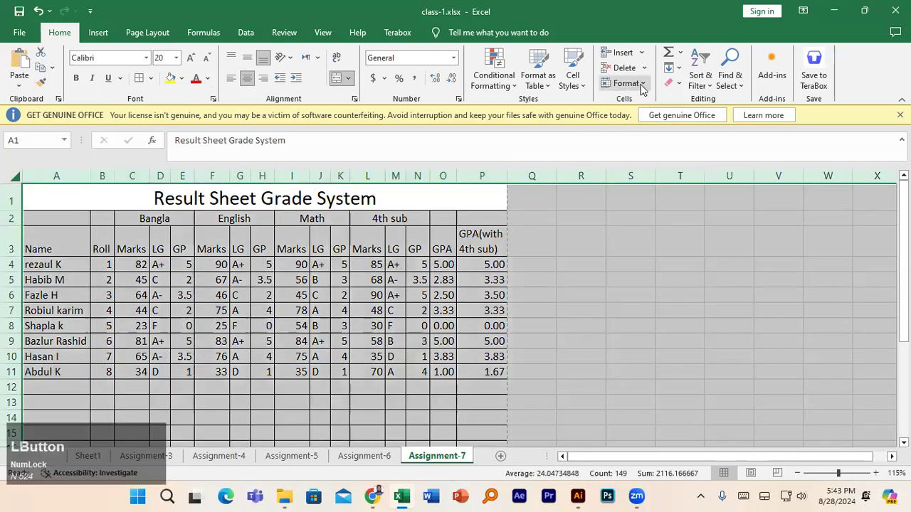
left_click(641, 85)
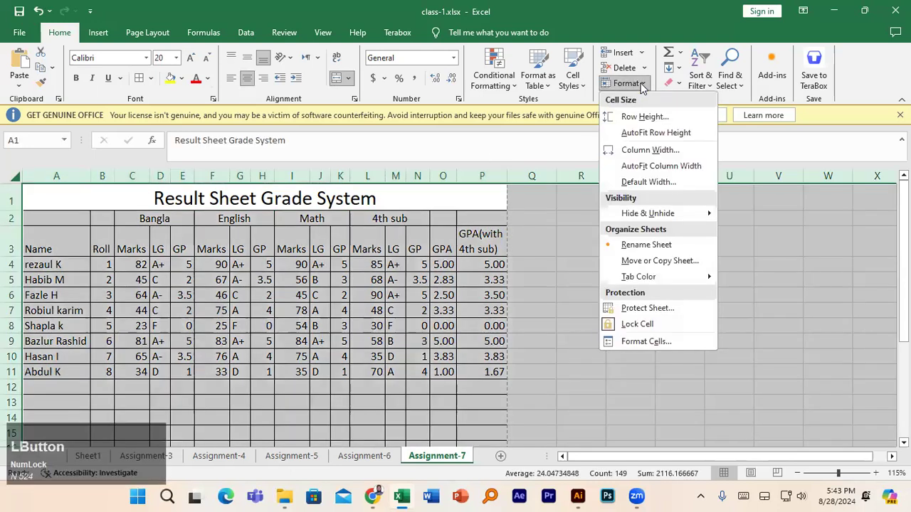
left_click(669, 168)
left_click(626, 83)
left_click(658, 135)
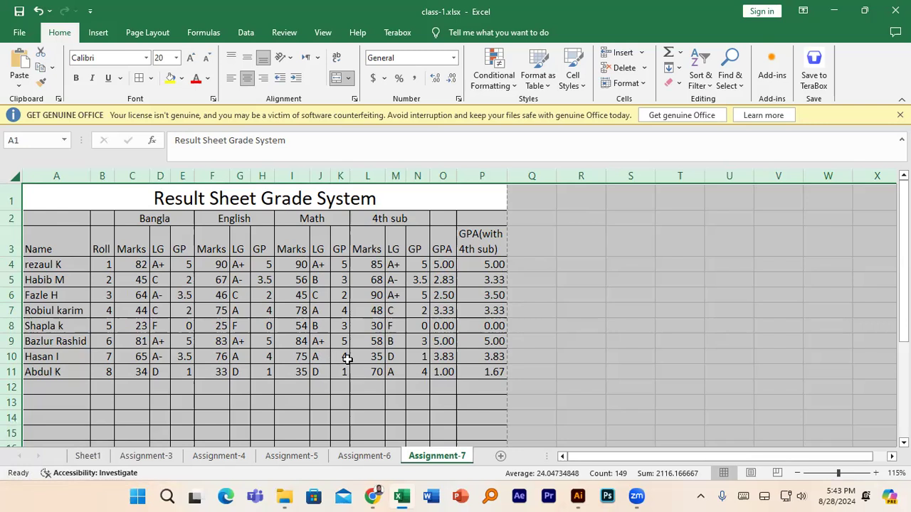
Examine the GPA formulas in column P and the nested IF letter-grade formula in D4.
left_click(481, 369)
left_click(470, 234)
left_click(487, 273)
left_click(488, 283)
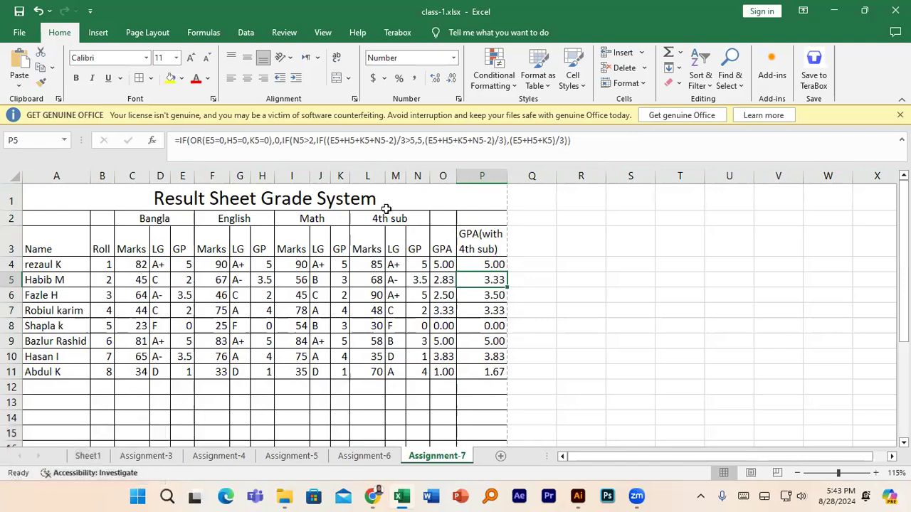
double_click(157, 263)
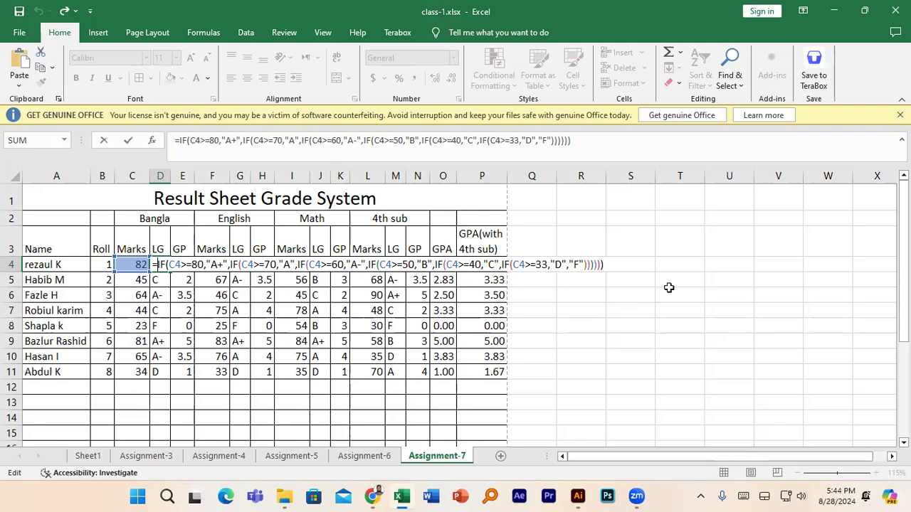
key("Return")
Format the letter "u" within the text of cell A4 as superscript.
left_click(212, 99)
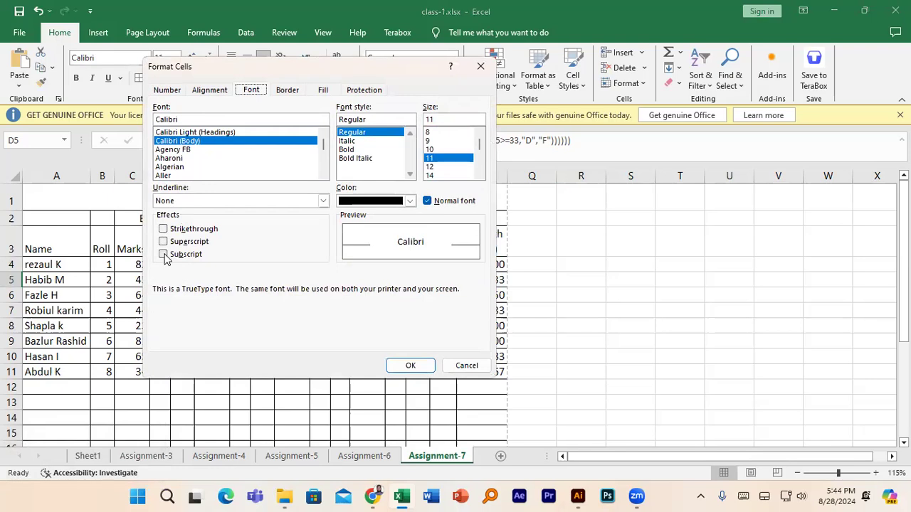
left_click(480, 66)
double_click(59, 265)
mouse_move(55, 264)
left_mouse_down()
mouse_move(68, 264)
mouse_move(54, 265)
left_mouse_up()
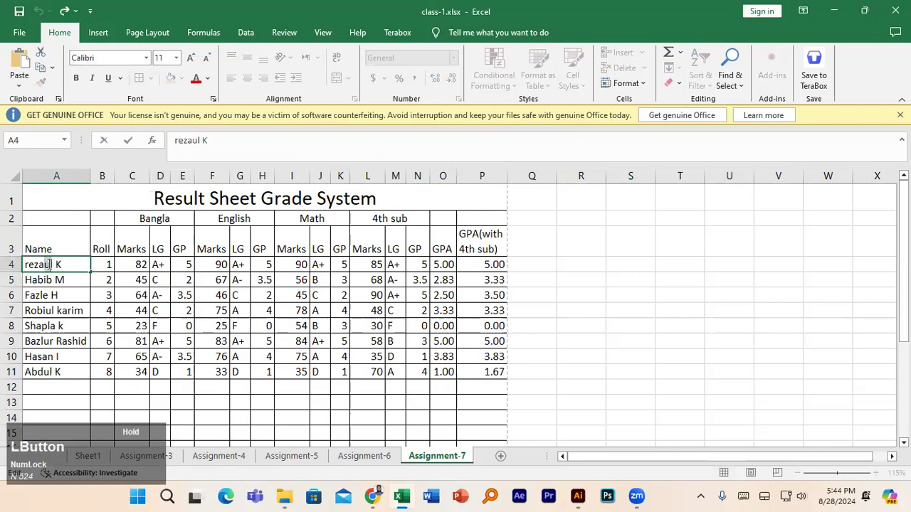
left_click(212, 98)
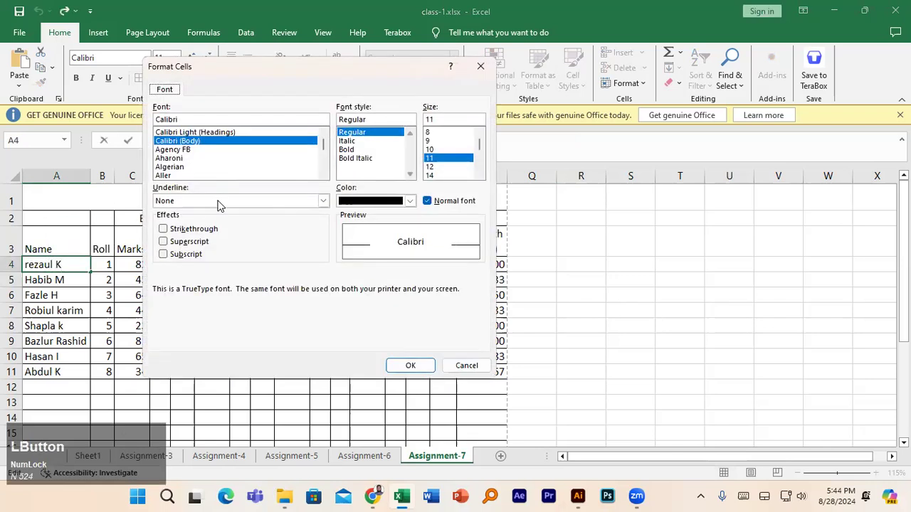
left_click(163, 242)
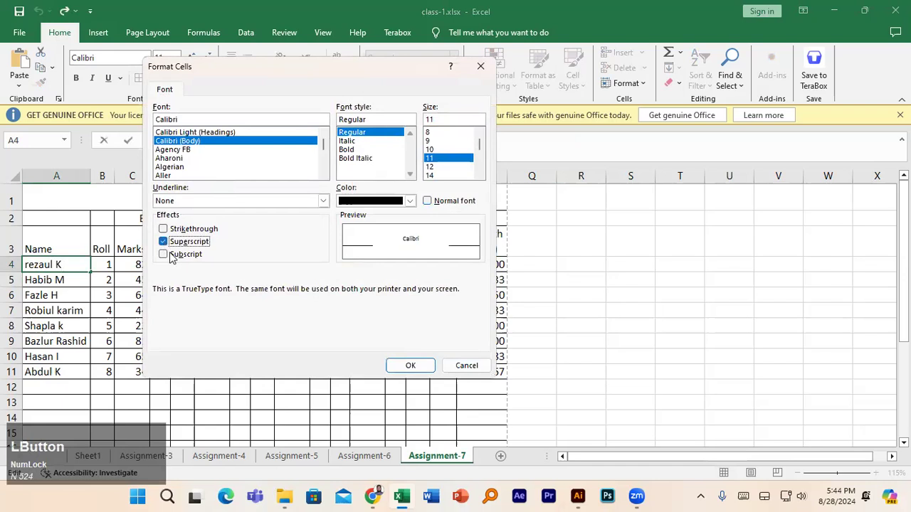
left_click(410, 366)
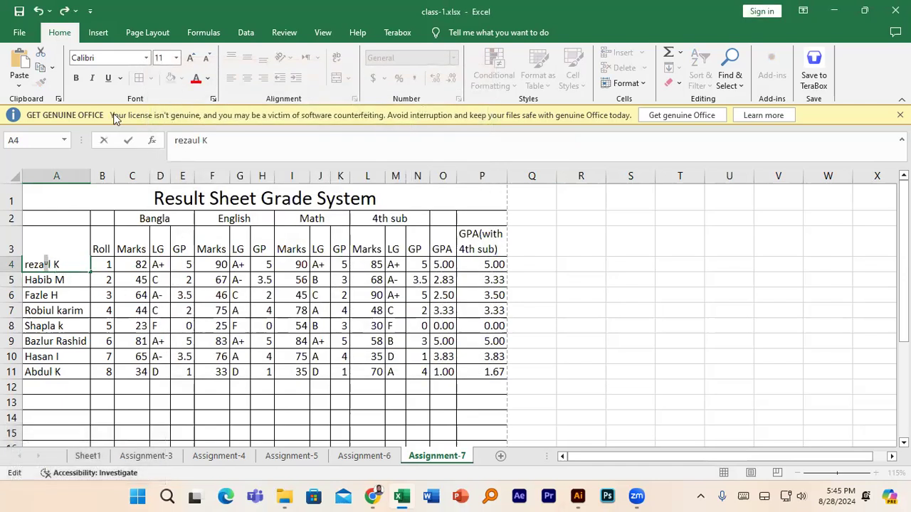
Remove the superscript effect from the letter in cell A4 and leave the cell.
left_click(213, 101)
left_click(163, 242)
left_click(403, 365)
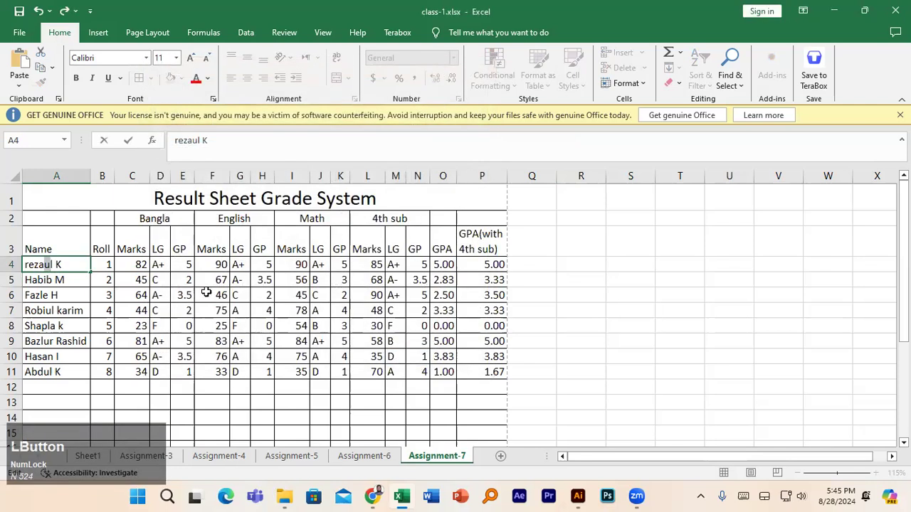
left_click(205, 281)
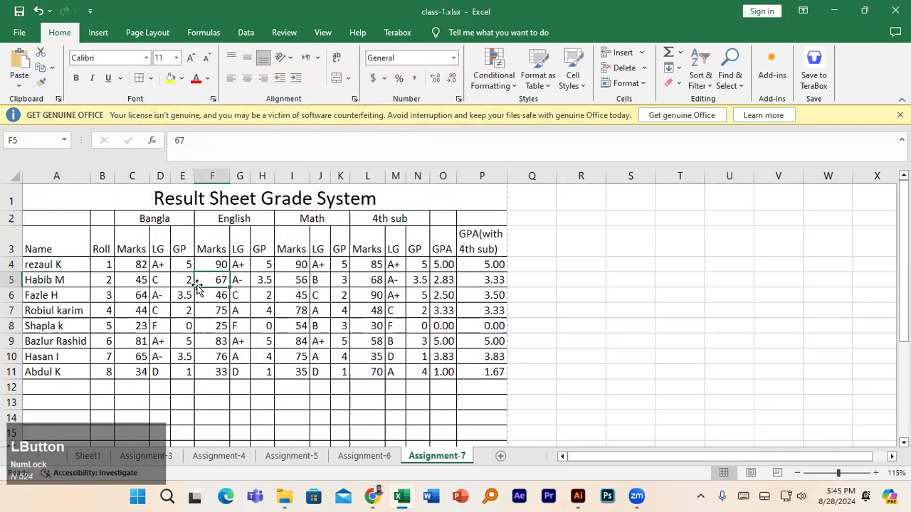
Apply All Borders to cells Q2 through Q11, beside the GPA(with 4th sub) column.
left_click(516, 241)
left_click(526, 219)
left_click_drag(526, 219, 545, 372)
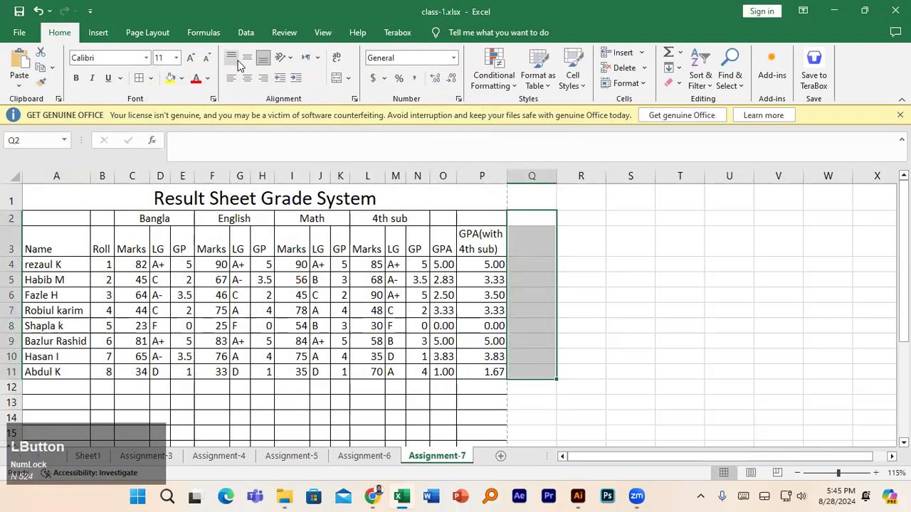
left_click(153, 83)
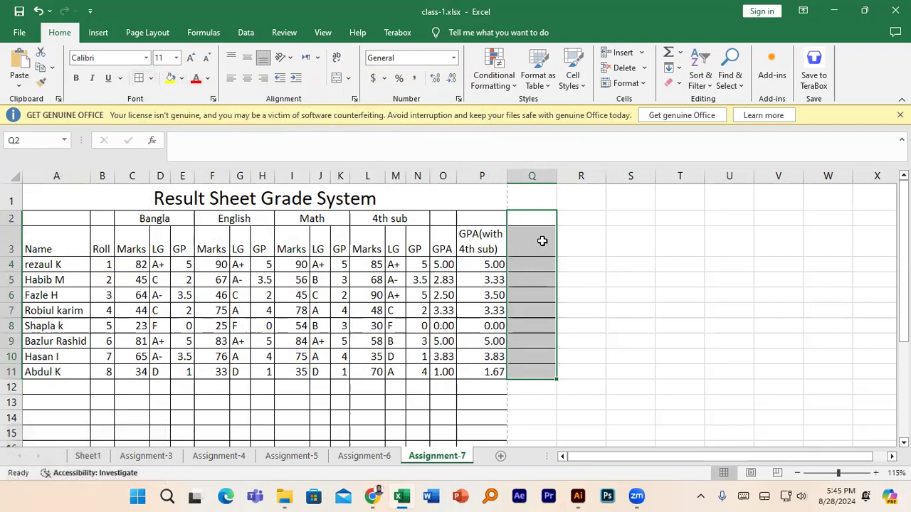
left_click(541, 242)
left_click_drag(534, 218, 548, 370)
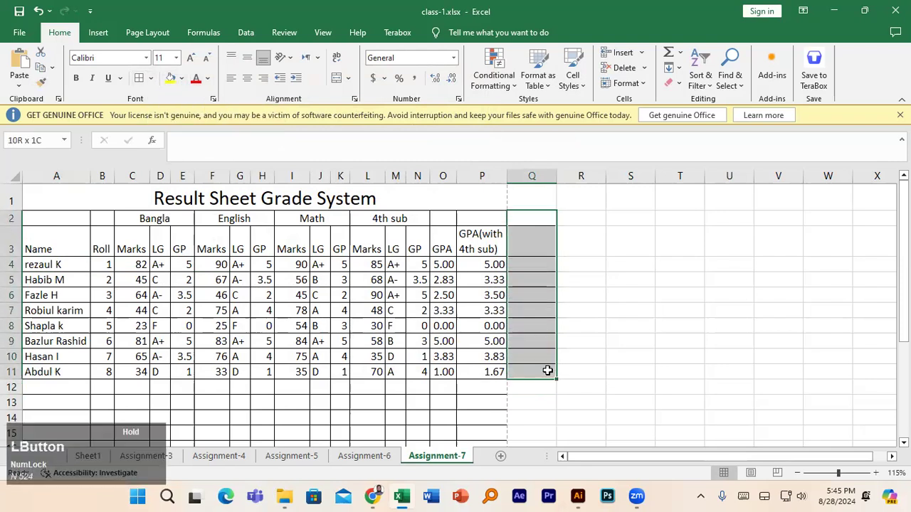
left_click(151, 78)
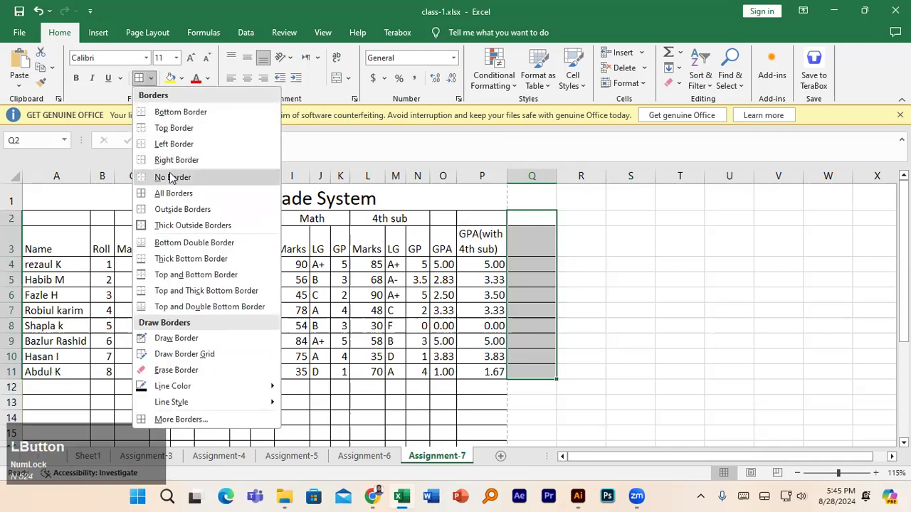
left_click(171, 192)
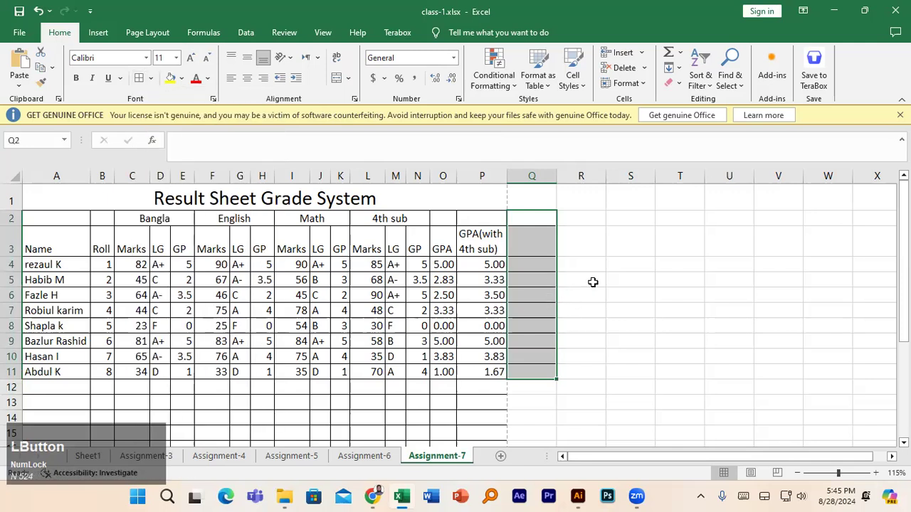
left_click(641, 280)
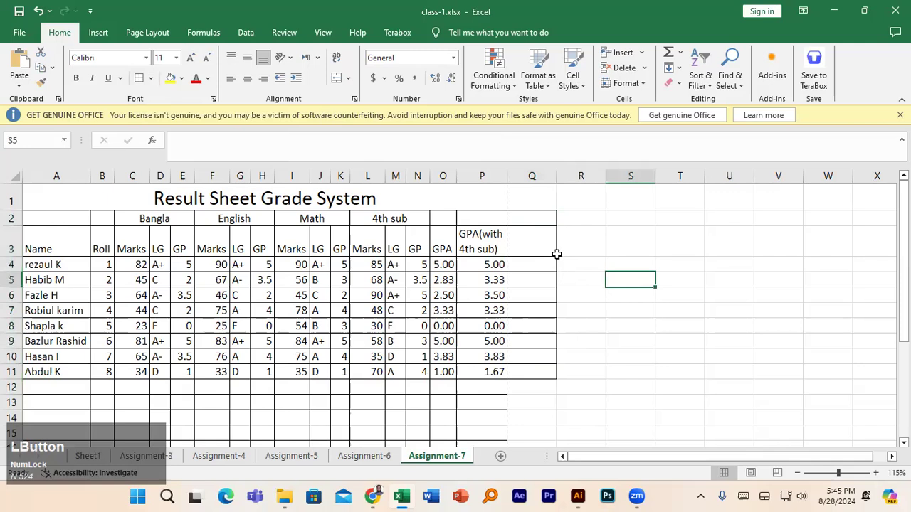
Enter the header "Rank" in cell Q3.
left_click(524, 248)
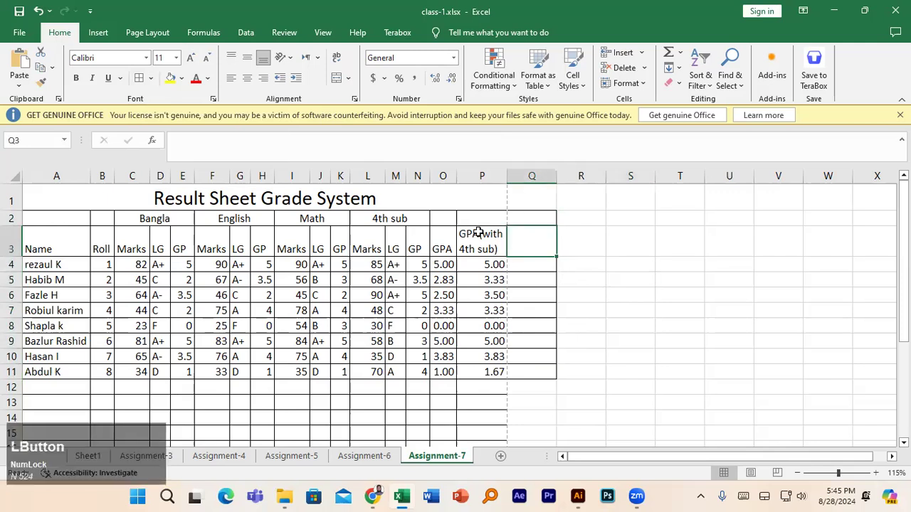
type("Rank")
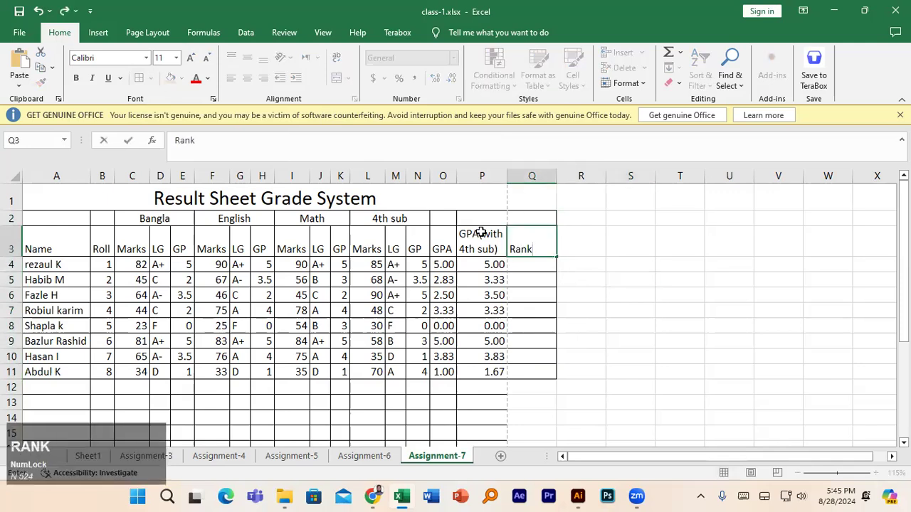
key("Return")
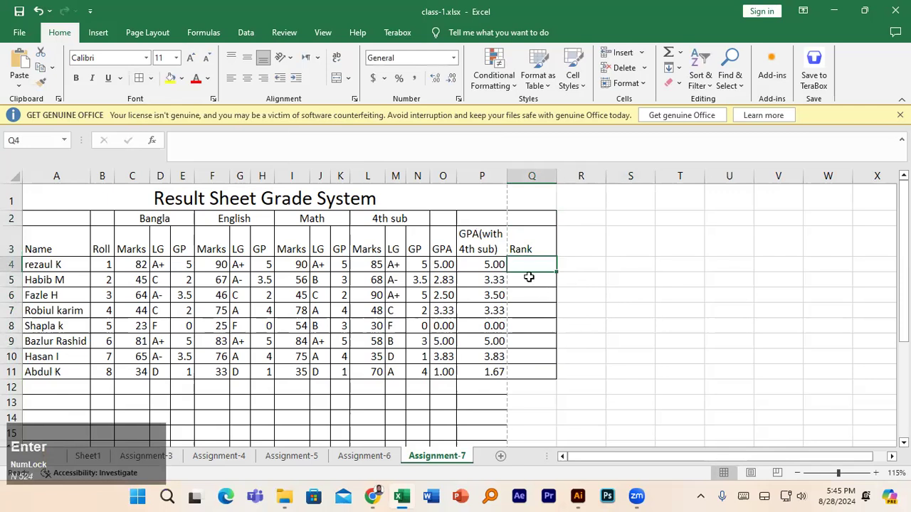
double_click(526, 249)
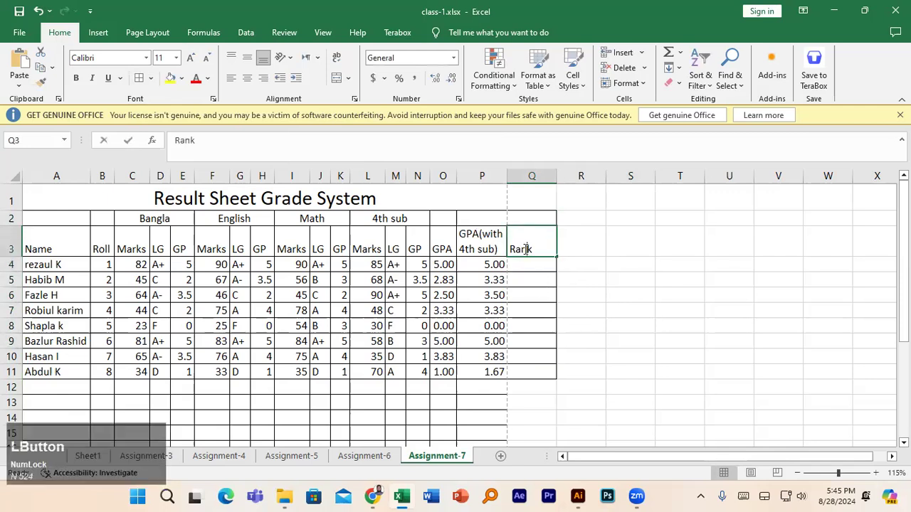
key("Return")
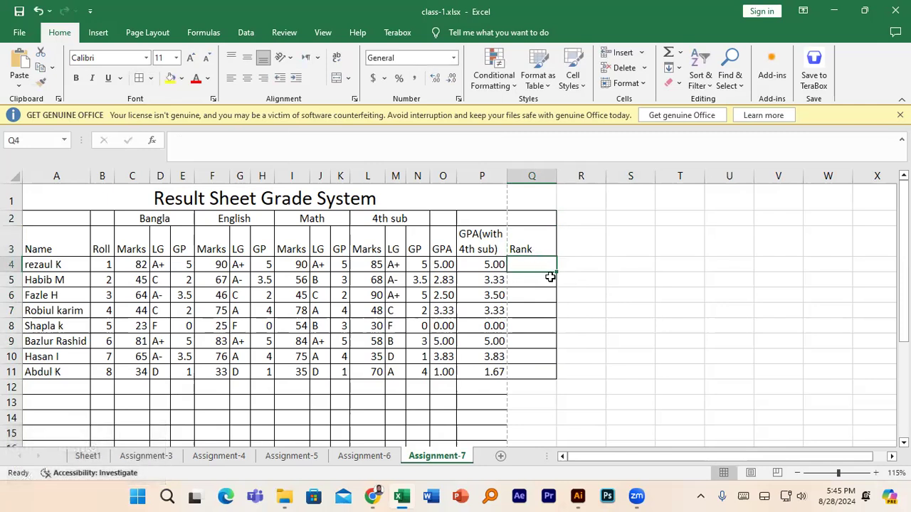
Start a RANK formula in Q4 with P4 as the number and P4:P11 as the reference range.
left_click_drag(482, 264, 477, 371)
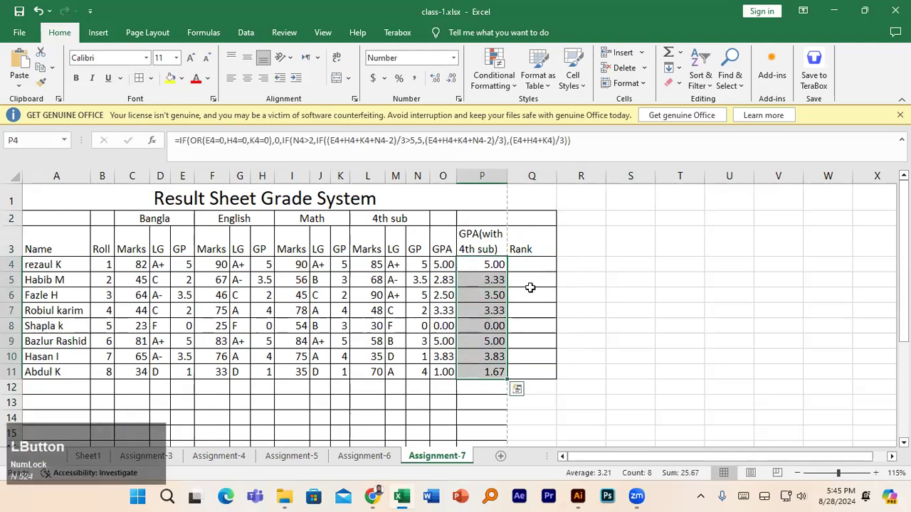
left_click(537, 266)
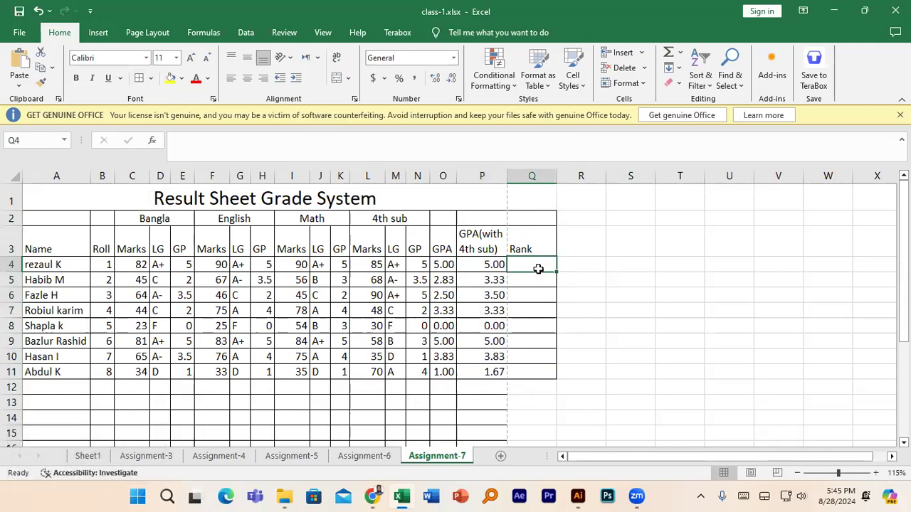
type("=")
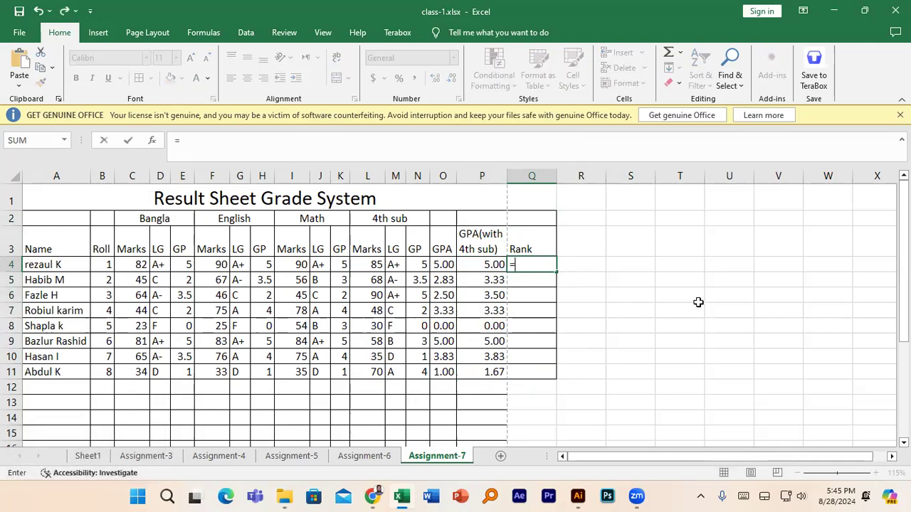
type("rank")
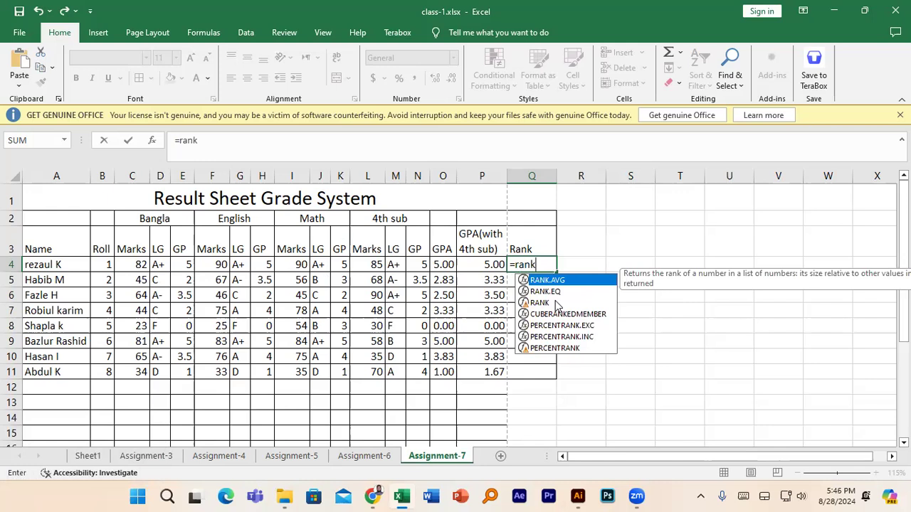
double_click(539, 302)
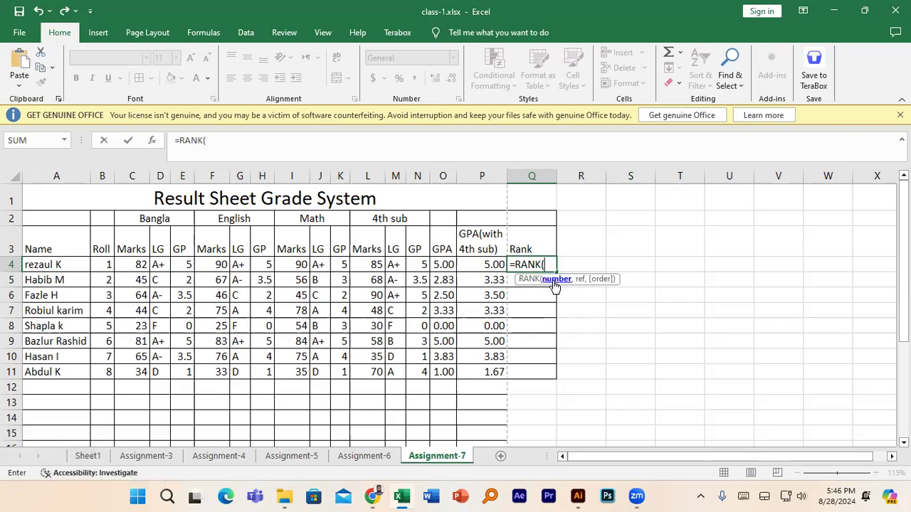
left_click(492, 264)
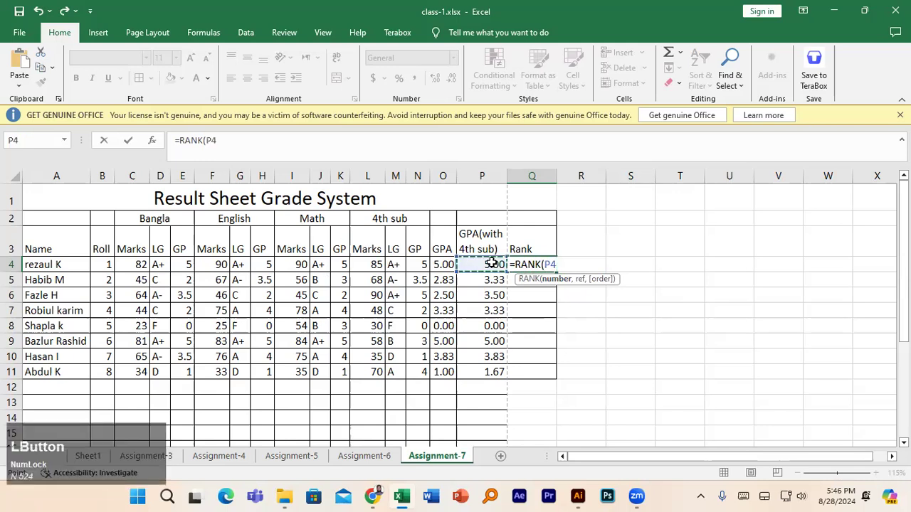
type(",")
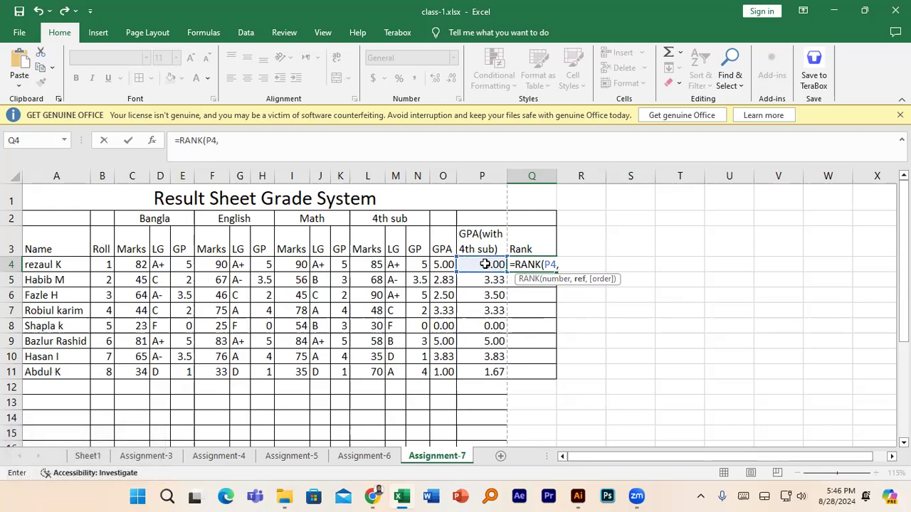
left_click_drag(485, 264, 485, 364)
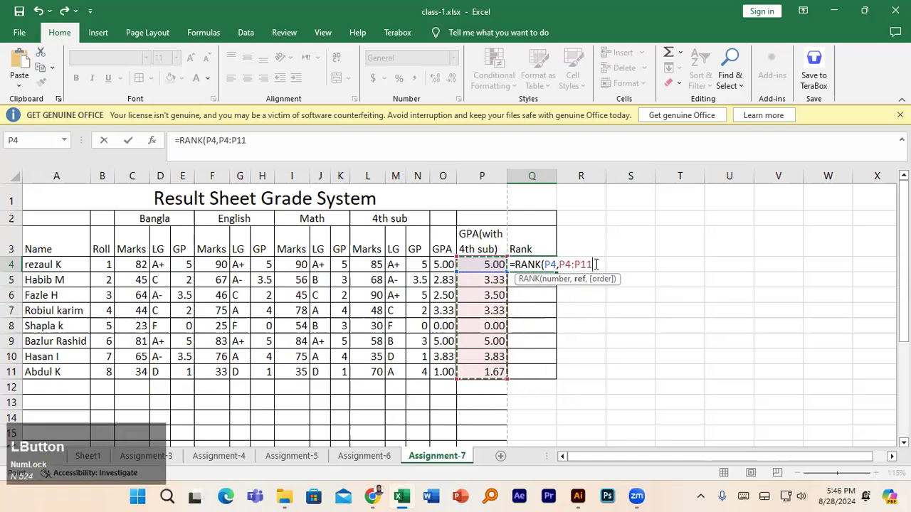
Make the reference range in the Q4 RANK formula absolute as $P$4:$P$11.
mouse_move(592, 264)
left_mouse_down()
mouse_move(560, 264)
mouse_move(592, 265)
left_mouse_up()
left_click(564, 264)
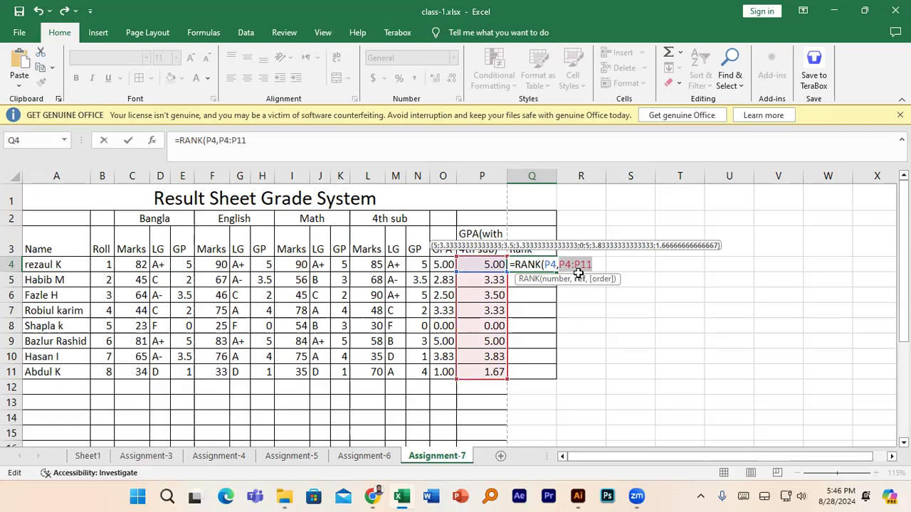
key("F4")
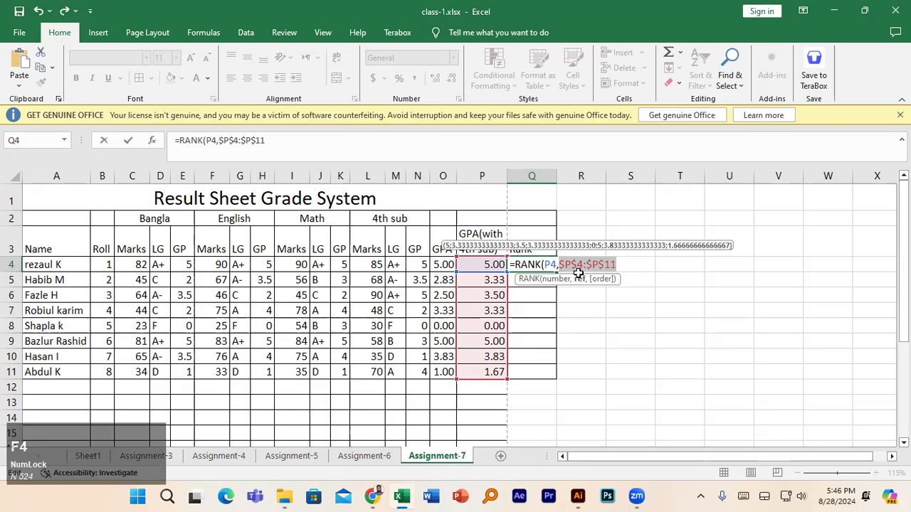
left_click(618, 265)
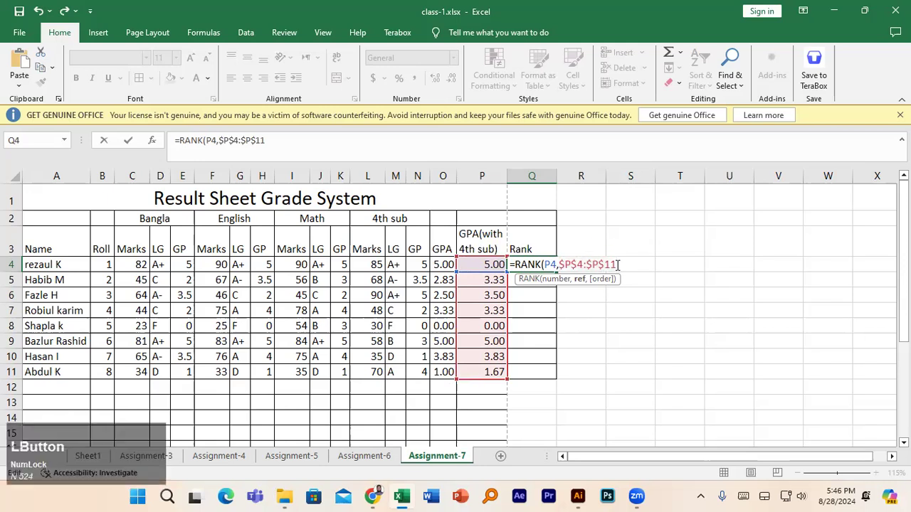
Complete the Q4 RANK formula with descending order 0 and fill it down through Q11.
type(",")
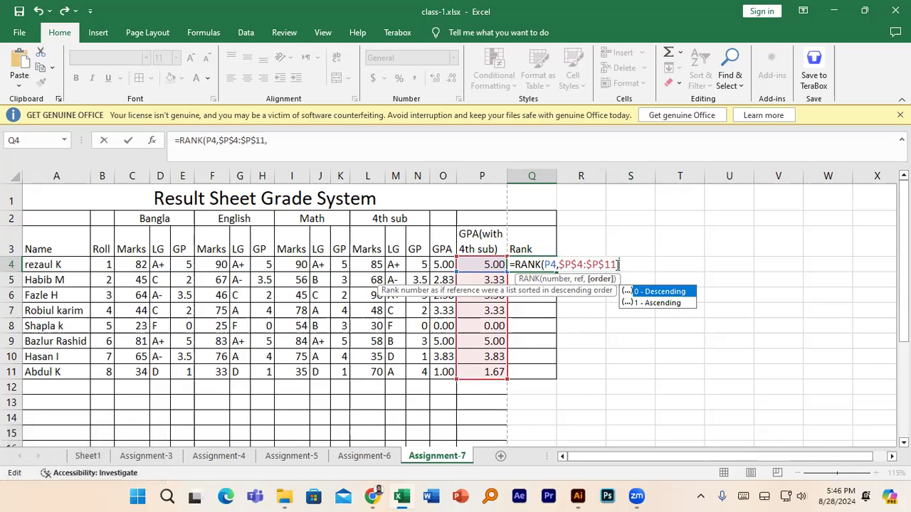
type("0)")
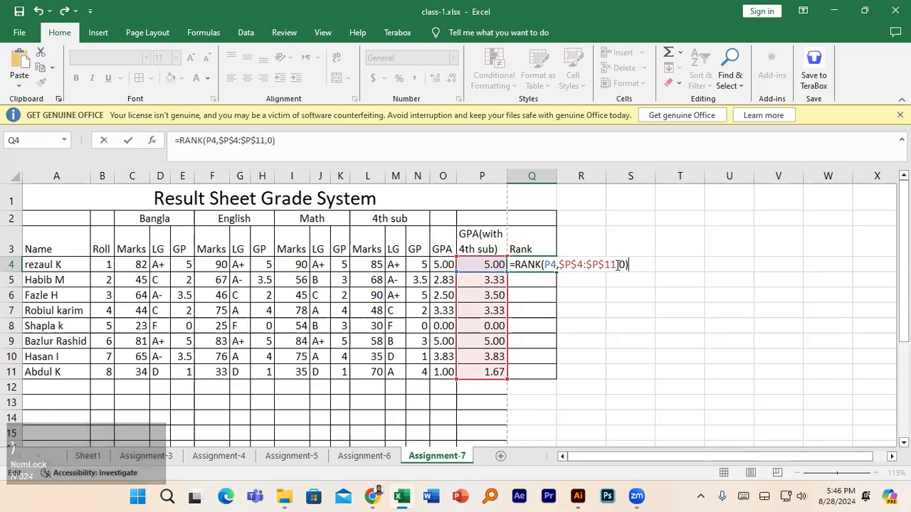
key("Return")
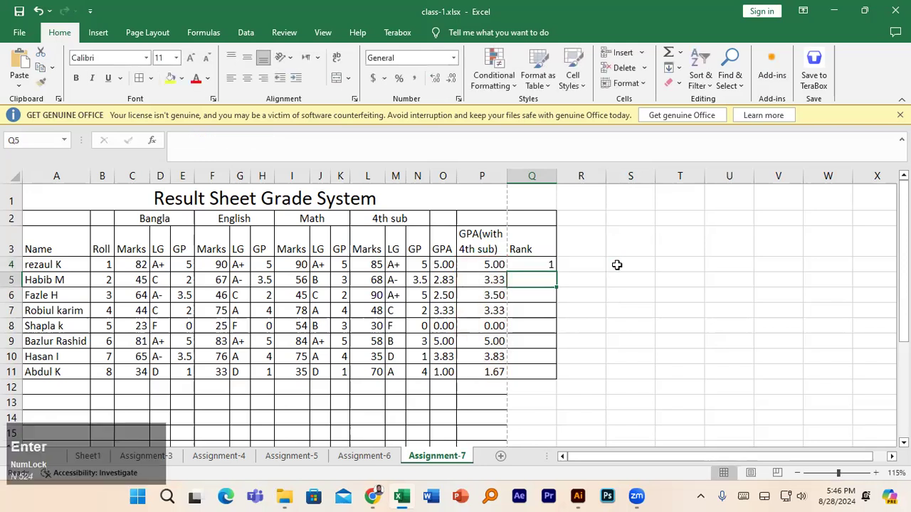
left_click(539, 263)
double_click(557, 272)
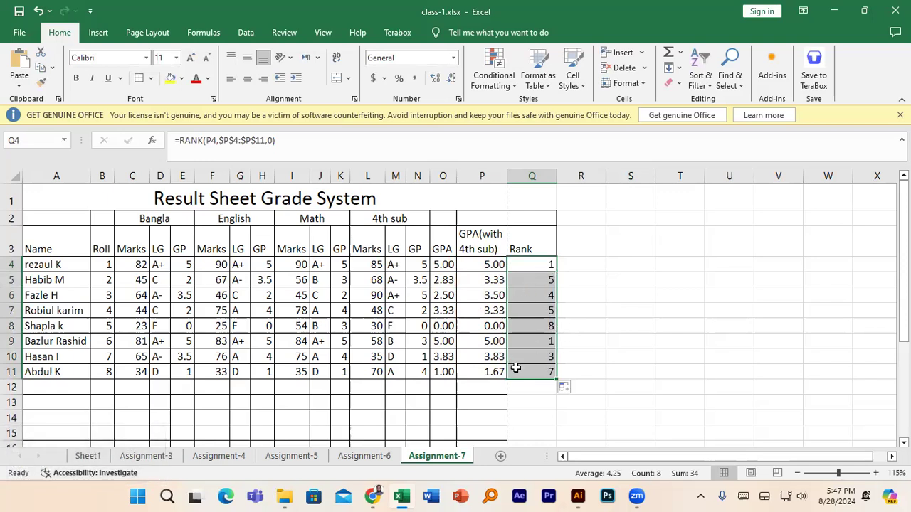
Examine the RANK formulas in Q4, Q5 and Q6, comparing the relative number argument with the absolute reference range.
double_click(536, 264)
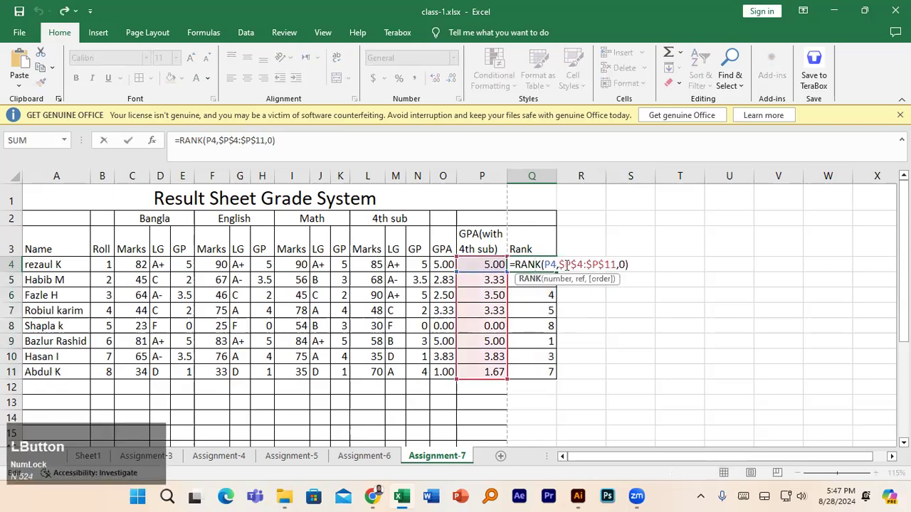
left_click_drag(561, 264, 612, 264)
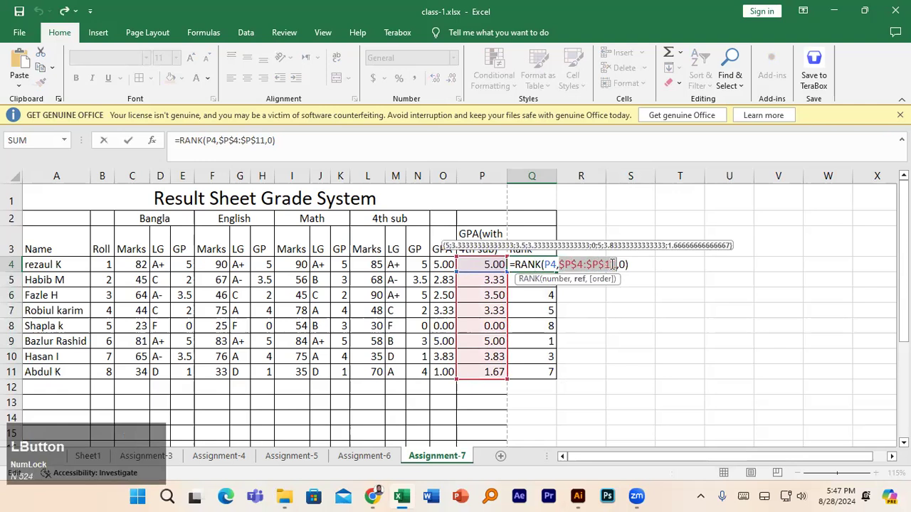
left_click(612, 264)
key("Return")
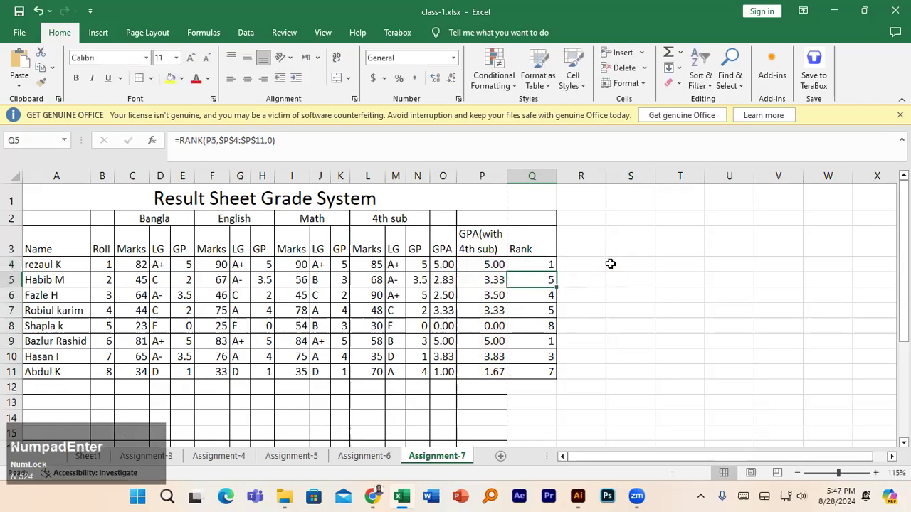
double_click(539, 279)
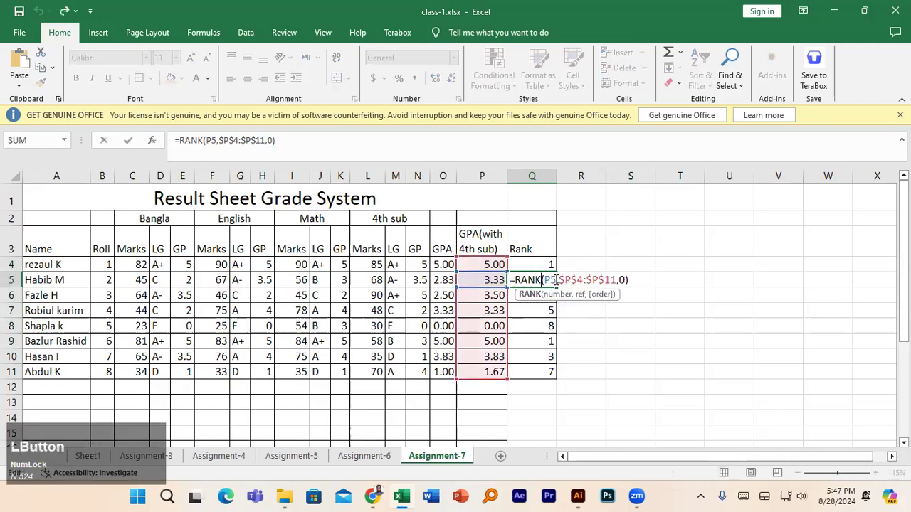
left_click_drag(548, 280, 619, 280)
left_click(560, 280)
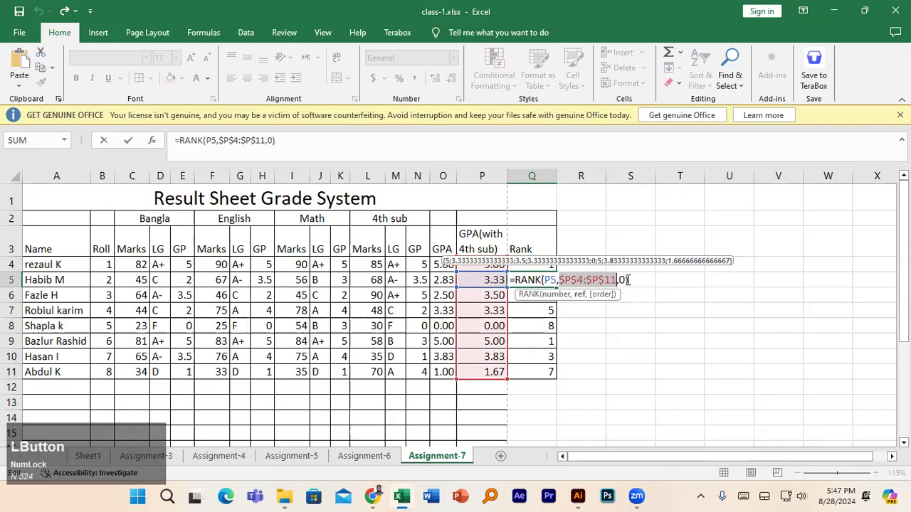
left_click_drag(556, 279, 546, 279)
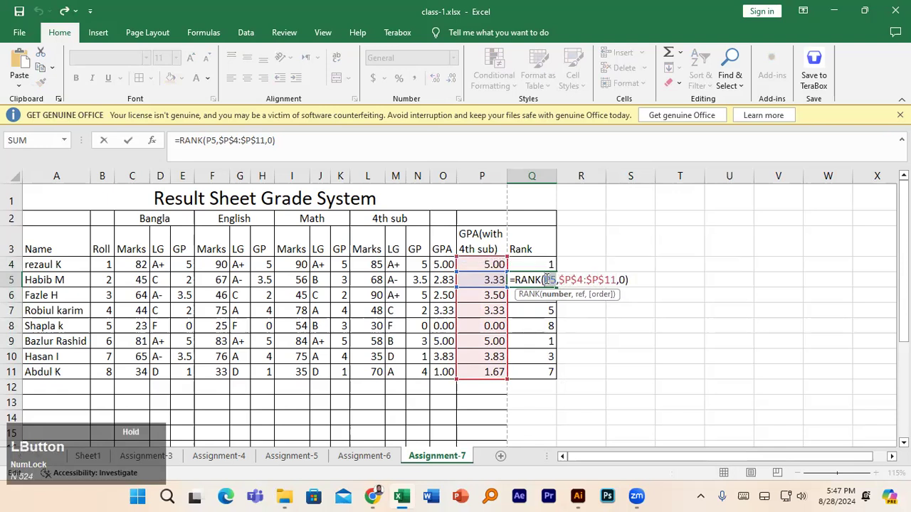
left_click(599, 280)
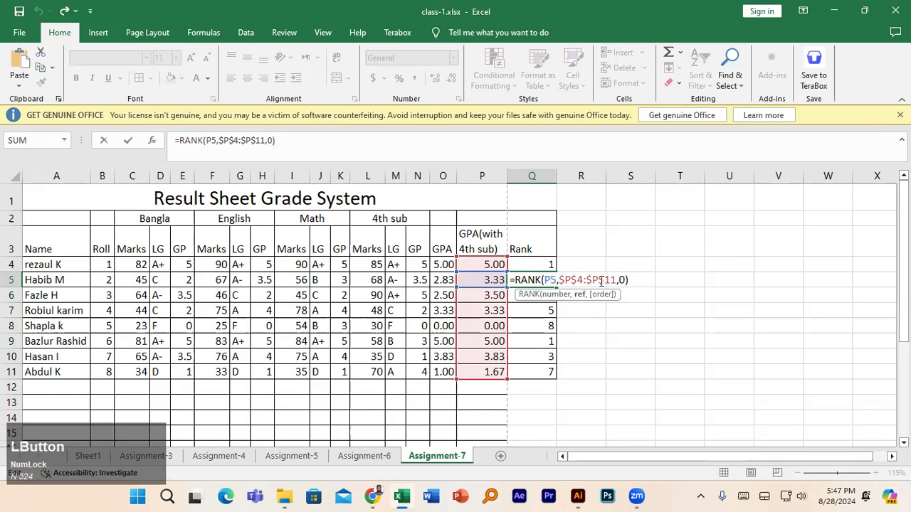
key("Return")
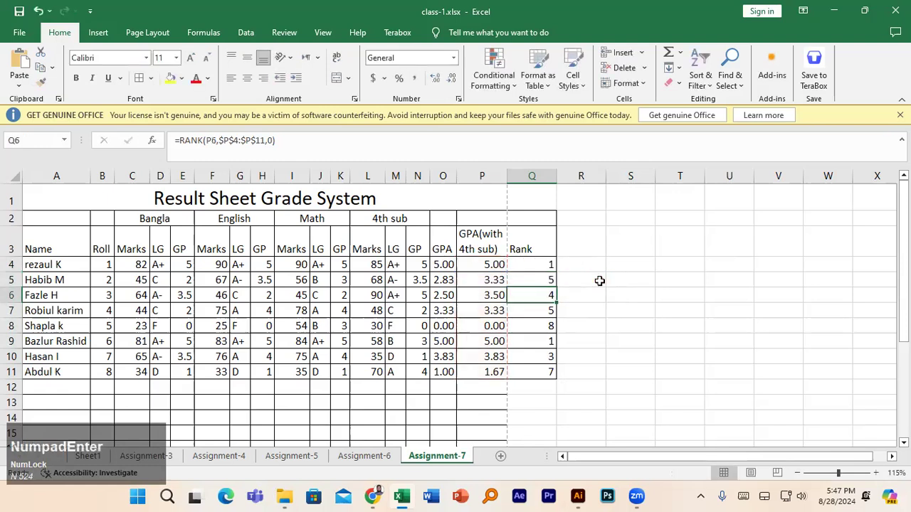
double_click(535, 295)
left_click_drag(557, 295, 613, 294)
left_click(563, 294)
left_click(613, 294)
key("Return")
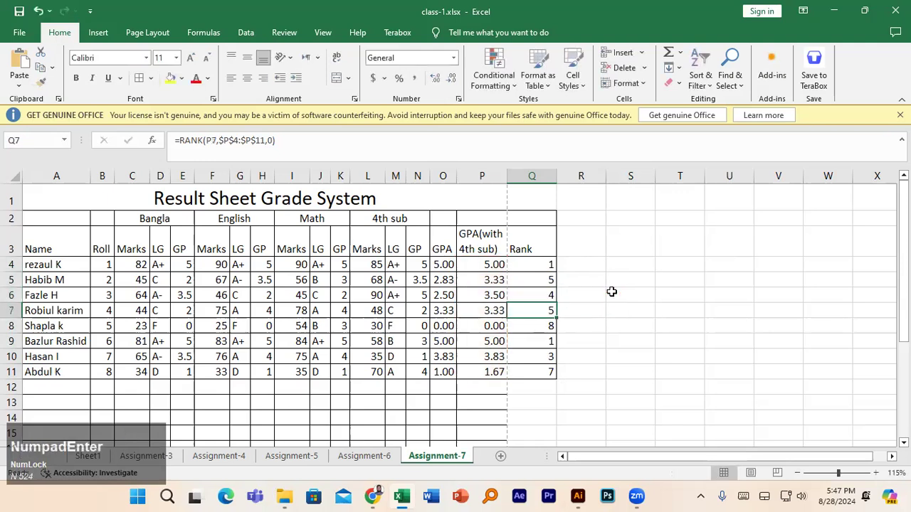
Examine the RANK formula in Q7, checking its number argument and the absolute reference range $P$4:$P$11.
left_click(532, 313)
double_click(532, 313)
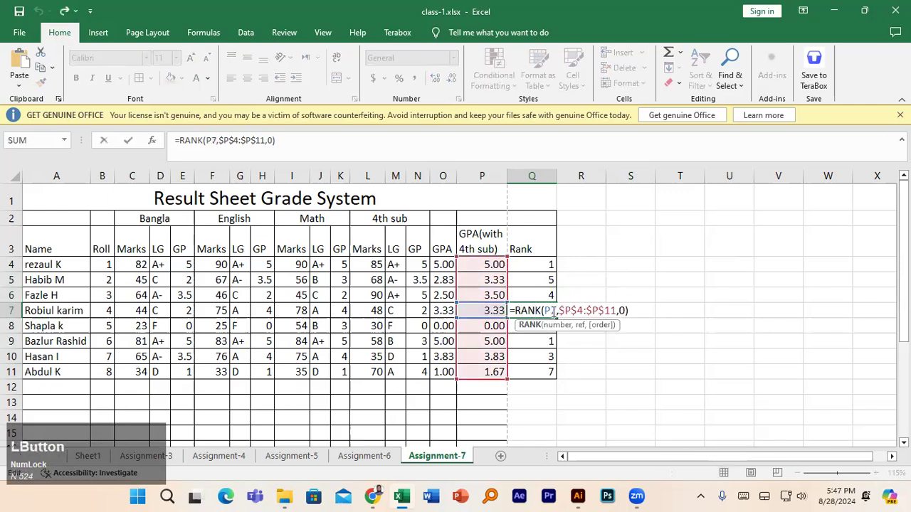
left_click(569, 311)
left_click_drag(559, 311, 616, 311)
left_click(616, 311)
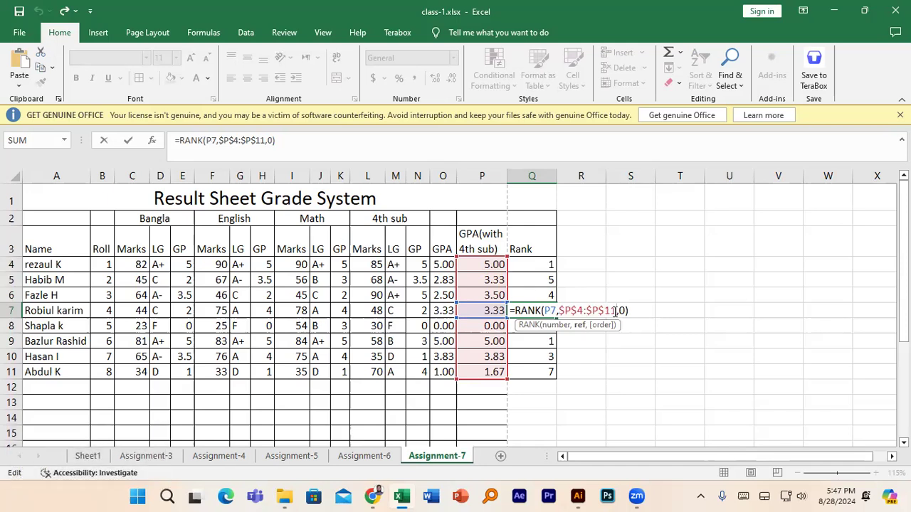
key("Return")
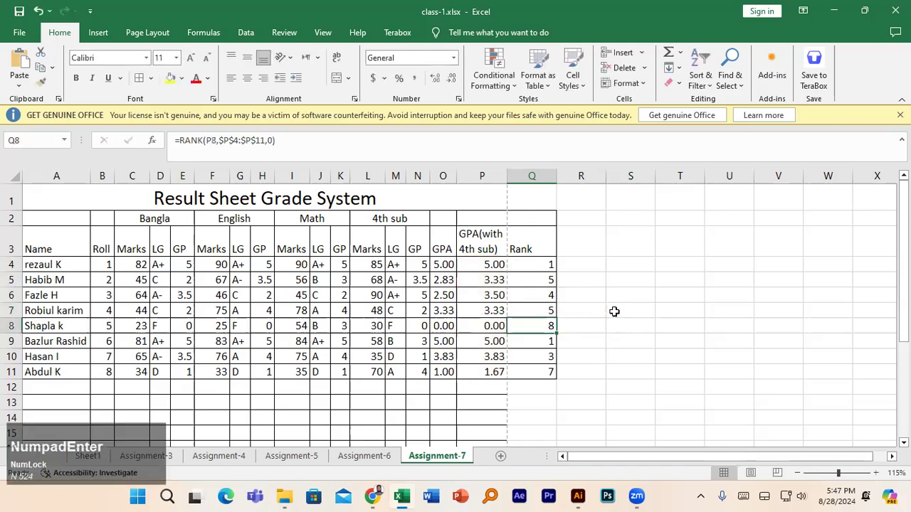
Inspect the absolute start and end references of the $P$4:$P$11 range in the Q4 RANK formula.
left_click(540, 266)
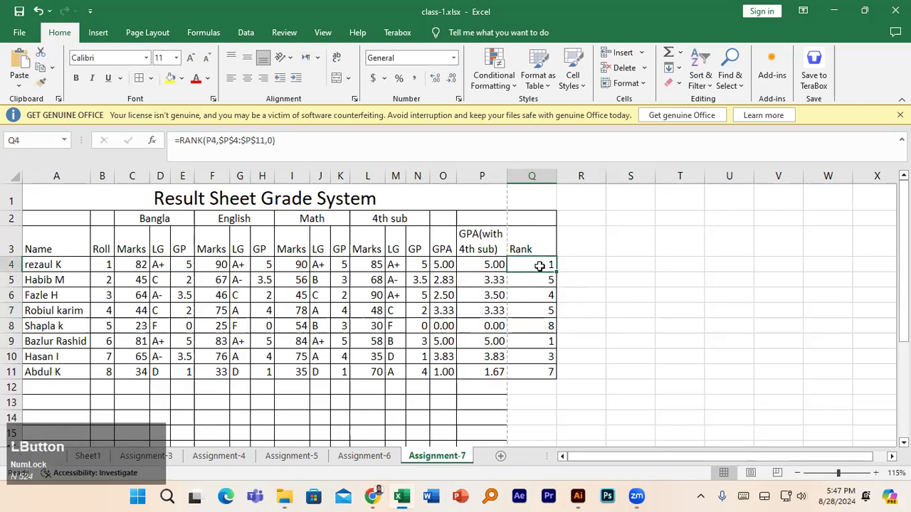
double_click(539, 267)
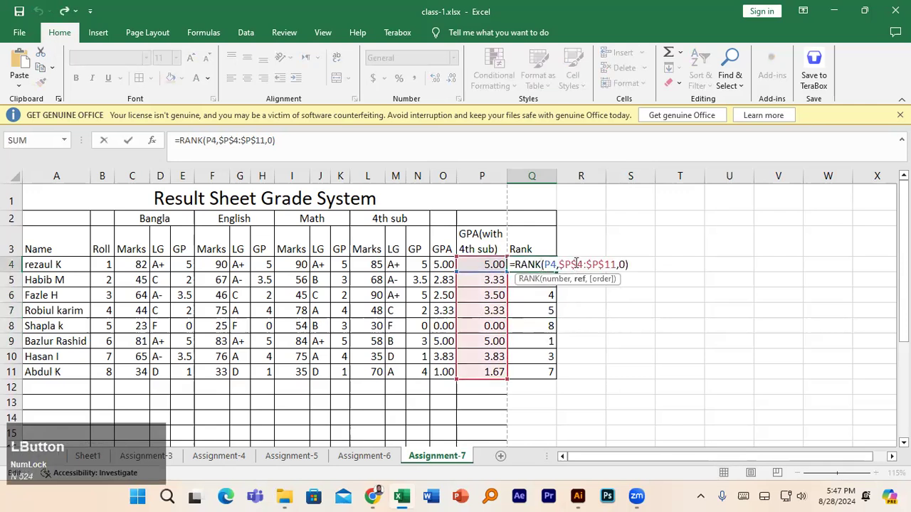
left_click_drag(577, 264, 578, 264)
left_click(617, 264)
left_click_drag(598, 264, 588, 264)
left_click(605, 264)
key("KP_Enter")
Review the range and number arguments of the Q4 RANK formula, and refill it down through Q11.
left_click(547, 264)
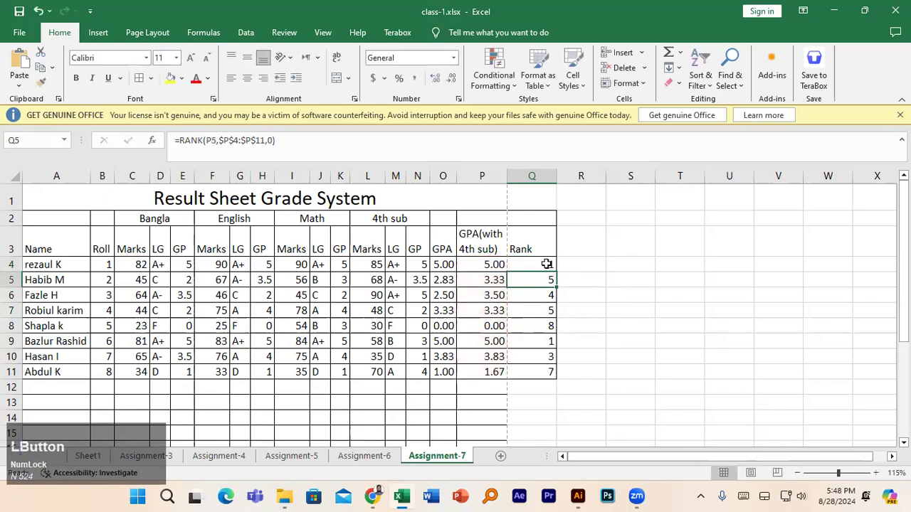
double_click(547, 264)
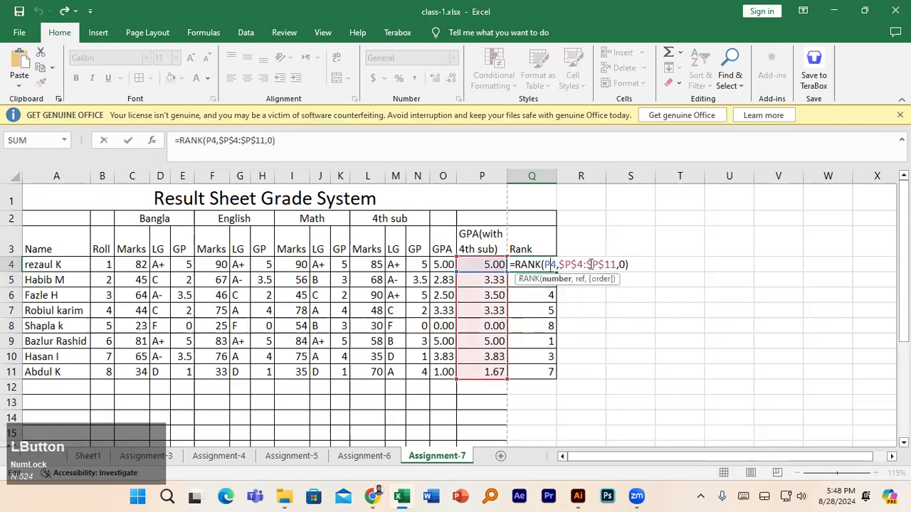
left_click_drag(559, 264, 615, 266)
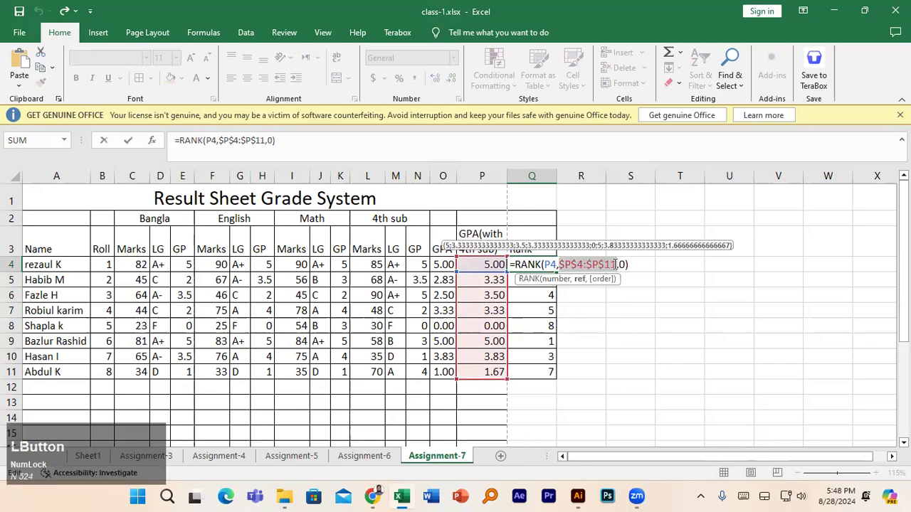
left_click(616, 264)
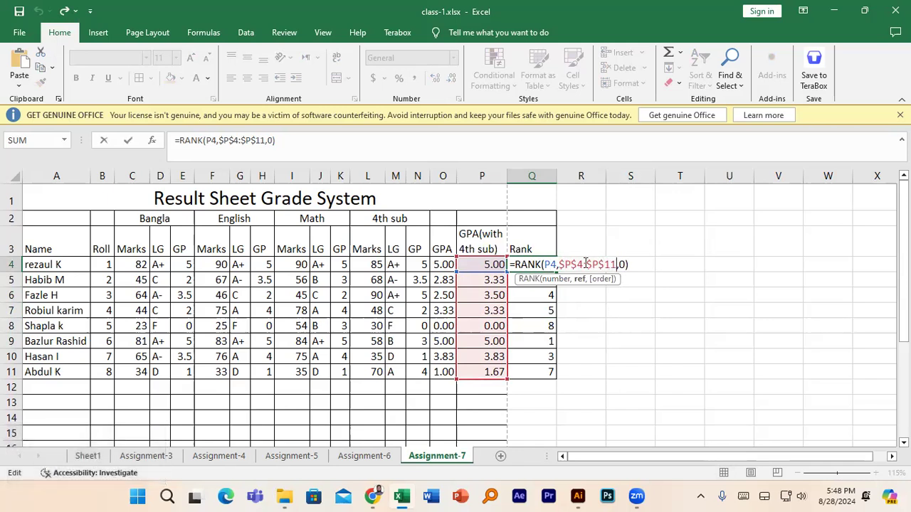
mouse_move(560, 264)
left_mouse_down()
mouse_move(585, 264)
mouse_move(545, 264)
left_mouse_up()
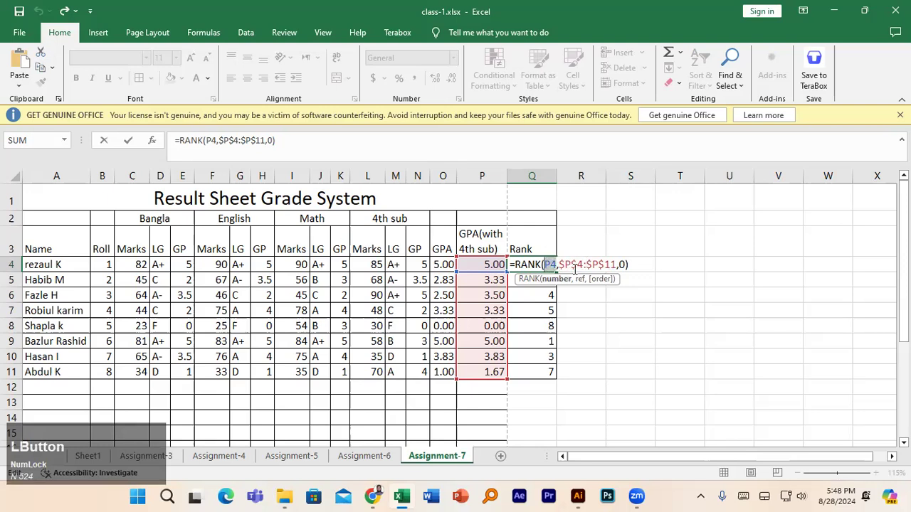
key("Return")
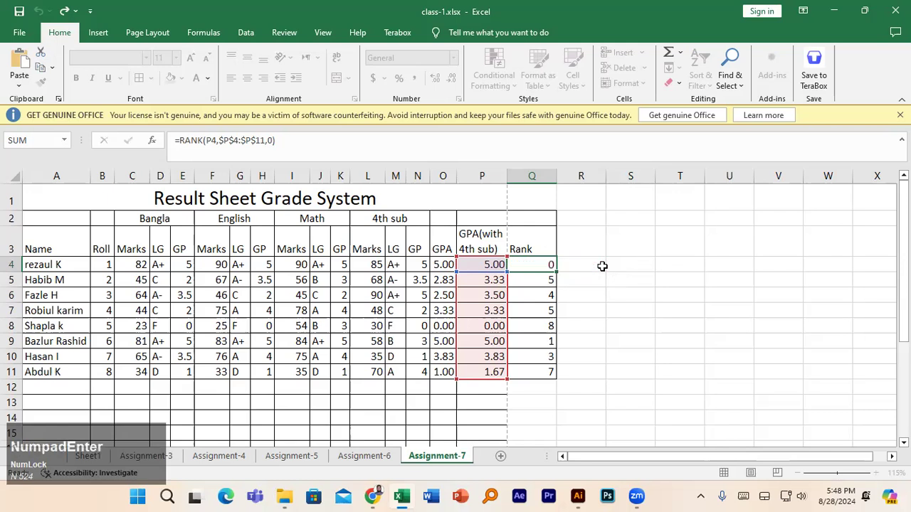
left_click(555, 264)
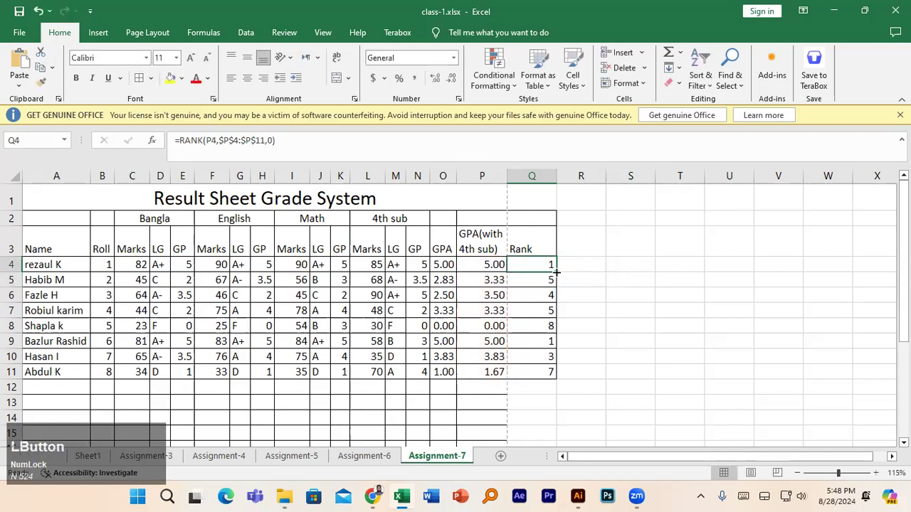
double_click(556, 271)
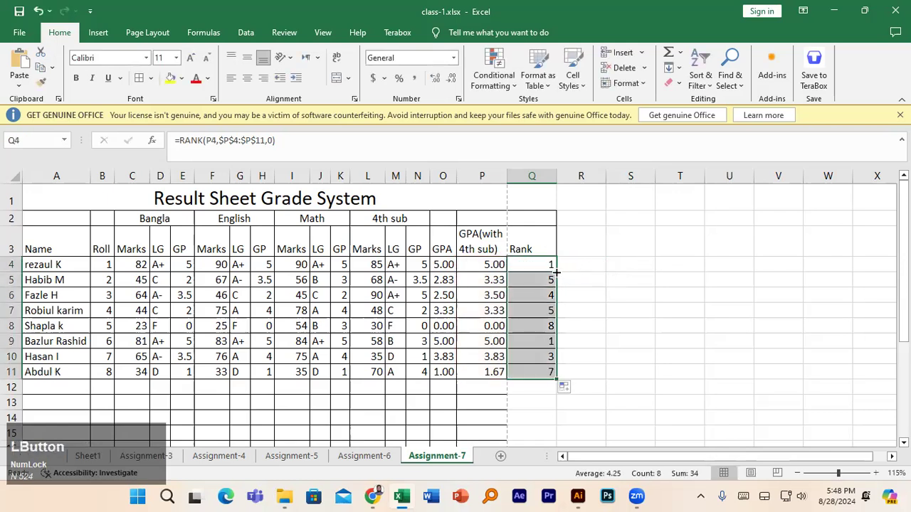
Examine the RANK formula in Q11, checking its number argument P11, the absolute reference range and the order argument.
double_click(534, 371)
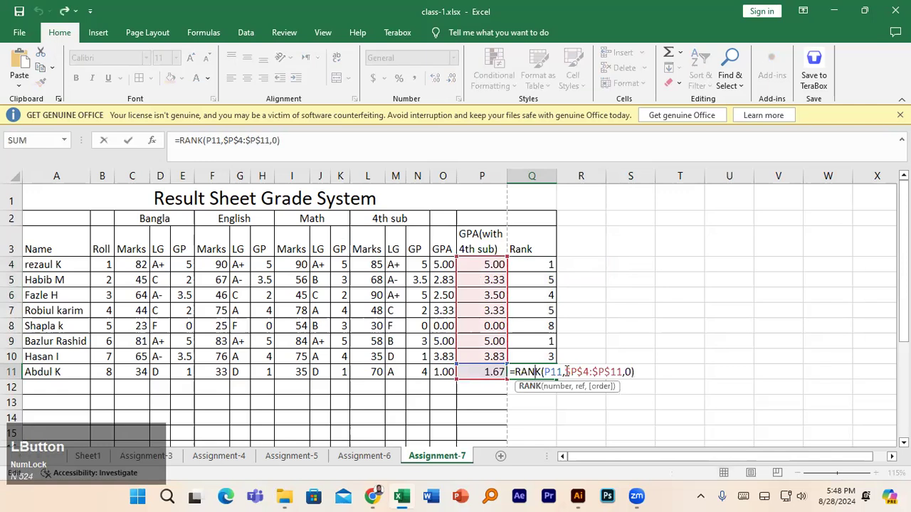
left_click_drag(566, 372, 623, 371)
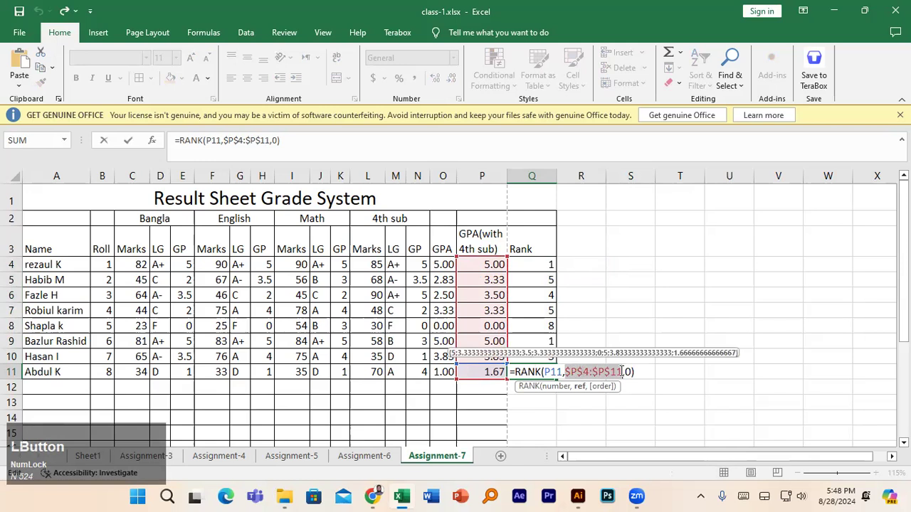
left_click_drag(560, 372, 544, 372)
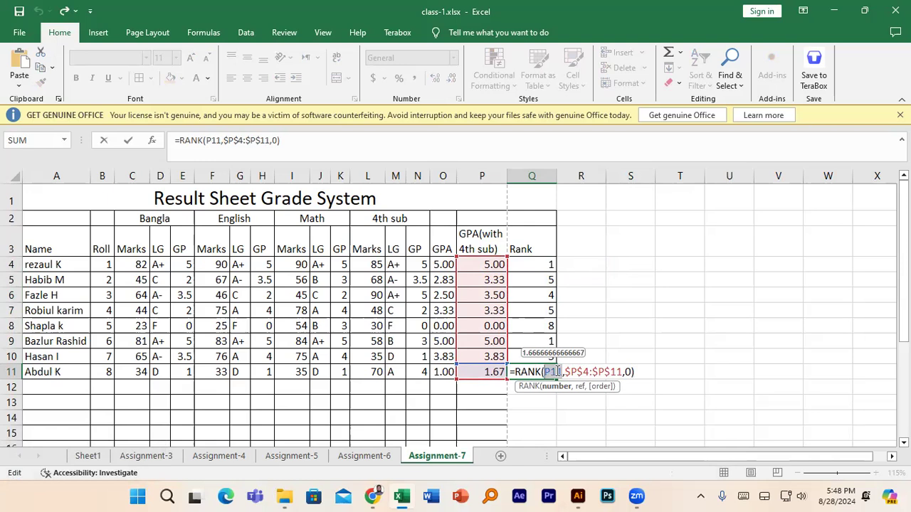
left_click(557, 371)
left_click_drag(545, 371, 561, 371)
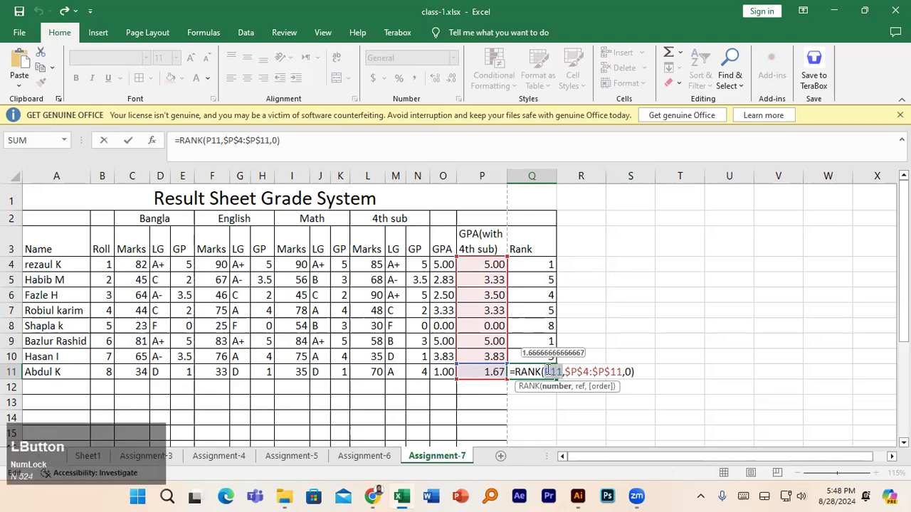
left_click(563, 371)
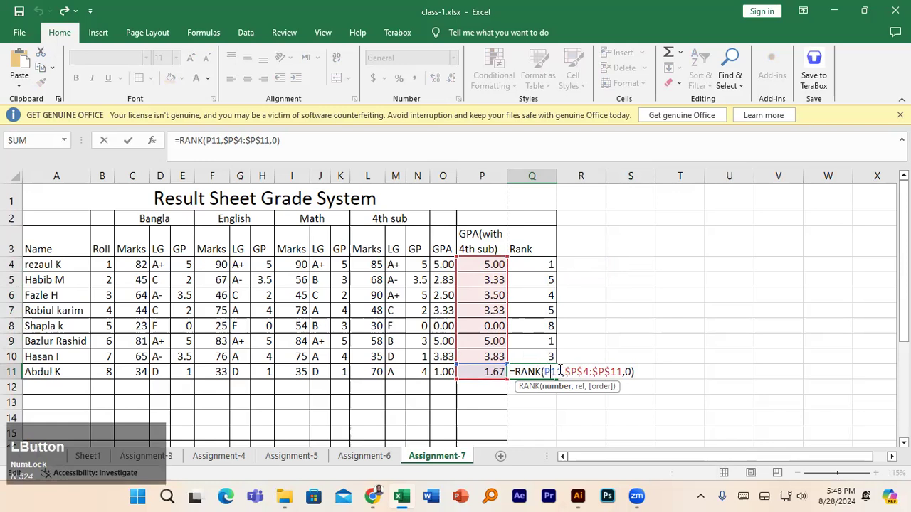
left_click(577, 371)
left_click(632, 371)
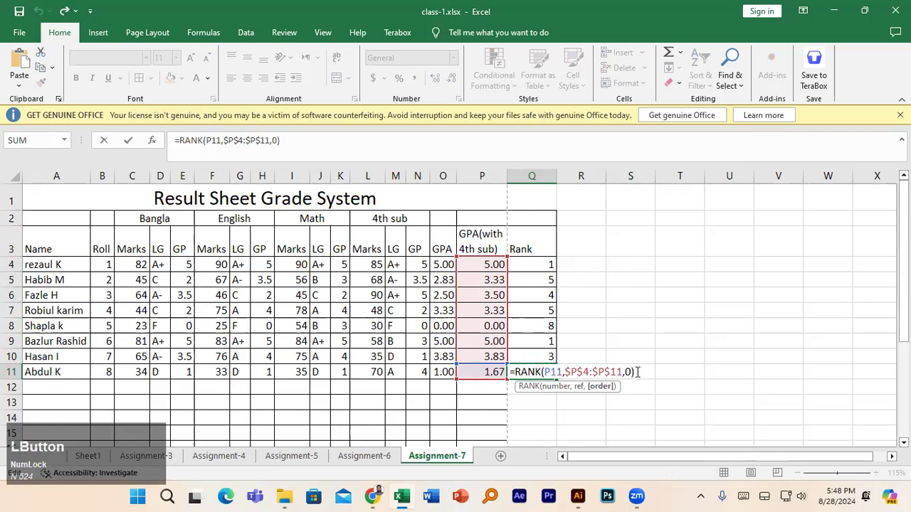
left_click(578, 371)
left_click(635, 372)
key("Return")
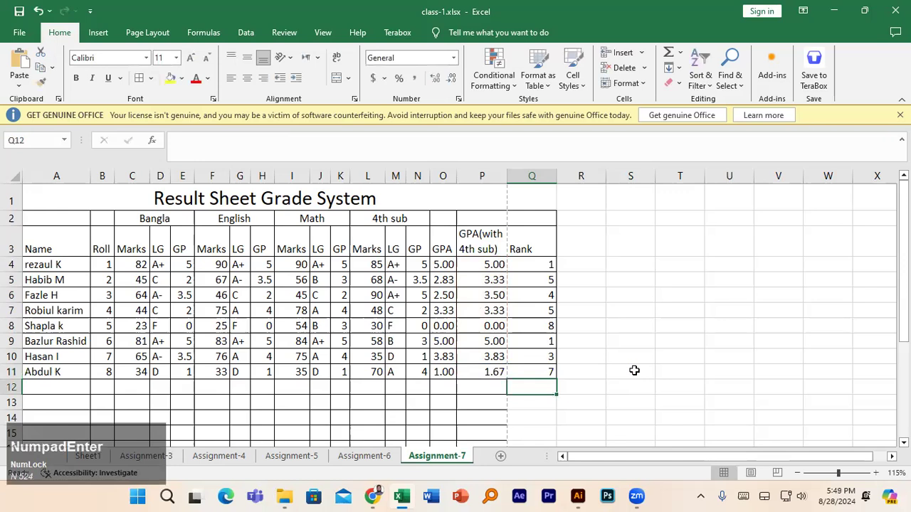
Review the reference range and order argument of the Q4 RANK formula once more.
left_click(536, 268)
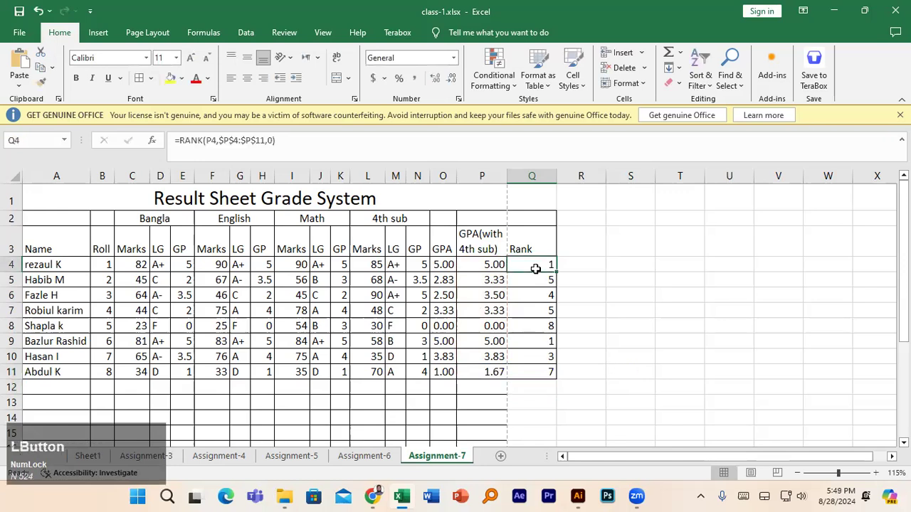
double_click(533, 266)
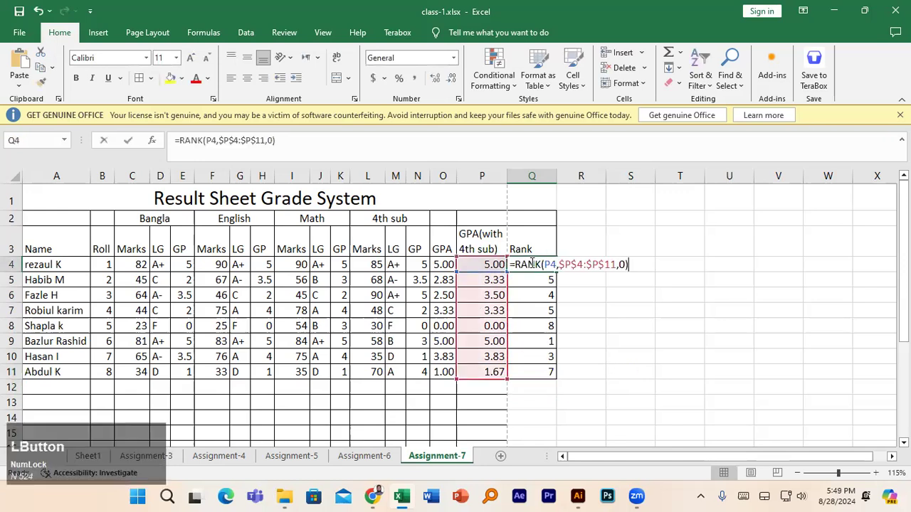
left_click(590, 263)
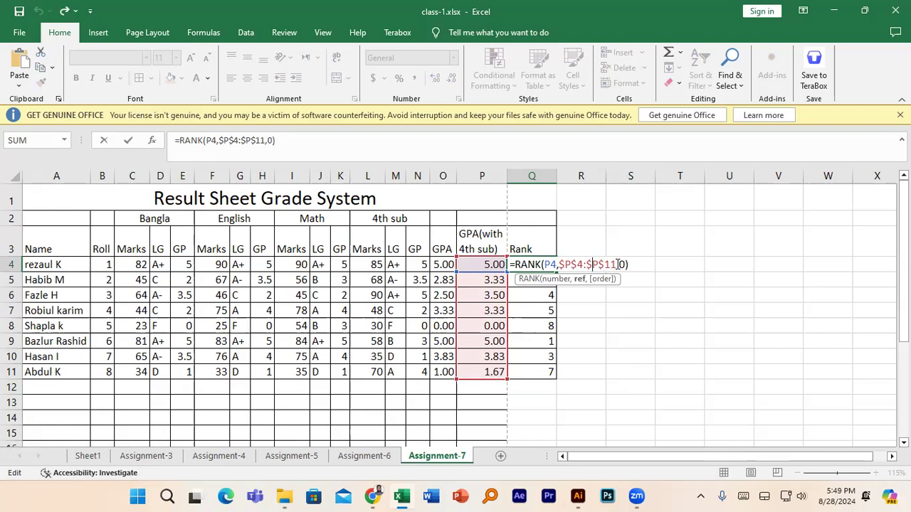
left_click(620, 264)
key("Return")
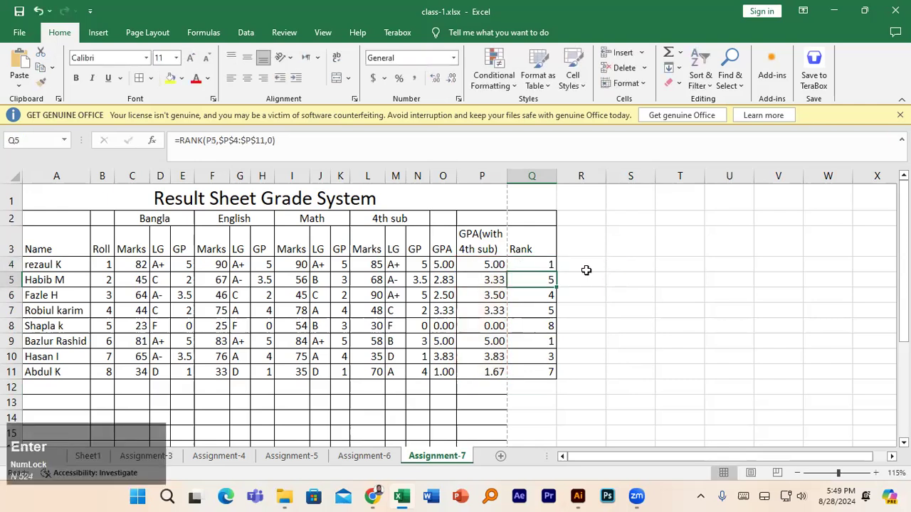
Check the rank formula in Q9 and compare the GPA formula in P4 with the RANK formula in Q4.
left_click(543, 342)
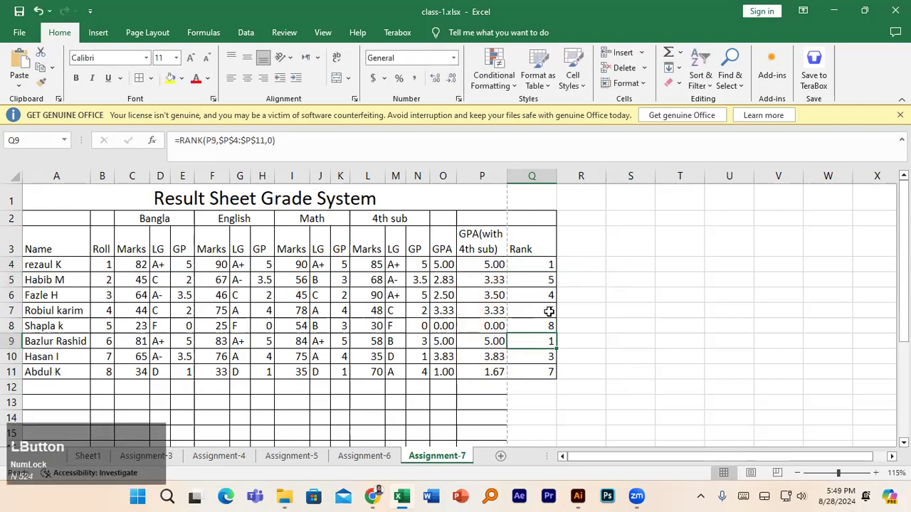
left_click(547, 265)
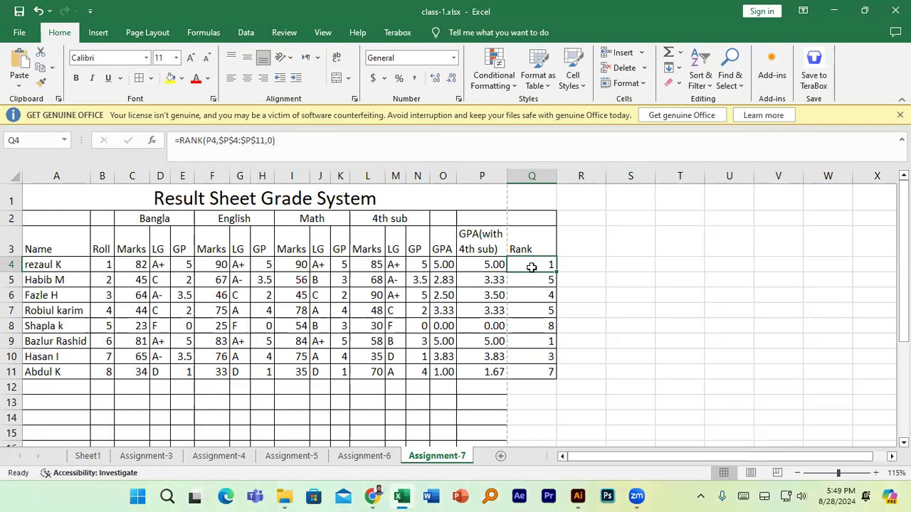
left_click(481, 262)
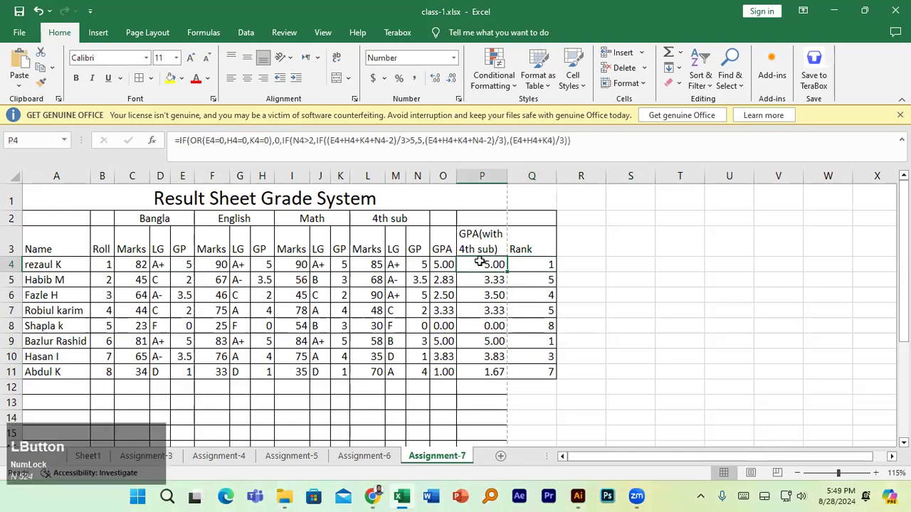
left_click(531, 268)
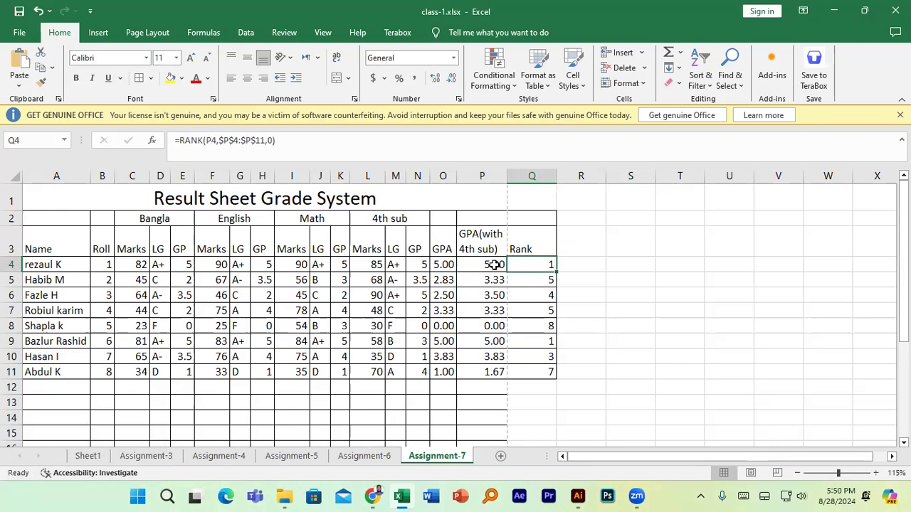
left_click(525, 264)
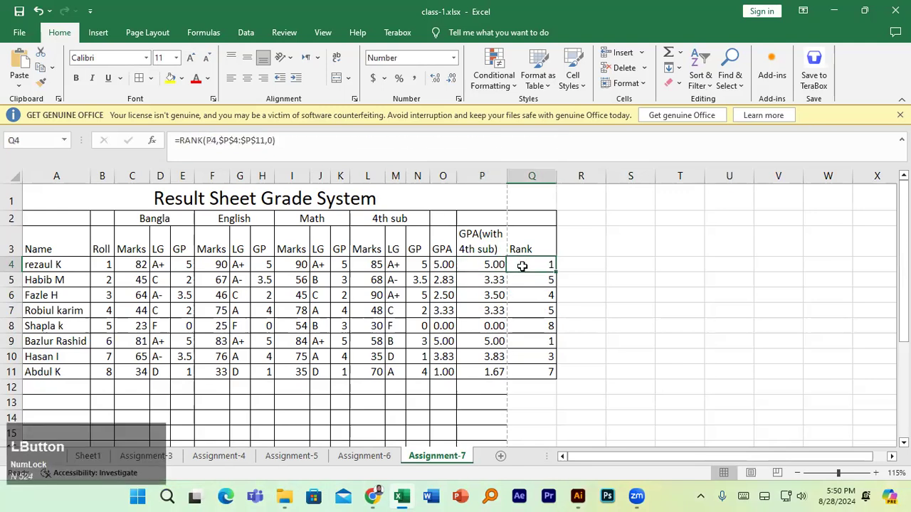
left_click(483, 264)
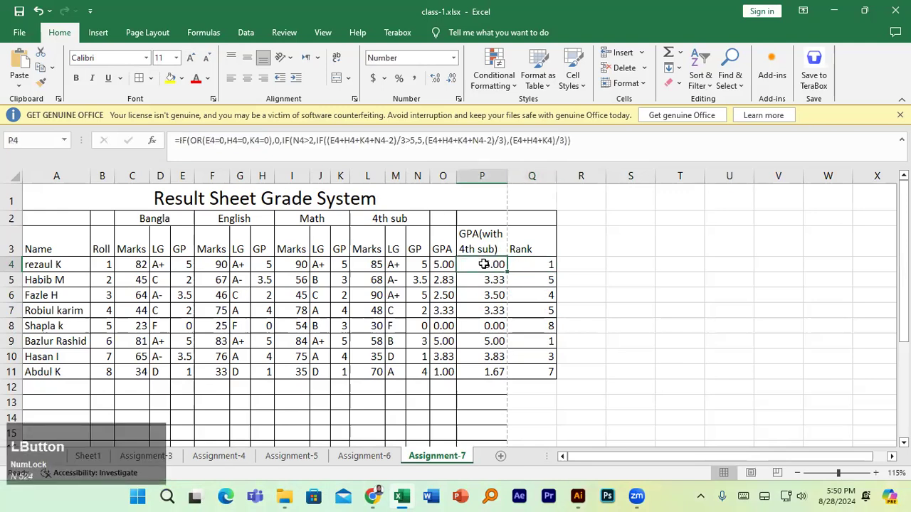
left_click(525, 264)
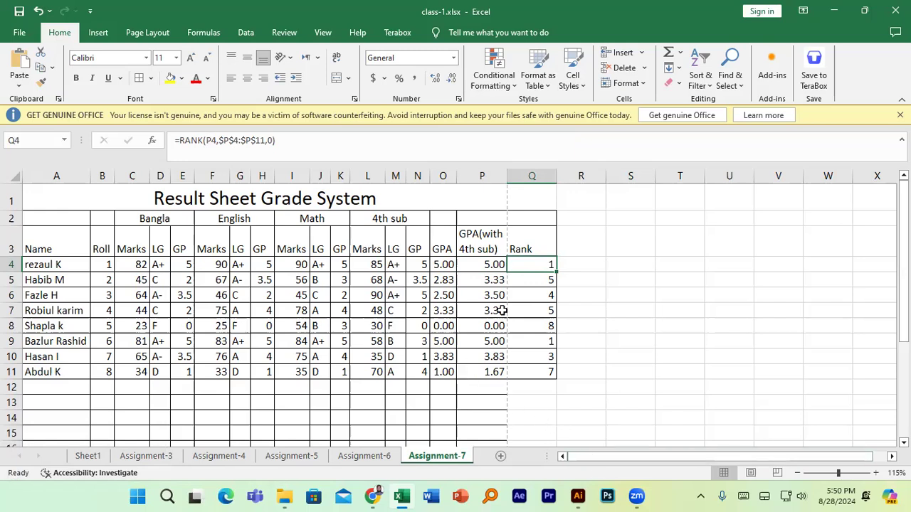
Merge and center the empty header cells O2:Q2 above the GPA and Rank columns.
left_click(532, 242)
left_click(524, 213)
left_click(491, 216)
left_click(520, 217)
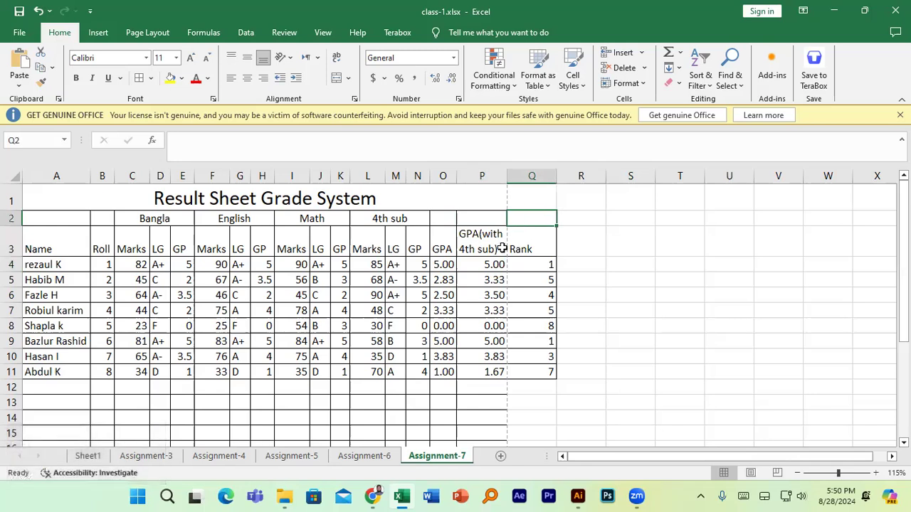
left_click(471, 219)
left_click_drag(447, 219, 513, 218)
left_click(337, 78)
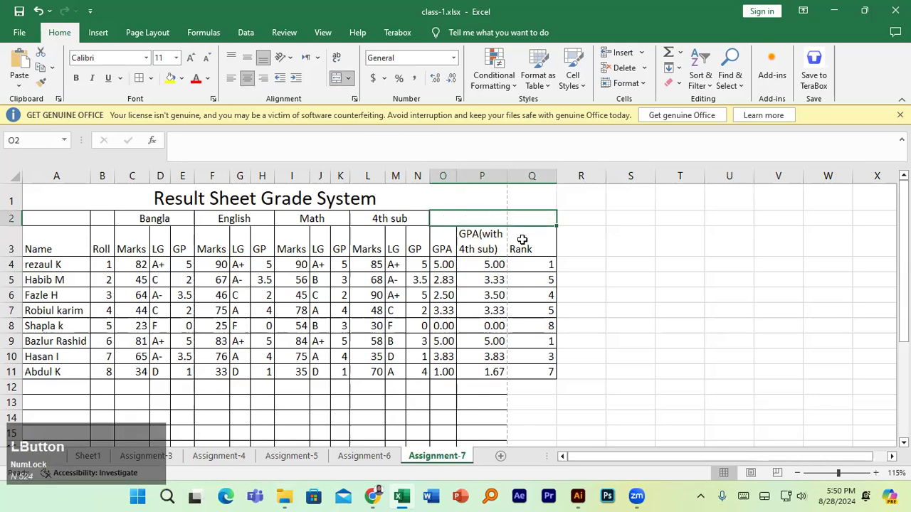
AutoFit the width of the Rank column Q to its contents.
left_click(522, 262)
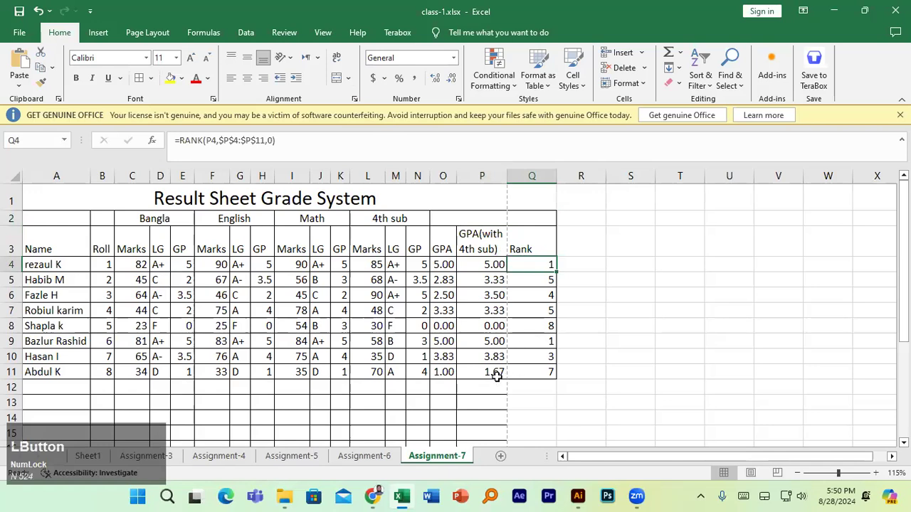
left_click(544, 176)
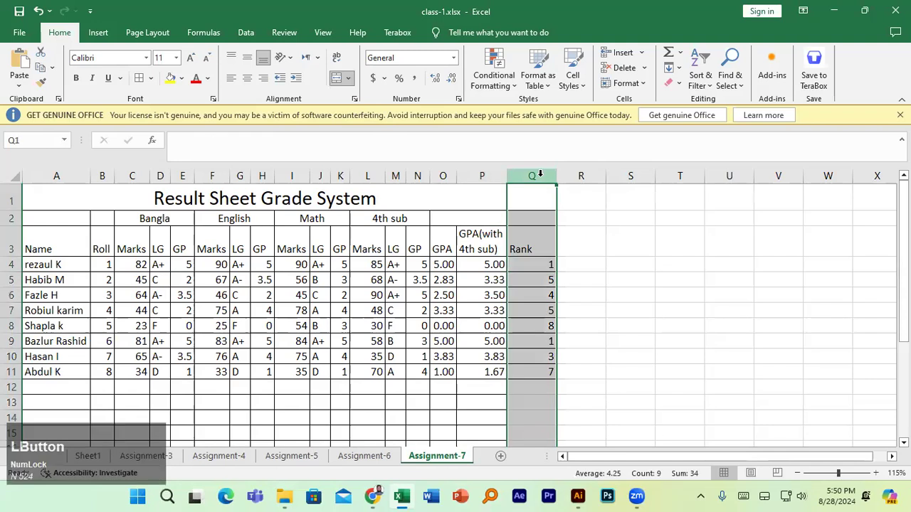
left_click(627, 83)
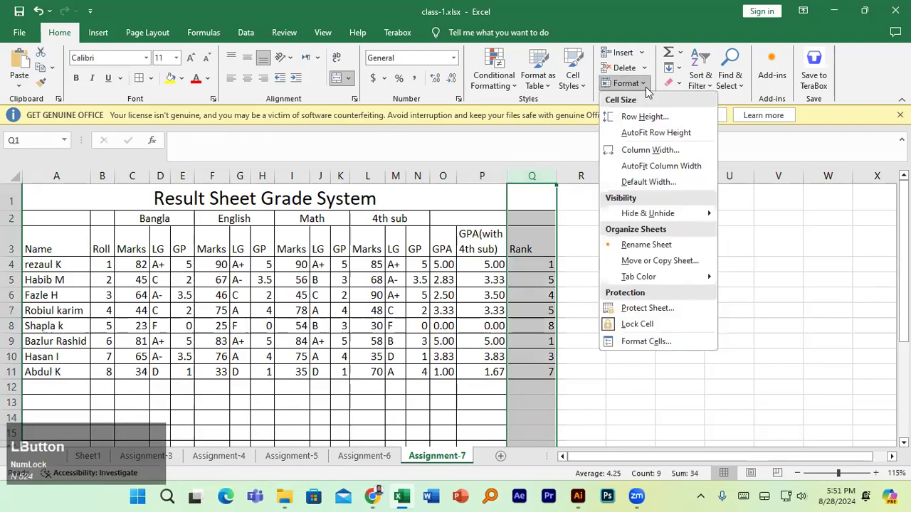
left_click(649, 167)
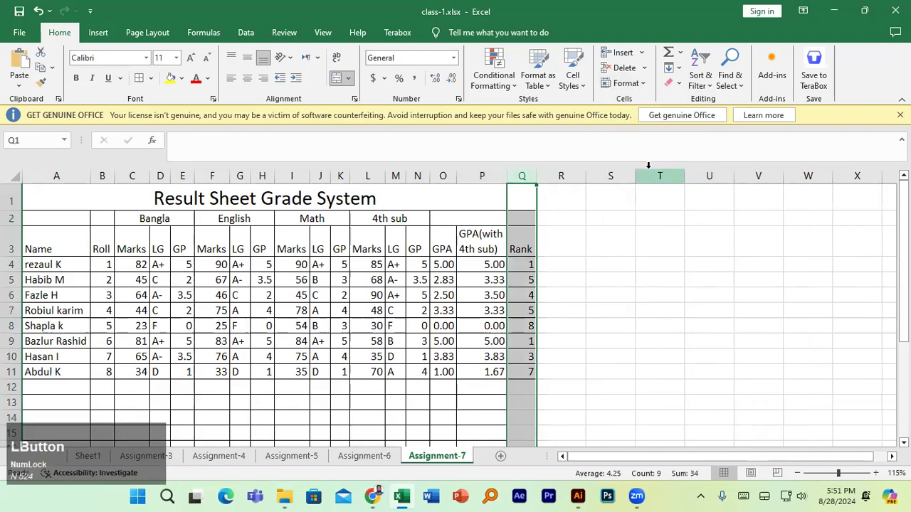
left_click(566, 264)
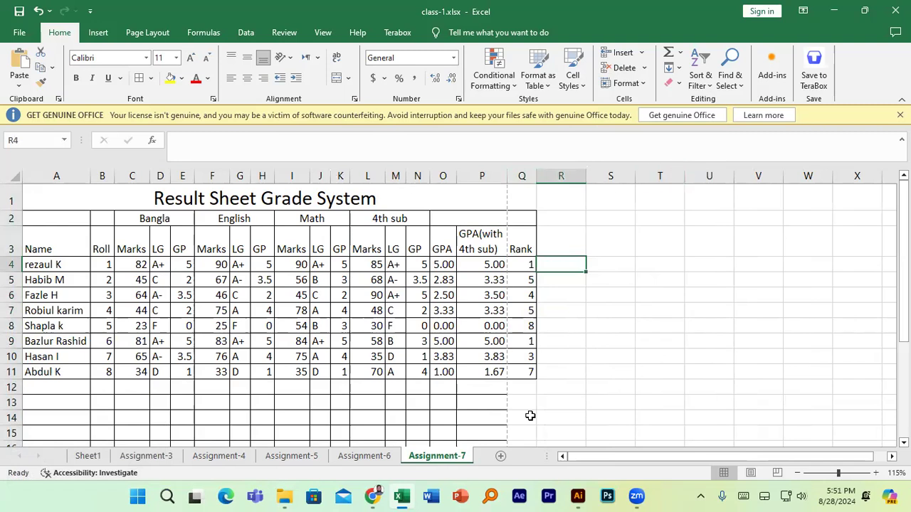
Switch to File Explorer and open Local Disk (L:) to look through its files and folders.
left_click(284, 496)
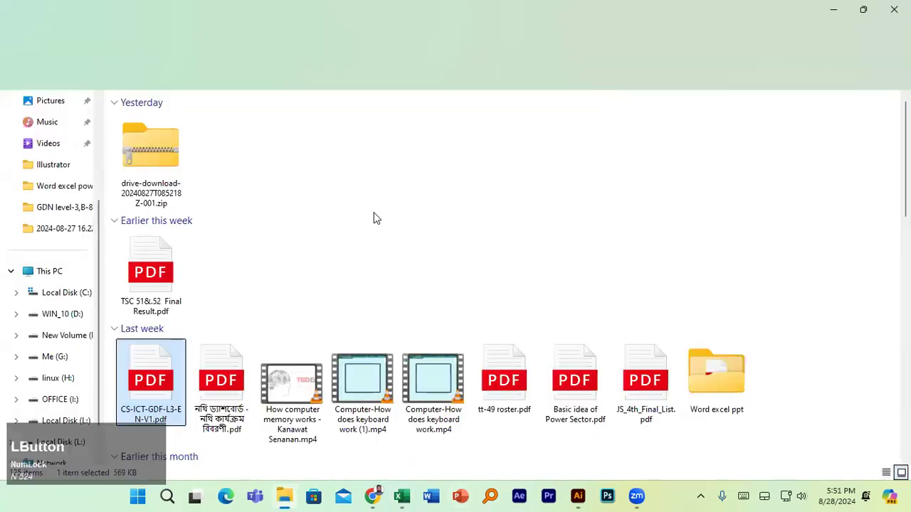
scroll(157, 262, "down", 15)
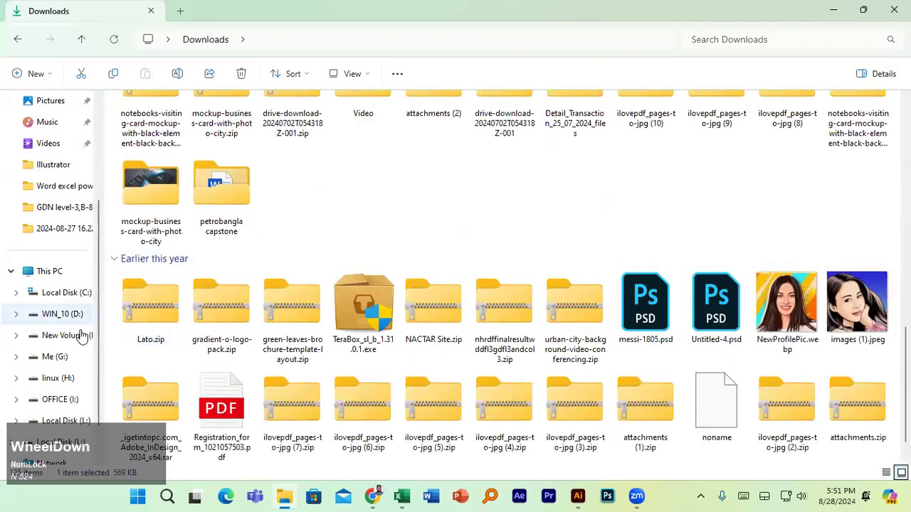
scroll(69, 372, "down", 2)
left_click(61, 401)
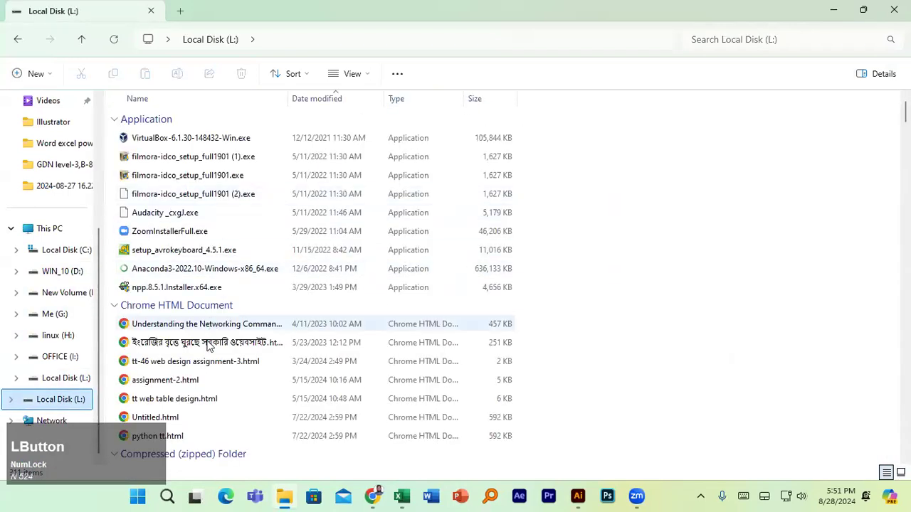
scroll(199, 369, "down", 20)
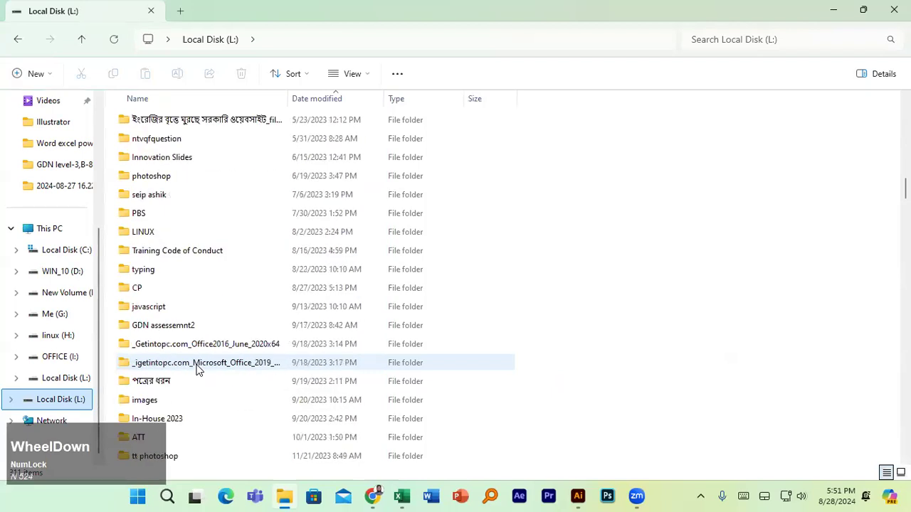
scroll(199, 369, "down", 10)
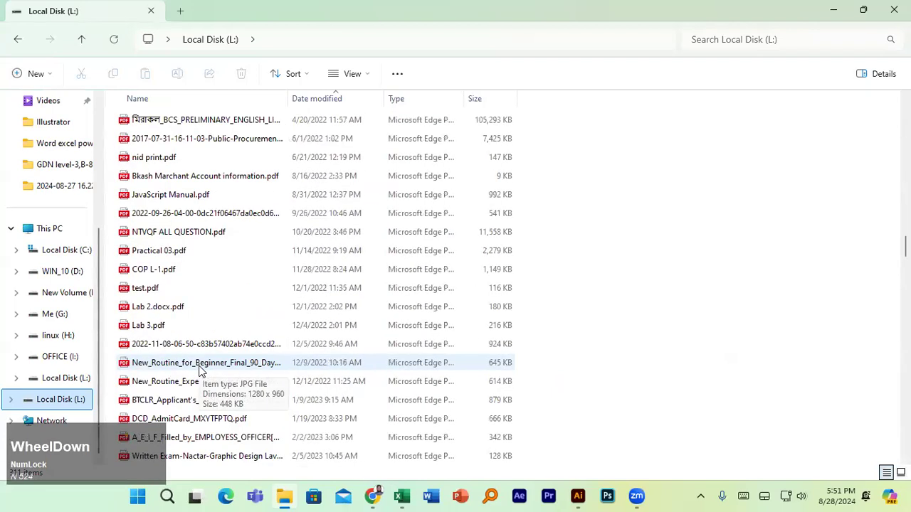
Search back through the drive's older folders, from the late 2023 ones to the earliest entries.
scroll(199, 369, "up", 15)
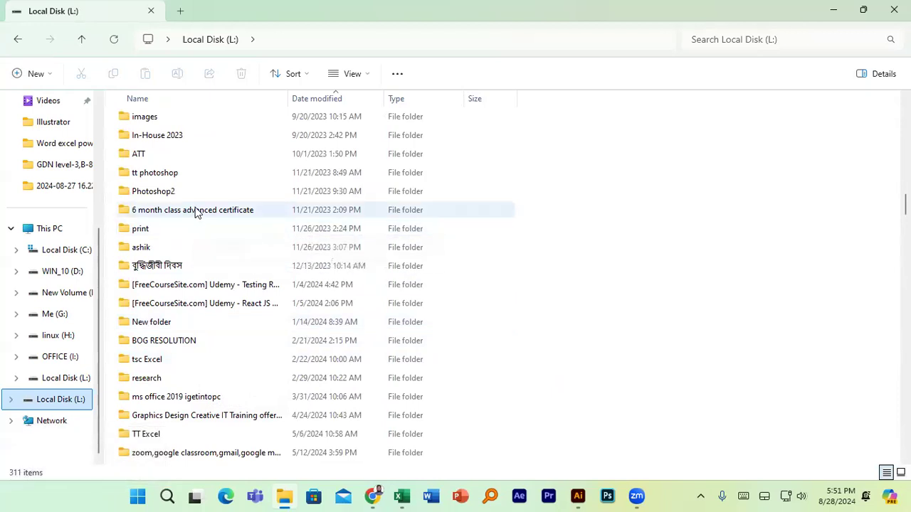
left_click(193, 209)
left_click(185, 193)
left_click(179, 174)
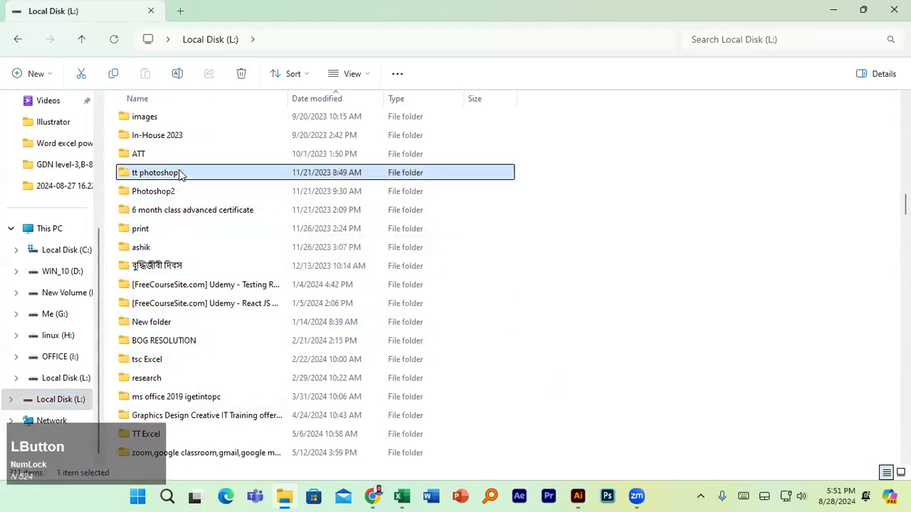
scroll(181, 284, "up", 4)
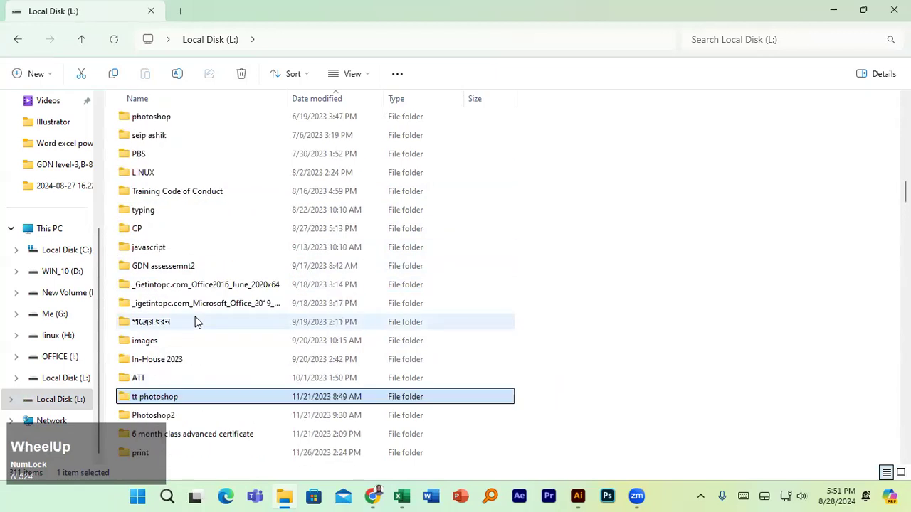
scroll(198, 322, "up", 4)
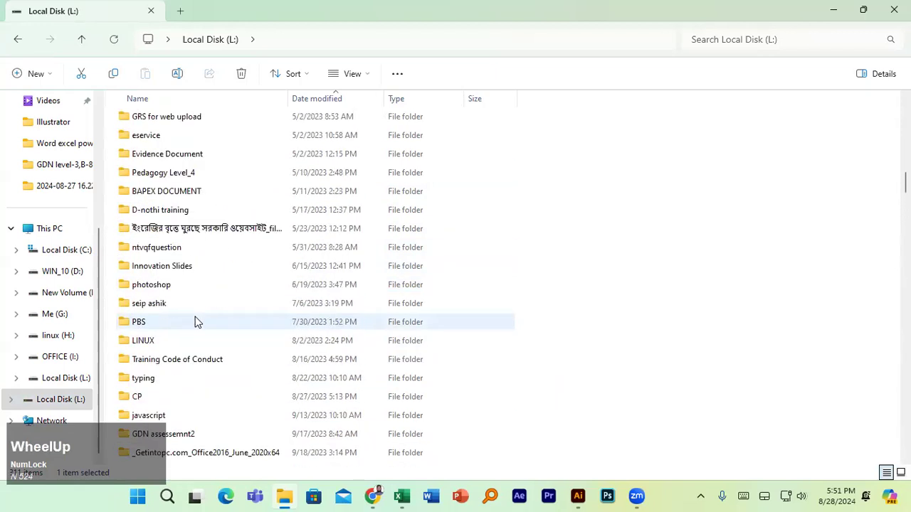
scroll(197, 322, "up", 1)
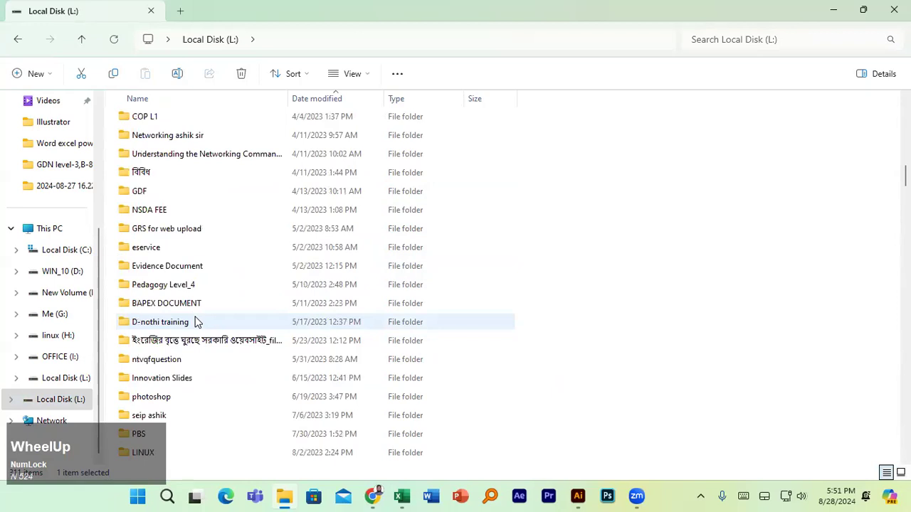
scroll(195, 321, "up", 2)
scroll(195, 321, "up", 1)
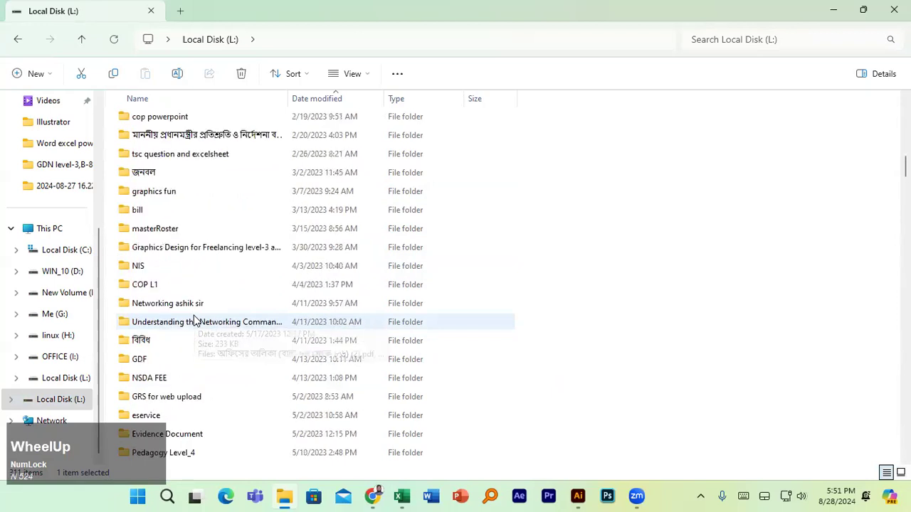
scroll(195, 321, "up", 3)
scroll(195, 321, "up", 2)
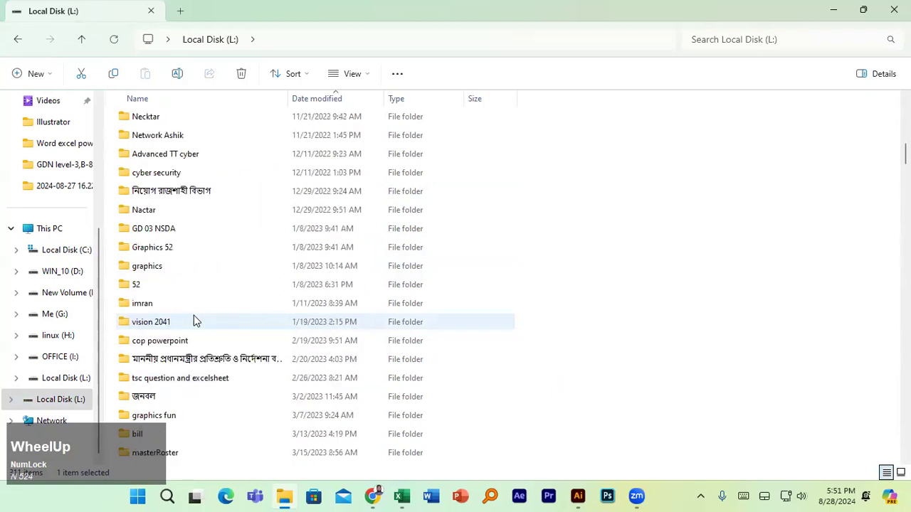
scroll(195, 321, "up", 3)
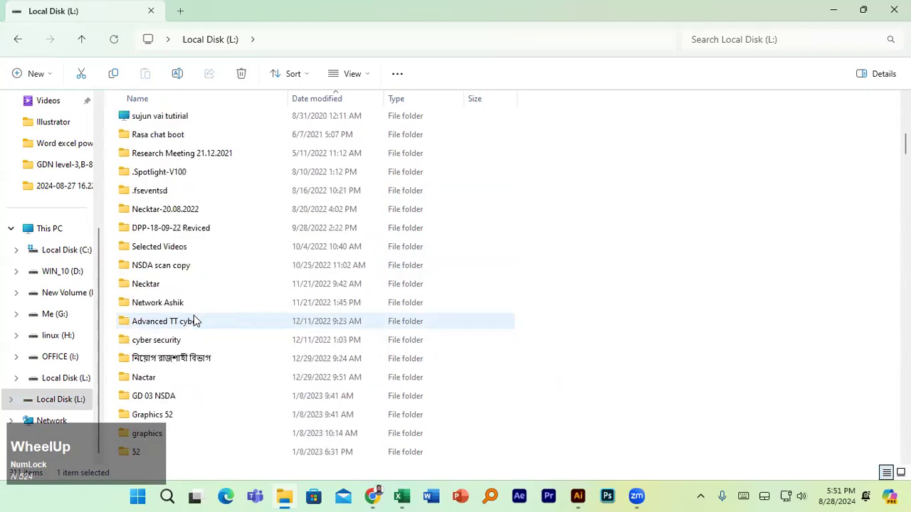
Check the contents of the tsc Excel folder and return to the root of Local Disk (L:).
scroll(194, 319, "down", 10)
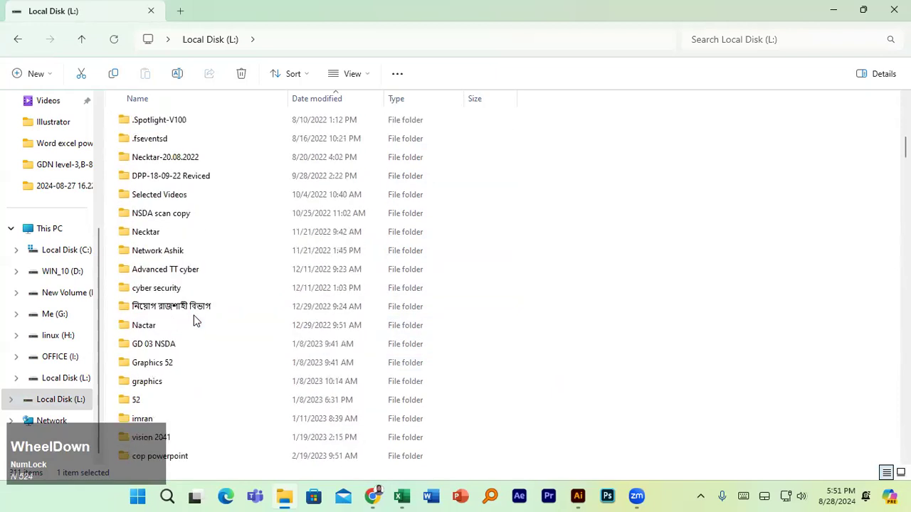
scroll(195, 320, "down", 3)
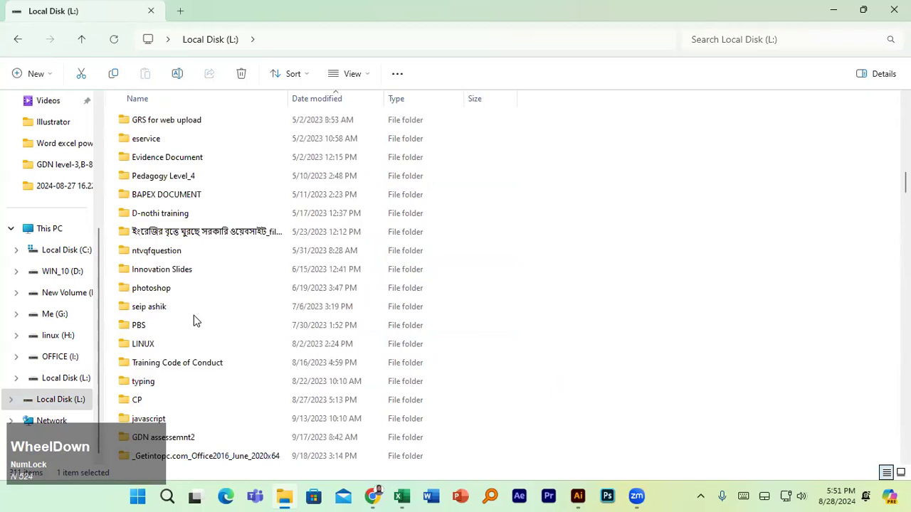
scroll(195, 320, "down", 9)
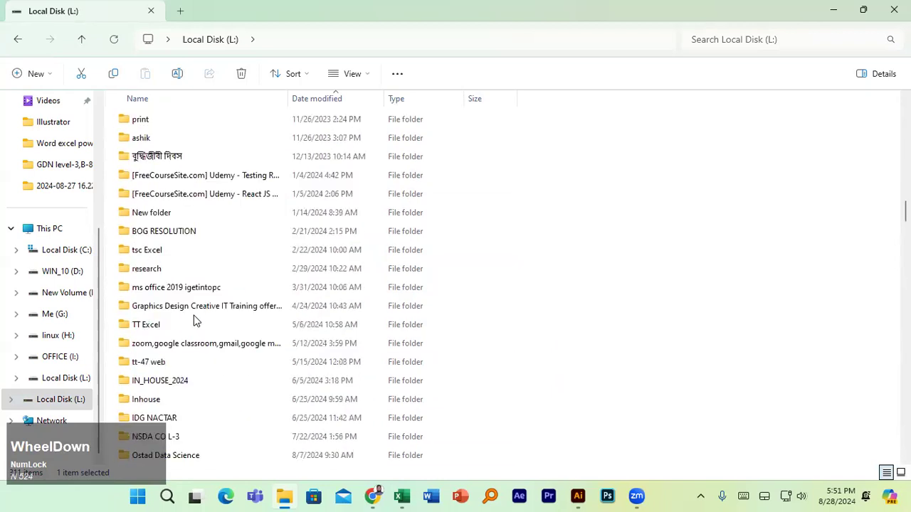
double_click(179, 250)
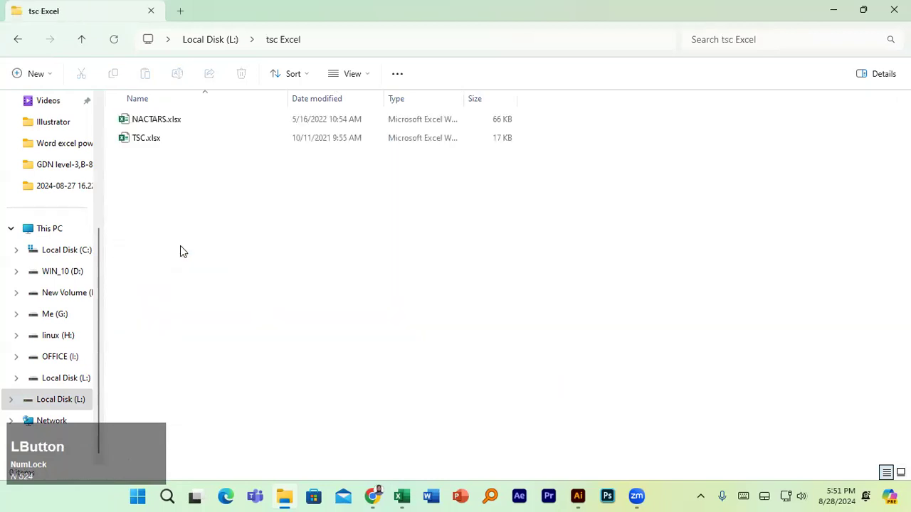
left_click(217, 41)
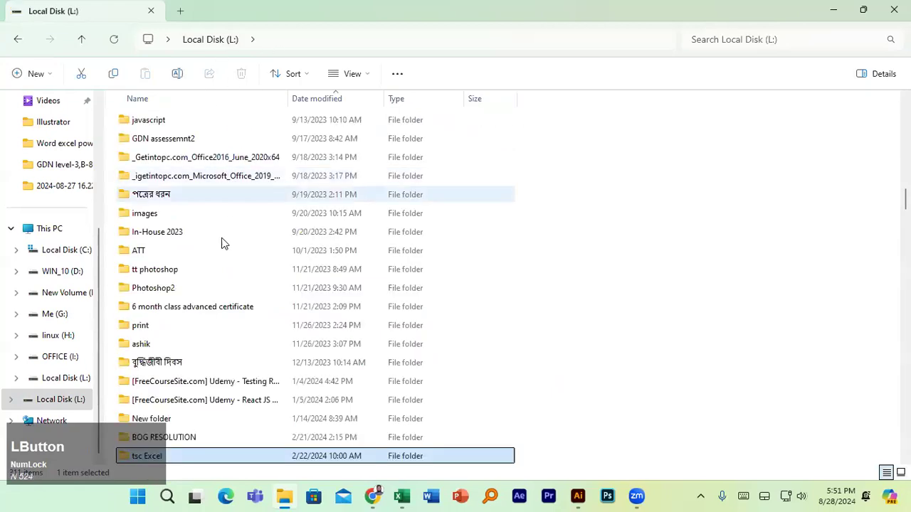
Check the 2024 folders one by one, from Ostad Data Science back to research.
scroll(222, 285, "down", 4)
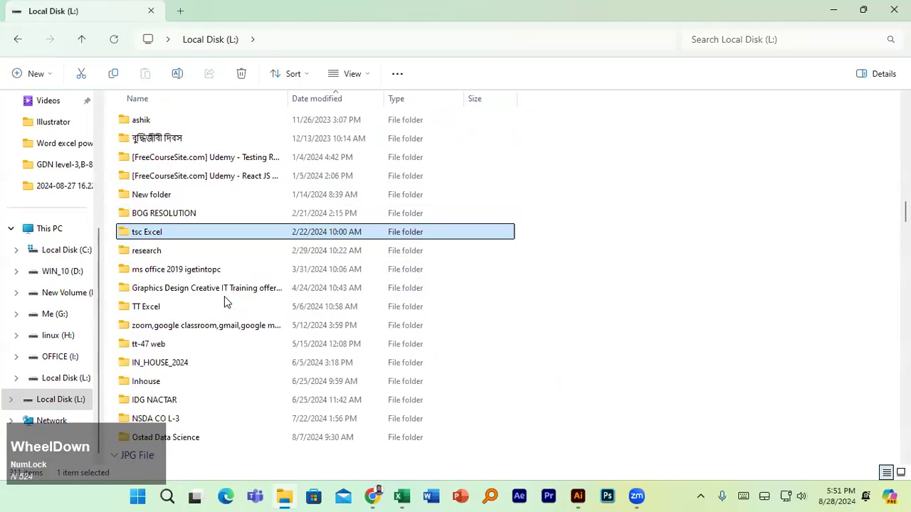
scroll(181, 345, "down", 1)
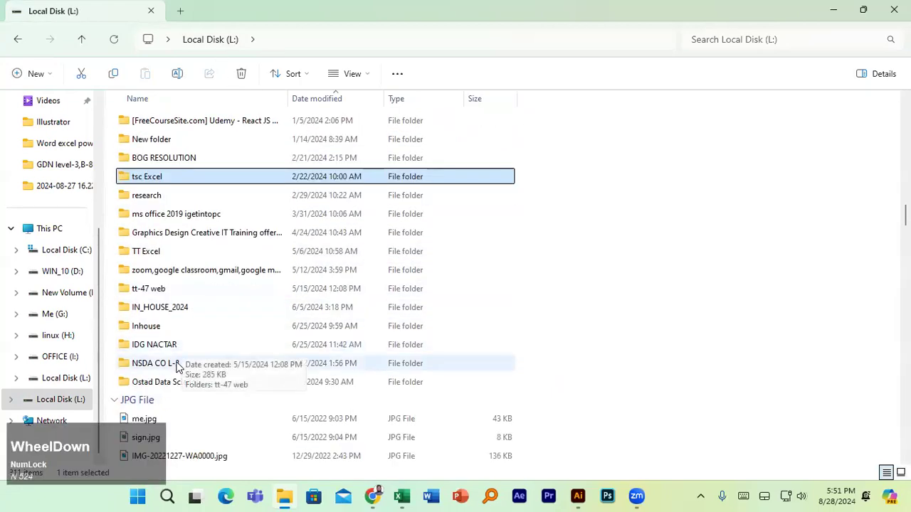
left_click(180, 382)
left_click(189, 363)
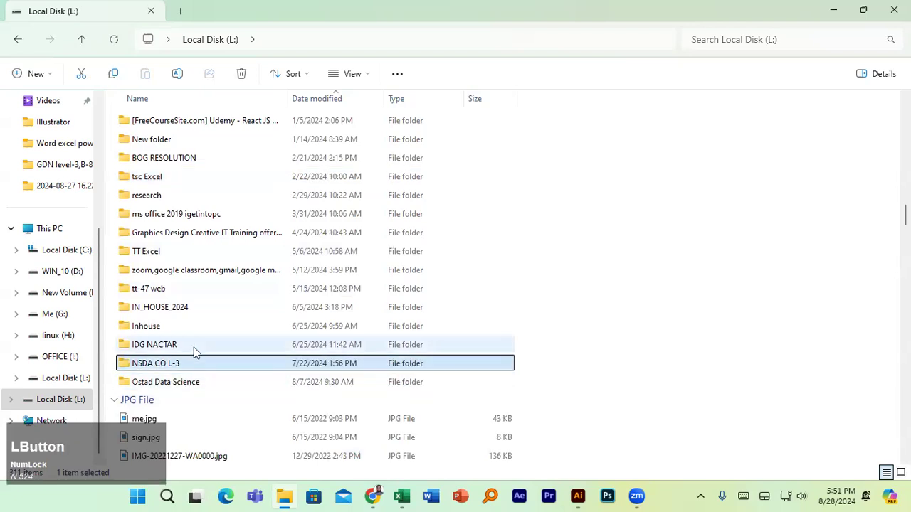
left_click(194, 345)
left_click(197, 326)
left_click(201, 307)
left_click(203, 288)
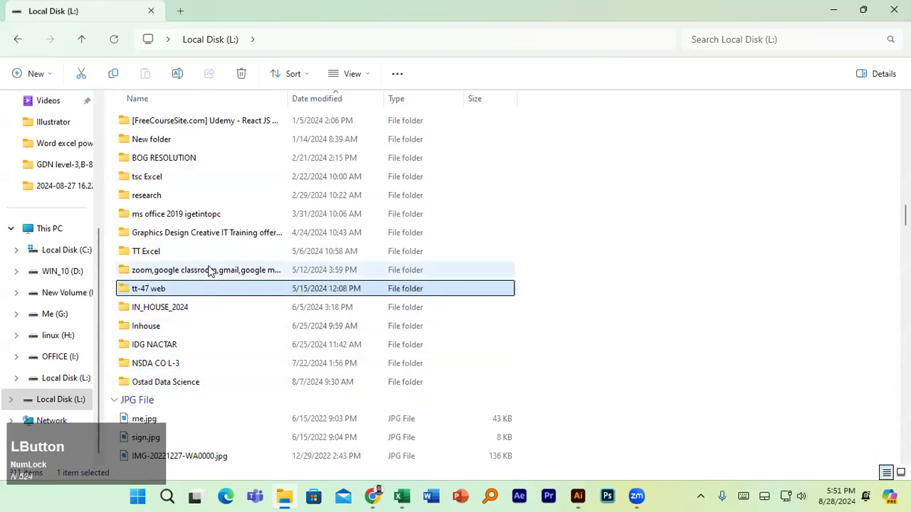
left_click(205, 271)
left_click(205, 254)
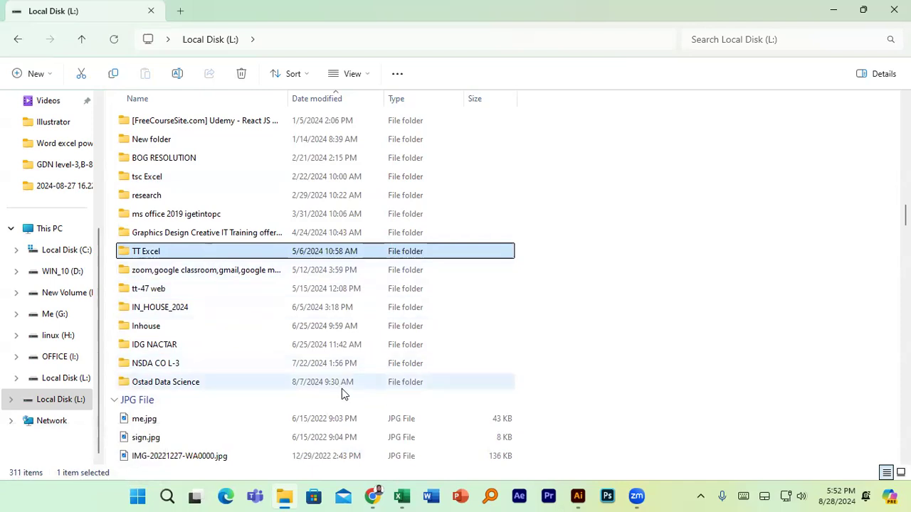
left_click(213, 233)
left_click(208, 213)
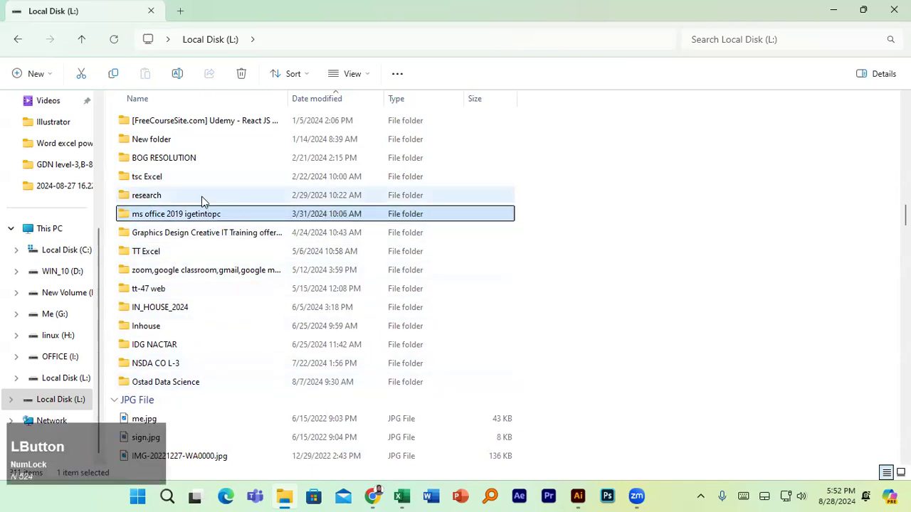
left_click(202, 196)
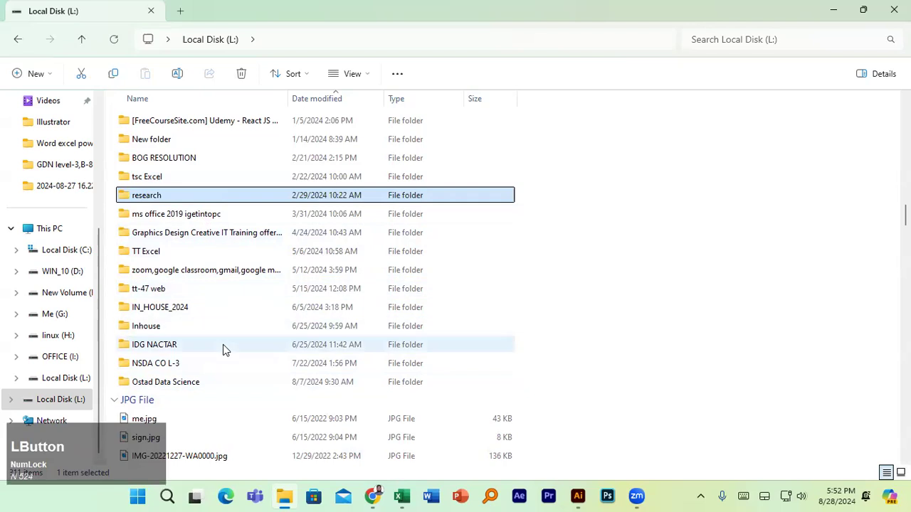
Look through the 2023 and 2022 folders on Local Disk (L:) again for the needed folder.
scroll(222, 345, "up", 8)
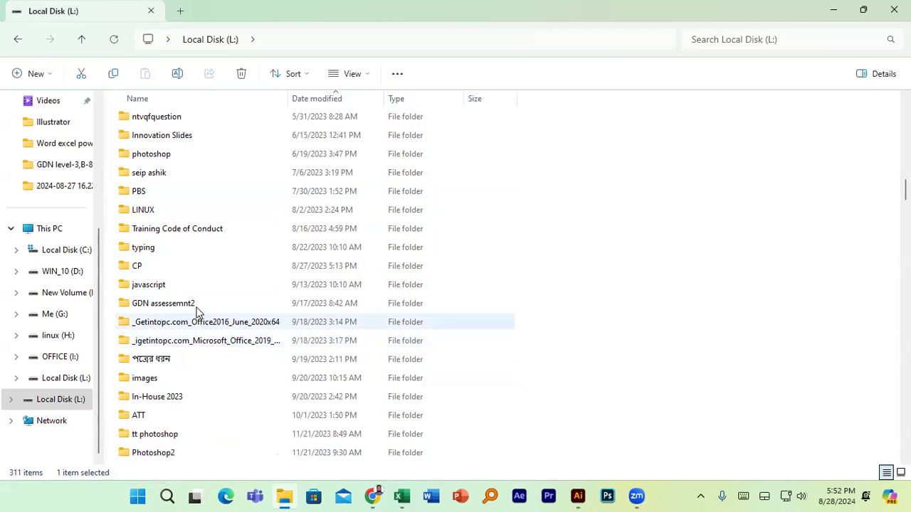
left_click(178, 250)
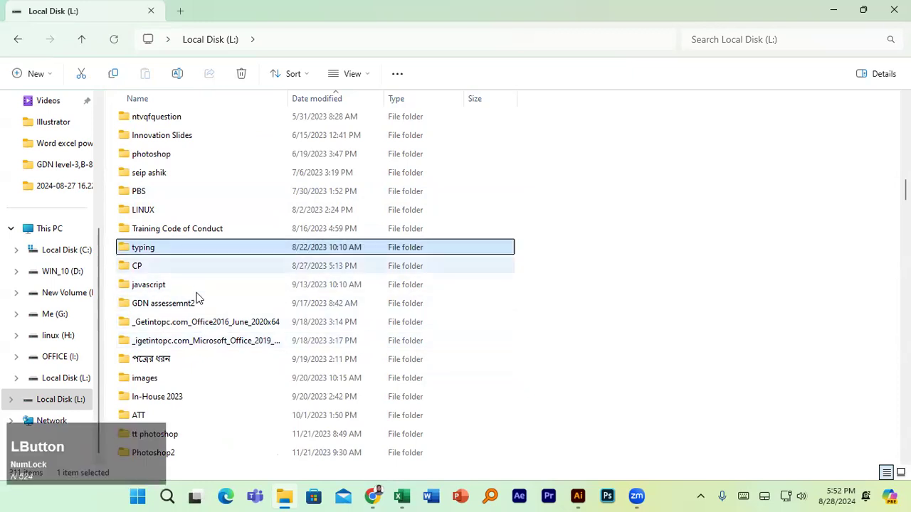
scroll(199, 302, "up", 3)
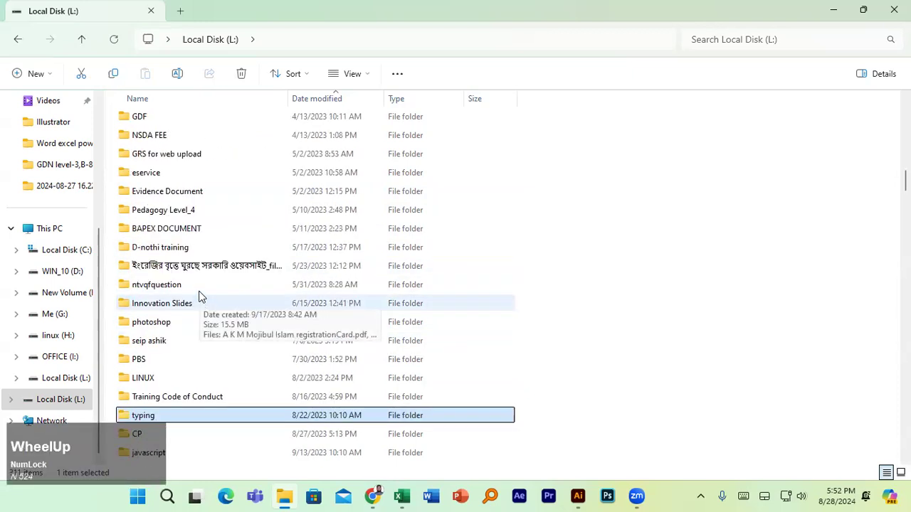
left_click(199, 286)
left_click(202, 267)
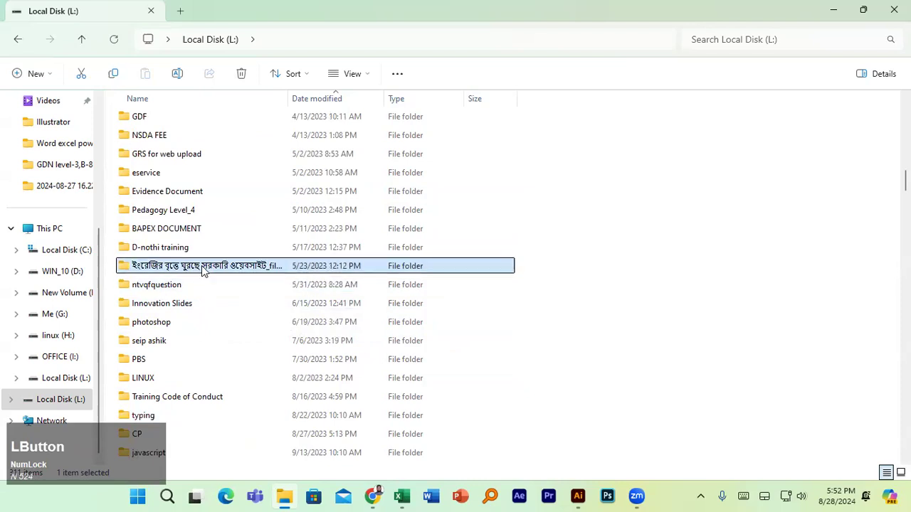
left_click(197, 250)
left_click(197, 228)
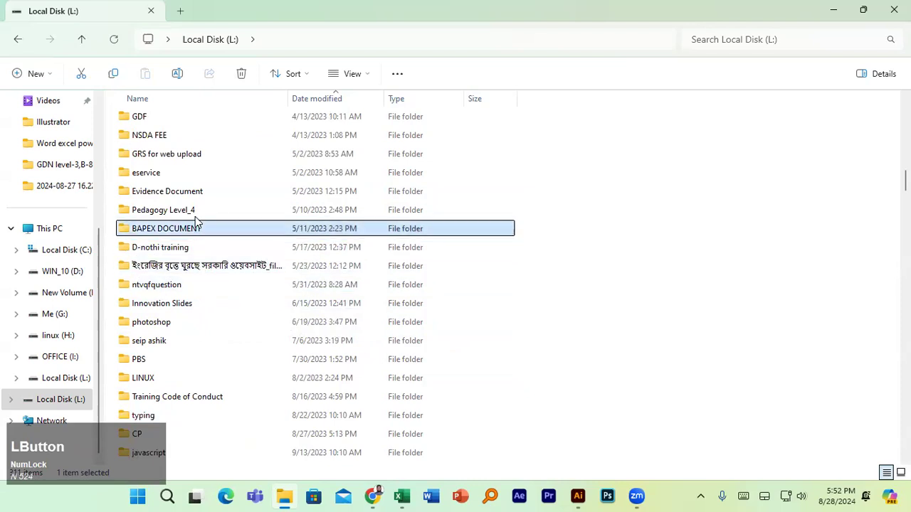
left_click(197, 211)
scroll(199, 246, "up", 2)
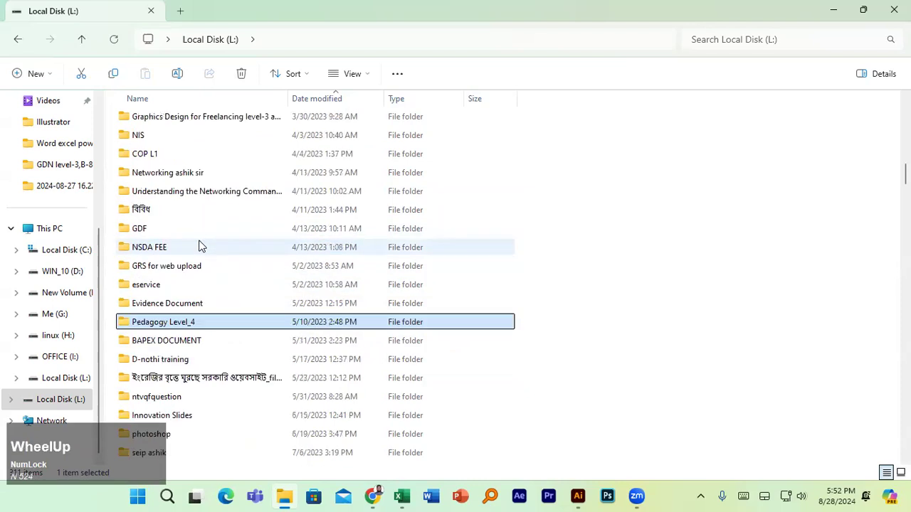
scroll(199, 247, "up", 5)
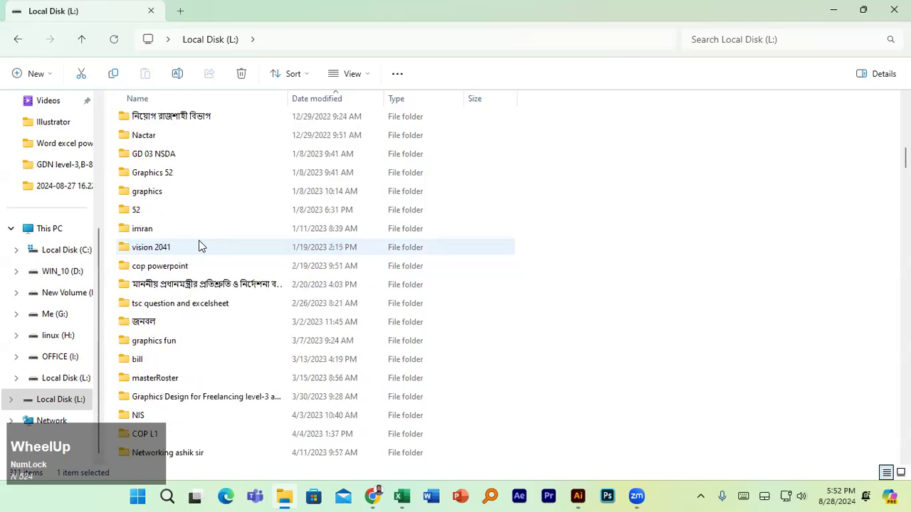
scroll(199, 246, "up", 8)
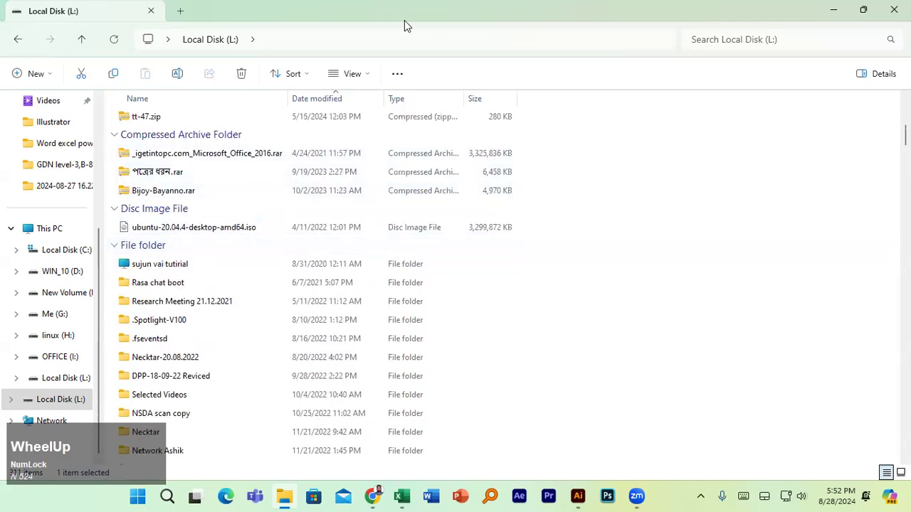
left_click(519, 189)
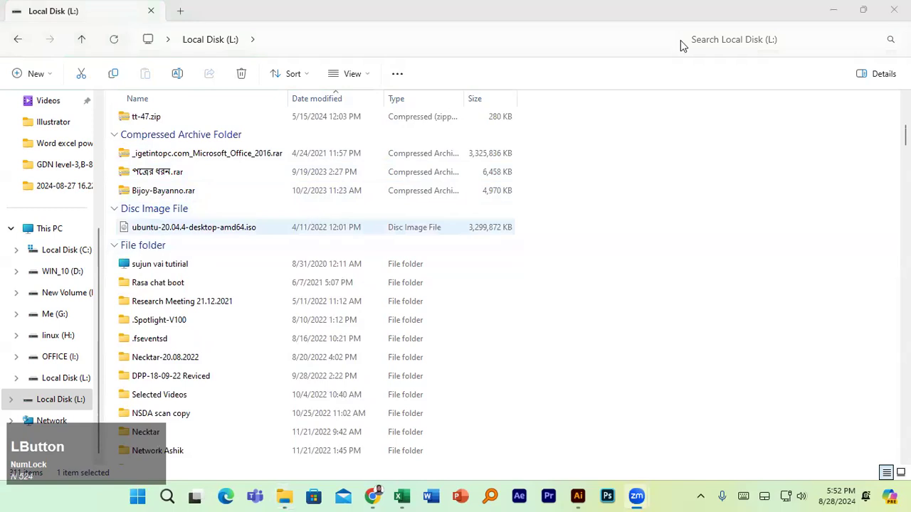
scroll(272, 356, "down", 6)
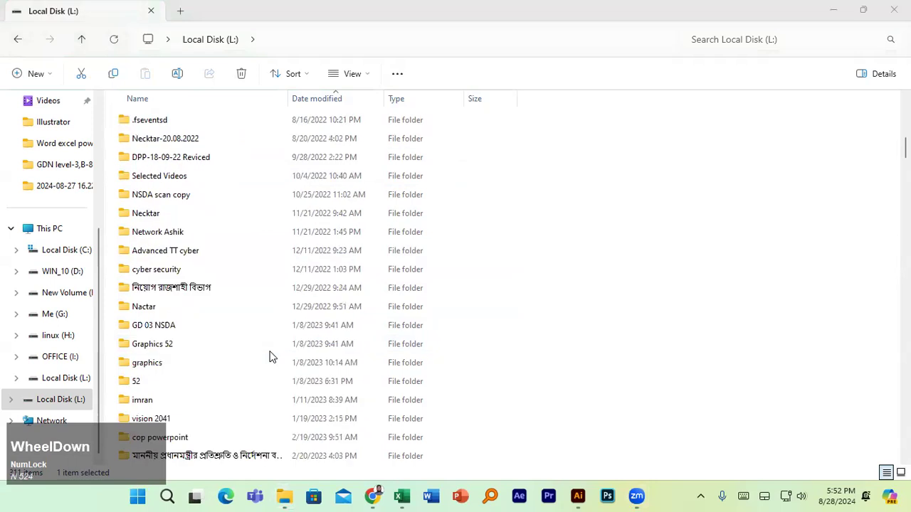
Open All job sheet final.pdf from the ntvqfquestion folder on Local Disk (L:).
scroll(263, 341, "down", 1)
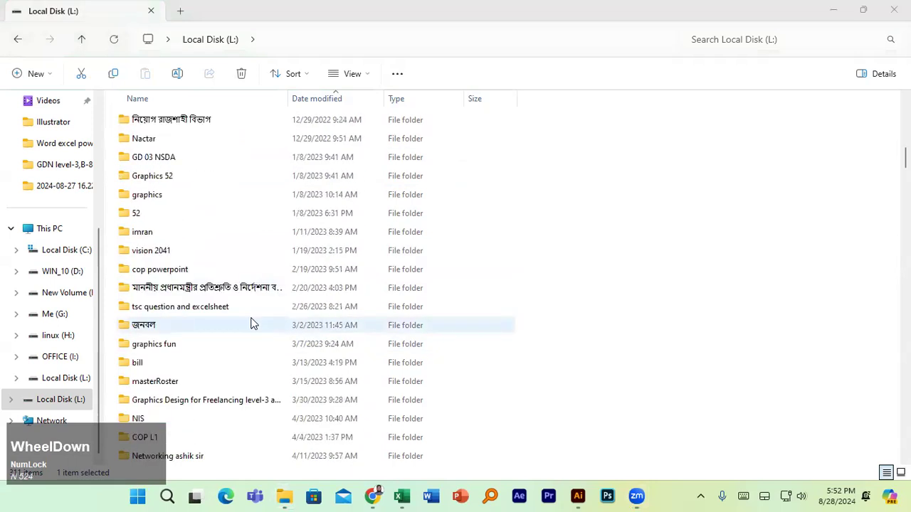
scroll(253, 324, "down", 6)
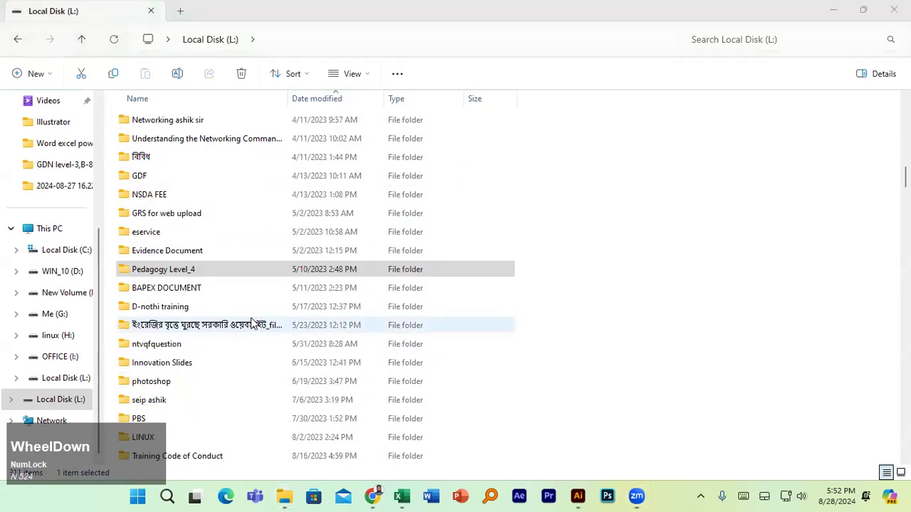
scroll(253, 324, "down", 1)
double_click(232, 288)
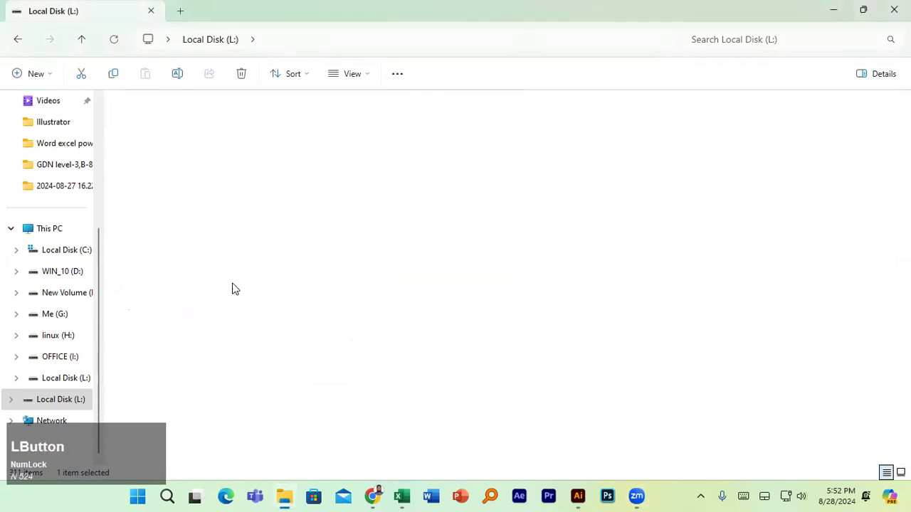
double_click(195, 121)
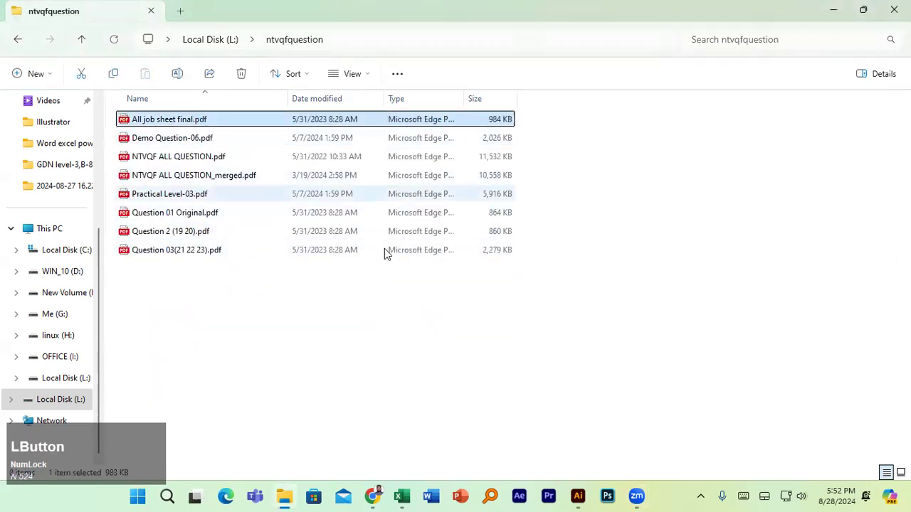
Look through the job sheet's Word, Excel and PowerPoint tasks for a spreadsheet exercise.
scroll(440, 313, "down", 20)
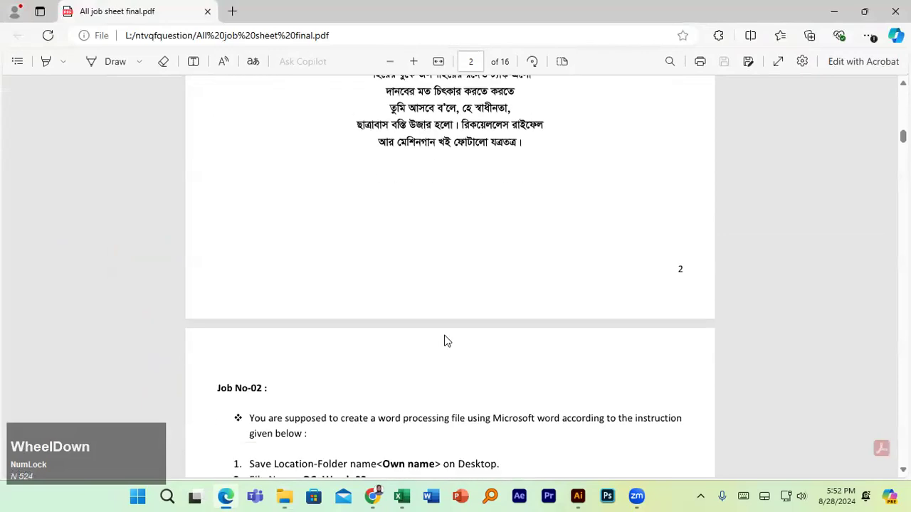
scroll(448, 344, "down", 20)
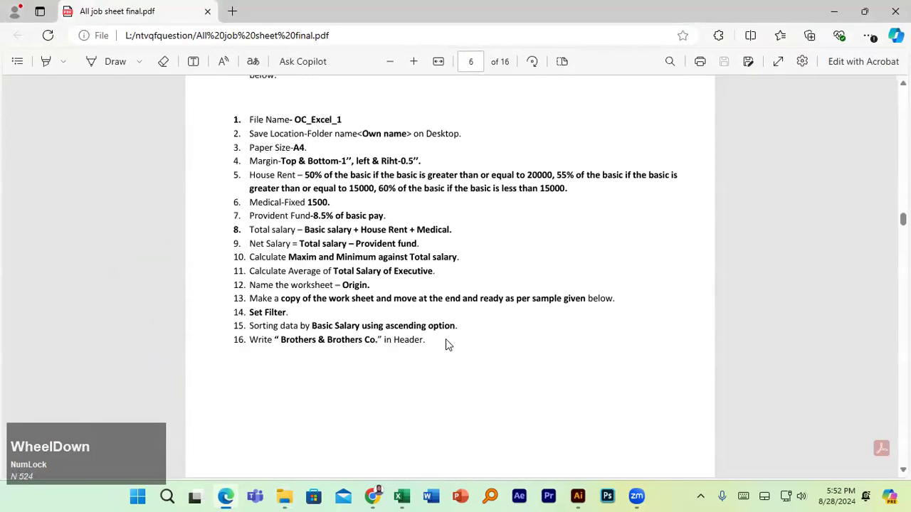
scroll(448, 344, "down", 20)
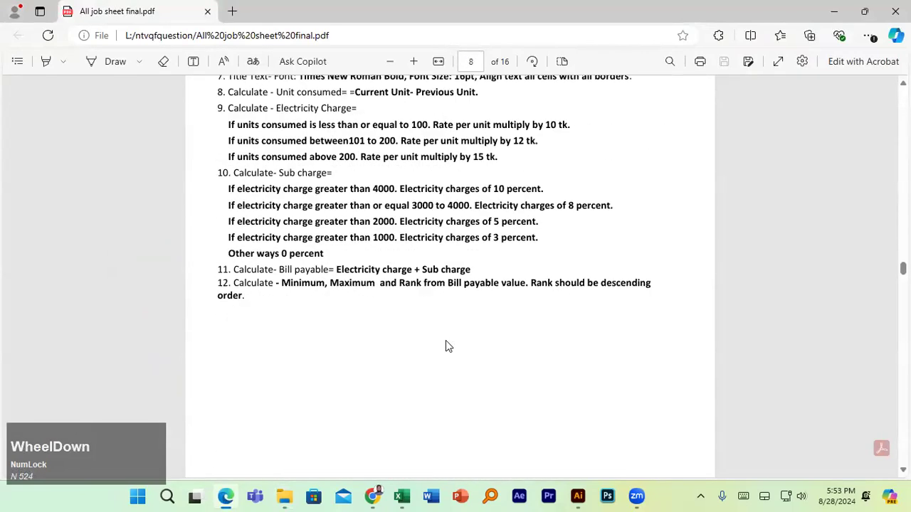
scroll(449, 346, "up", 3)
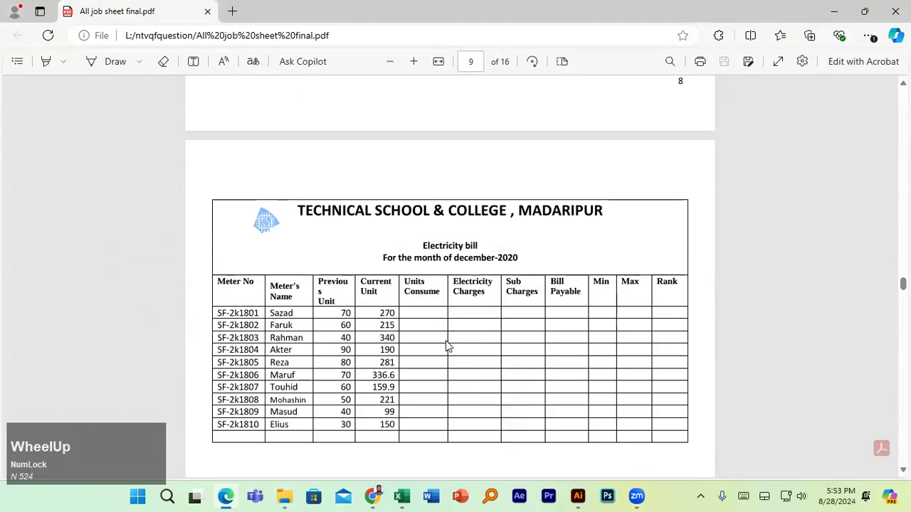
scroll(449, 346, "down", 3)
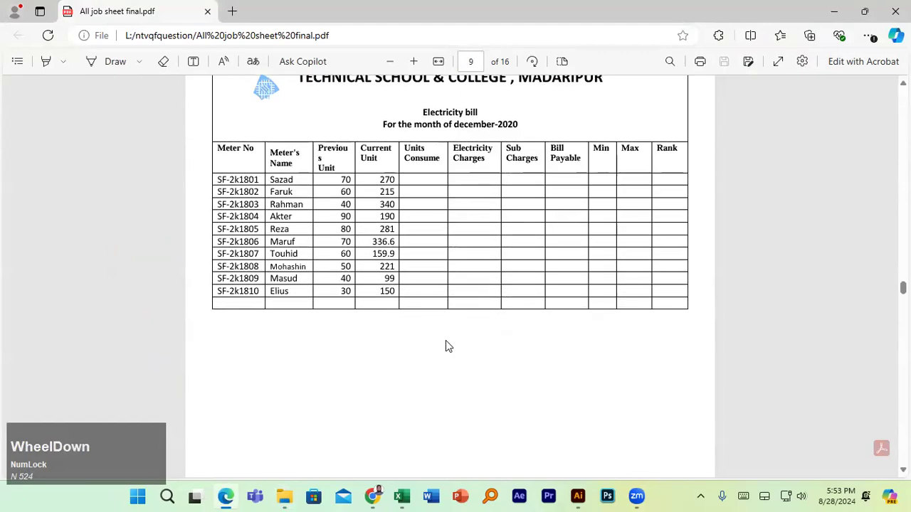
scroll(448, 347, "down", 20)
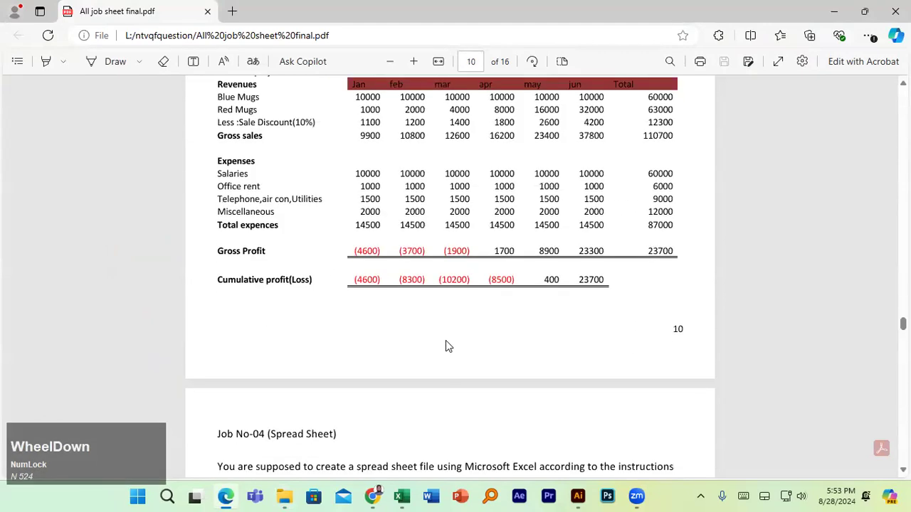
scroll(447, 342, "down", 20)
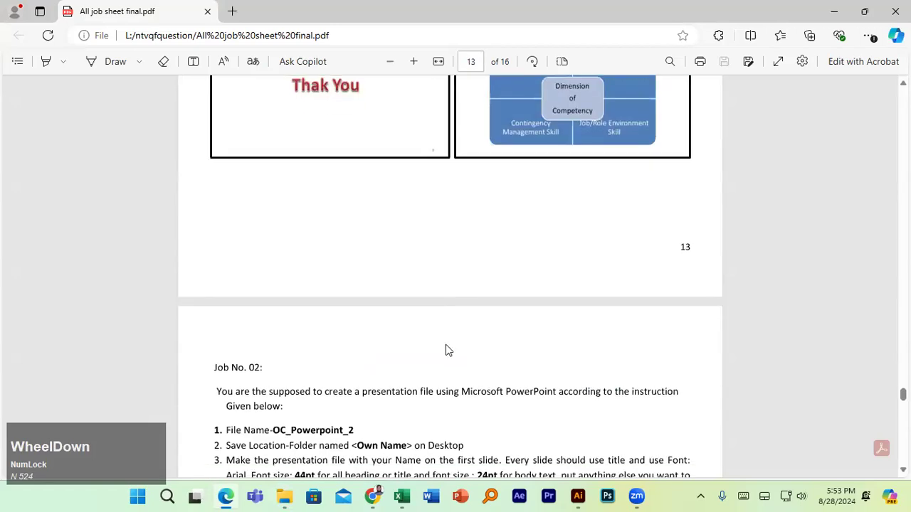
scroll(448, 350, "down", 15)
Return to the Electricity bill table on page 9 of the job sheet and examine its columns and rows.
scroll(447, 350, "up", 20)
scroll(447, 350, "up", 20)
scroll(446, 344, "up", 12)
scroll(445, 344, "down", 5)
scroll(447, 348, "down", 10)
scroll(443, 353, "up", 1)
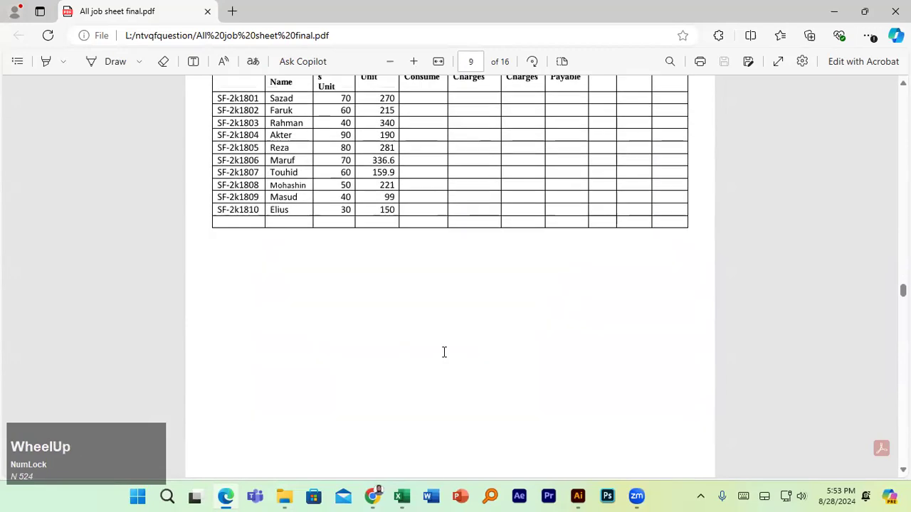
scroll(443, 352, "up", 2)
scroll(443, 352, "up", 1)
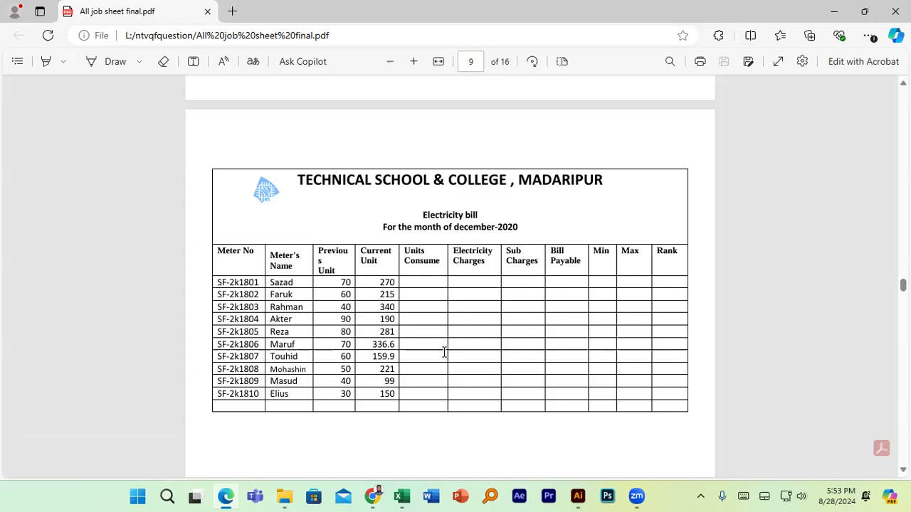
Look through the Downloads folder in File Explorer for an Excel exercise file and select Detail_Transaction_11_08_2024.xls.
left_click(285, 496)
scroll(48, 275, "up", 1)
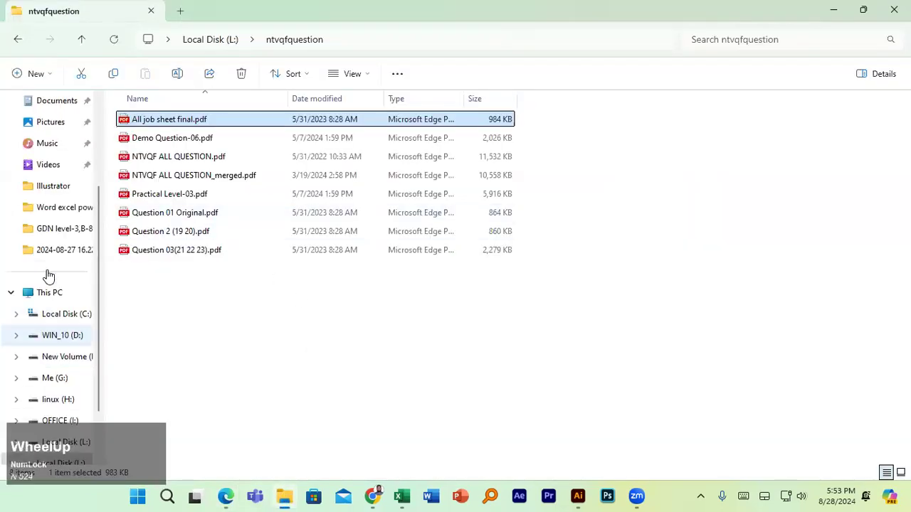
scroll(48, 275, "up", 2)
left_click(28, 212)
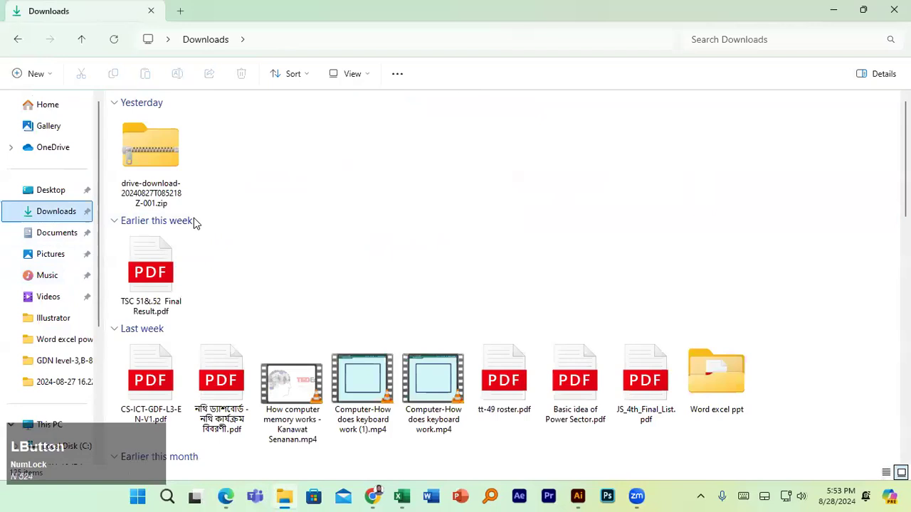
scroll(366, 370, "down", 3)
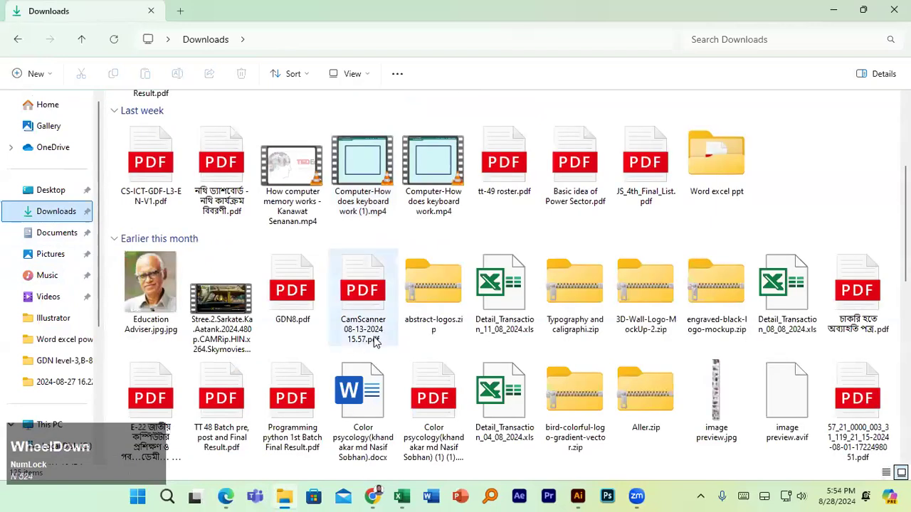
left_click(503, 292)
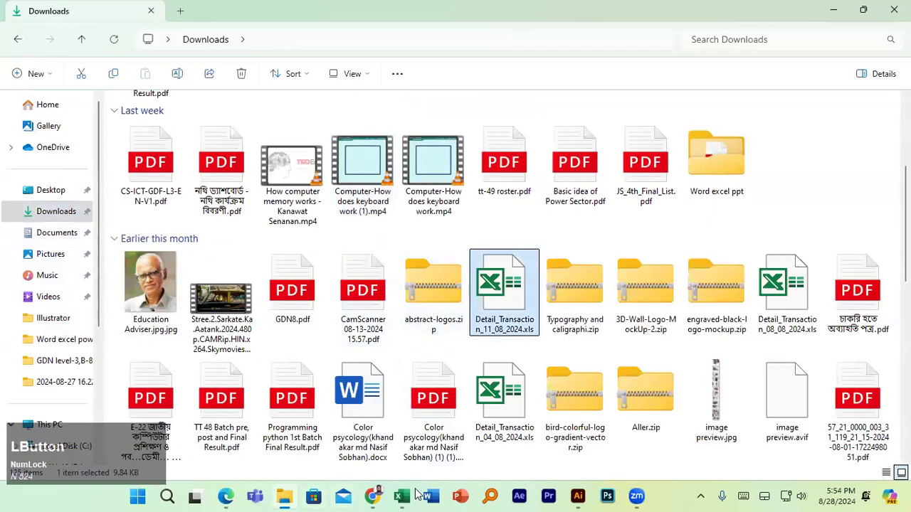
Switch to WhatsApp, search the chats by the contact's name and open the chat containing Elec-Salary-Invoice-Wages.xlsx.
left_click(138, 494)
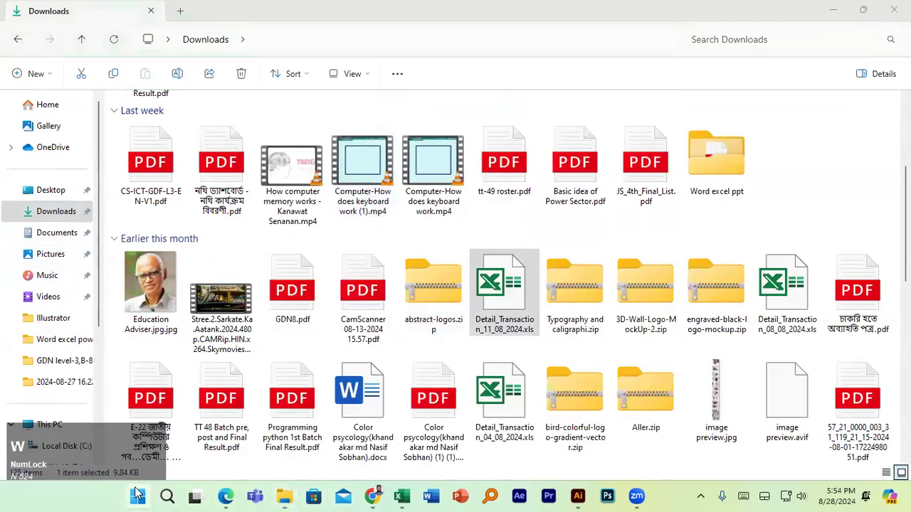
type("whatsapp")
left_click(295, 162)
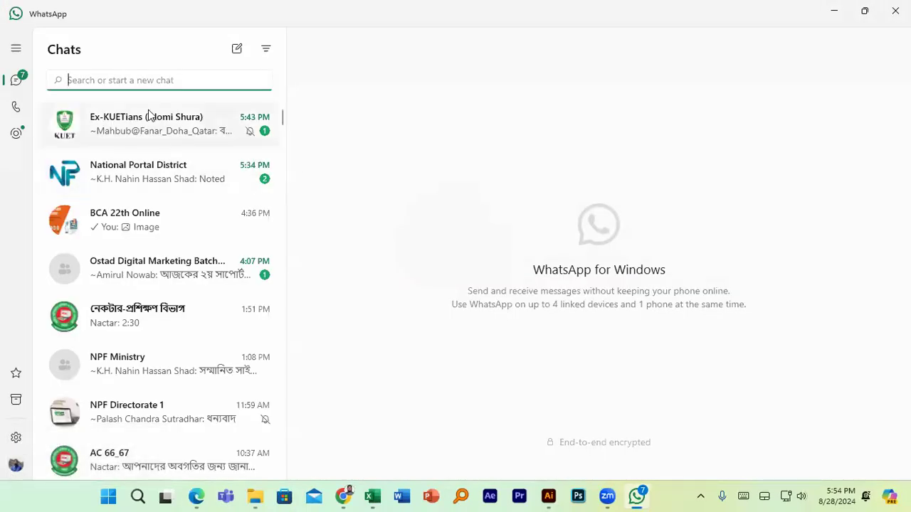
left_click(119, 82)
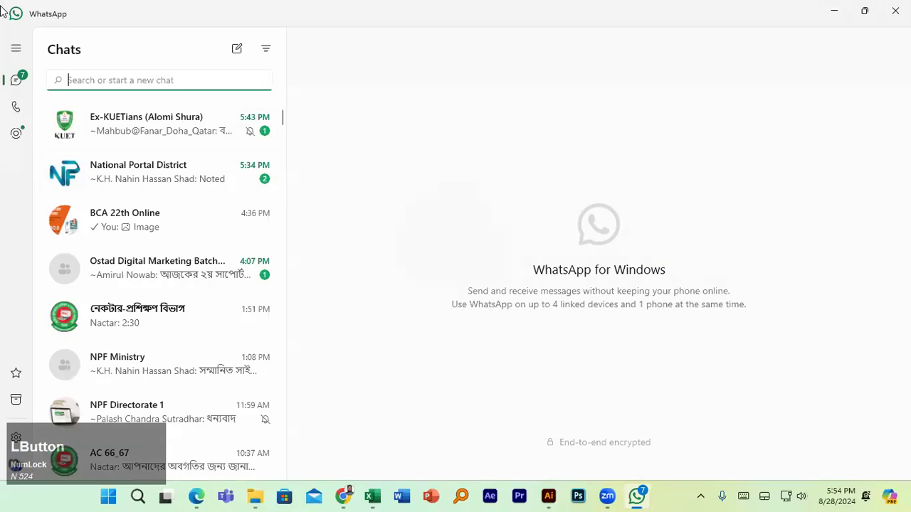
type("imran")
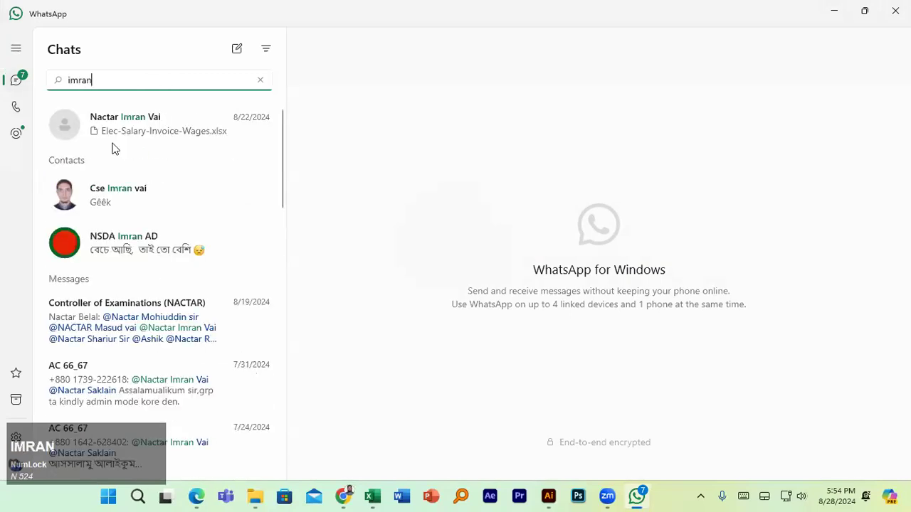
left_click(165, 135)
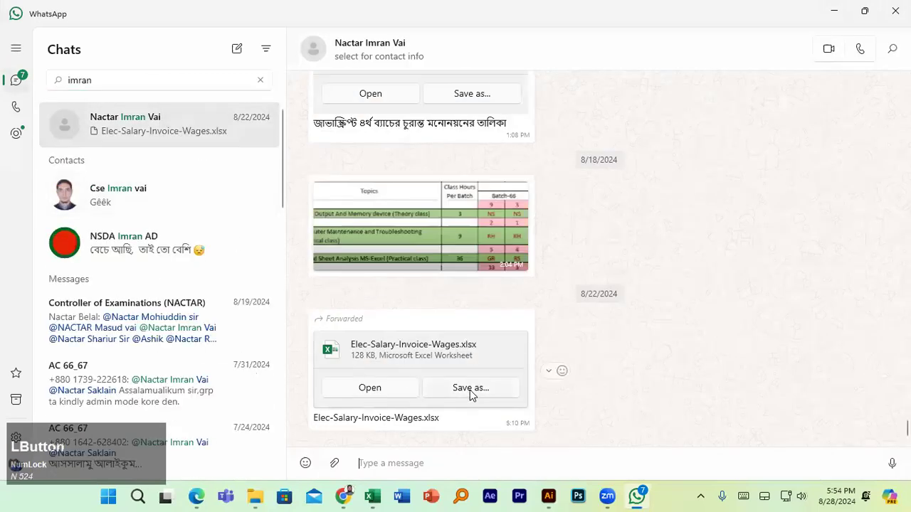
Switch back to the class-1.xlsx workbook in Excel, on the Assignment-7 sheet.
left_click(607, 496)
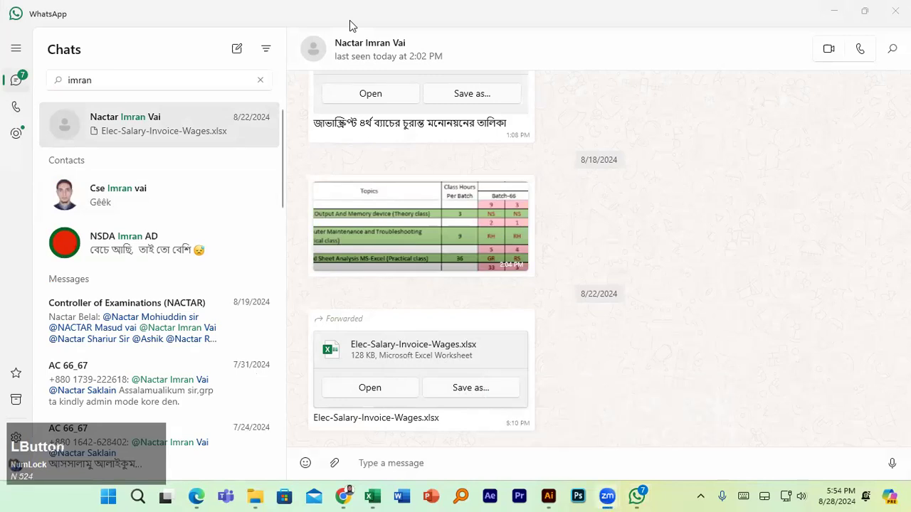
scroll(349, 20, "down", 1)
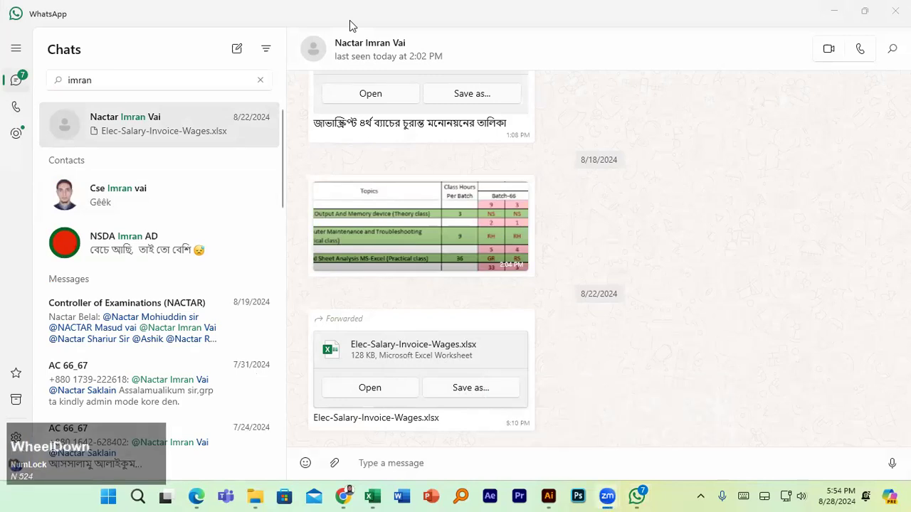
left_click(349, 20)
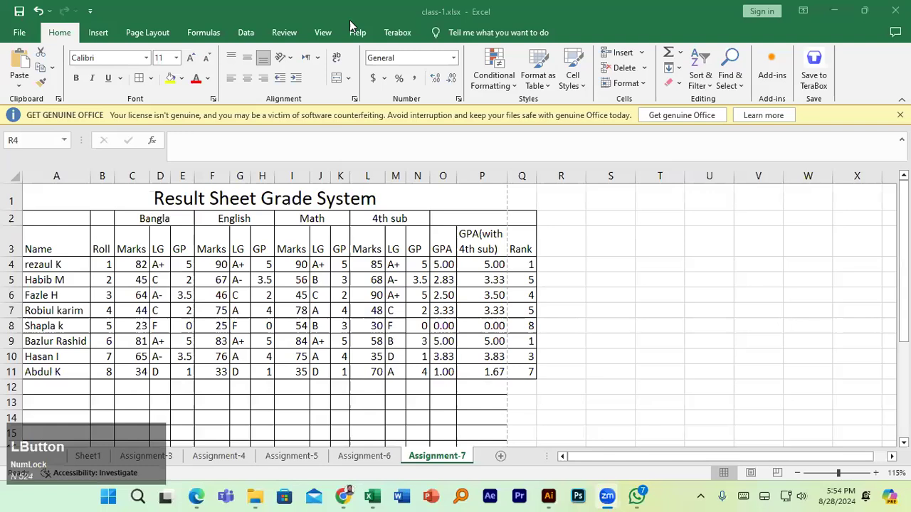
left_click(561, 177)
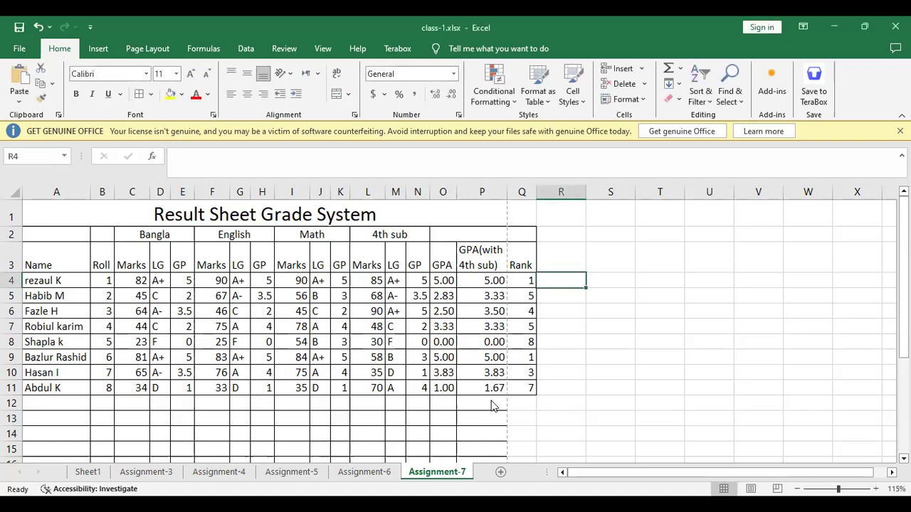
Add a new worksheet after Assignment-7 and rename it "electricity bill".
left_click(500, 471)
right_click(492, 474)
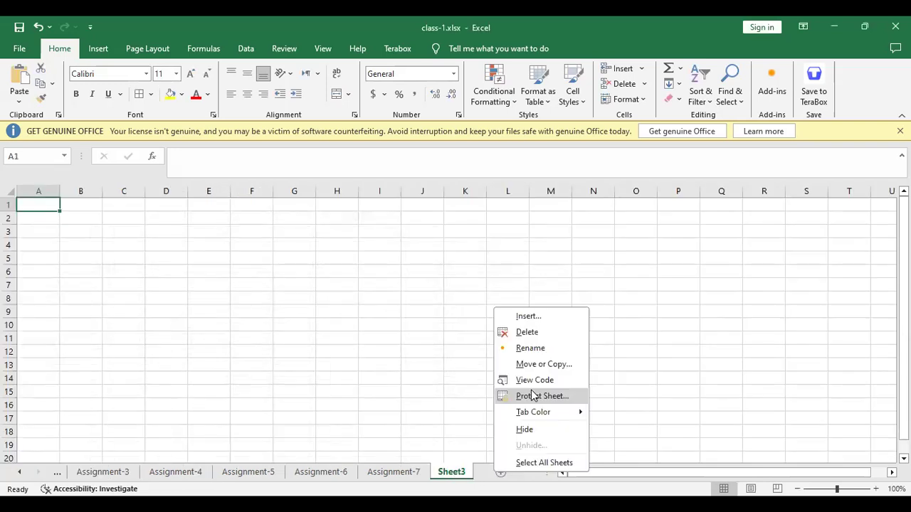
left_click(530, 348)
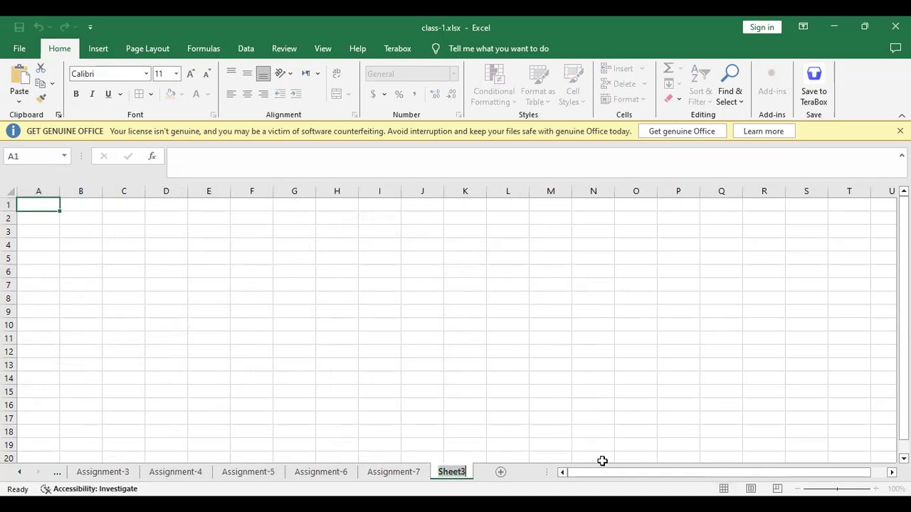
type("elec")
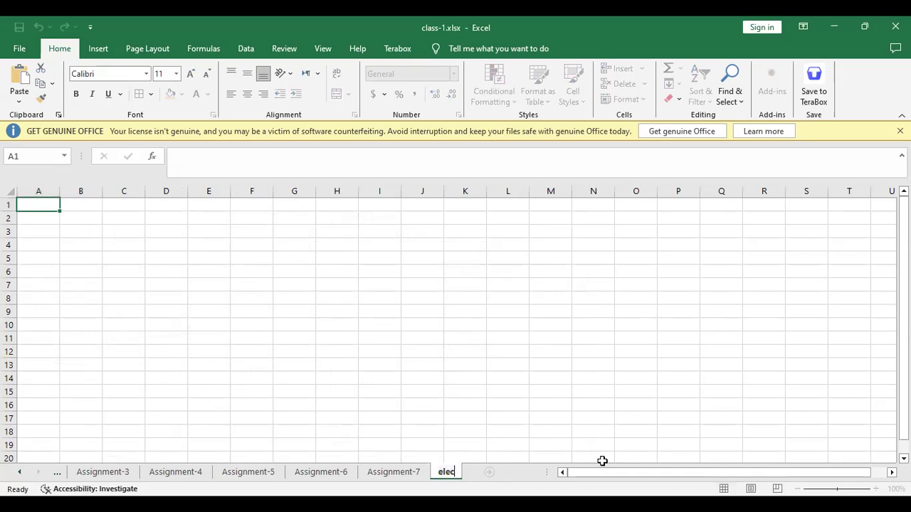
type("tricity bill")
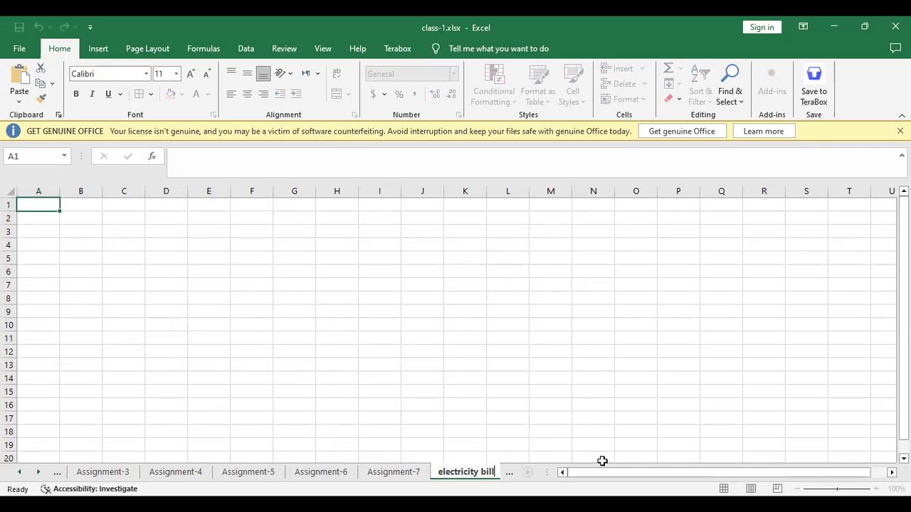
key("Return")
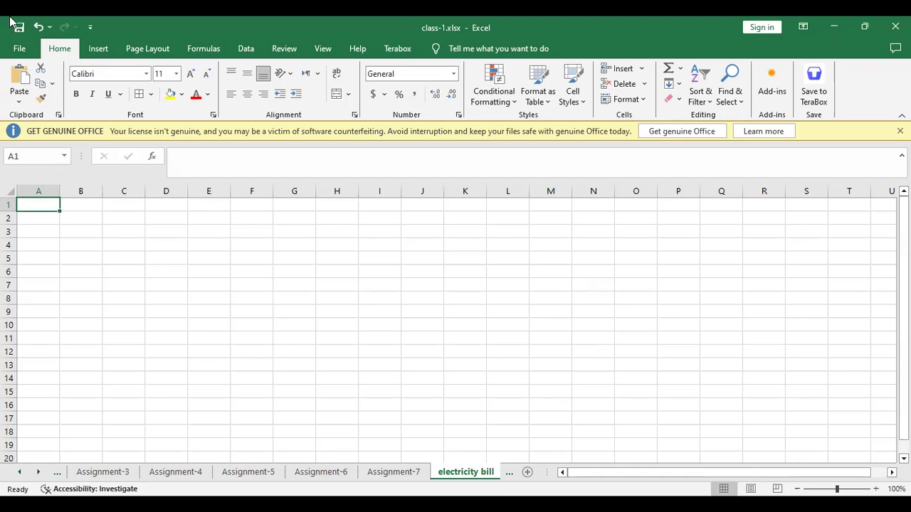
Enter the column headers cust_ID in cell A4 and cust_name in cell B4.
left_click(29, 243)
type("cu")
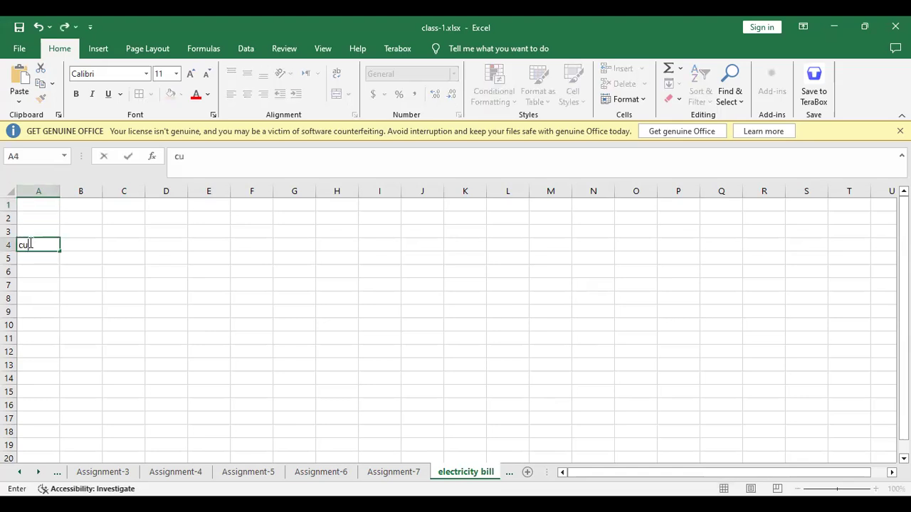
type("st_ID")
key("Tab")
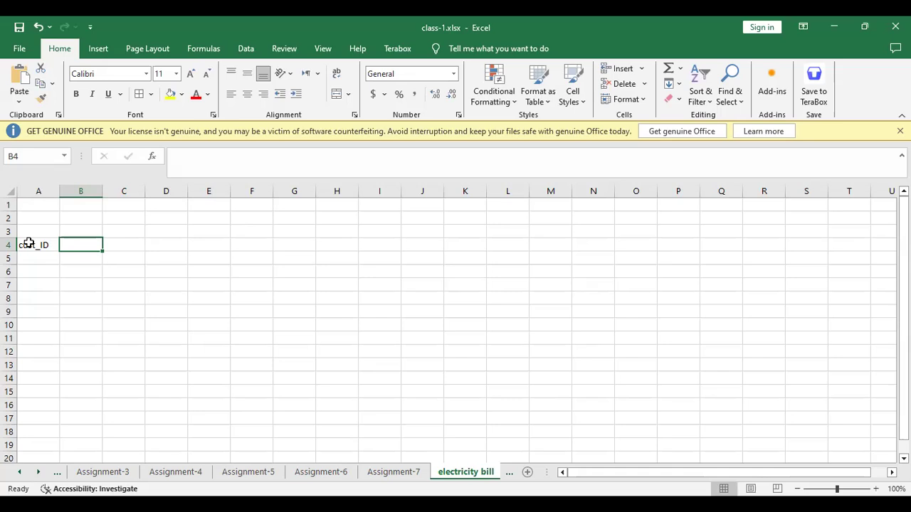
type("cust_name")
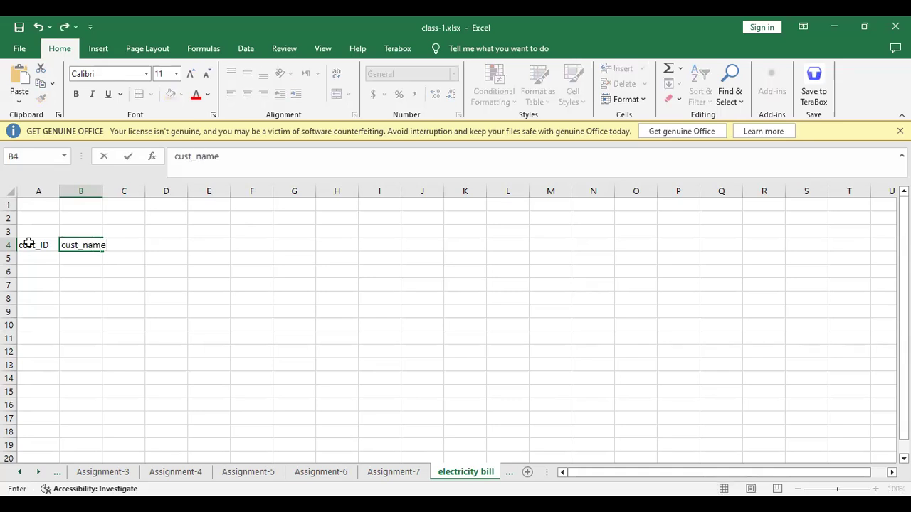
key("Tab")
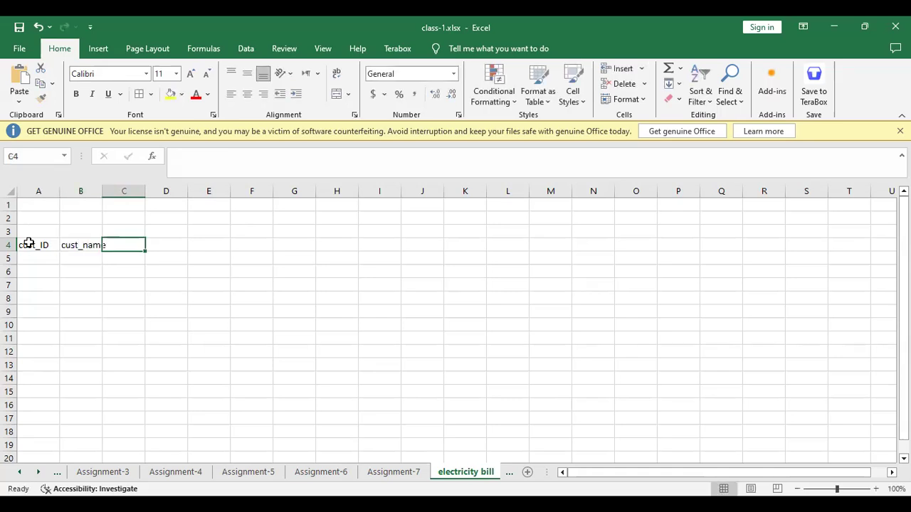
Enter the column headers Meter Reading, Prev unit, Curr Unit and Consumed Unit in cells C4 to F4.
type("Meter Reading")
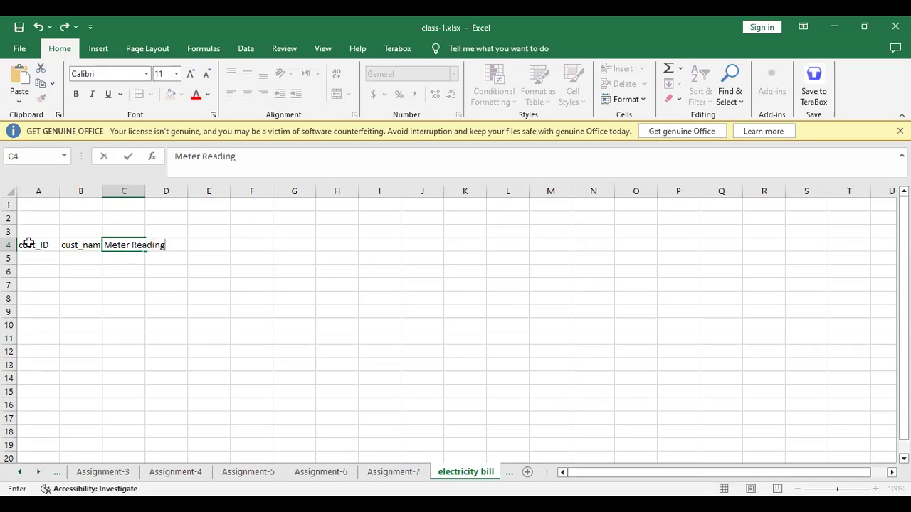
key("Tab")
type("Prev unit")
key("Tab")
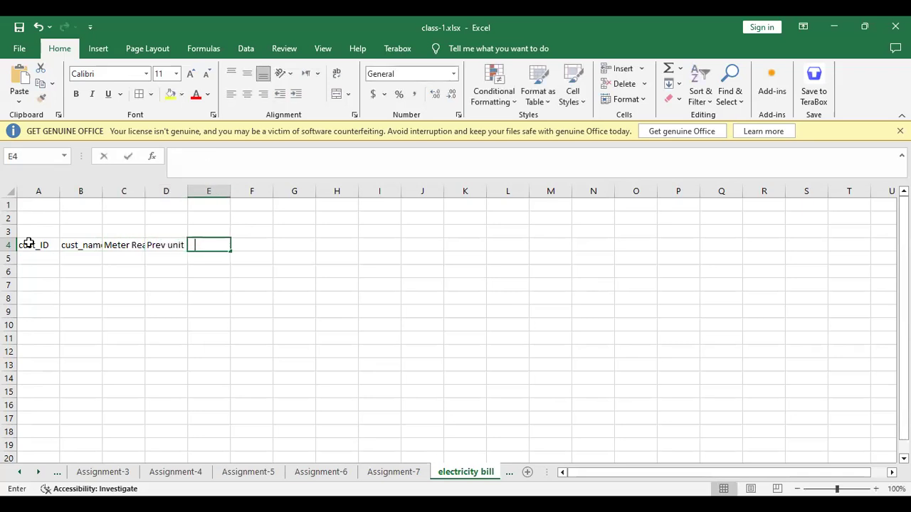
type("Curr Unit")
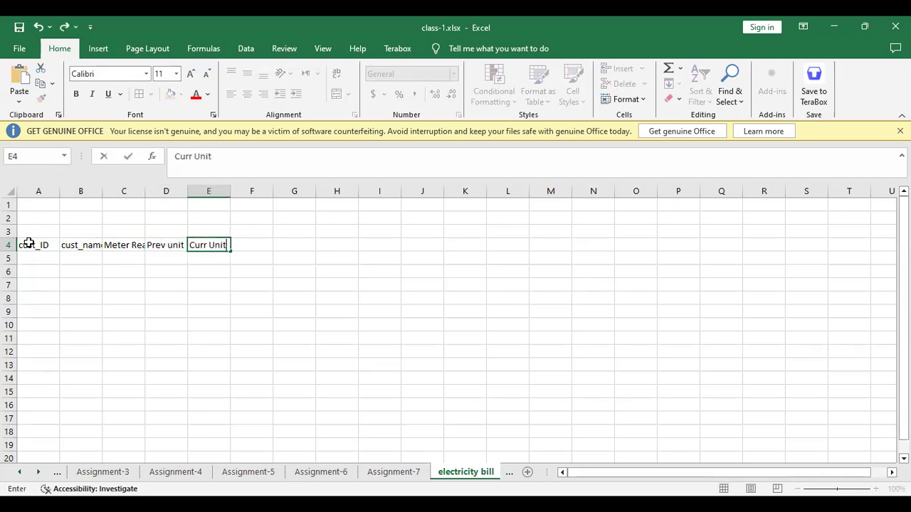
key("Tab")
type("Consu")
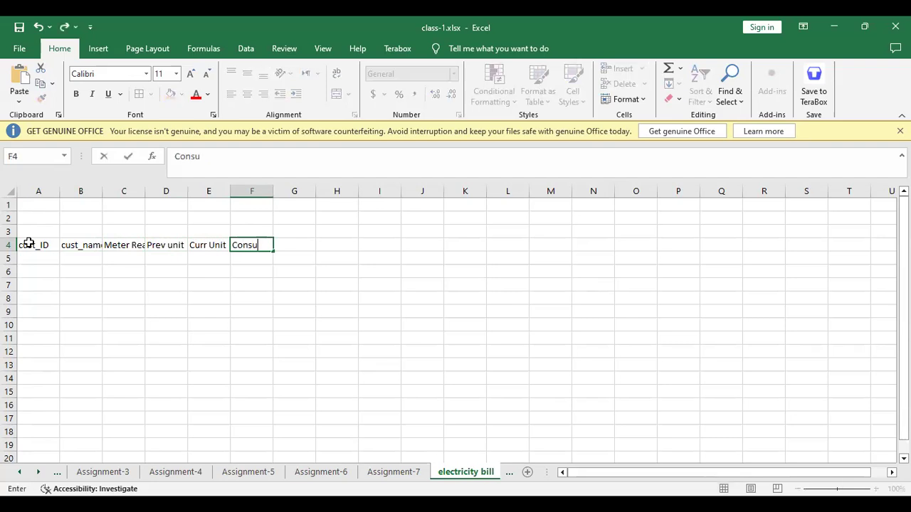
type("med Unit")
key("Tab")
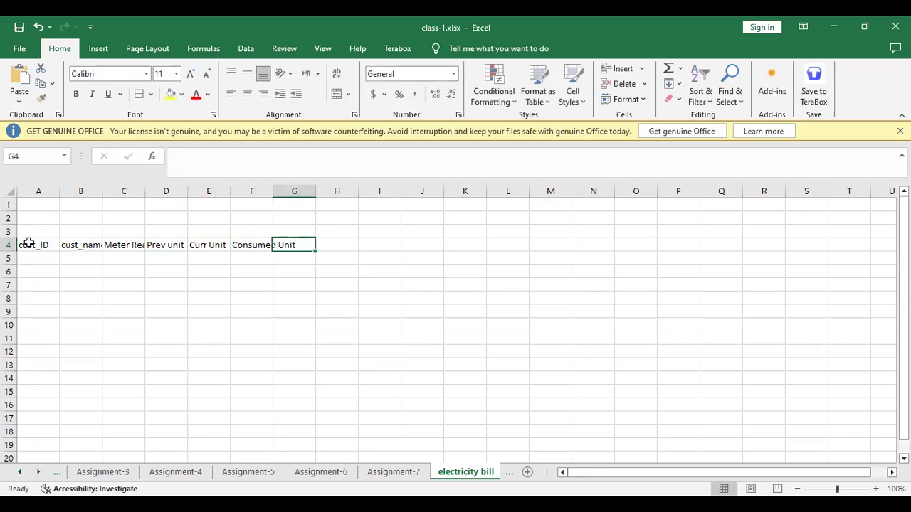
Enter the column headers Electricity charge, Service charge and Bill amount in cells G4 to I4.
type("El")
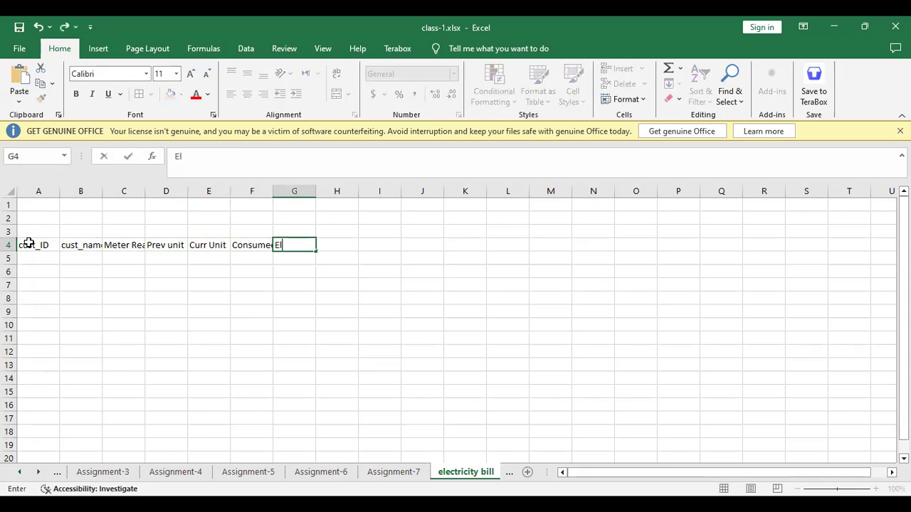
type("ectricity")
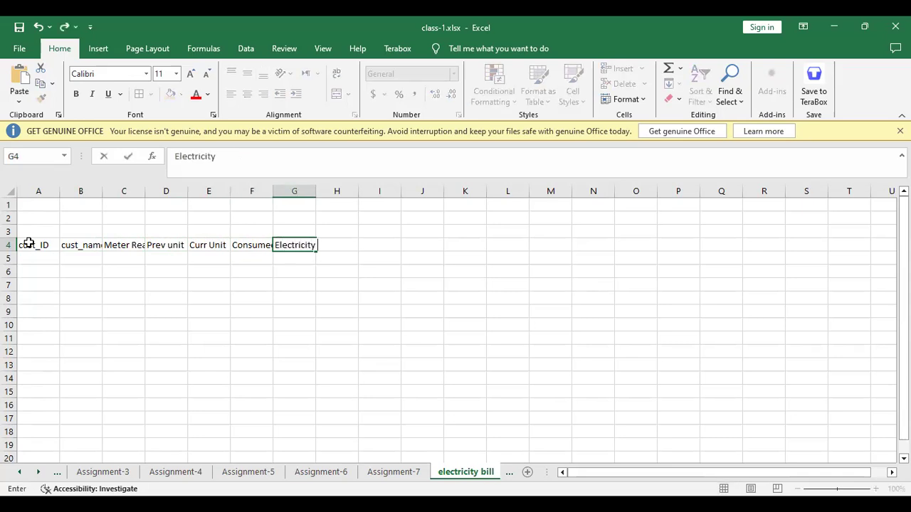
type(" charge")
key("Tab")
type("S")
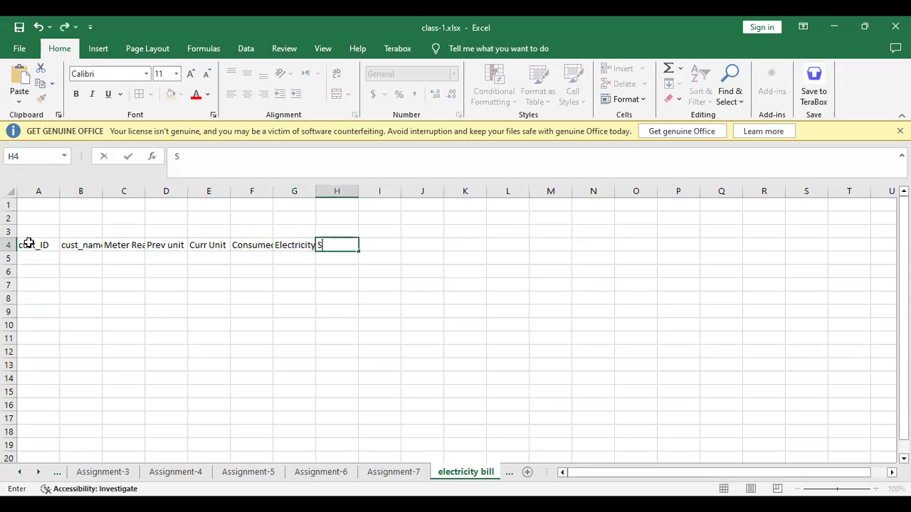
type("ervice charge")
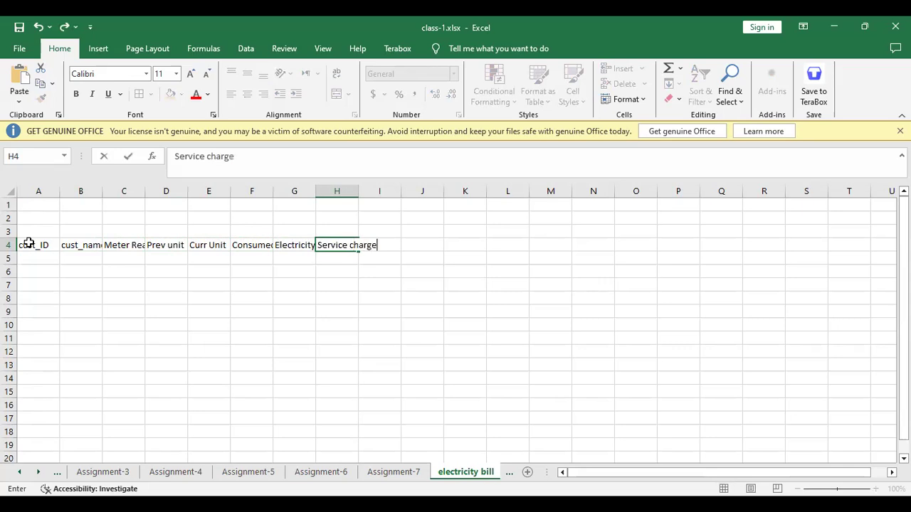
key("Tab")
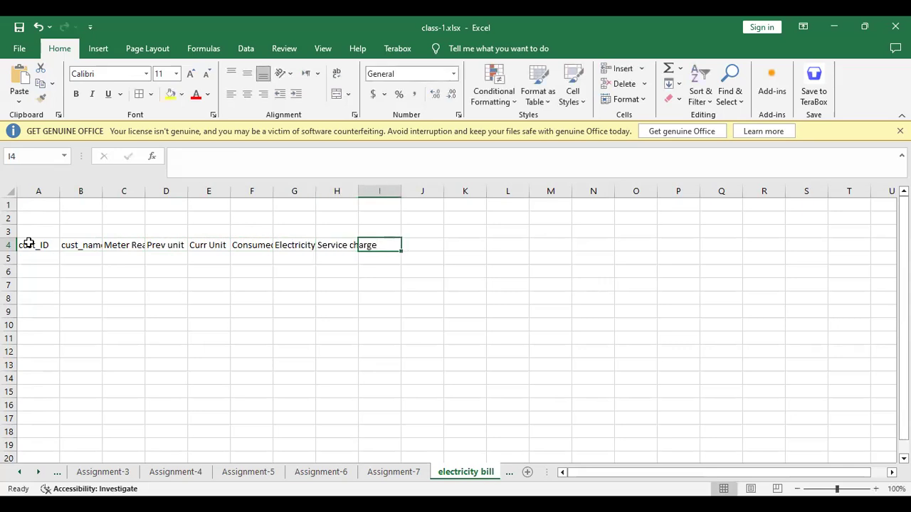
type("Bill amu")
key("BackSpace")
type("ount")
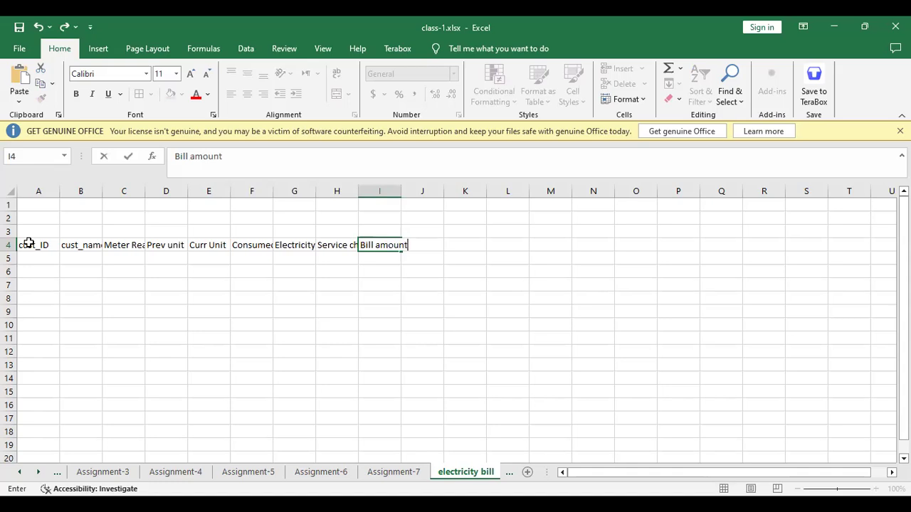
key("Return")
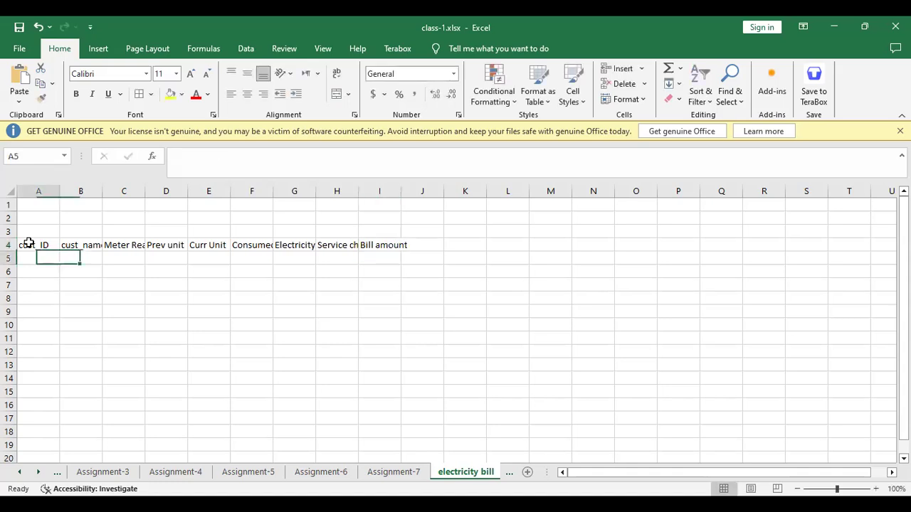
Add the column header Rank in cell J4, directly after Bill amount.
left_click(28, 244)
key("End")
key("Right")
key("Right")
key("Right")
key("Right")
key("Right")
key("Right")
key("Right")
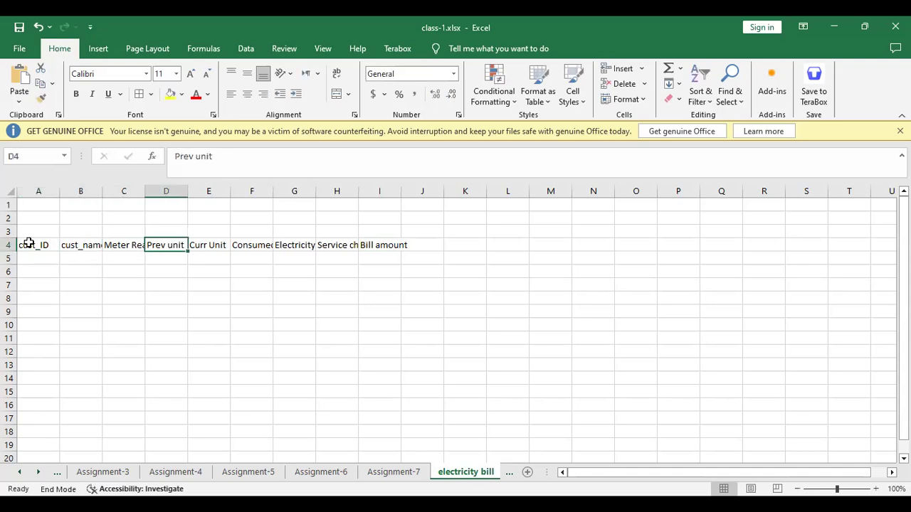
key("Right")
key("Right")
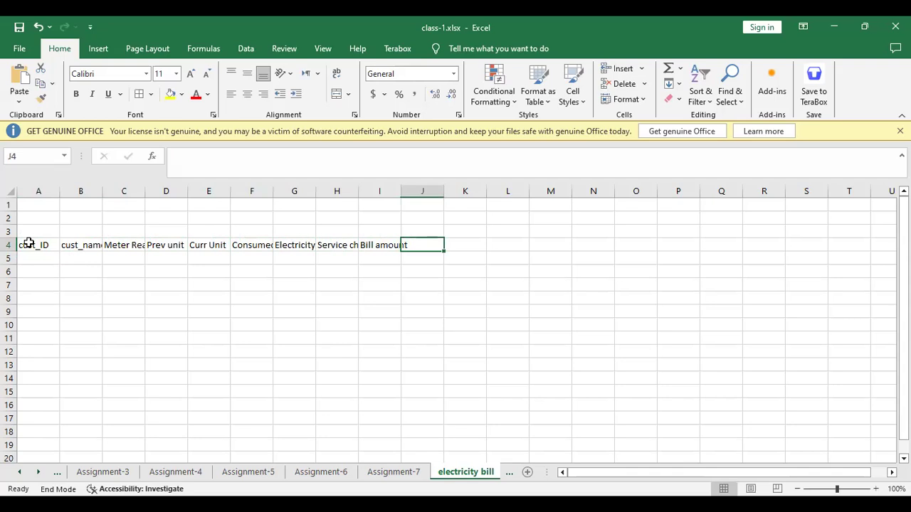
type("Rank")
key("Return")
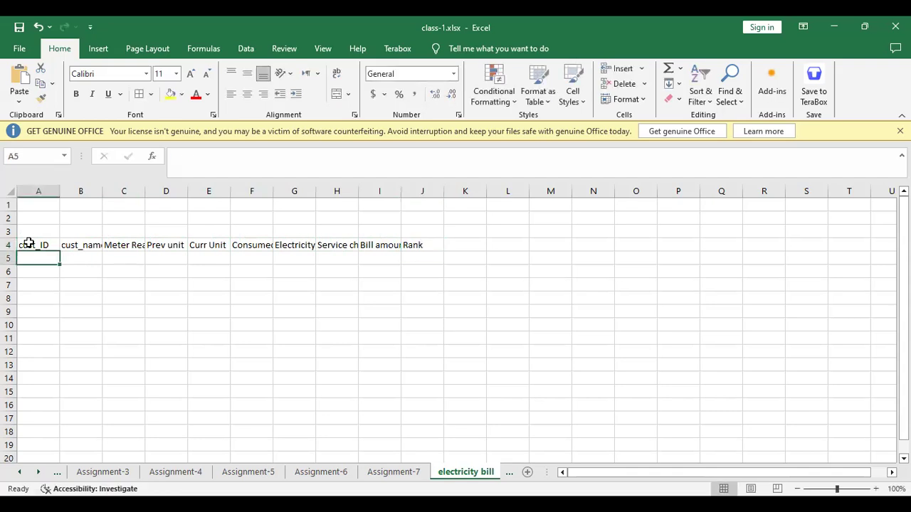
AutoFit the column widths of the whole electricity bill sheet and select cell A5.
left_click(10, 188)
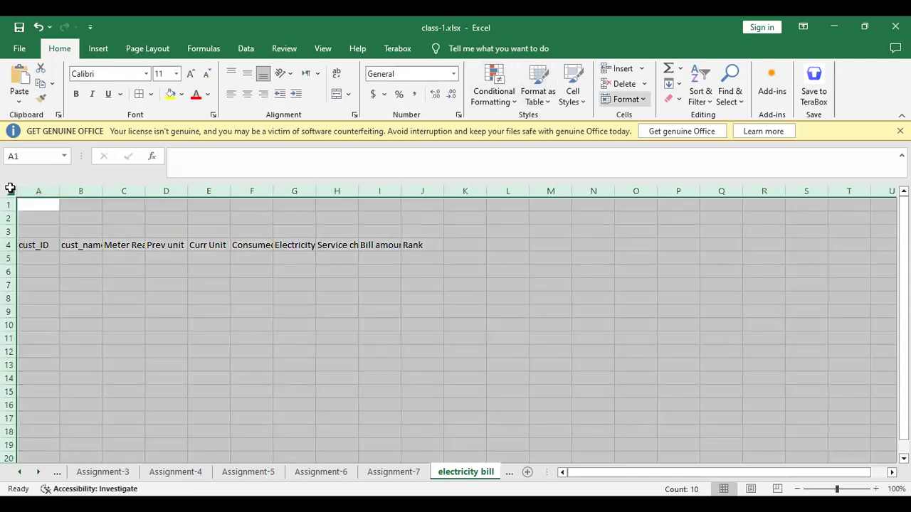
left_click(625, 99)
left_click(645, 183)
left_click(41, 263)
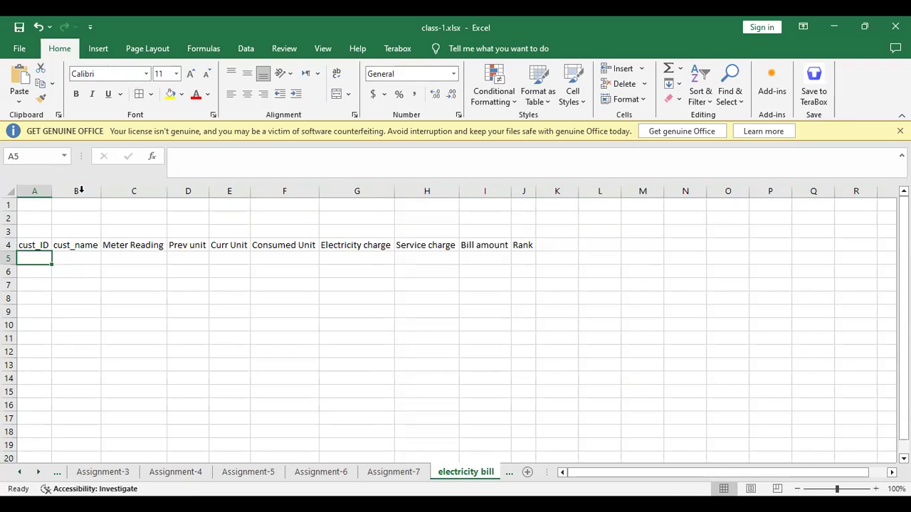
key("alt+Tab")
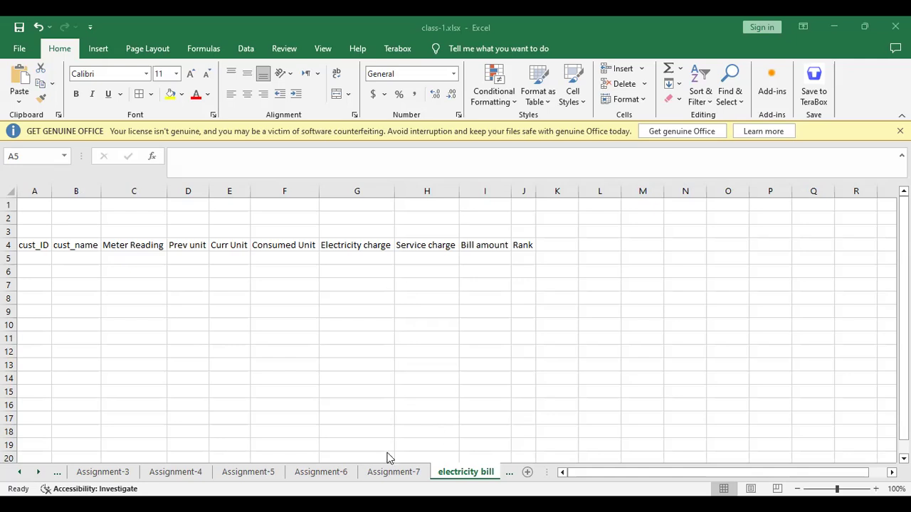
left_click(558, 271)
left_click(38, 305)
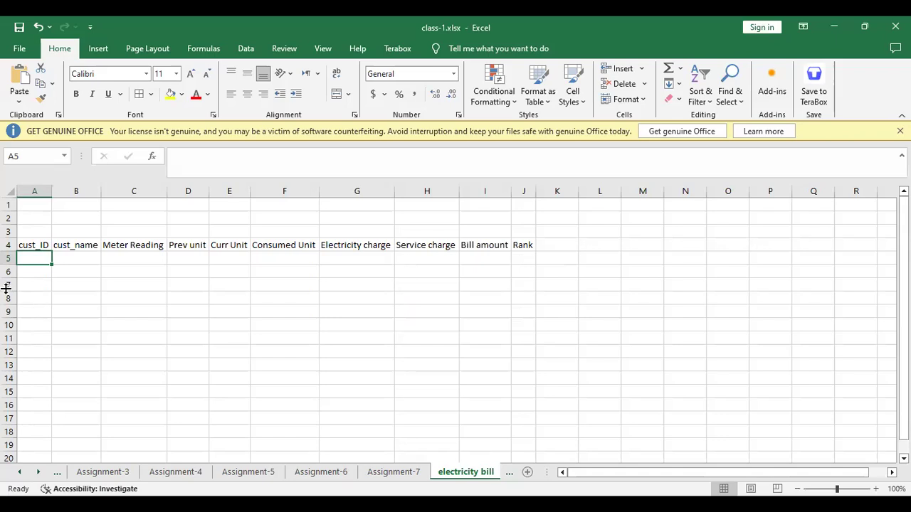
Open Data Validation for the cust_ID cells A5:A10 and set the allowed criteria to Custom.
left_click_drag(35, 267, 36, 329)
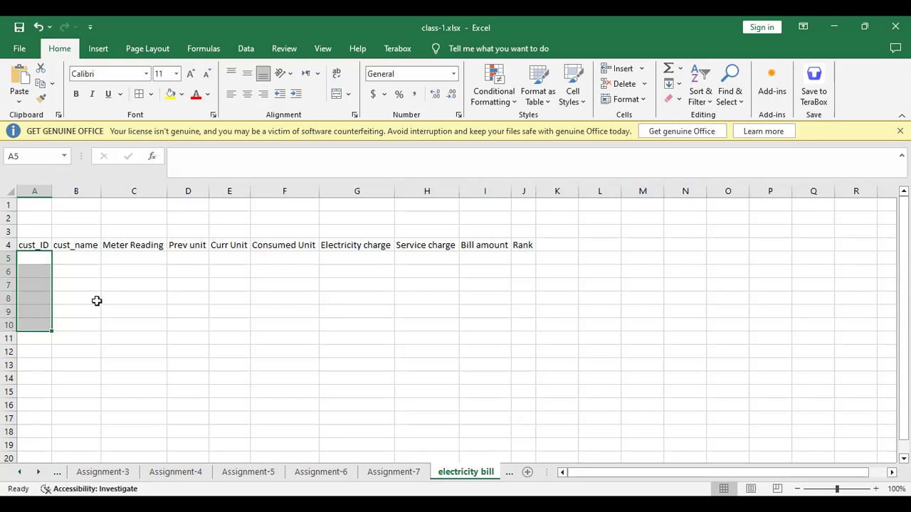
left_click(242, 52)
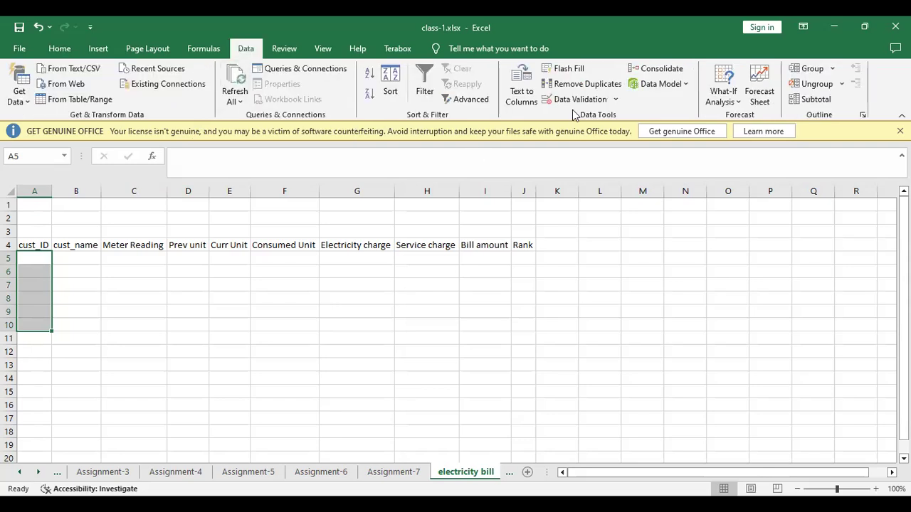
left_click(616, 101)
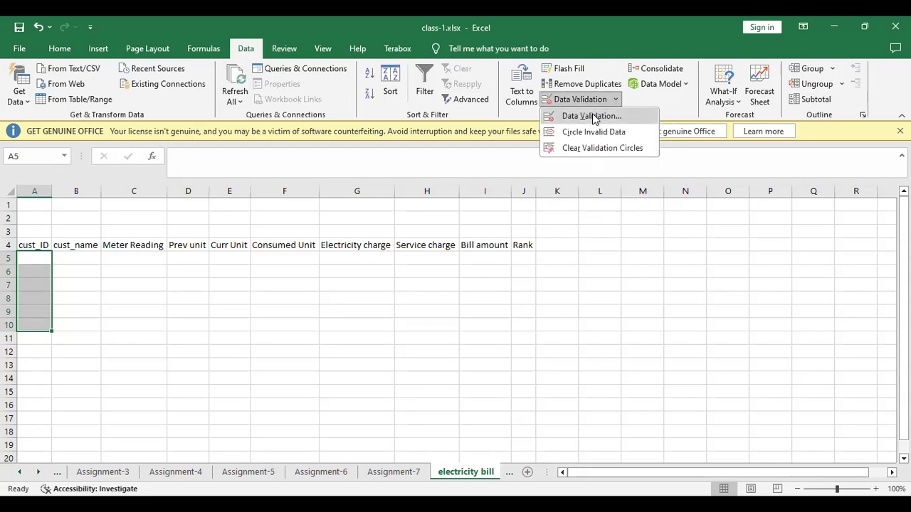
left_click(594, 120)
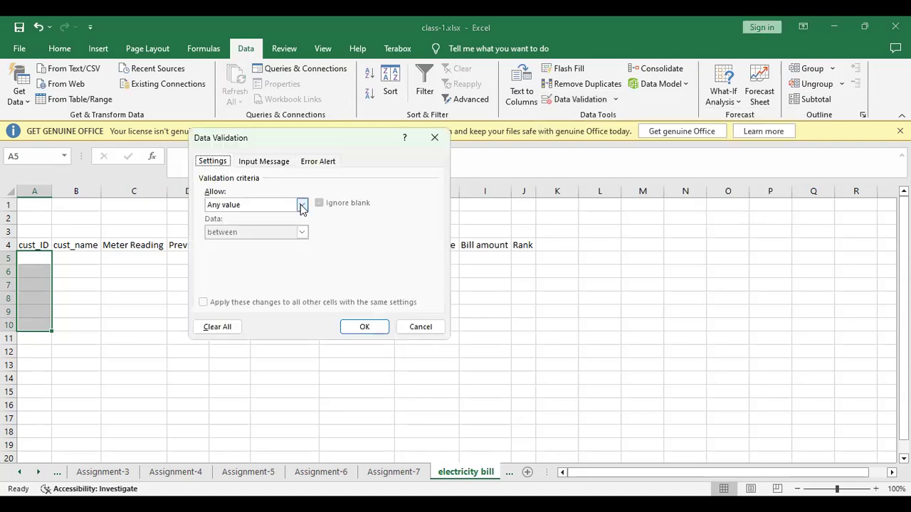
left_click(301, 205)
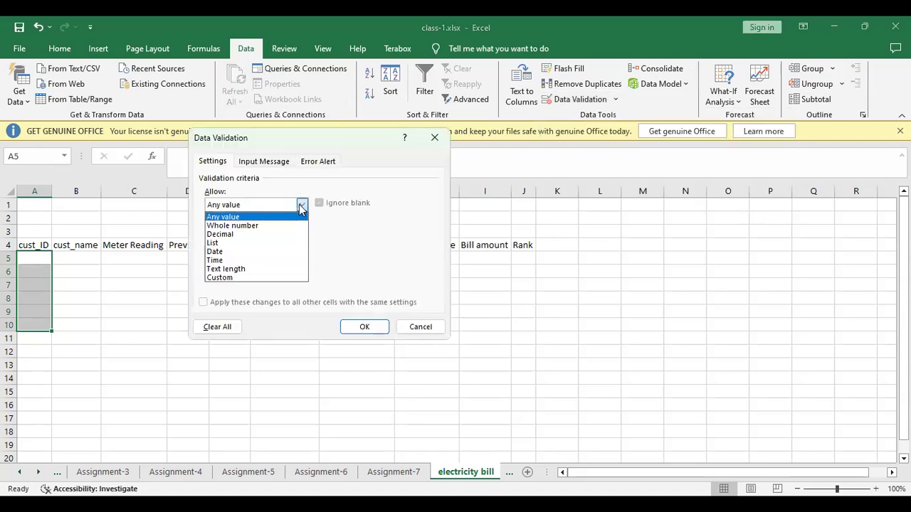
left_click(237, 278)
left_click(238, 259)
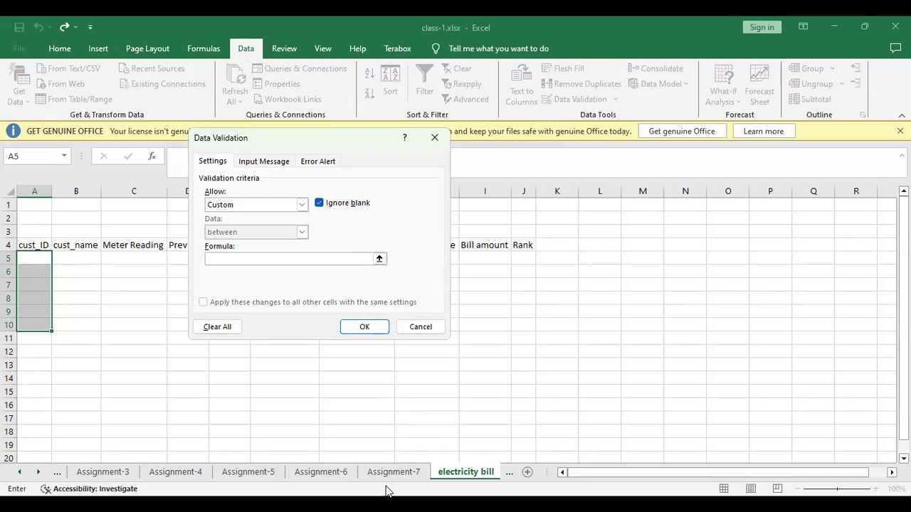
Begin the custom validation formula with =AND(countif($A$5:$A$10, using absolute references for the cust_ID range.
key("Down")
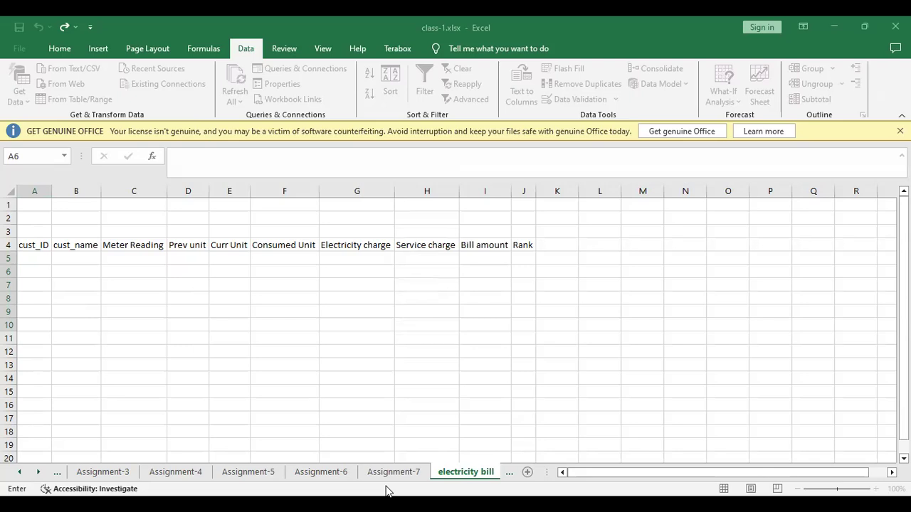
left_click(290, 259)
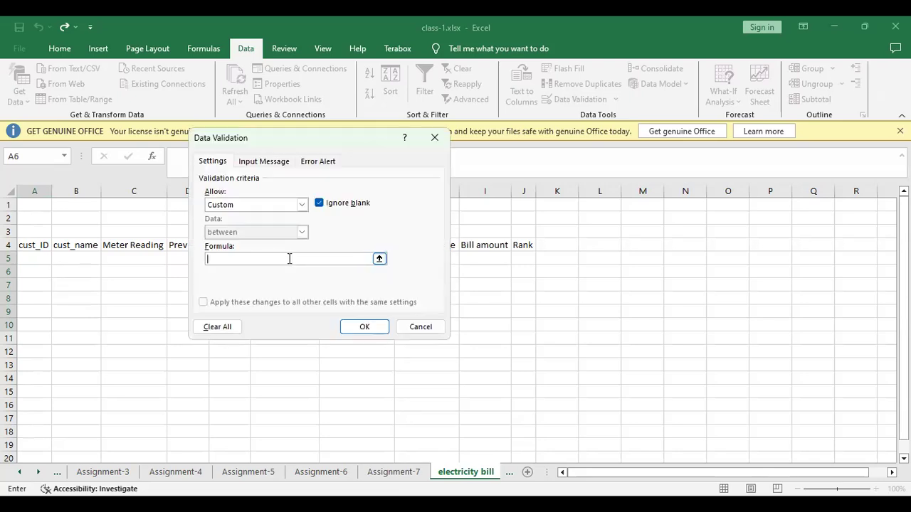
type("=AND(")
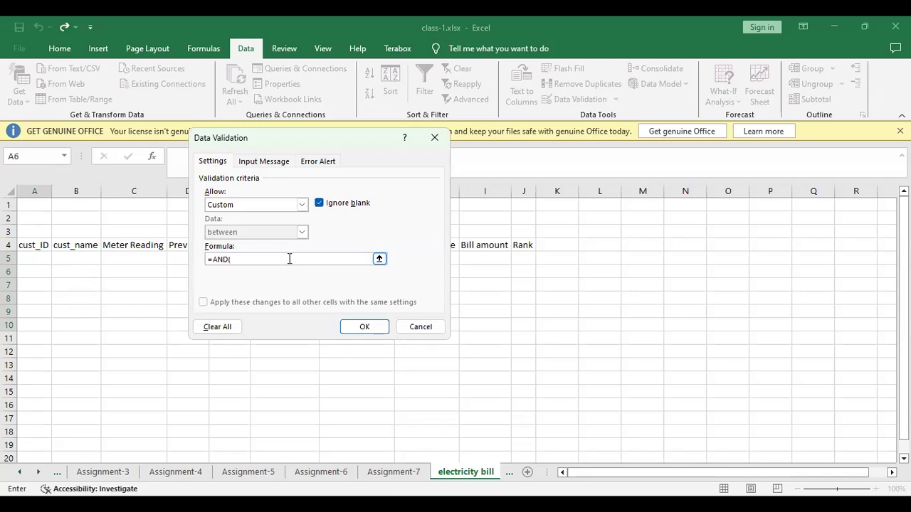
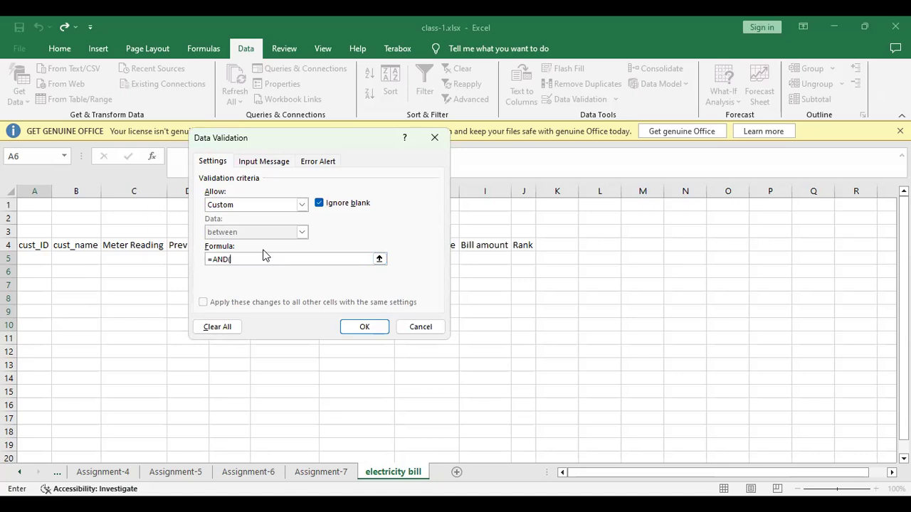
type("countif(")
left_click_drag(289, 132, 437, 126)
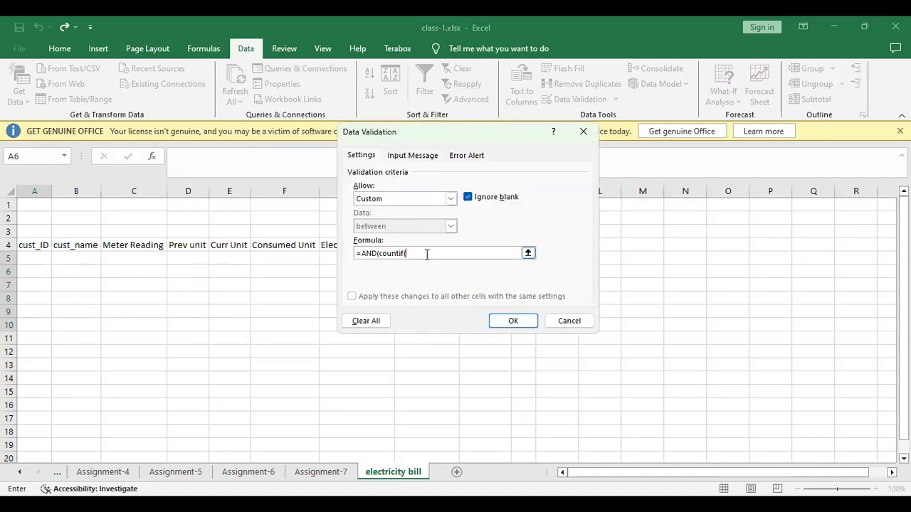
type("A5:A10")
left_click_drag(430, 254, 408, 258)
left_click(408, 253)
key("Right")
type("$A$")
key("Right")
type("$")
key("Right")
type(",")
key("Escape")
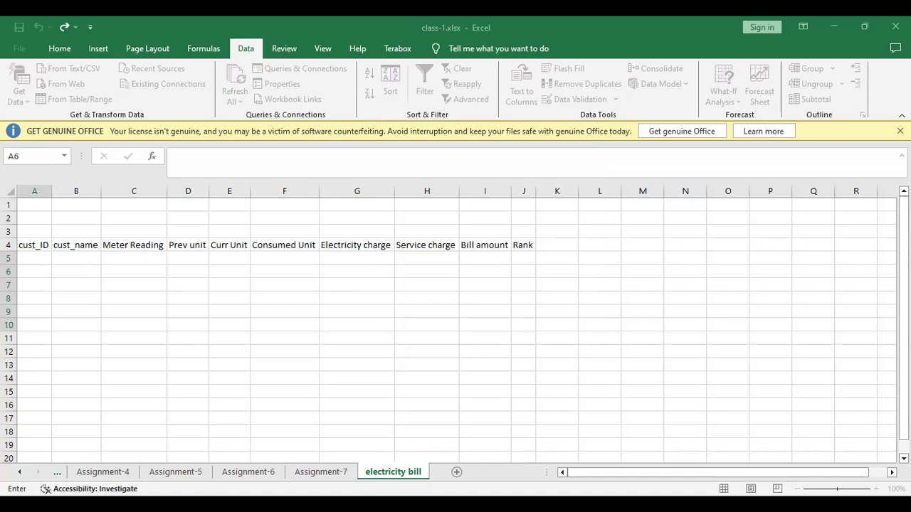
Complete the formula's first condition with A5)<2 so that each cust_ID can occur only once.
left_click(451, 261)
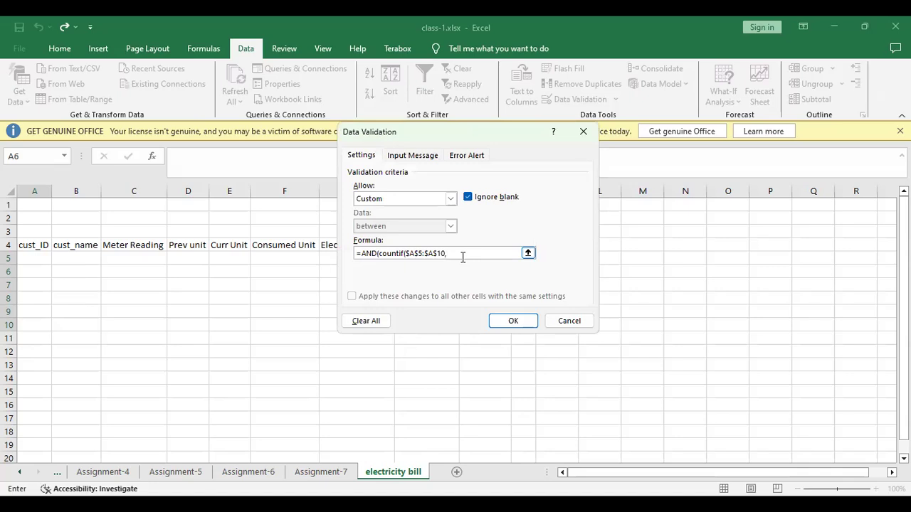
type("A5)<2,")
left_click(414, 255)
left_click_drag(405, 254, 454, 253)
left_click(454, 253)
left_click_drag(454, 252, 441, 253)
left_click(459, 253)
left_click_drag(460, 253, 380, 253)
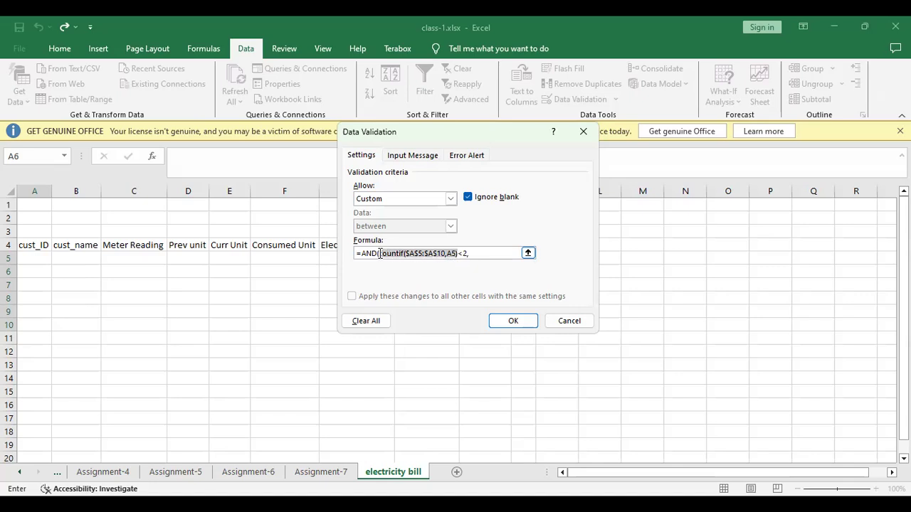
left_click(427, 253)
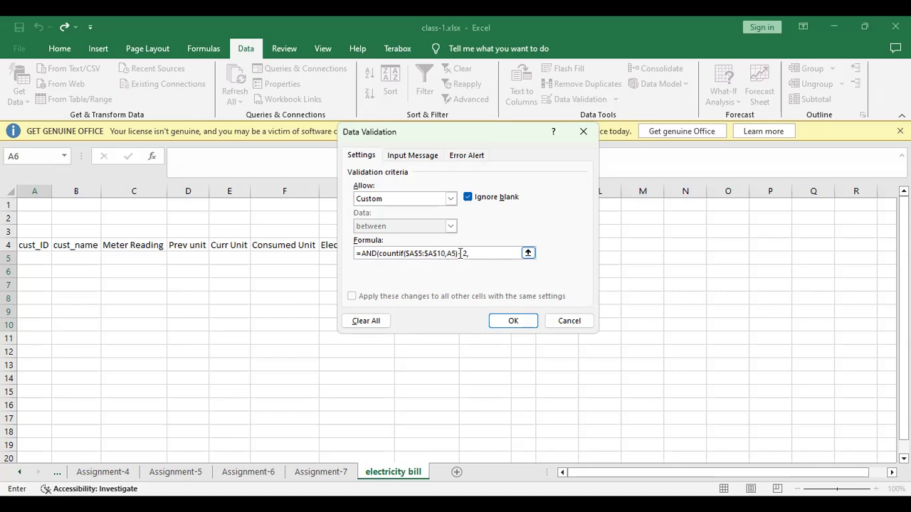
left_click_drag(464, 253, 414, 255)
left_click(414, 255)
Add the condition len(A5)=6 to the custom validation formula so that each cust_ID must have six characters.
left_click(468, 254)
type(",")
type("len(A5)=6")
key("Return")
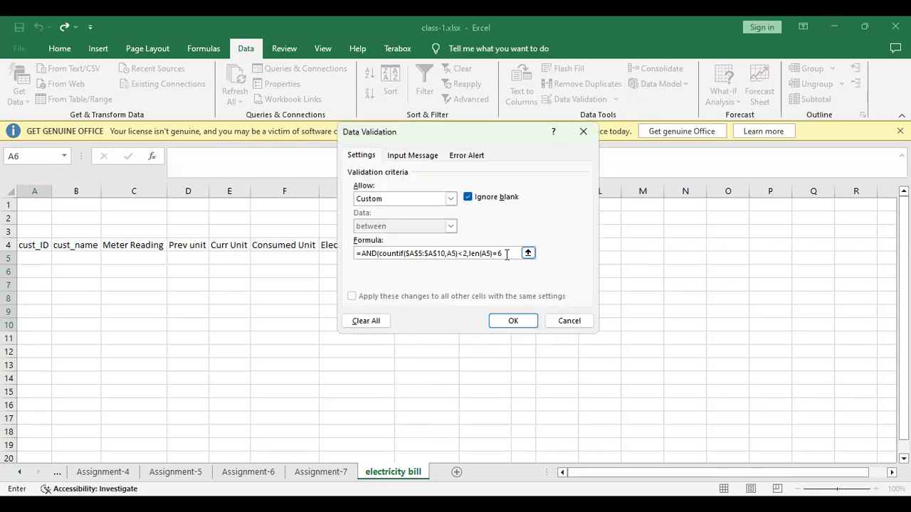
Add the condition isnumber(A5) to the validation formula so that only numeric cust_ID values are accepted.
type(",A5)<2,len(A5)=6,isnumber")
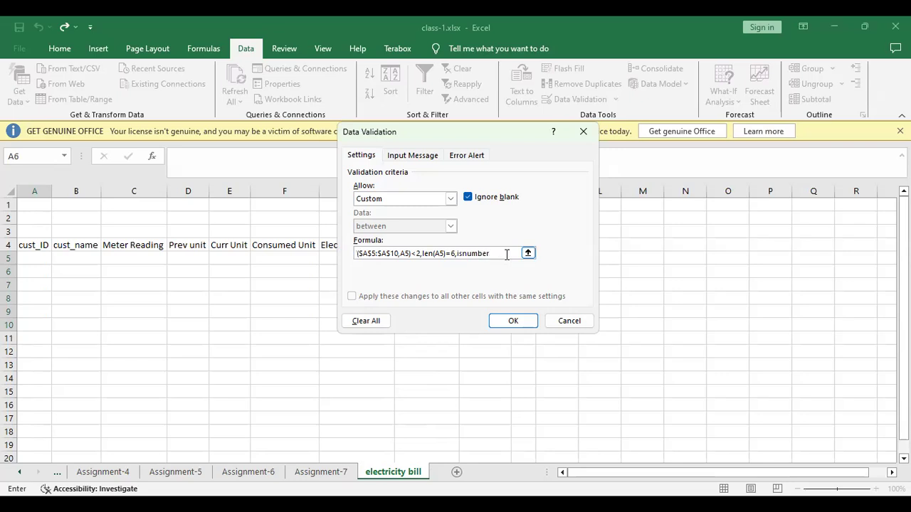
type("(")
left_click_drag(433, 254, 446, 254)
left_click(499, 253)
type("A5)")
left_click_drag(458, 254, 503, 254)
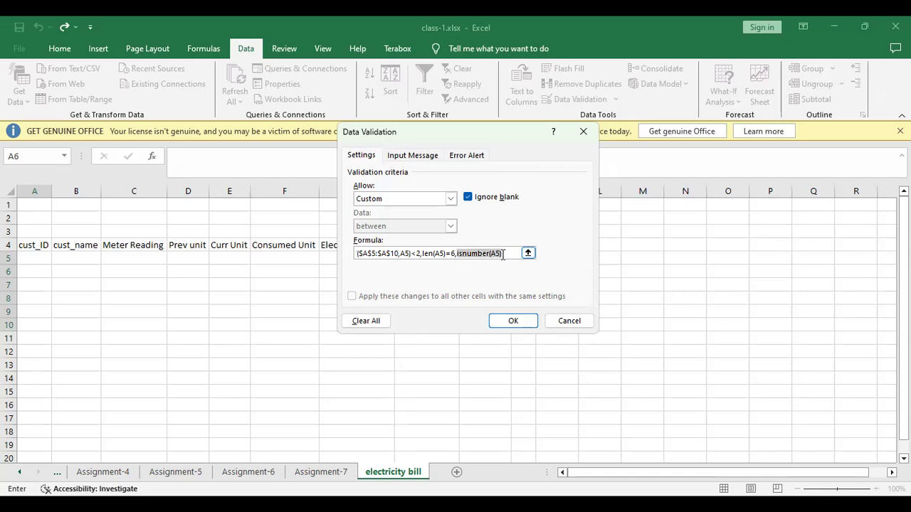
left_click(498, 254)
left_click_drag(459, 254, 504, 253)
left_click(502, 253)
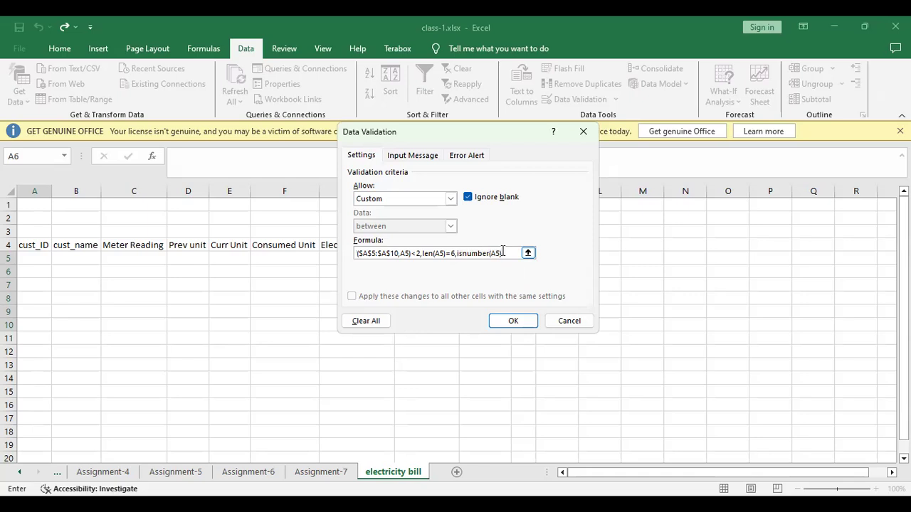
Examine the len(A5)=6 condition in the custom validation formula.
left_click_drag(422, 253, 445, 253)
left_click(443, 253)
double_click(437, 253)
left_click(439, 254)
double_click(436, 253)
left_click_drag(446, 256, 438, 255)
left_click(439, 255)
left_click(437, 255)
Review the formula from its start, checking the countif range, its A5 criterion and the remaining conditions.
left_click_drag(423, 254, 348, 262)
left_click(407, 254)
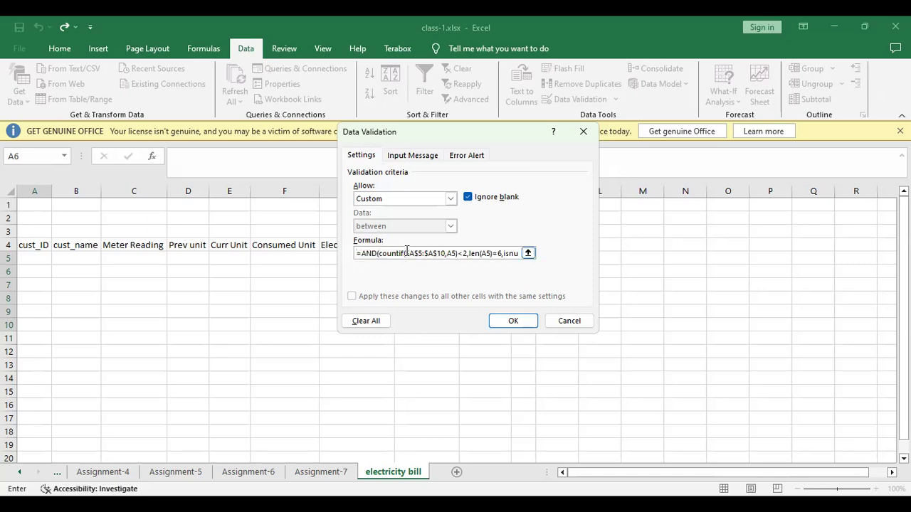
left_click_drag(406, 253, 456, 254)
mouse_move(447, 253)
left_mouse_down()
mouse_move(406, 253)
mouse_move(454, 253)
left_mouse_up()
left_click(455, 253)
type(")")
type("5)")
left_click(467, 254)
left_click_drag(377, 253, 527, 254)
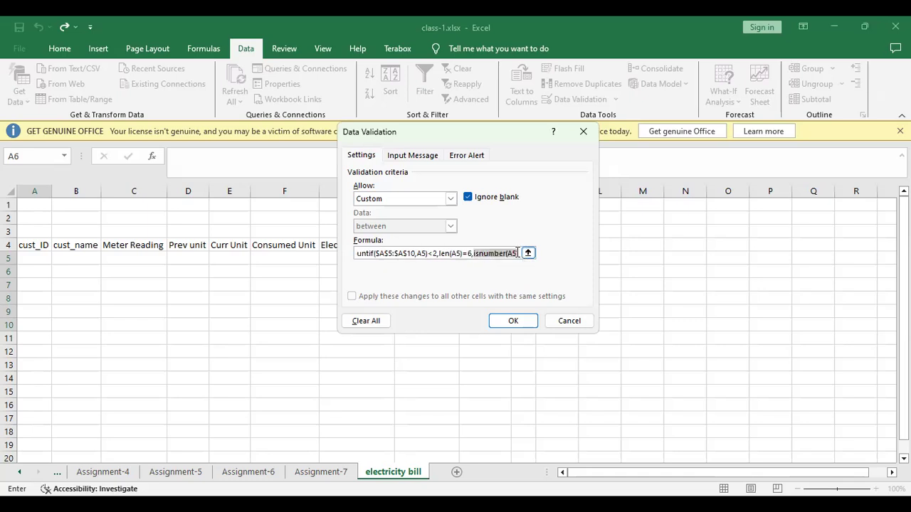
Close the AND formula after isnumber(A5) with balanced parentheses and apply the validation to the cust_ID cells.
left_click(518, 254)
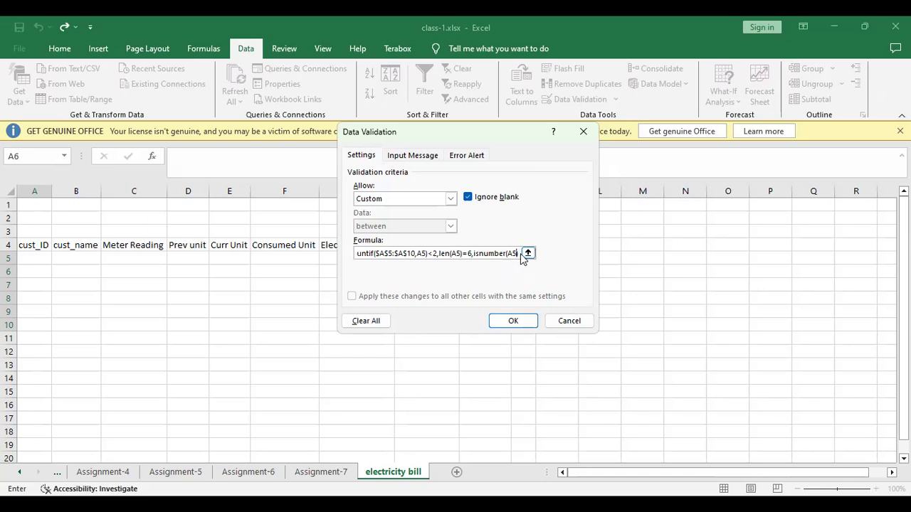
type(")")
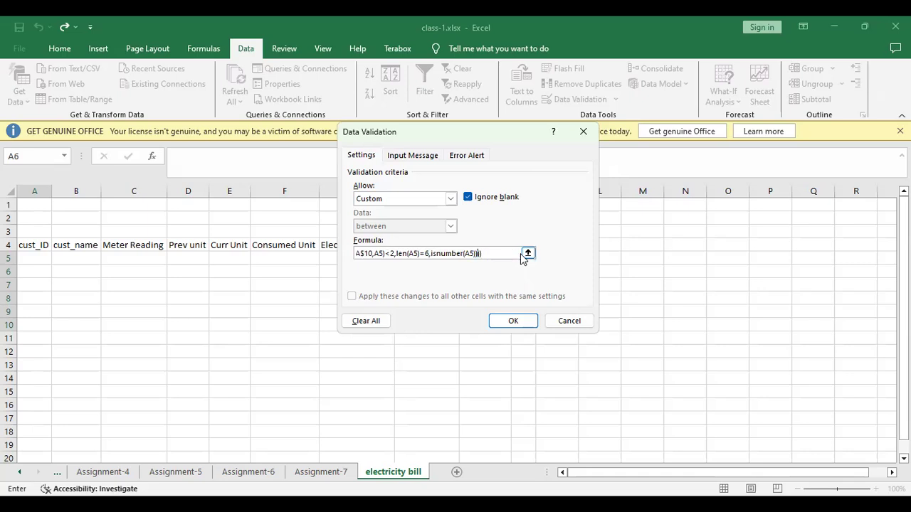
key("BackSpace")
key("BackSpace")
type(")")
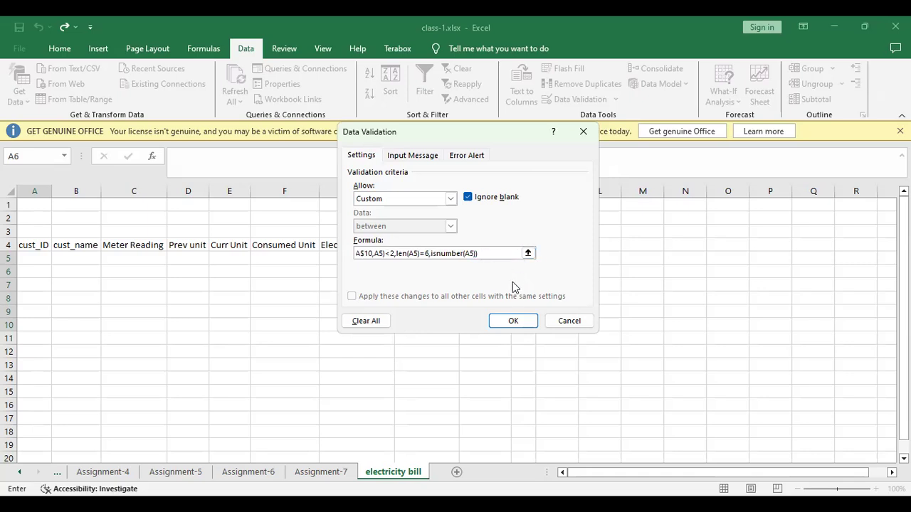
left_click(513, 321)
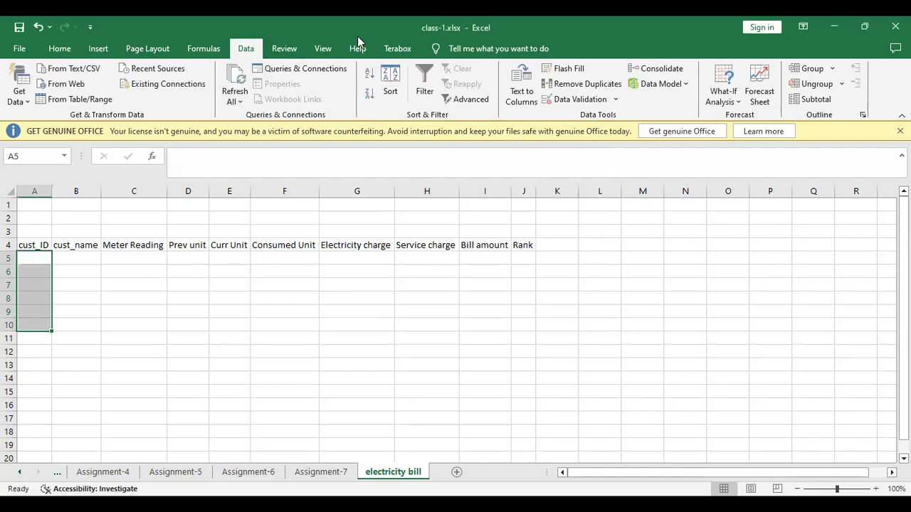
Enter a six-digit numeric customer ID in cell A5.
left_click(25, 260)
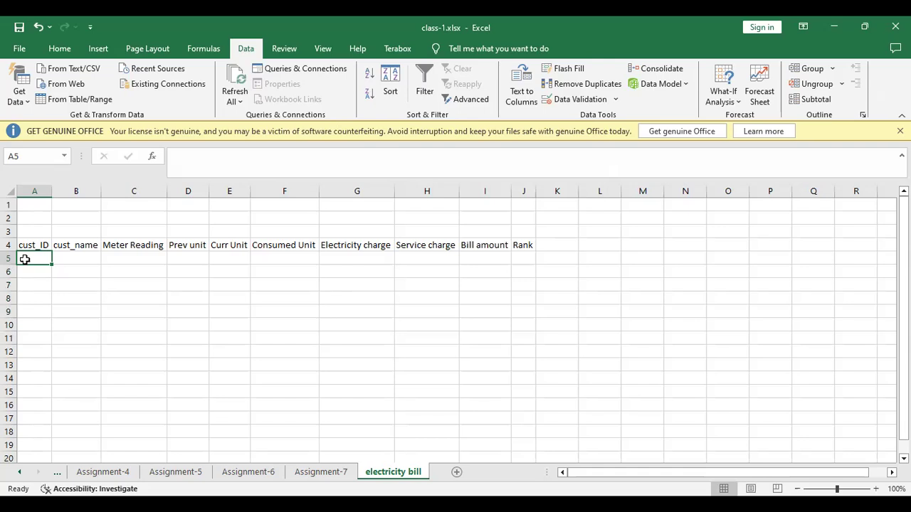
type("101")
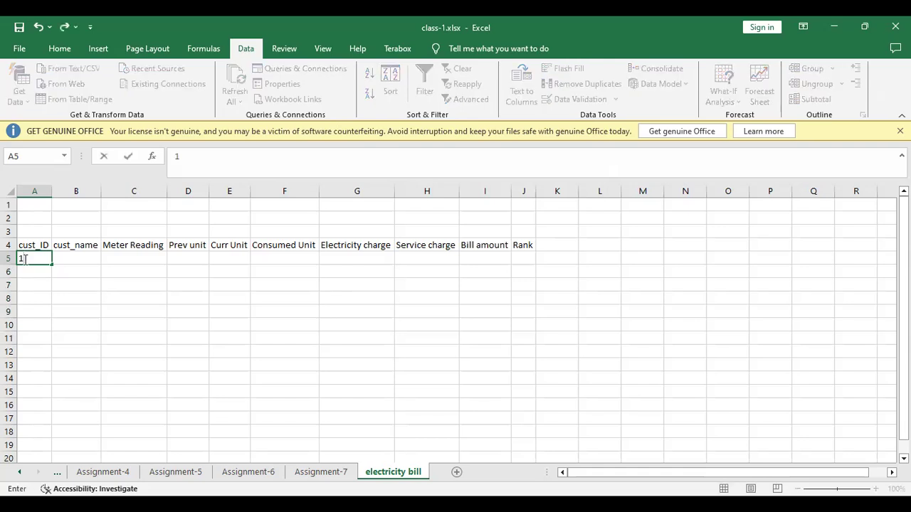
type("01001")
key("Return")
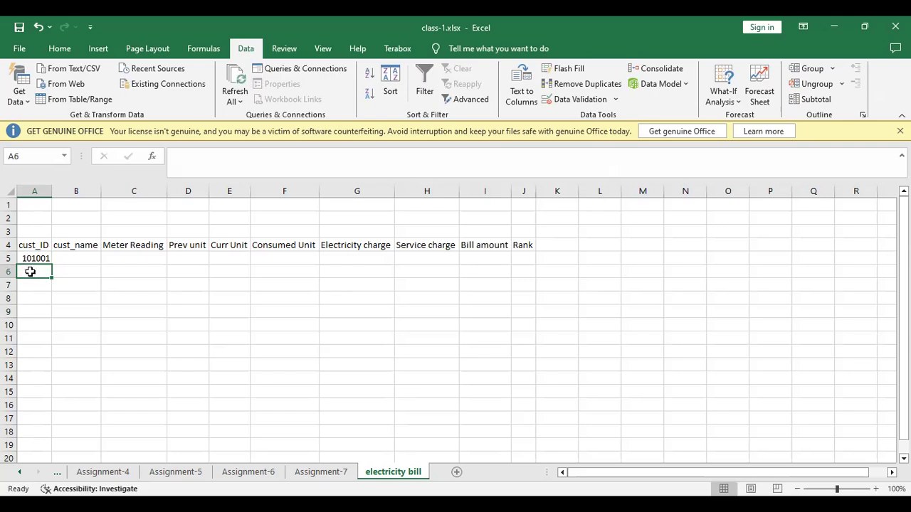
Test the uniqueness rule by trying to enter the customer ID from A5 again in A6.
type("101001")
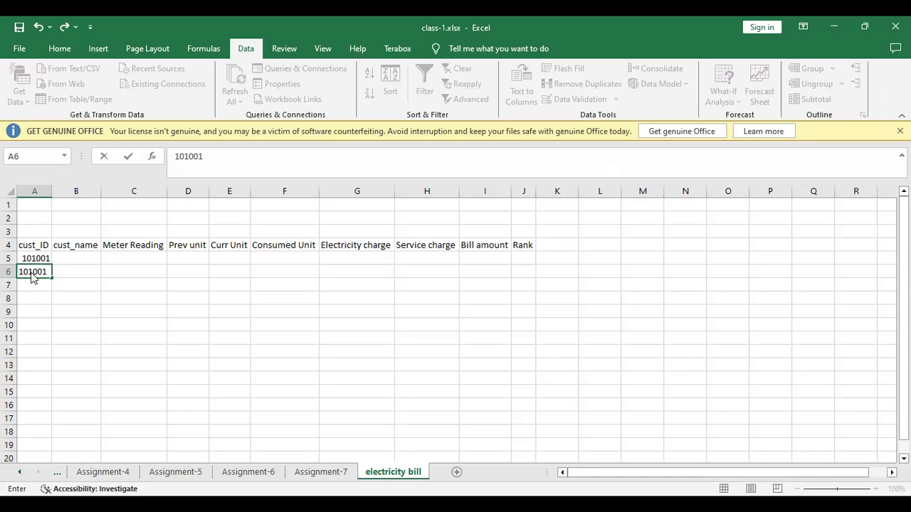
key("Return")
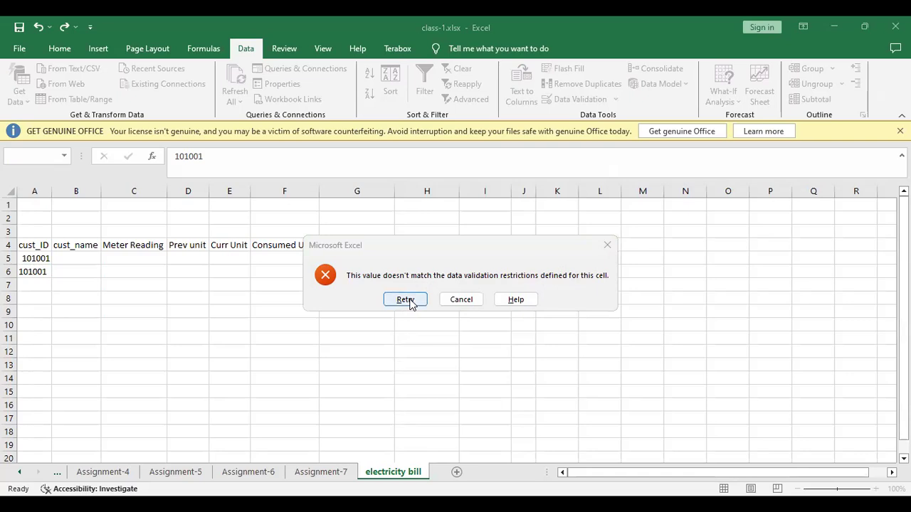
key("Return")
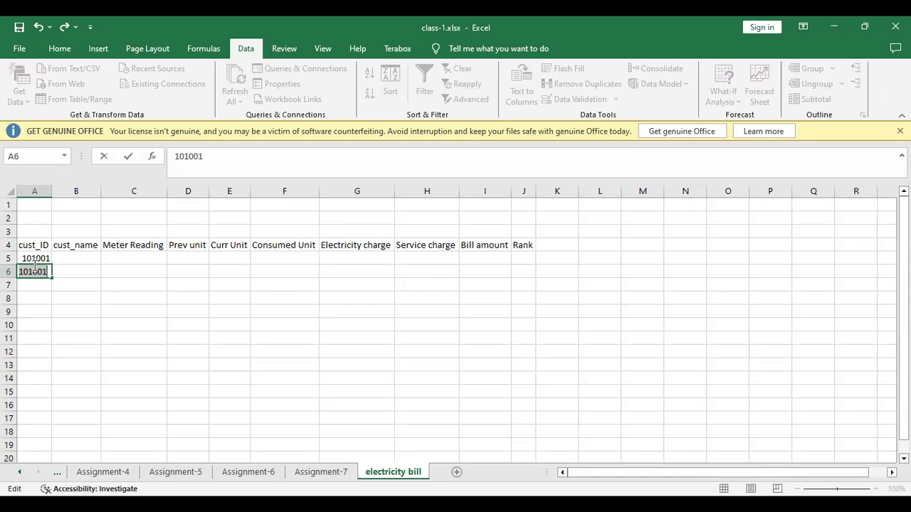
Replace the duplicate in A6 with a different, five-digit customer ID to test the length rule.
key("BackSpace")
key("BackSpace")
key("BackSpace")
key("BackSpace")
key("BackSpace")
key("BackSpace")
type("10")
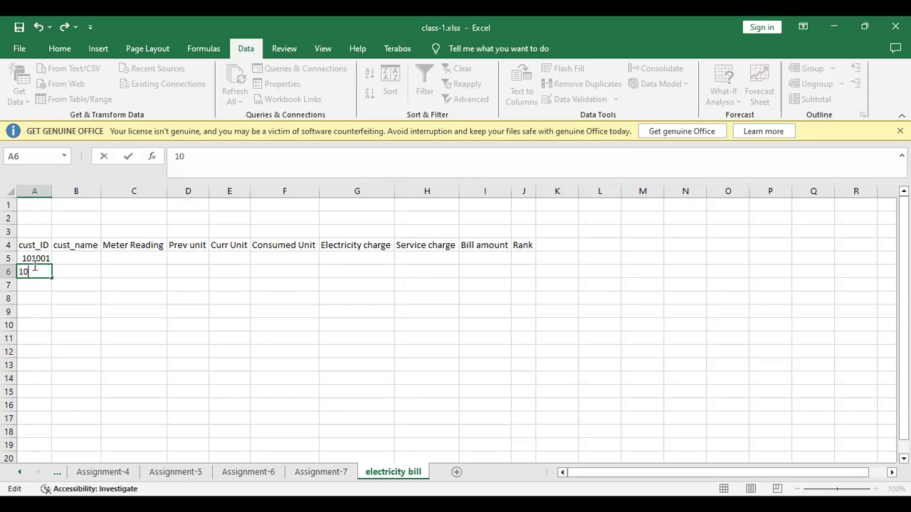
type("102")
key("Return")
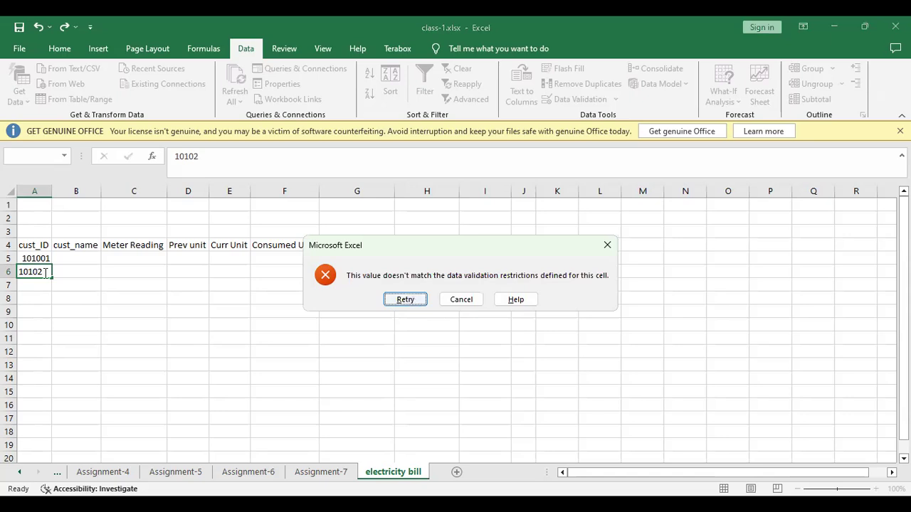
Extend the customer ID in A6 to six digits by appending a 0, and commit it.
key("Return")
type("0")
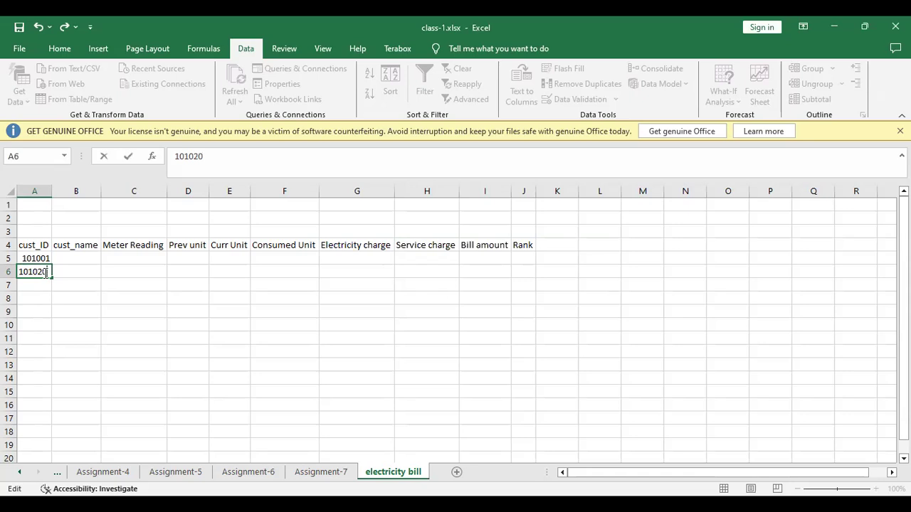
key("Return")
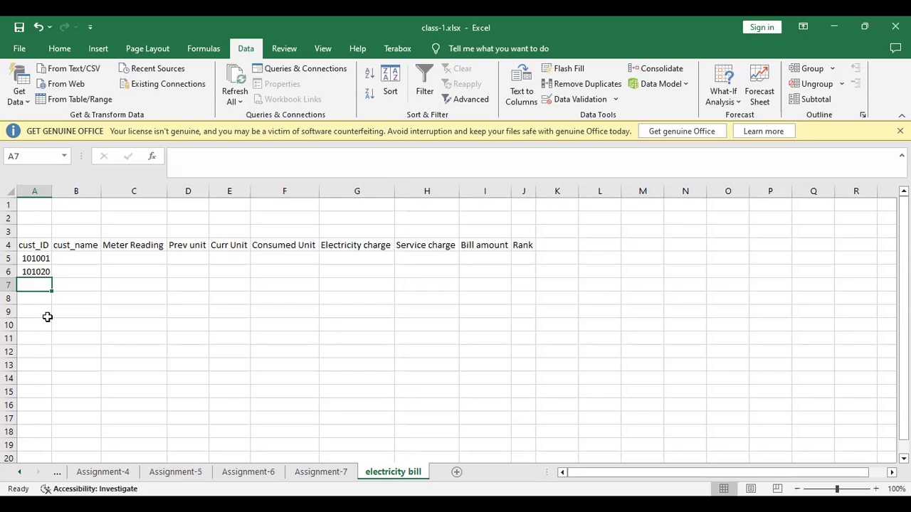
Test the numeric rule in A7 with a six-character customer ID ending in the letter v.
type("12354v")
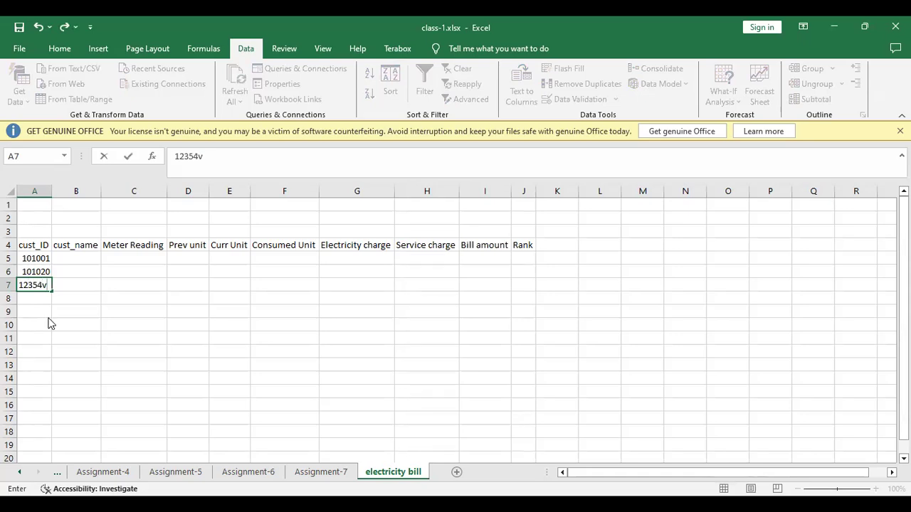
key("Return")
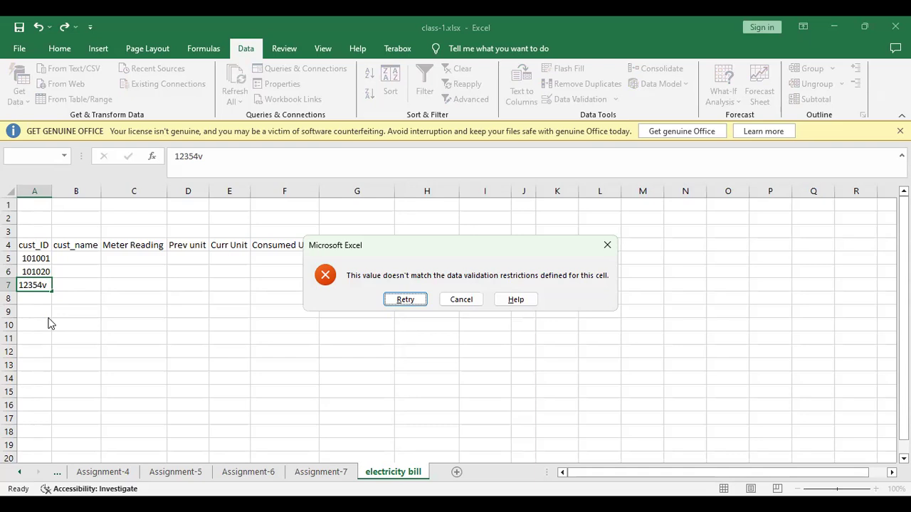
left_click(404, 301)
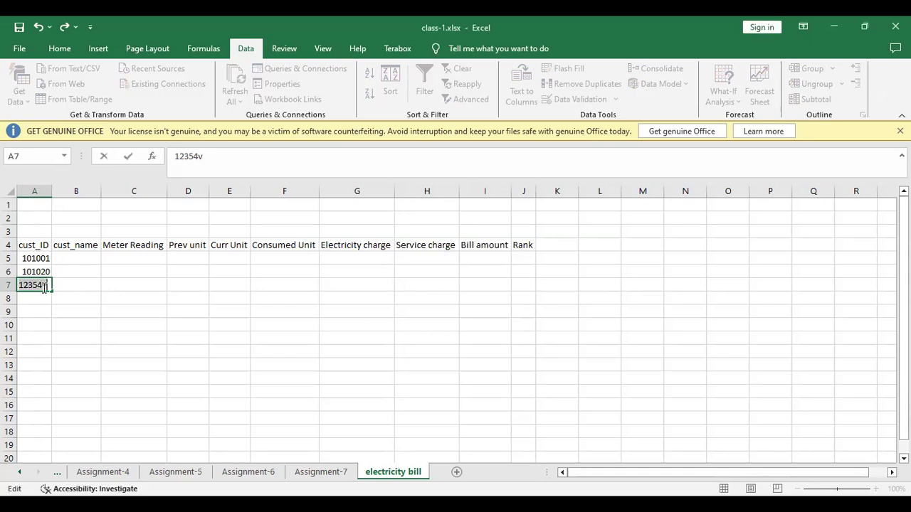
Replace the trailing letter of the customer ID in A7 with 6 and commit the entry.
left_click(46, 286)
key("BackSpace")
type("6")
key("Return")
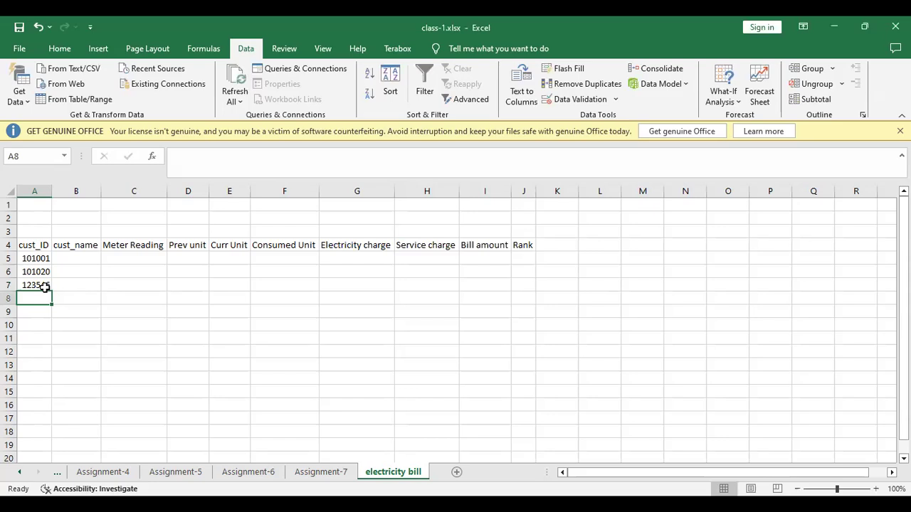
Test the length rule in A8 by trying to enter a nine-digit customer ID.
type("123456899")
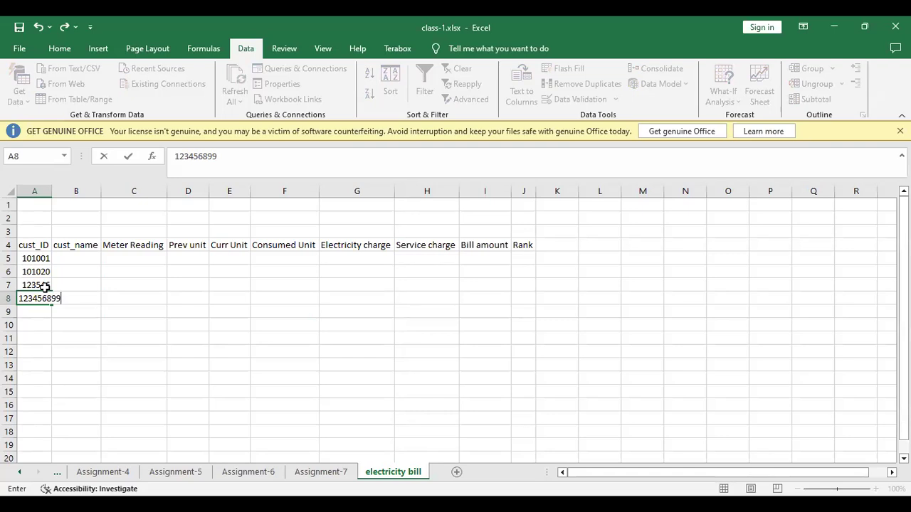
key("Return")
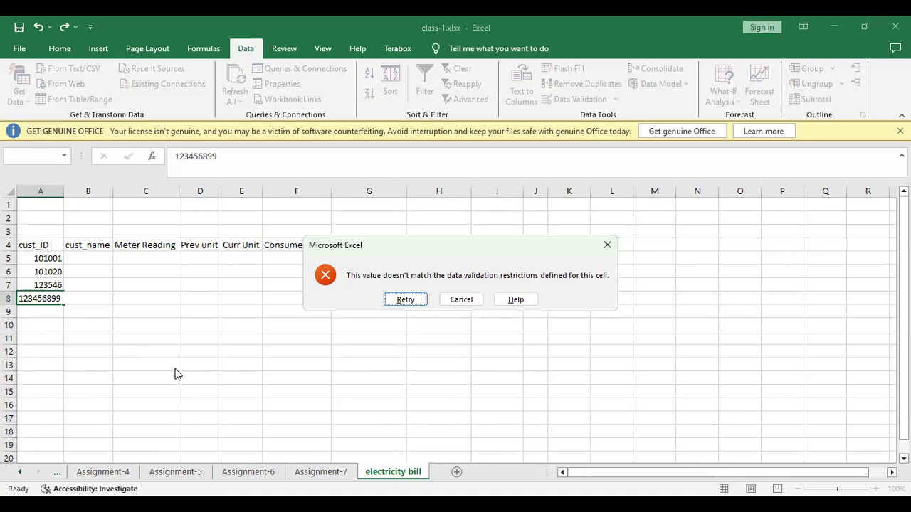
left_click(403, 299)
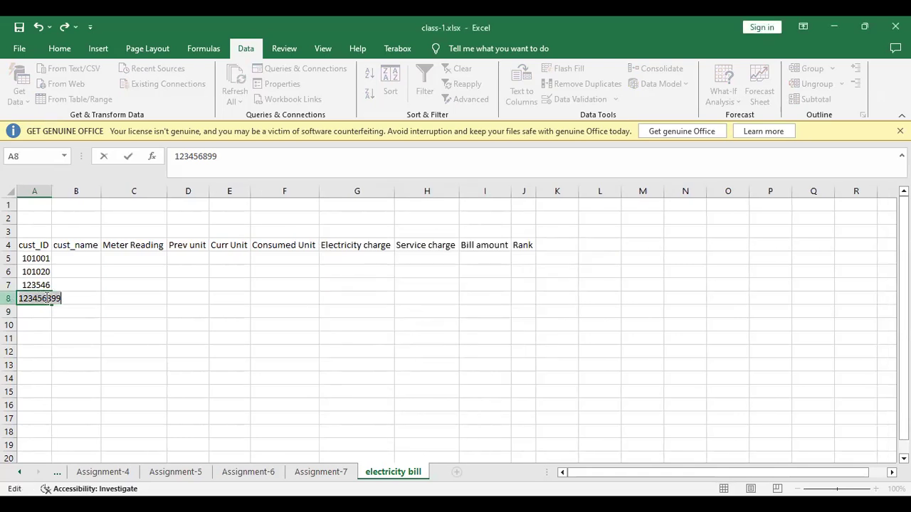
Shorten the customer ID in A8 to its first six digits and commit it.
left_click_drag(48, 299, 79, 301)
key("BackSpace")
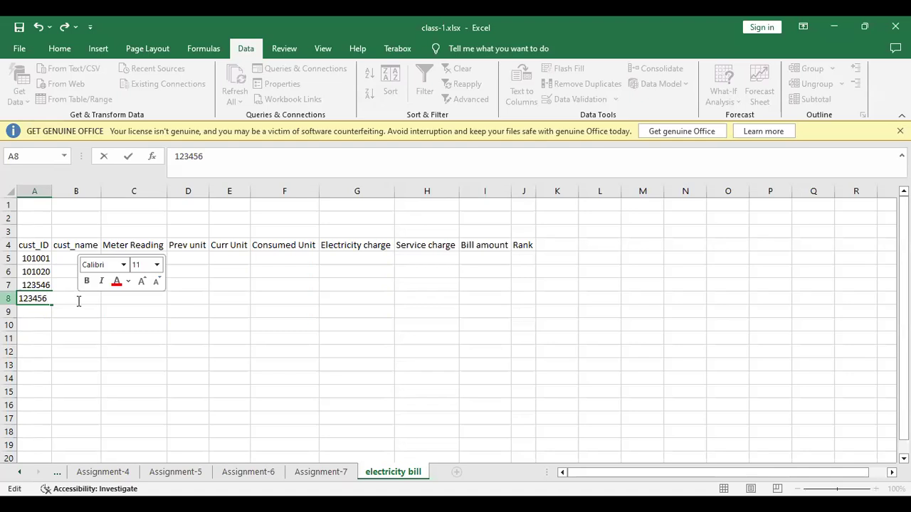
key("Return")
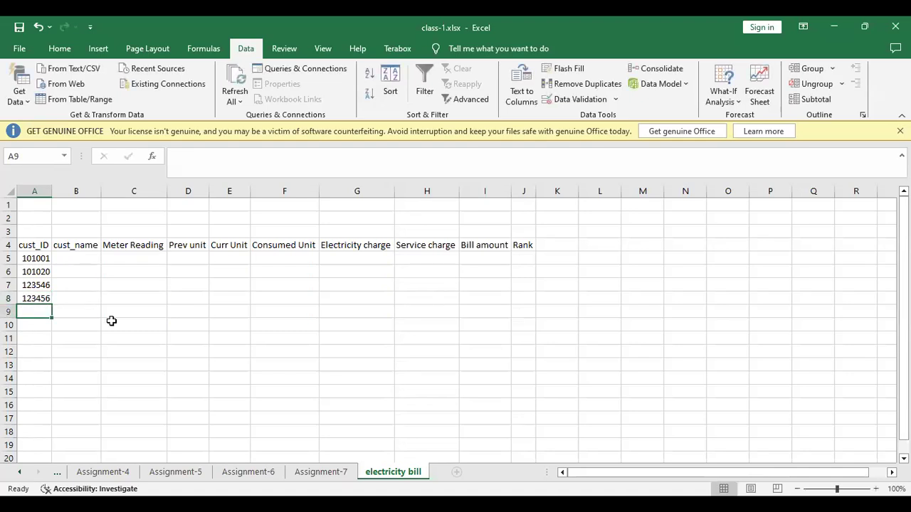
left_click(30, 297)
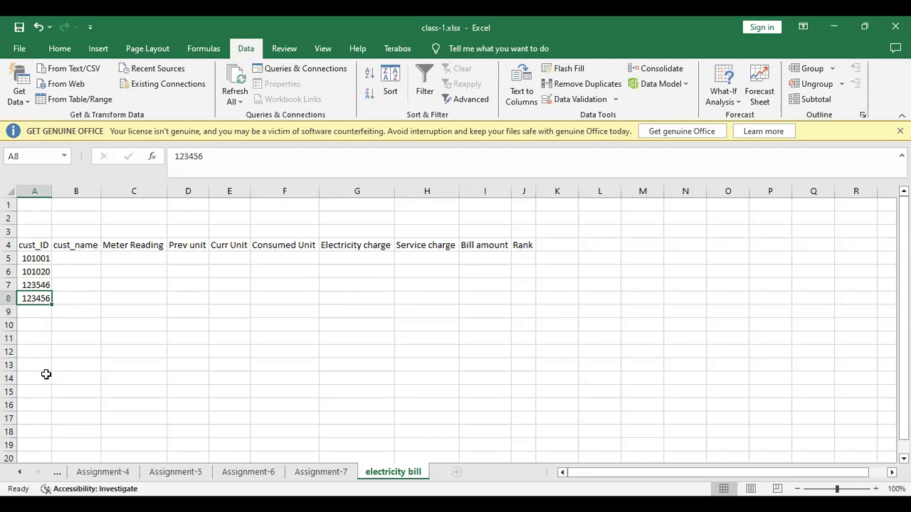
left_click(31, 285)
left_click(32, 298)
left_click(36, 283)
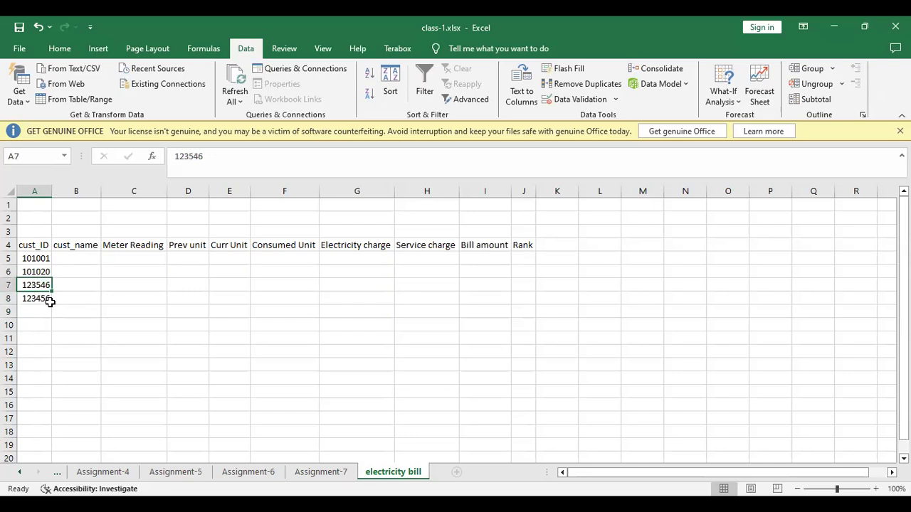
Fill the remaining cust_ID cells A9 and A10 with unique six-digit customer IDs.
left_click(37, 313)
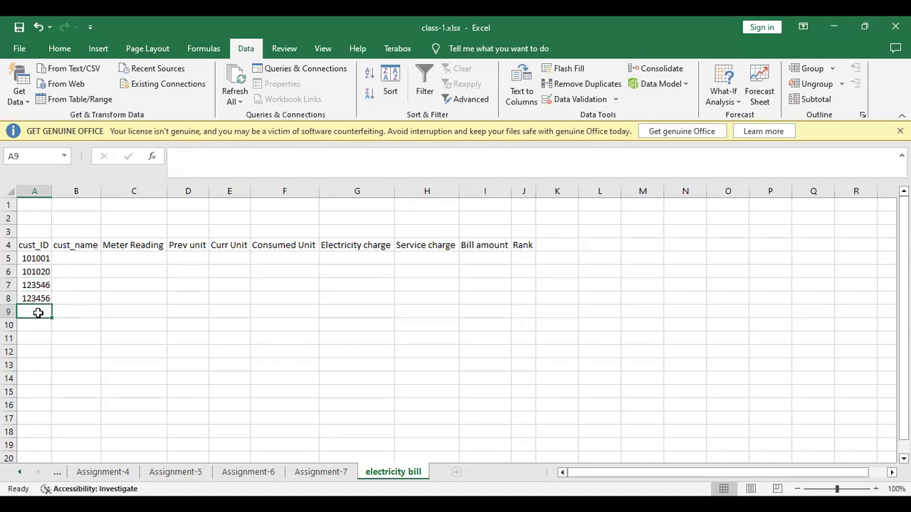
type("10")
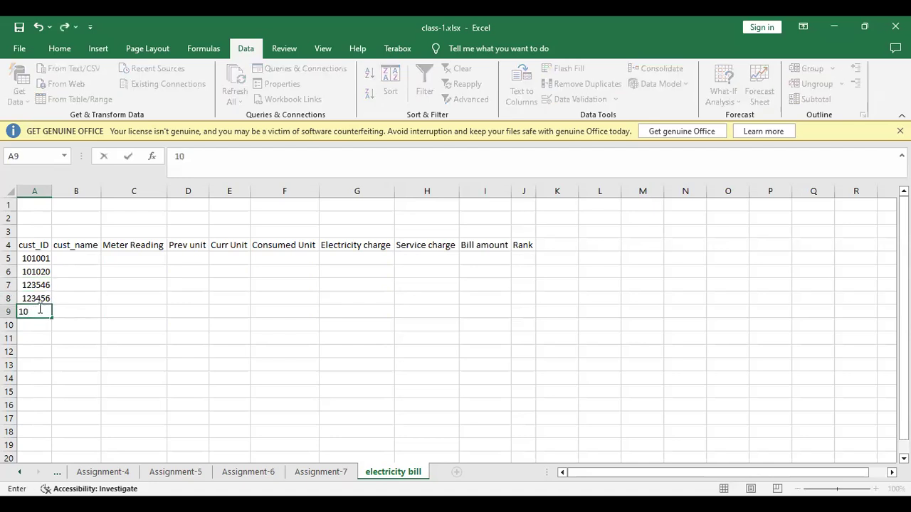
type("1004")
key("Return")
type("1")
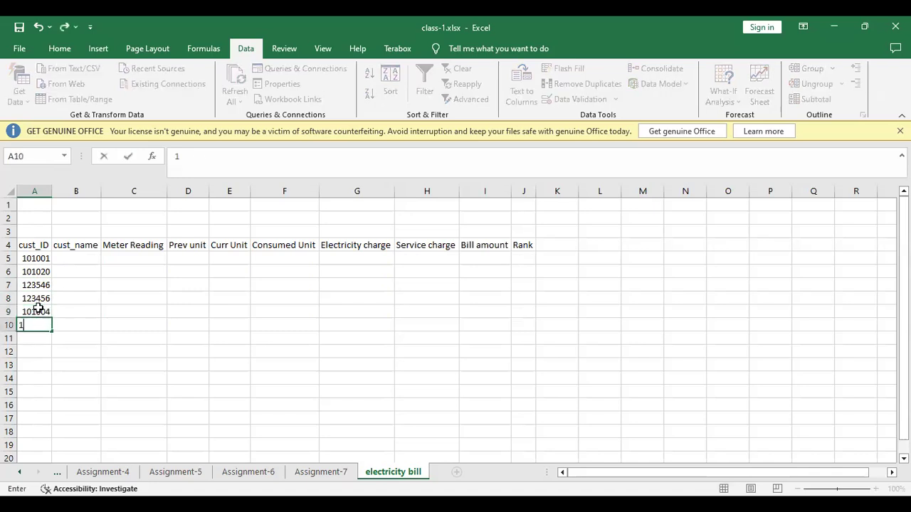
type("01005")
key("Return")
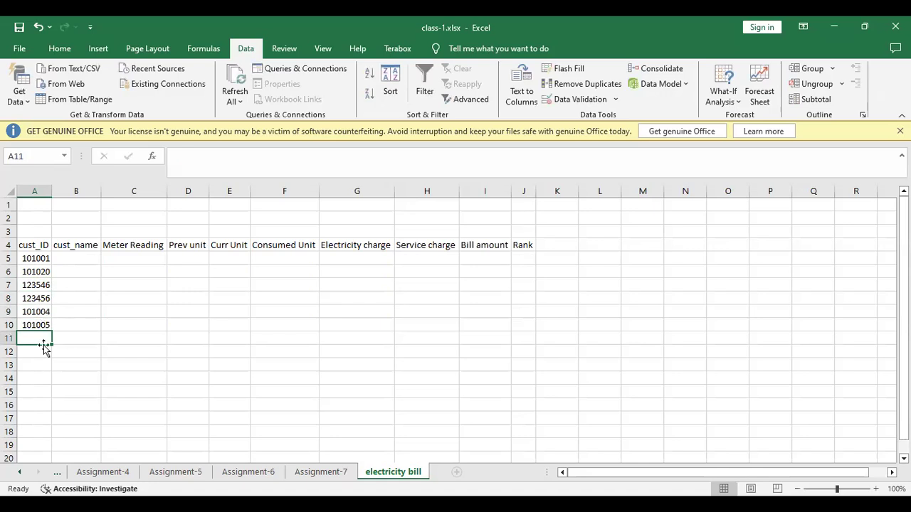
Replace the last two digits of the customer ID in A6 with 02 and commit the entry.
left_click(72, 257)
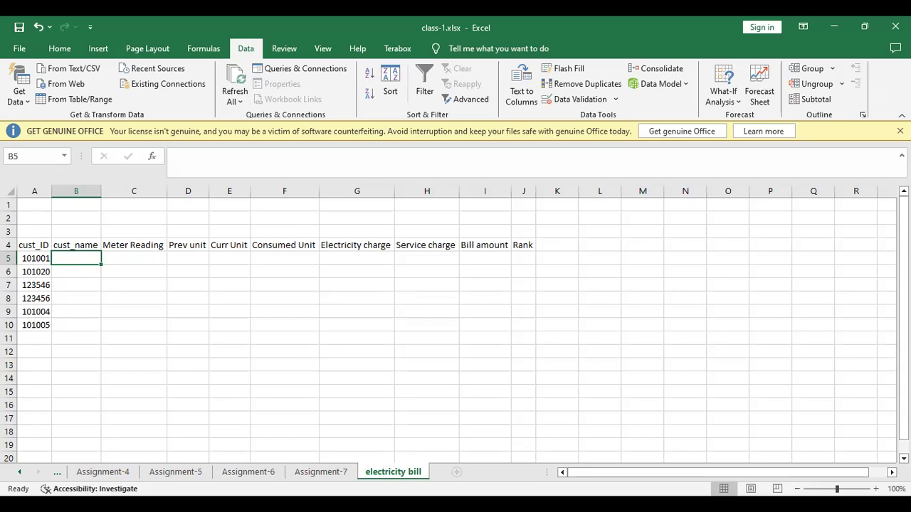
left_click(412, 431)
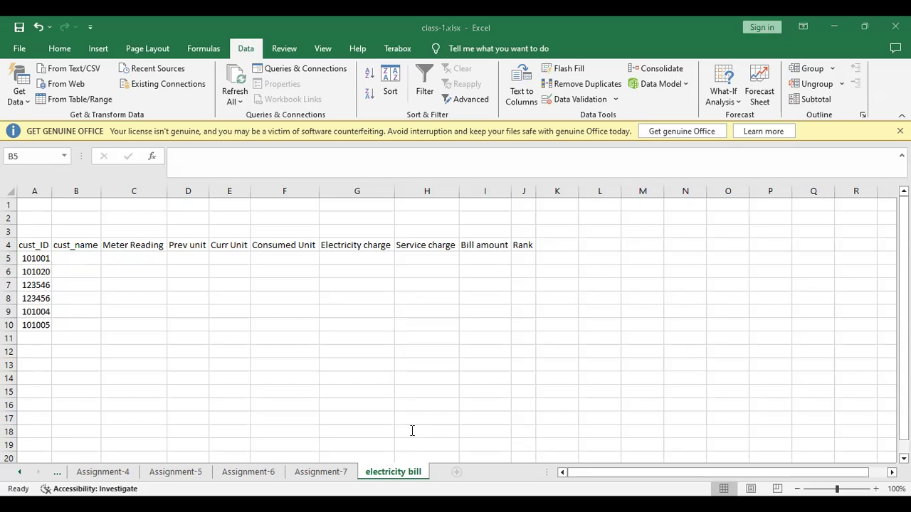
left_click(43, 271)
double_click(48, 272)
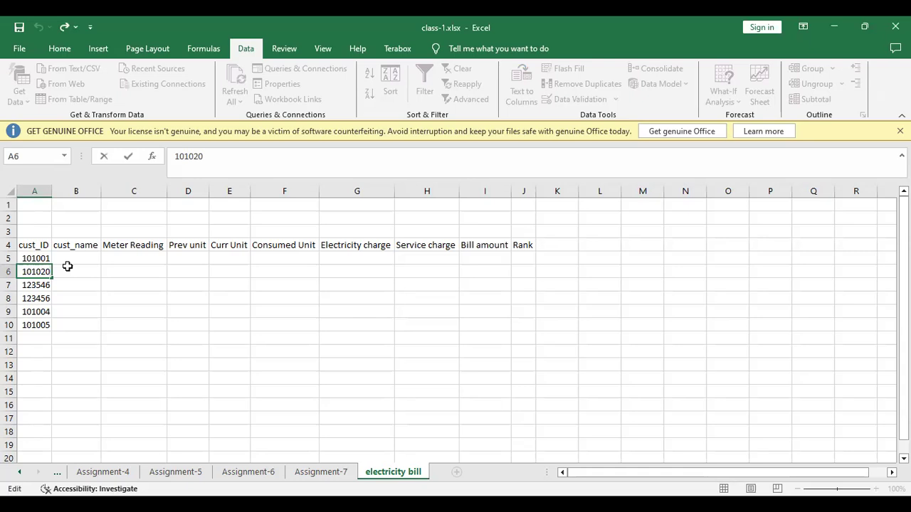
key("BackSpace")
key("BackSpace")
type("02")
key("Return")
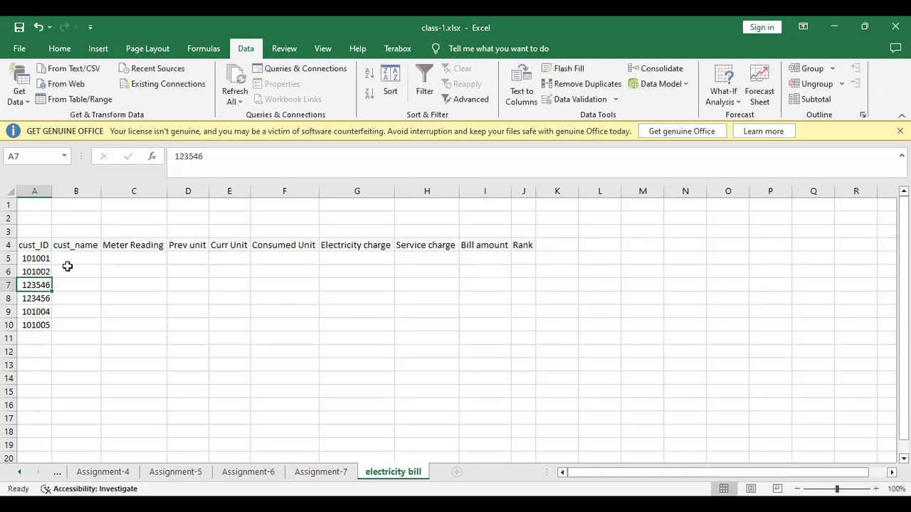
Overwrite the customer ID in A7 with the next sequential six-digit ID after the one in A6.
type("101")
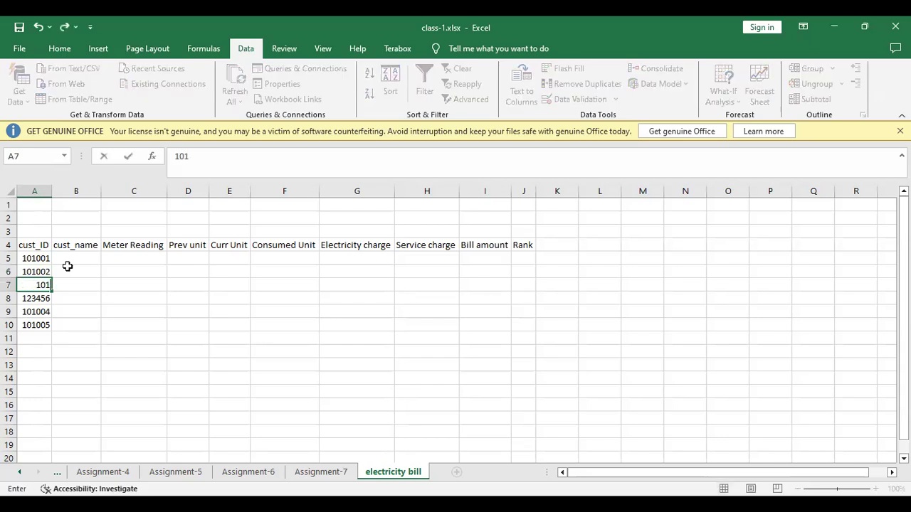
type("003")
key("Return")
Try to enter in A8 the customer ID that A9 already uses, and abandon the entry.
type("101004")
key("Return")
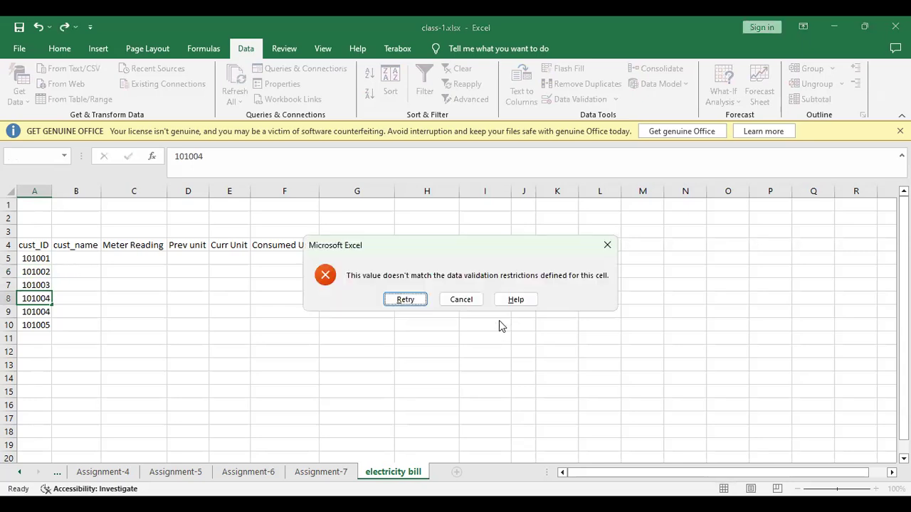
left_click(456, 304)
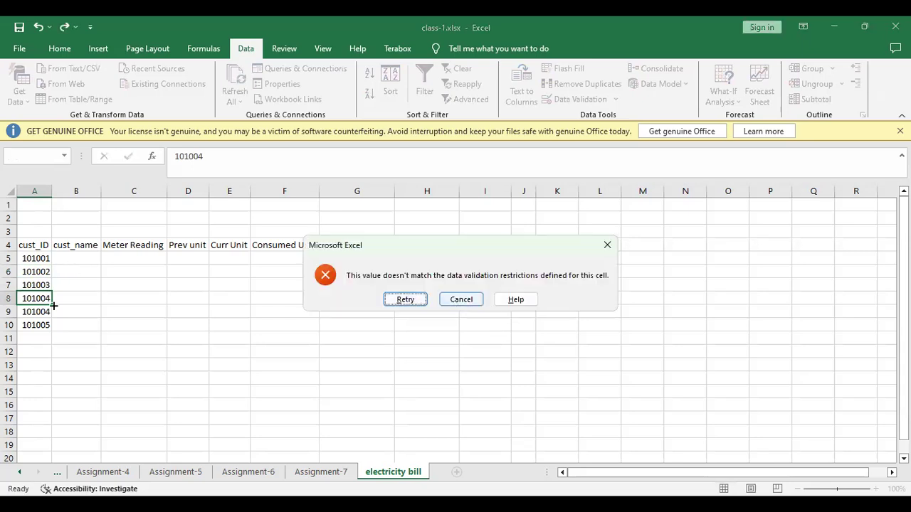
Try to change the last digit of the customer ID in A9 to 5.
left_click(37, 311)
double_click(47, 311)
key("BackSpace")
type("5")
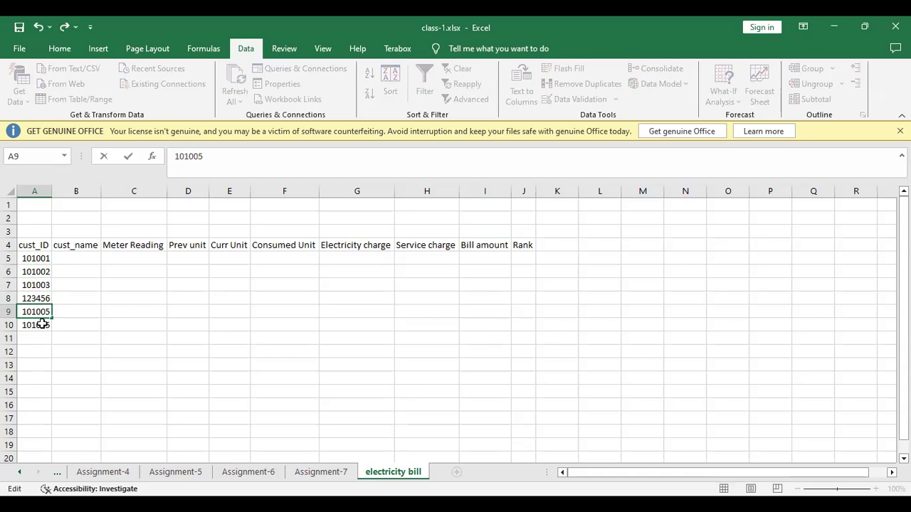
key("Escape")
Replace the last digit of the customer ID in A10 with 6 and commit the entry.
double_click(48, 326)
key("BackSpace")
type("6")
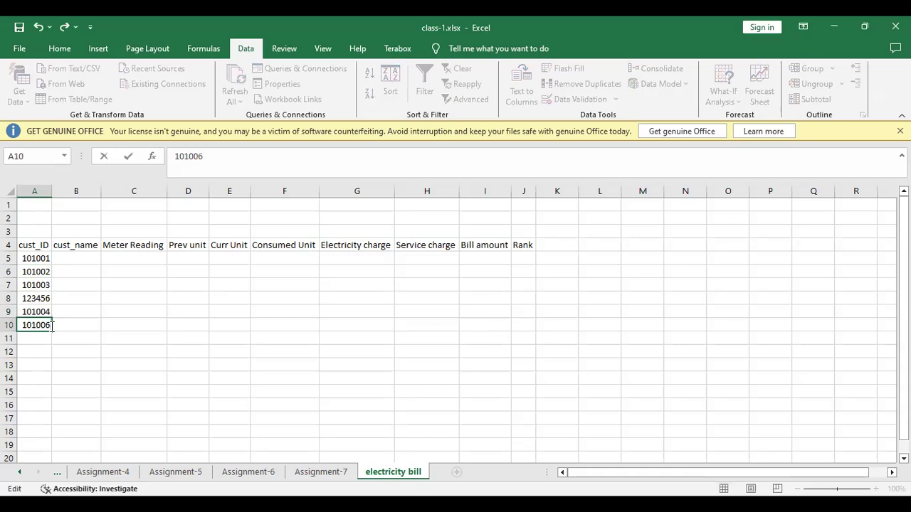
key("Return")
Overwrite the customer IDs in A9 and A8 with the sequential IDs ending in 5 and 4, working upward from A9.
key("Up")
key("Up")
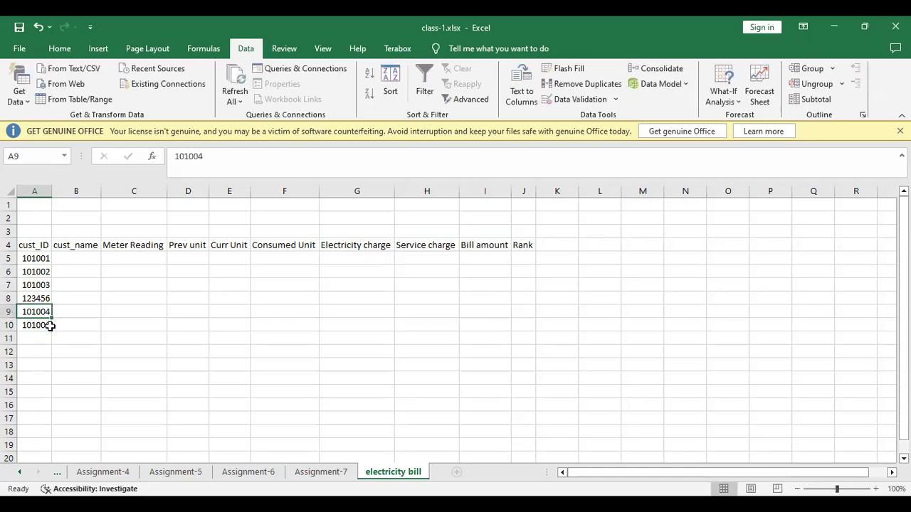
type("101005")
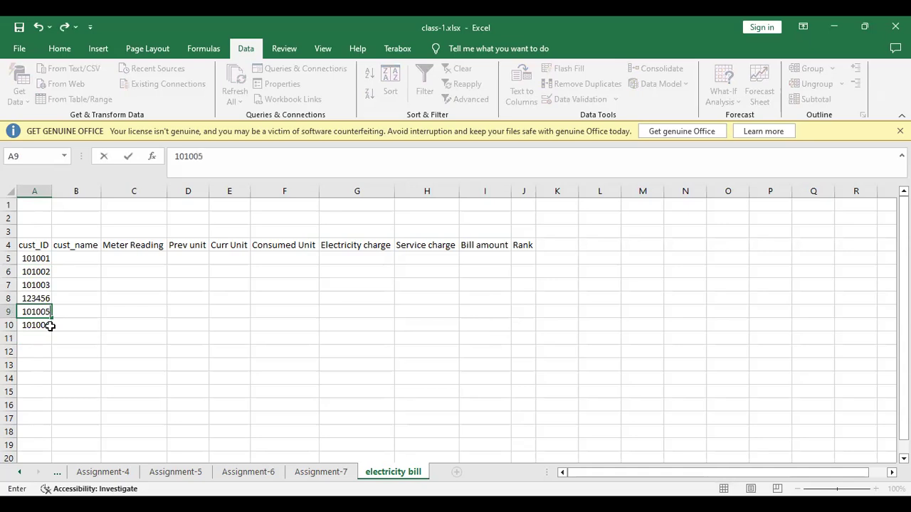
key("Return")
key("Up")
key("Up")
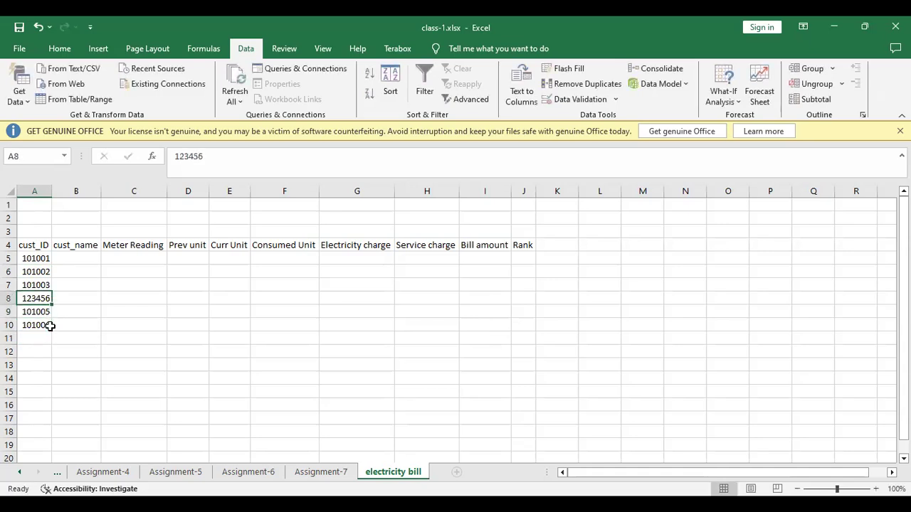
type("101004")
key("Return")
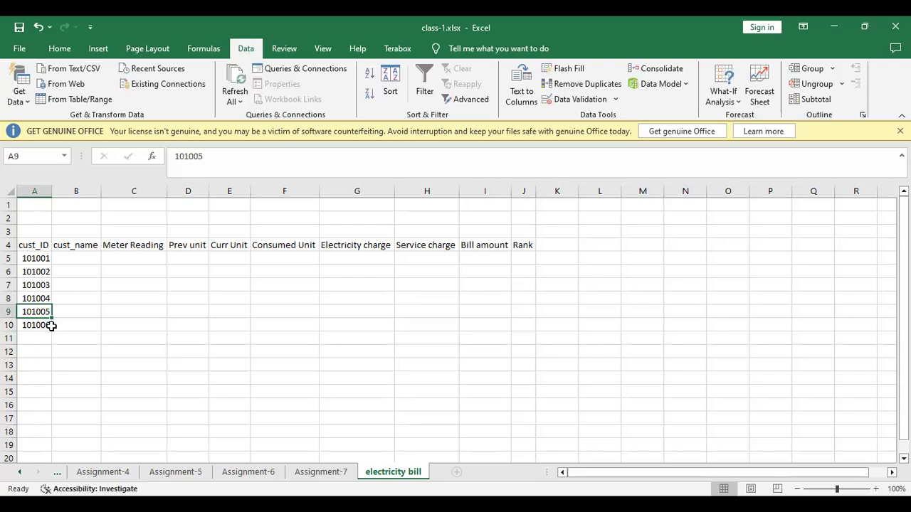
Try to start an IF formula in B5 that tests the customer ID in A5.
scroll(131, 345, "up", 4, "ctrl")
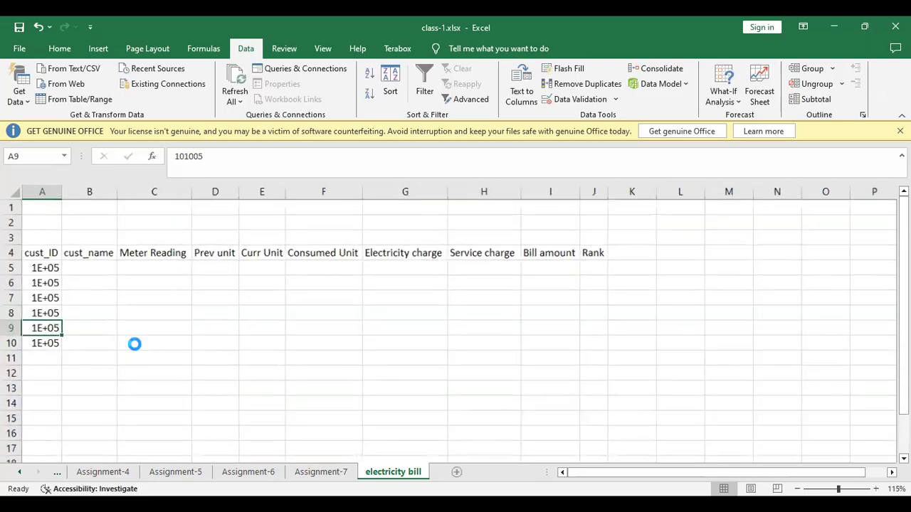
scroll(159, 349, "up", 1, "ctrl")
scroll(163, 350, "down", 1)
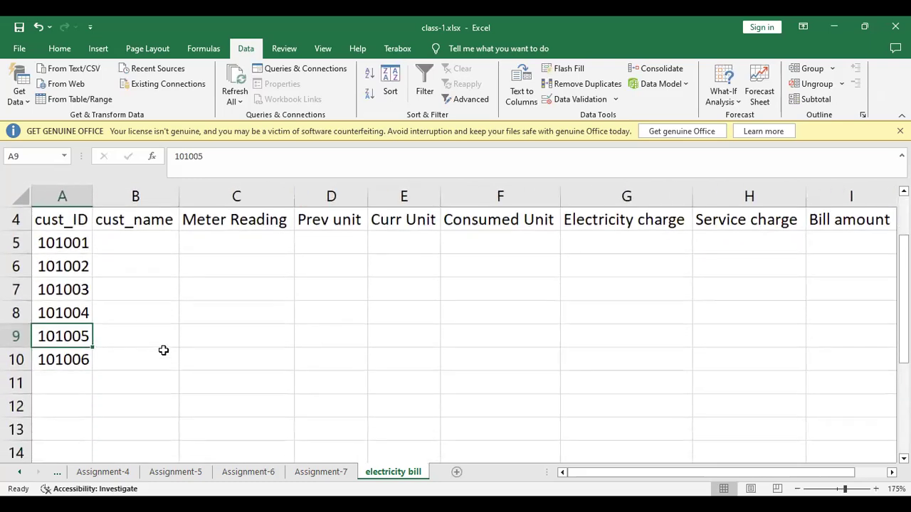
left_click(121, 248)
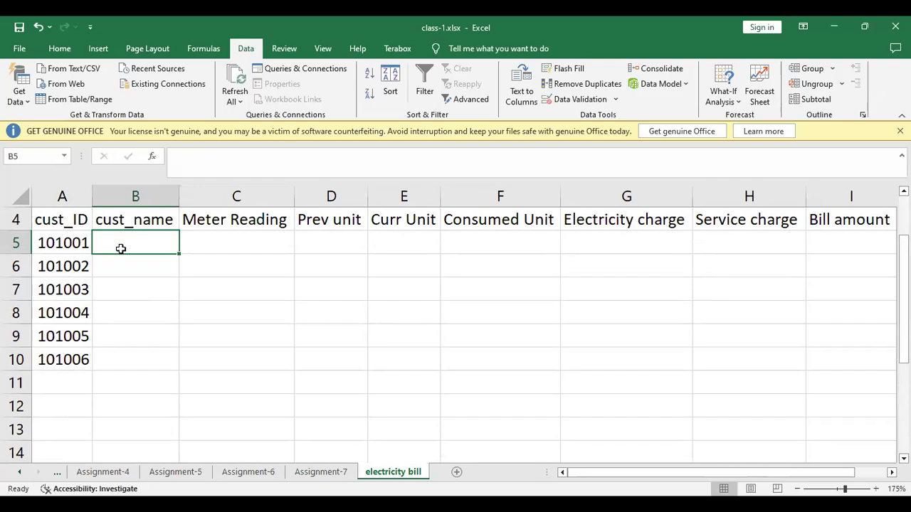
type("=")
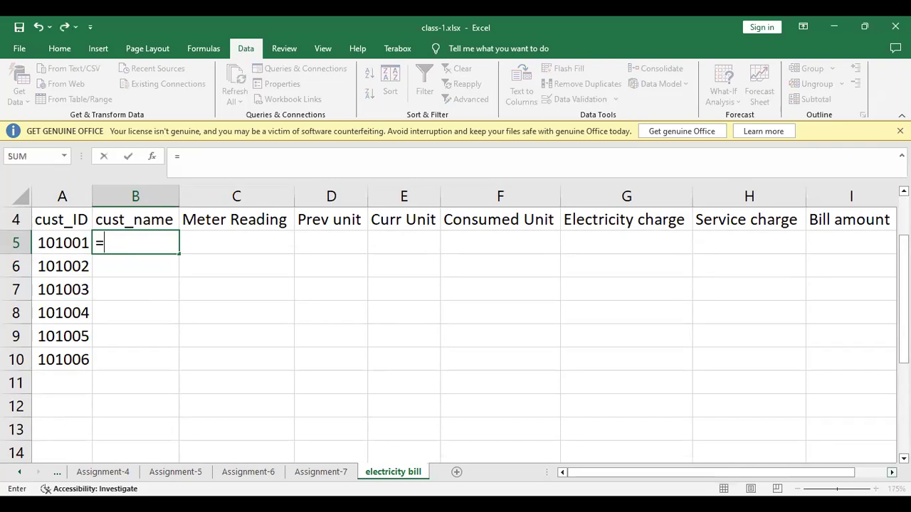
type("IF(")
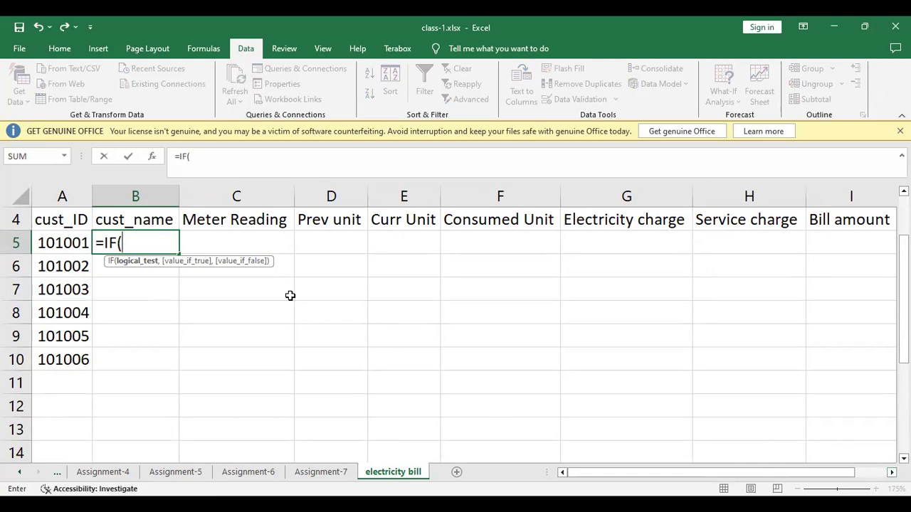
left_click(42, 244)
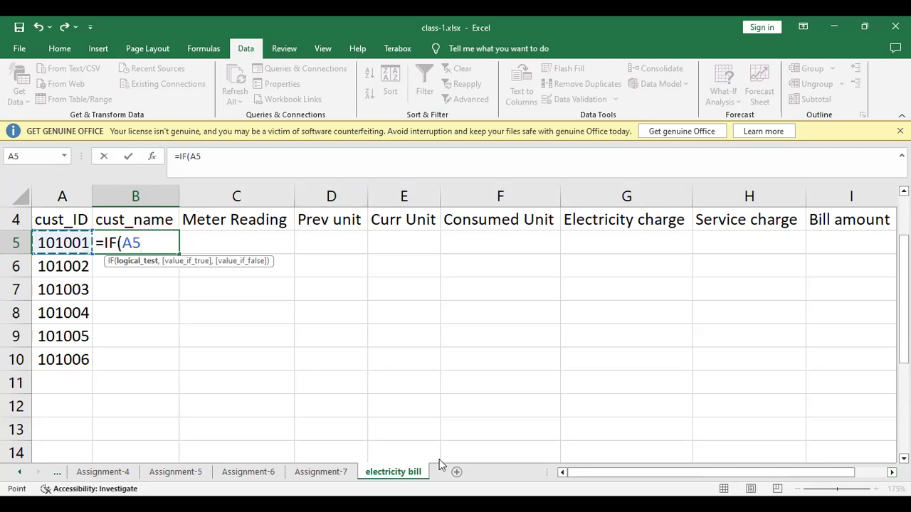
key("Return")
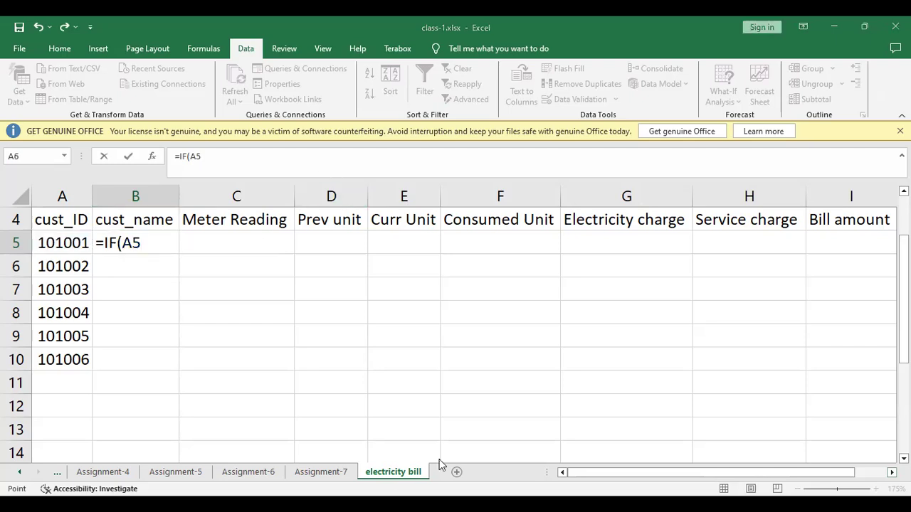
left_click(439, 464)
key("Left")
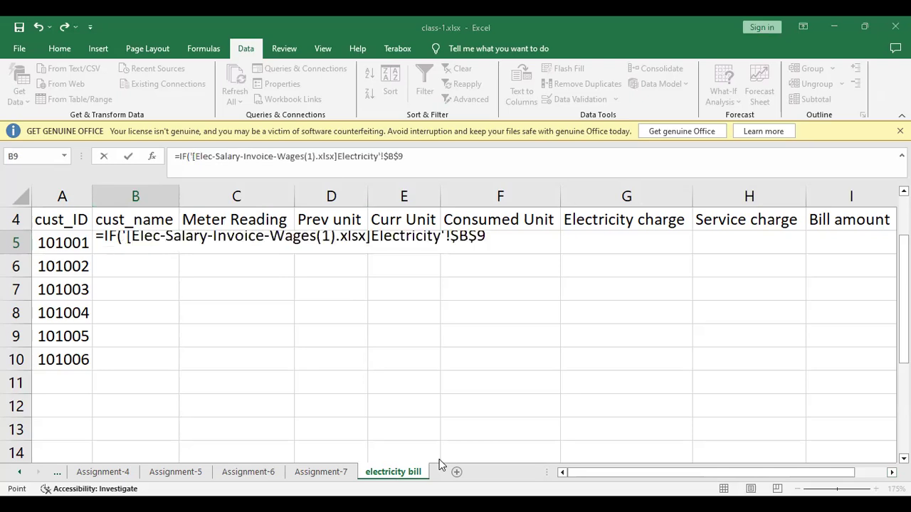
key("Escape")
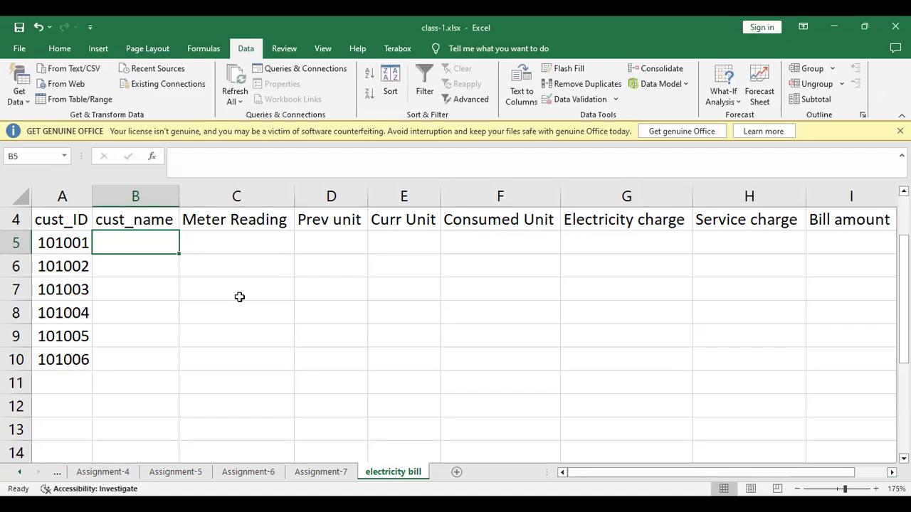
key("alt+Tab")
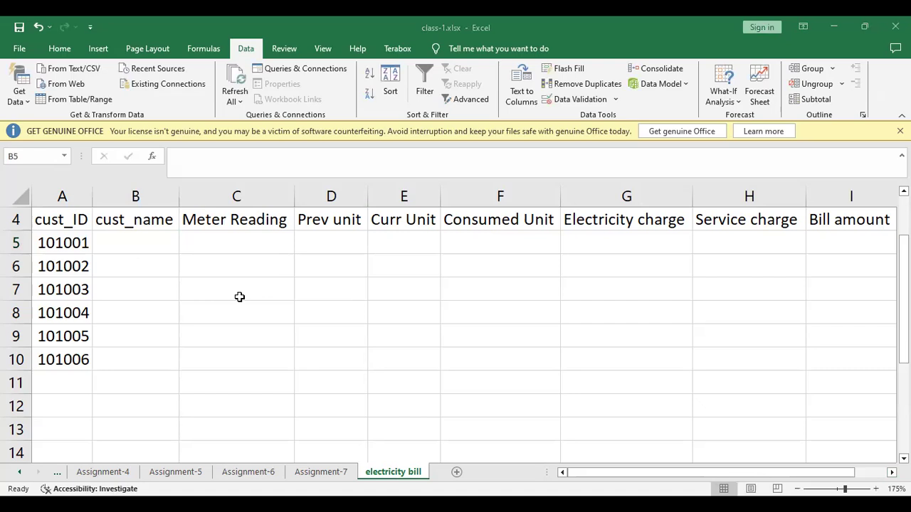
scroll(239, 297, "right", 2)
scroll(239, 297, "left", 3)
left_click(142, 241)
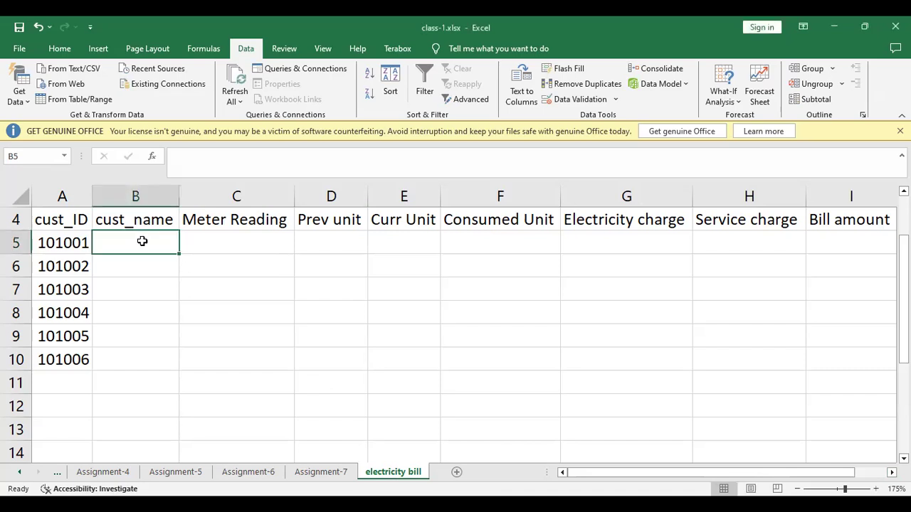
left_click(236, 240)
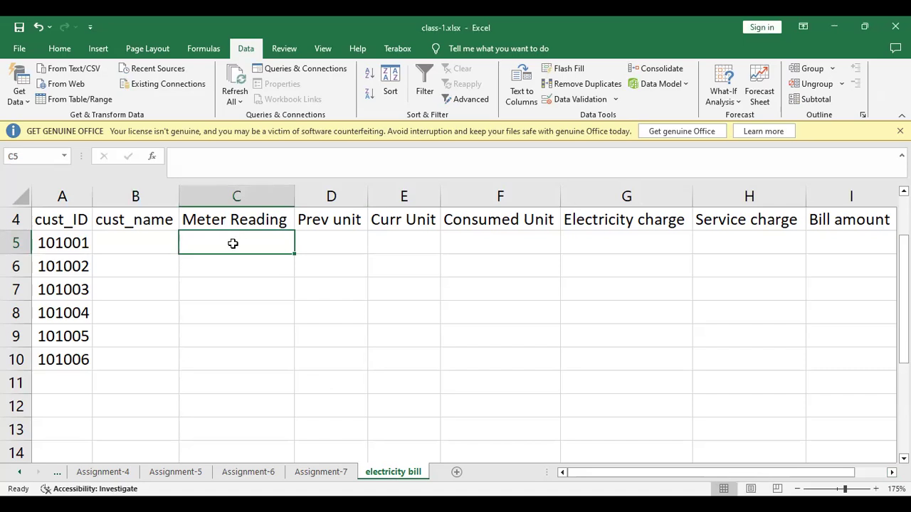
scroll(237, 243, "up", 1)
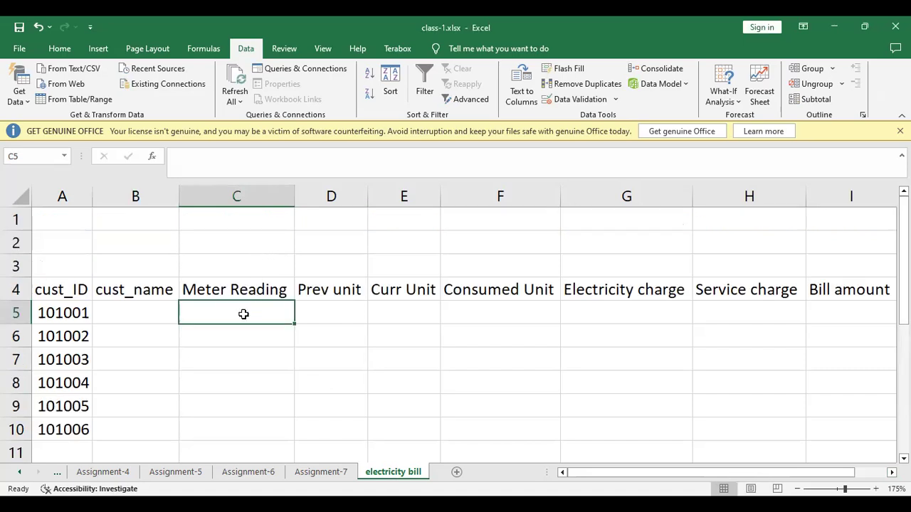
left_click(124, 313)
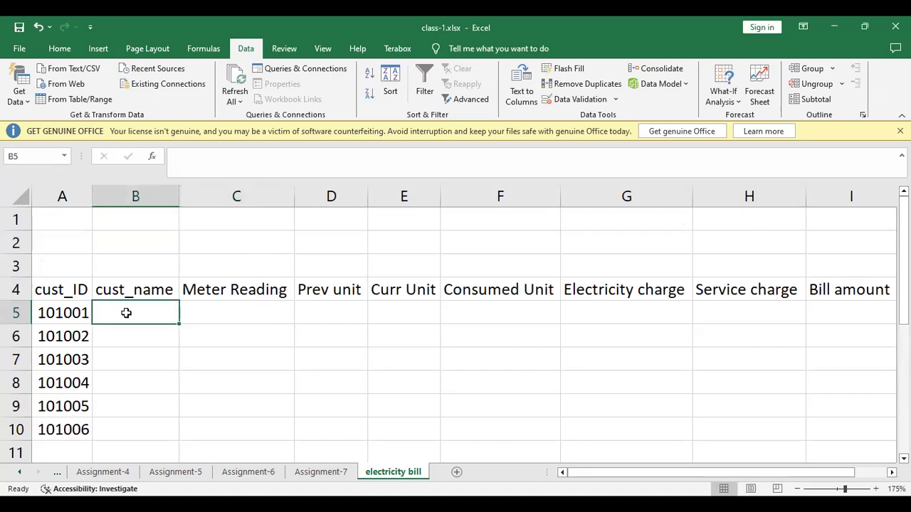
left_click(235, 313)
left_click(148, 314)
left_click(243, 306)
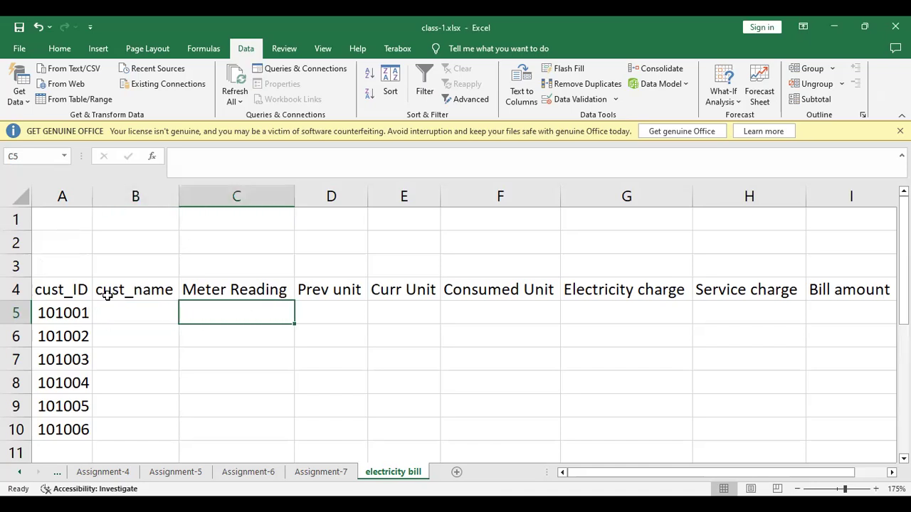
left_click(114, 316)
left_click_drag(113, 316, 124, 429)
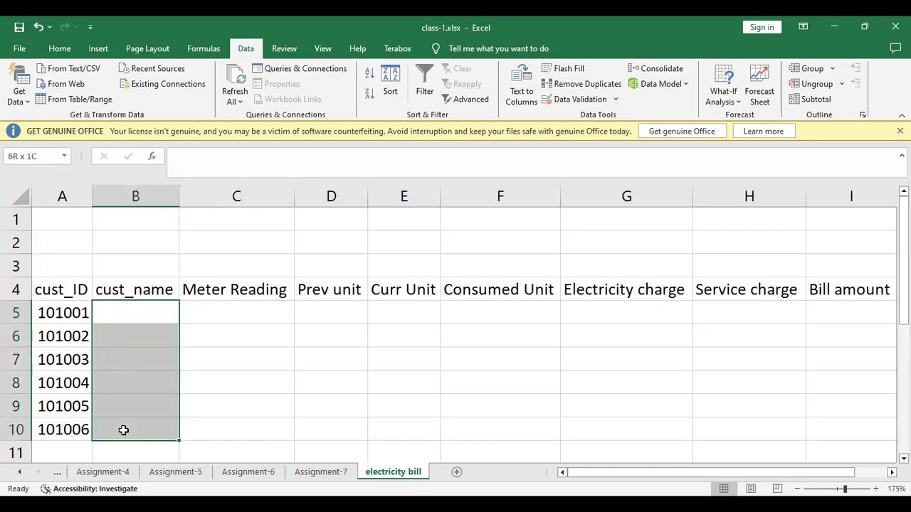
left_click(215, 313)
left_click_drag(133, 313, 133, 420)
left_click(212, 308)
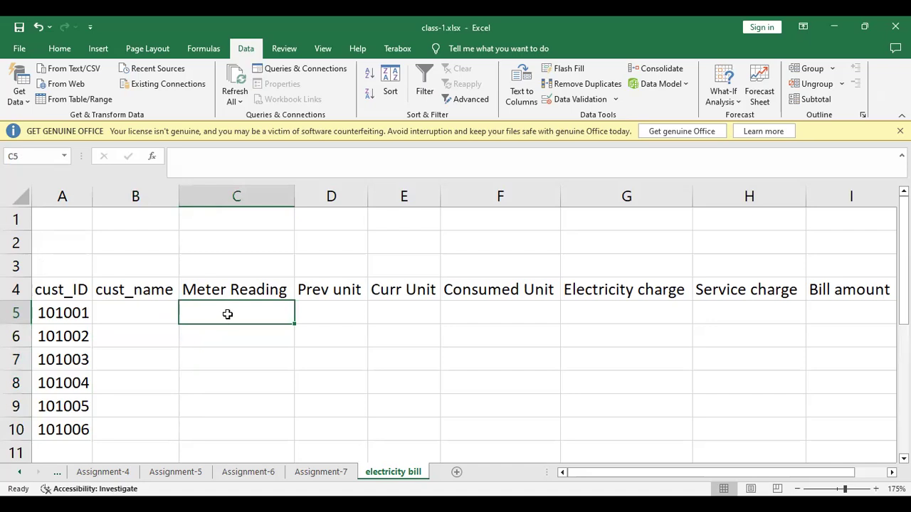
Select the Meter Reading cells C5:C10 for the six customers.
left_click_drag(221, 313, 228, 430)
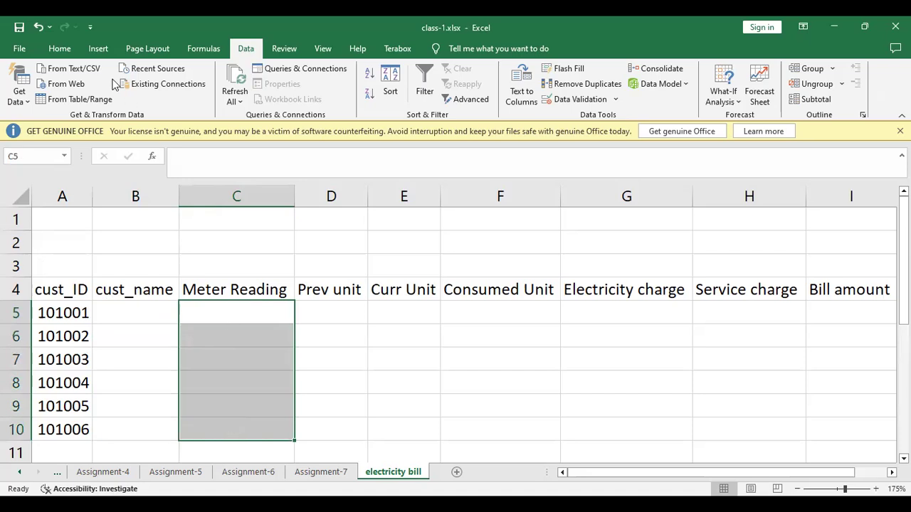
left_click(614, 101)
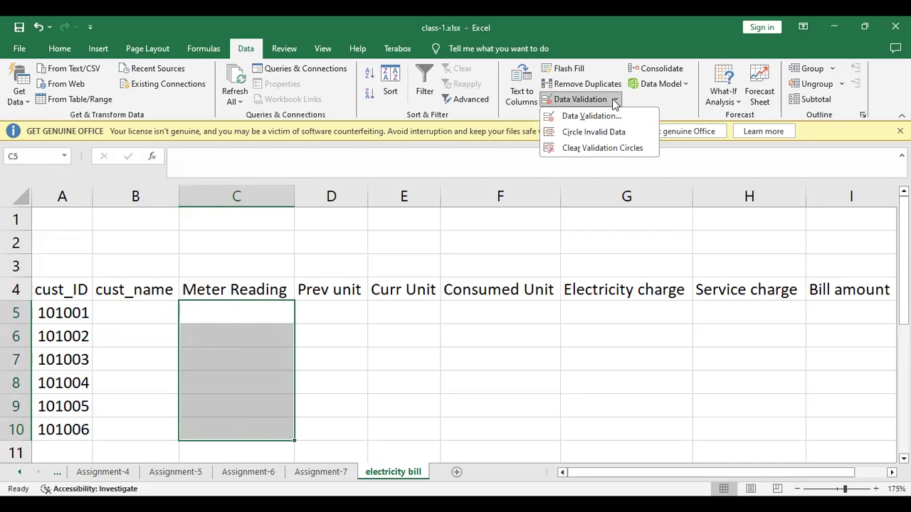
left_click(581, 118)
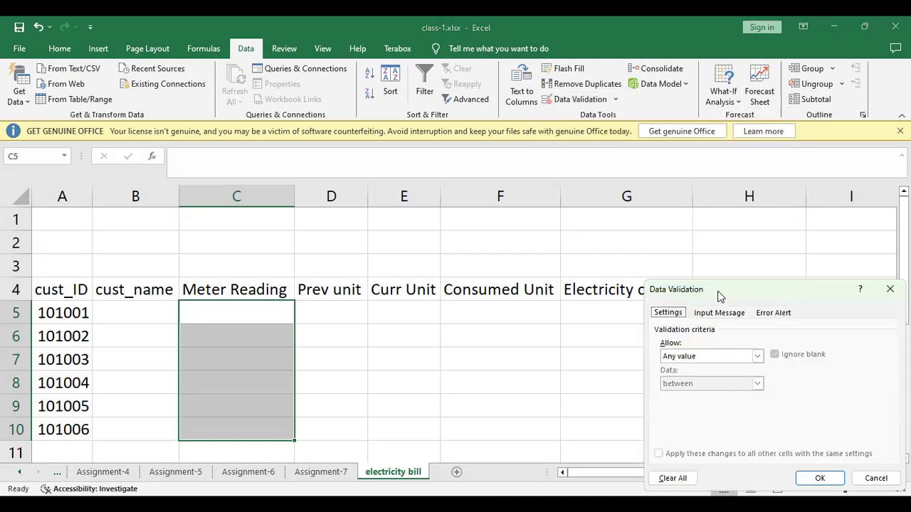
left_click_drag(721, 295, 458, 127)
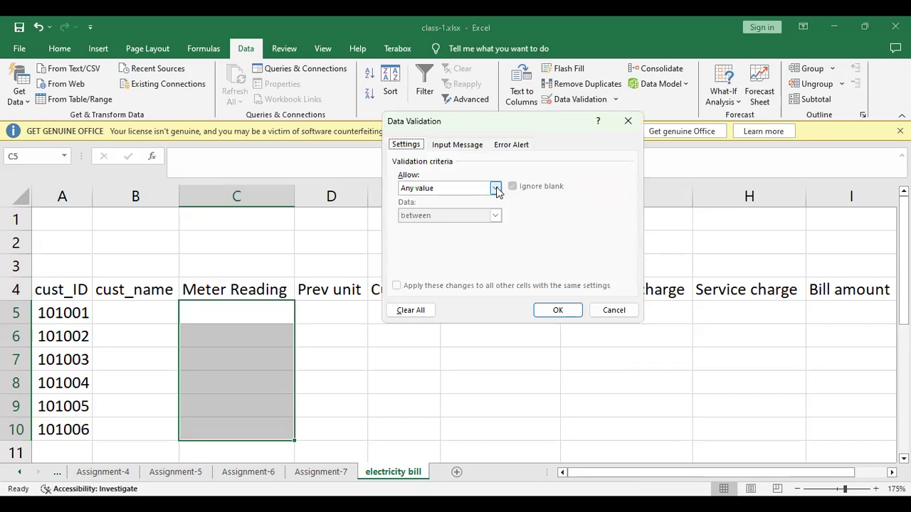
left_click(496, 188)
left_click(449, 236)
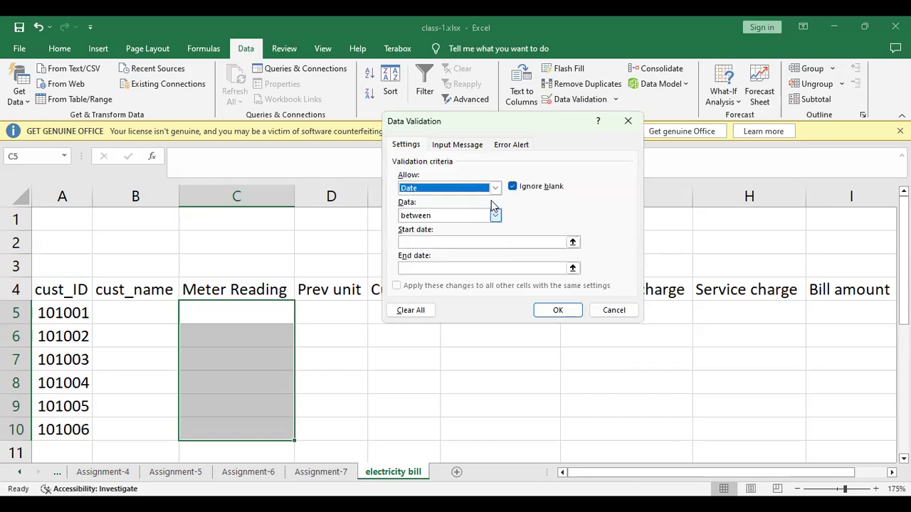
left_click(495, 189)
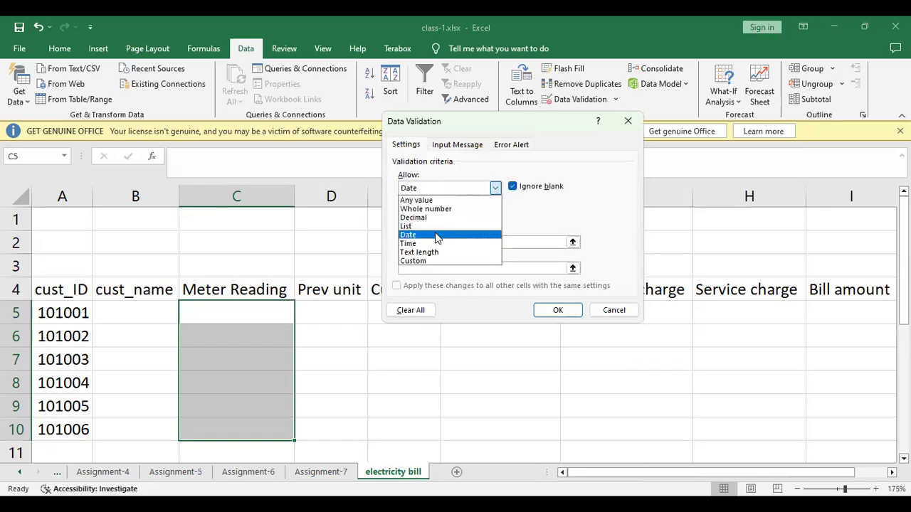
left_click(436, 235)
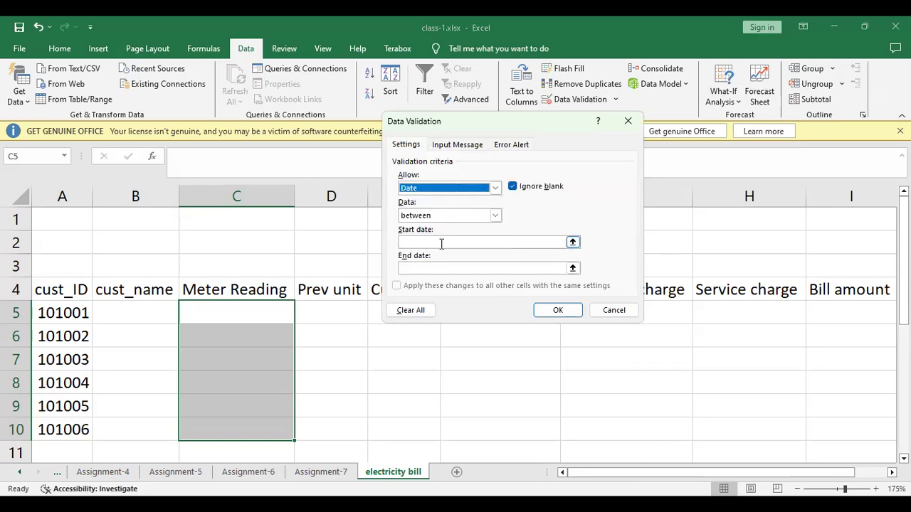
left_click(442, 243)
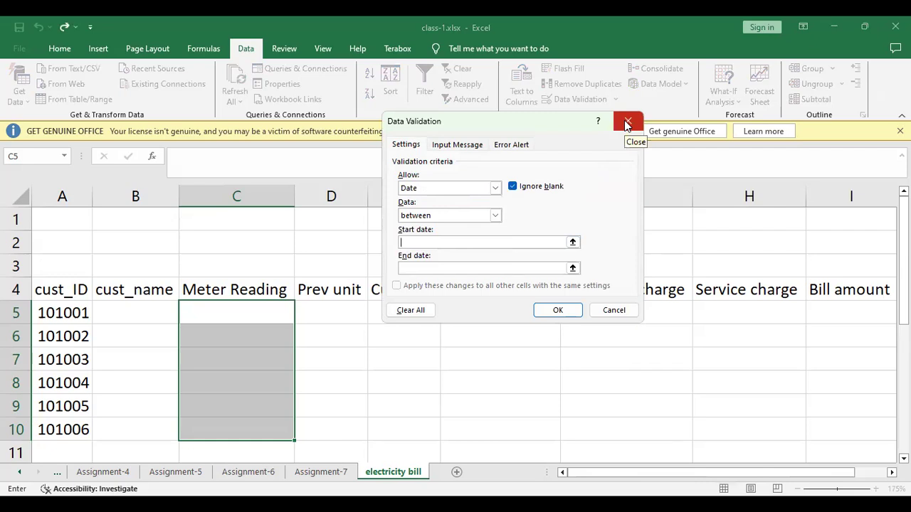
Examine the Date number format types offered for the Meter Reading cells C5:C10, leaving the cell format unapplied.
left_click(60, 50)
left_click(457, 115)
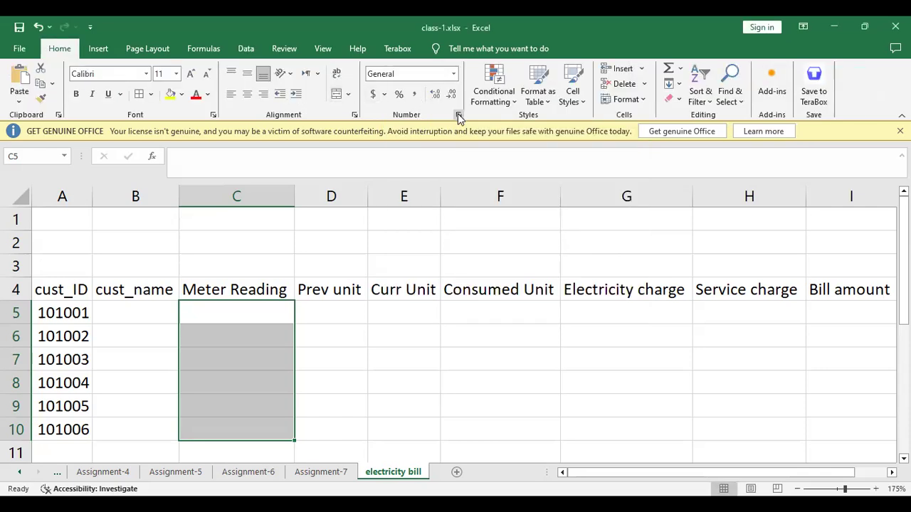
left_click(373, 155)
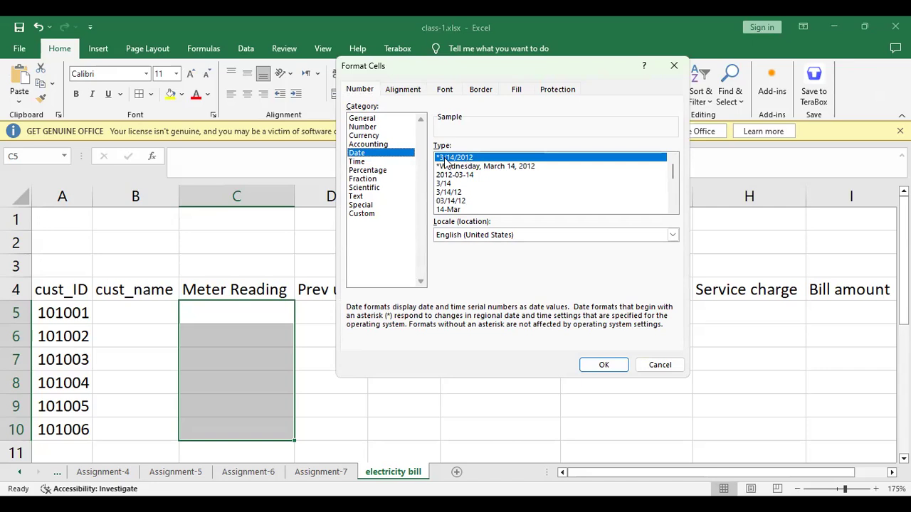
left_click(380, 211)
left_click(373, 154)
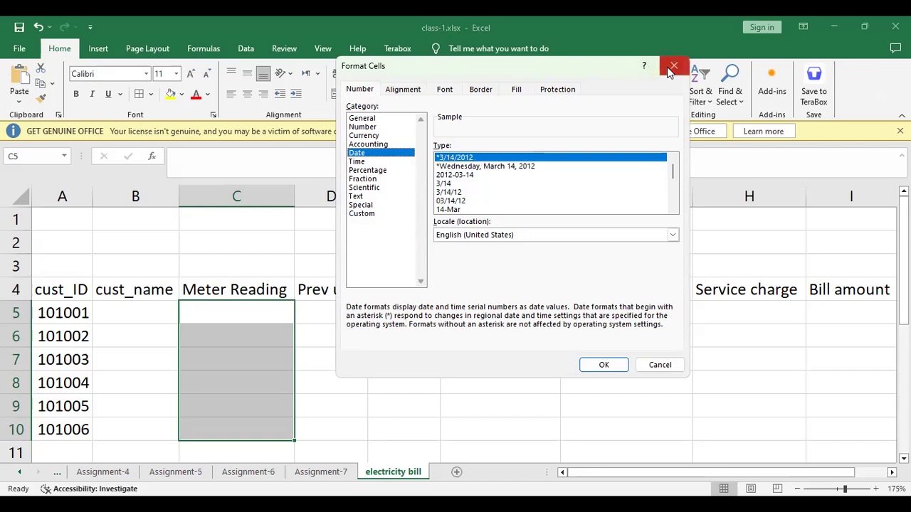
key("Escape")
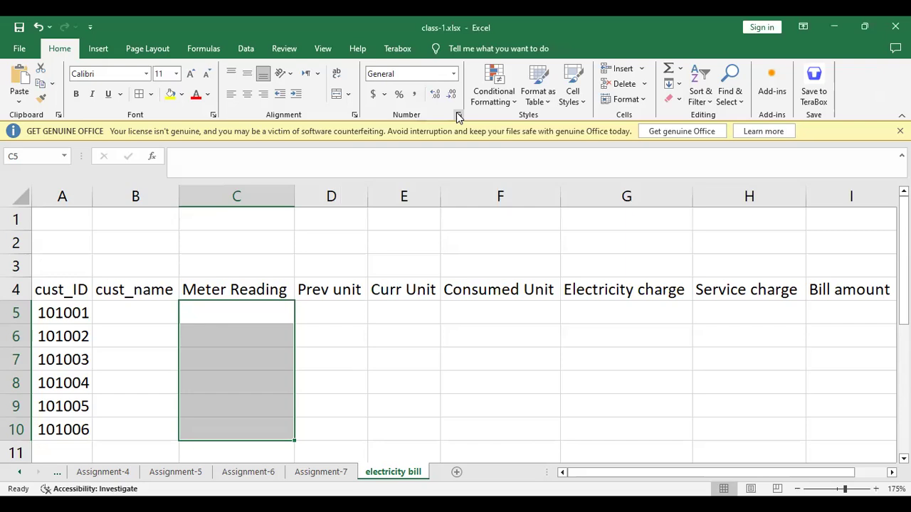
key("ctrl+1")
left_click(358, 154)
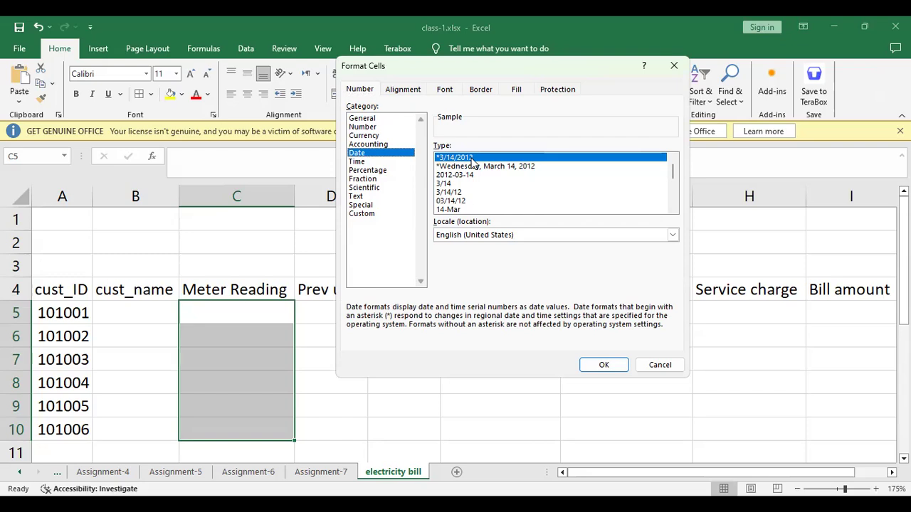
left_click(678, 69)
Set up a Date validation rule of type between for C5:C10 with a start date of 7-1-2023.
left_click(247, 49)
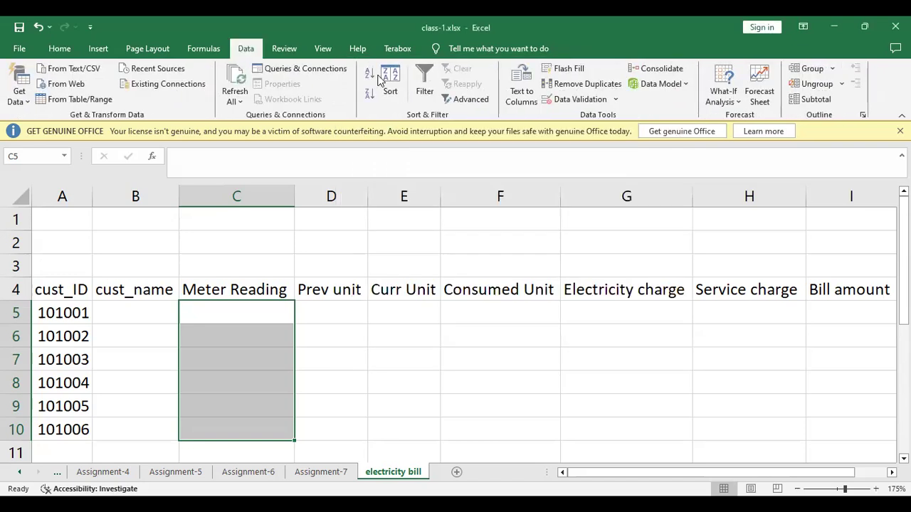
left_click(604, 99)
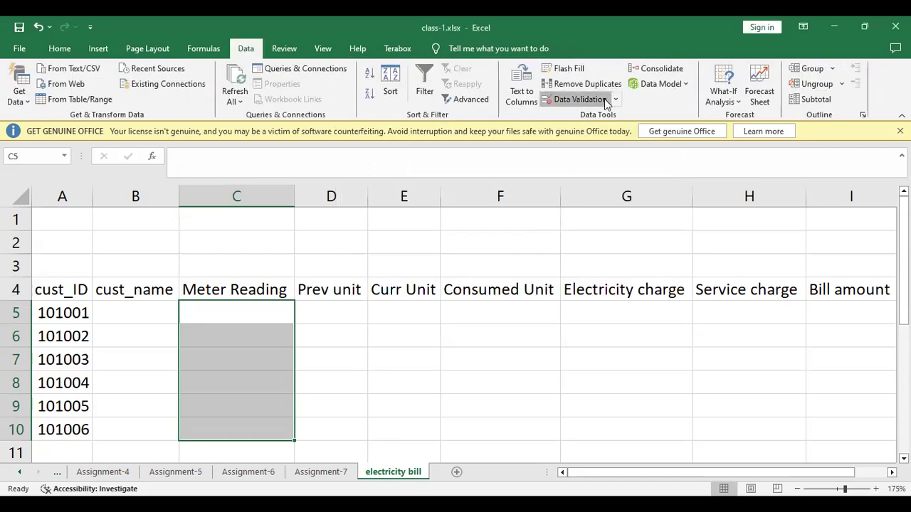
left_click(498, 188)
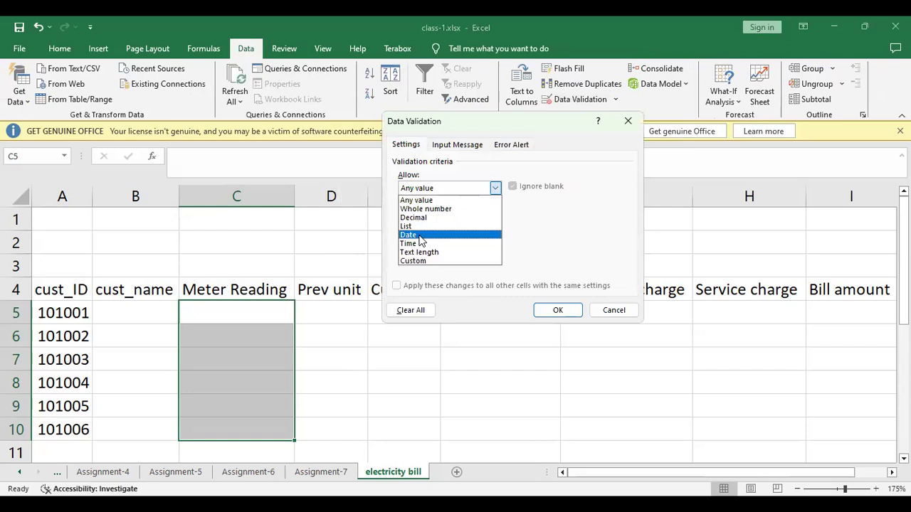
left_click(420, 235)
left_click(416, 241)
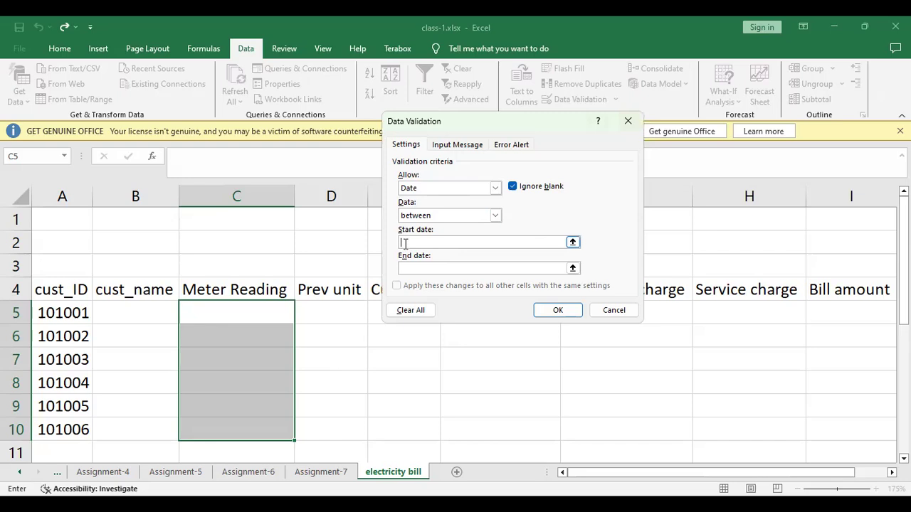
type("7-1-2023")
Try to apply the Meter Reading validation rule with an end date of 6-30-2023.
left_click(411, 269)
type("6-3")
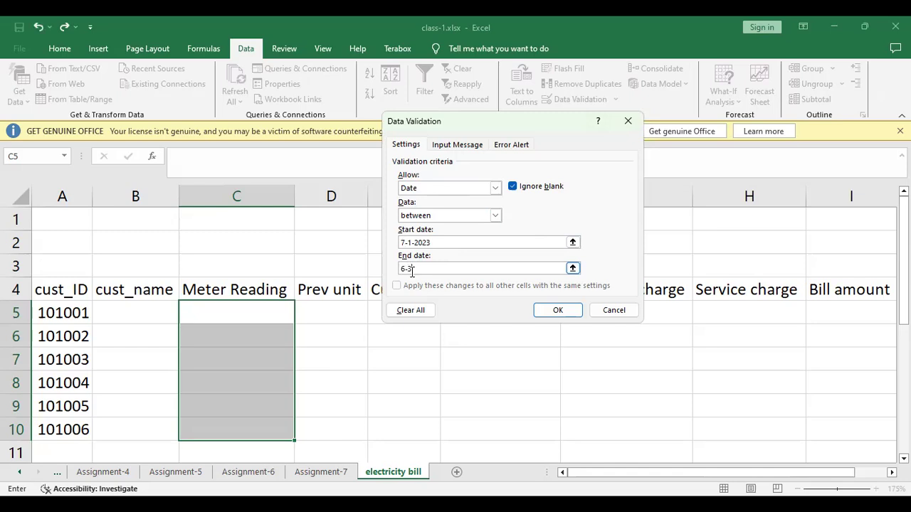
type("0-2023")
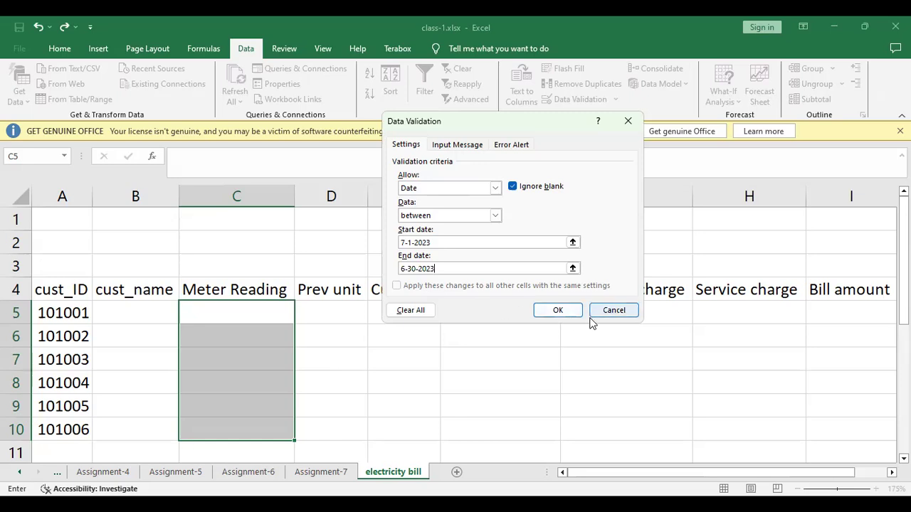
left_click(567, 315)
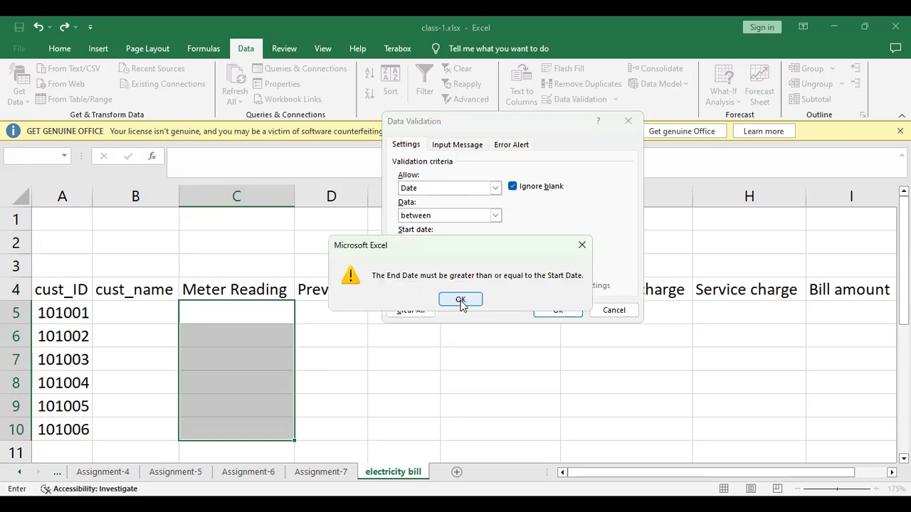
left_click(460, 301)
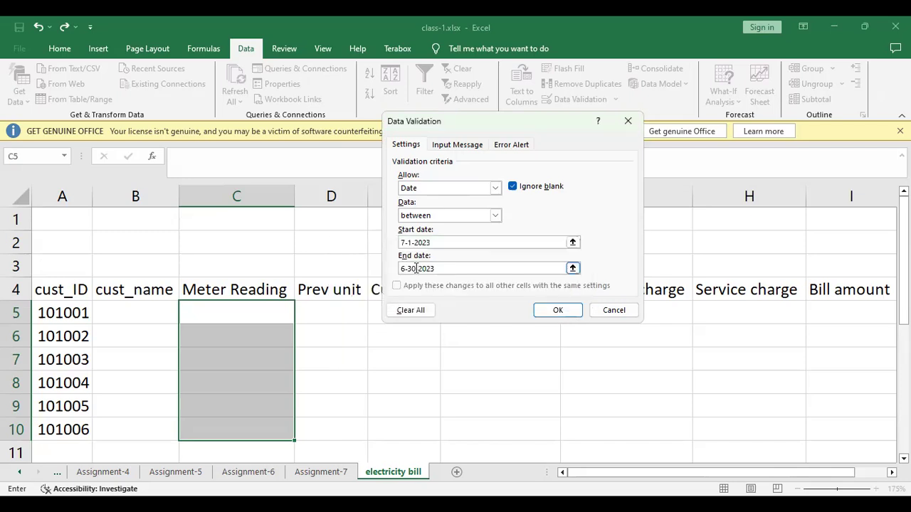
Try to apply the validation rule with the end date rewritten in day-month order as 30-6-2023.
left_click_drag(415, 268, 380, 269)
type("30-6")
left_click(557, 312)
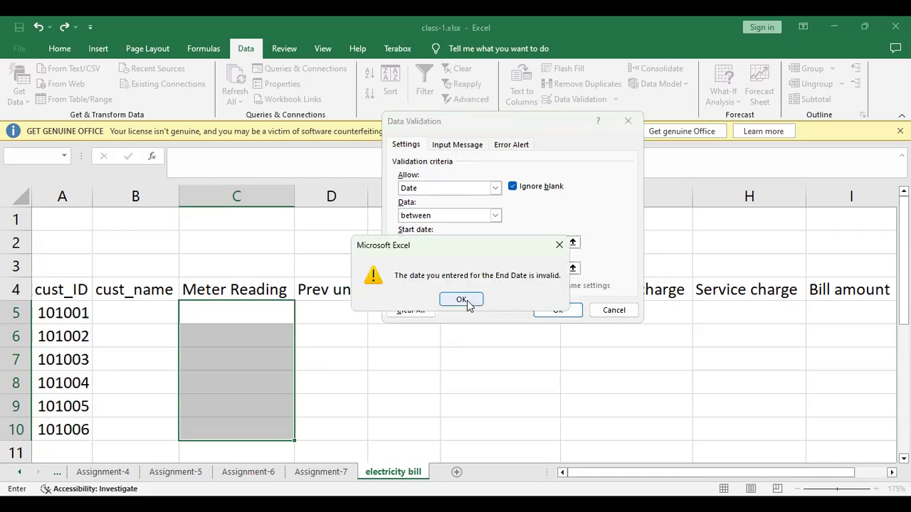
key("Return")
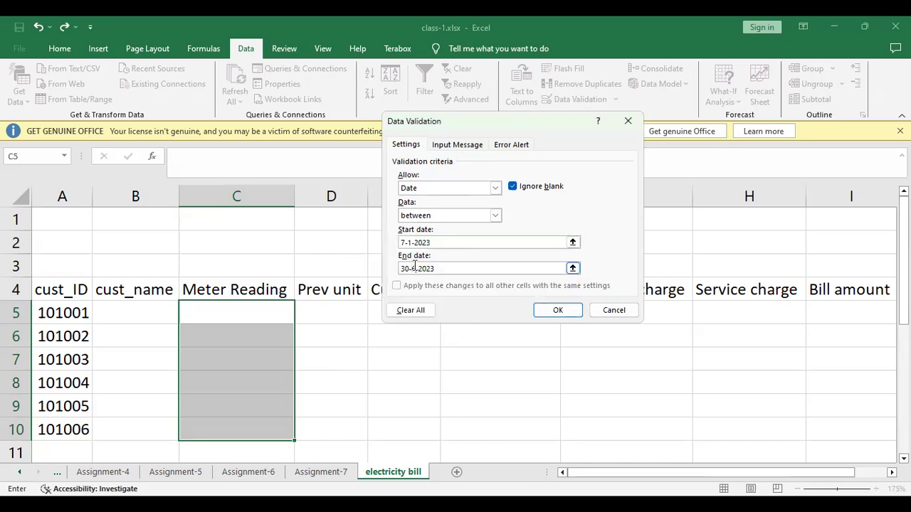
Set the validation rule's end date to 6-30-2024 and apply the rule to C5:C10.
type("6-30")
key("BackSpace")
type("4")
left_click(553, 311)
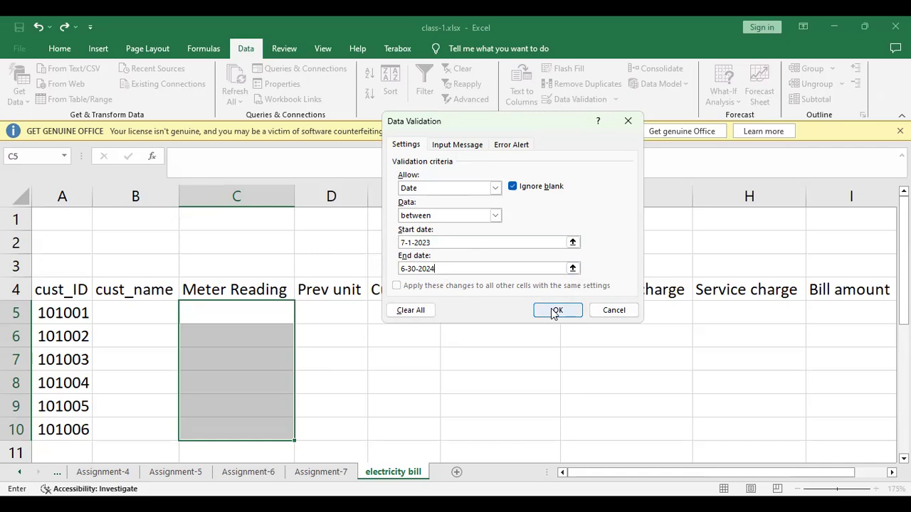
left_click(555, 311)
Format cell C5 as a Date using the "March 14, 2012" display type.
left_click(245, 314)
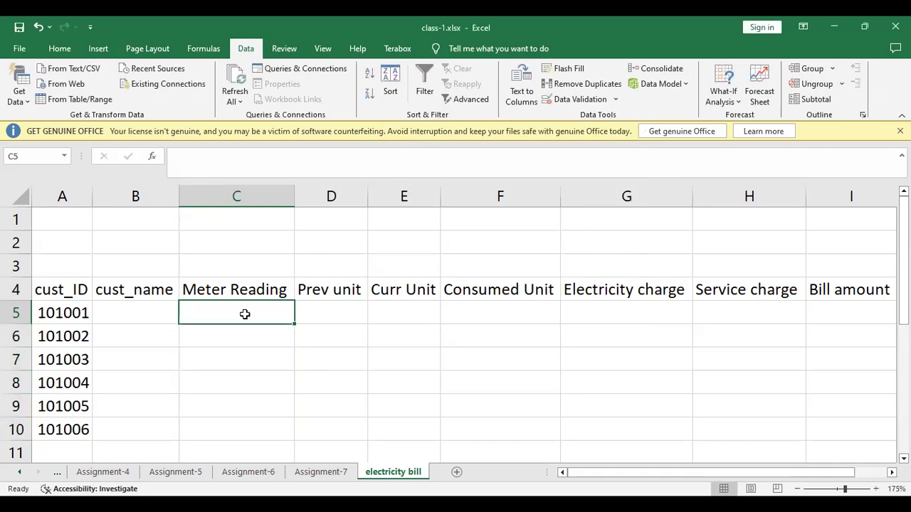
left_click(59, 48)
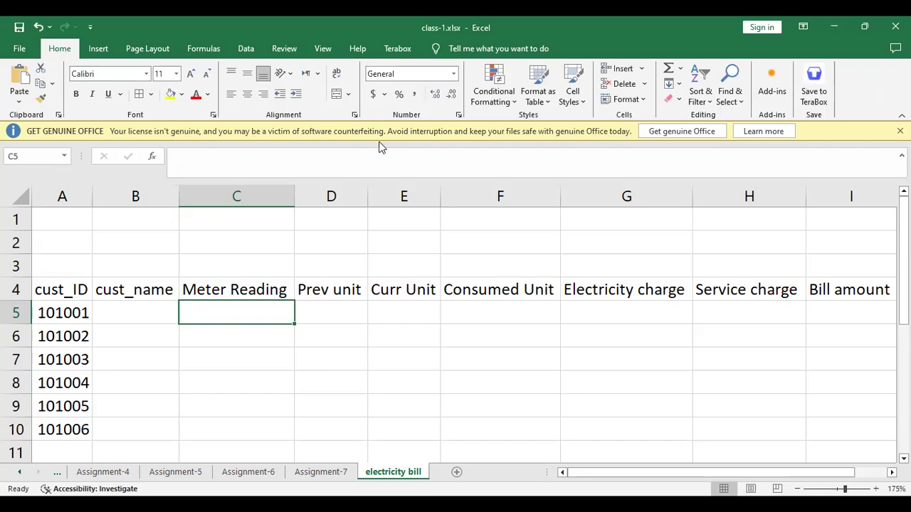
left_click(458, 116)
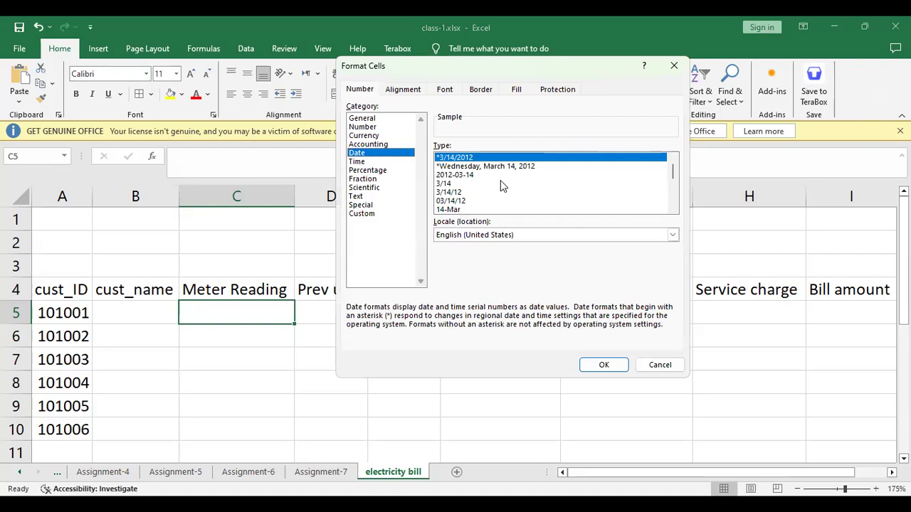
scroll(500, 184, "down", 2)
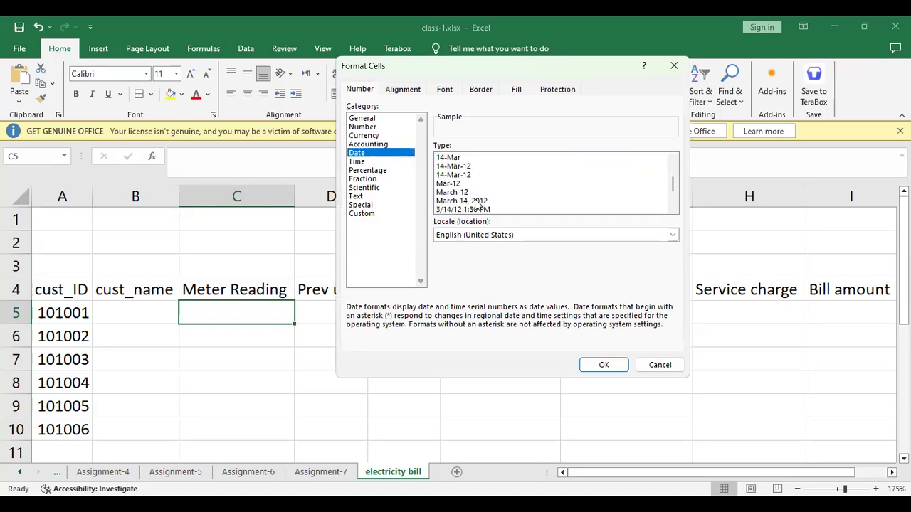
left_click(476, 202)
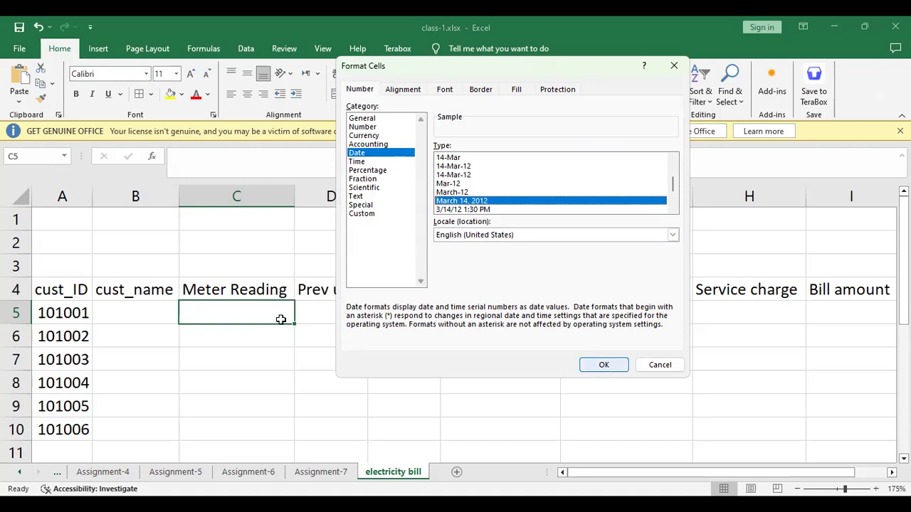
key("Return")
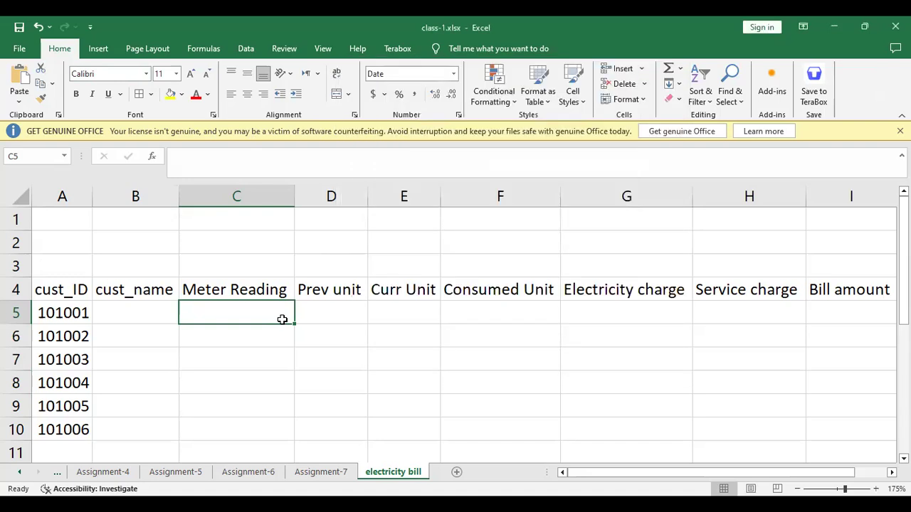
Enter the date December 15, 2023 as the Meter Reading for customer 101001 in C5.
type("december 15,")
type("2023")
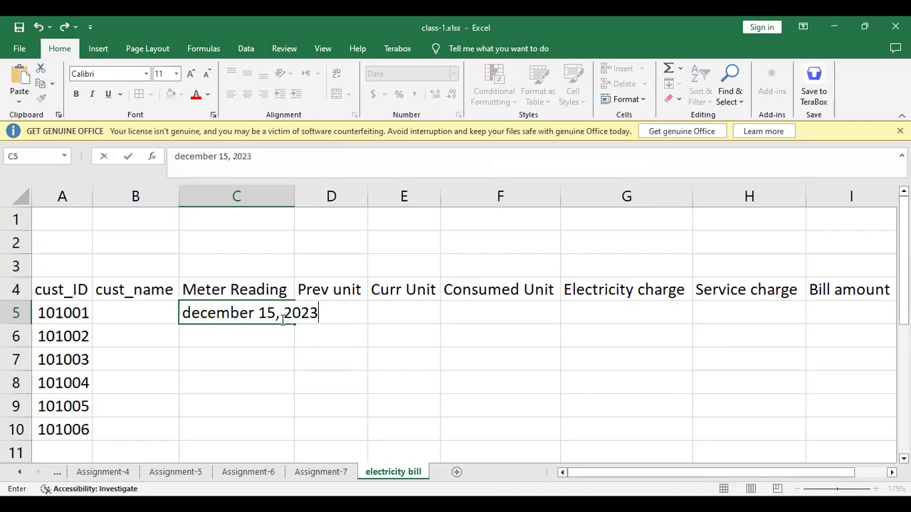
key("Return")
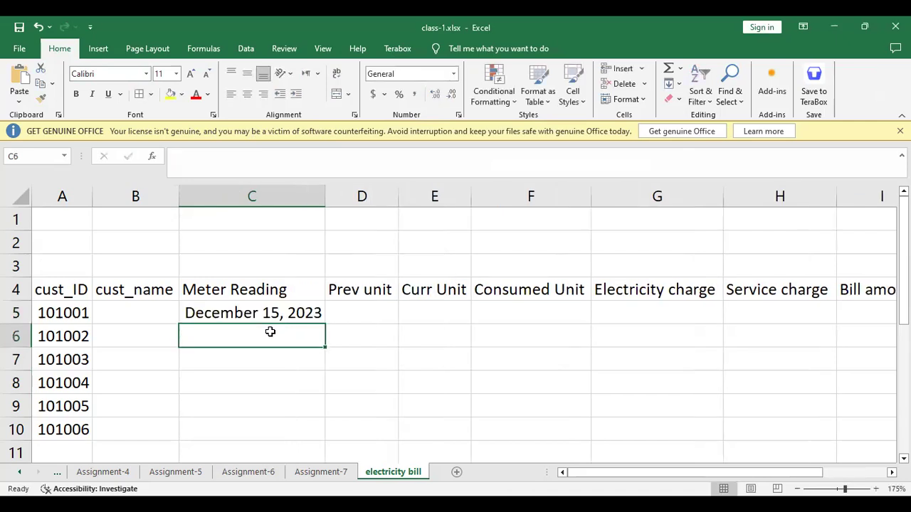
Try to enter the Meter Reading date in C6 as "december 11,2023", without a space after the comma.
type("dece")
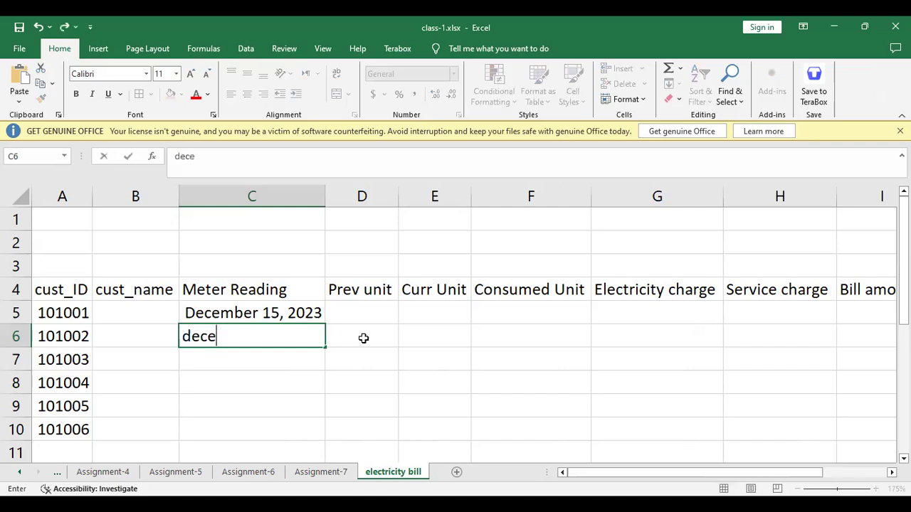
type("mber 1")
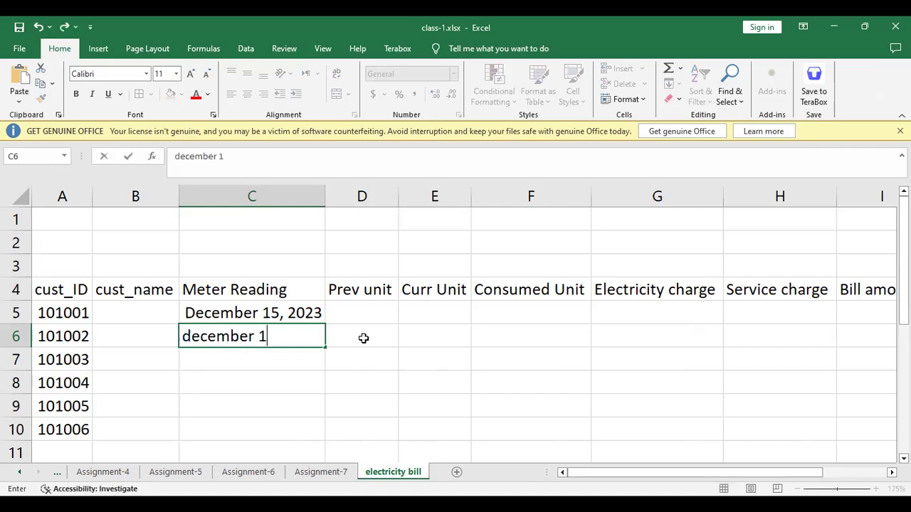
type("1,2023")
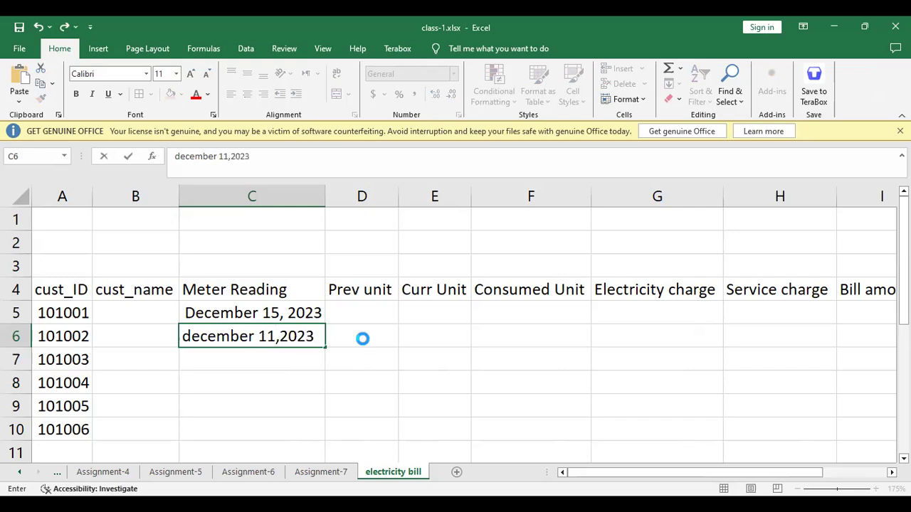
key("Return")
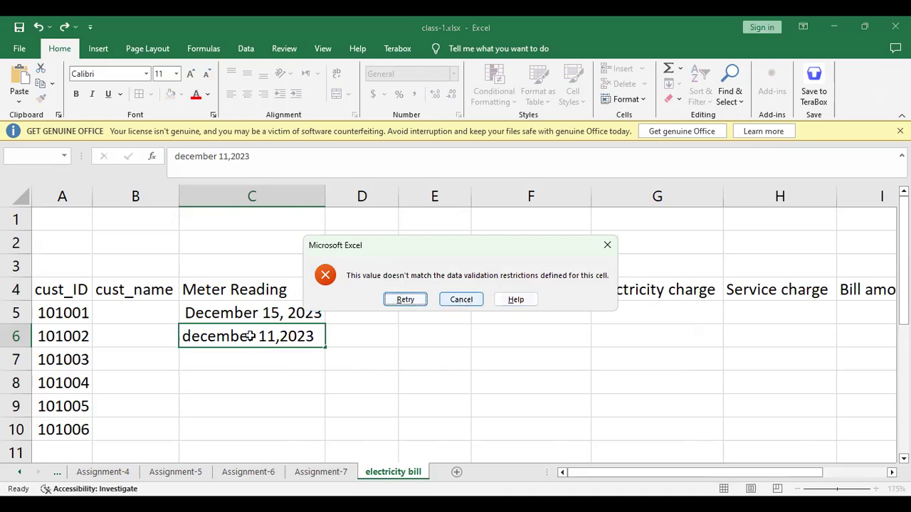
key("Escape")
Enter the Meter Reading date in C6 as "december 11, 2023", with a space after the comma.
type("decemb")
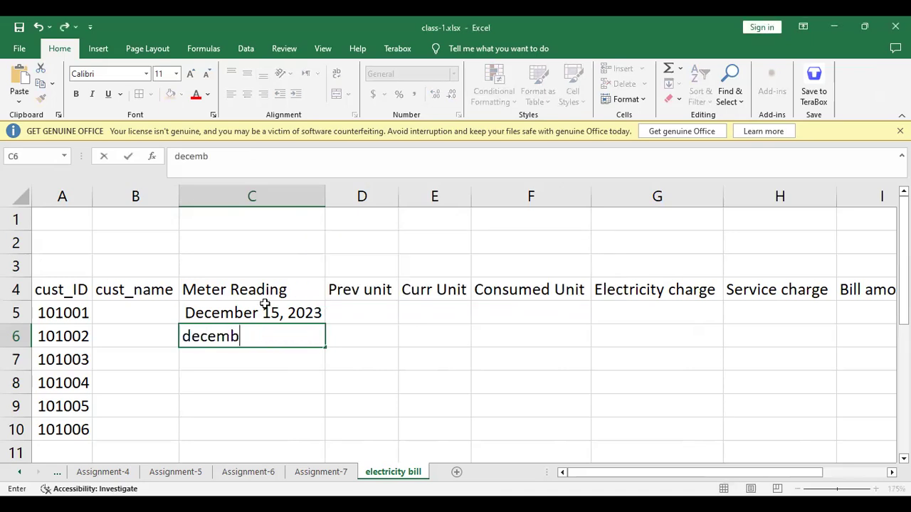
type("er 11, 2023")
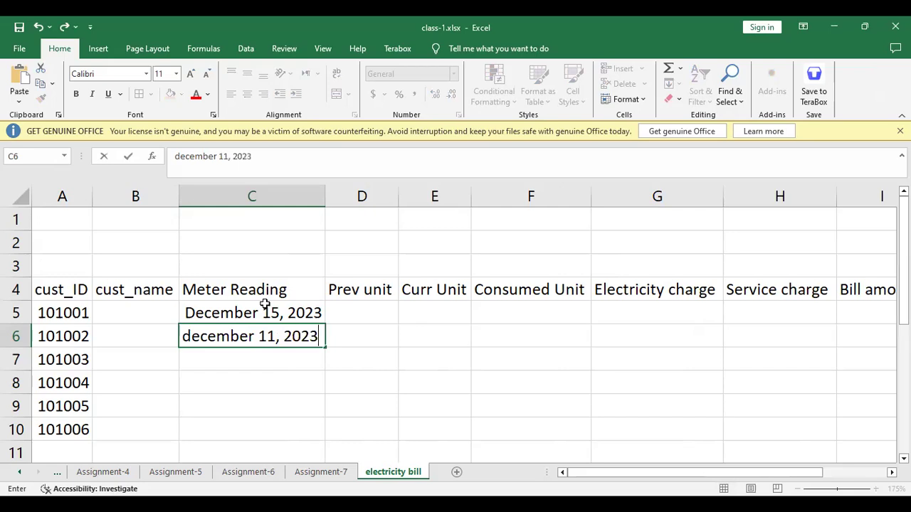
key("Return")
Format the Meter Reading cells C5:C10 as Date with the "March 14, 2012" display type.
left_click(269, 337)
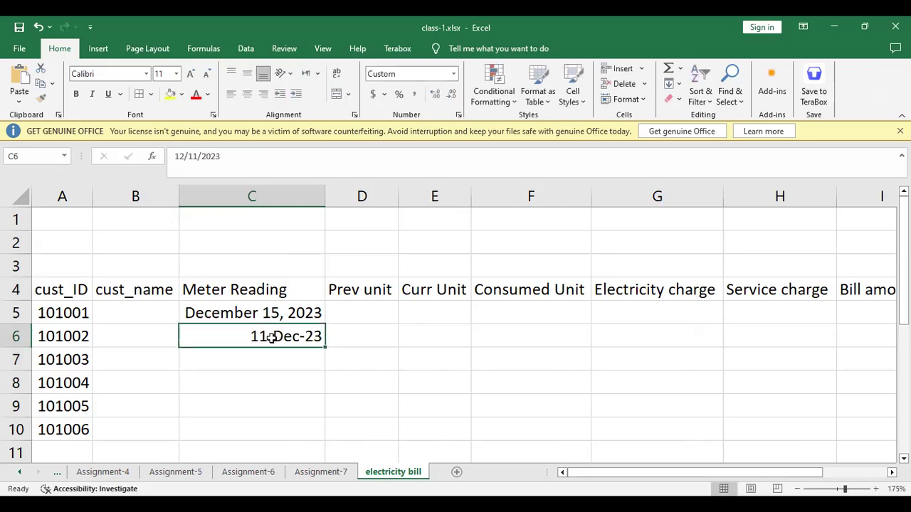
left_click(268, 314)
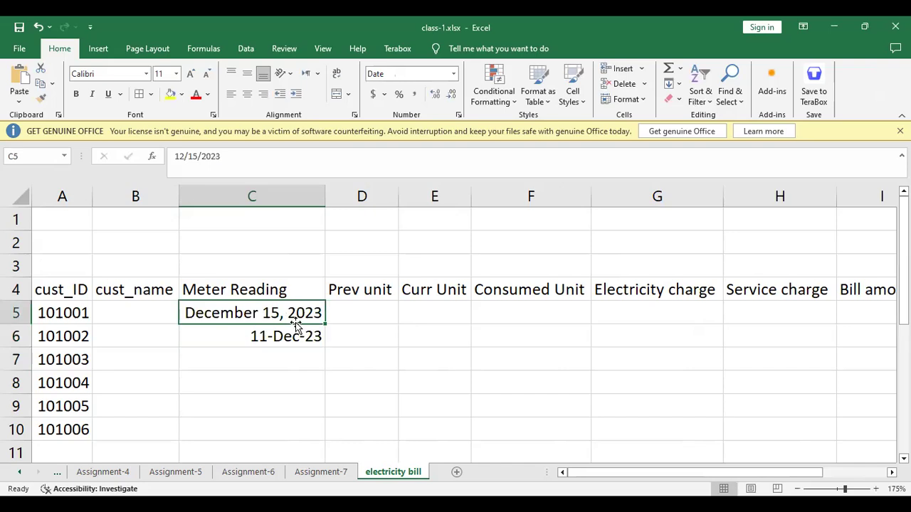
left_click_drag(295, 314, 280, 427)
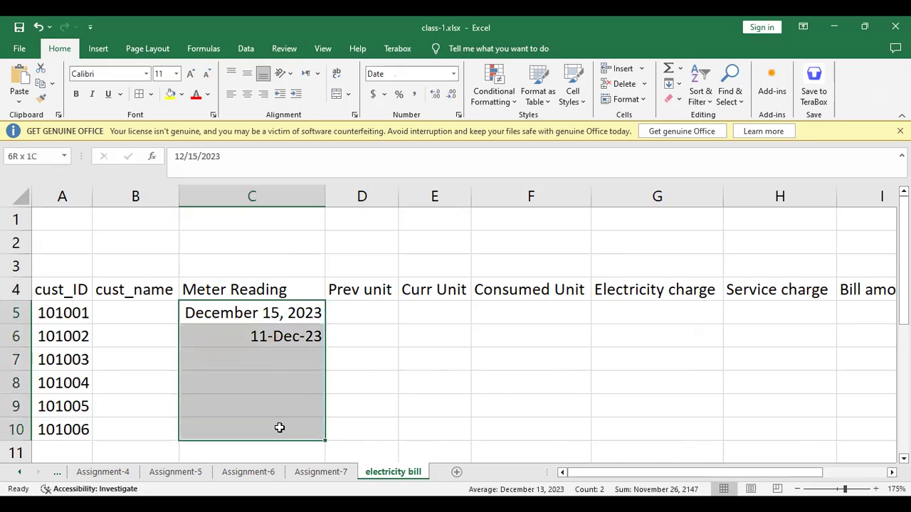
left_click(460, 117)
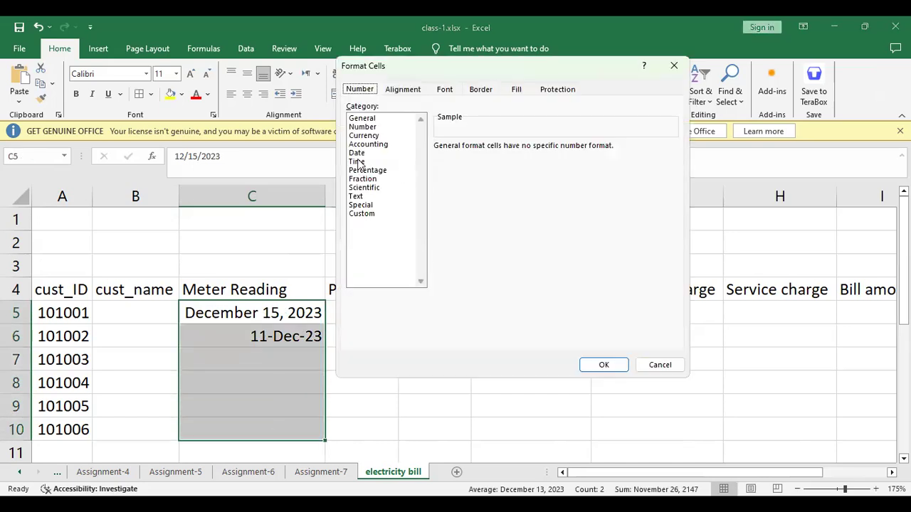
left_click(356, 153)
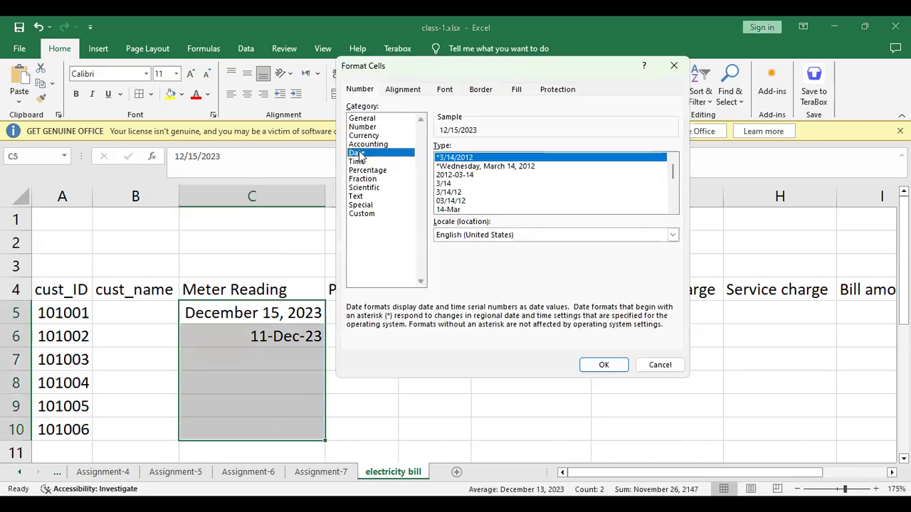
left_click(479, 196)
scroll(478, 197, "down", 3)
scroll(479, 203, "down", 1)
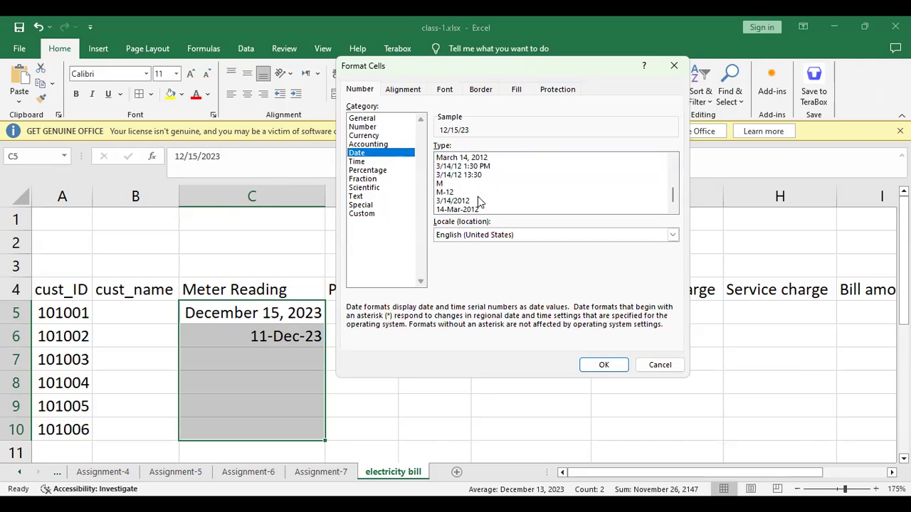
left_click(461, 157)
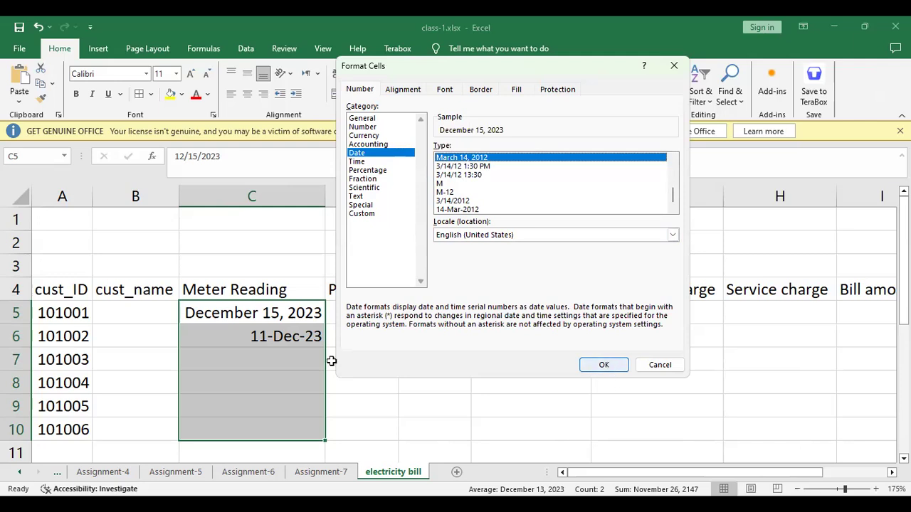
left_click(604, 365)
Try to enter June 30, 2023 in C7 to test the validation rule's start date limit.
left_click(245, 359)
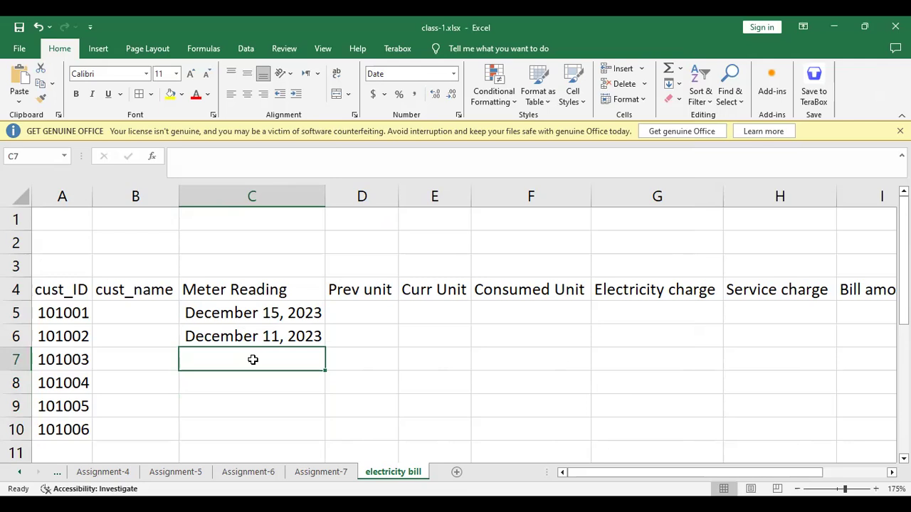
type("june")
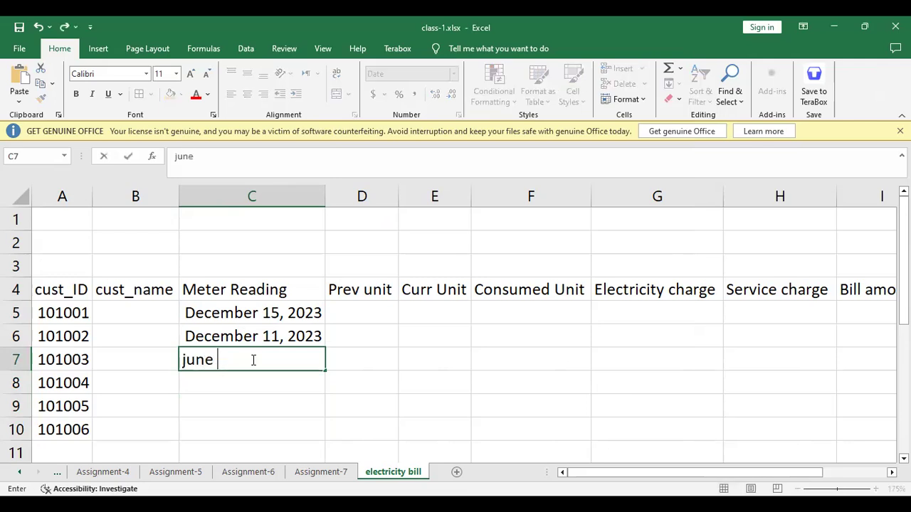
type(" 30, 2023")
key("Return")
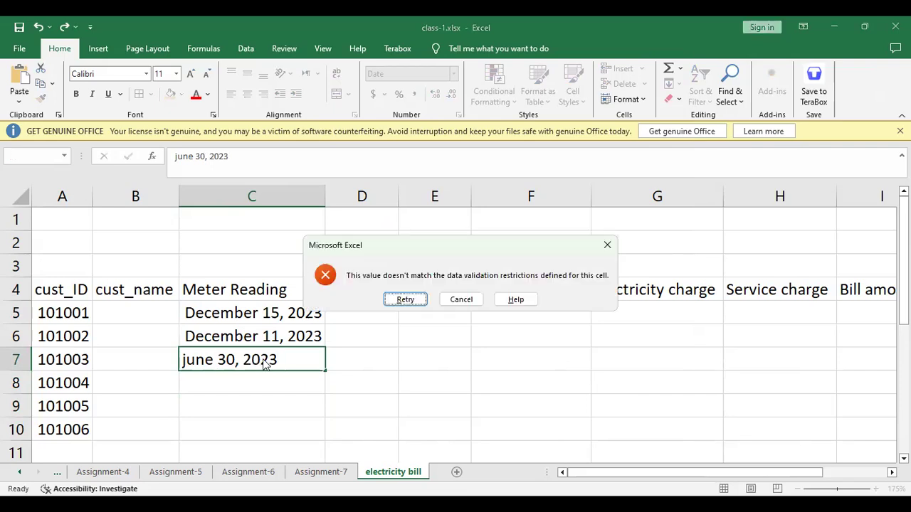
left_click(404, 298)
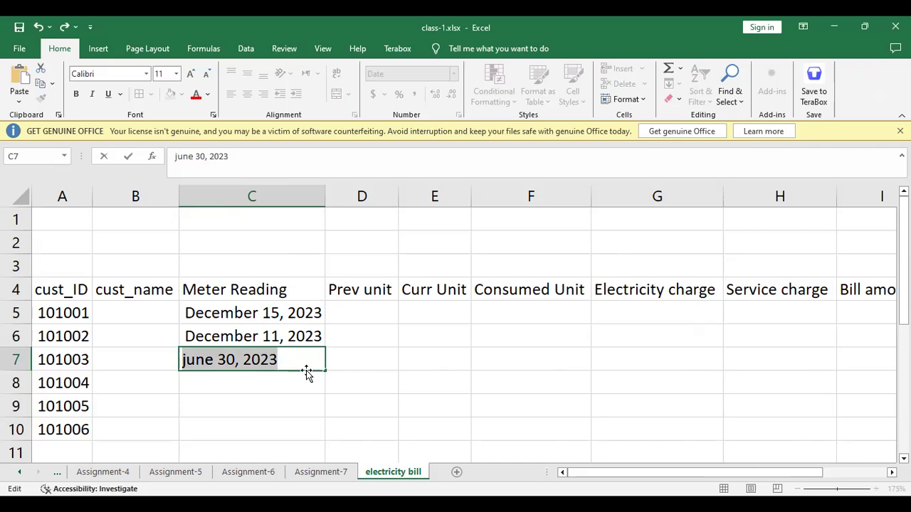
Try to enter July 1, 2024 in C7 to test the validation rule's end date limit.
type("july ")
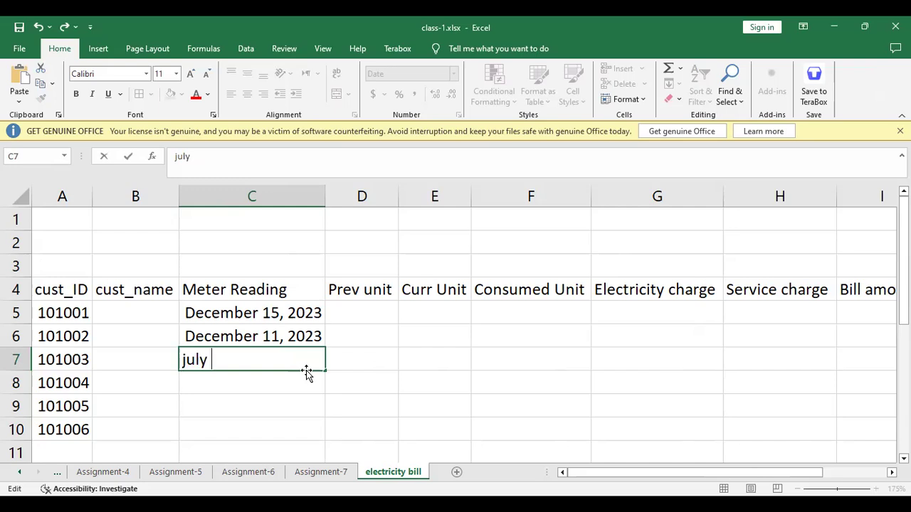
type("1, 2024")
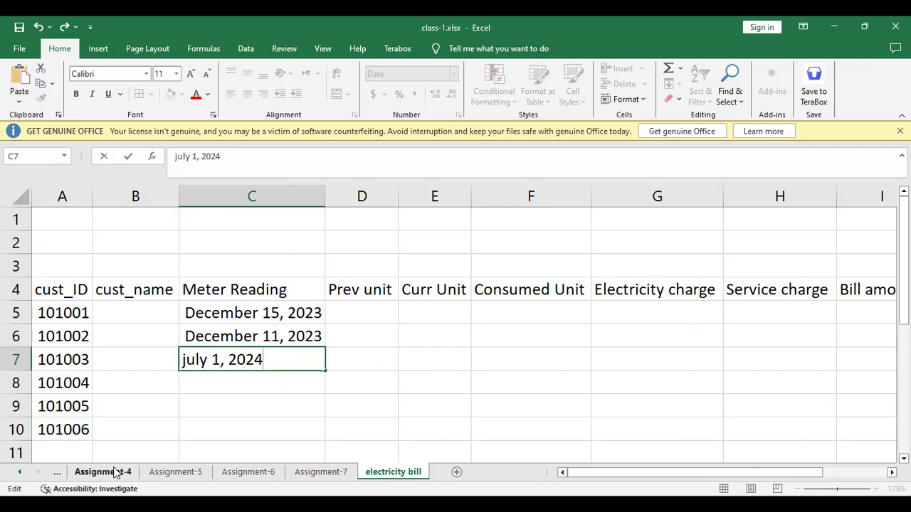
key("Return")
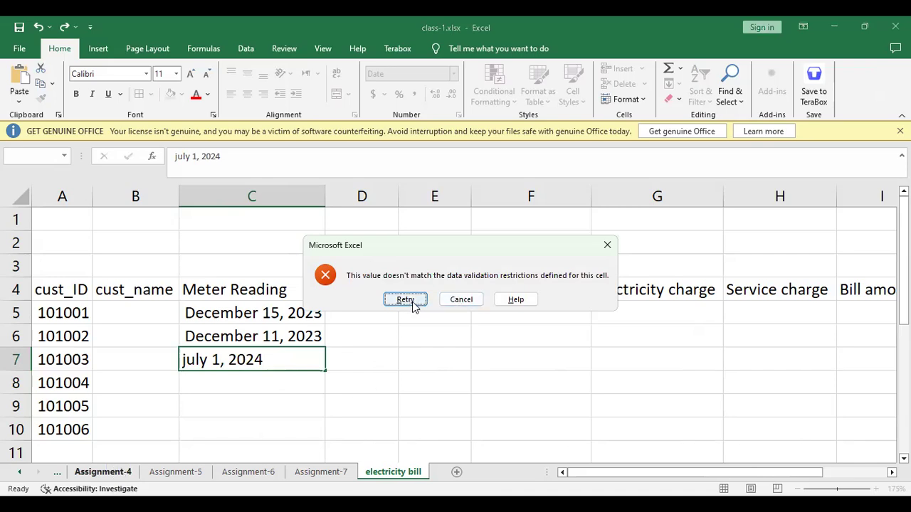
key("Return")
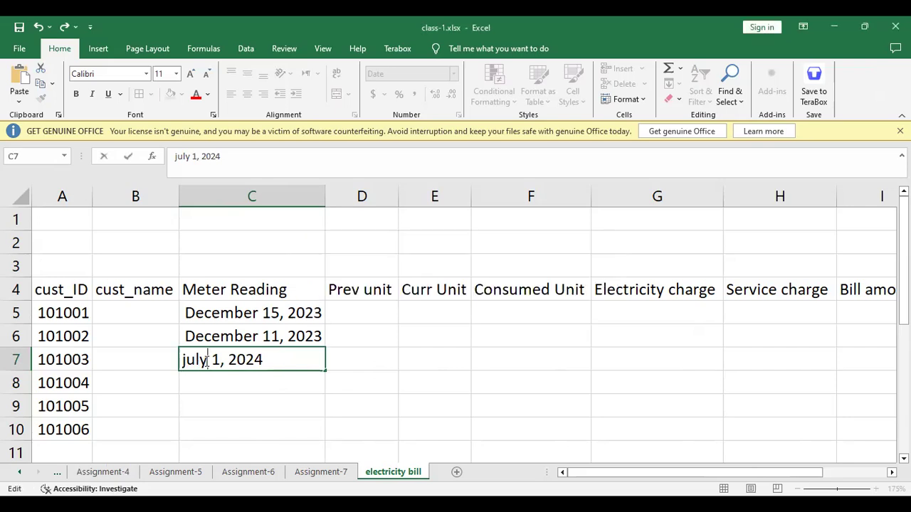
Change the month of the rejected C7 entry to June and enter the date June 1, 2024.
key("BackSpace")
key("BackSpace")
type("ne")
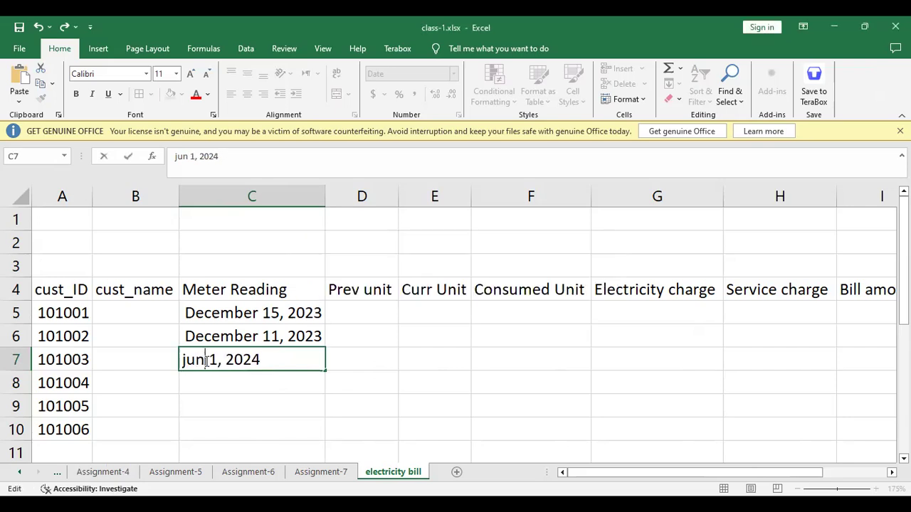
key("Return")
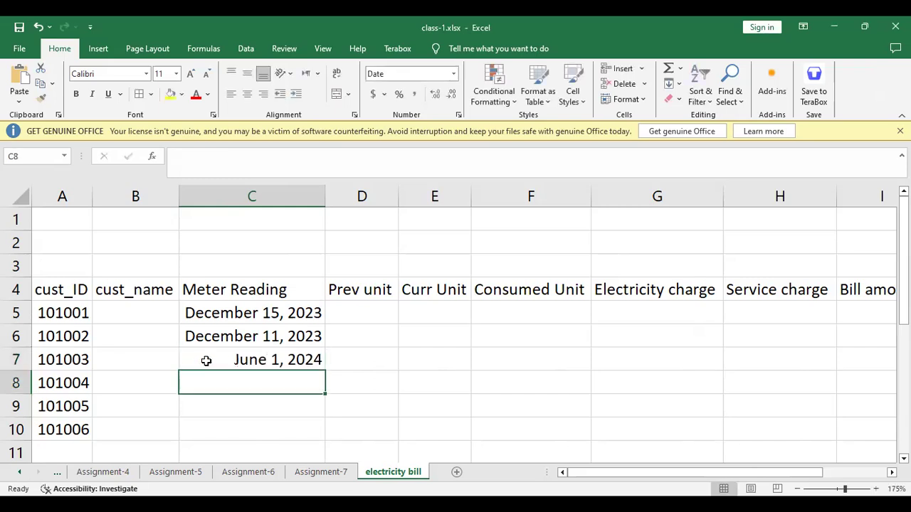
Review the start and end dates in the data validation rule applied to cell C7.
left_click(237, 361)
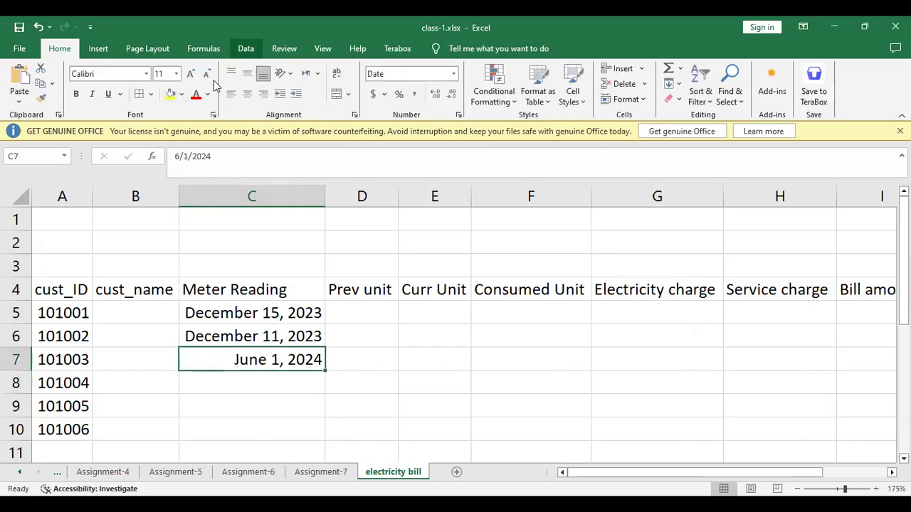
left_click(245, 49)
left_click(606, 101)
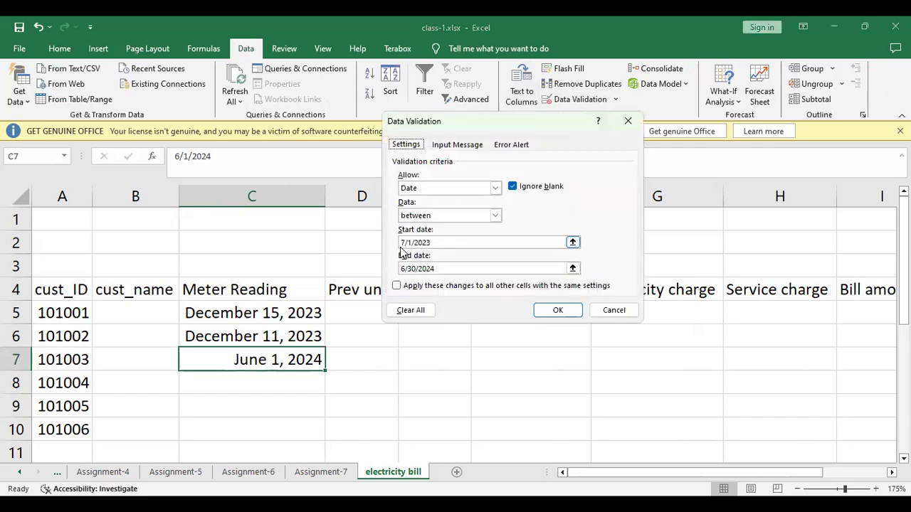
key("Tab")
left_click(421, 243)
left_click(407, 268)
left_click(432, 242)
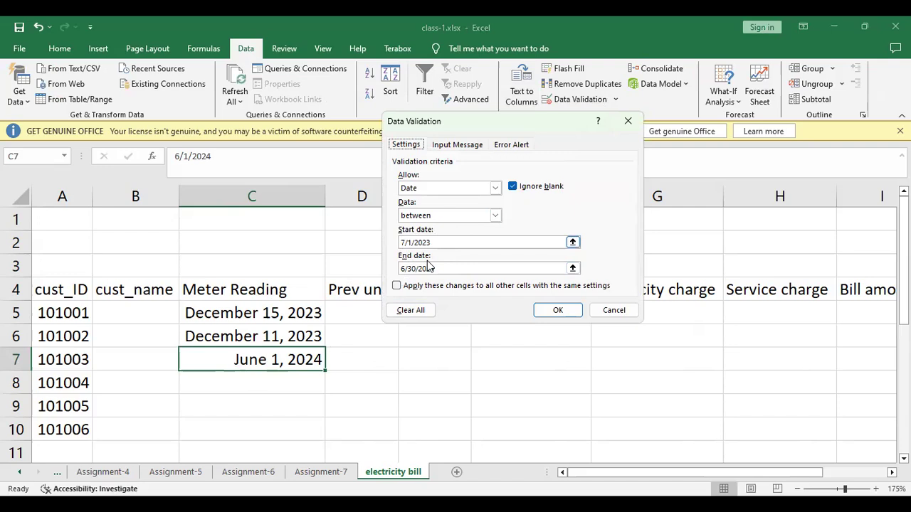
left_click(558, 311)
Enter the date February 29, 2024 as the Meter Reading for customer 101004 in C8.
left_click(250, 383)
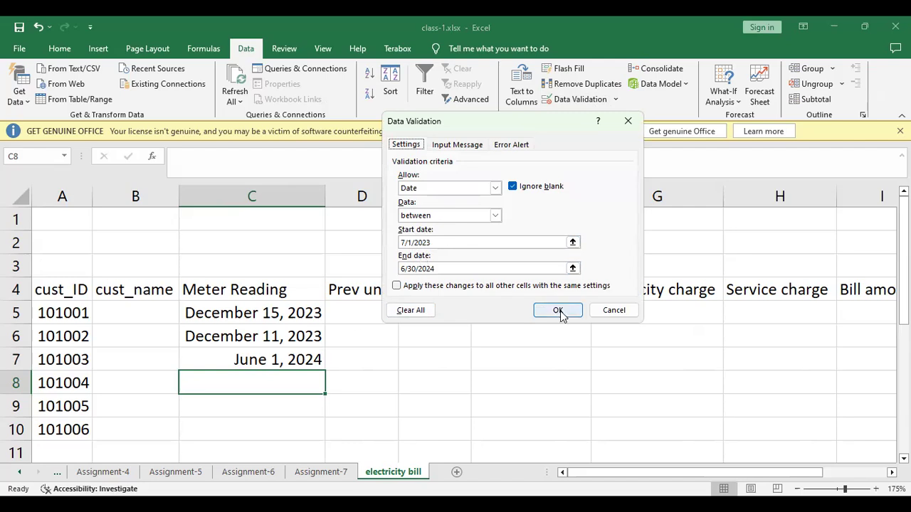
key("Return")
type("29")
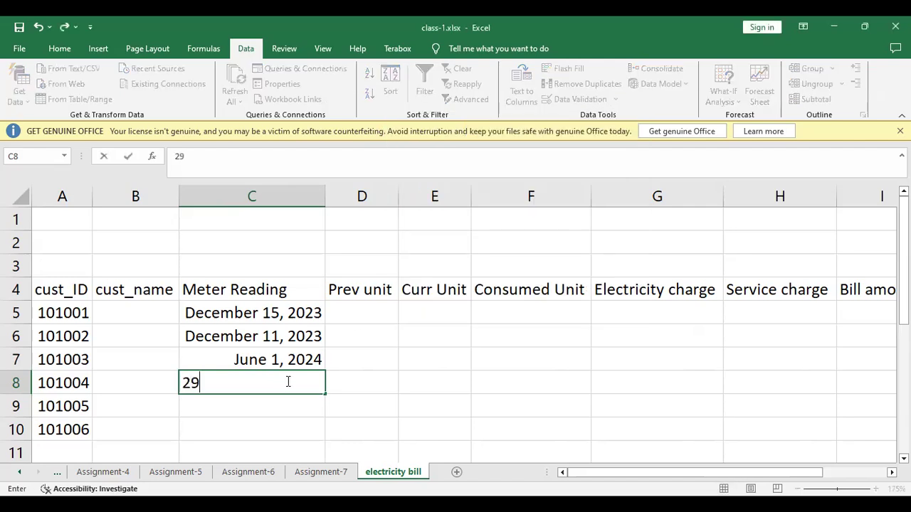
key("BackSpace")
key("BackSpace")
type("february 29")
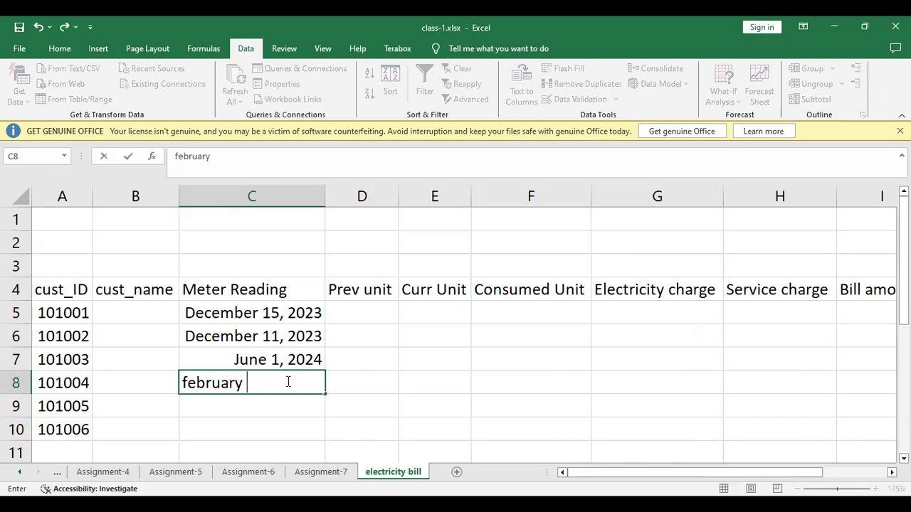
type(", 2024")
key("Return")
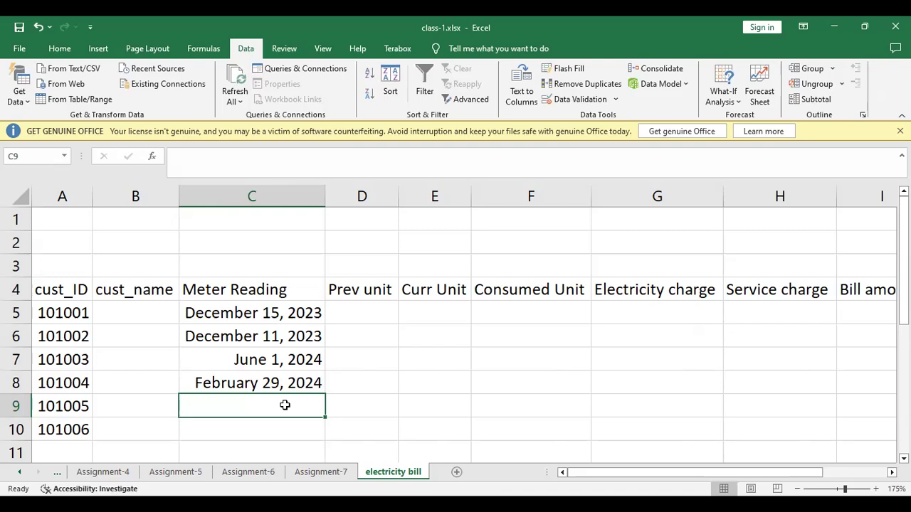
Check the allowed date range in the data validation rule of the empty cell C9.
left_click(592, 101)
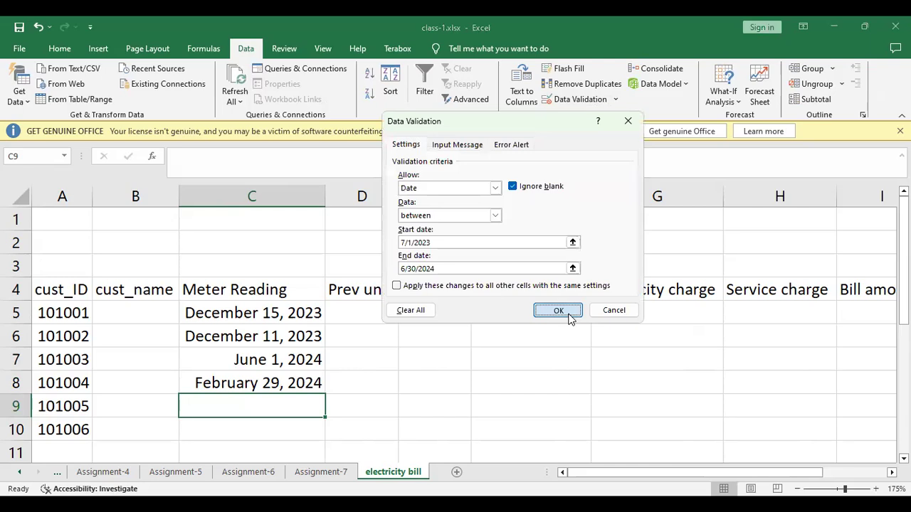
left_click(560, 311)
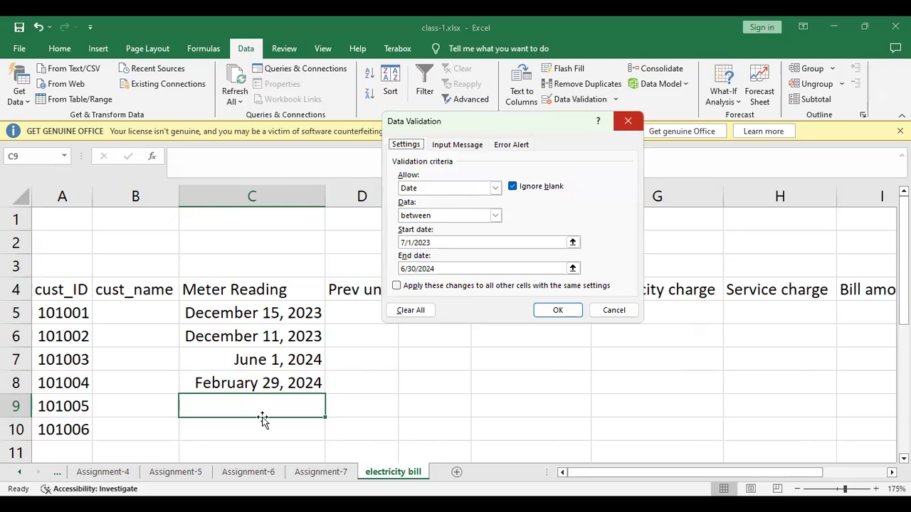
key("Return")
Try to enter the date August 15, 2024 as the Meter Reading in C9.
type("augus")
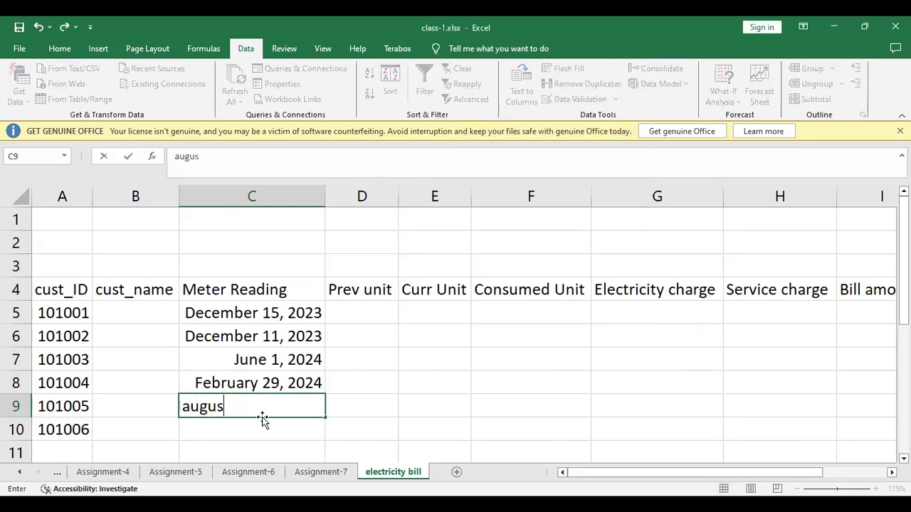
type("t 15, 2024")
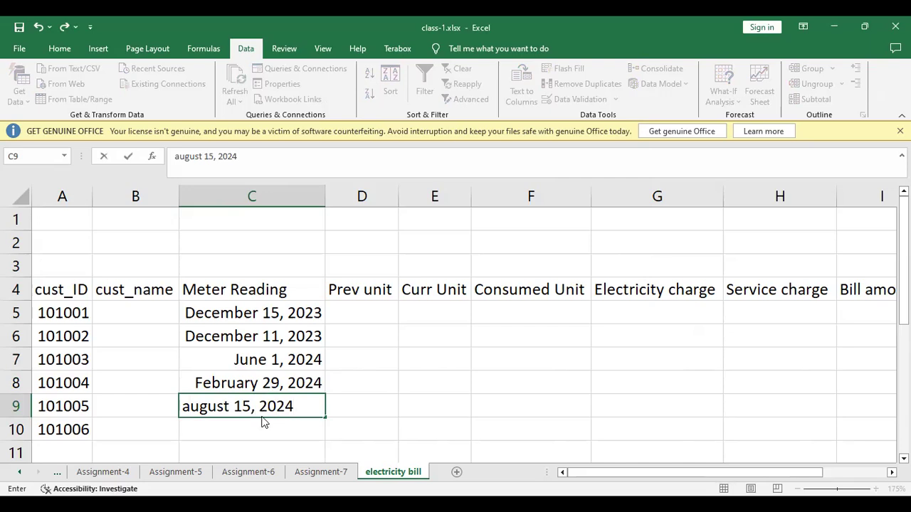
key("Return")
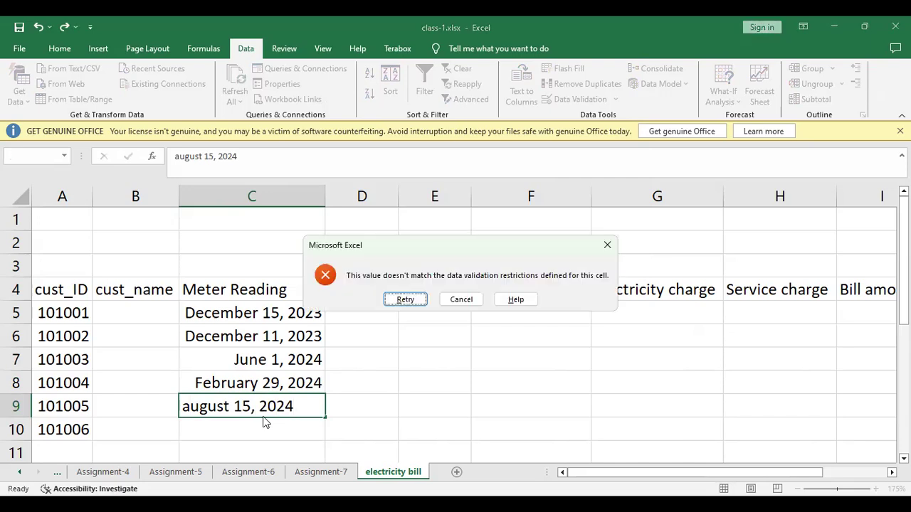
left_click(462, 300)
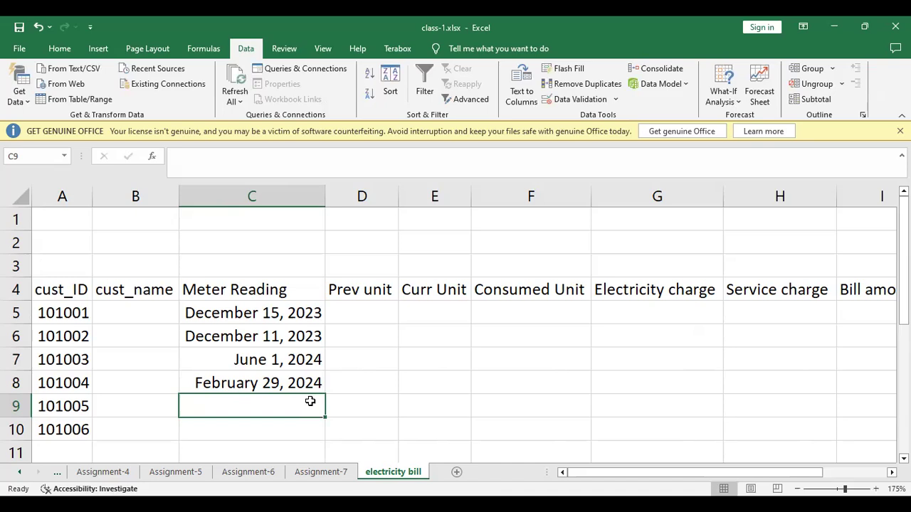
Try to enter the date December 16, 2024 as the Meter Reading in C9.
type("1")
key("BackSpace")
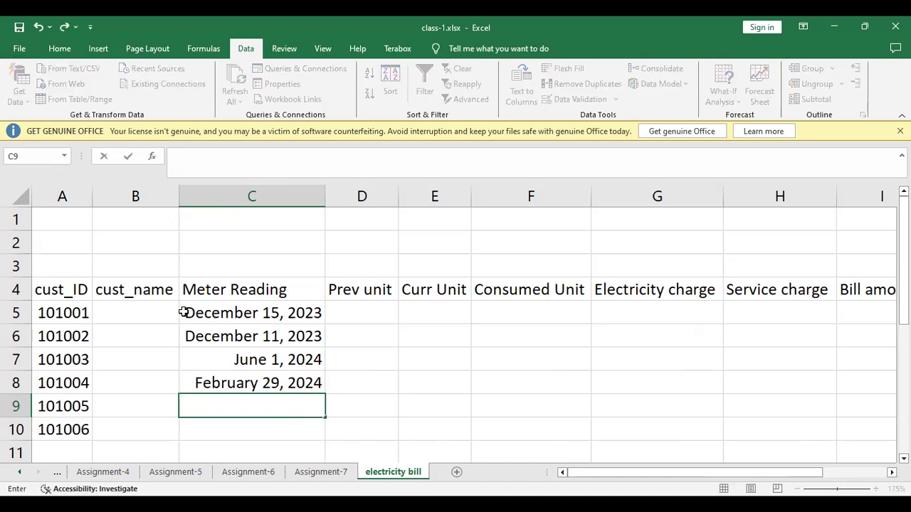
type("december")
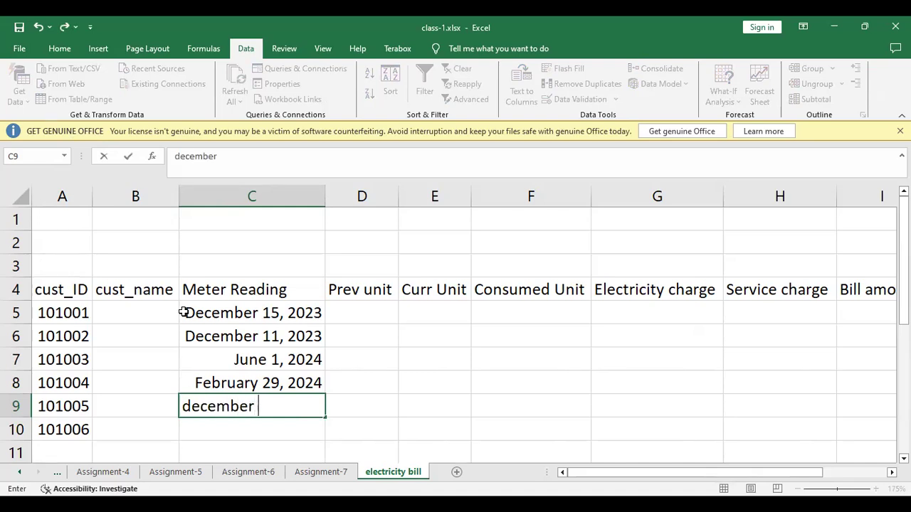
type(" 16, 2024")
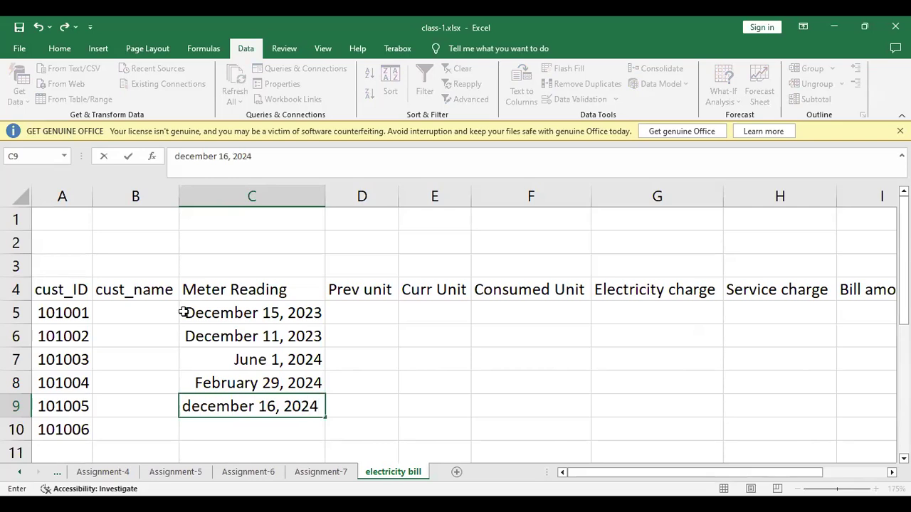
key("Return")
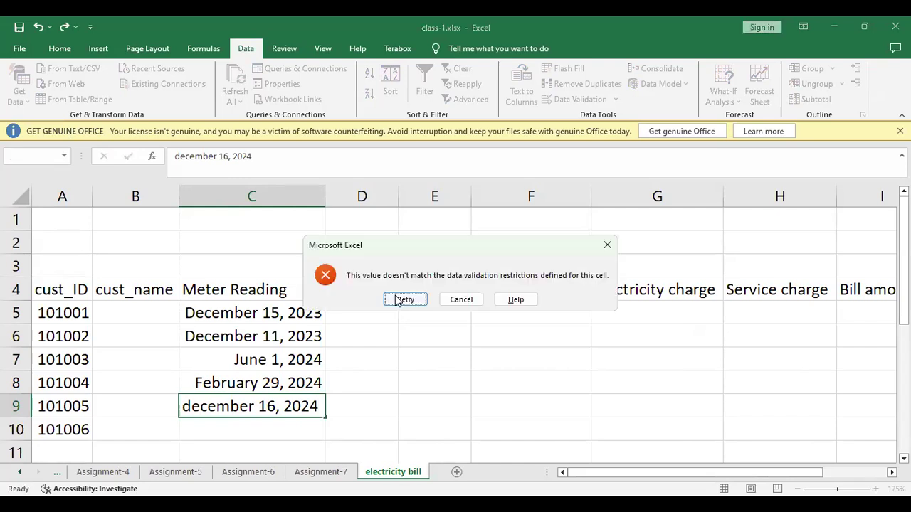
Change the year of the rejected C9 entry to 2023 and enter the date December 16, 2023.
left_click(401, 301)
left_click(316, 406)
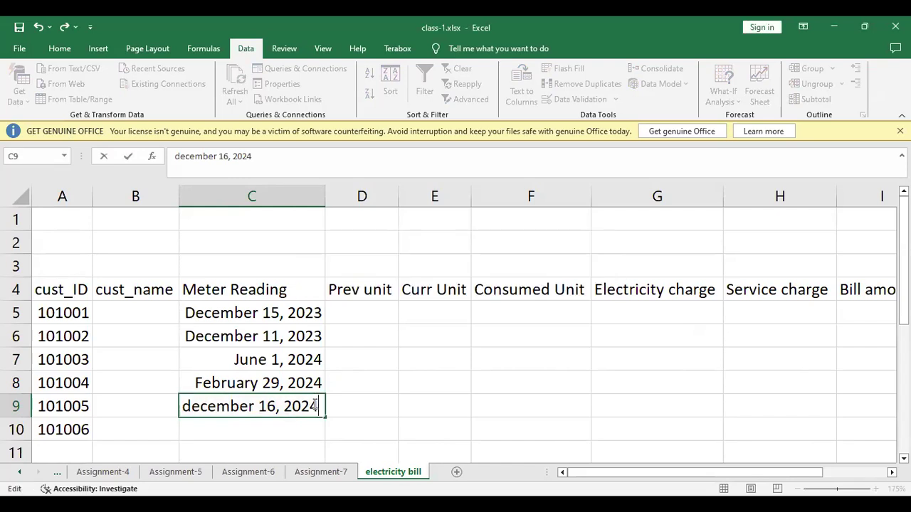
key("BackSpace")
type("3")
key("Return")
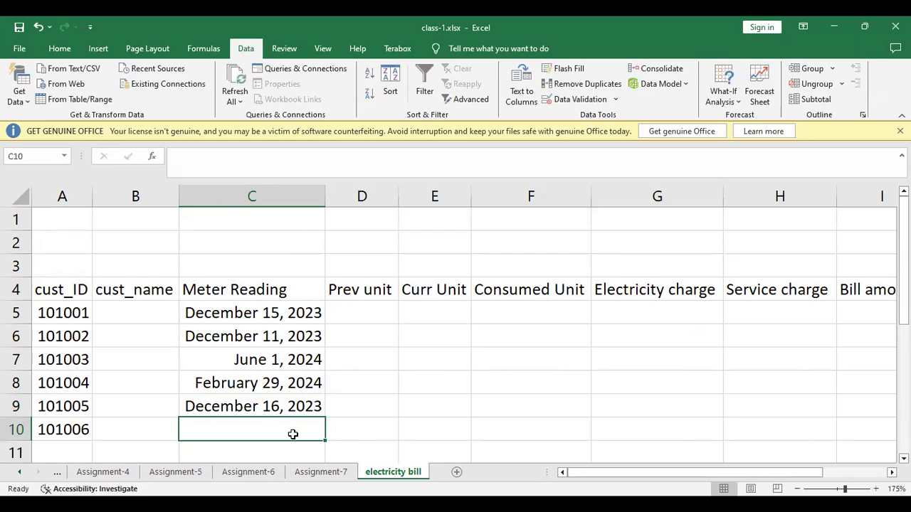
Enter the date April 29, 2024 as the Meter Reading in C10.
type("29")
key("BackSpace")
key("BackSpace")
type("april")
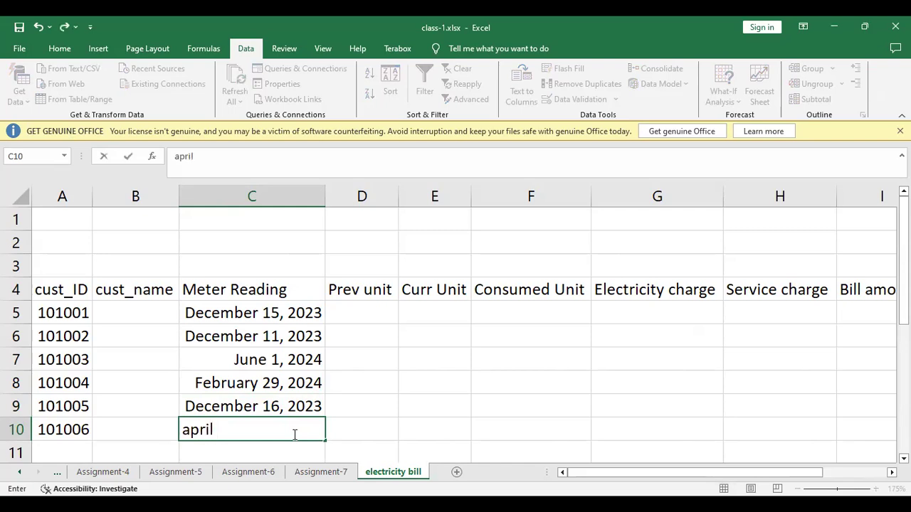
type(" 29, 2024")
key("Return")
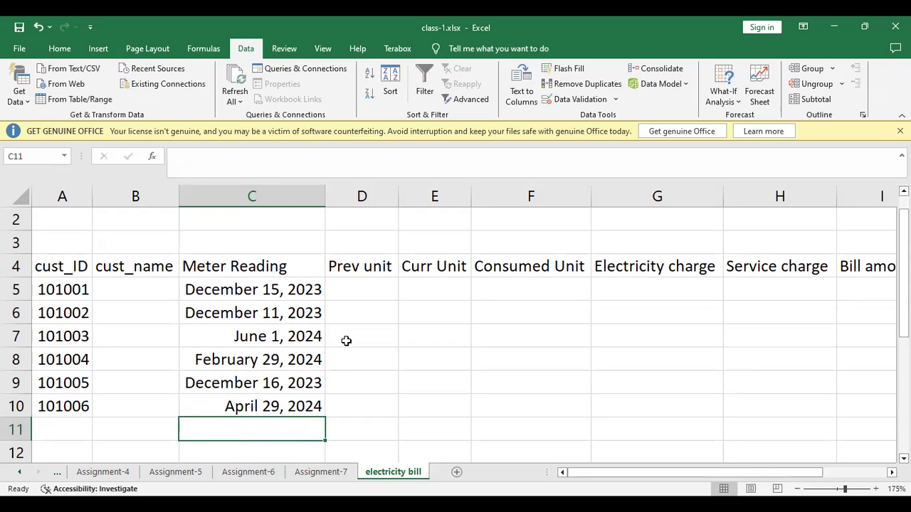
Fill the Prev unit column from D5 to D10 with 6582, 6582, 7810, 21105, 3511 and 45214.
scroll(345, 352, "up", 1)
left_click(358, 314)
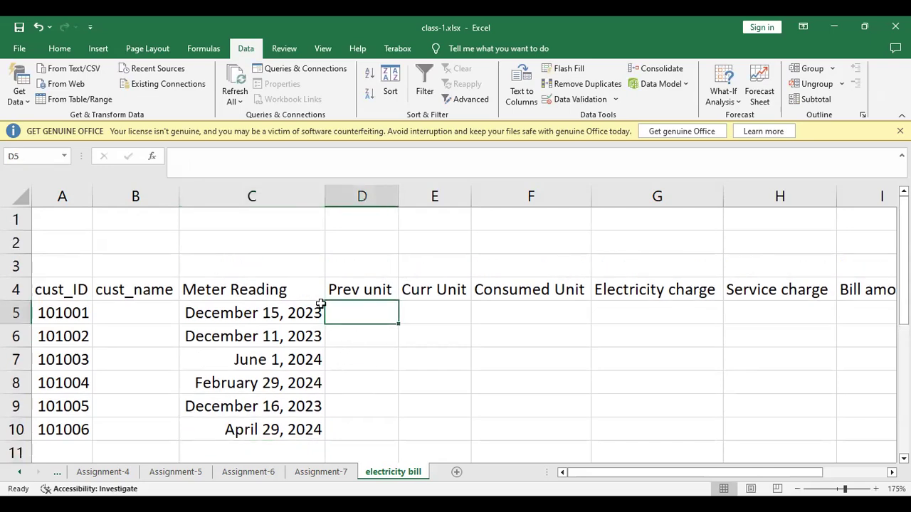
type("65")
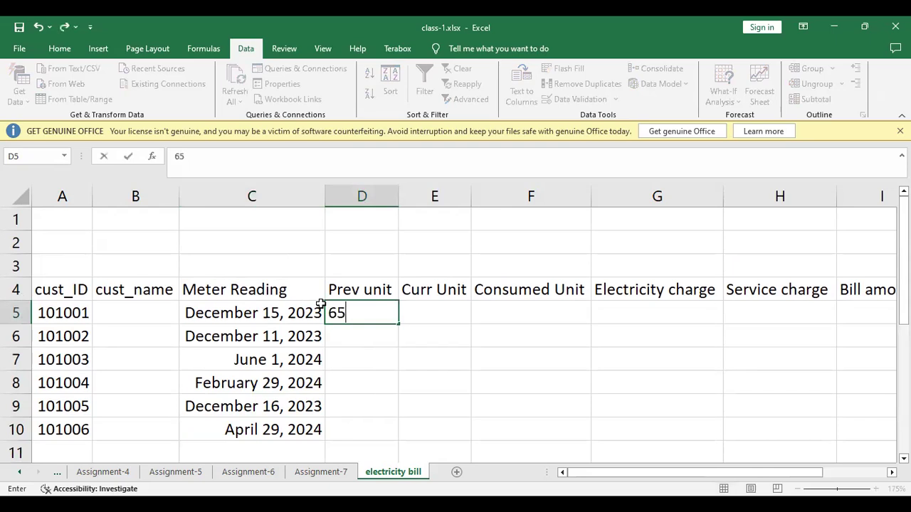
type("82")
key("Return")
type("6582")
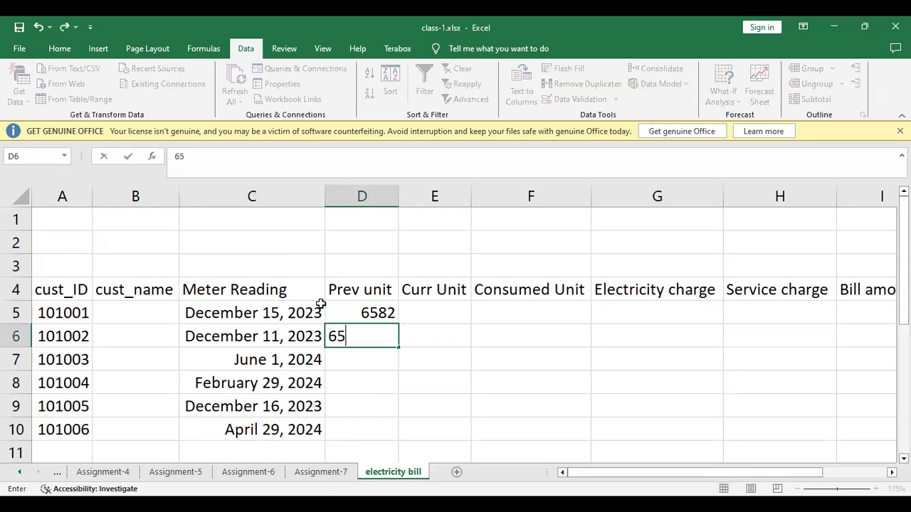
key("Return")
type("7810")
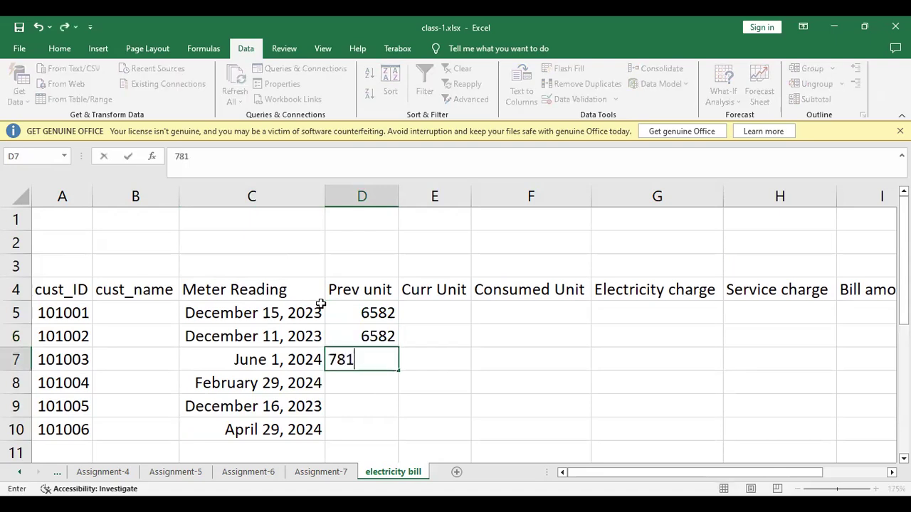
key("Return")
type("21105")
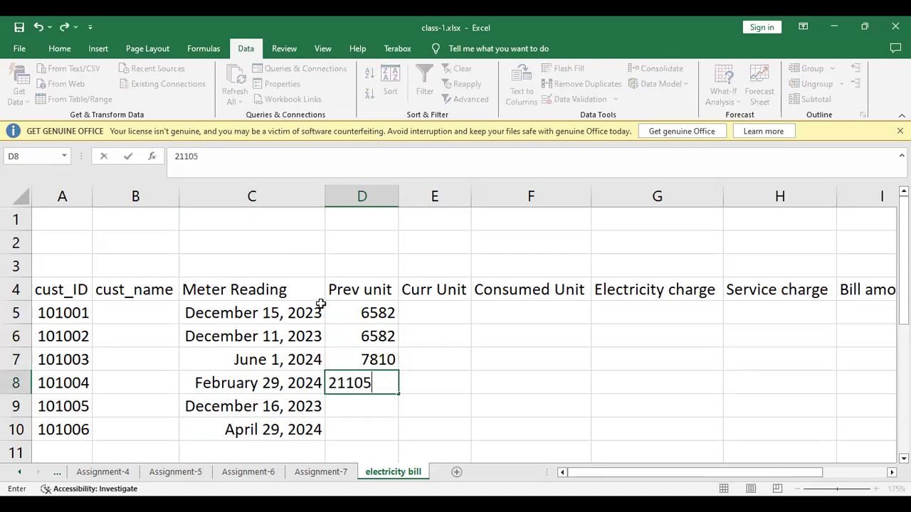
key("Return")
type("3511")
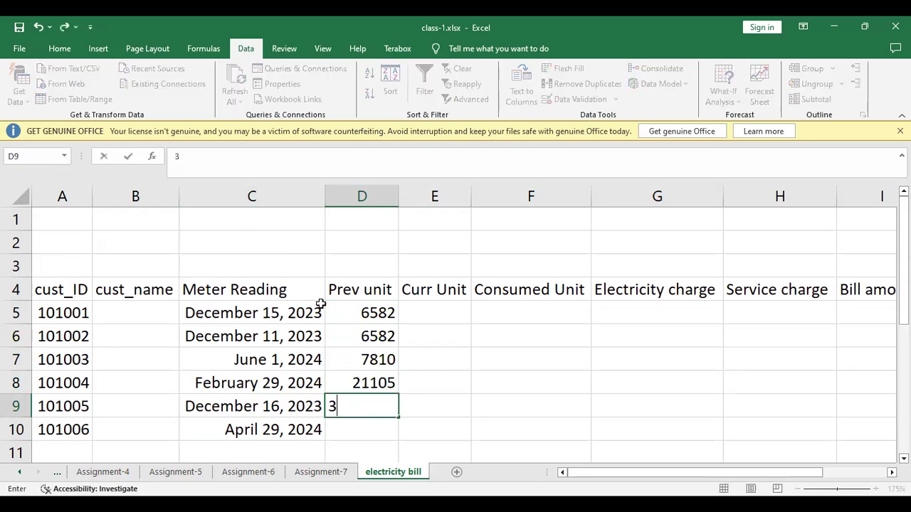
key("Return")
type("45214")
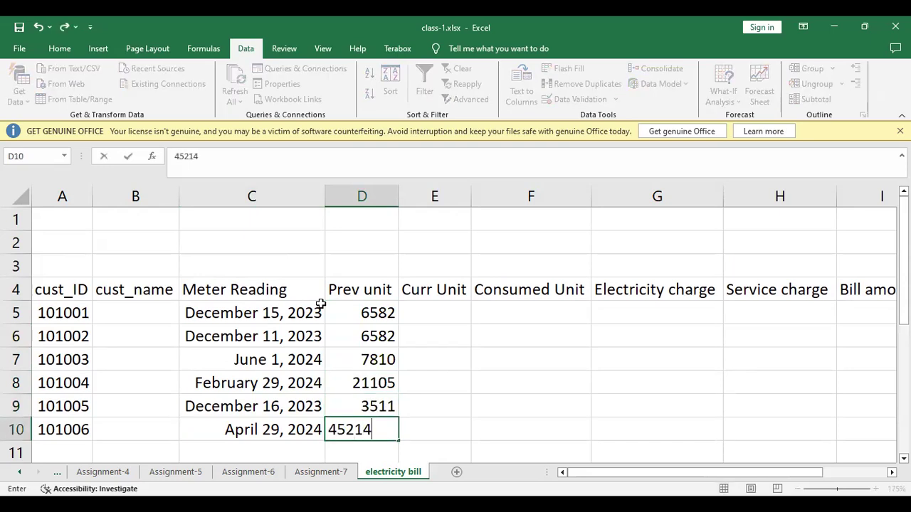
key("Return")
Fill the Curr Unit column from E5 to E10 with 6781, 6781, 7608, 21035, 3261 and 45054.
left_click(423, 285)
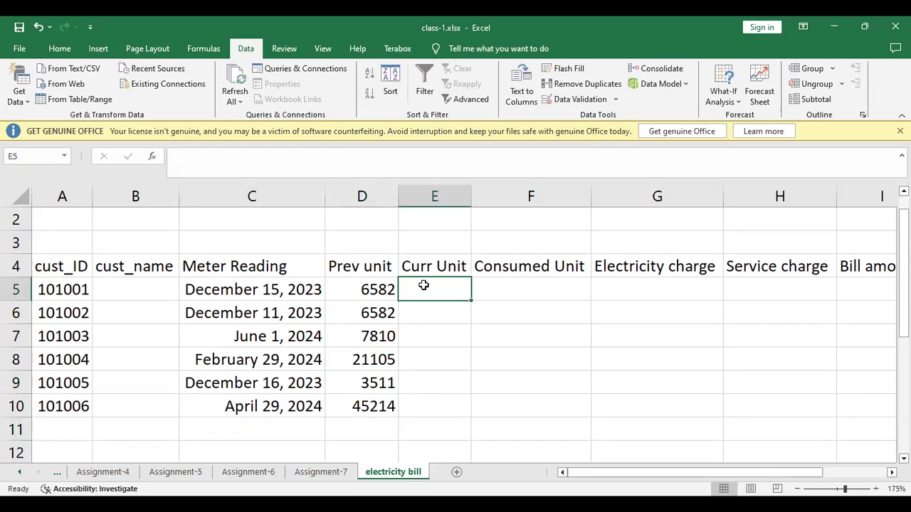
type("6781")
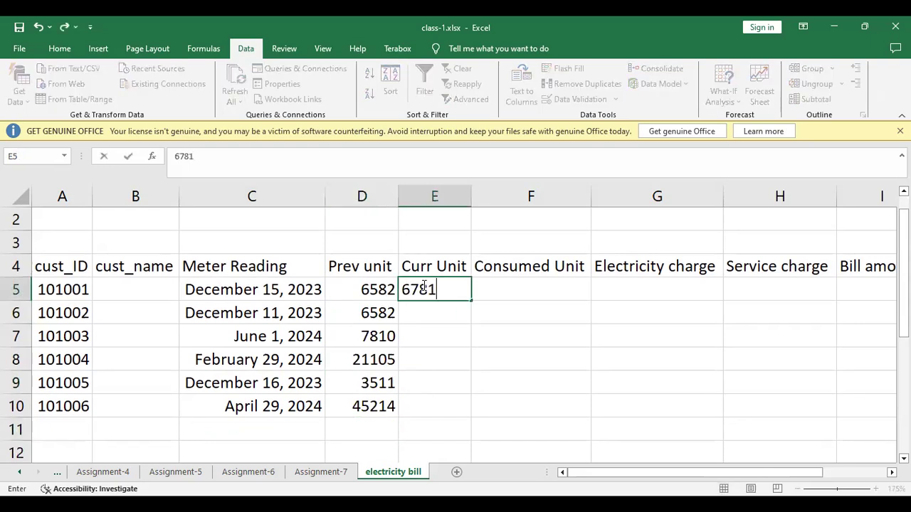
key("Return")
type("6781")
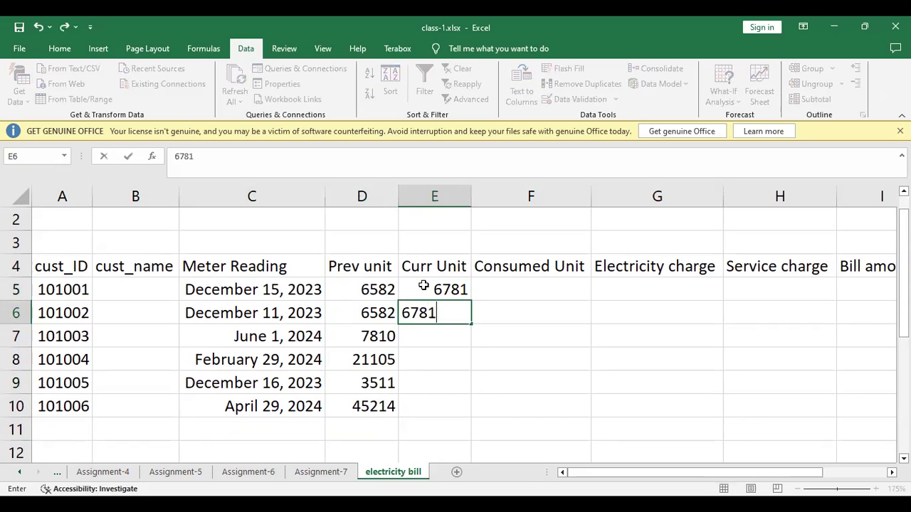
key("Return")
type("7608")
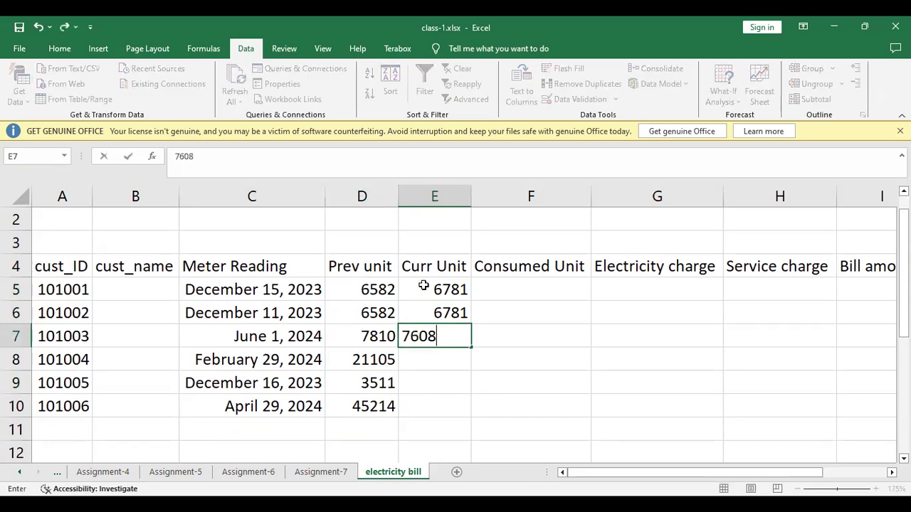
key("Return")
type("21035")
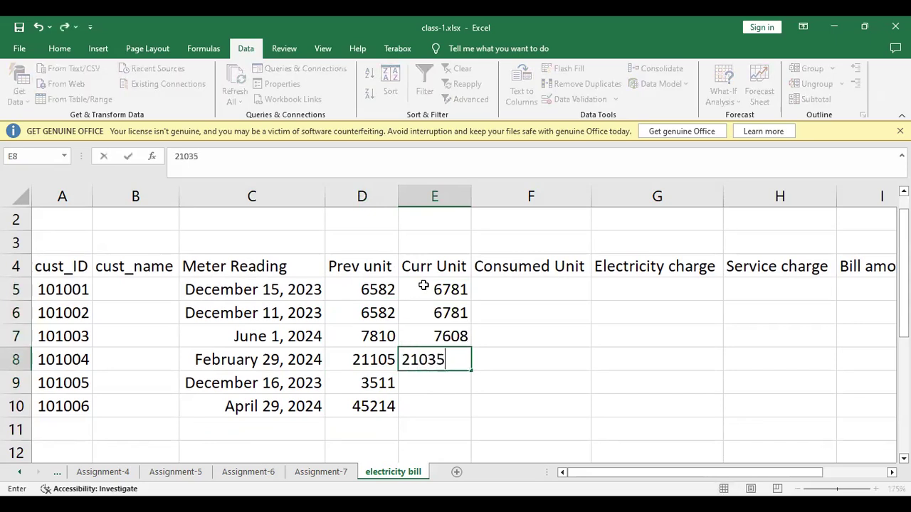
key("Return")
type("3261")
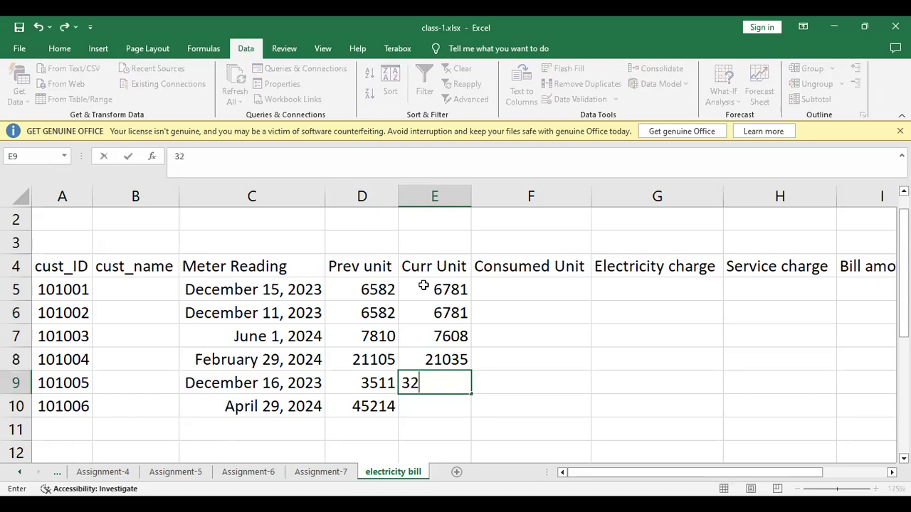
key("Return")
type("45054")
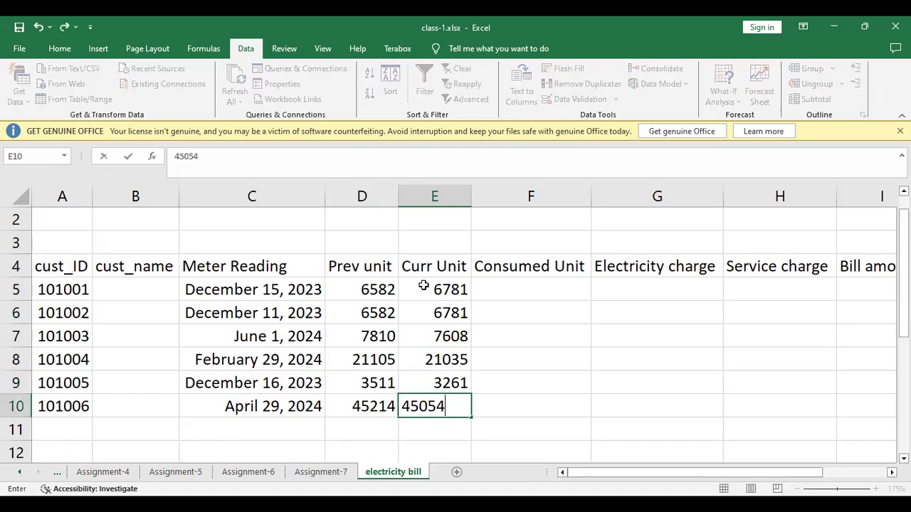
key("Return")
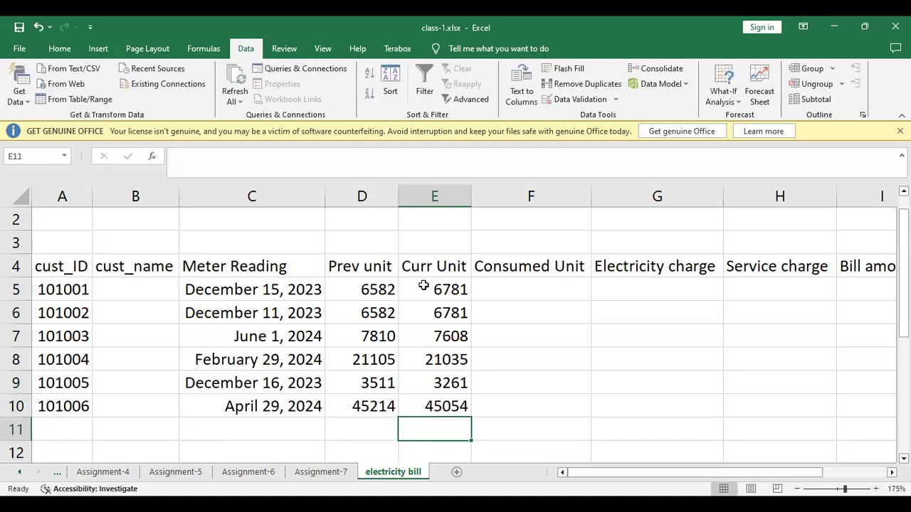
Calculate the Consumed Unit in F5 with the formula =E5-D5 and fill it down to F10.
left_click(521, 288)
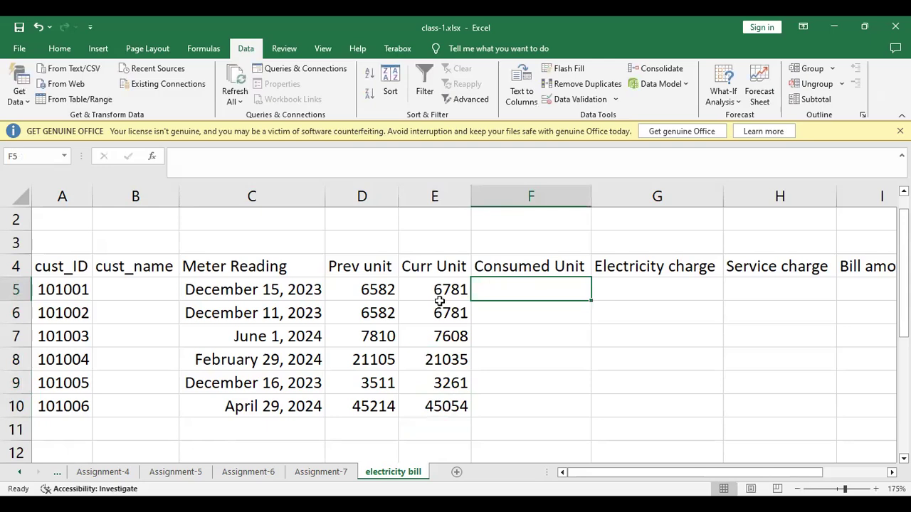
type("=")
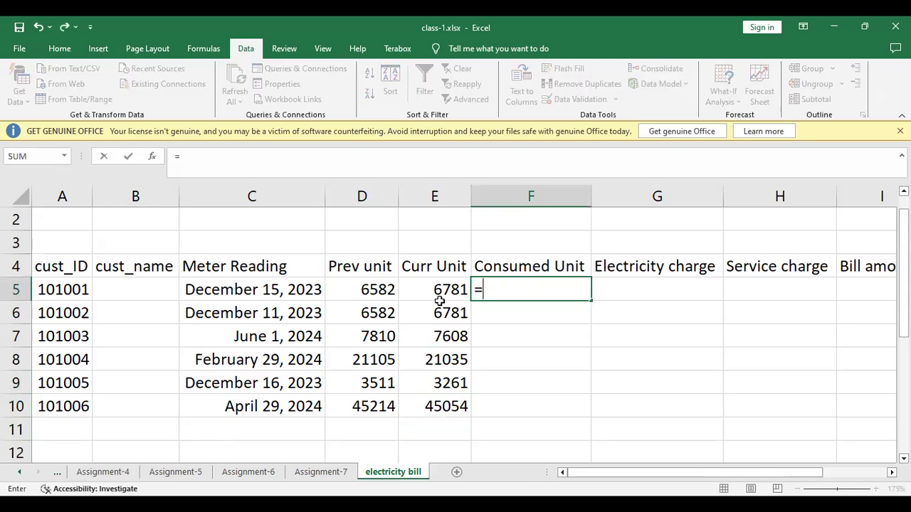
left_click(435, 288)
type("-")
left_click(385, 290)
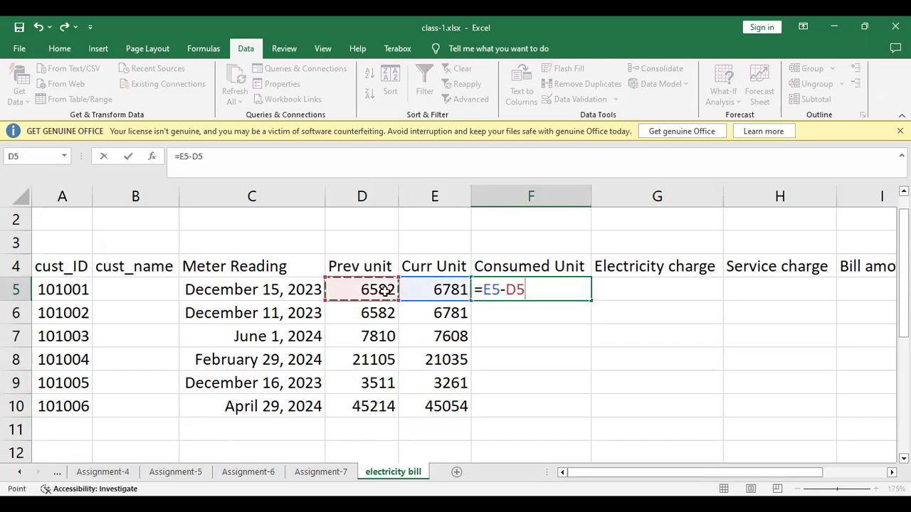
key("Return")
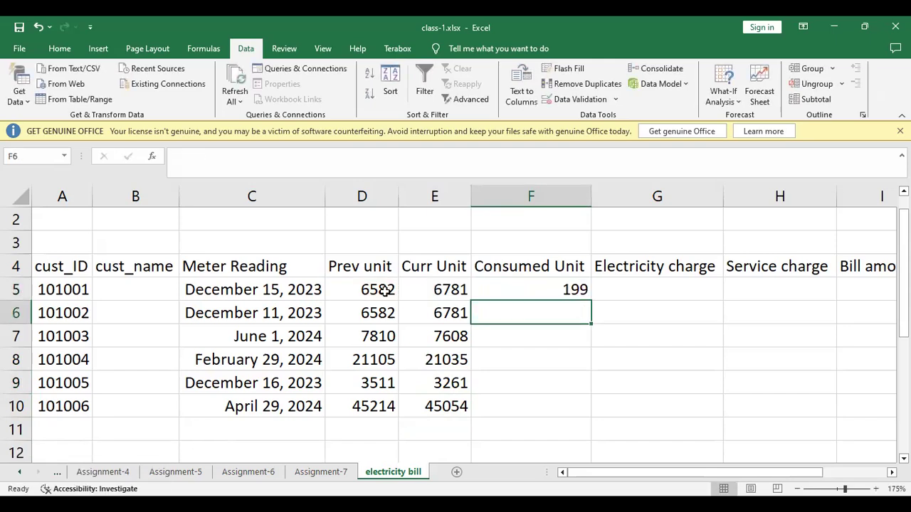
left_click(585, 286)
double_click(591, 302)
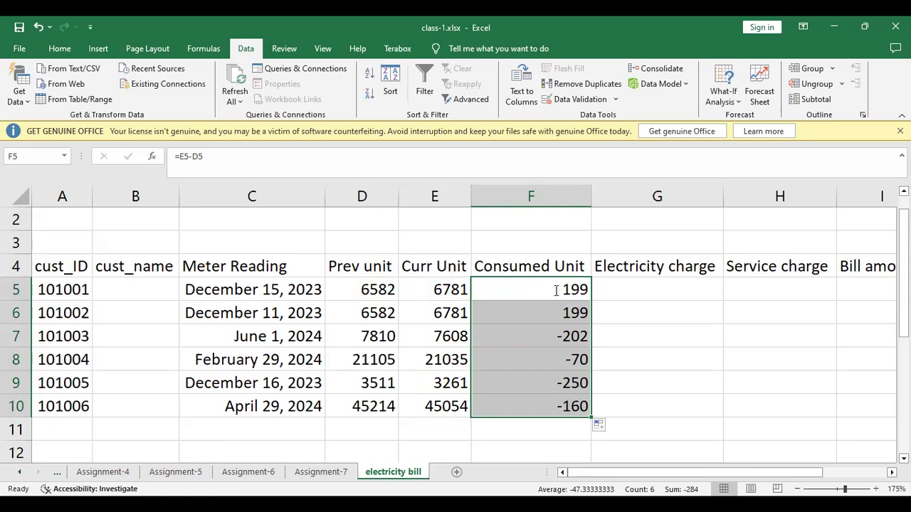
Change the Consumed Unit formula in F5 to =IF(E5-D5>0,E5-D5,0).
double_click(557, 289)
left_click(481, 291)
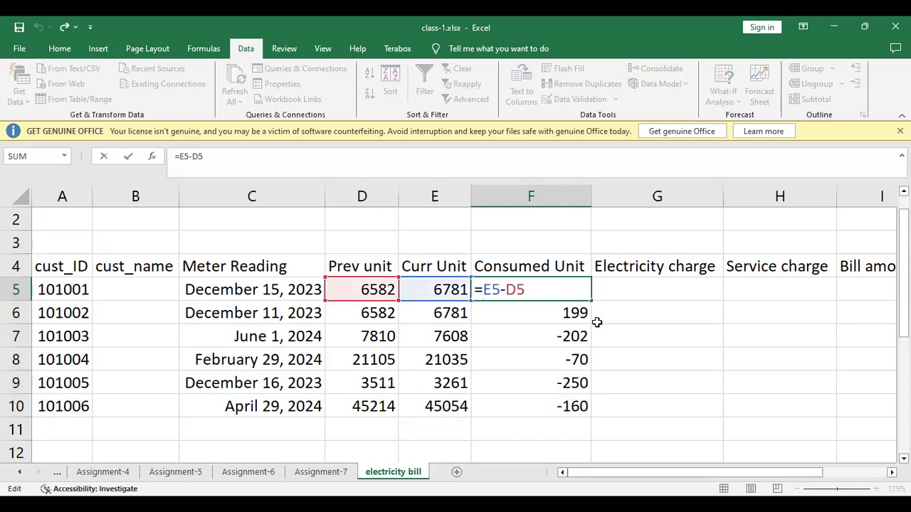
type("if")
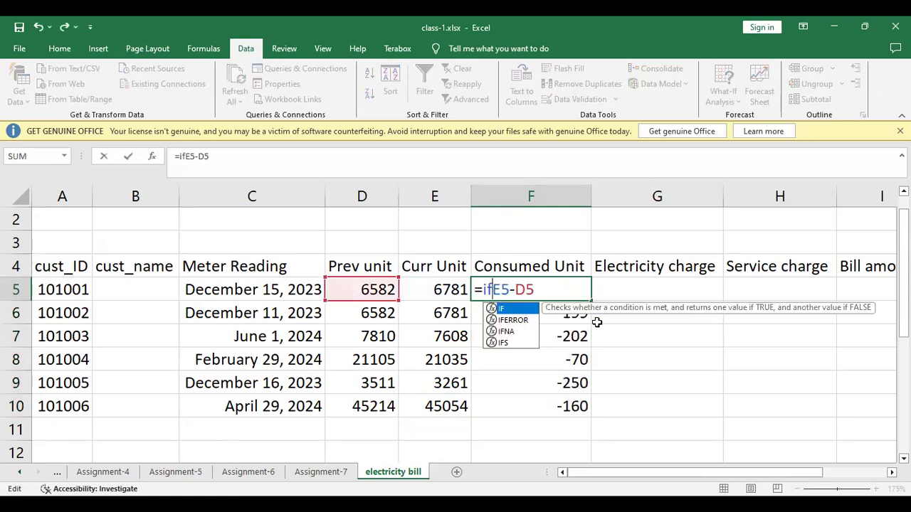
key("Tab")
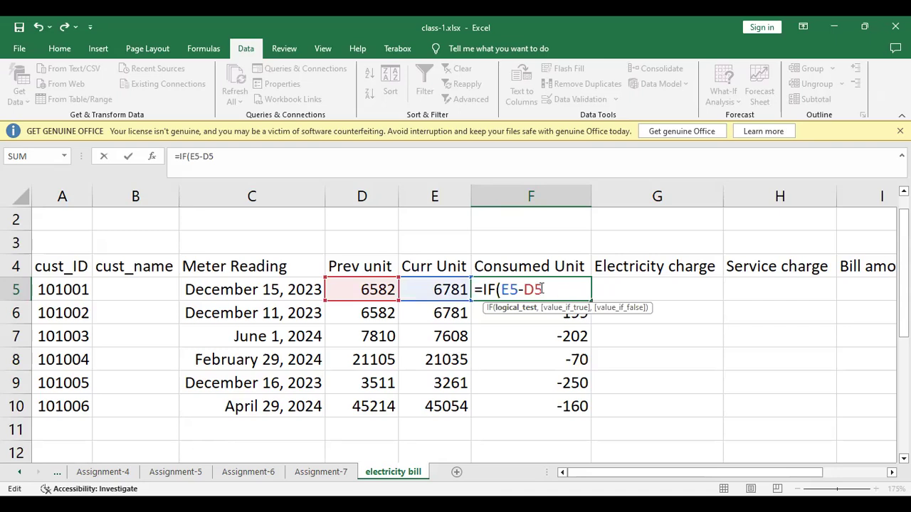
type(">0,")
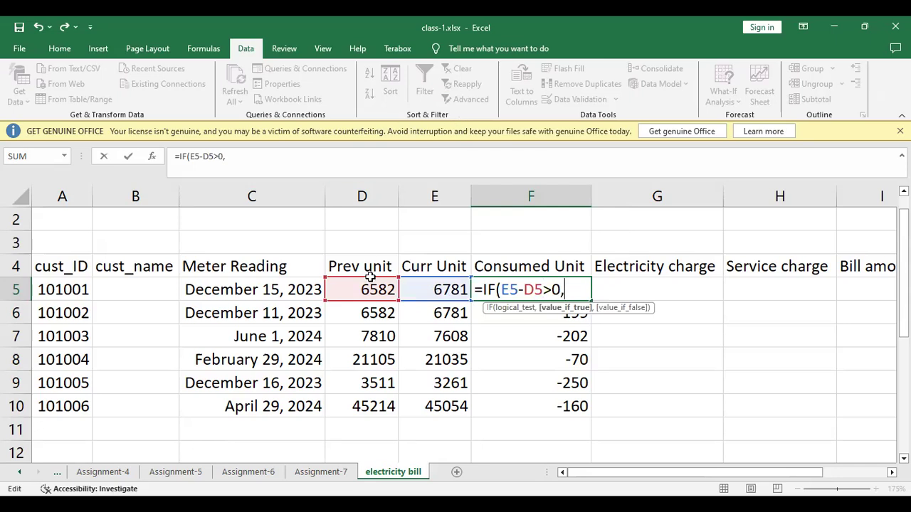
left_click(427, 291)
type("-")
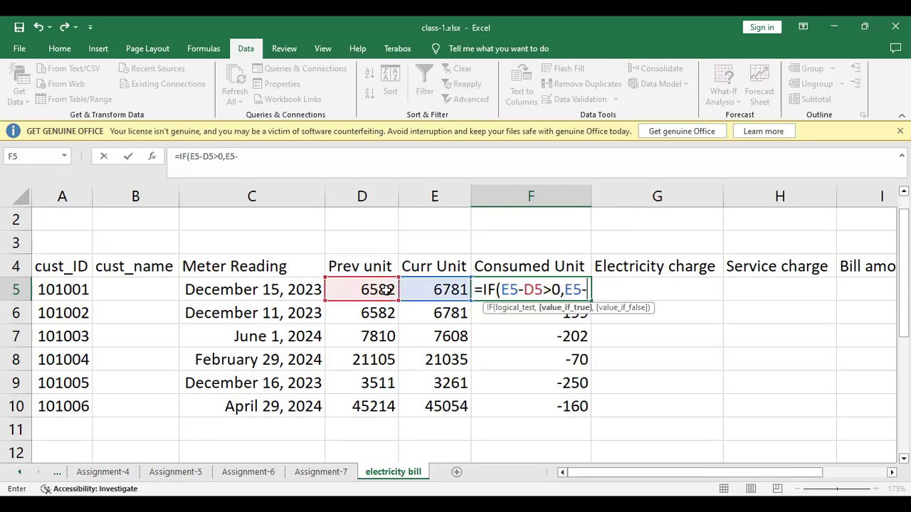
left_click(366, 289)
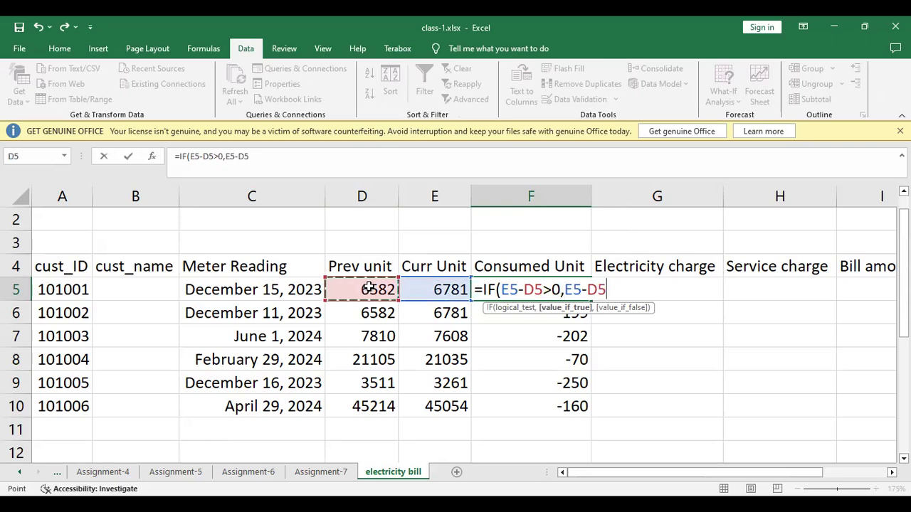
type(",")
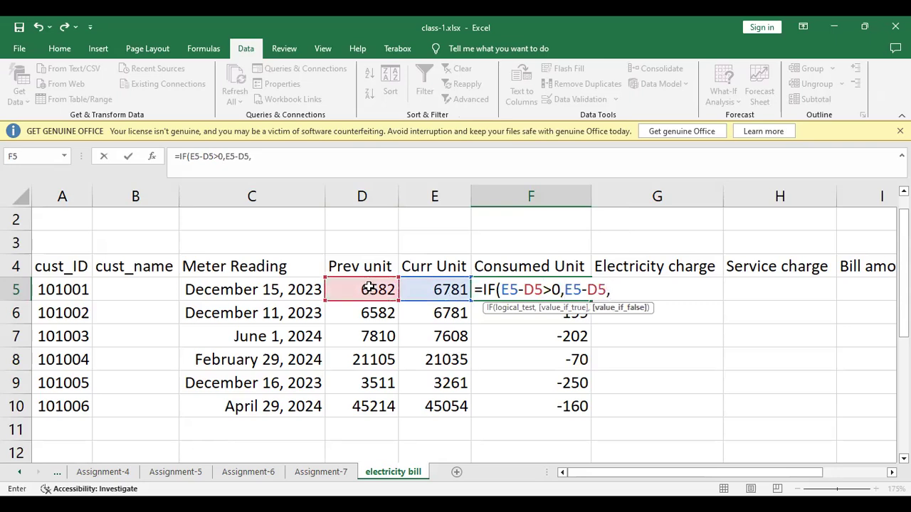
type("0)")
key("Return")
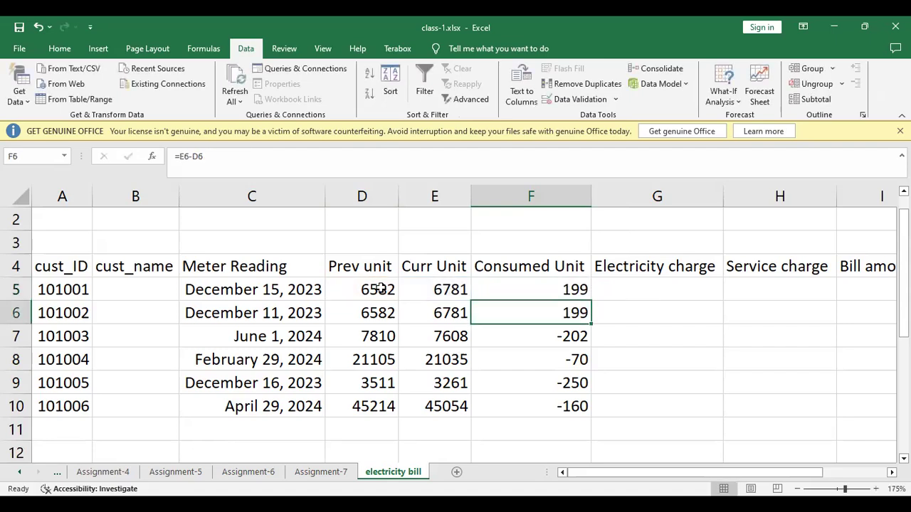
Fill the IF formula from F5 down to F10 and review the formula in F5.
left_click(573, 293)
double_click(590, 300)
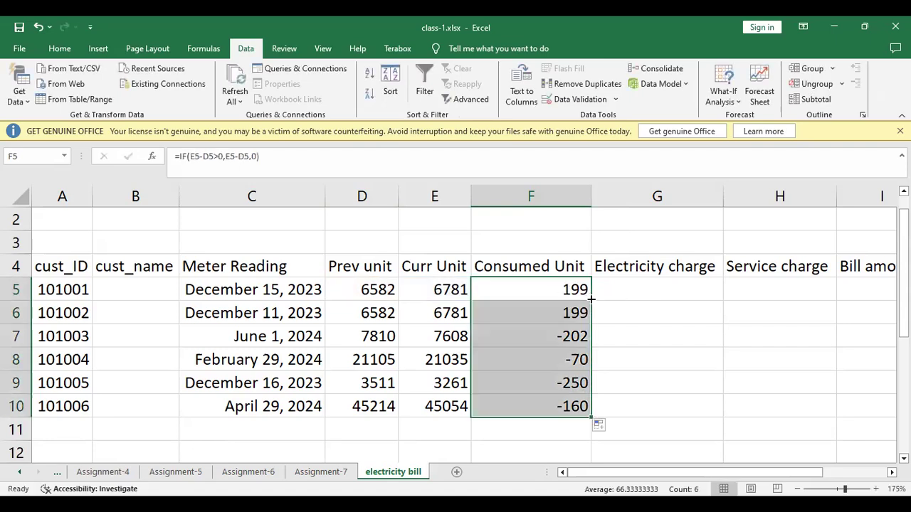
double_click(574, 291)
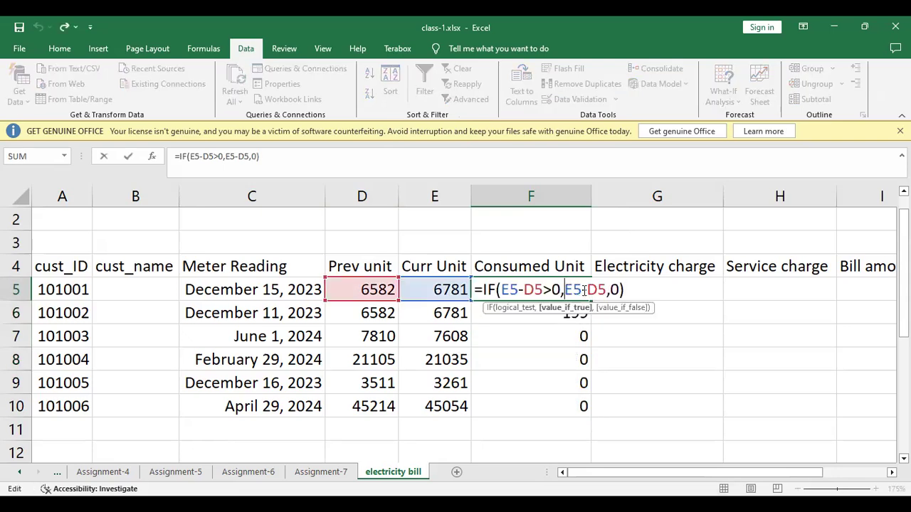
key("Return")
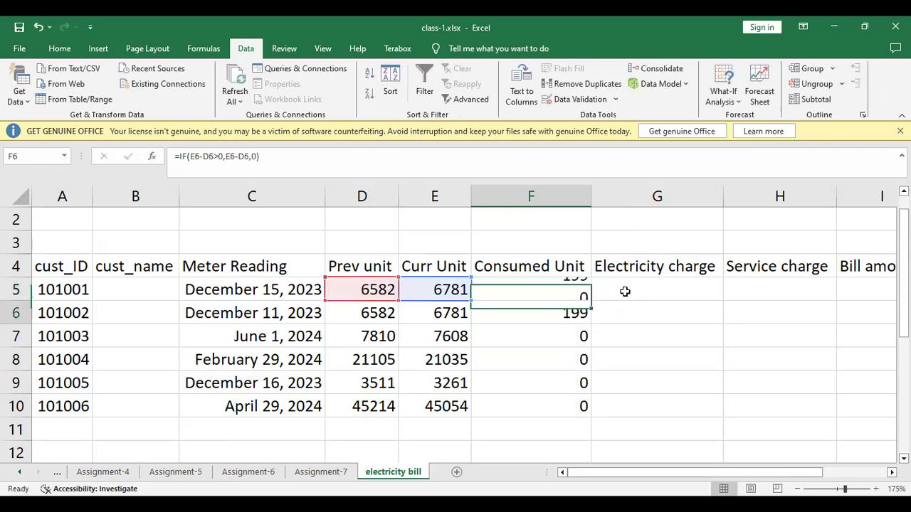
Start the Electricity charge formula in G5 with the first tier =IF(F5>500,F5*11.46, and leave it open for further tiers.
left_click(625, 291)
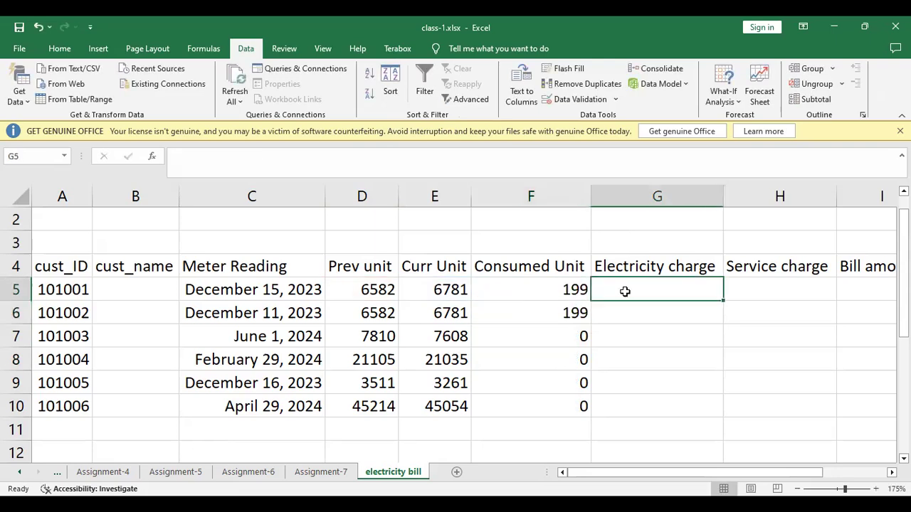
type("=")
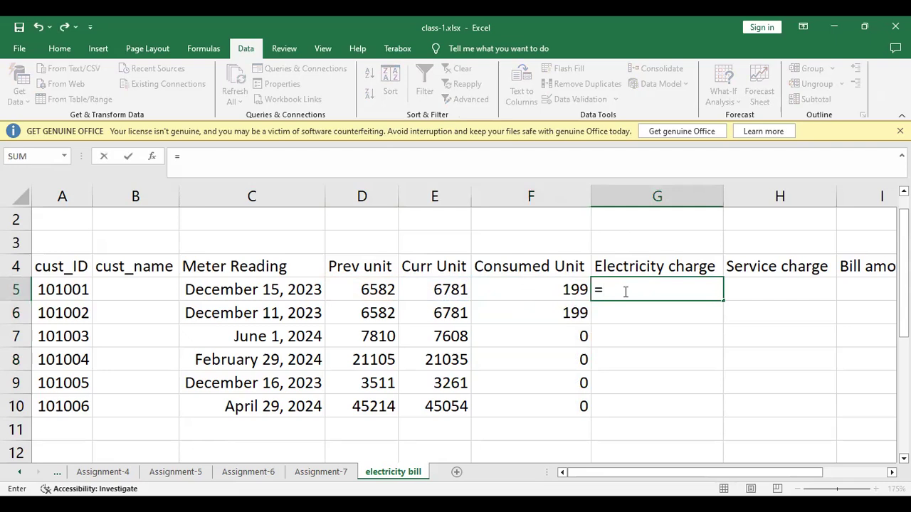
type("if")
key("Tab")
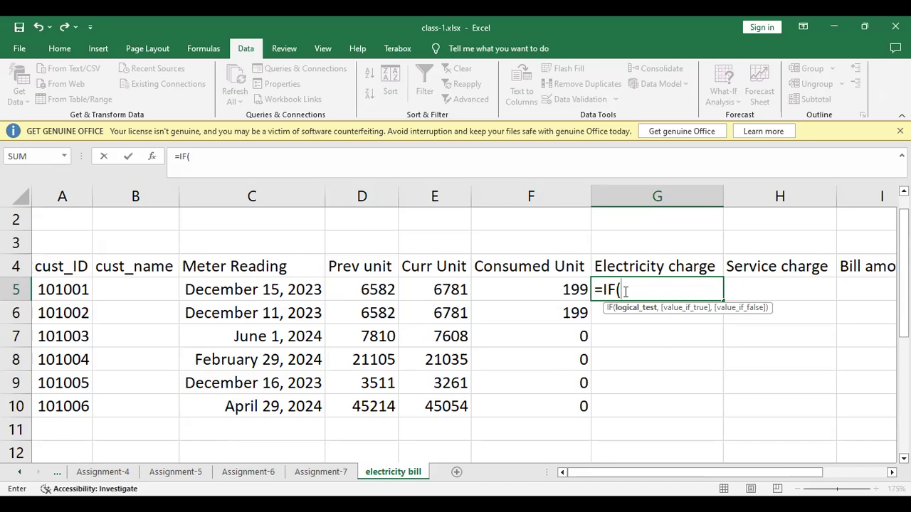
left_click(535, 291)
type(">")
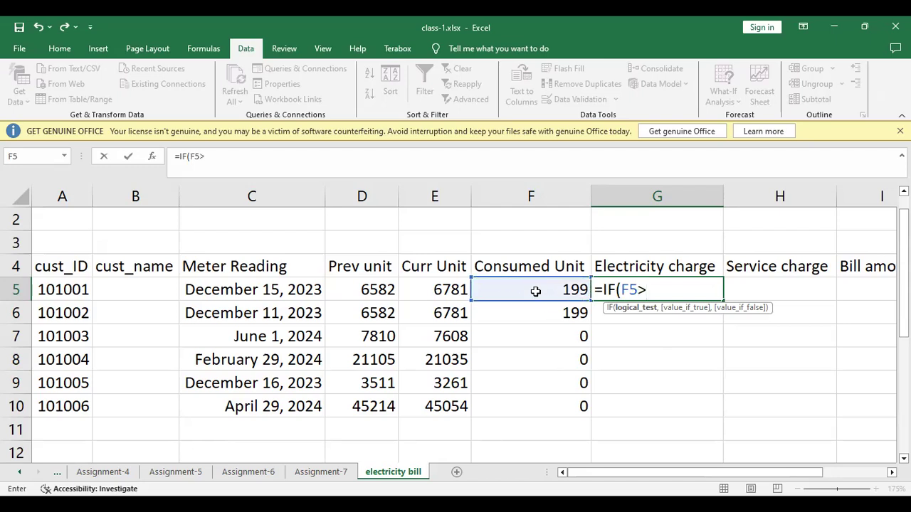
type("500,")
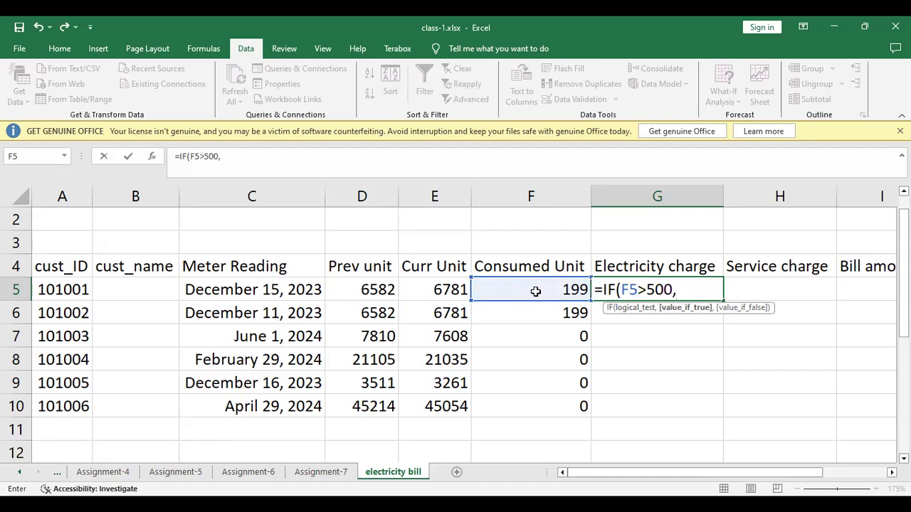
left_click(535, 291)
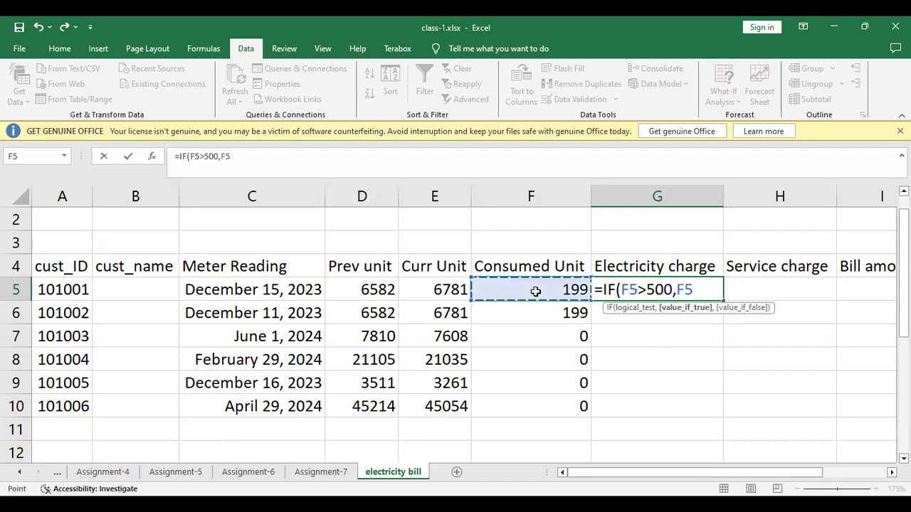
type("*")
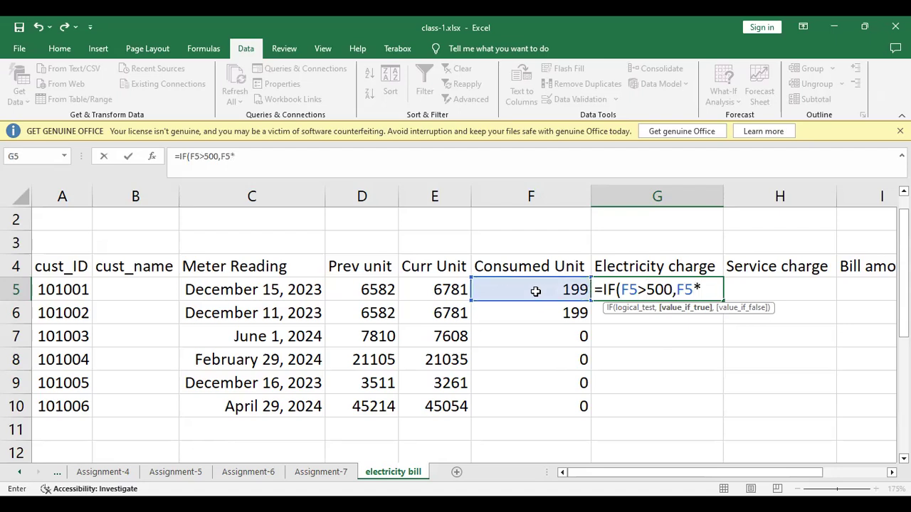
type("11.46")
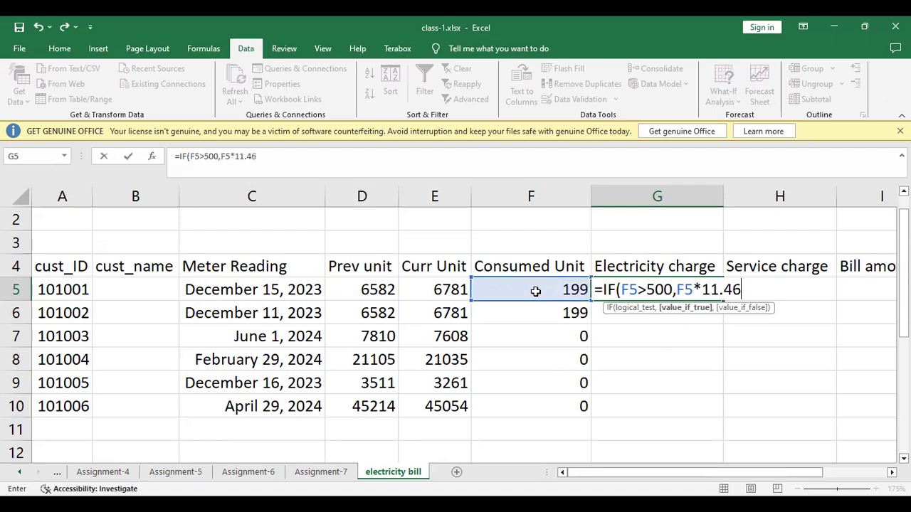
type(",")
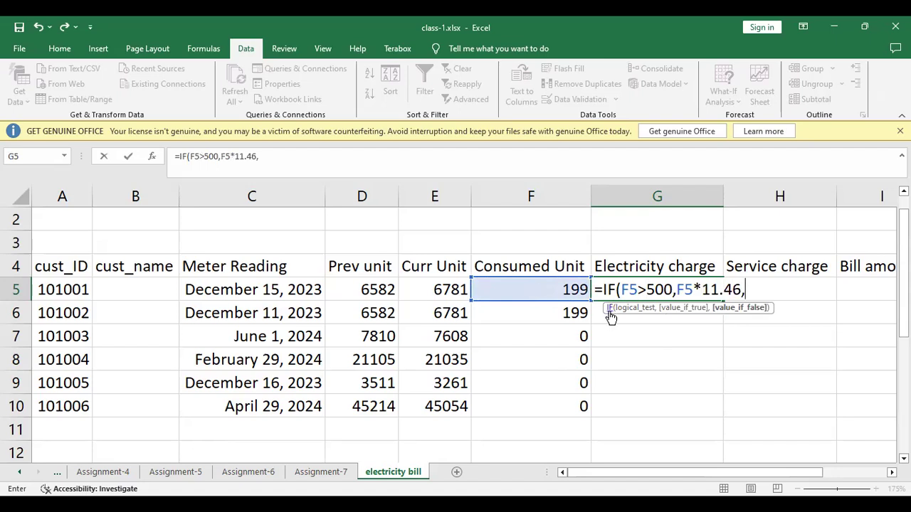
Append a copy of the IF tier to the G5 formula and change its condition to F5>=401.
left_click_drag(603, 290, 745, 288)
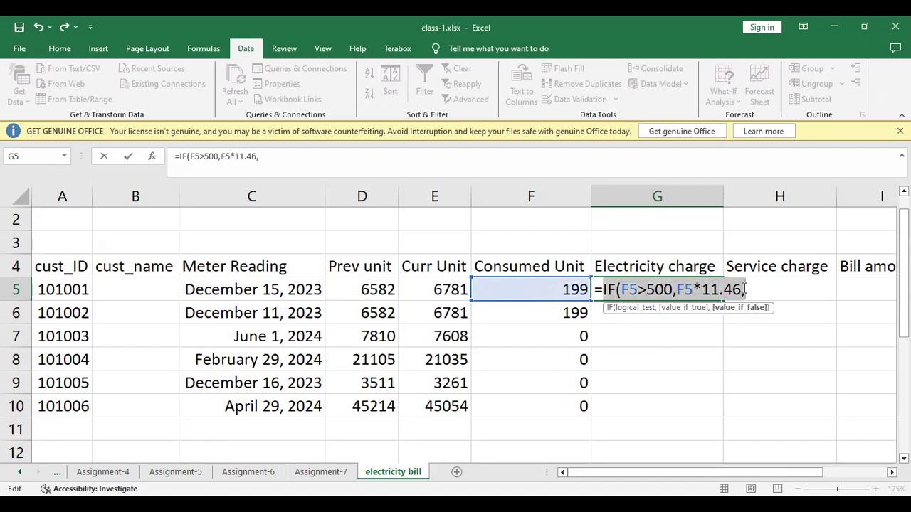
key("ctrl+c")
left_click(744, 288)
key("ctrl+v")
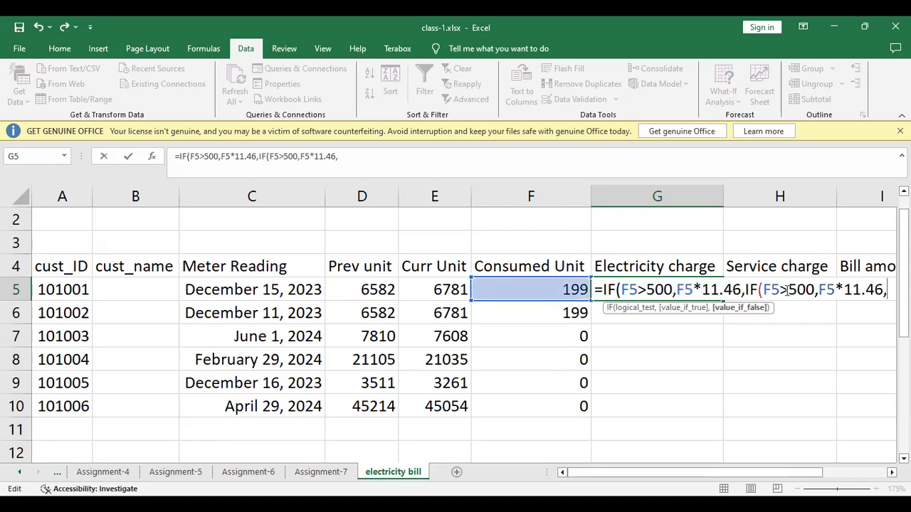
left_click(814, 289)
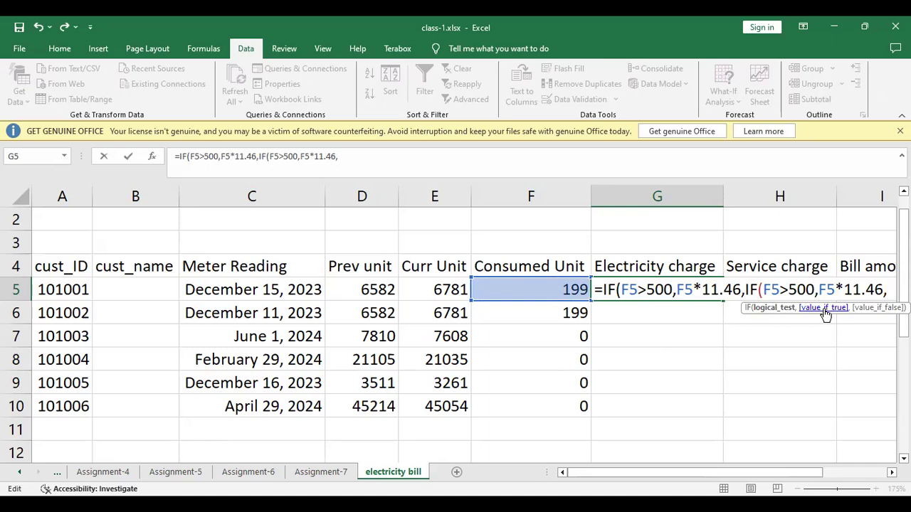
key("BackSpace")
key("BackSpace")
key("BackSpace")
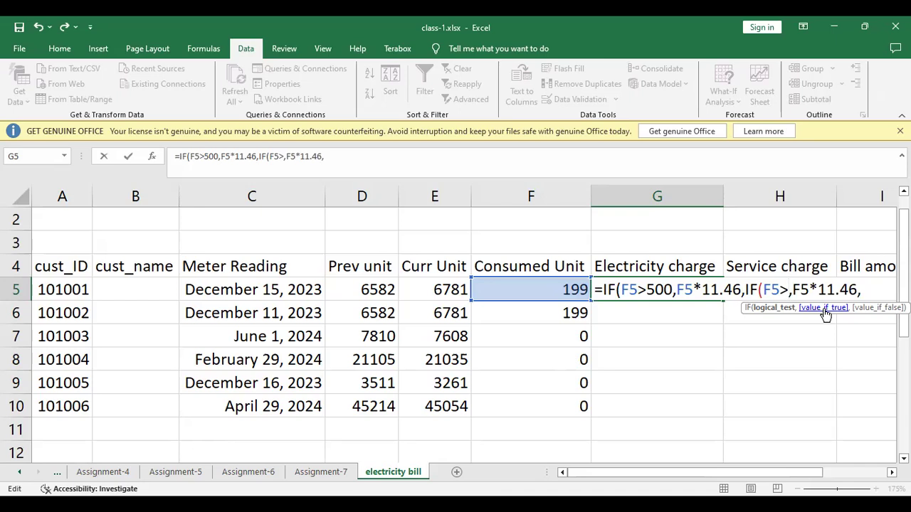
type("401")
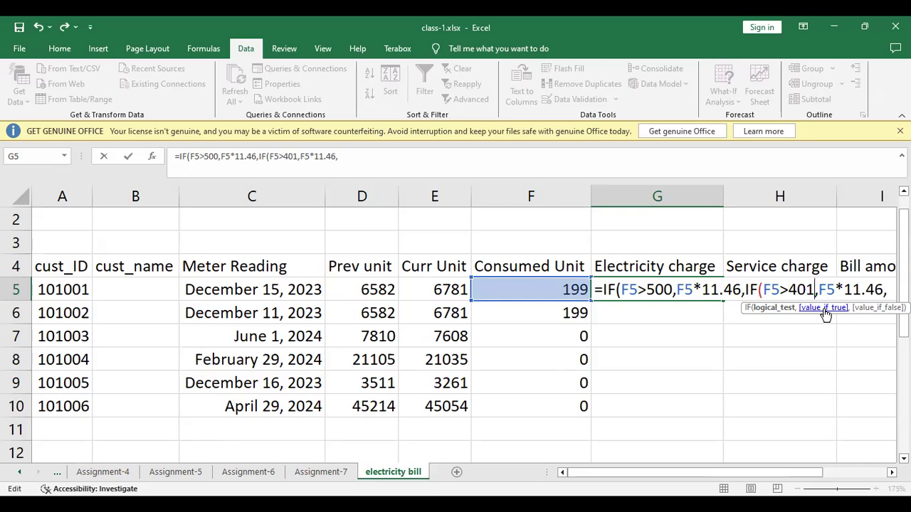
key("BackSpace")
type("0")
key("BackSpace")
type("1")
key("Left")
key("Left")
key("Left")
type("=")
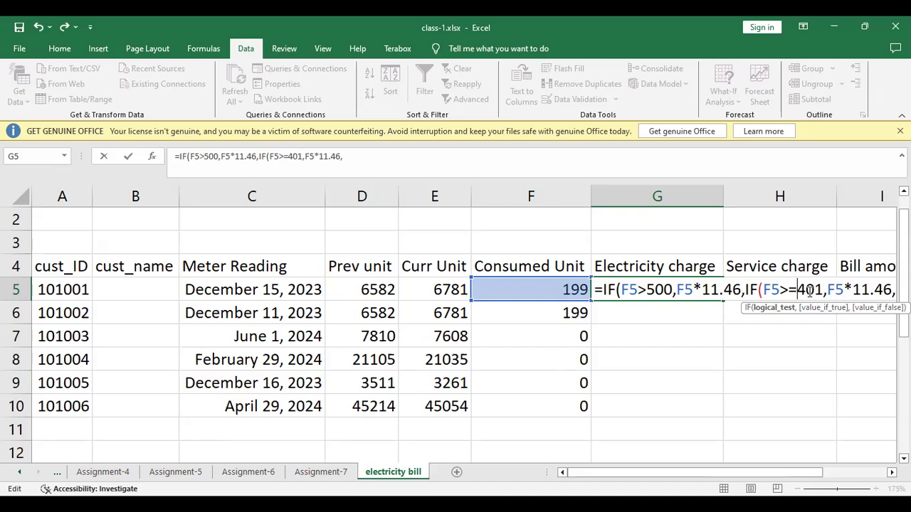
Set the rate of the F5>=401 tier in the G5 formula to 9.94.
key("Right")
key("Right")
key("Right")
key("Right")
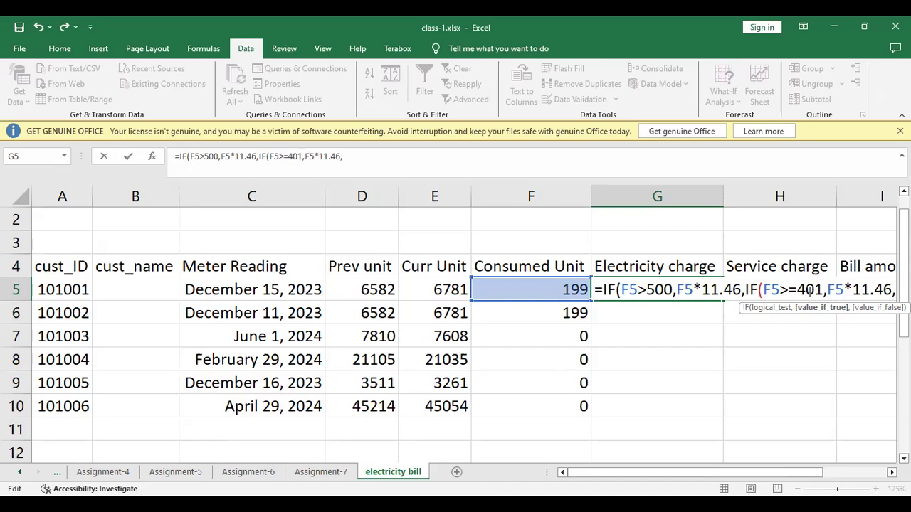
key("BackSpace")
key("BackSpace")
key("BackSpace")
key("BackSpace")
key("BackSpace")
type("9.94")
Append a third copied IF tier to the G5 formula and change its condition to F5>=201.
key("ctrl+v")
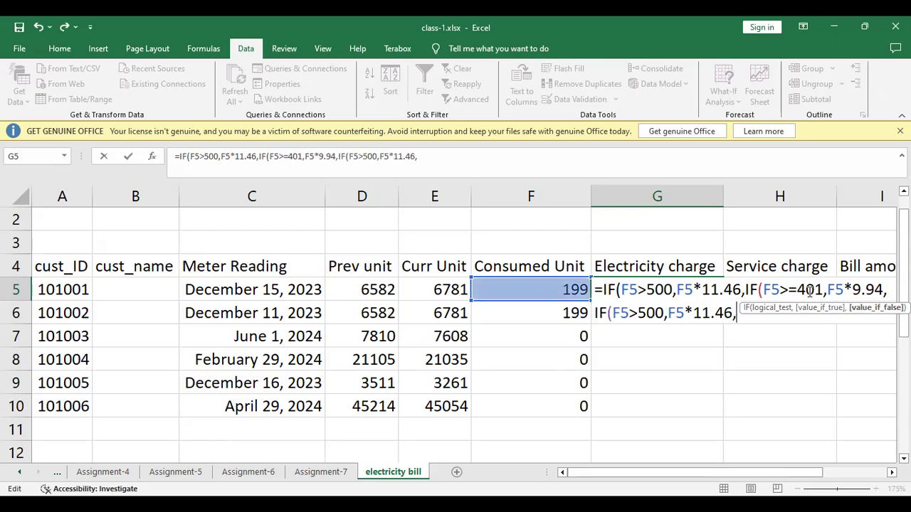
left_click(636, 317)
type("=")
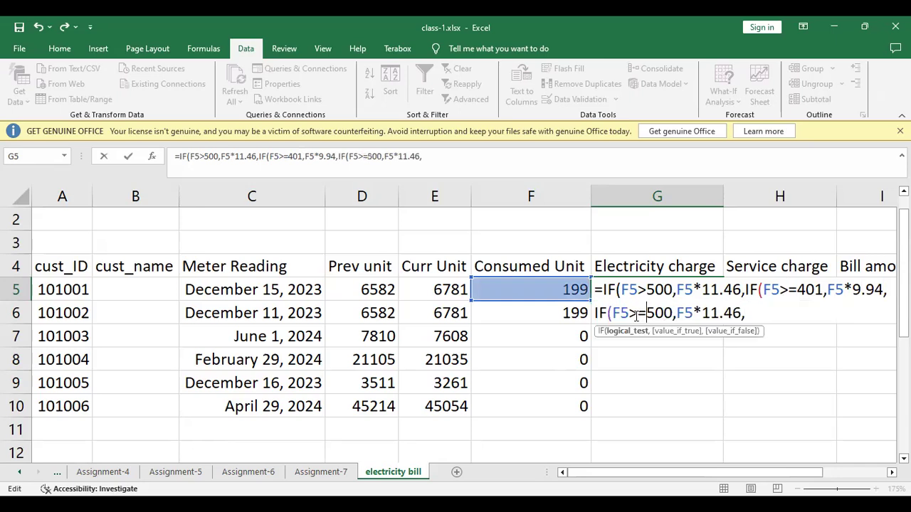
key("Right")
key("Right")
key("Right")
key("BackSpace")
key("BackSpace")
key("BackSpace")
type("201")
Set the rate of the F5>=201 tier in the G5 formula to 6.34.
key("Right")
key("Right")
key("Right")
key("Right")
key("Right")
key("Right")
key("Right")
key("Right")
key("Right")
key("Right")
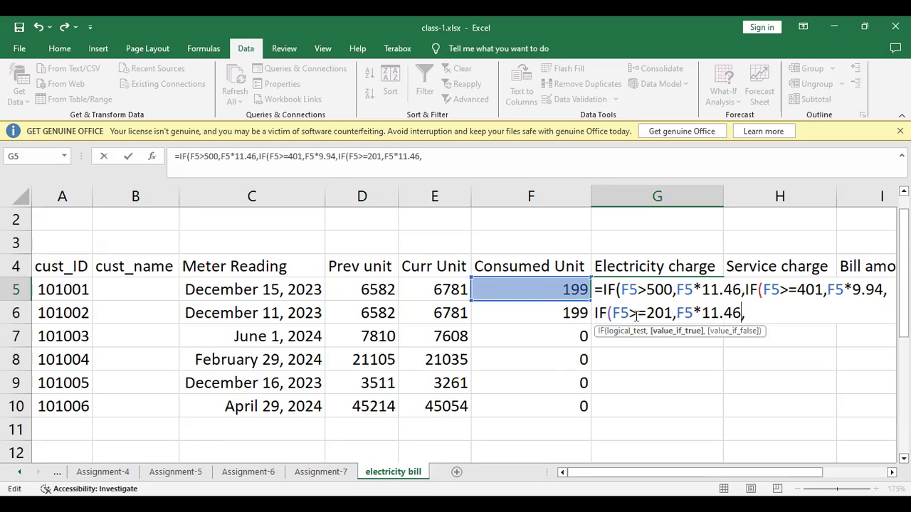
key("BackSpace")
key("BackSpace")
key("BackSpace")
key("BackSpace")
key("BackSpace")
type("6.34")
Append a fourth copied IF tier to the G5 formula and change its condition to F5>76.
key("ctrl+v")
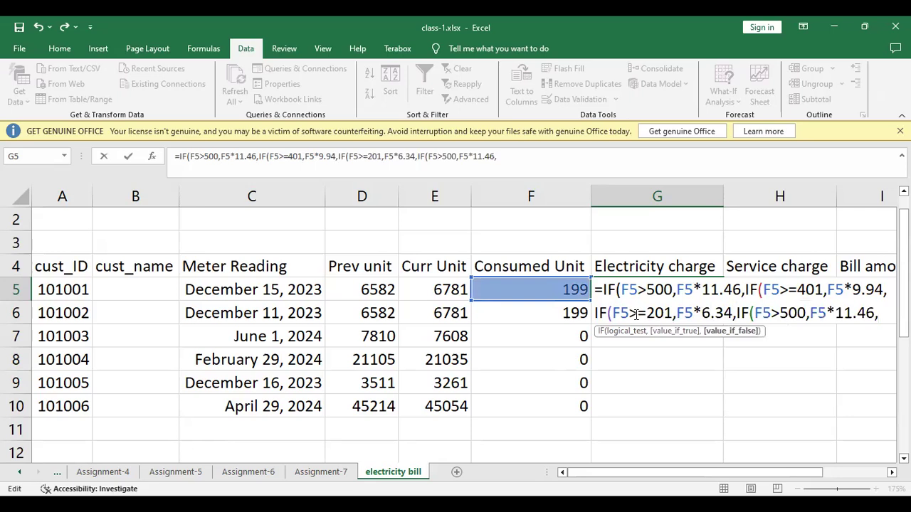
key("Left")
key("Left")
key("Left")
key("Left")
key("Left")
key("Left")
key("Left")
key("Left")
key("Left")
key("Left")
key("BackSpace")
key("BackSpace")
key("BackSpace")
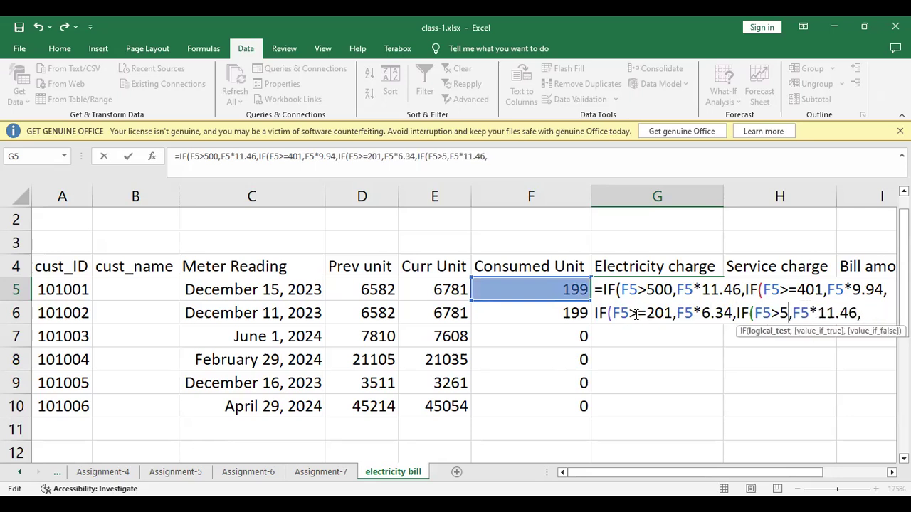
type("76")
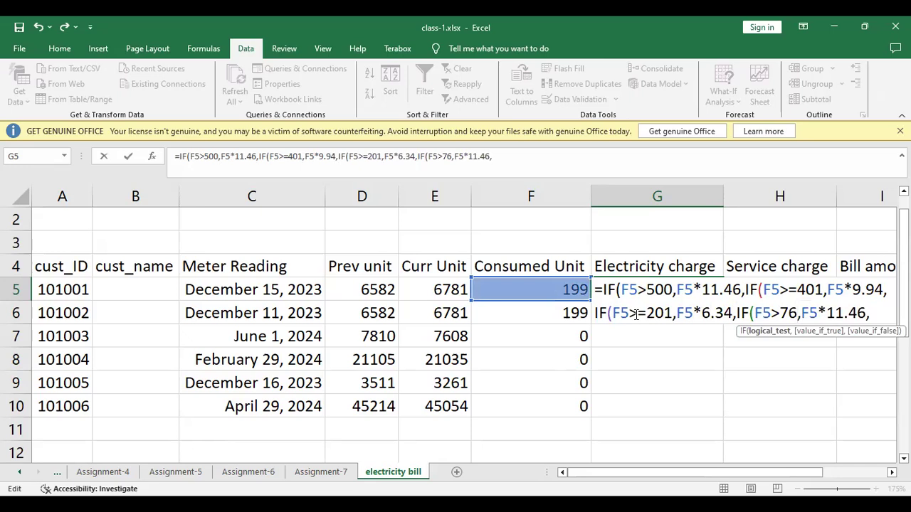
Set the rate of the F5>76 tier in the G5 formula to 5.76.
key("Right")
key("Right")
key("Right")
key("Right")
key("Right")
key("Right")
key("Right")
key("Right")
key("Right")
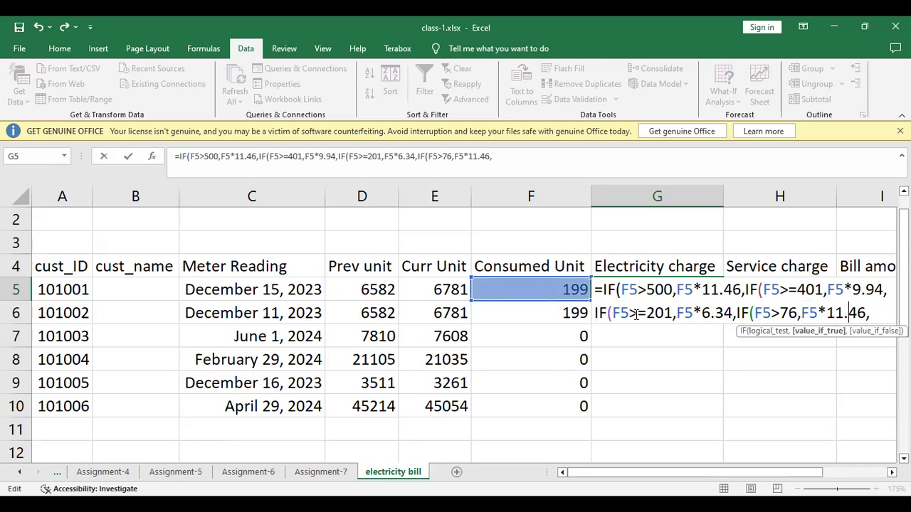
key("BackSpace")
key("BackSpace")
key("BackSpace")
key("BackSpace")
key("BackSpace")
type("5.76")
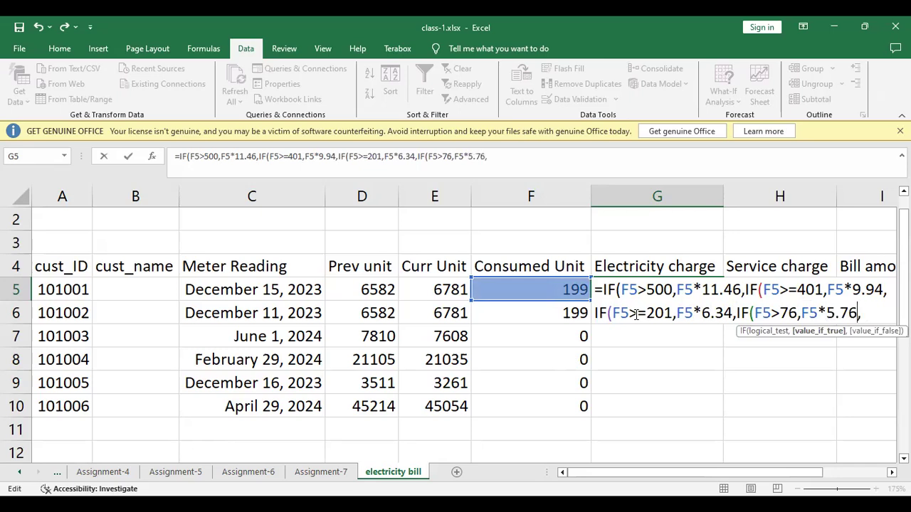
Complete the nested IF formula in G5 with F5*4.19 as the final fallback rate and close all four IFs.
key("Right")
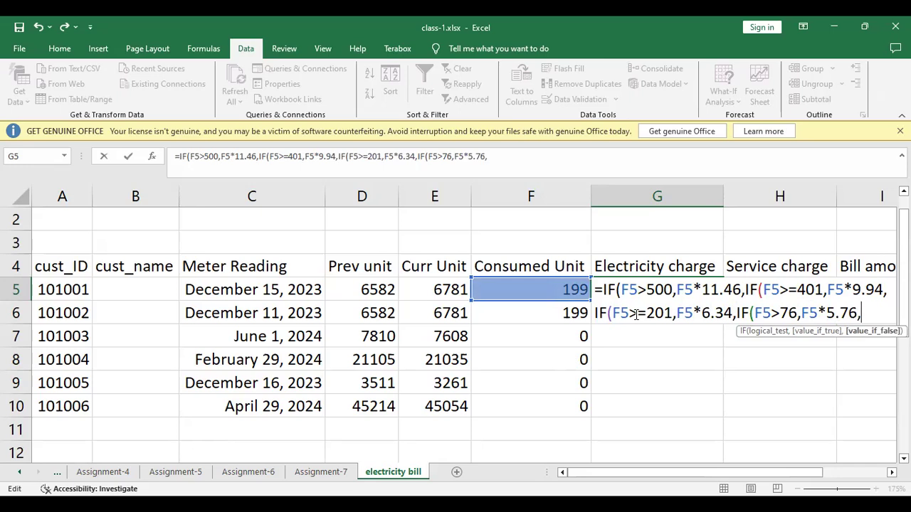
left_click(502, 293)
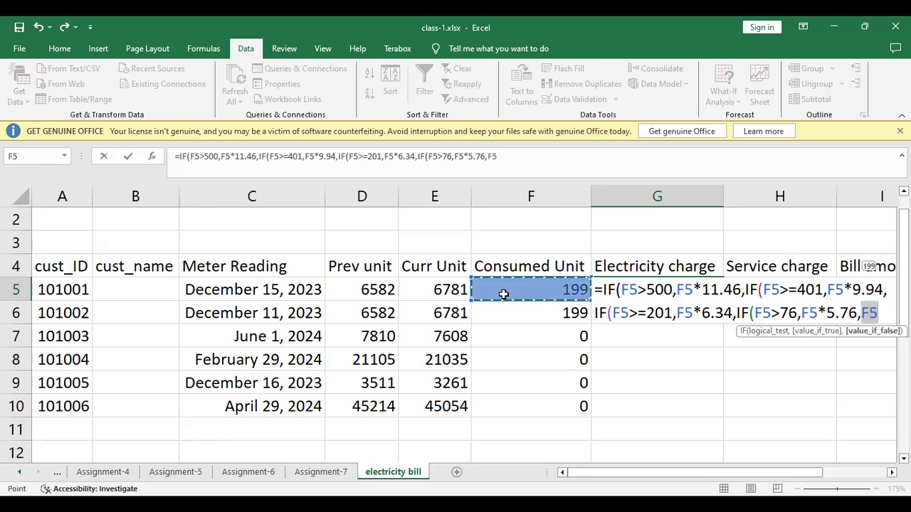
type("*")
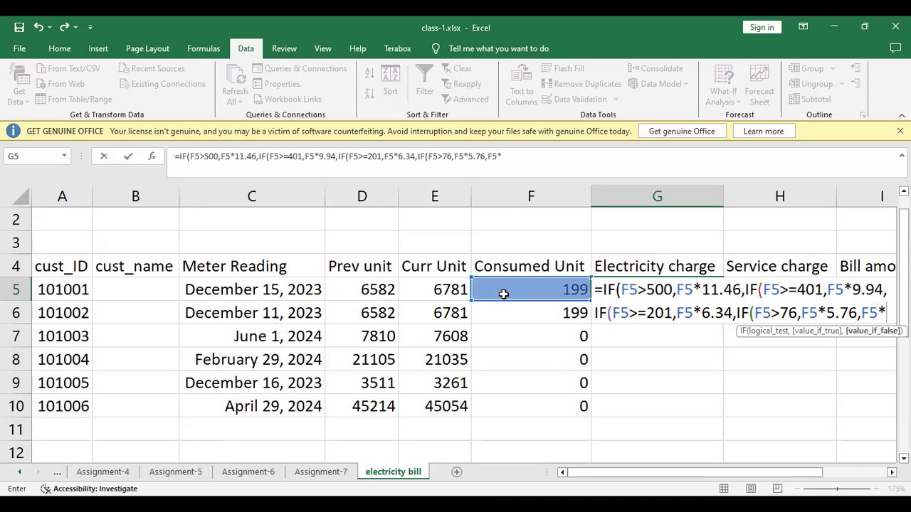
type("4.19")
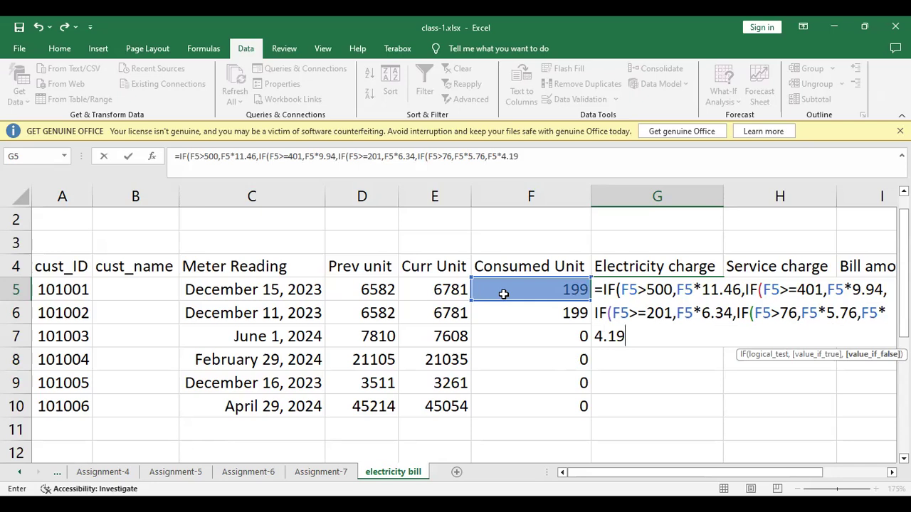
type("))))")
key("Return")
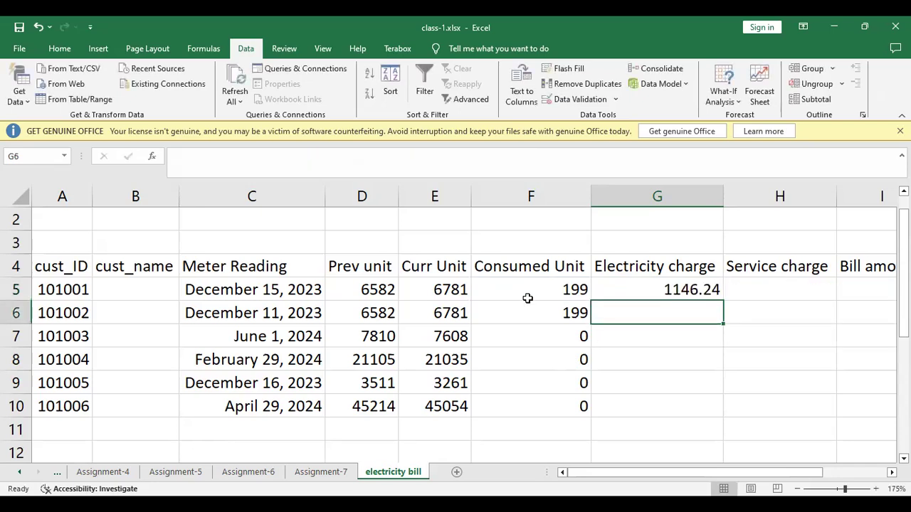
Fill the G5 electricity charge formula down to G10 and review the formula in G5.
left_click(681, 288)
double_click(723, 301)
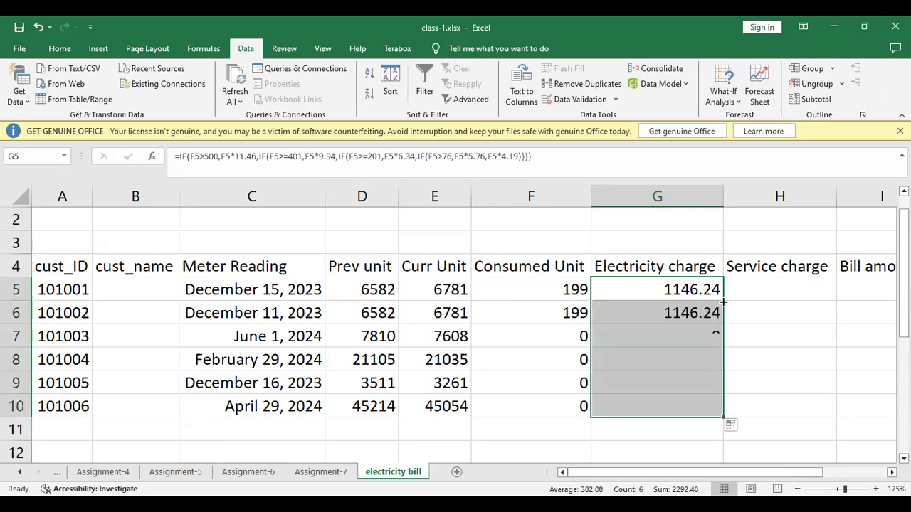
double_click(690, 290)
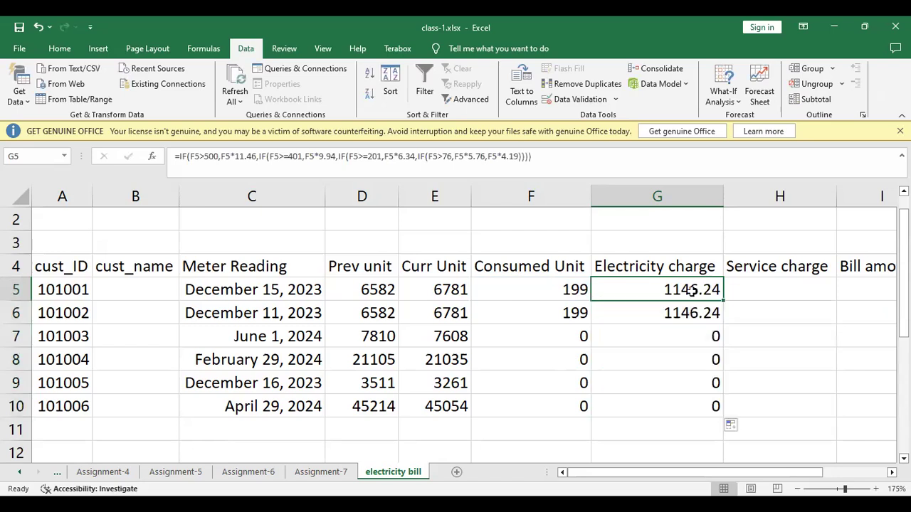
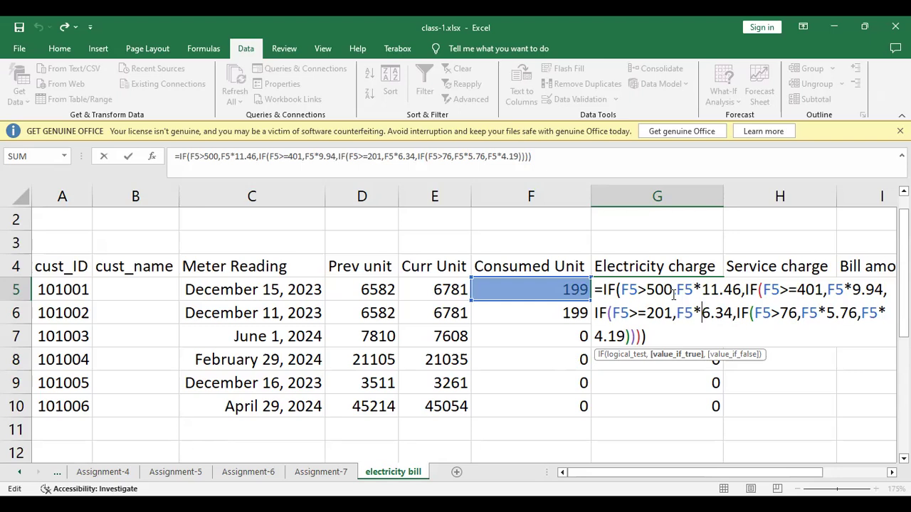
key("Return")
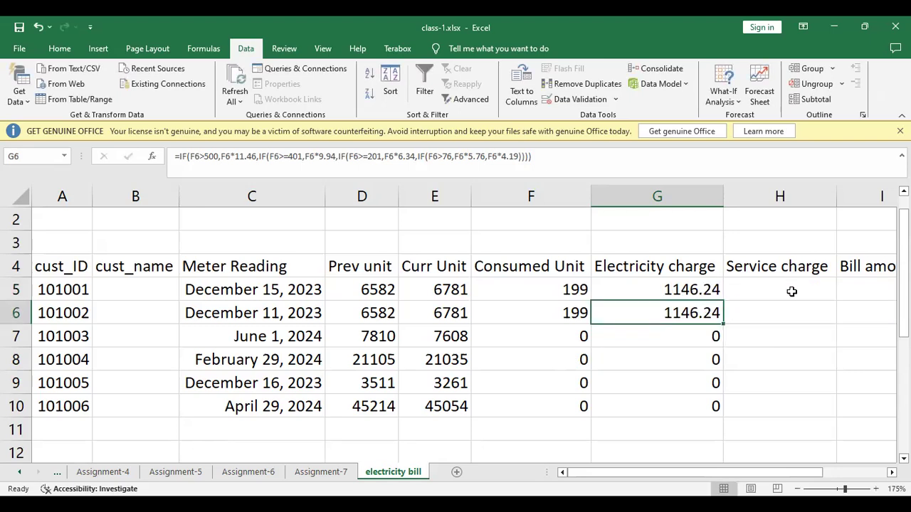
Enter =IF(F5>=1,500,0) as the service charge in H5 and fill it down to H10.
left_click(791, 291)
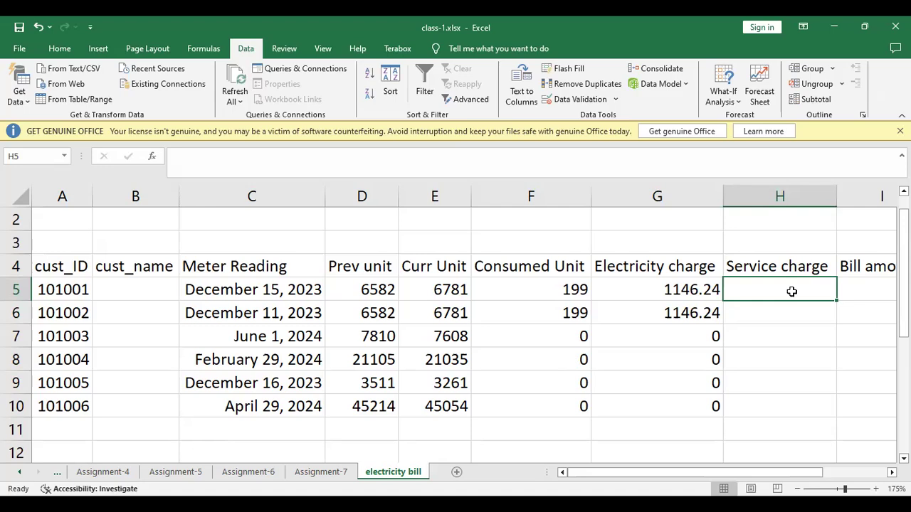
type("=")
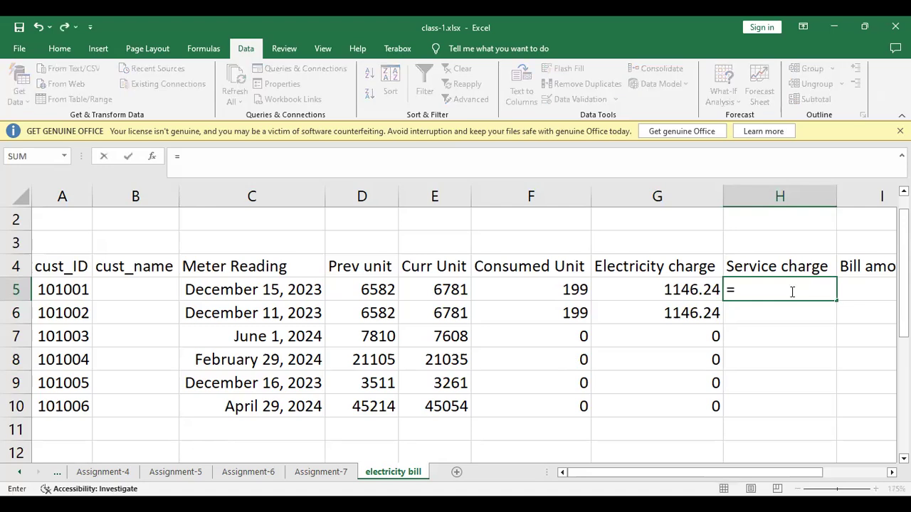
type("IF(")
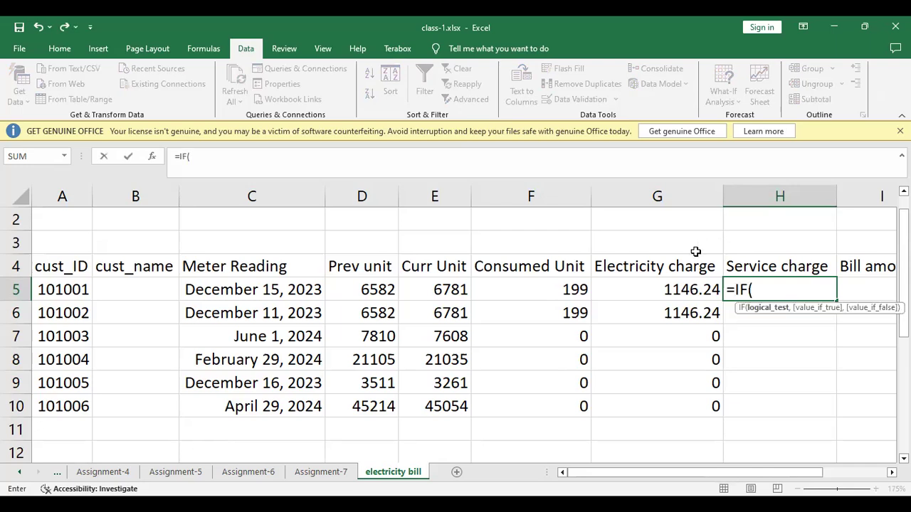
left_click(562, 293)
type(">")
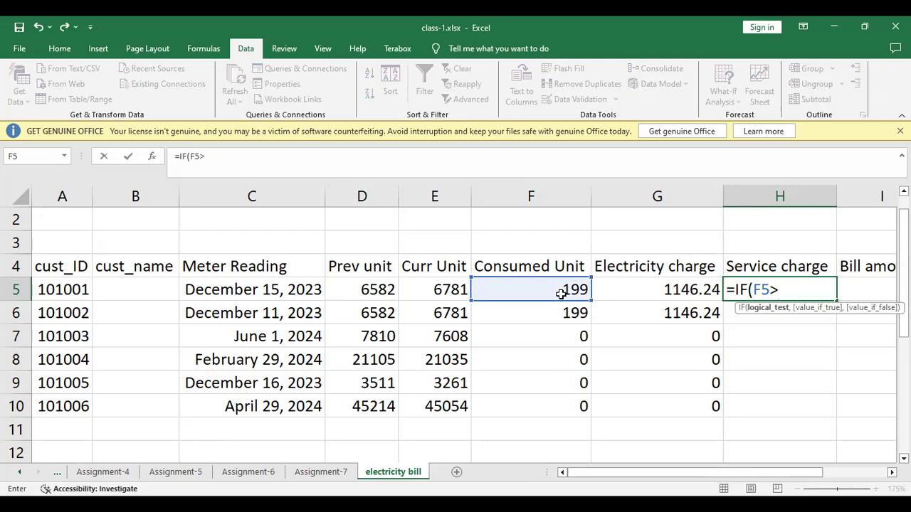
type("=1,500")
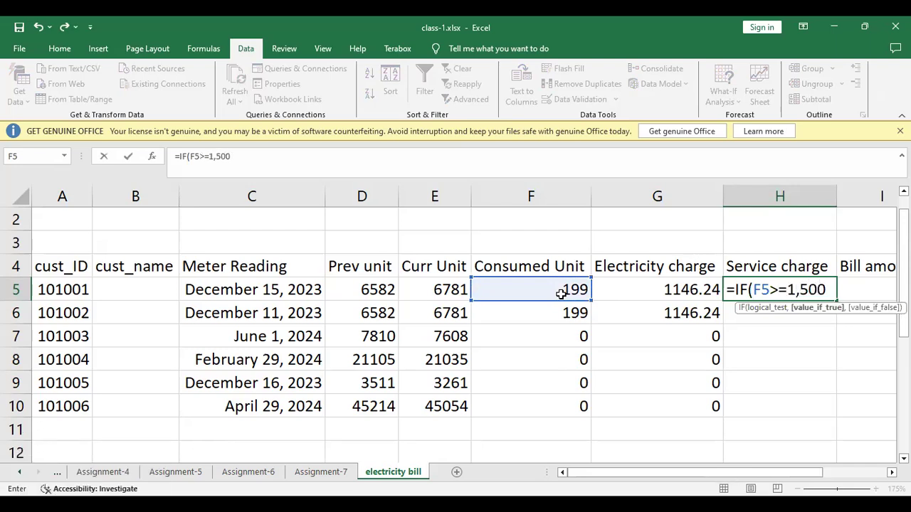
type(",0)")
key("ctrl+Return")
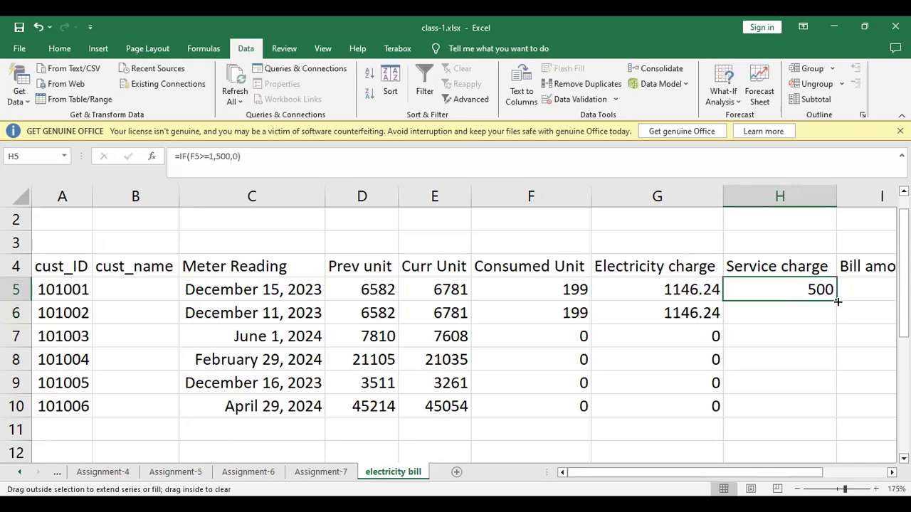
double_click(834, 298)
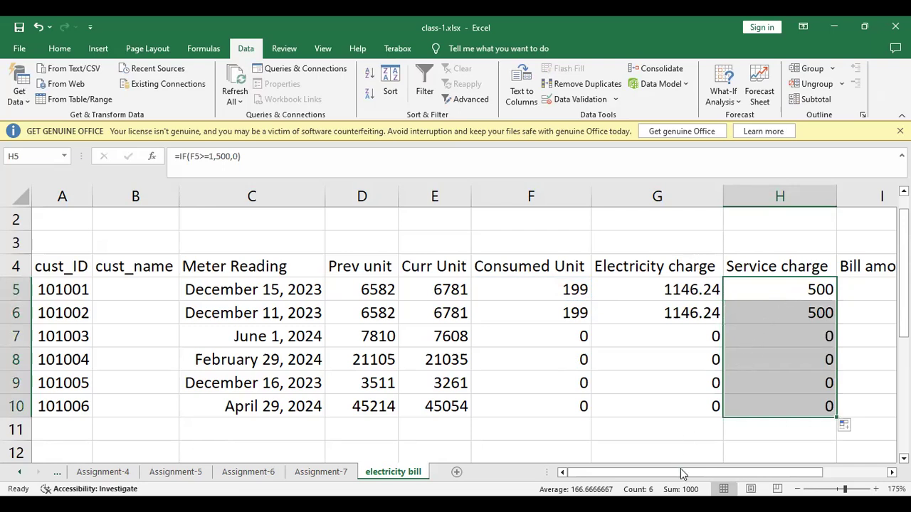
Calculate the bill amount in I5 with =G5+H5 and fill it down to I10.
left_click_drag(684, 475, 714, 476)
left_click(813, 284)
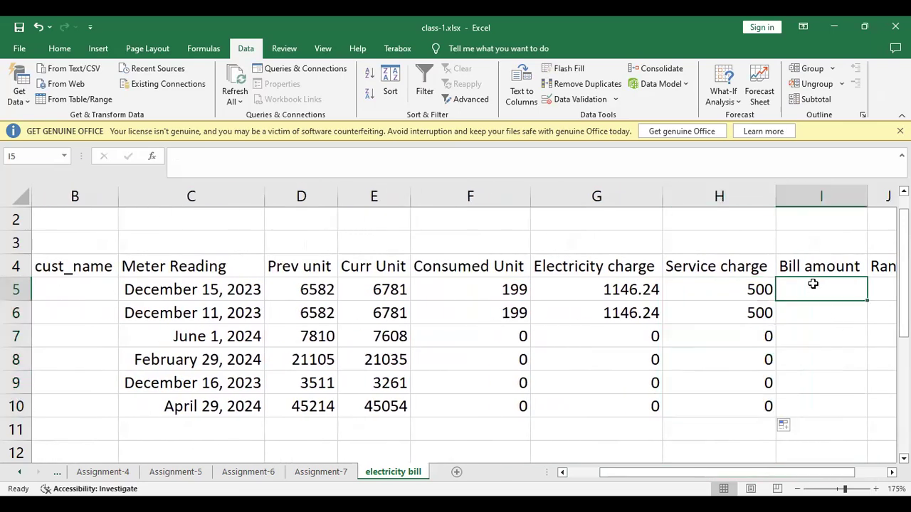
type("=")
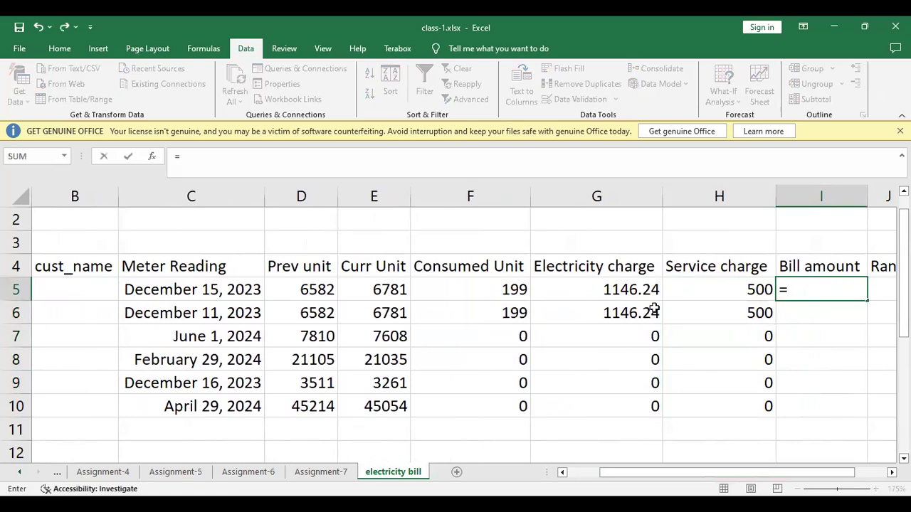
left_click(607, 289)
type("+")
left_click(702, 287)
key("Return")
left_click(792, 286)
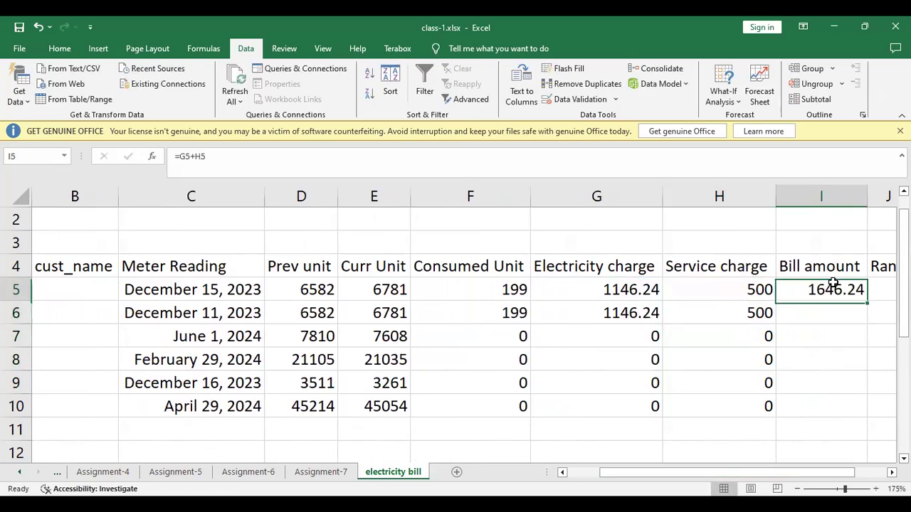
double_click(867, 301)
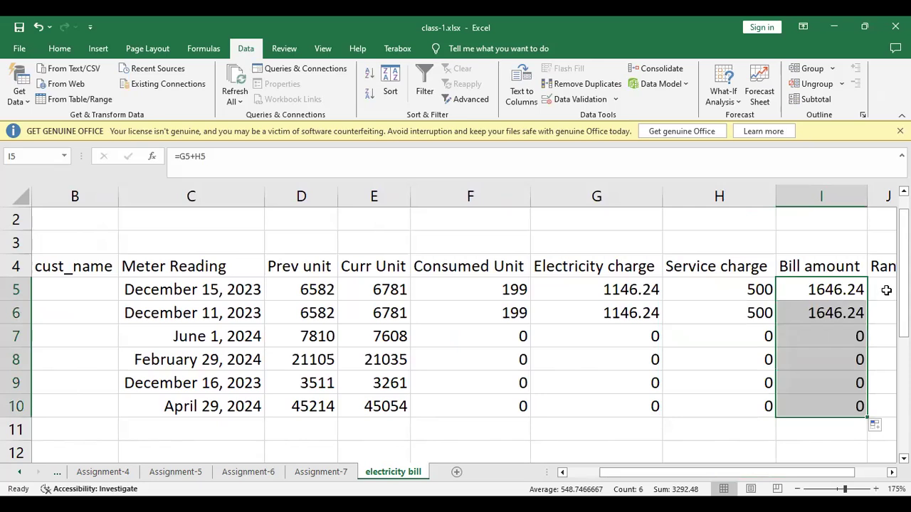
Review the bill table from cust_ID to Rank, checking the consumed unit, charge and service charge formulas in row 5.
left_click(884, 289)
left_click_drag(731, 472, 763, 463)
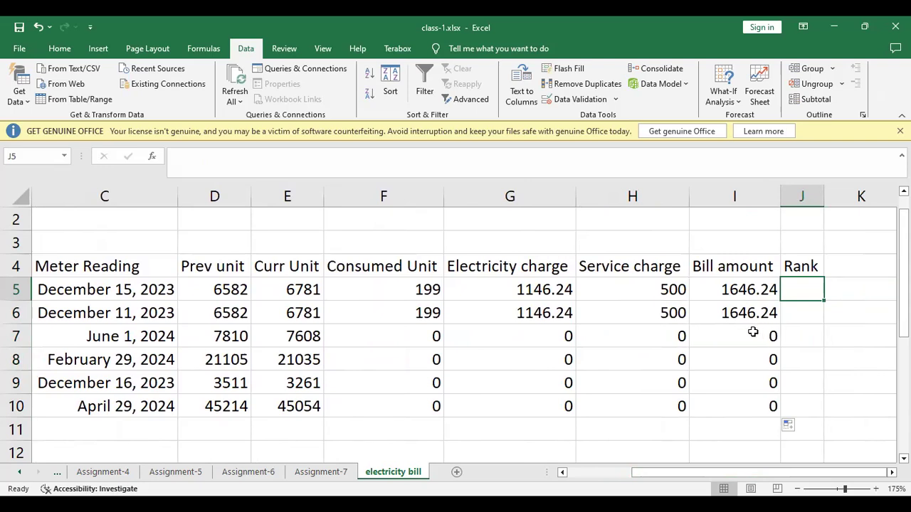
left_click_drag(690, 471, 619, 473)
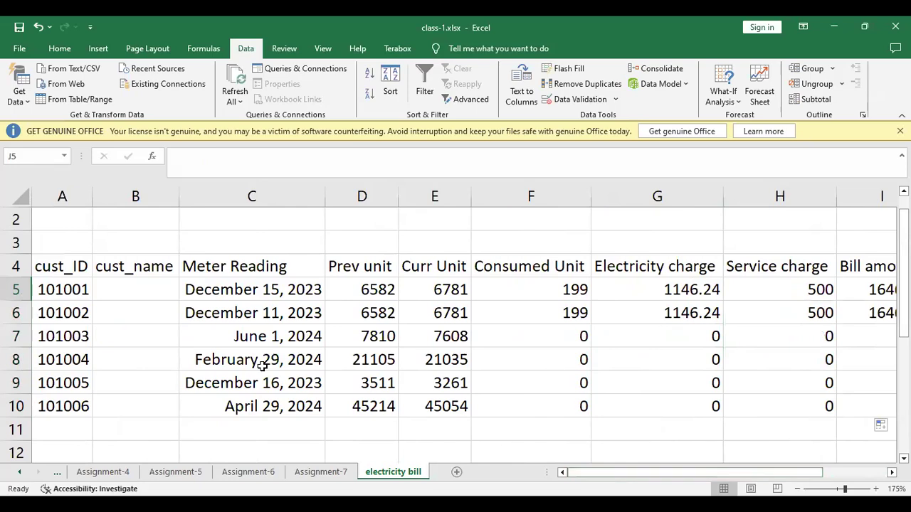
left_click(152, 289)
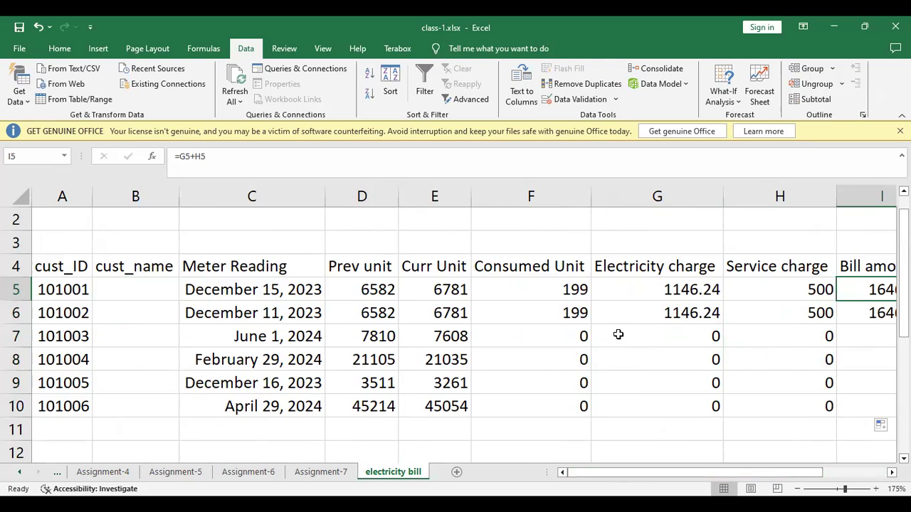
left_click(649, 315)
left_click(650, 290)
left_click(759, 289)
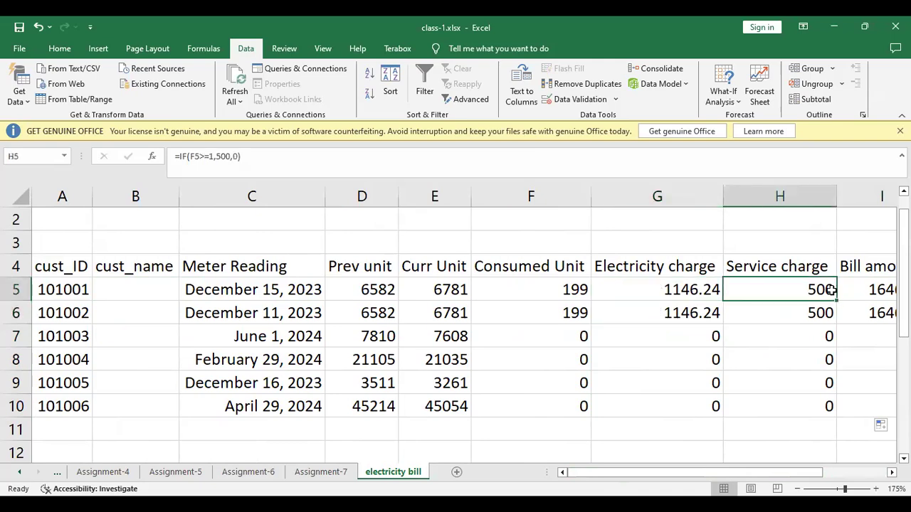
left_click_drag(780, 473, 708, 478)
scroll(696, 459, "down", 1)
scroll(695, 460, "down", 2)
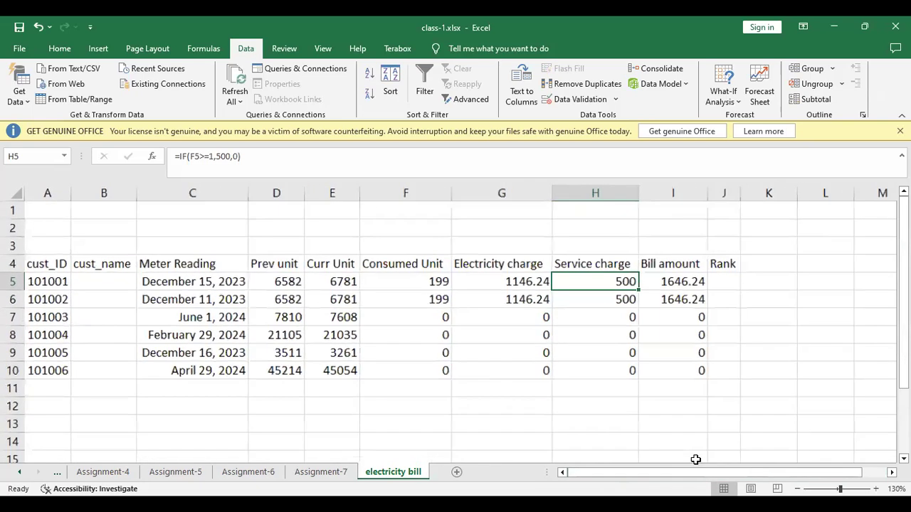
left_click(404, 280)
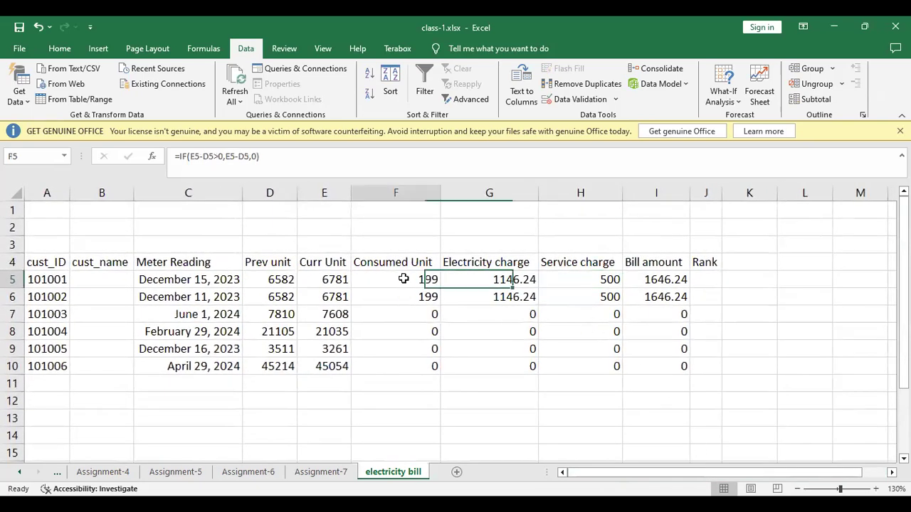
Check the result table on the Assignment-7 sheet and return to the electricity bill sheet.
left_click(103, 280)
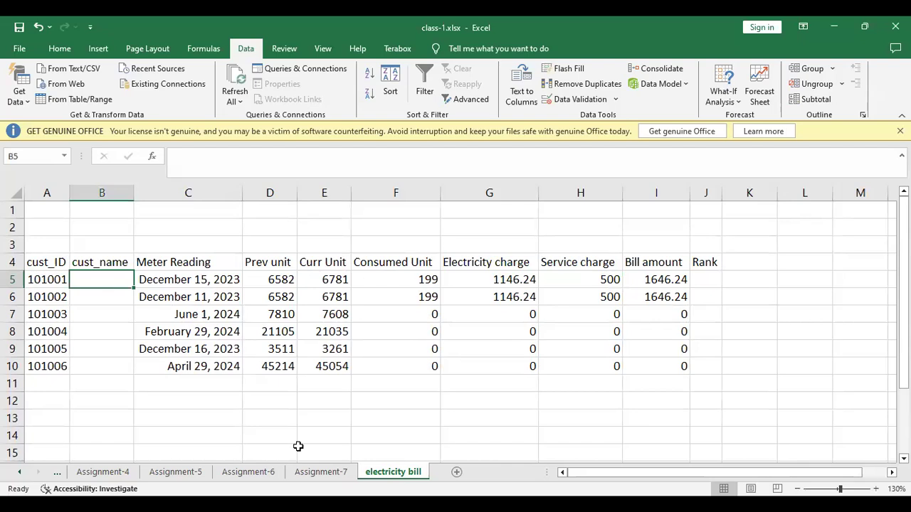
left_click(320, 472)
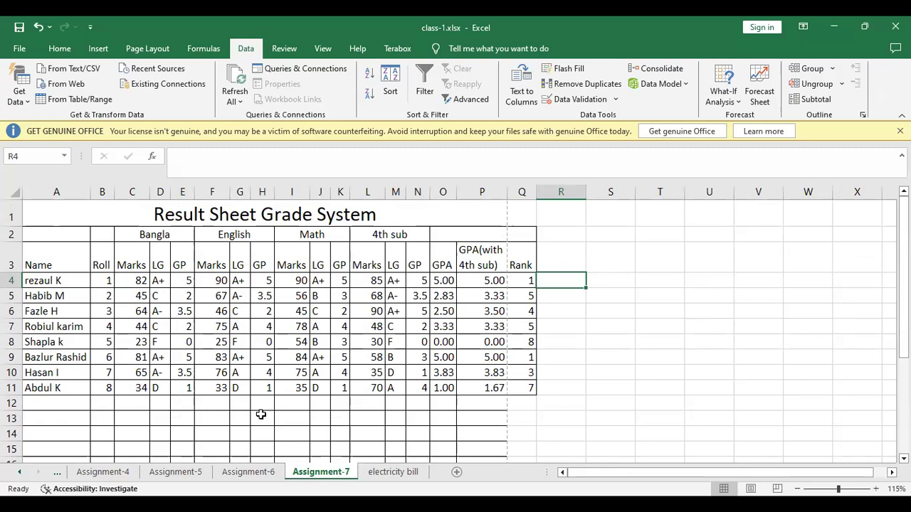
left_click(382, 474)
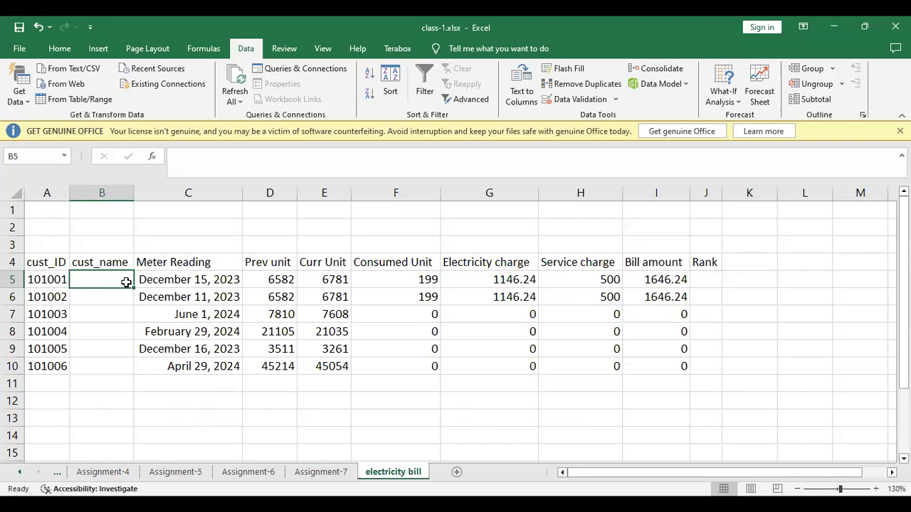
Examine the electricity charge formulas and each row 5 entry from cust_name through Bill amount.
left_click(506, 318)
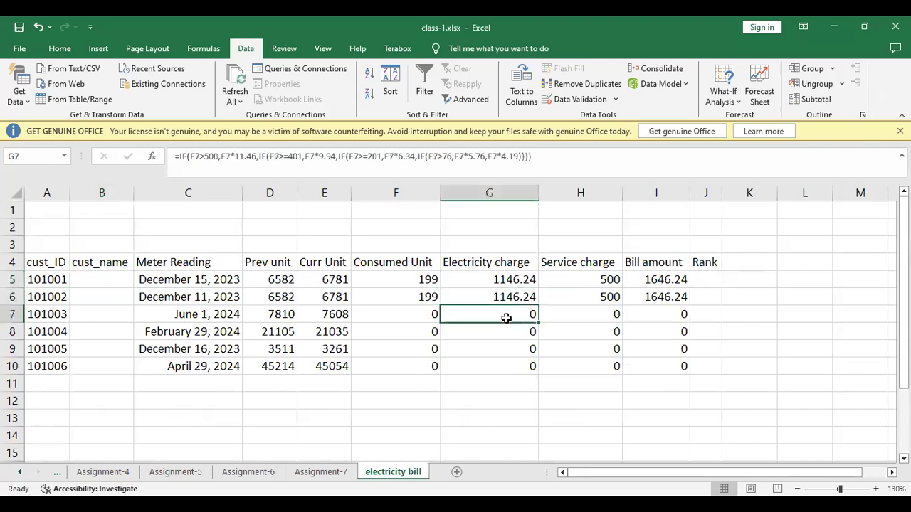
left_click(518, 345)
left_click(460, 293)
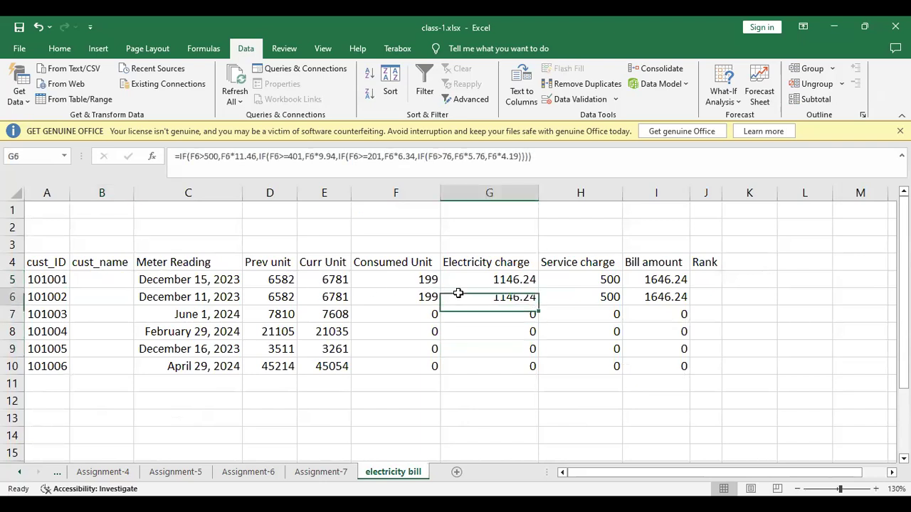
left_click(420, 288)
left_click(382, 279)
left_click(299, 282)
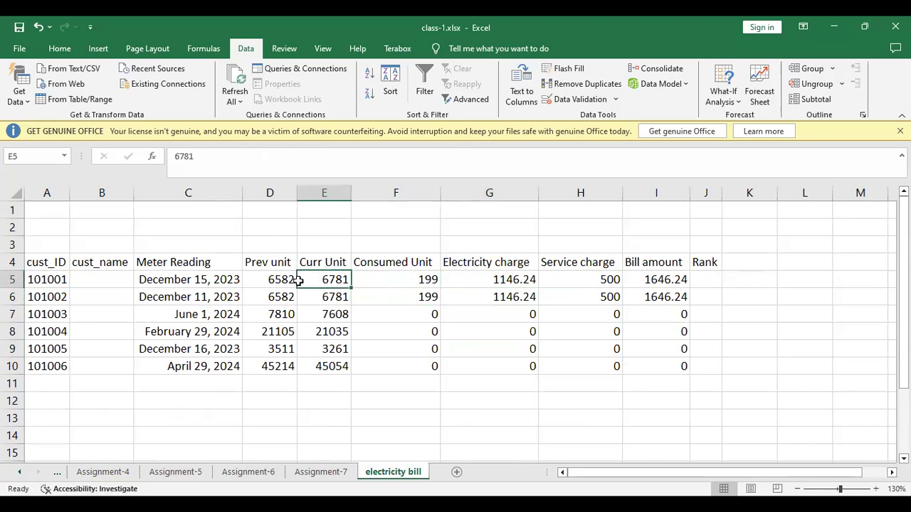
left_click(203, 282)
left_click(95, 282)
left_click(185, 282)
left_click(275, 282)
left_click(327, 282)
left_click(420, 282)
left_click(491, 281)
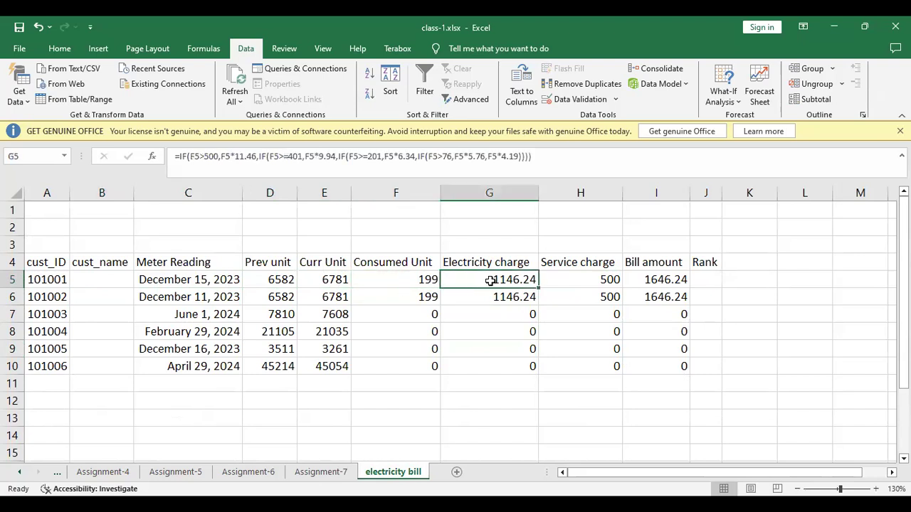
left_click(582, 276)
left_click(649, 279)
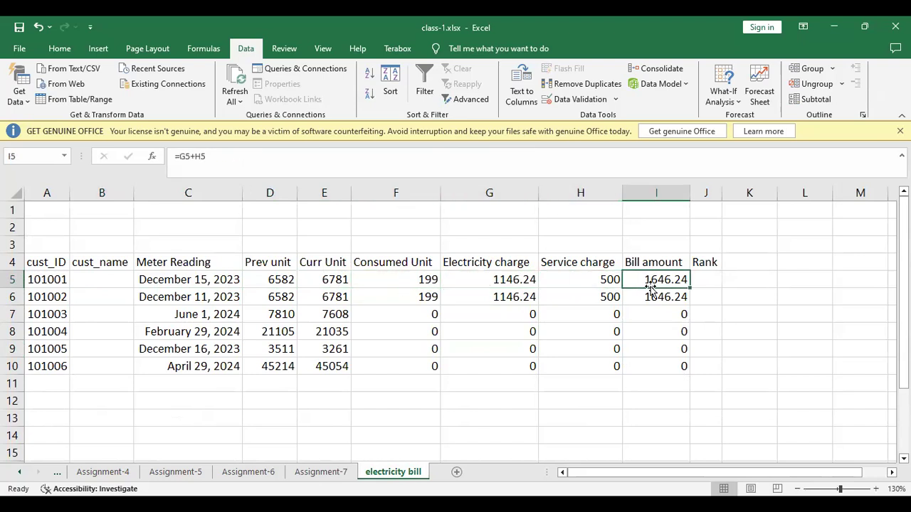
Examine the IF formula for the service charge in H5, including its true and false values.
left_click(583, 279)
double_click(584, 278)
left_click(608, 279)
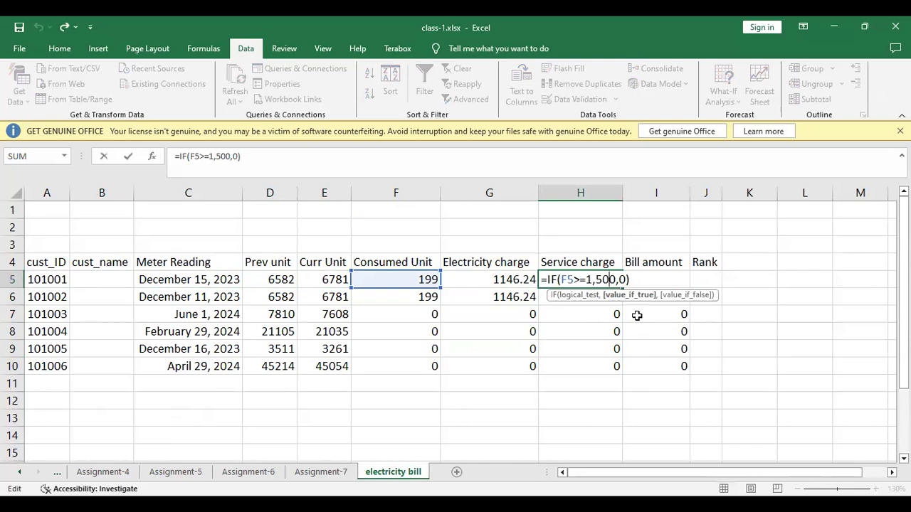
left_click(620, 279)
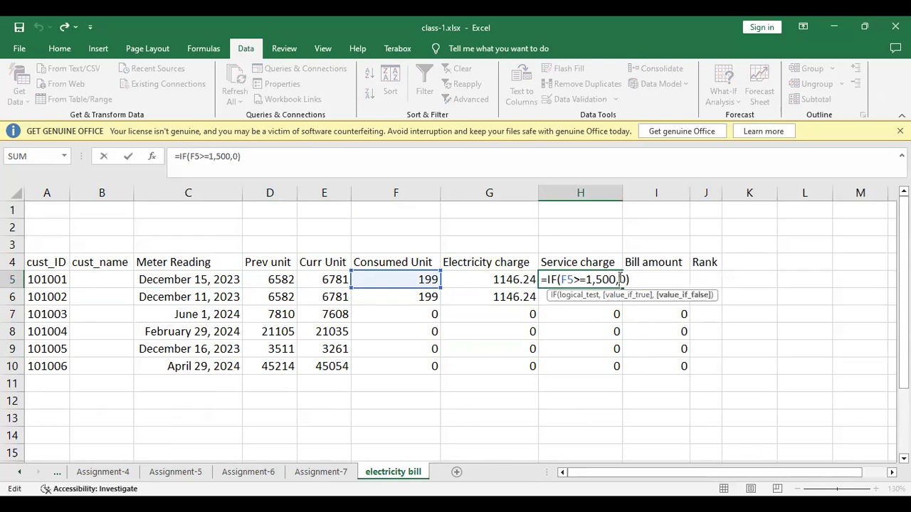
key("ctrl+Return")
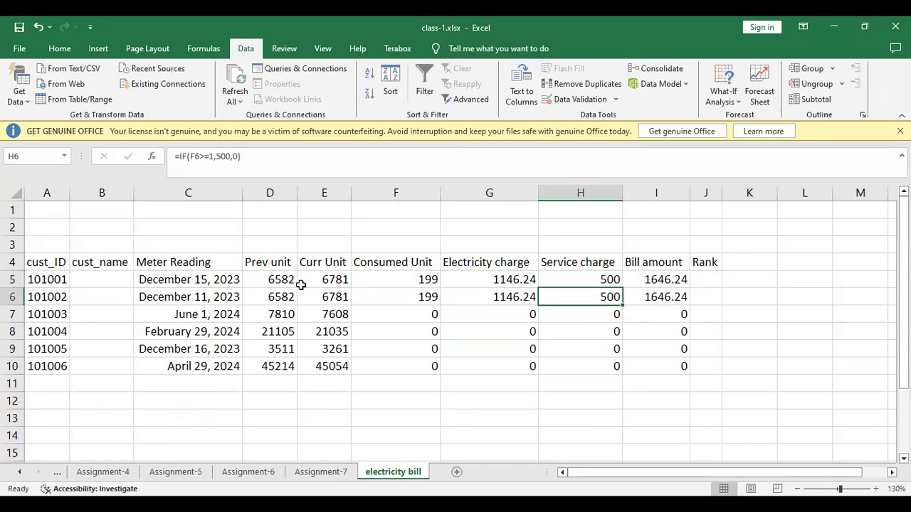
left_click(53, 281)
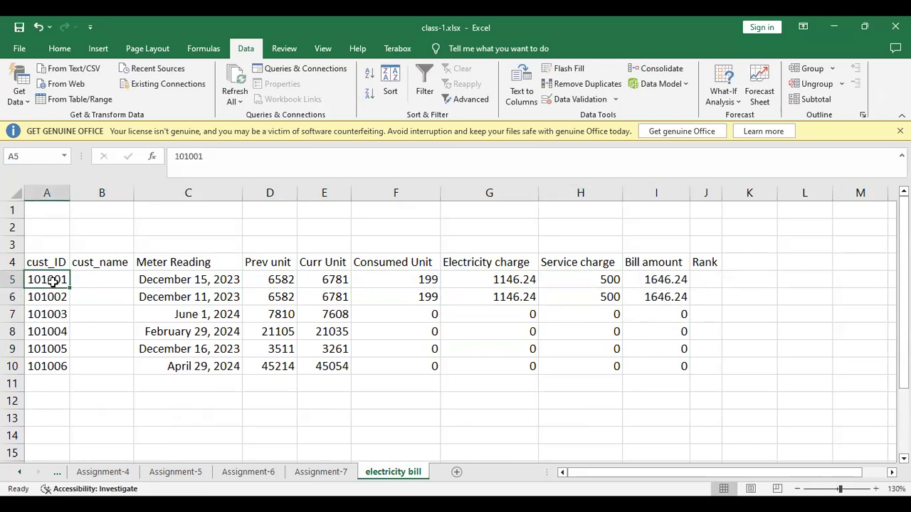
left_click(579, 99)
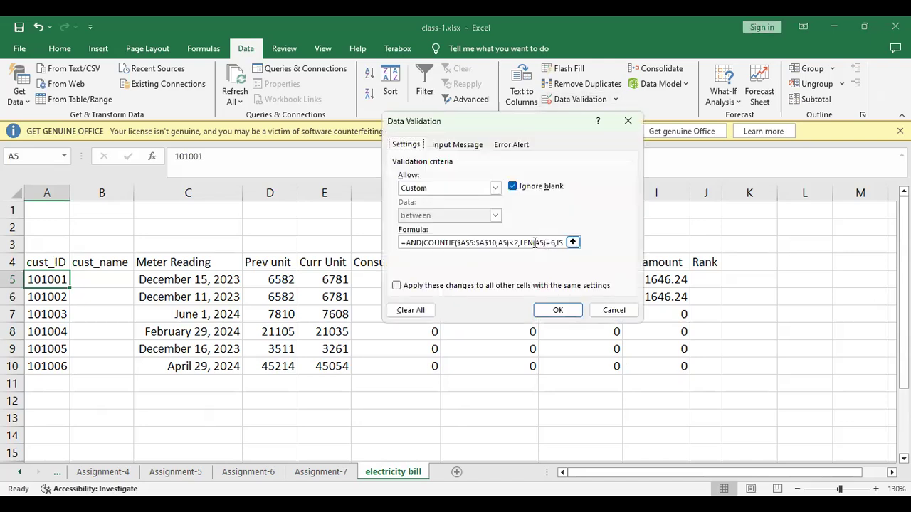
left_click(456, 243)
left_click(499, 242)
key("Right")
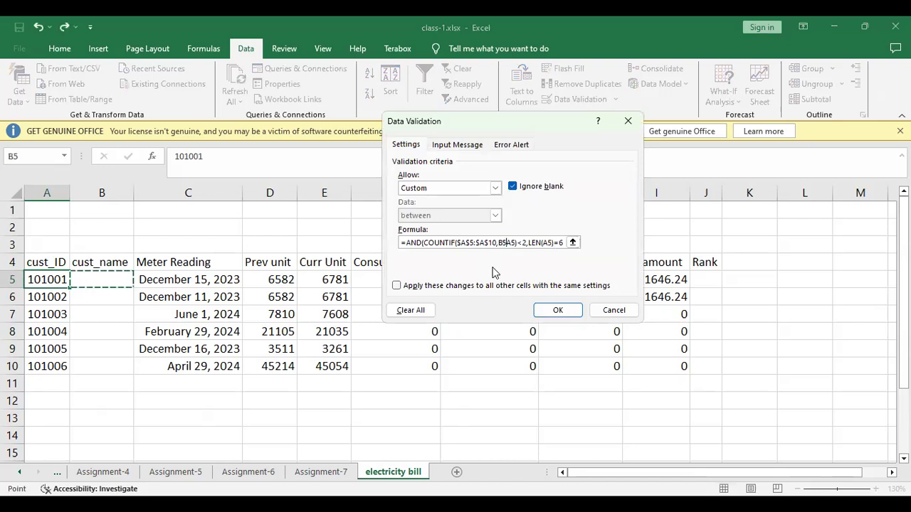
key("Right")
key("Right")
key("Right")
key("Right")
key("ctrl+z")
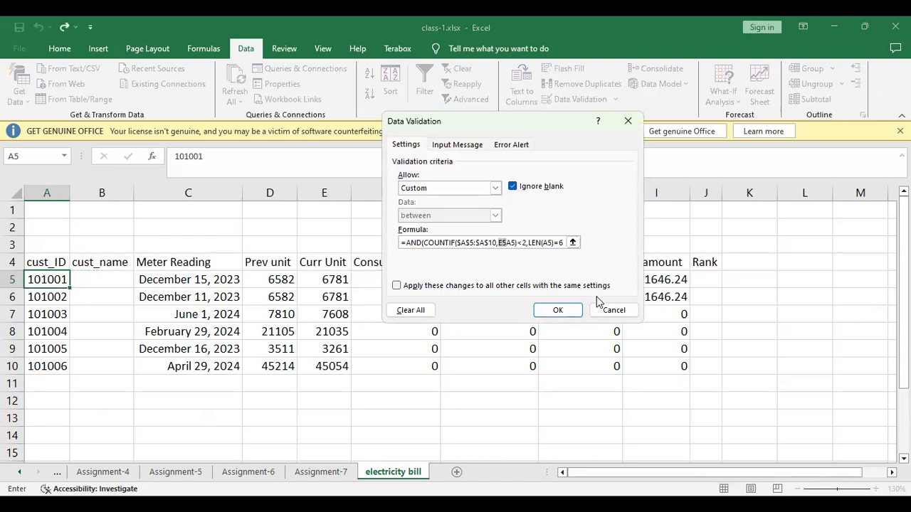
left_click(612, 313)
left_click(561, 311)
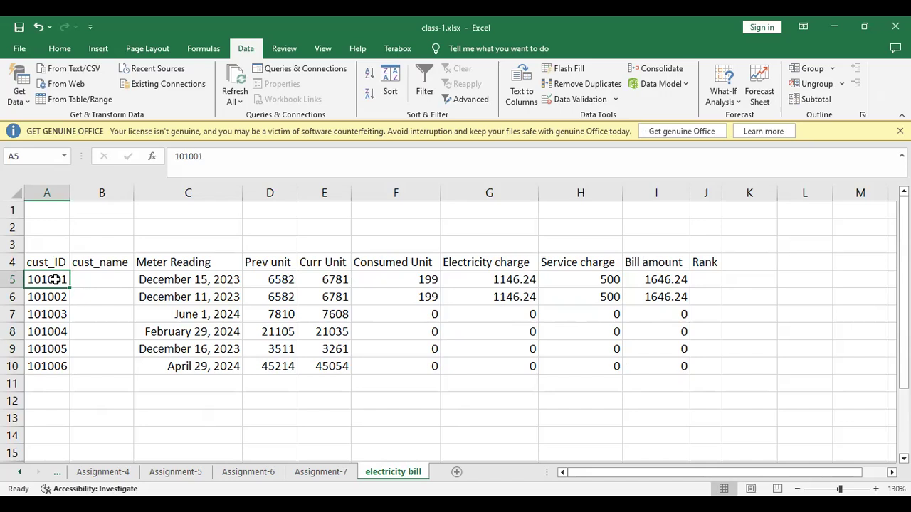
Inspect the full custom data validation formula on the cust_ID cell A5 and close it without changes.
left_click(579, 100)
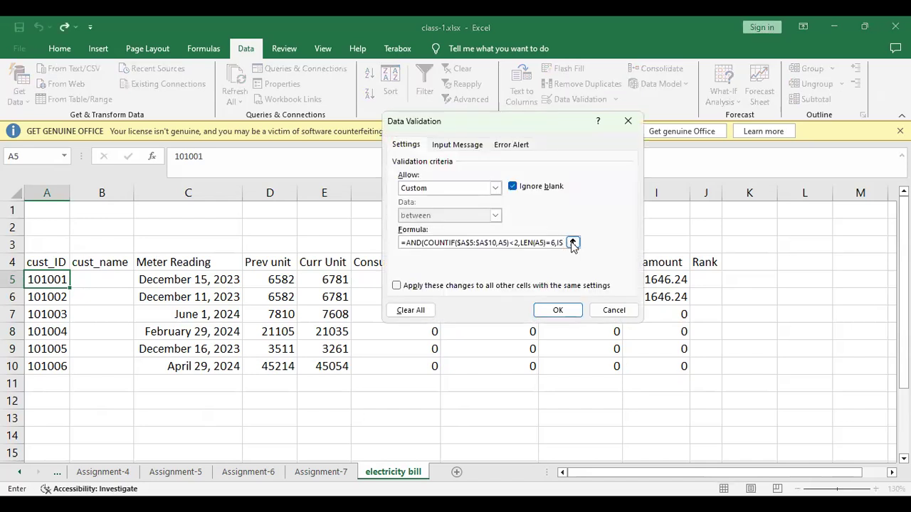
left_click(573, 243)
left_click_drag(601, 138, 370, 153)
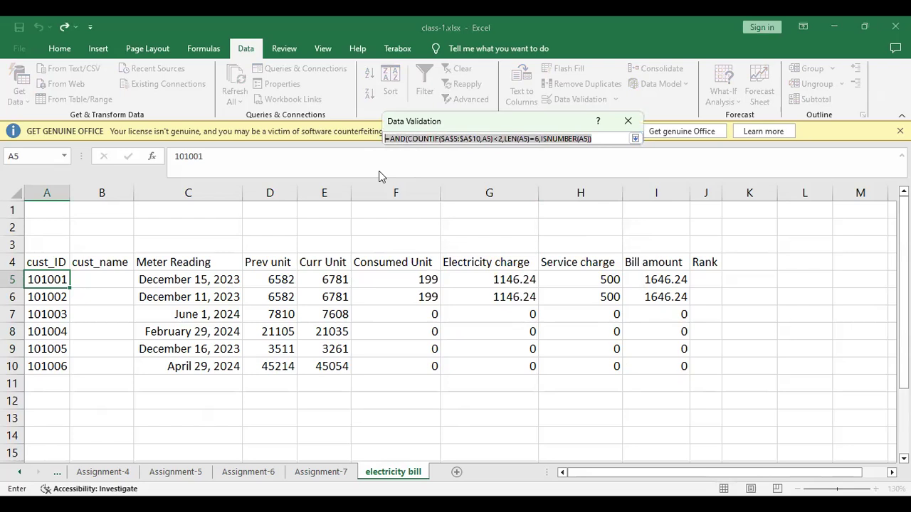
left_click(629, 122)
left_click(630, 120)
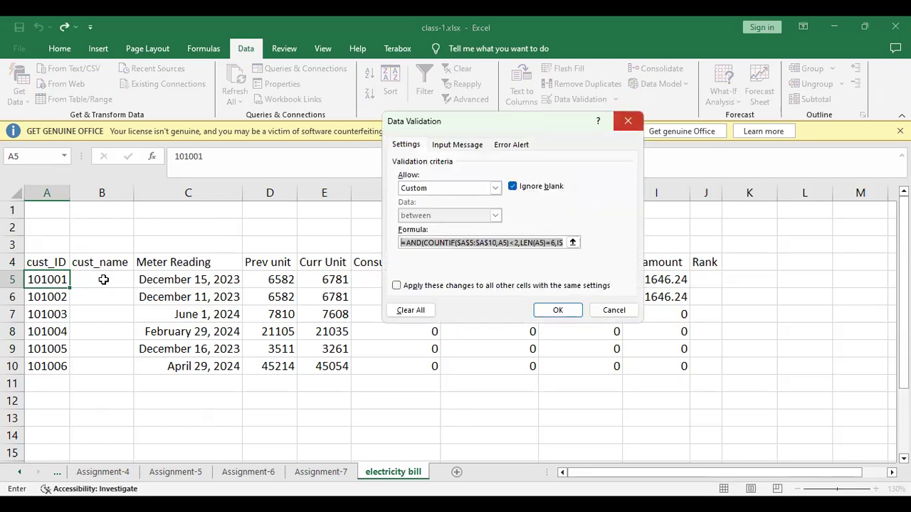
Check the date validation rule on the Meter Reading cell C5.
left_click(174, 280)
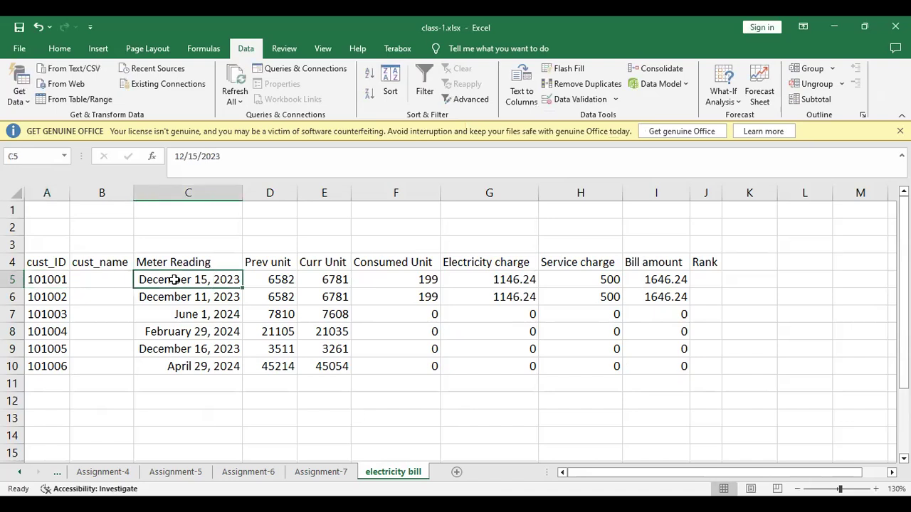
left_click(601, 105)
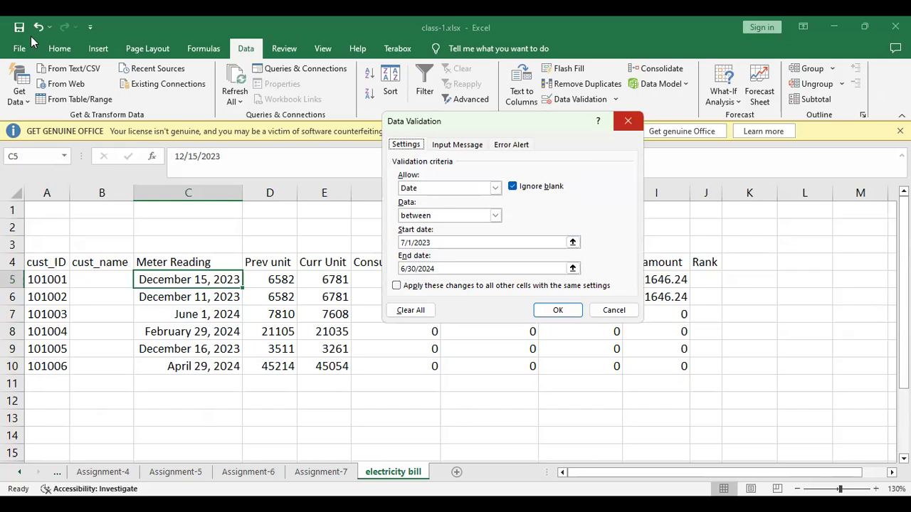
left_click(628, 121)
left_click(60, 48)
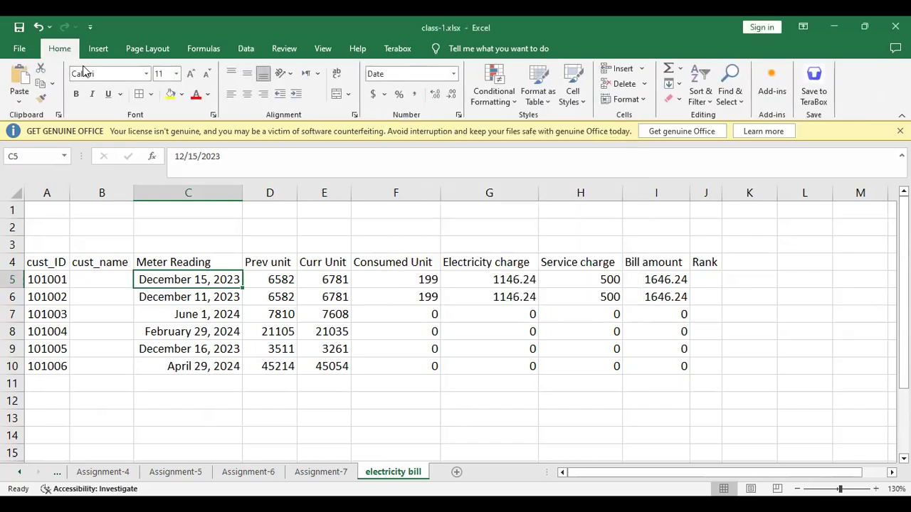
left_click(459, 117)
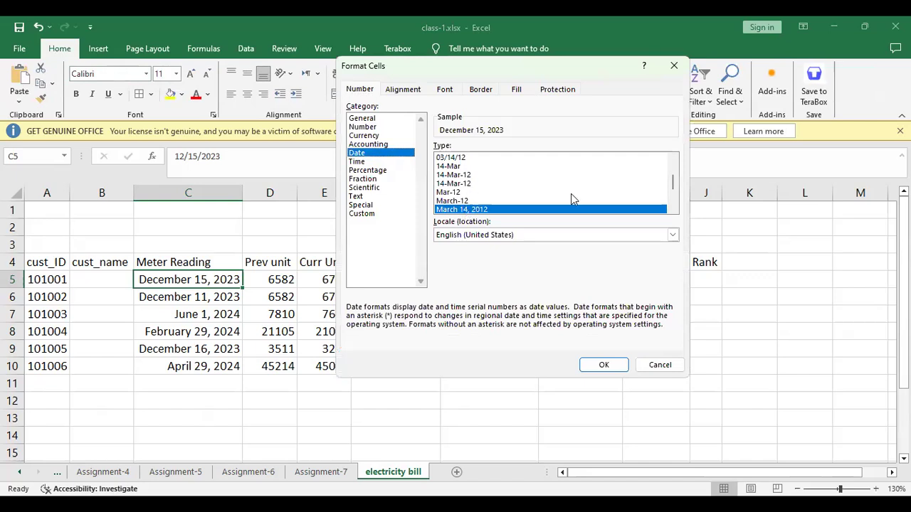
scroll(679, 186, "up", 2)
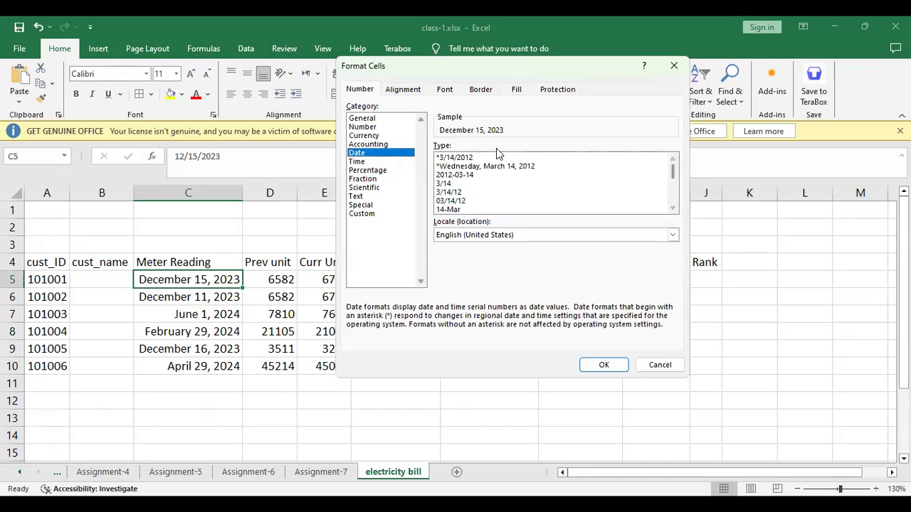
left_click(463, 157)
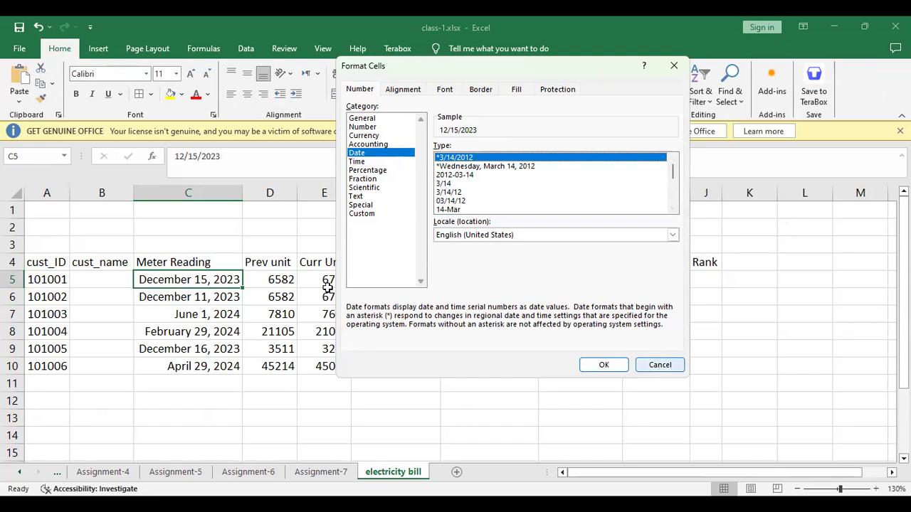
key("Escape")
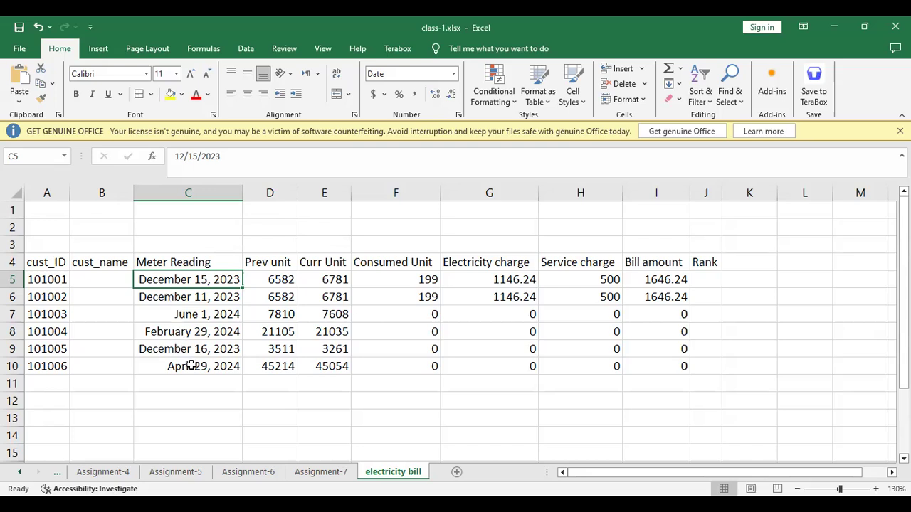
Format the Meter Reading dates in C5:C10 with the *3/14/2012 date type.
left_click_drag(186, 368, 179, 281)
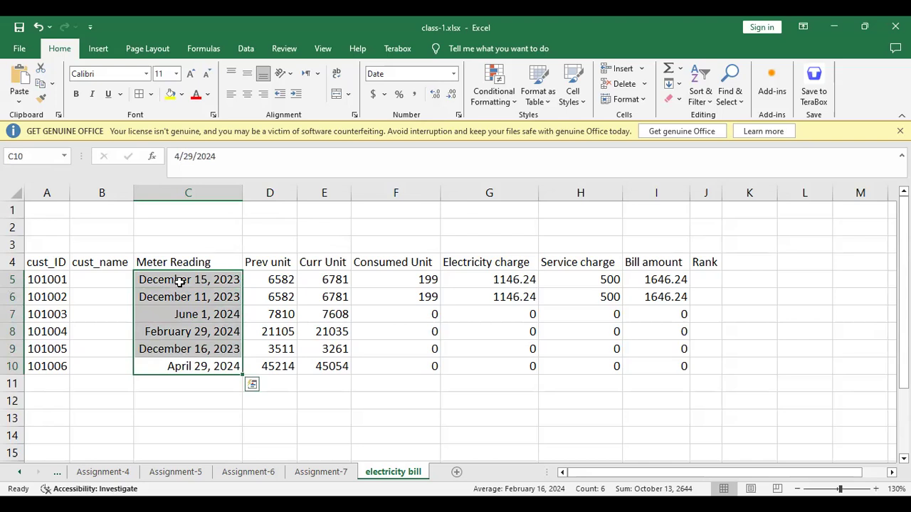
left_click(459, 117)
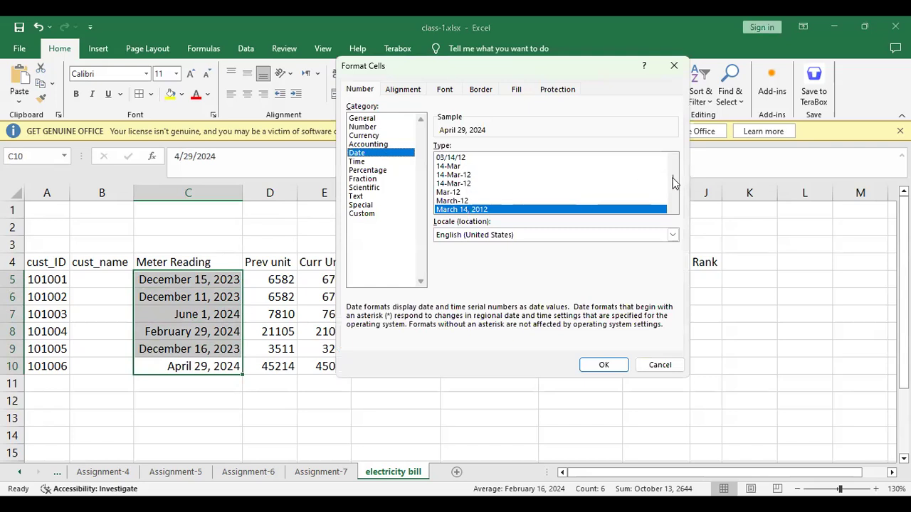
left_click_drag(674, 185, 673, 170)
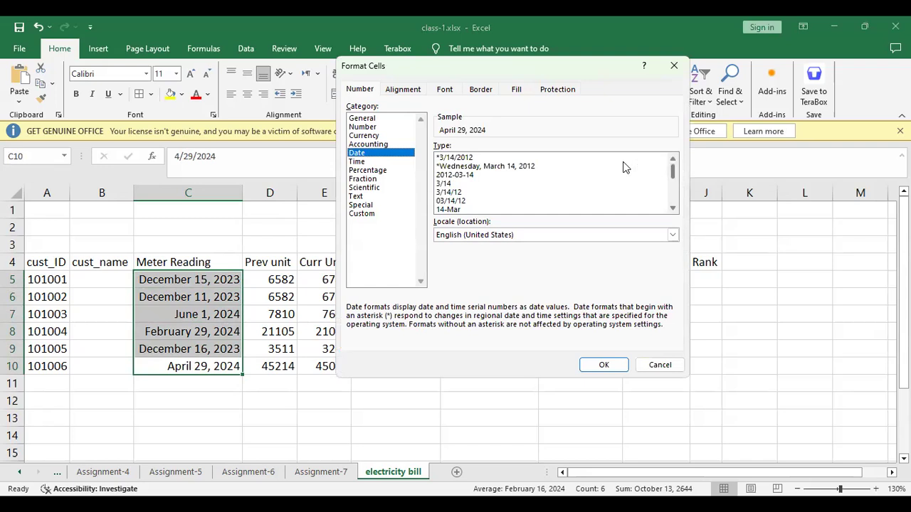
left_click(482, 158)
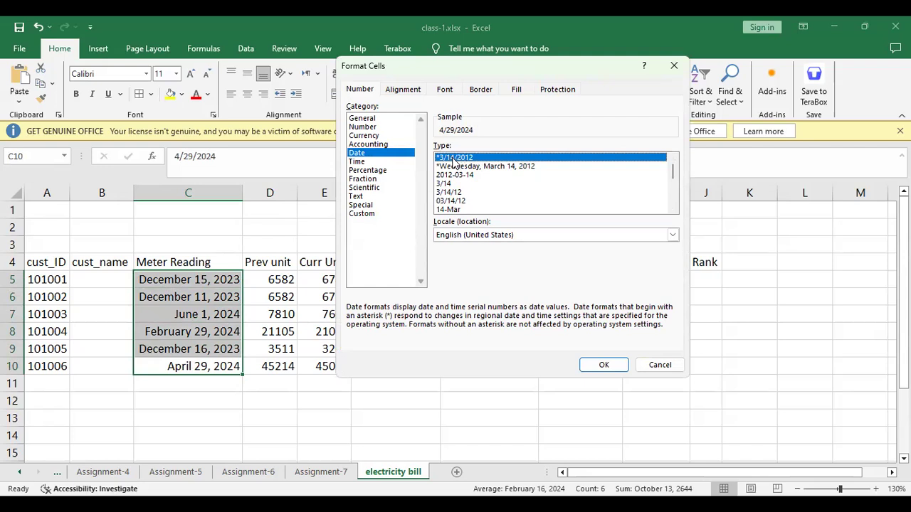
left_click(604, 365)
Review the unit readings in row 5 and the formulas for consumed unit, electricity charge, service charge and bill amount.
left_click(278, 283)
left_click(302, 279)
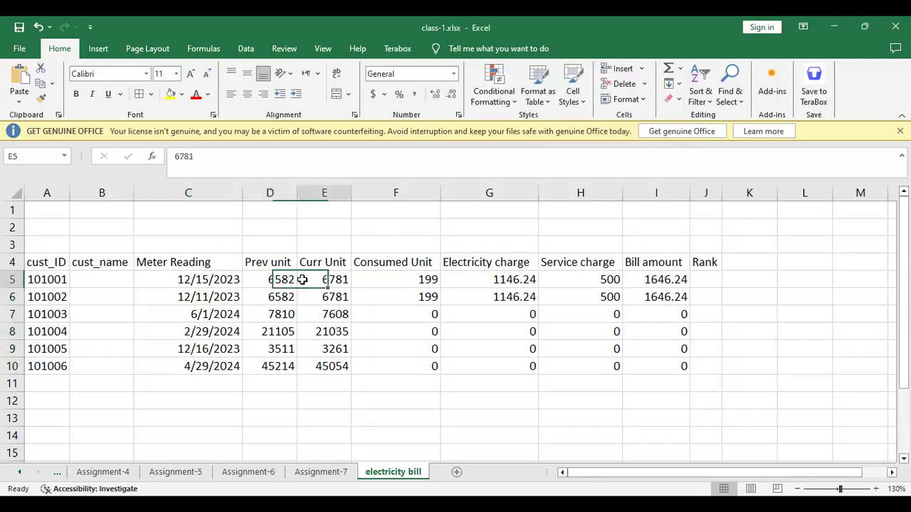
left_click(376, 282)
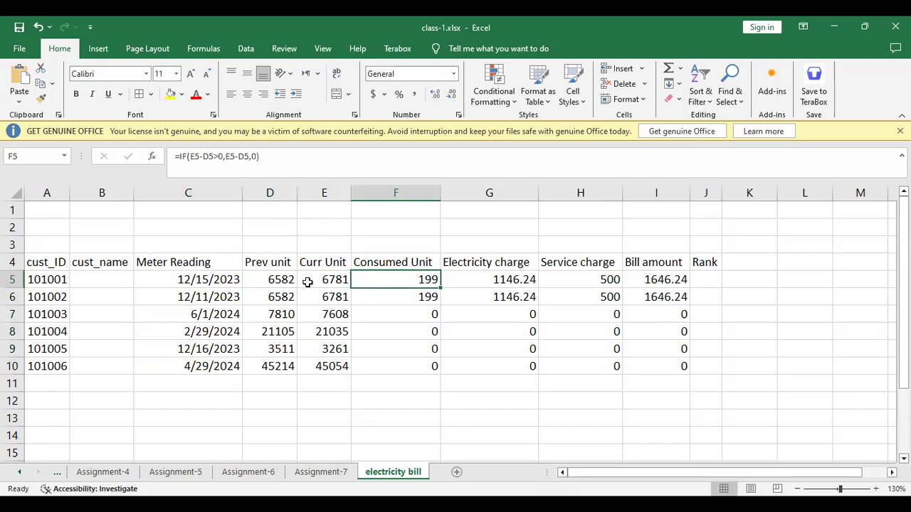
left_click(455, 280)
double_click(455, 280)
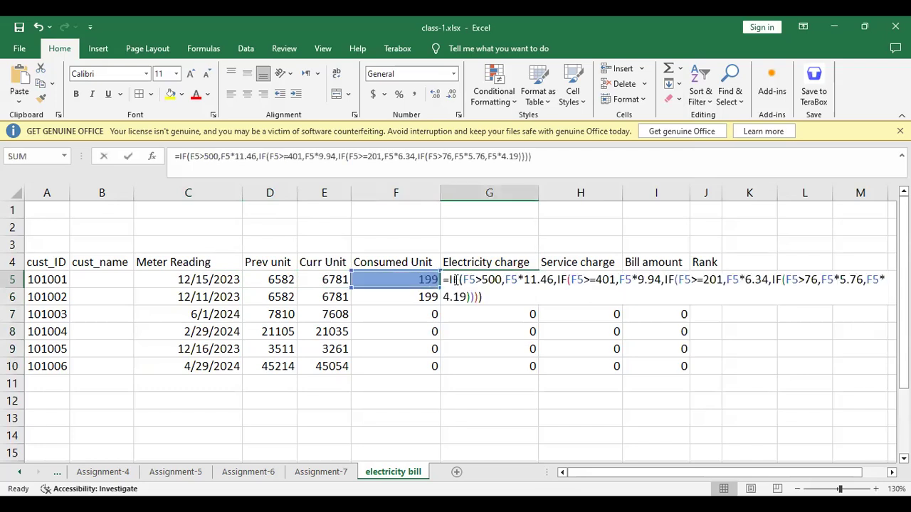
left_click_drag(500, 294, 439, 281)
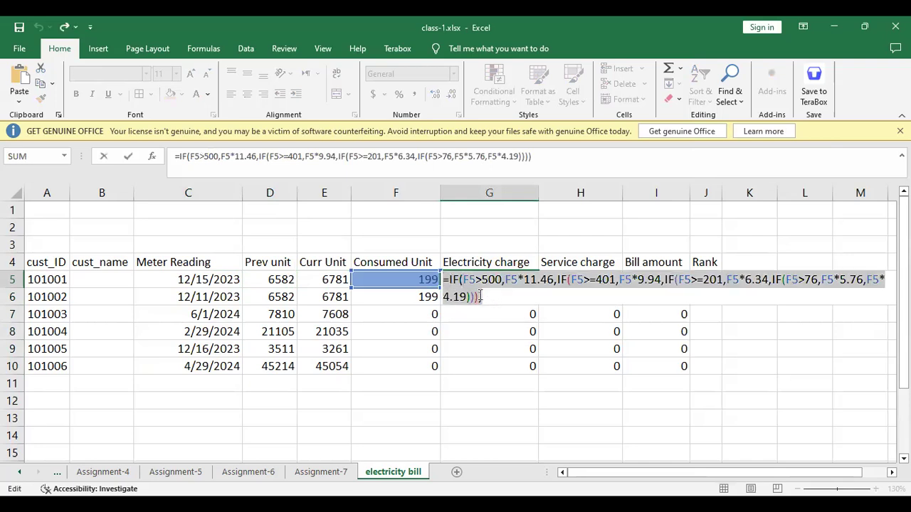
key("Return")
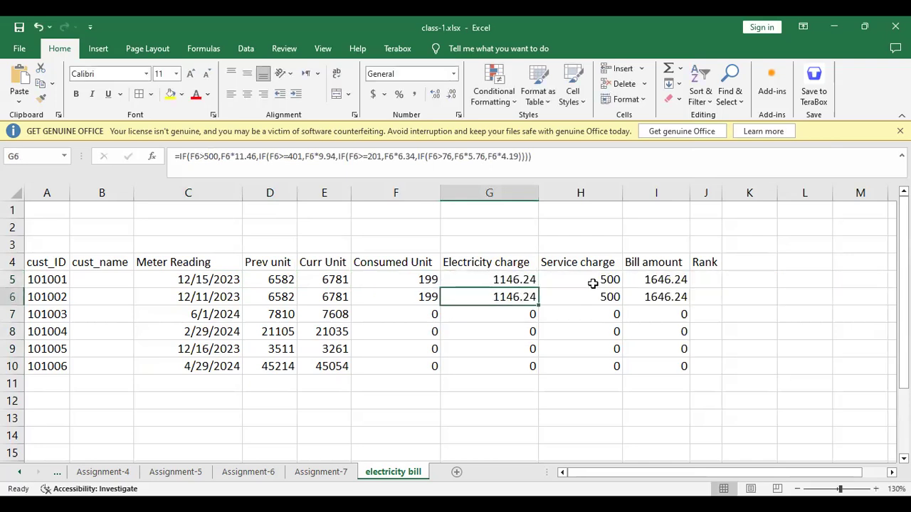
left_click(592, 281)
double_click(594, 281)
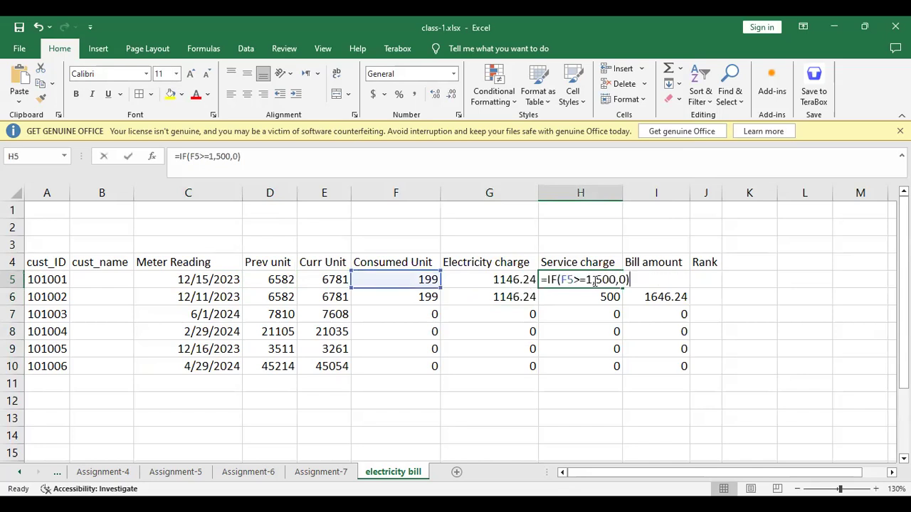
left_click_drag(632, 281, 541, 280)
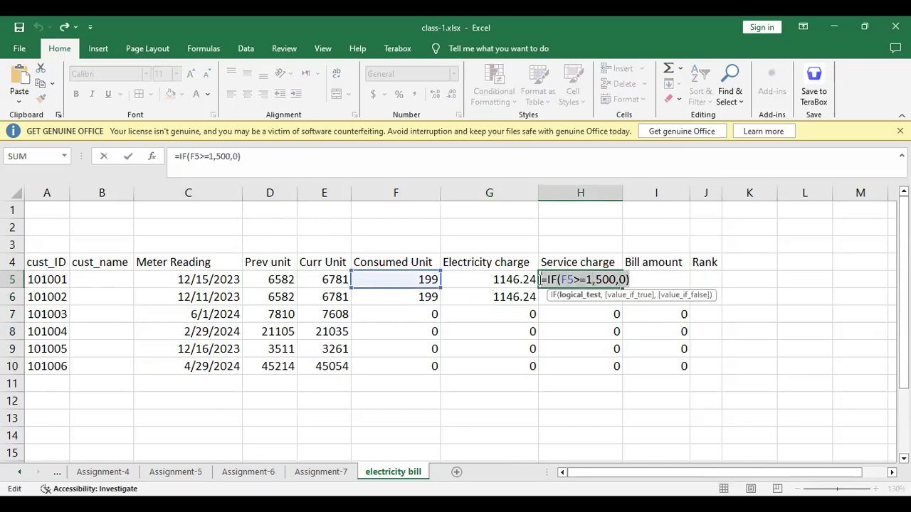
key("Return")
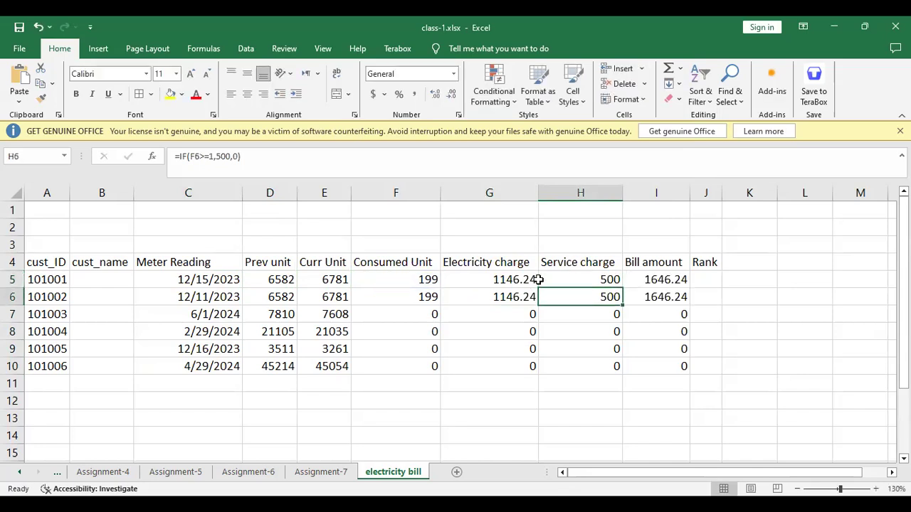
left_click(674, 279)
double_click(674, 280)
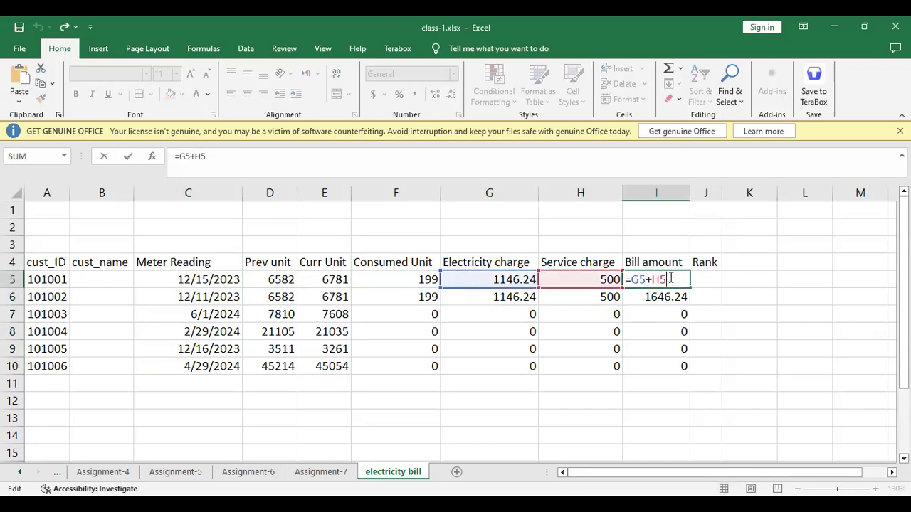
key("Return")
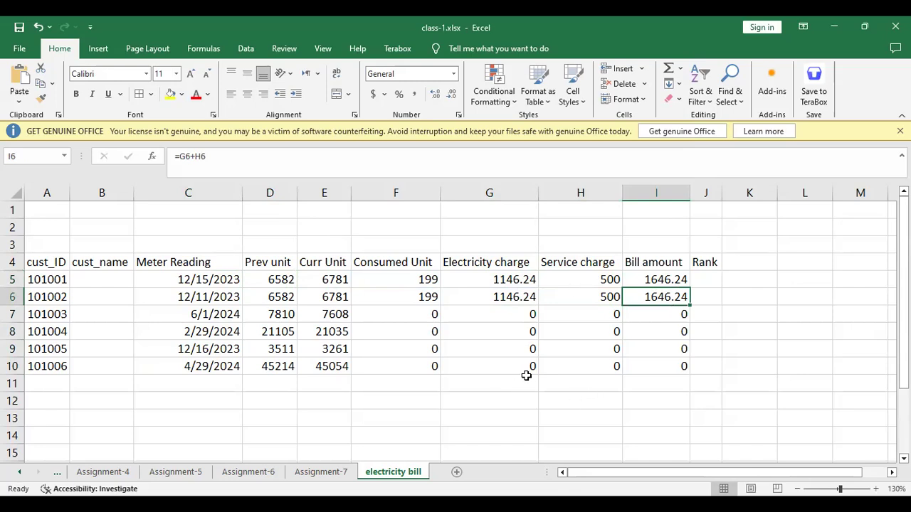
left_click(498, 384)
left_click(399, 384)
left_click(324, 386)
left_click(249, 391)
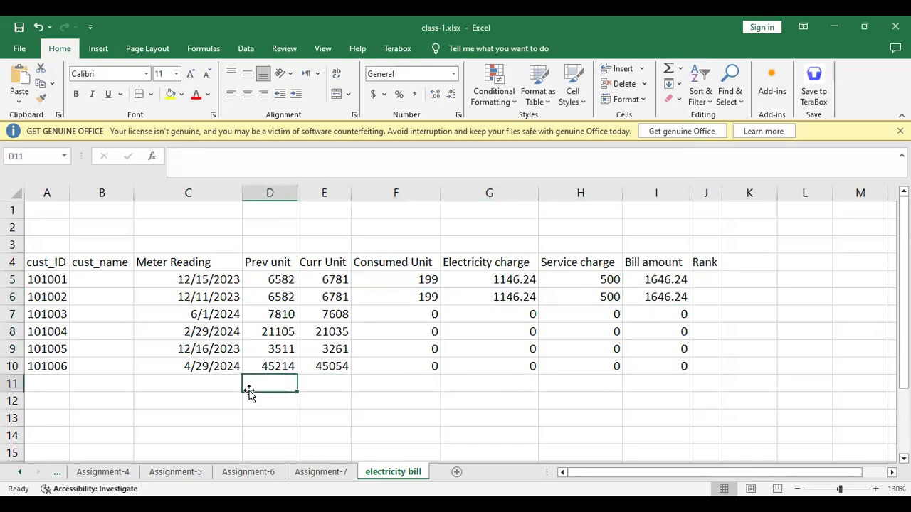
left_click(222, 389)
left_click(116, 388)
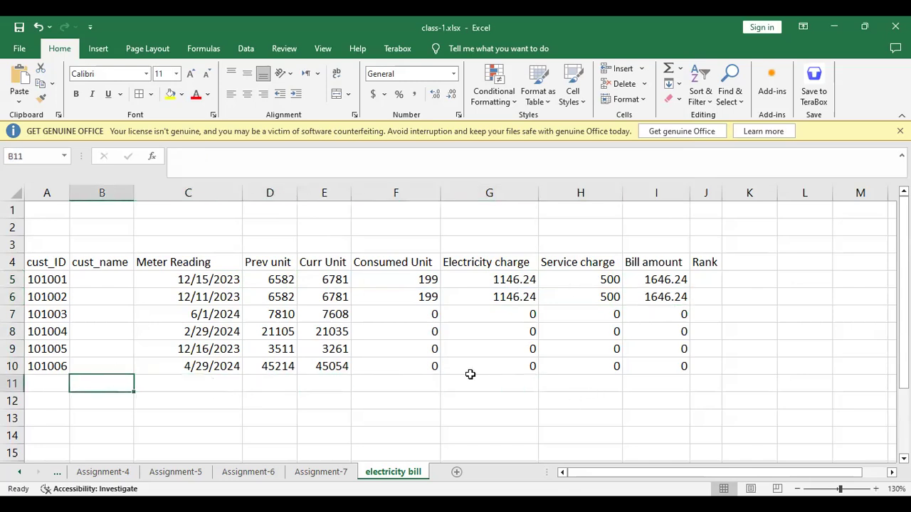
left_click(527, 314)
left_click(604, 315)
left_click(612, 279)
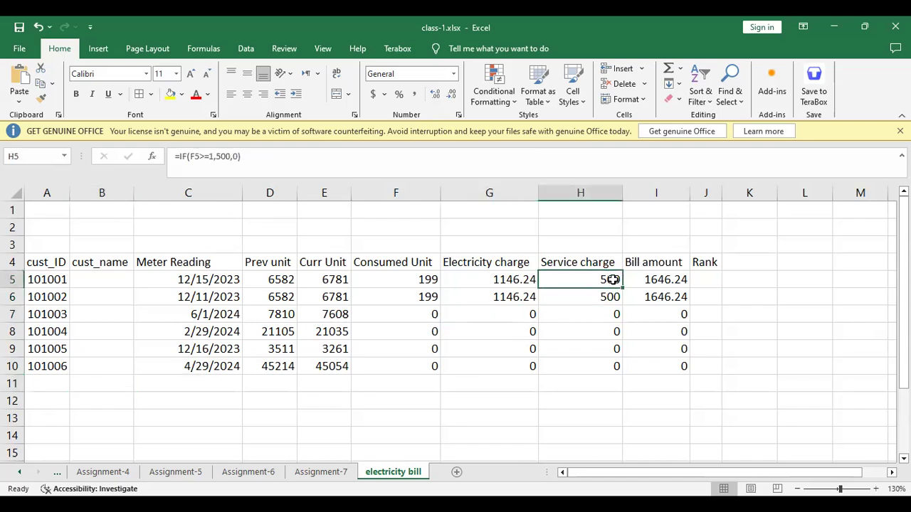
Fill the Service charge, Bill amount, Electricity charge and Consumed Unit formulas from row 5 down through row 10.
double_click(623, 289)
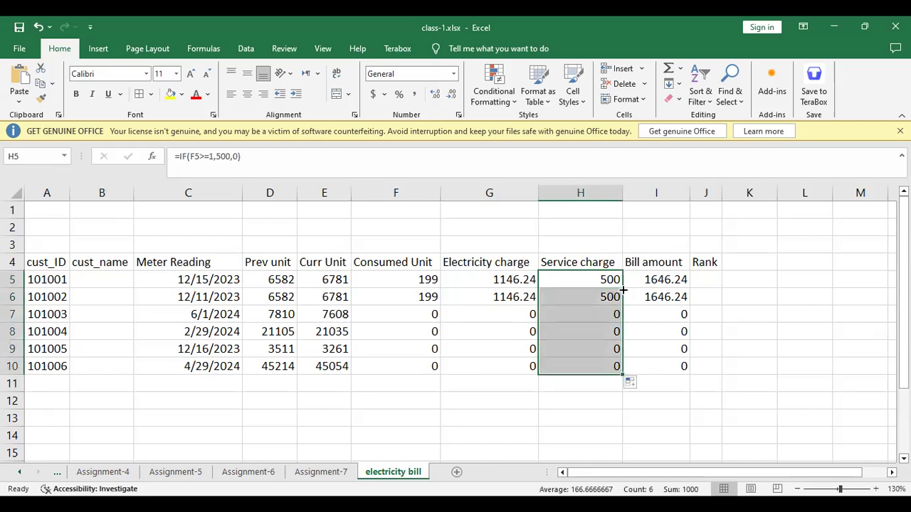
left_click(658, 279)
double_click(690, 288)
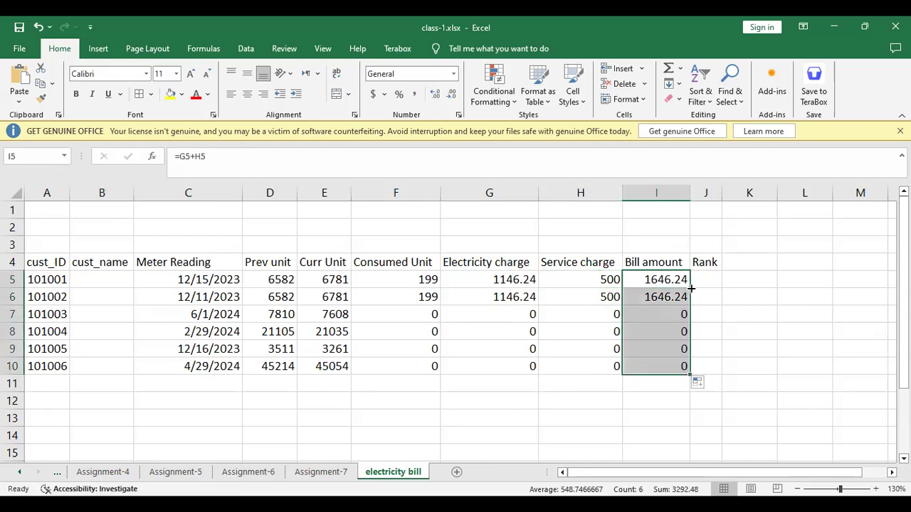
left_click(509, 281)
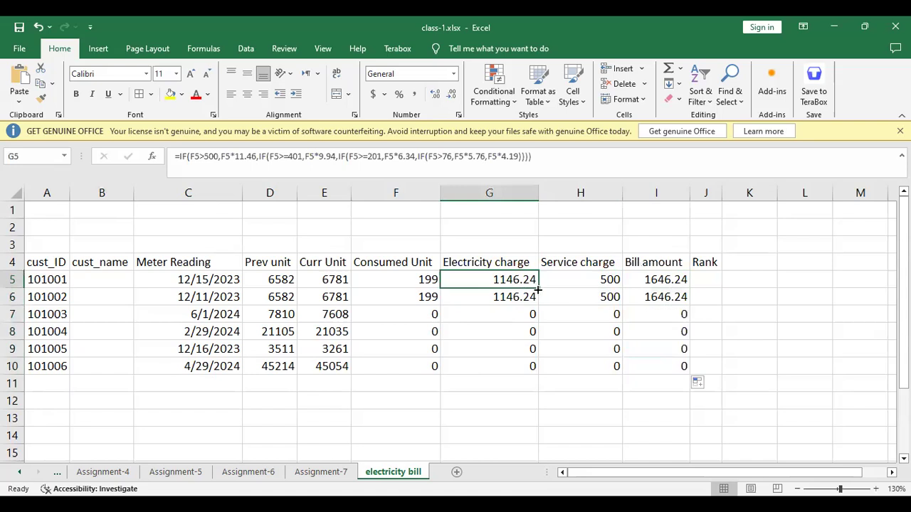
double_click(537, 288)
left_click(427, 283)
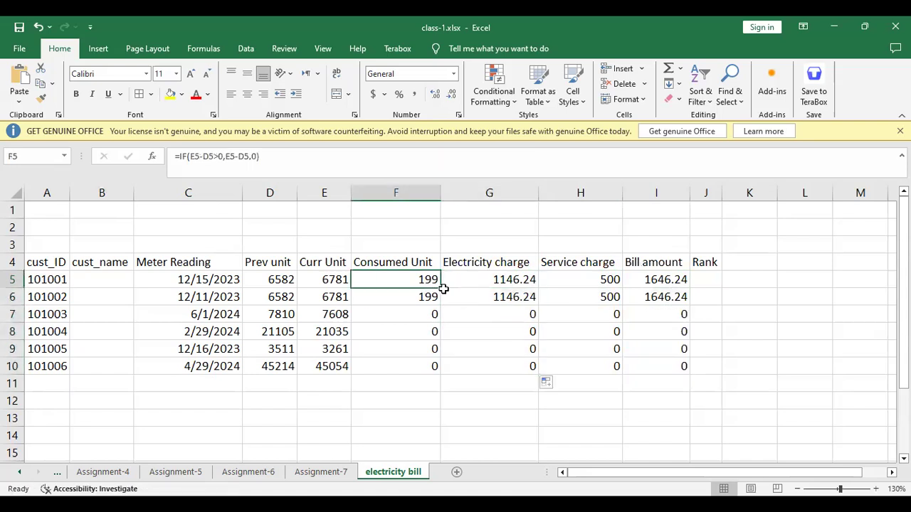
double_click(443, 288)
Review the row 5 input cells from Curr Unit back to cust_ID, finishing on the cust_name cell B5.
left_click(332, 280)
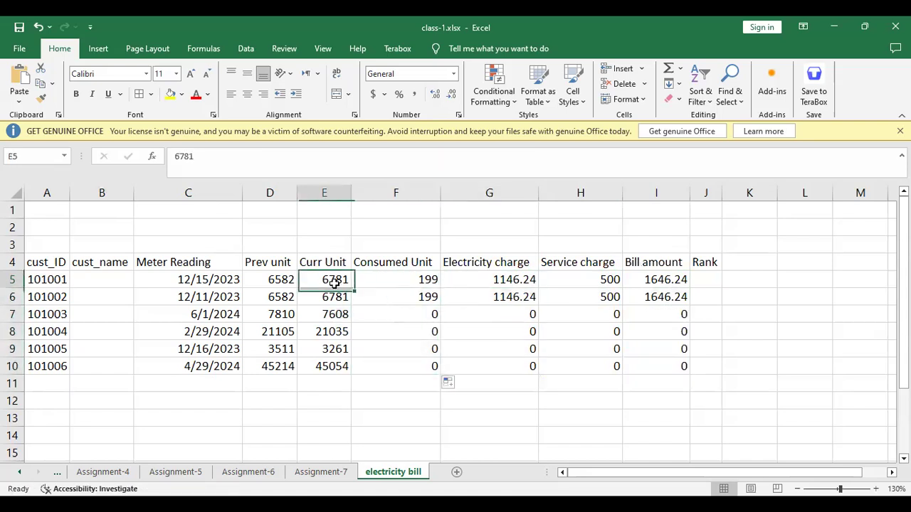
left_click(270, 281)
left_click(226, 279)
left_click(88, 281)
left_click(47, 280)
left_click(102, 281)
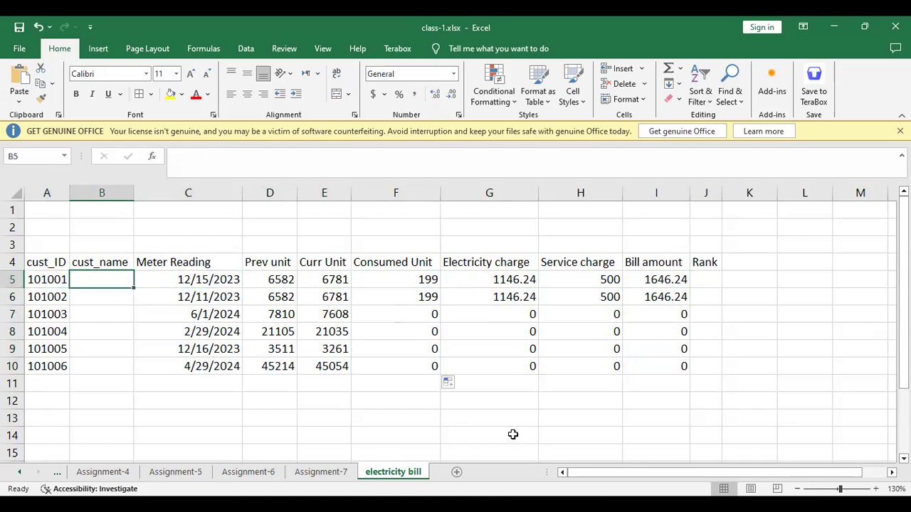